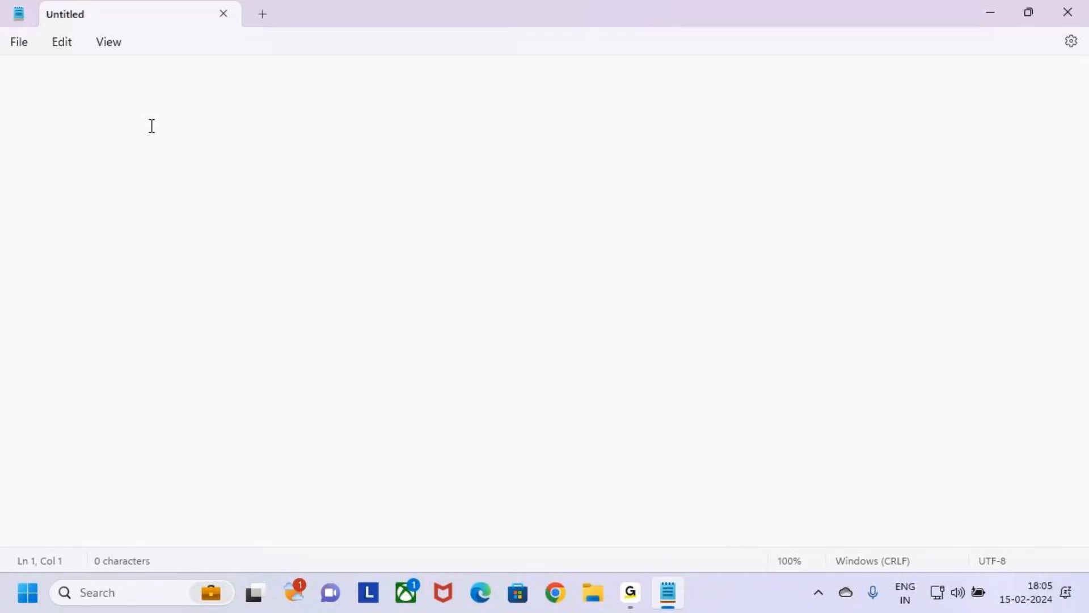
key("Return")
key("Return")
key("Return")
key("Return")
key("Return")
key("Return")
key("Return")
key("Return")
key("Return")
key("BackSpace")
key("BackSpace")
key("BackSpace")
key("BackSpace")
key("BackSpace")
key("BackSpace")
key("BackSpace")
key("BackSpace")
key("BackSpace")
key("Return")
key("Return")
key("Return")
key("BackSpace")
key("BackSpace")
key("BackSpace")
key("Return")
key("Return")
key("Return")
key("BackSpace")
key("BackSpace")
key("BackSpace")
Step: Enter the indented title "Cloud Flows" on the first line of the document
key("Tab")
key("Tab")
key("Tab")
key("Tab")
key("Tab")
key("Tab")
key("Tab")
key("Tab")
type("Clou")
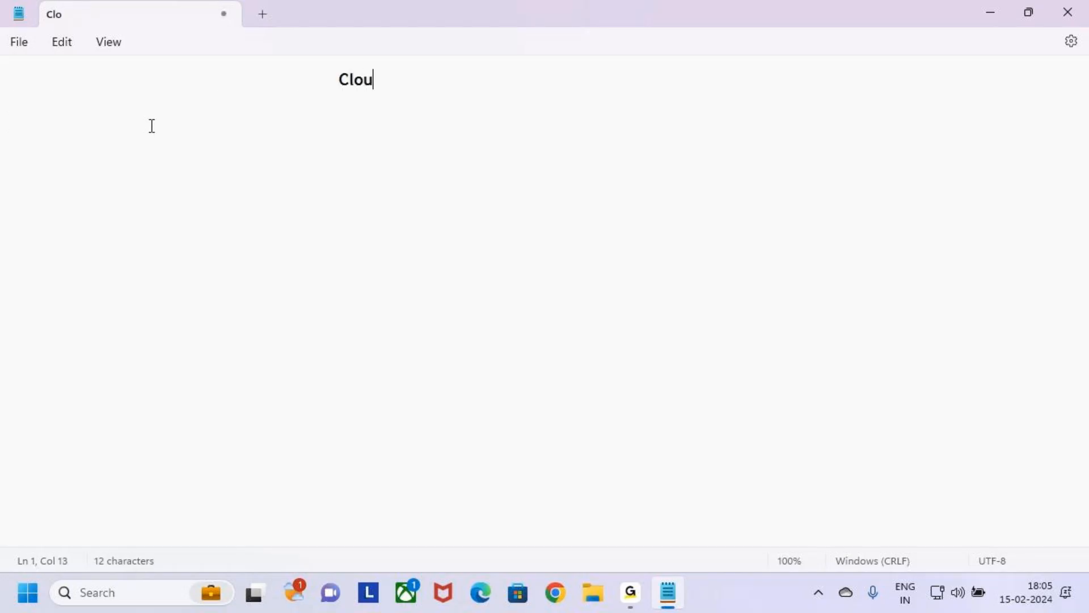
type("d Flows")
key("Return")
key("Tab")
key("Tab")
key("Tab")
Step: Underline the "Cloud Flows" title with an aligned row of dashes on the line below
key("Tab")
left_click(343, 78)
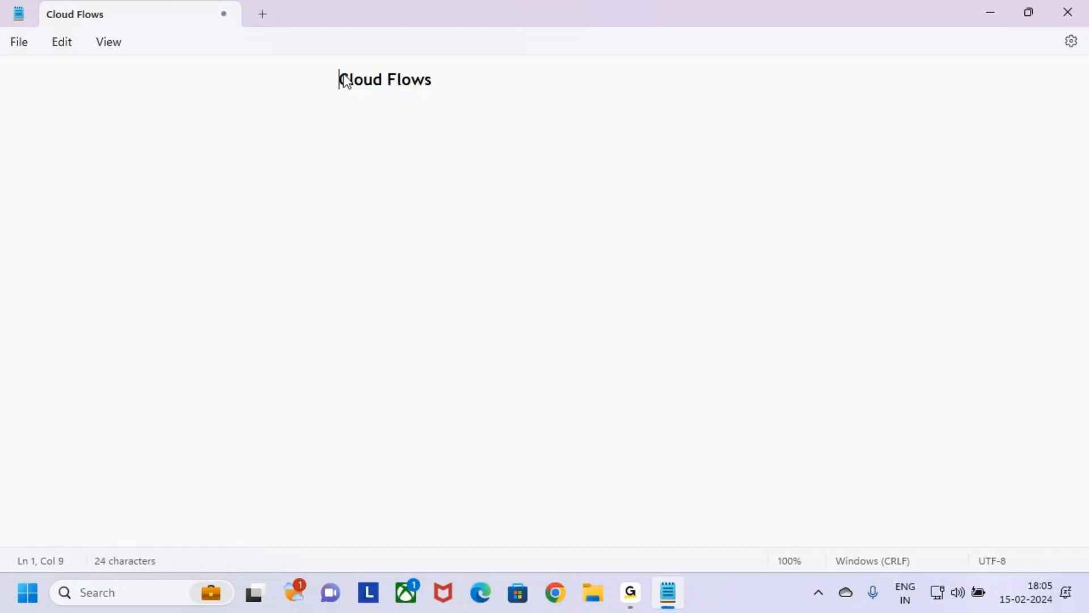
key("BackSpace")
left_click(270, 108)
key("Tab")
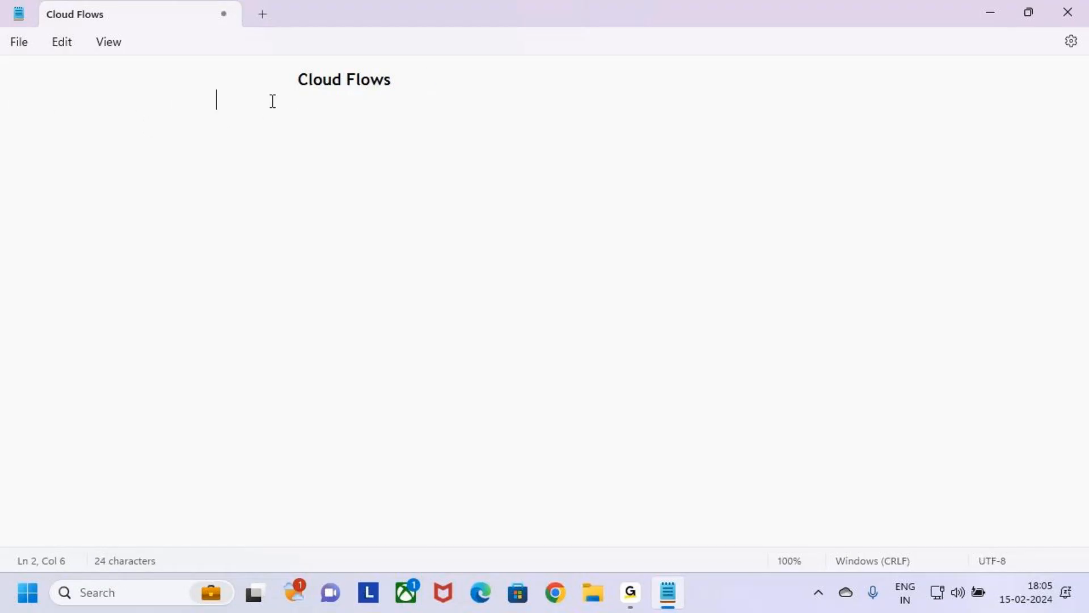
left_click(192, 83)
left_click(189, 100)
Step: Add the heading "Types of Cloud Flows" indented one level, underlined with a row of dashes
key("Tab")
key("Tab")
key("Tab")
type("---------------")
key("BackSpace")
key("BackSpace")
key("BackSpace")
key("BackSpace")
type("-------")
key("Return")
key("Tab")
type("1")
key("BackSpace")
type("Types of ")
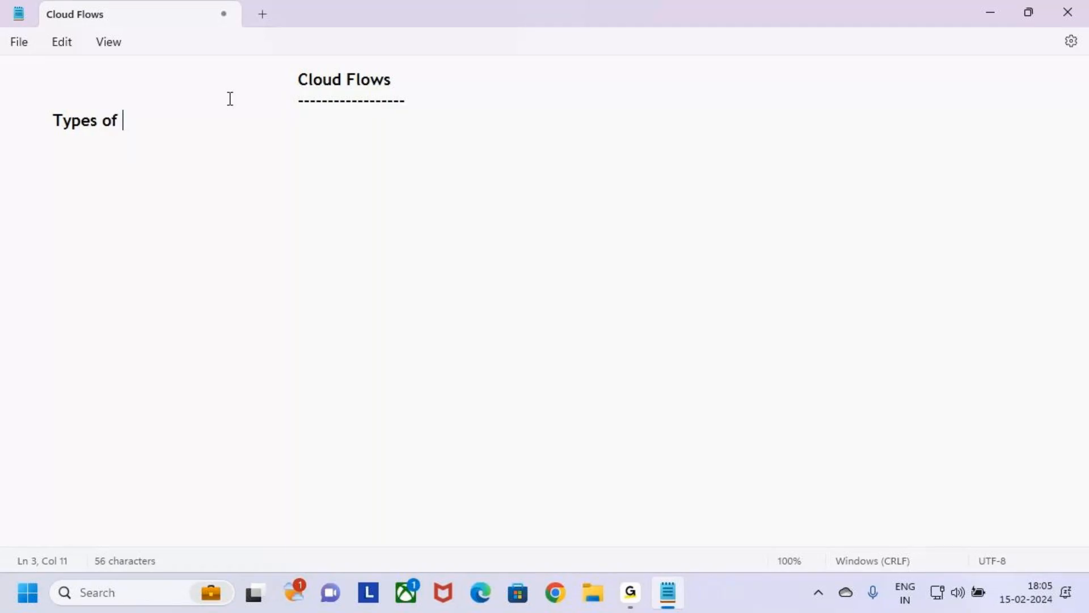
type("Cloud Flows")
key("Return")
type("-")
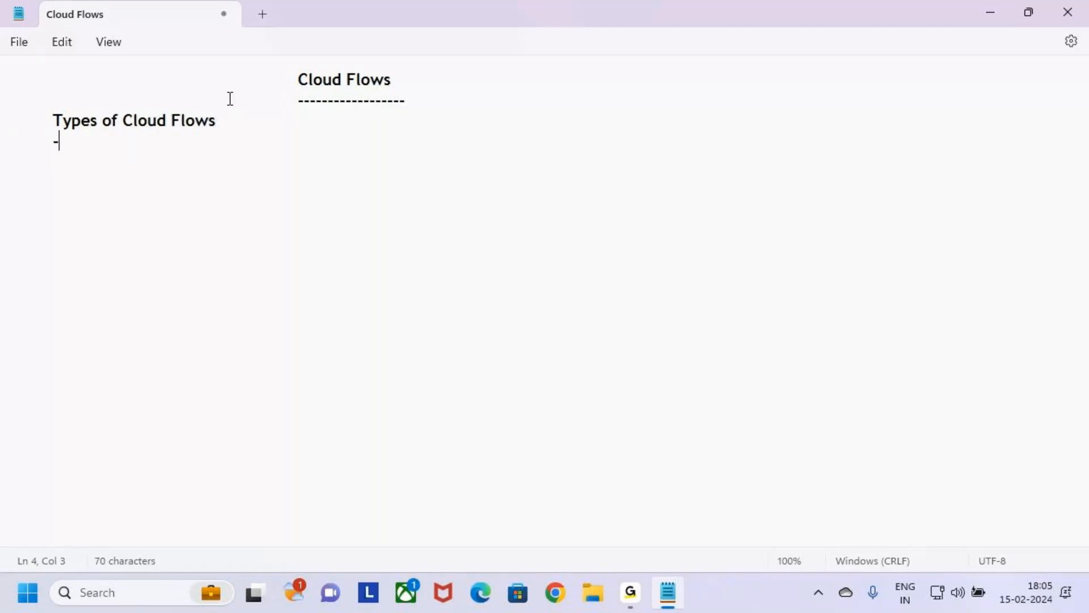
type("---------------------------------")
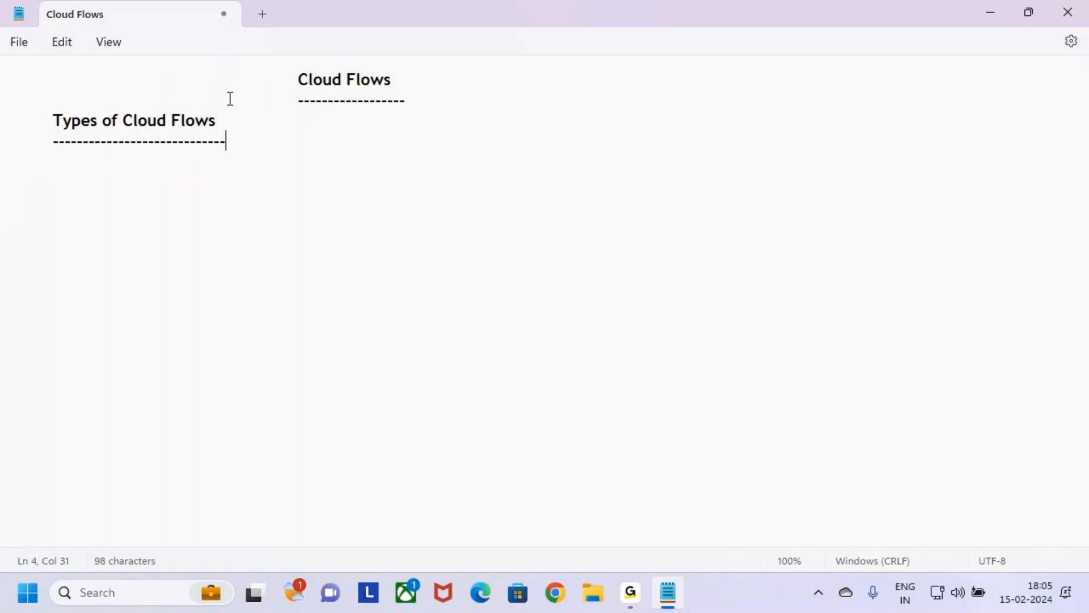
Step: Add "1.Automated Cloud Flows" as the first item under the "Types of Cloud Flows" heading
key("Return")
type("1.")
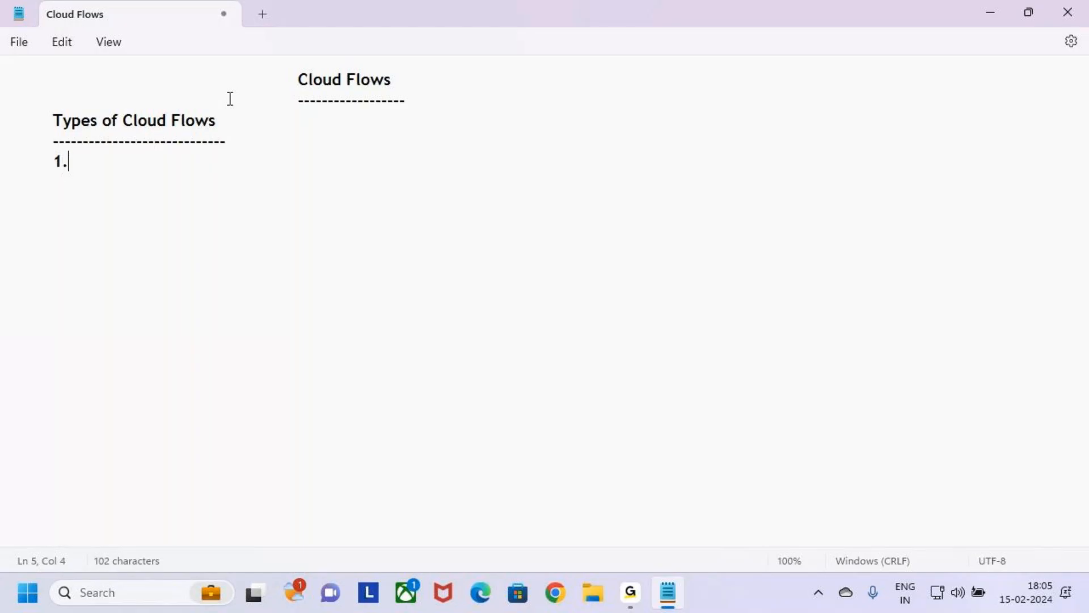
type("Automated")
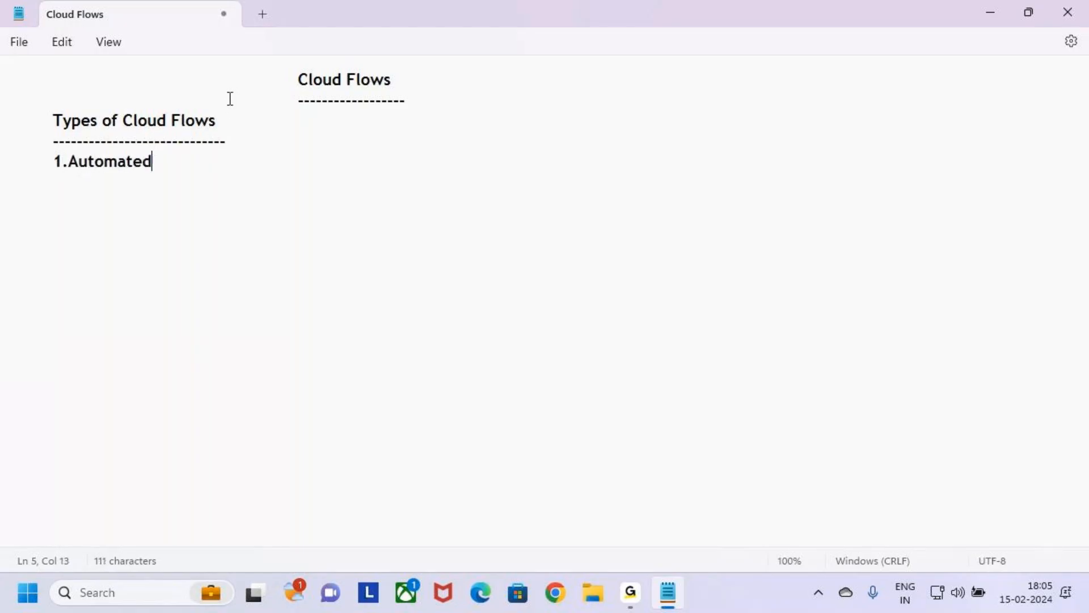
type(" Clo")
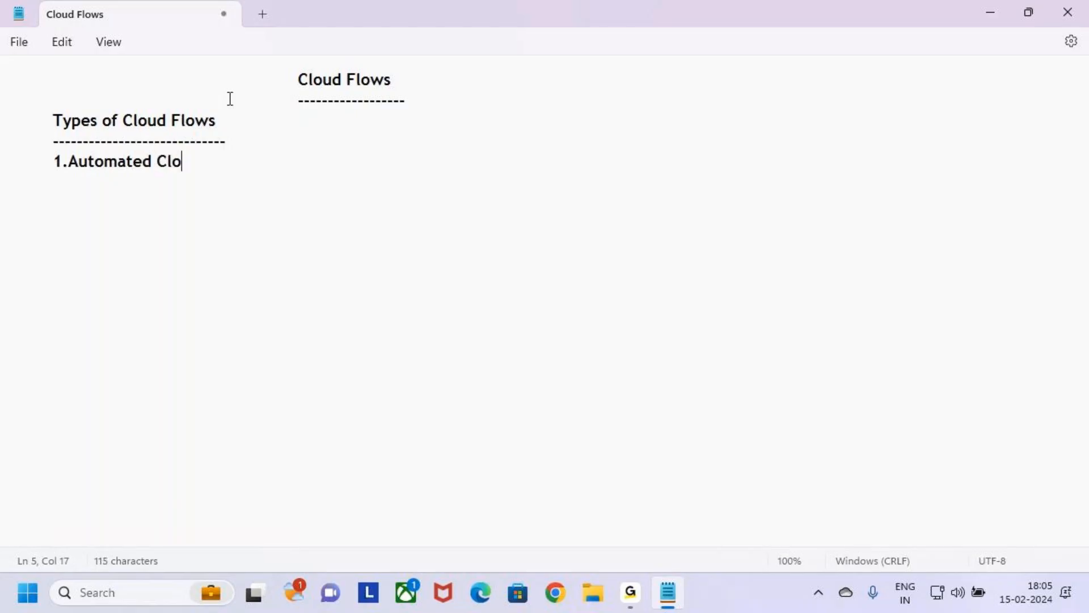
type("ud")
key("BackSpace")
type("Flows")
key("Return")
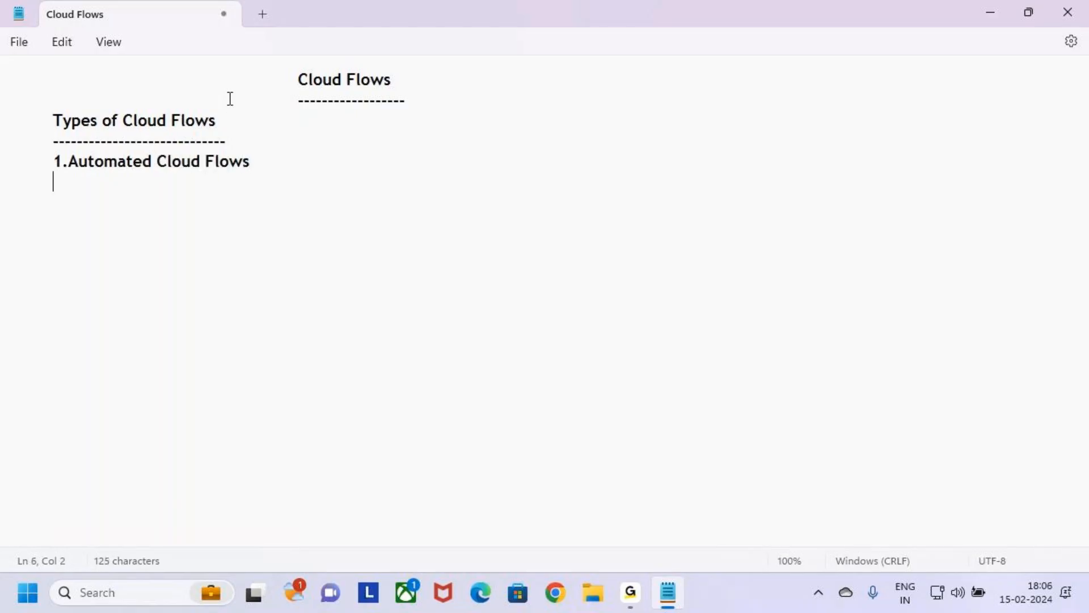
Step: Add the list items "2.Scheduled Cloud Flows" and "3.Instant Cloud Flows" below the first one
type("2.Sche")
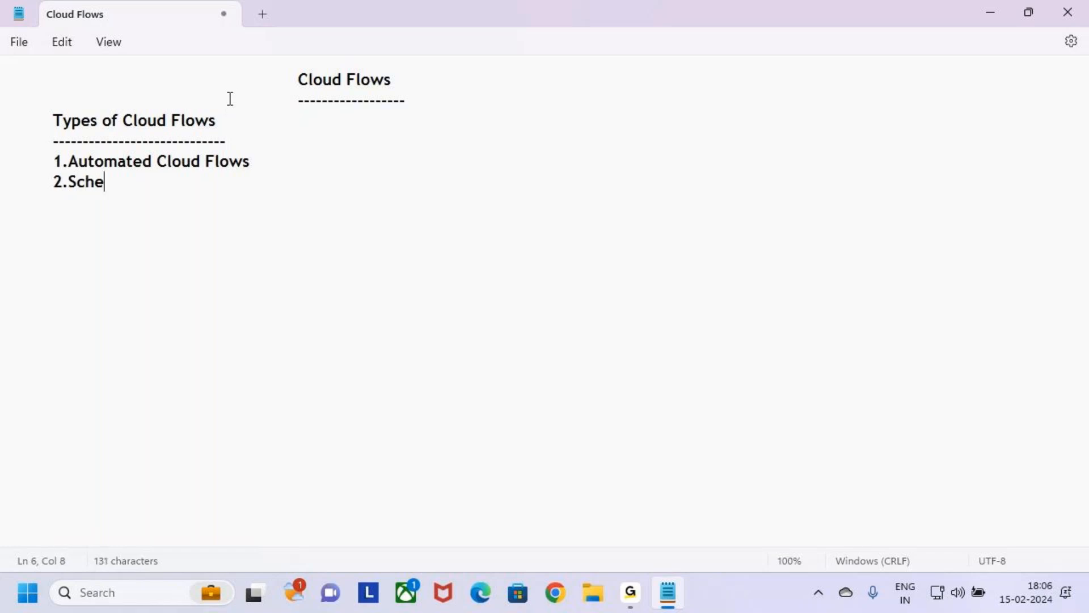
type("duled ")
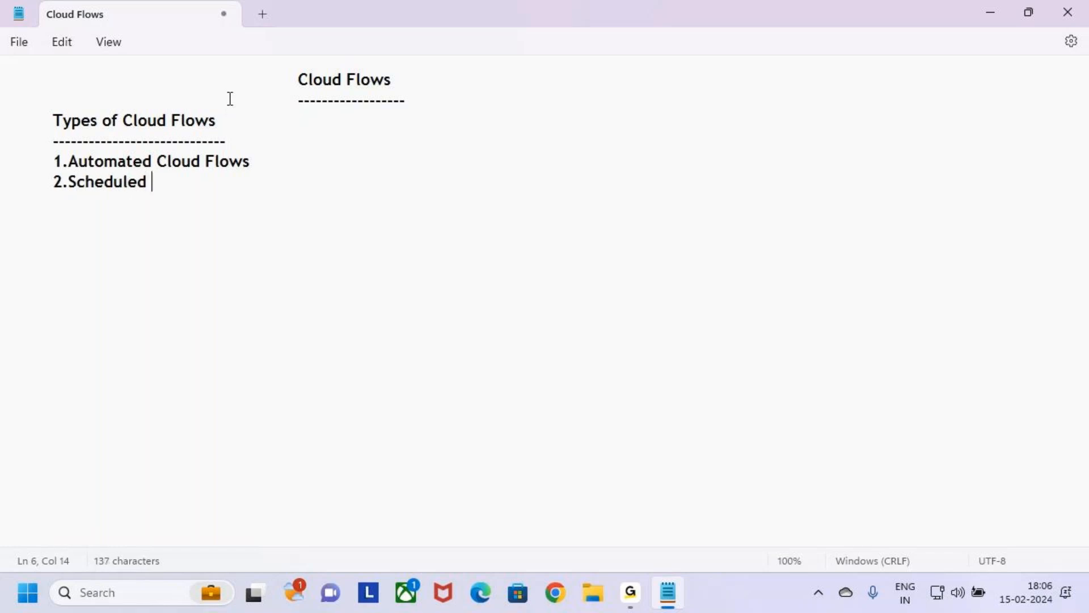
type("Cloud Flows")
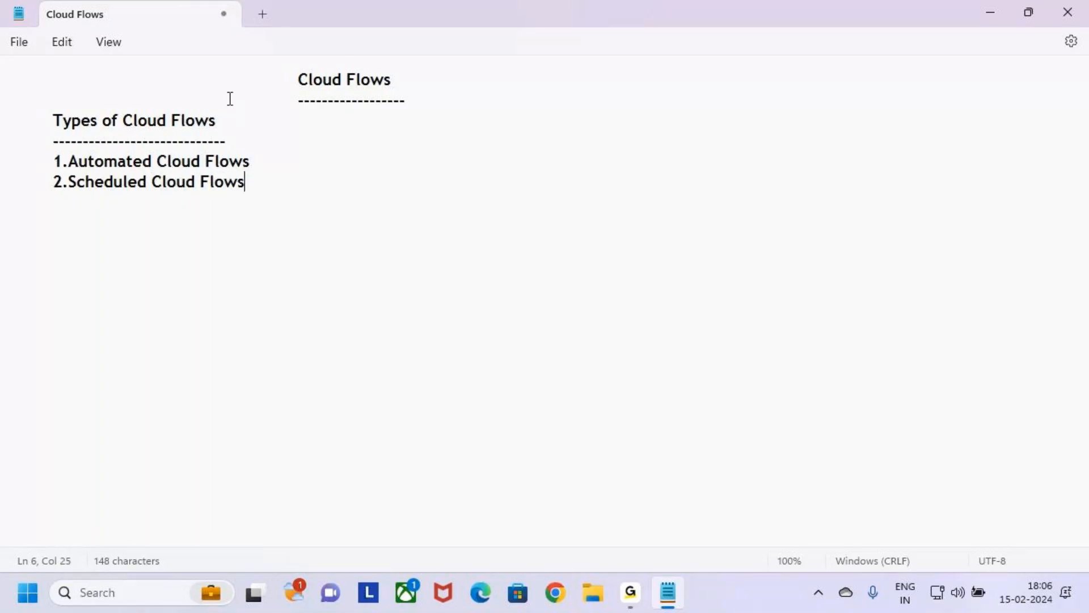
key("Return")
type("3.Instant C")
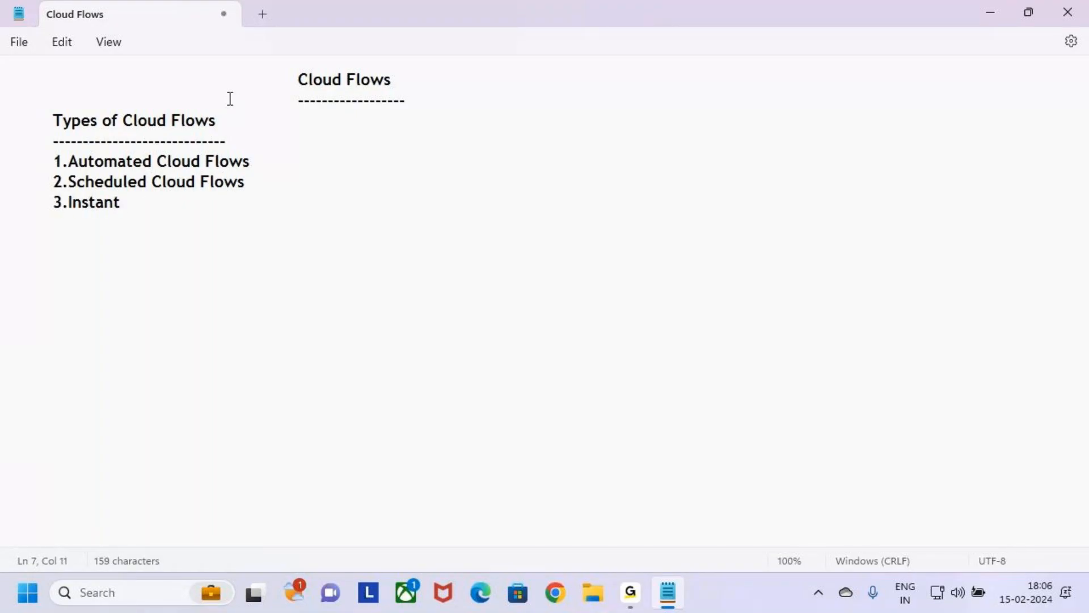
type("loud F")
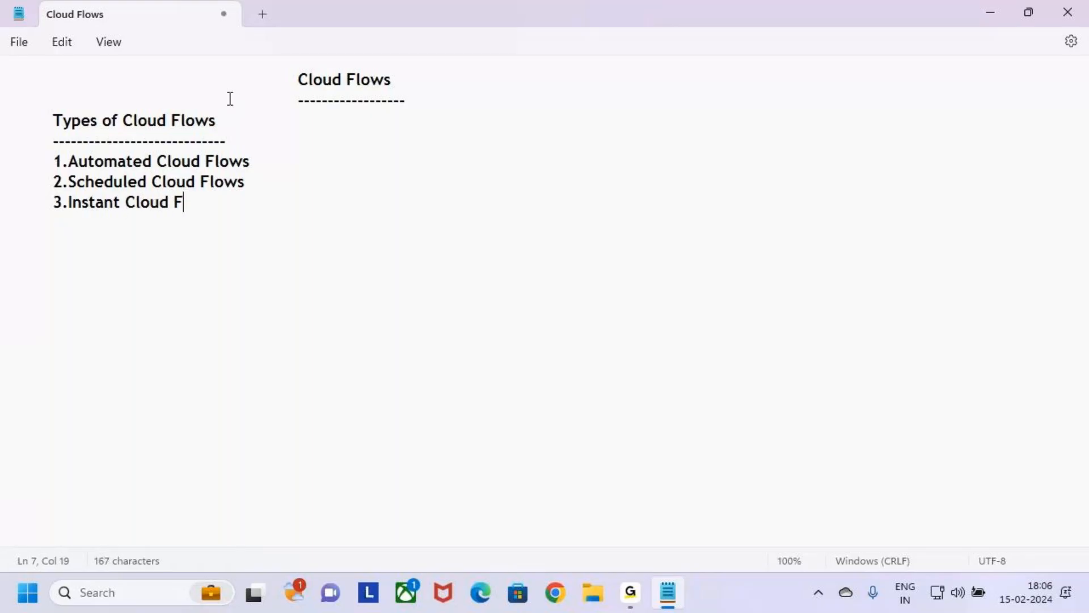
type("lows")
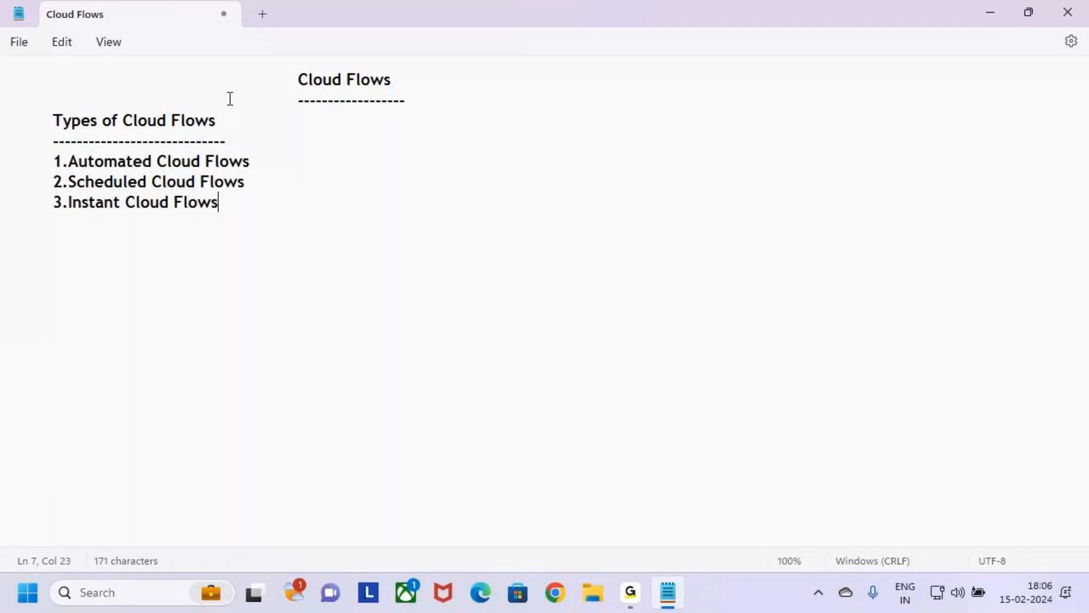
key("BackSpace")
key("BackSpace")
key("Return")
Step: Go through the three listed cloud flow types, highlighting each line in turn
left_click(263, 165)
left_click(256, 181)
left_click(259, 163)
left_click(260, 181)
left_click_drag(267, 165, 55, 168)
left_click_drag(258, 184, 49, 193)
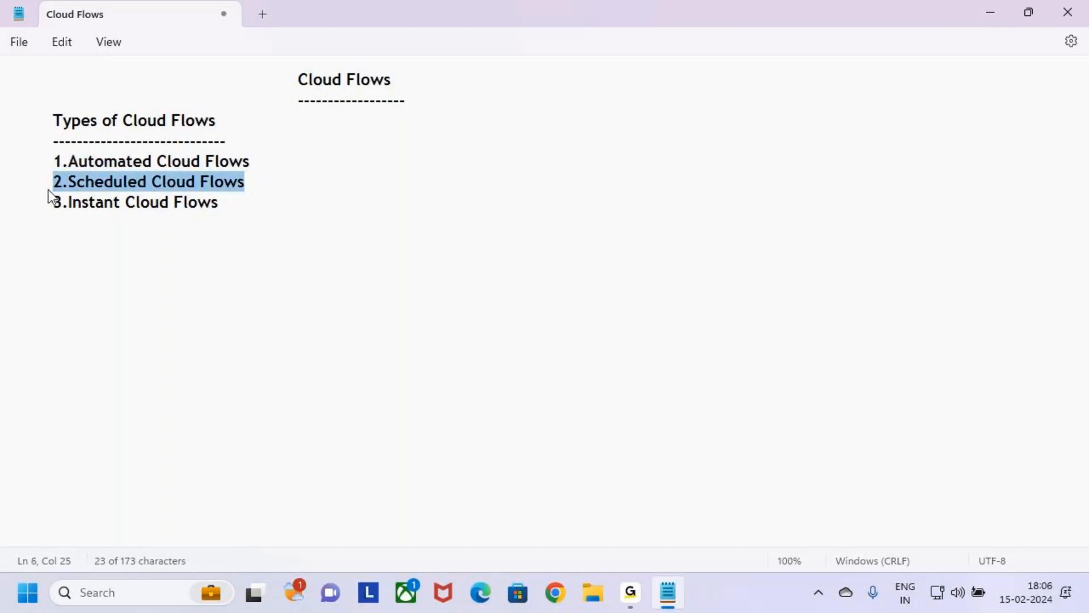
left_click_drag(240, 206, 30, 216)
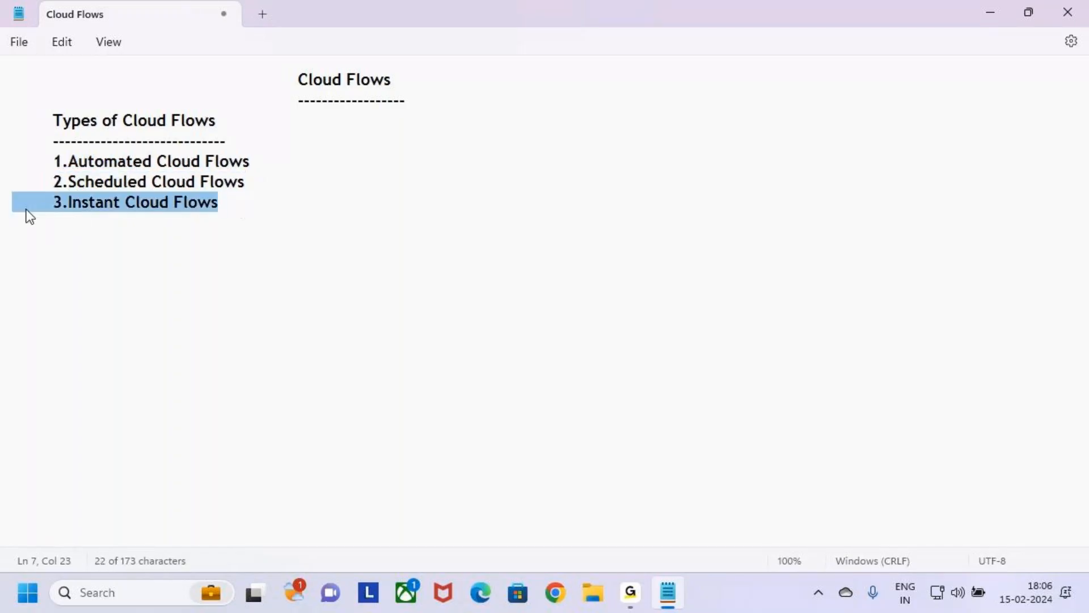
left_click(239, 207)
left_click(246, 182)
left_click(266, 165)
left_click(256, 182)
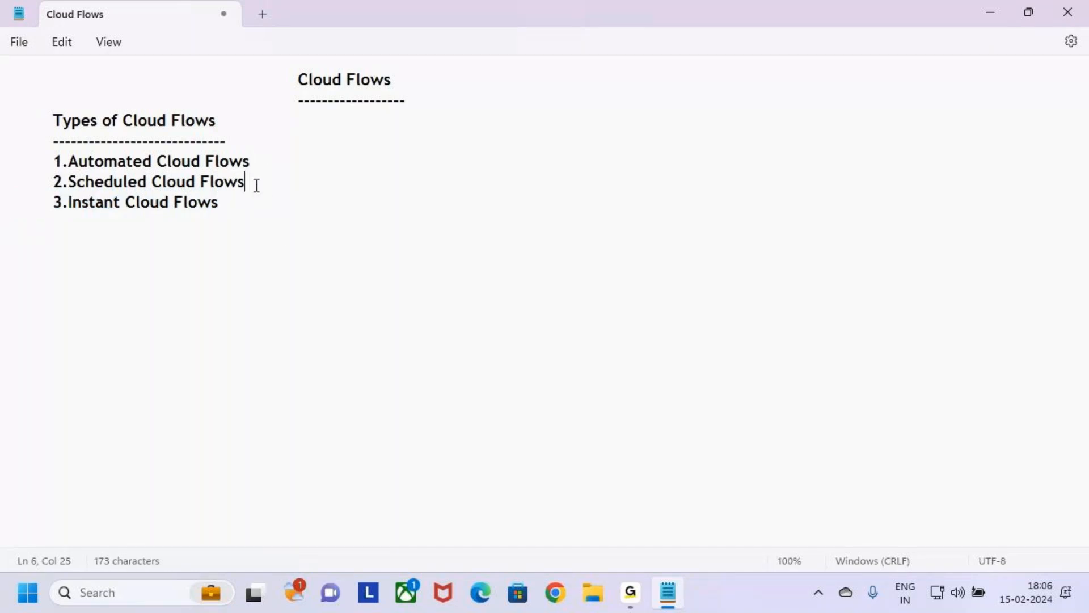
left_click(256, 165)
left_click_drag(292, 158, 57, 176)
left_click(260, 186)
Step: Copy the "1.Automated Cloud Flows" line and paste it as a section heading below the list, separated by a blank line
left_click(317, 168)
key("BackSpace")
type("s")
key("shift+Up")
key("shift+Down")
key("shift+Left")
key("shift+Up")
key("shift+Right")
key("shift+Right")
key("ctrl+c")
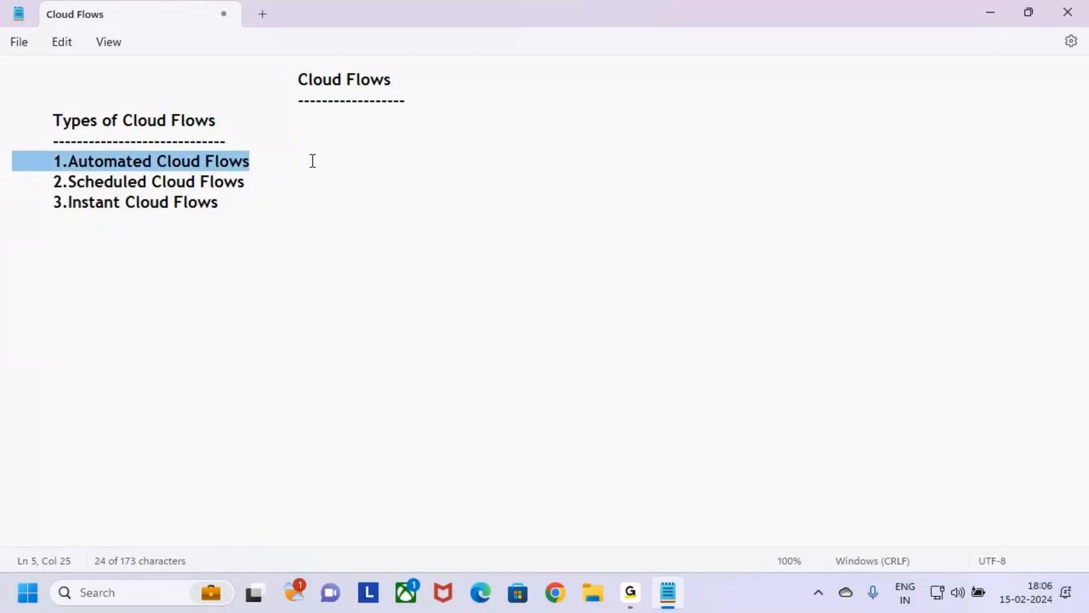
left_click(258, 199)
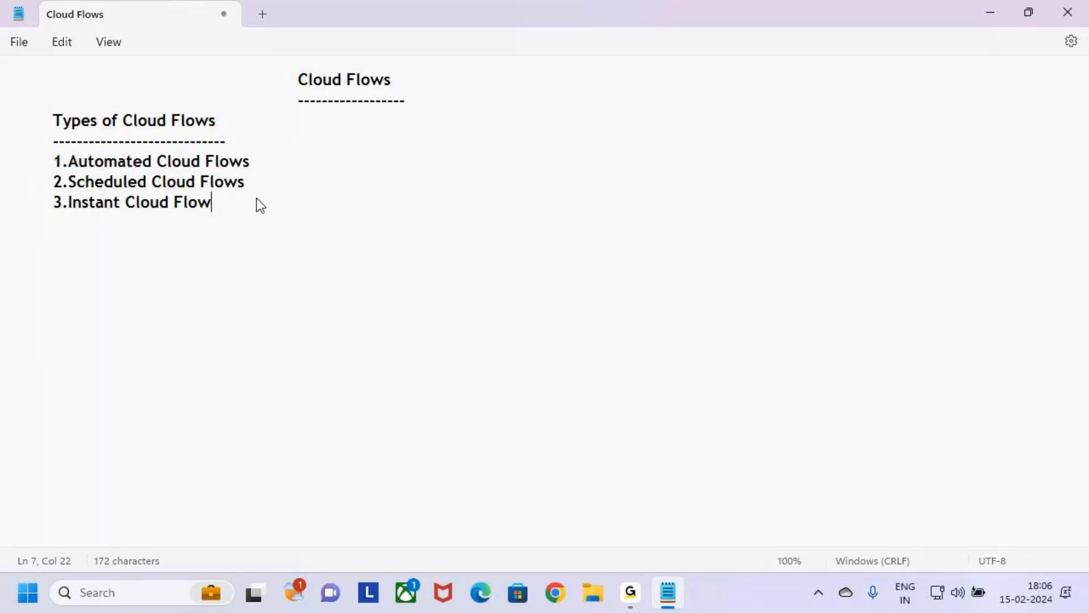
key("Return")
key("Return")
key("Tab")
key("ctrl+v")
Step: Underline the new "1.Automated Cloud Flows" heading with dashes to its full width and start an indented line below
key("Return")
key("Tab")
type("-----------------------")
key("BackSpace")
key("BackSpace")
key("BackSpace")
key("BackSpace")
key("BackSpace")
key("BackSpace")
key("BackSpace")
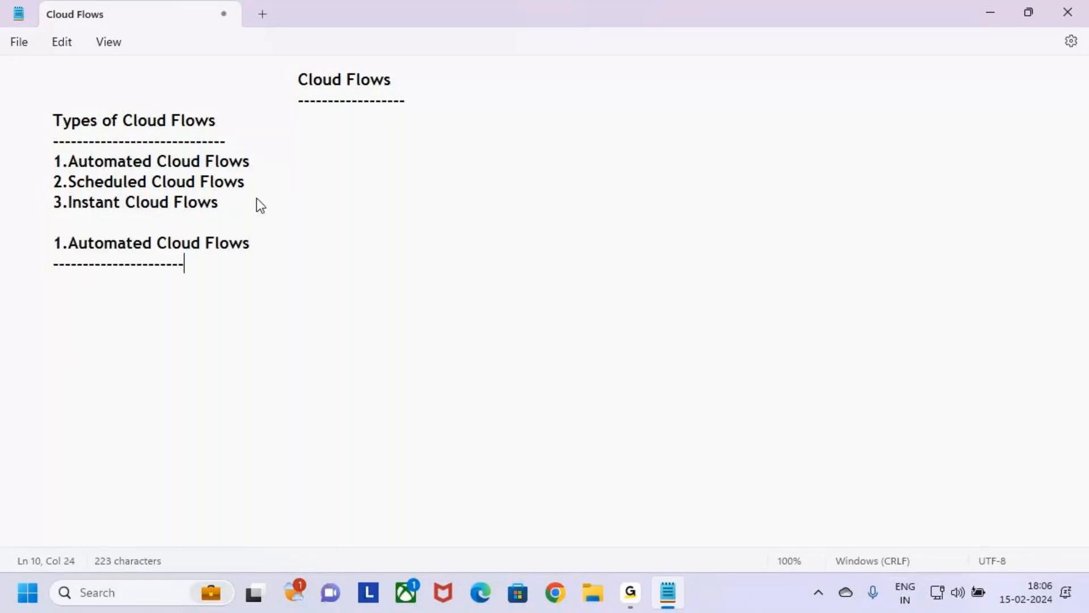
type("---------------")
key("BackSpace")
key("BackSpace")
key("BackSpace")
key("BackSpace")
type("---------")
key("BackSpace")
key("BackSpace")
key("BackSpace")
key("BackSpace")
key("BackSpace")
key("BackSpace")
type("----")
key("Return")
key("Tab")
Step: Switch to File Explorer, open "Power Automate User Interface (UI)" from the Desktop's MS Power Platform folder, and maximize its window
left_click(593, 592)
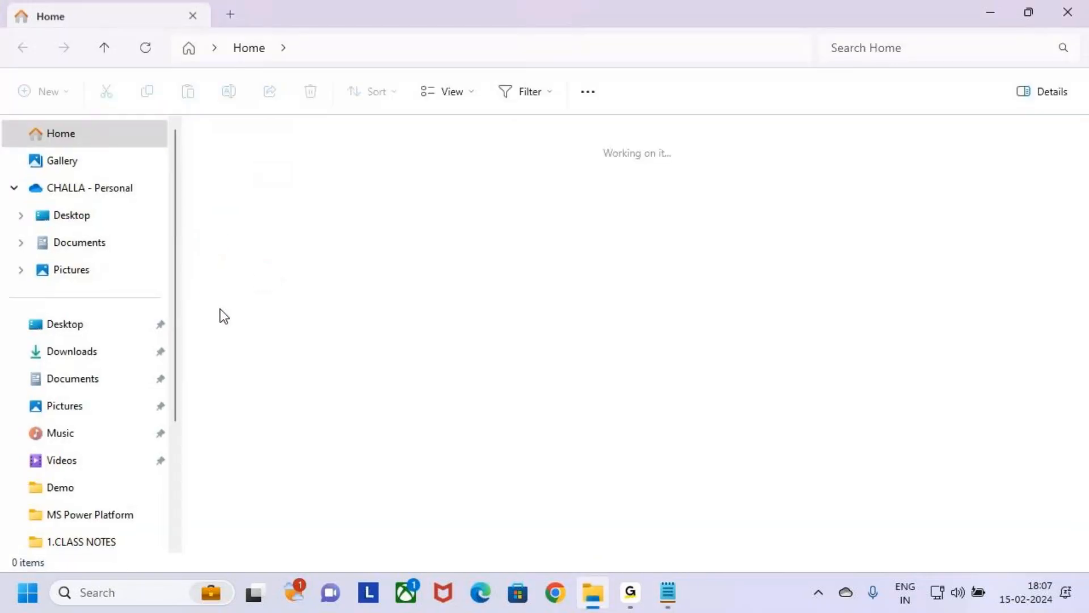
left_click(91, 216)
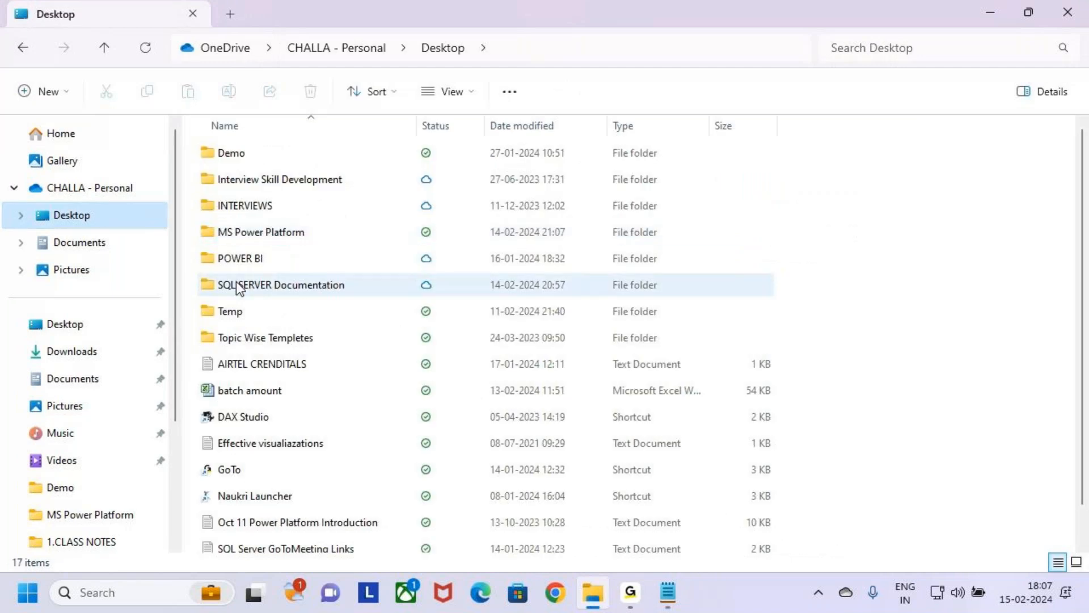
left_click(208, 209)
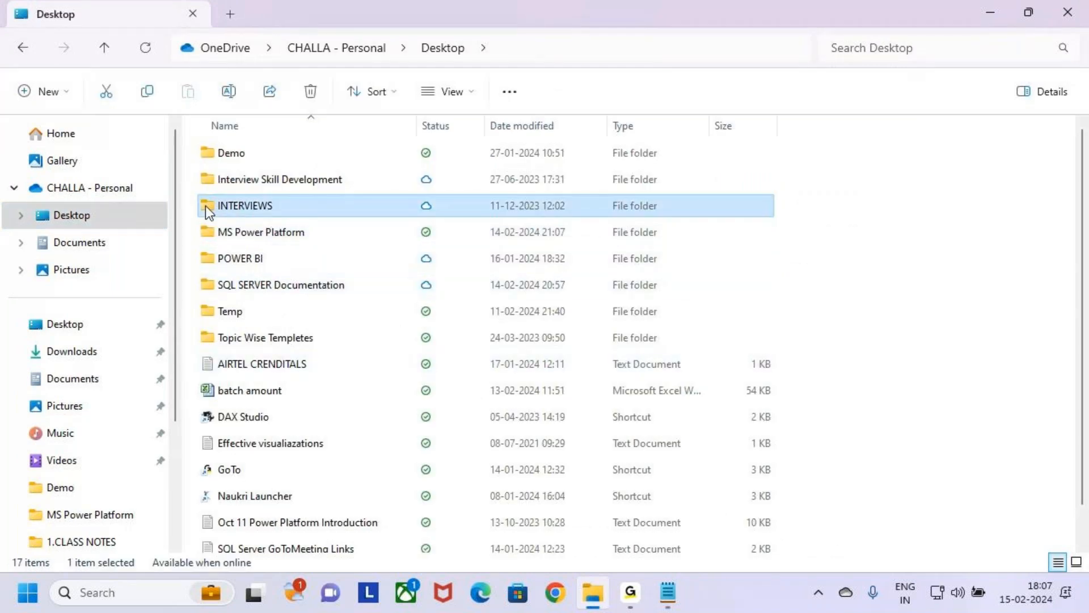
key("Down")
key("Return")
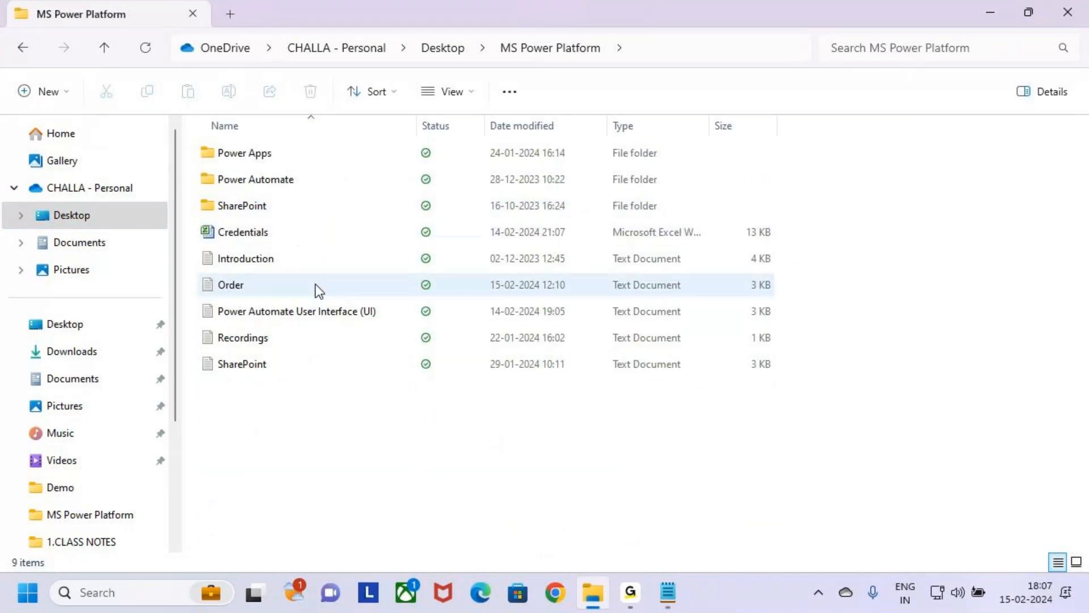
double_click(316, 313)
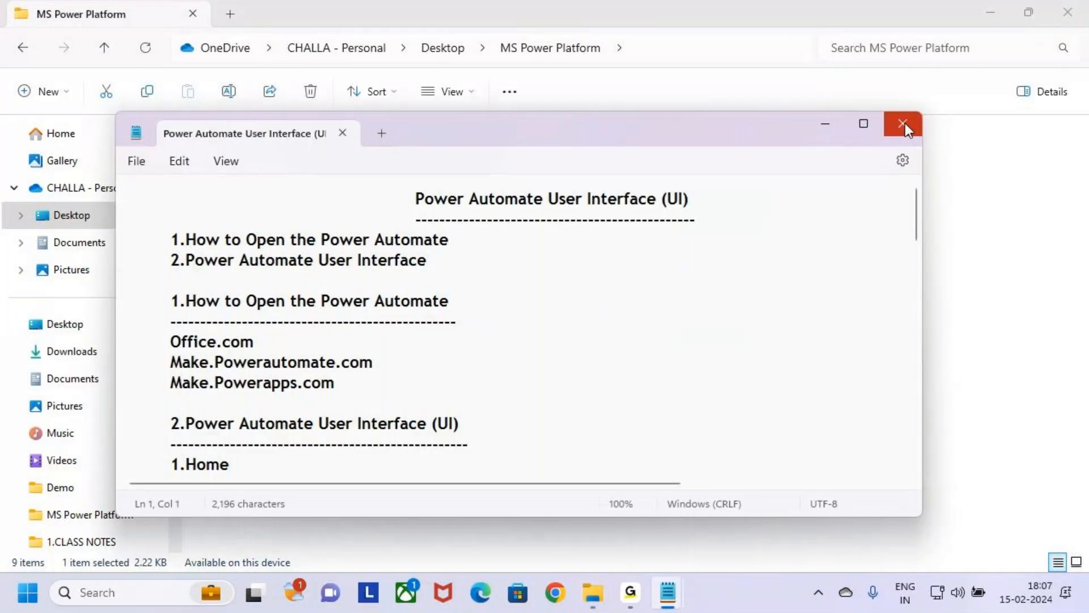
left_click(864, 124)
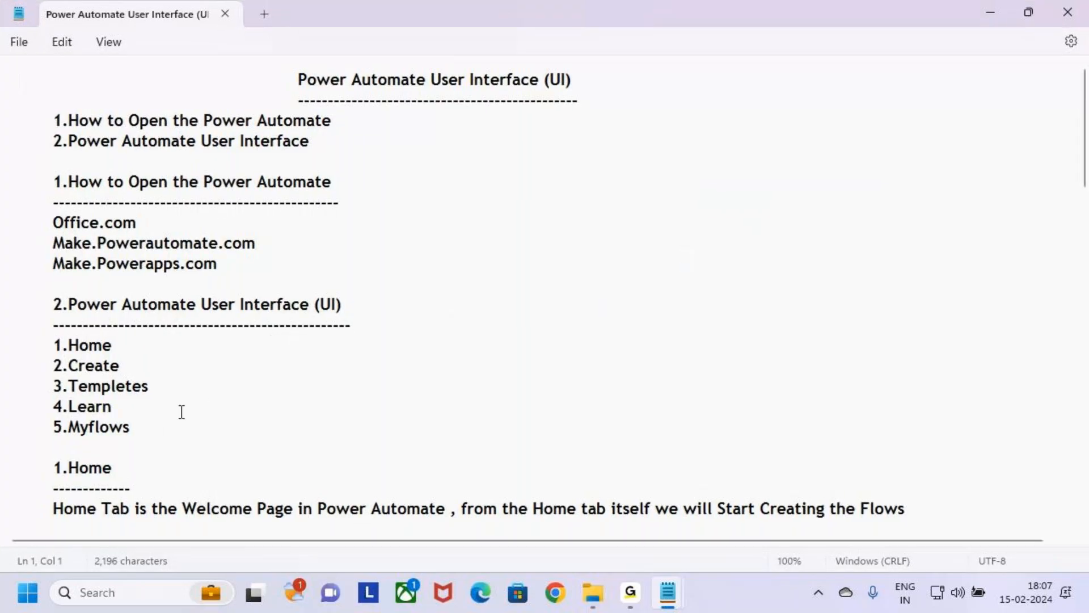
Step: Find the "Different ways to Create the Flows" list in the notes and mark its options with temporary on-screen annotations
scroll(181, 411, "down", 15)
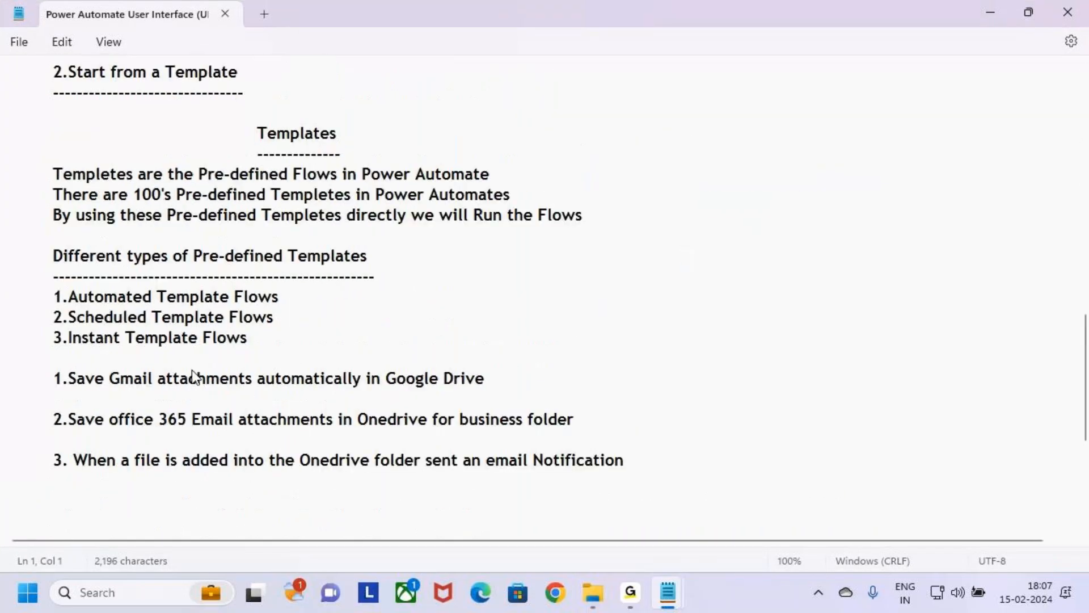
scroll(193, 377, "up", 2)
scroll(197, 369, "up", 2)
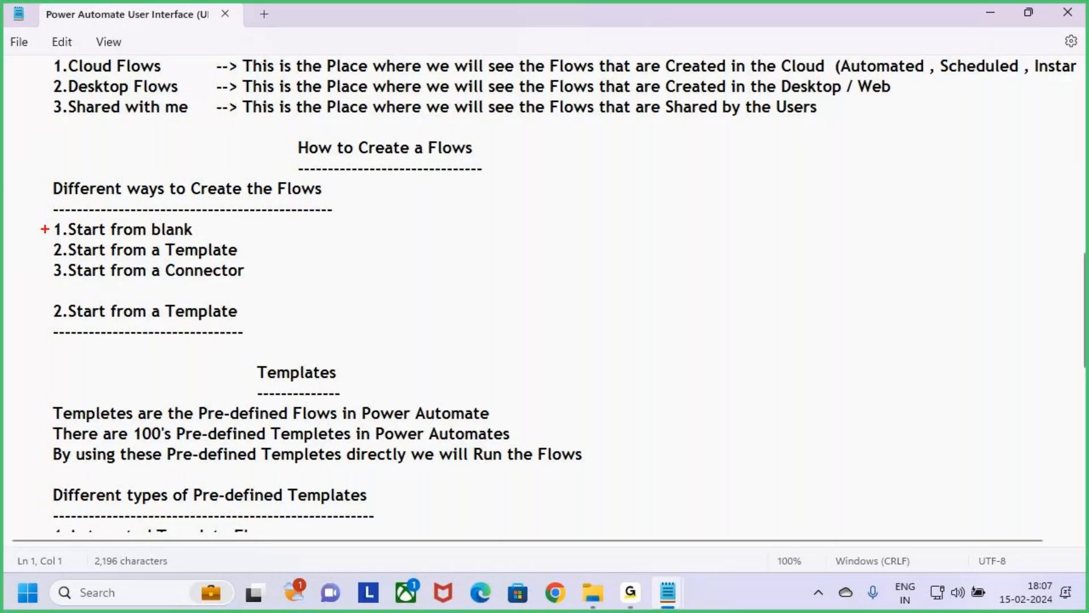
left_click_drag(45, 227, 75, 193)
mouse_move(45, 253)
left_mouse_down()
mouse_move(62, 241)
mouse_move(74, 256)
left_mouse_up()
key("Escape")
key("ctrl+2")
mouse_move(29, 214)
left_mouse_down()
mouse_move(208, 293)
mouse_move(290, 313)
left_mouse_up()
key("Escape")
Step: Highlight "2.Start from a Template" and "1.Start from blank", and draw a temporary red box around the blank option
mouse_move(241, 255)
left_mouse_down()
mouse_move(3, 264)
mouse_move(12, 254)
left_mouse_up()
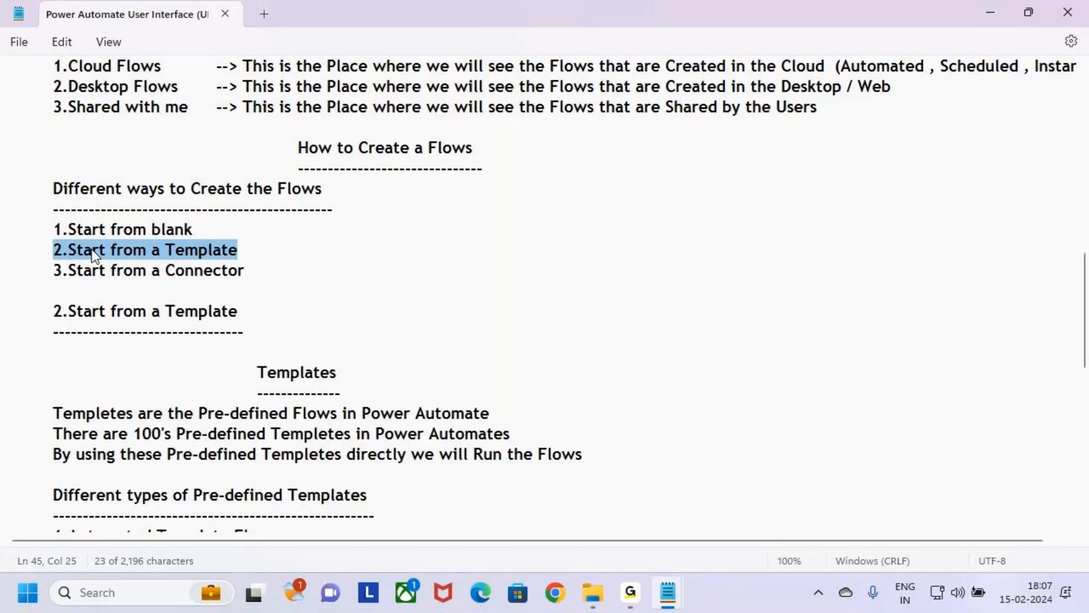
left_click(264, 278)
left_click(253, 233)
left_click_drag(253, 232, 89, 234)
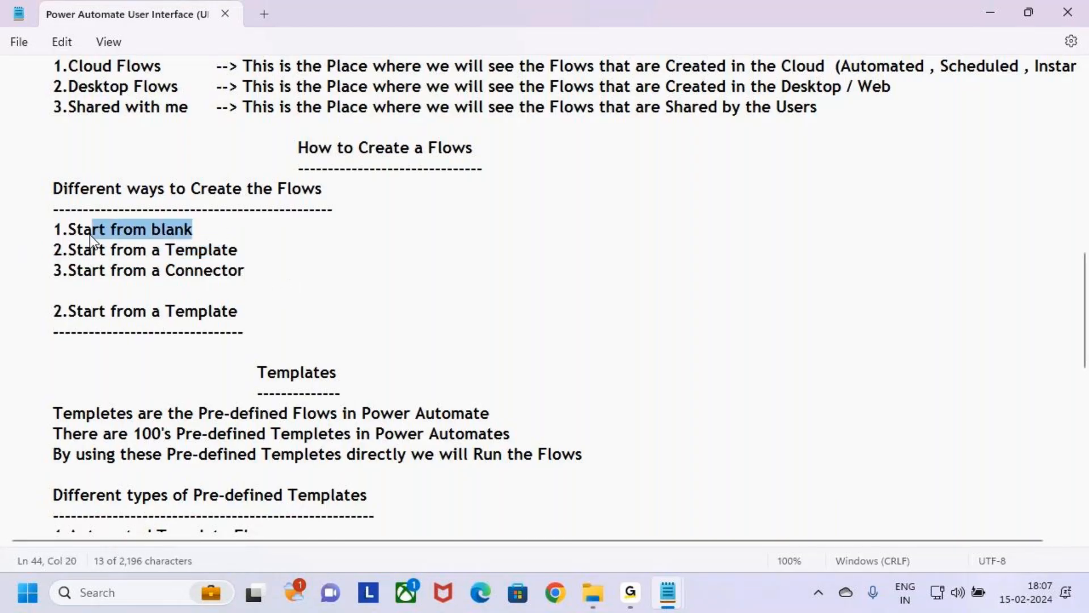
key("ctrl+2")
mouse_move(46, 215)
left_mouse_down()
mouse_move(94, 232)
mouse_move(212, 241)
left_mouse_up()
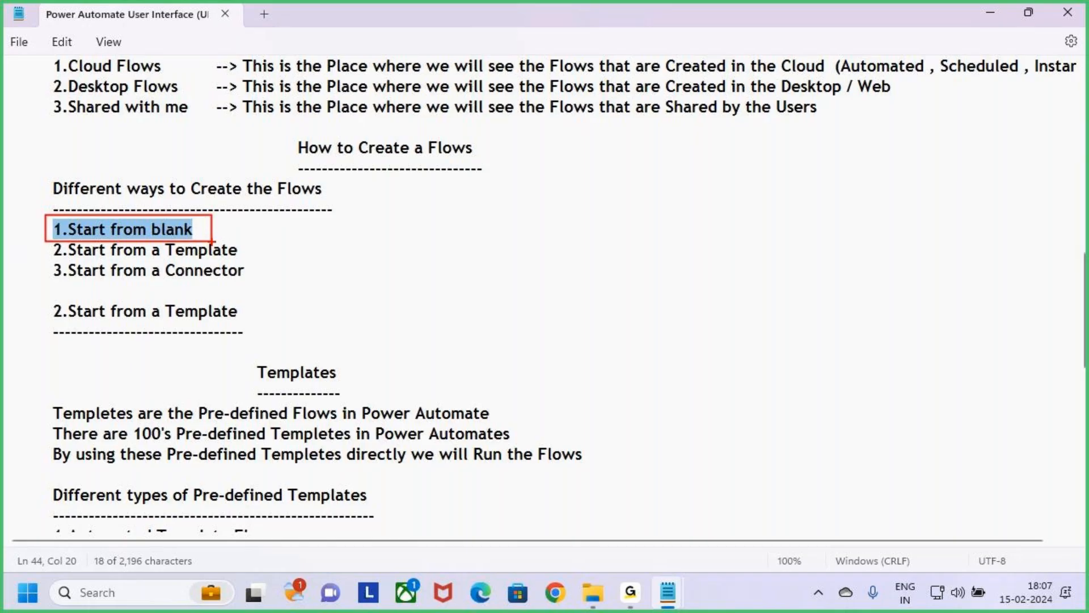
left_click_drag(259, 277, 272, 256)
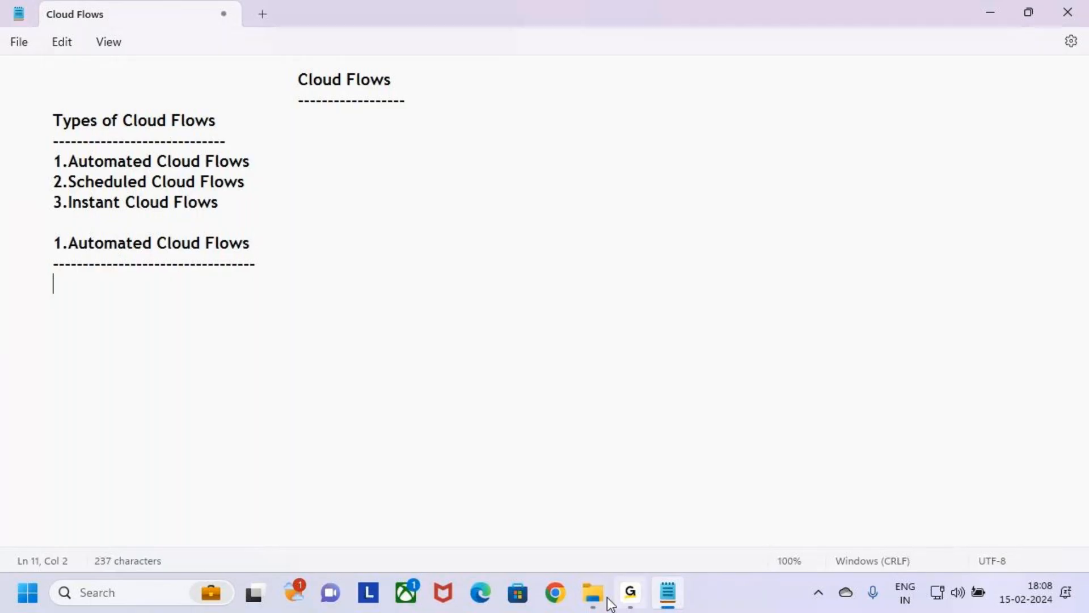
Step: Check the MS Power Platform folder in File Explorer, then return to the Cloud Flows notes and highlight the underlined "1.Automated Cloud Flows" heading
left_click(587, 597)
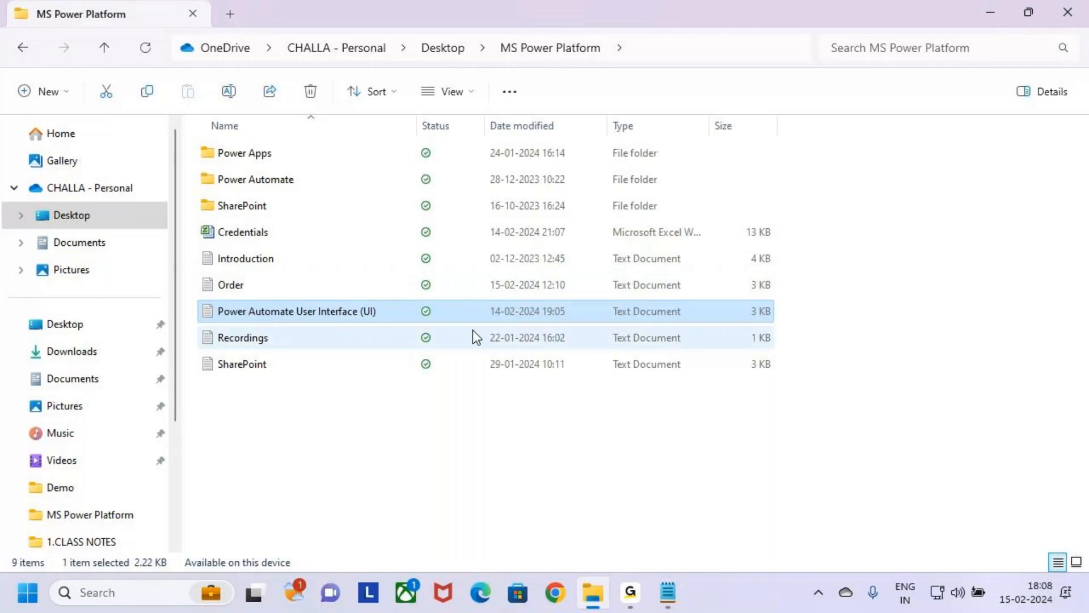
key("alt+Tab")
left_click_drag(39, 240, 258, 260)
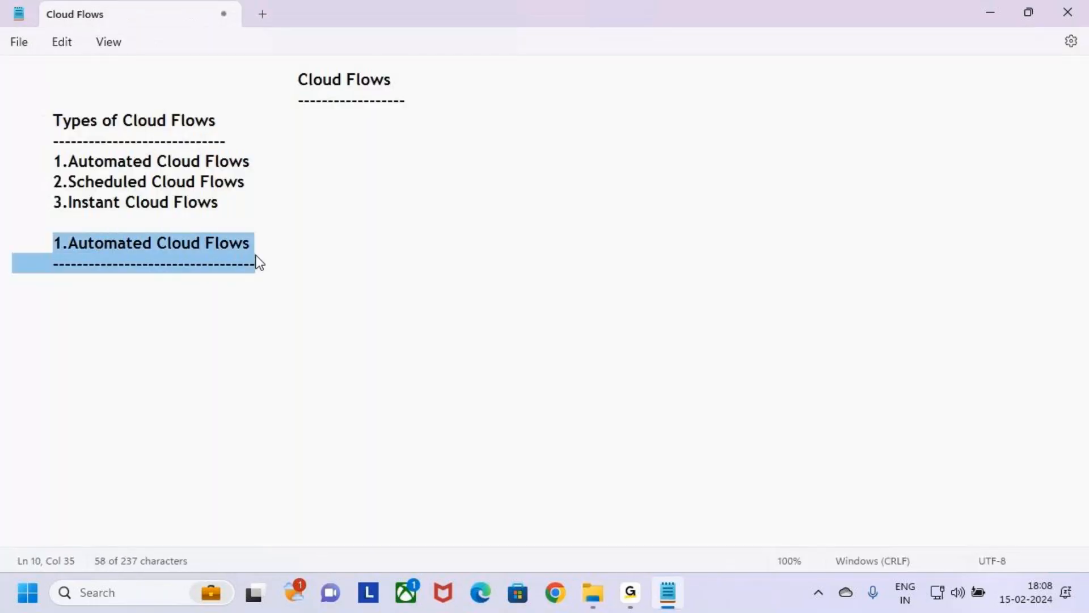
left_click(311, 276)
Step: Switch to File Explorer, open "Power Automate Flows" from the Power Automate folder's "3.Topic Wise Queries" subfolder, and maximize its window
key("alt+Tab")
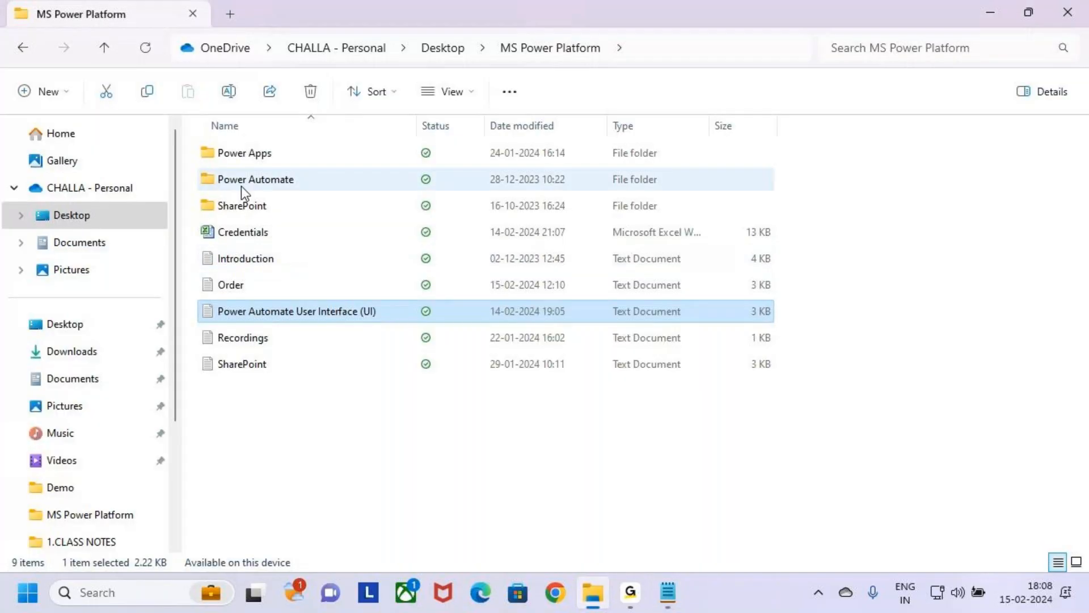
left_click(206, 160)
left_click(221, 180)
left_click(207, 153)
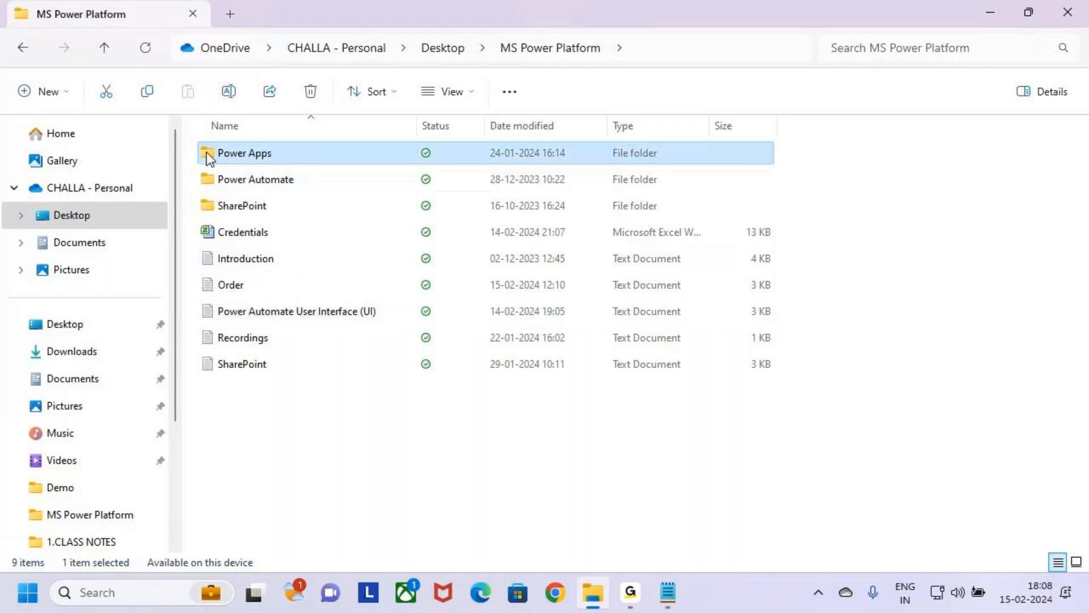
double_click(211, 179)
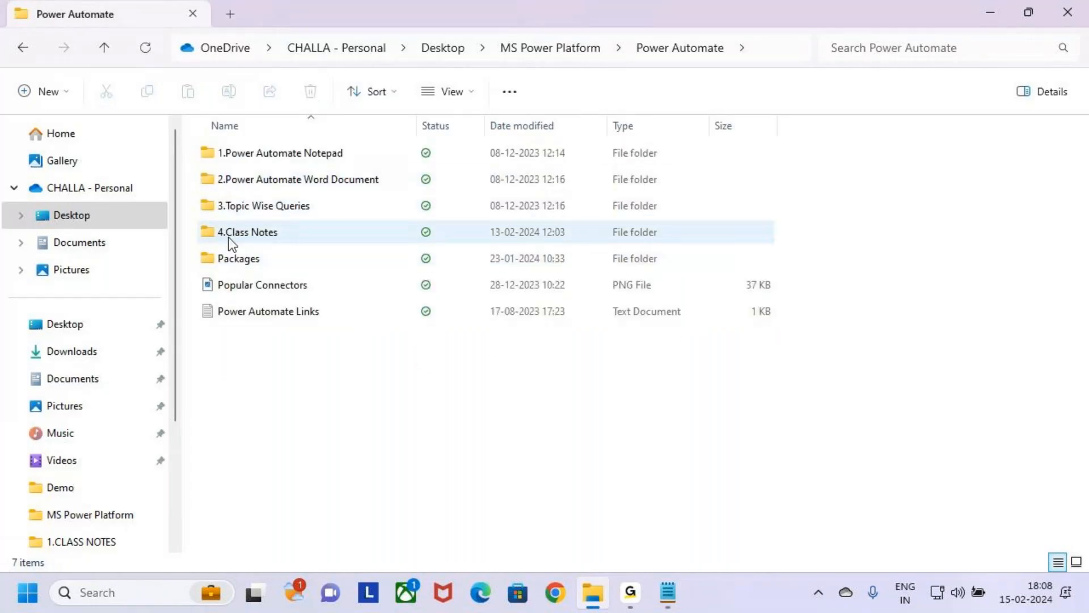
double_click(220, 236)
key("alt+Left")
double_click(216, 205)
double_click(226, 153)
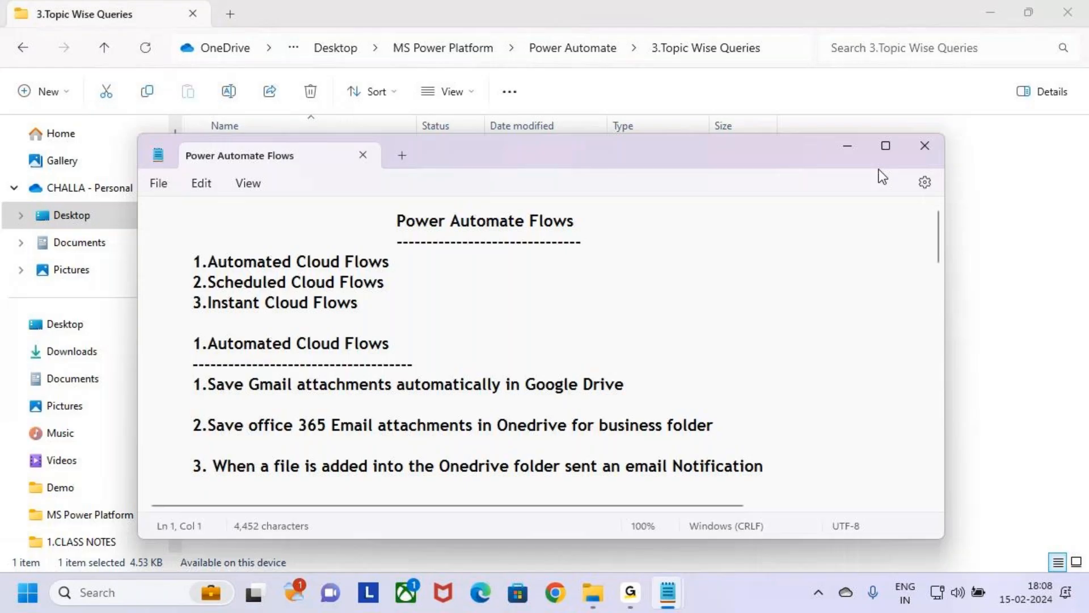
left_click(885, 145)
Step: Highlight the "1.Automated Cloud Flows" section from its heading through query 3 in the Power Automate Flows notes
left_click(54, 204)
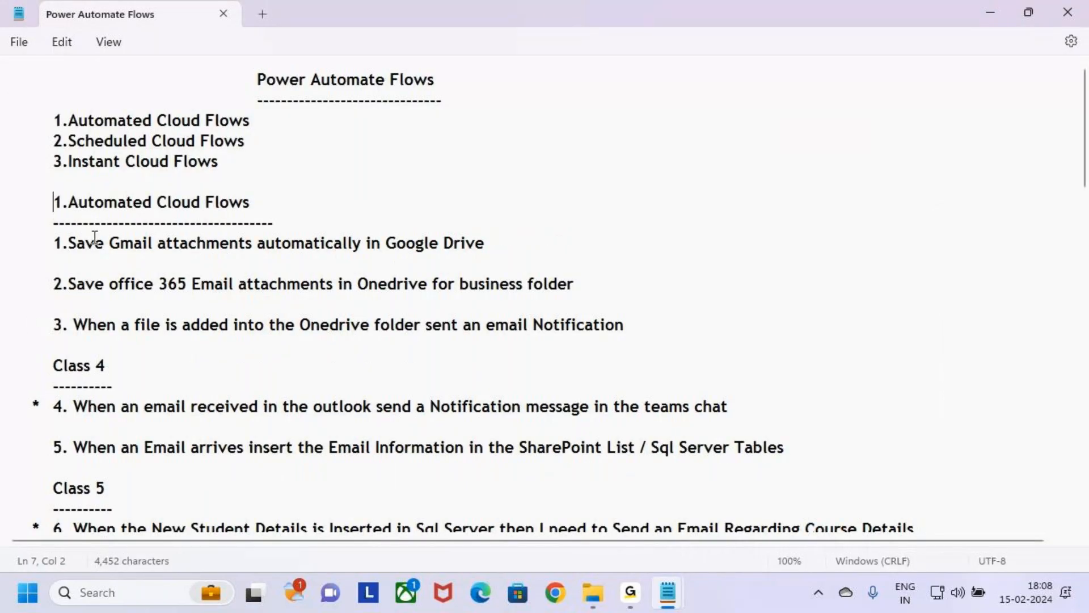
left_click_drag(40, 214, 291, 348)
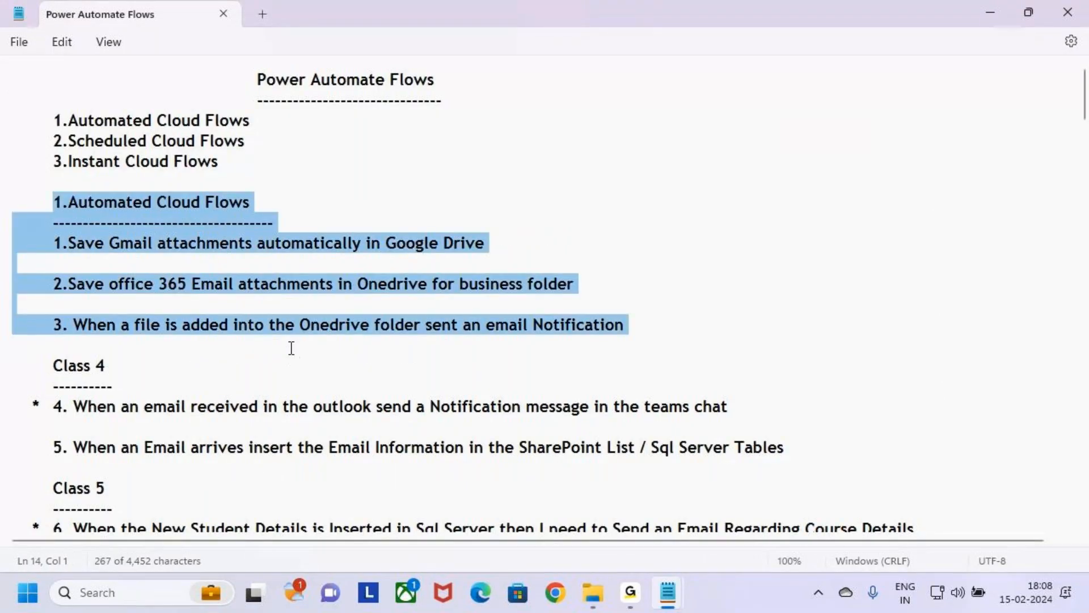
left_click(308, 368)
left_click_drag(644, 338, 2, 206)
Step: Draw a temporary red box around queries 1 to 3 with an arrow to a handwritten template label, then clear the annotations
key("ctrl+2")
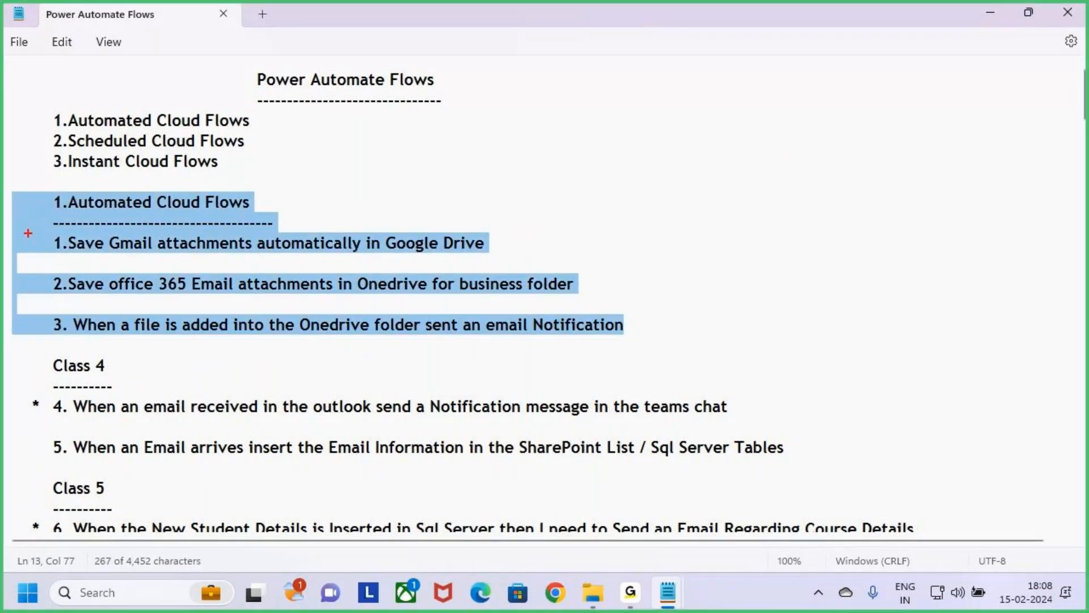
mouse_move(39, 227)
left_mouse_down()
mouse_move(199, 281)
mouse_move(662, 351)
left_mouse_up()
mouse_move(642, 297)
left_mouse_down()
mouse_move(712, 300)
mouse_move(688, 331)
left_mouse_up()
mouse_move(732, 292)
left_mouse_down()
mouse_move(771, 271)
mouse_move(766, 300)
left_mouse_up()
mouse_move(772, 292)
left_mouse_down()
mouse_move(794, 287)
mouse_move(800, 301)
mouse_move(870, 280)
mouse_move(877, 295)
left_mouse_up()
mouse_move(912, 243)
left_mouse_down()
mouse_move(948, 274)
mouse_move(993, 262)
left_mouse_up()
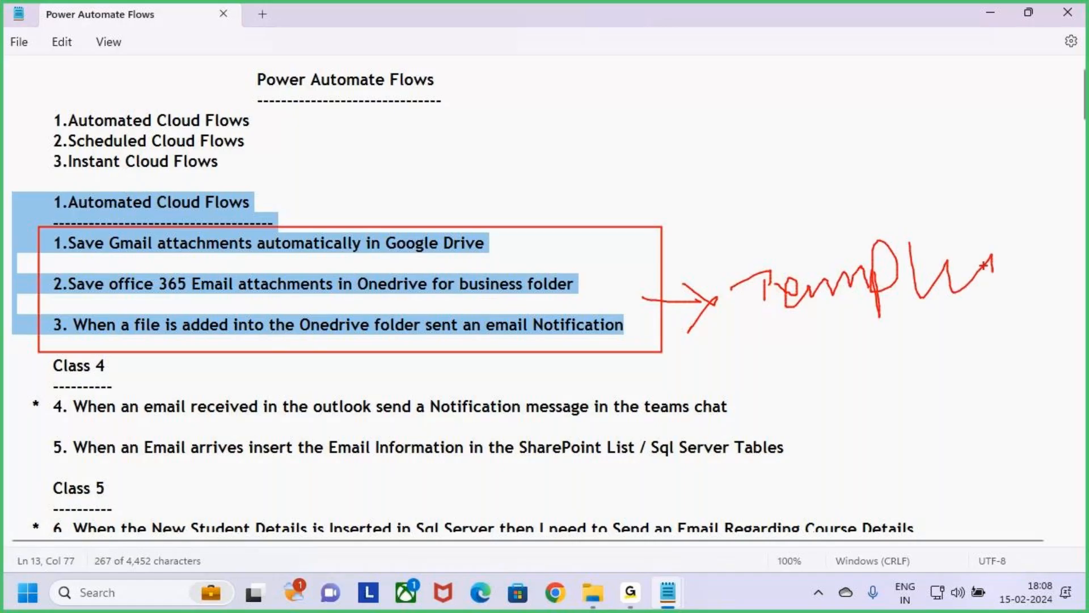
key("Escape")
Step: Copy queries 4 and 5 from Power Automate Flows into the Cloud Flows notes, below the underlined "1.Automated Cloud Flows" heading with blank space above
left_click(107, 475)
left_click_drag(102, 472, 12, 408)
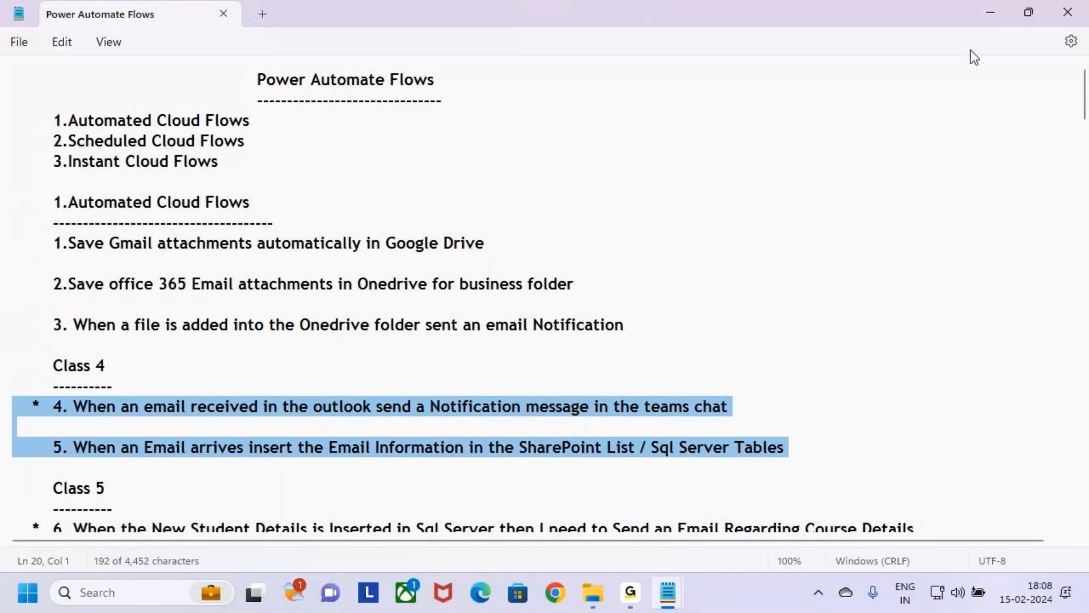
left_click(990, 13)
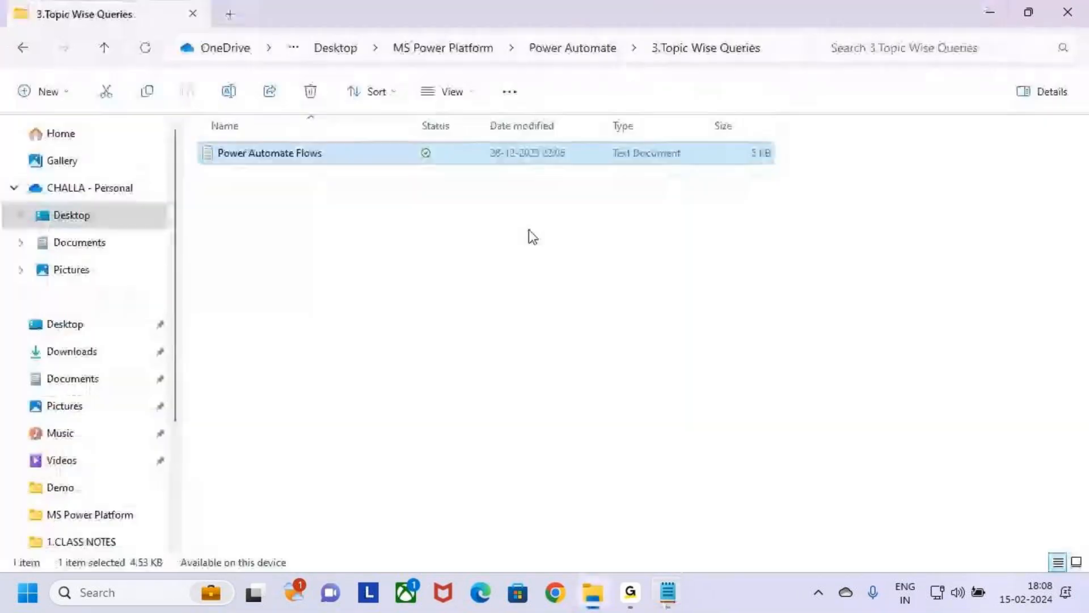
mouse_move(668, 592)
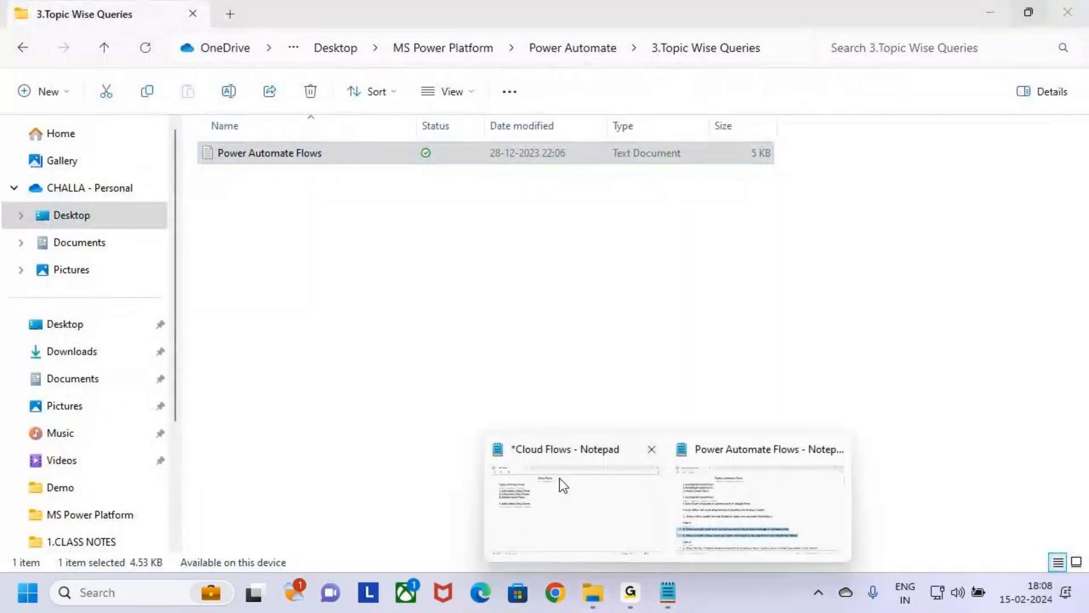
left_click(559, 479)
key("Return")
key("Return")
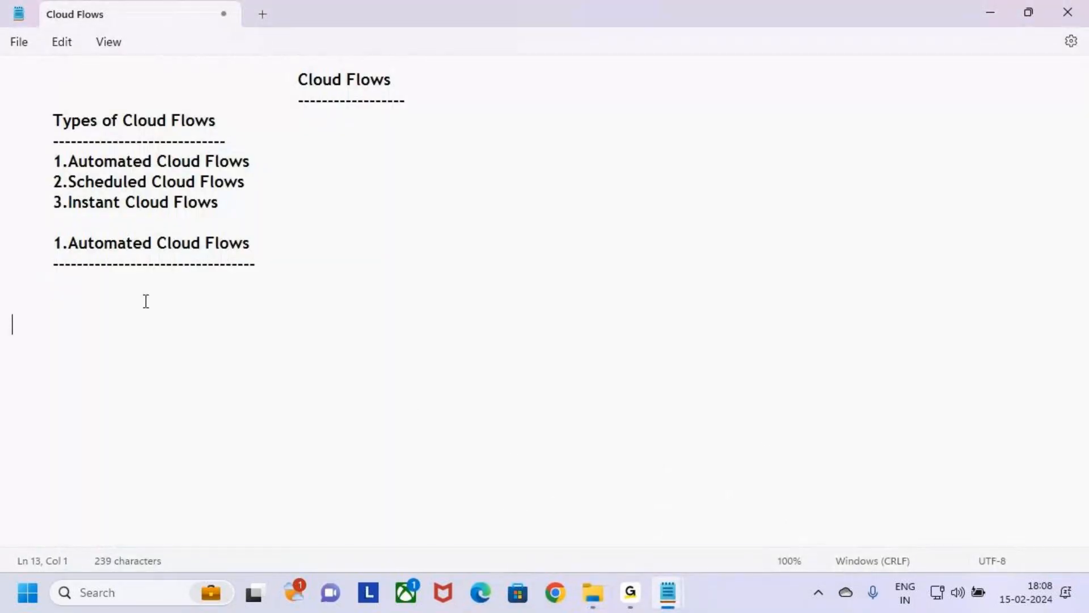
type("*\t4. When an email received in the outlook send a Notification message in the teams chat  \t5. When an Email arrives insert the Email information in the SharePoint List / Sql Server Tables")
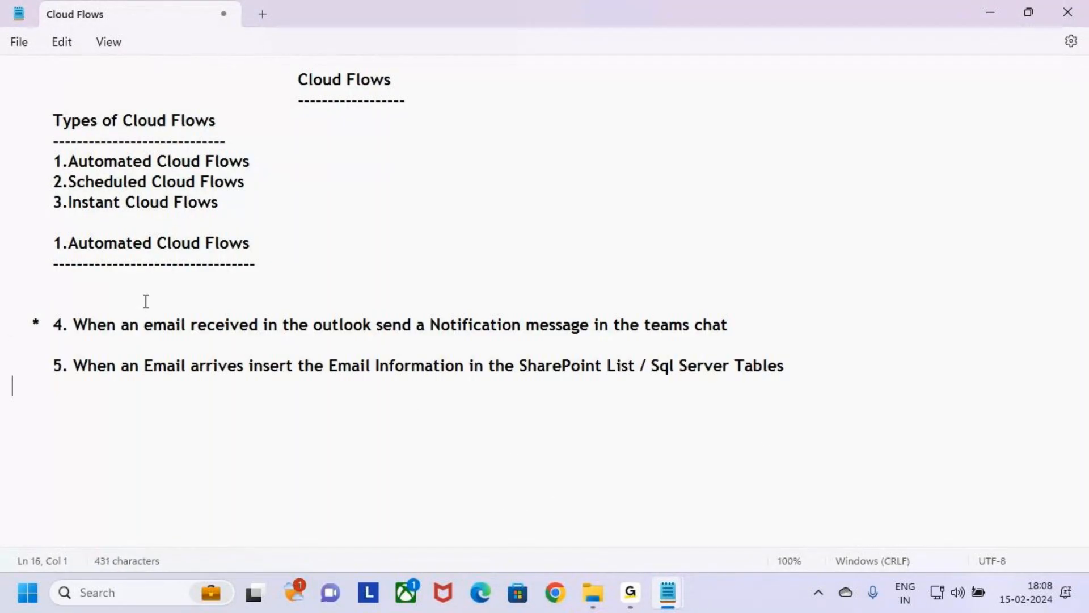
Step: Copy queries 1 to 3 from Power Automate Flows and paste them directly beneath the "1.Automated Cloud Flows" underline in the Cloud Flows notes
key("alt+Tab")
key("alt+Tab")
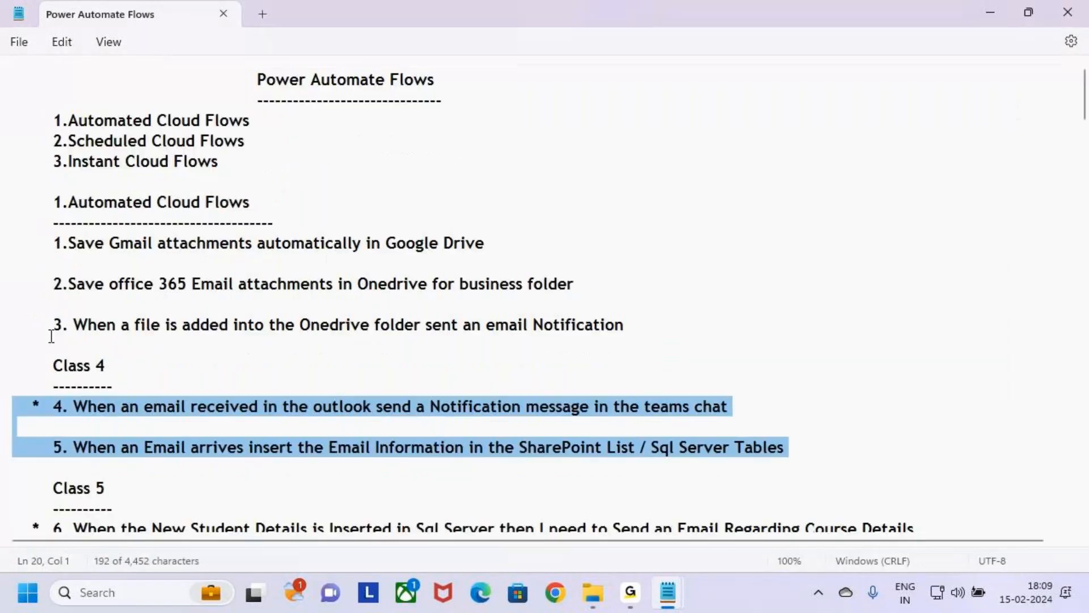
triple_click(86, 331)
left_click_drag(59, 301, 3, 248)
key("ctrl+c")
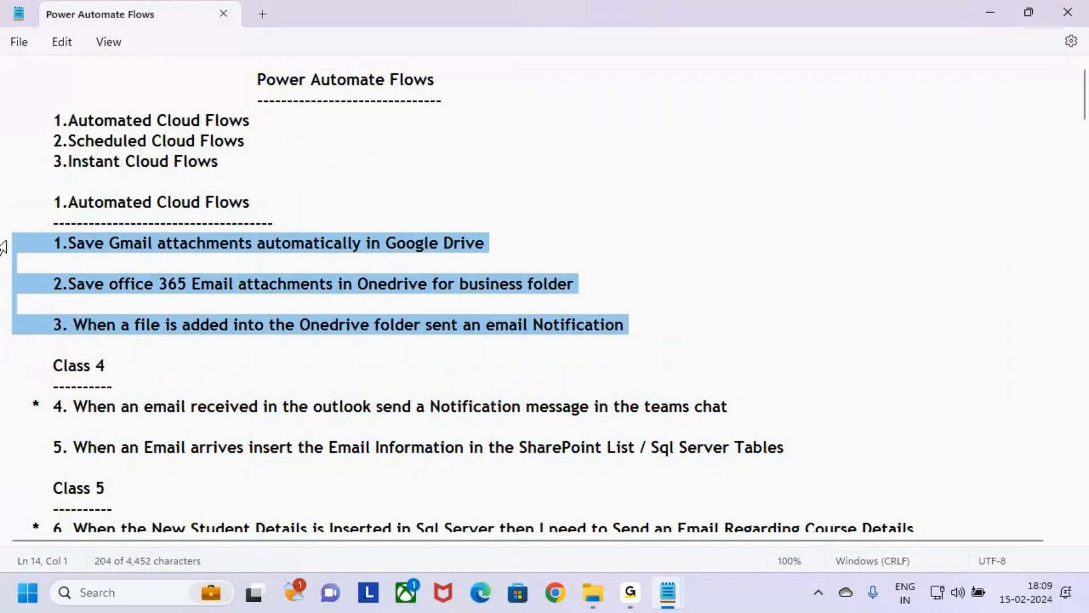
key("alt+Tab")
left_click(63, 290)
key("BackSpace")
key("ctrl+v")
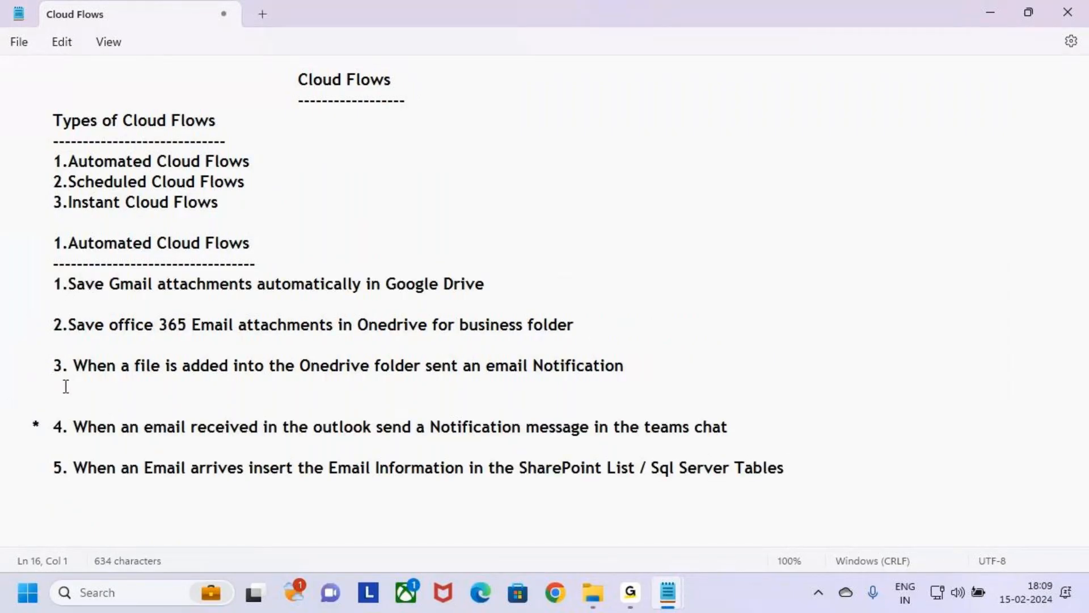
Step: Insert an indented long dashed separator line between queries 3 and 4 in the Cloud Flows notes
key("Return")
key("Tab")
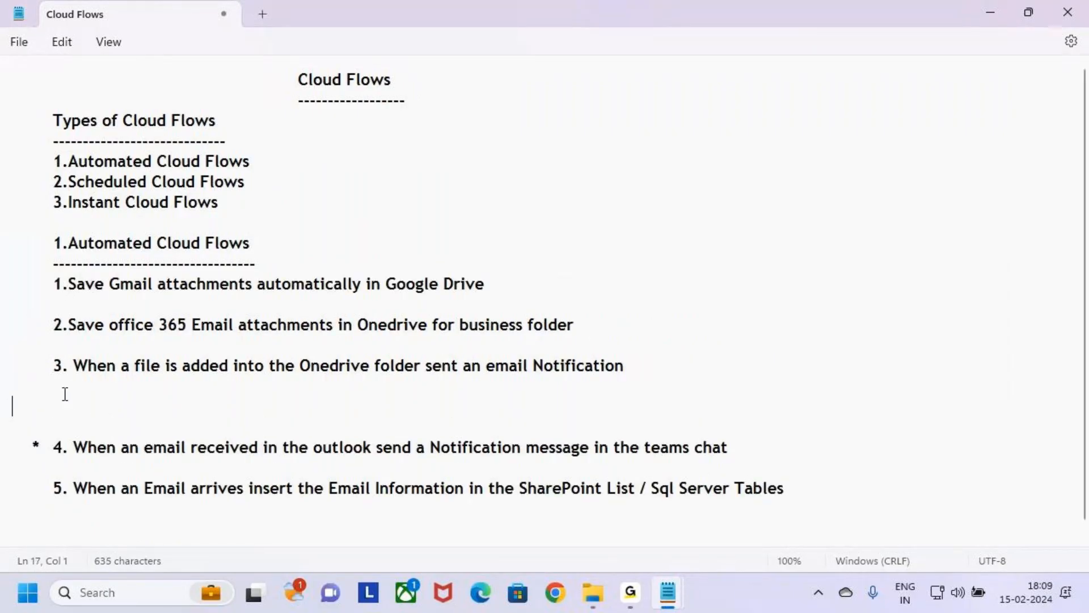
type("--------------------------------------------------------------------------")
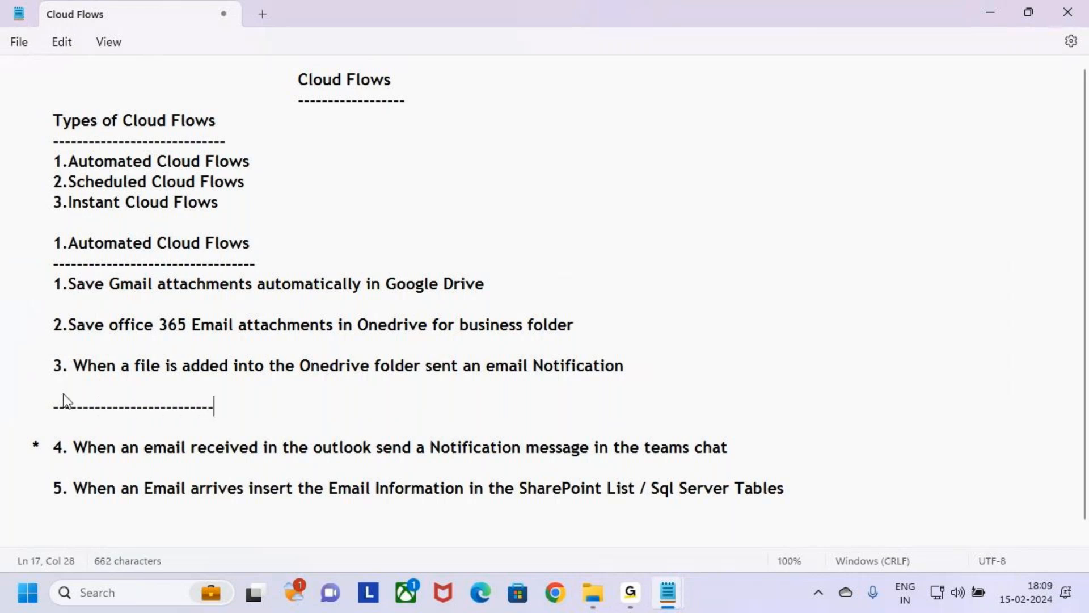
type("-------------")
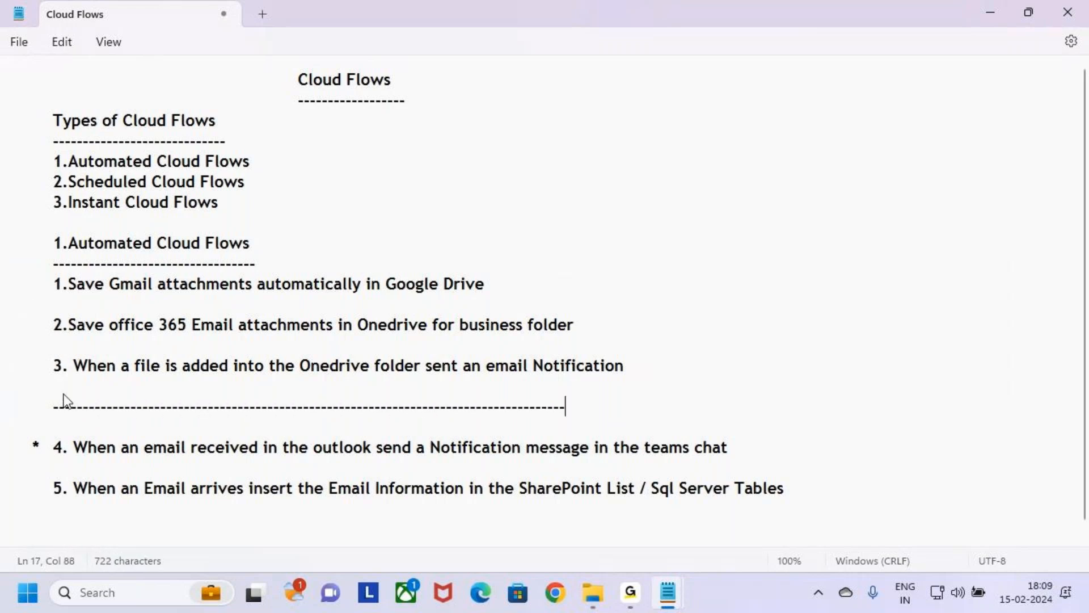
key("BackSpace")
key("BackSpace")
key("BackSpace")
key("BackSpace")
key("BackSpace")
key("BackSpace")
key("BackSpace")
type("---")
Step: Highlight the "1.Automated Cloud Flows" heading and read through query 4 by selecting its text progressively to the end
scroll(85, 380, "down", 1)
left_click_drag(46, 234, 283, 243)
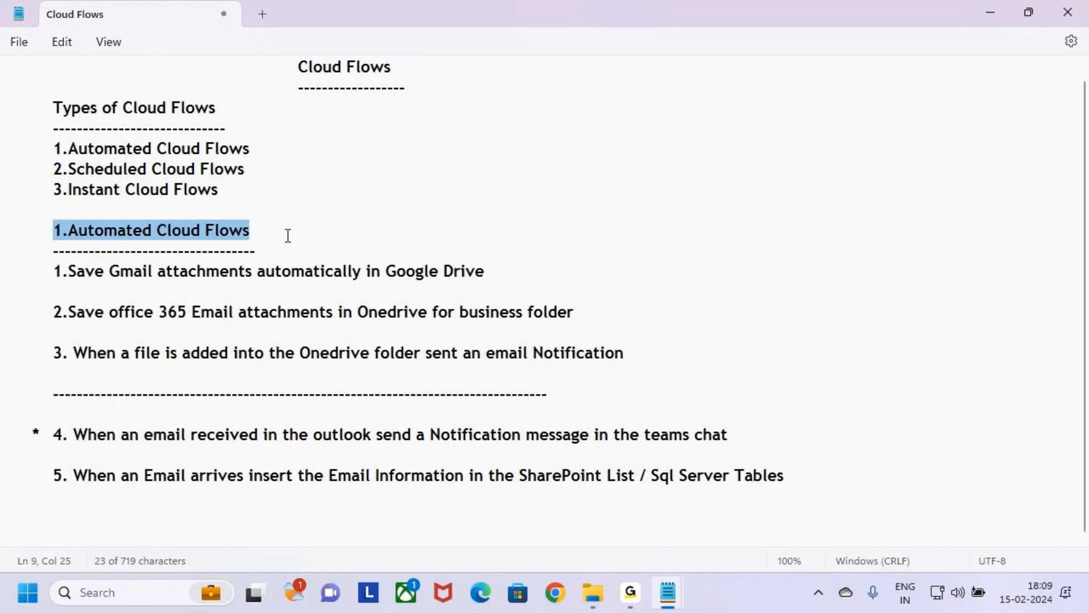
left_click(35, 432)
left_click_drag(55, 436, 168, 438)
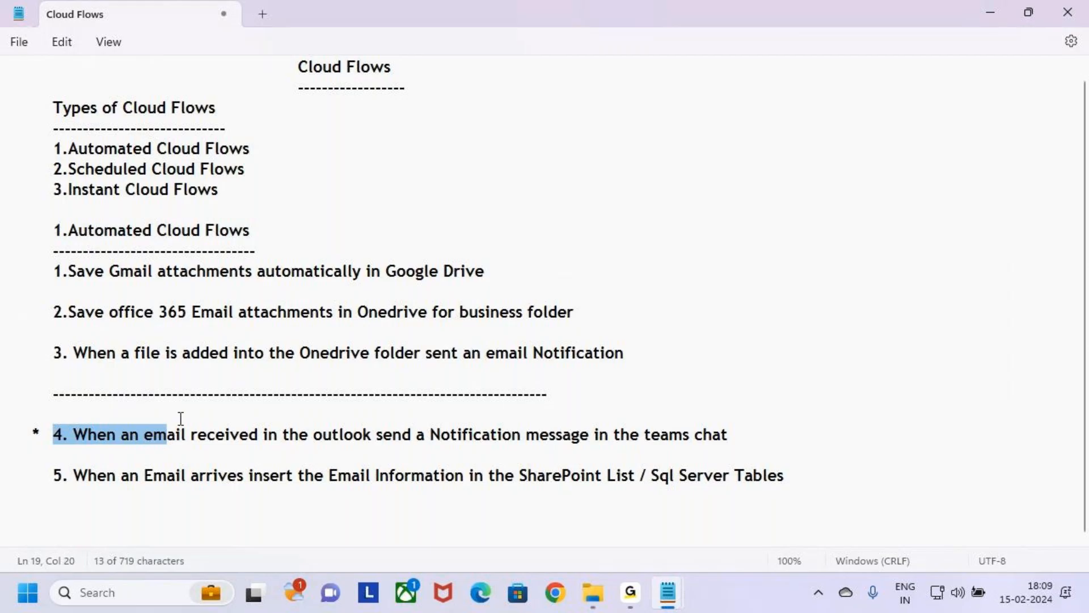
left_click(171, 457)
left_click_drag(53, 434, 230, 444)
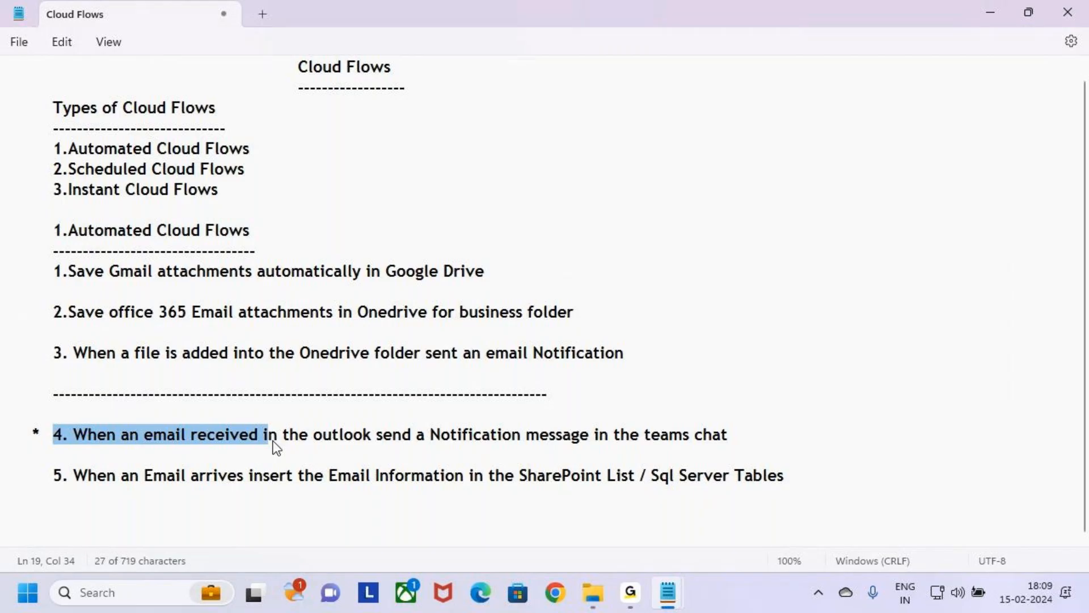
left_click_drag(275, 445, 347, 441)
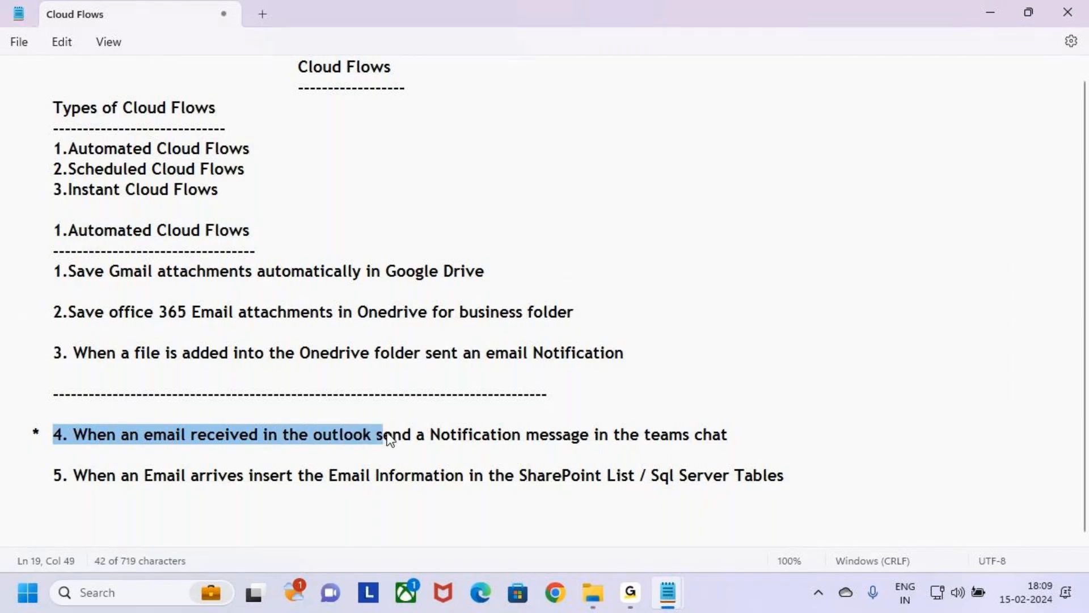
left_click_drag(388, 438, 743, 438)
left_click(760, 432)
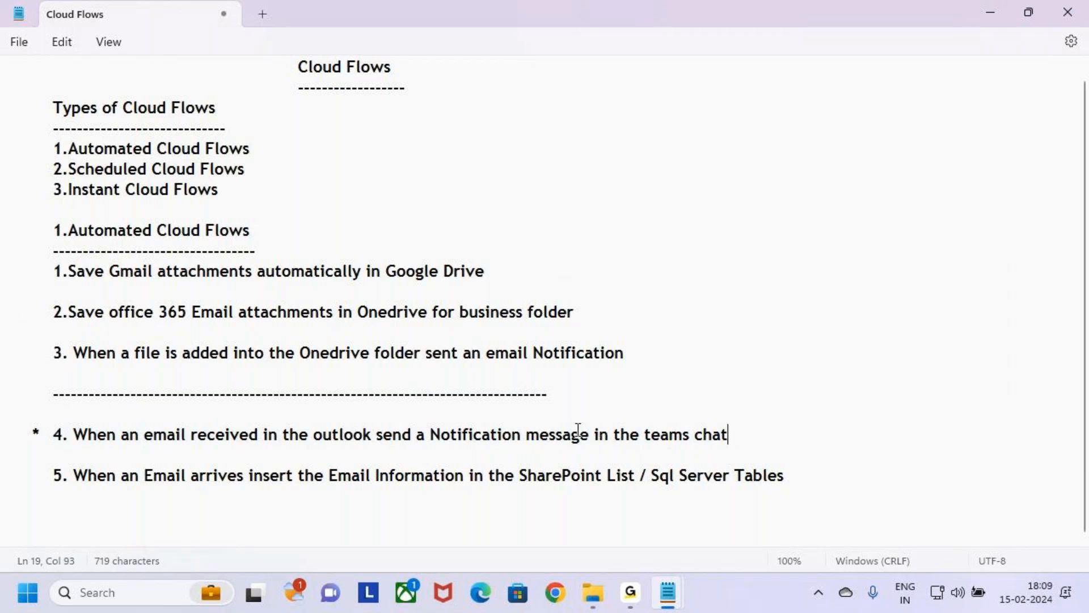
Step: Highlight query 4's trigger "email received in the outlook" and its action "Notification message in the teams chat"
left_click_drag(230, 438, 370, 440)
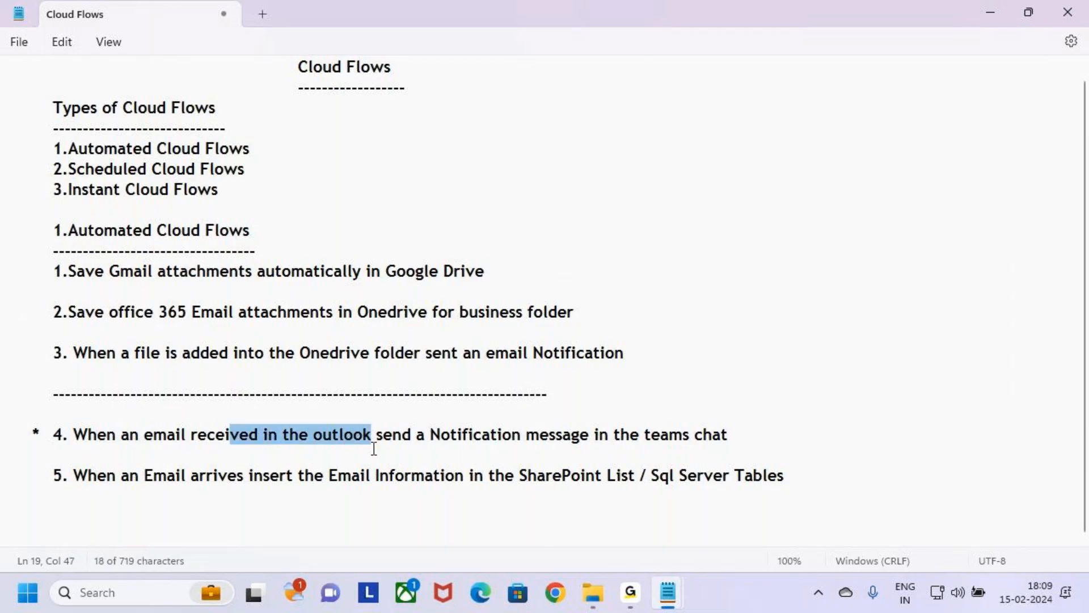
left_click(369, 460)
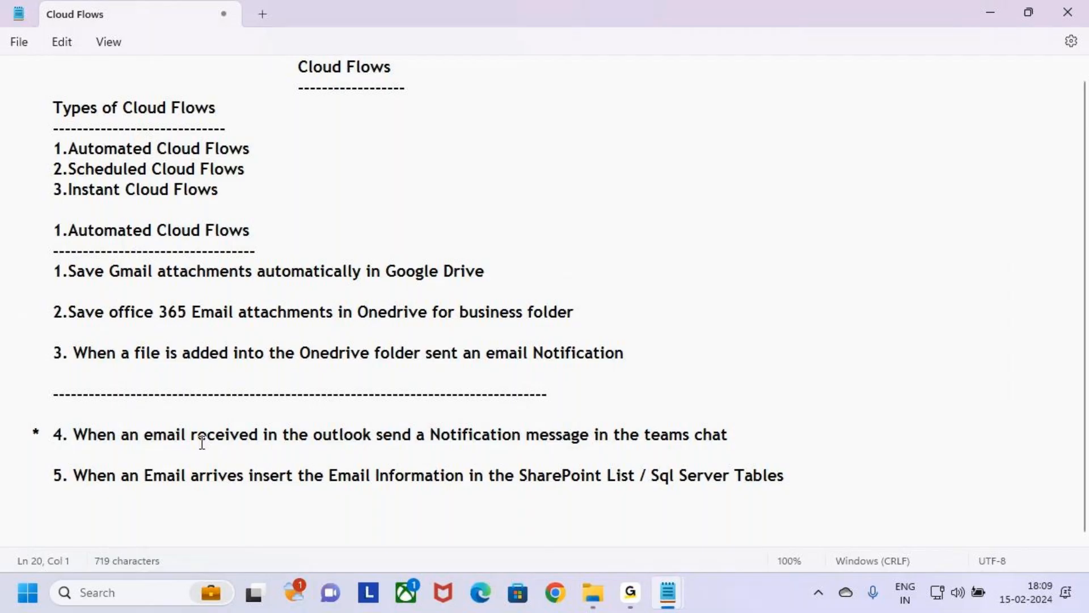
left_click_drag(144, 438, 368, 444)
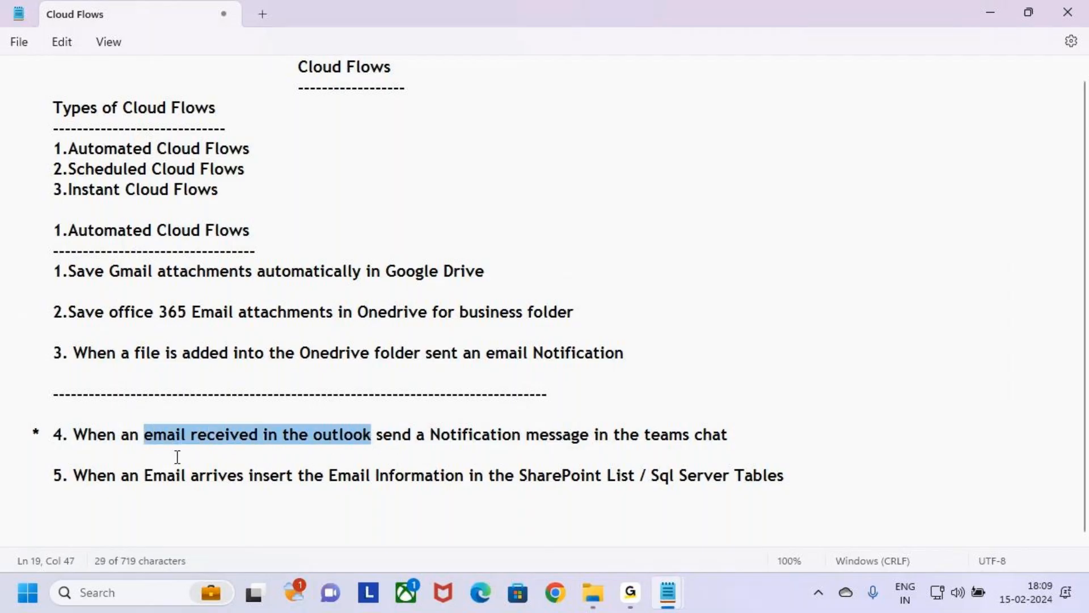
left_click(153, 451)
left_click_drag(144, 438, 747, 443)
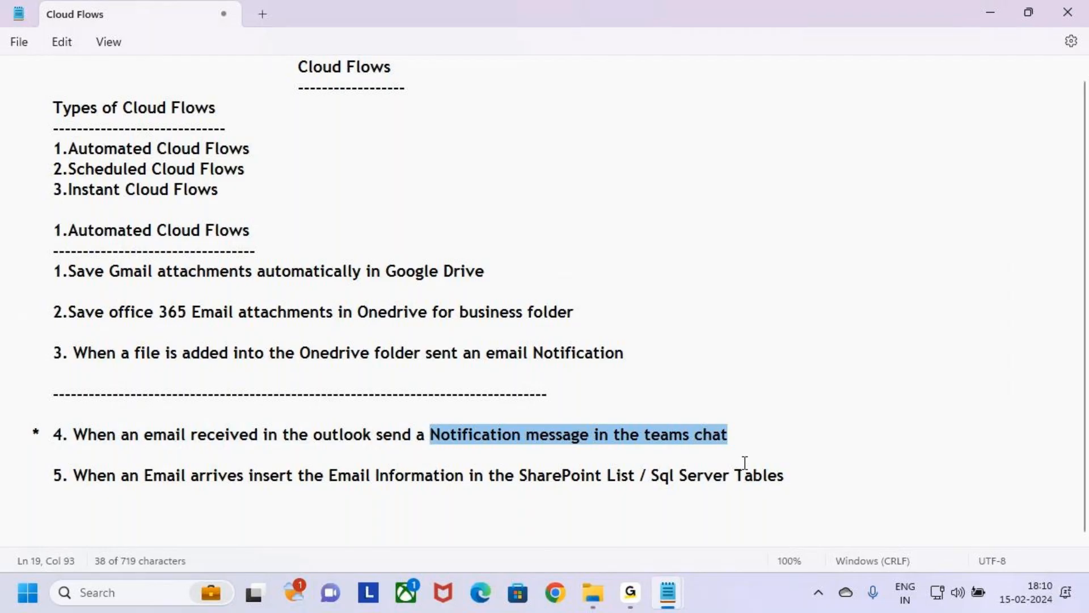
left_click(104, 457)
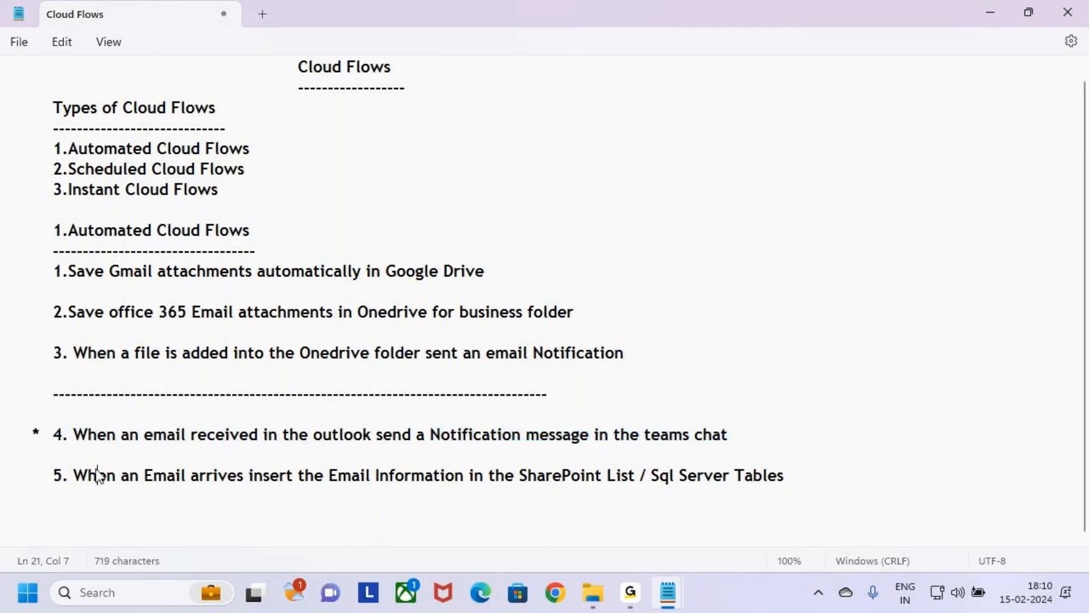
Step: Add a block of blank lines below query 5 at the end of the Cloud Flows notes
left_click(80, 491)
key("Return")
key("Return")
key("Return")
key("Return")
key("Return")
key("Return")
key("Return")
key("Return")
key("Return")
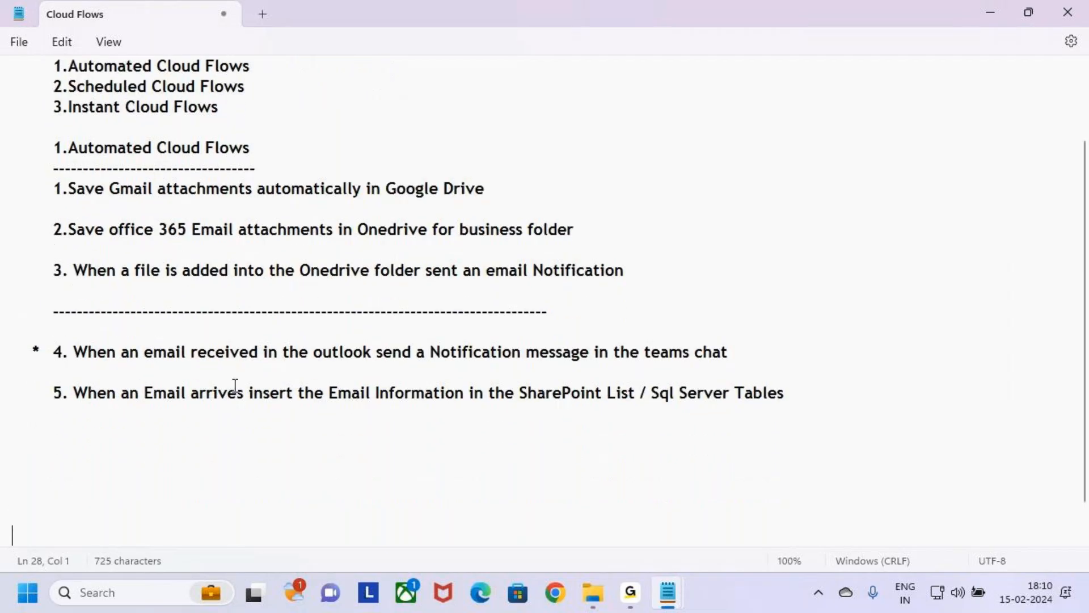
key("Return")
key("Return")
key("Return")
key("Return")
key("Return")
key("Return")
key("Return")
key("Return")
key("Return")
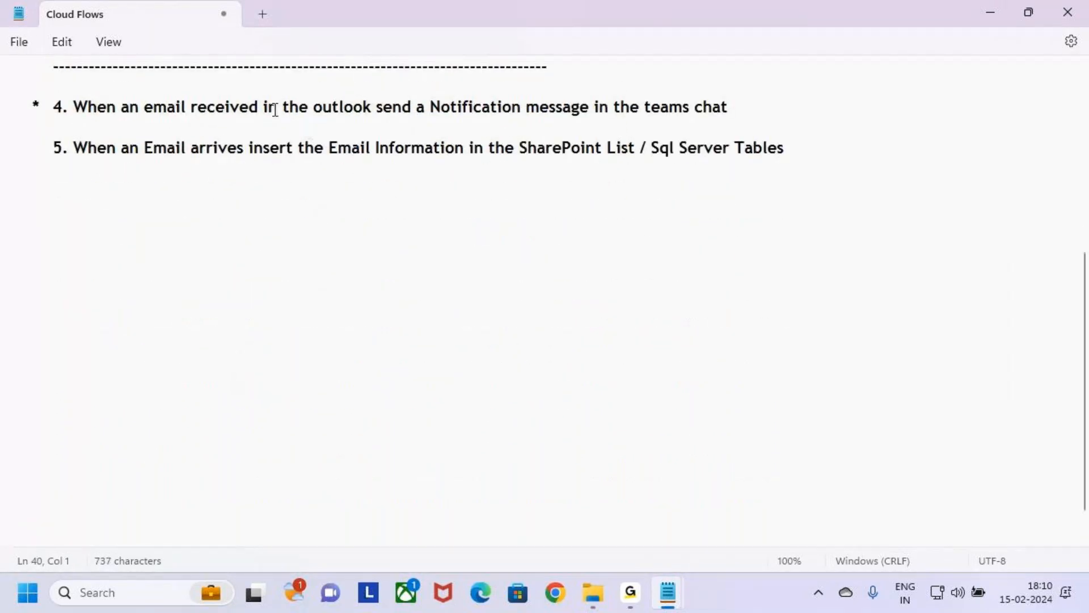
Step: Highlight the whole query 4 line about Outlook email and Teams chat, then place the cursor in the blank area below query 5
left_click_drag(206, 107, 759, 114)
left_click(759, 115)
left_click_drag(88, 130, 5, 113)
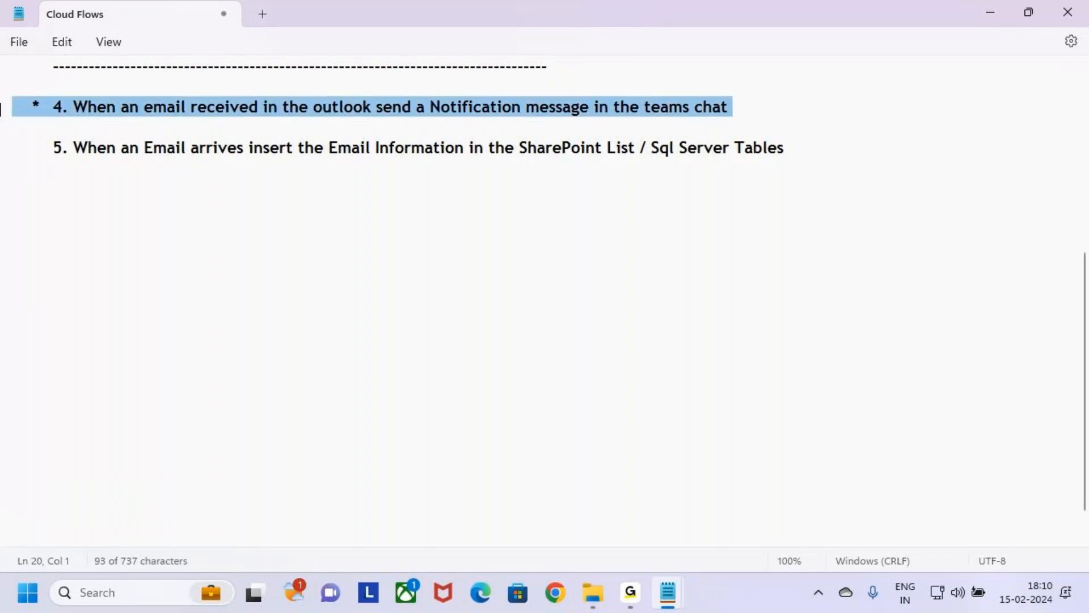
left_click(55, 187)
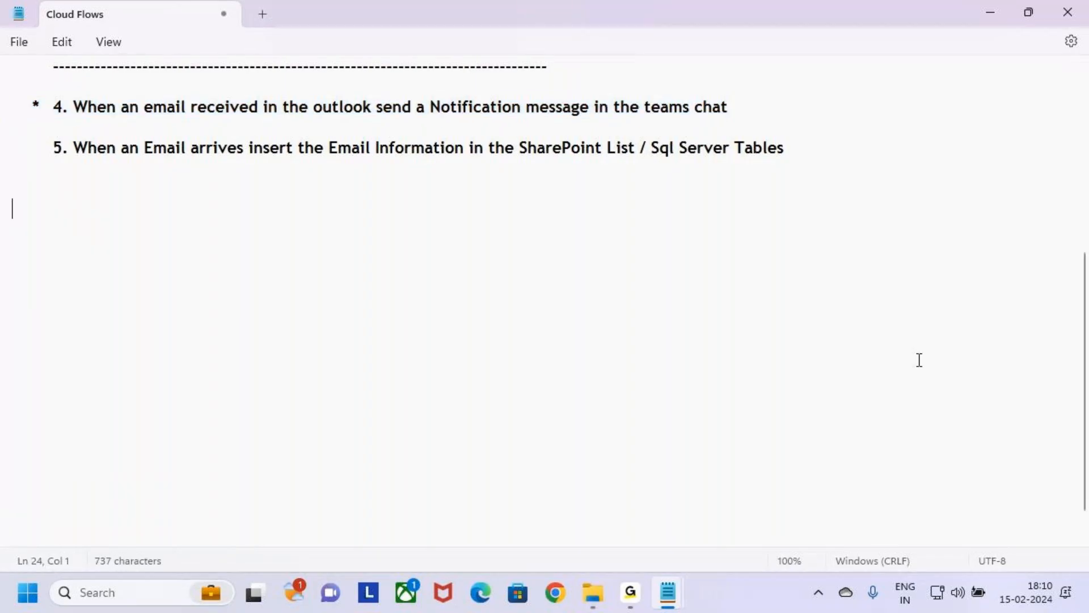
Step: Switch to Chrome and open the Power Automate site at make.powerautomate.com
left_click(560, 598)
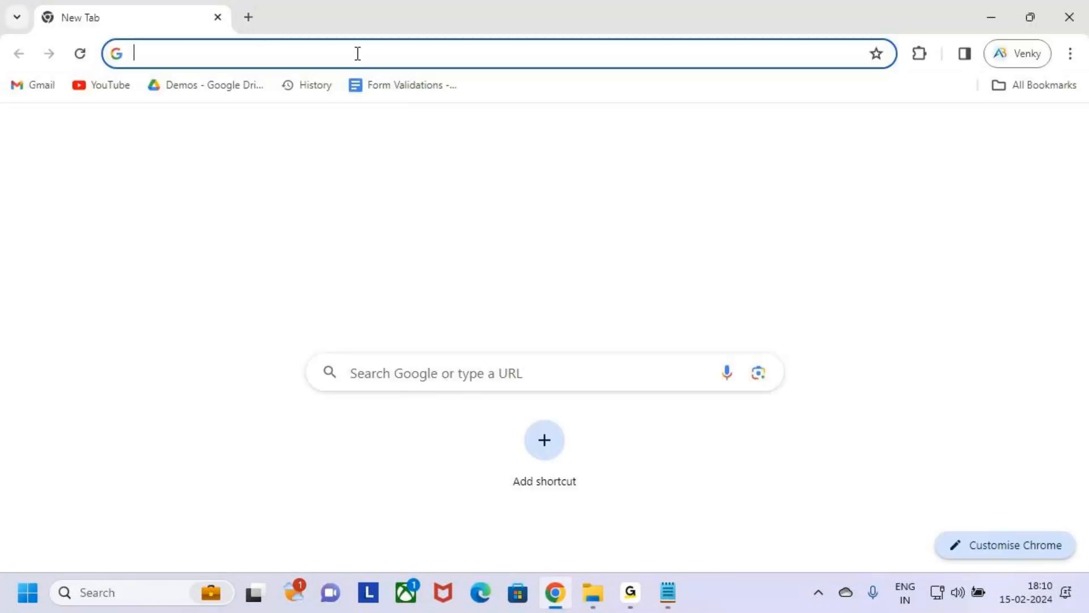
left_click(368, 48)
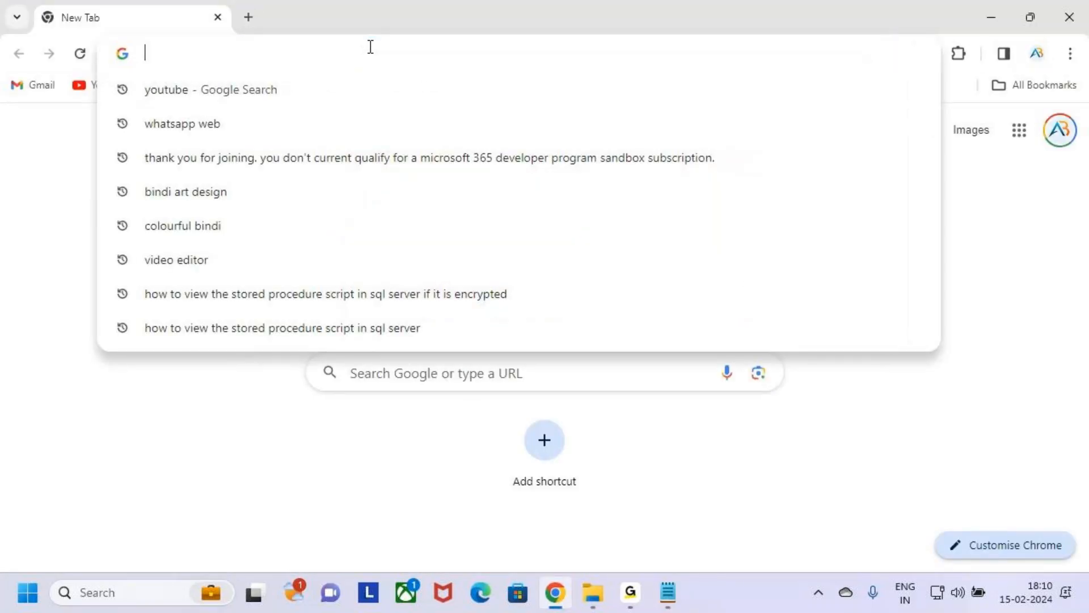
type("make.pow")
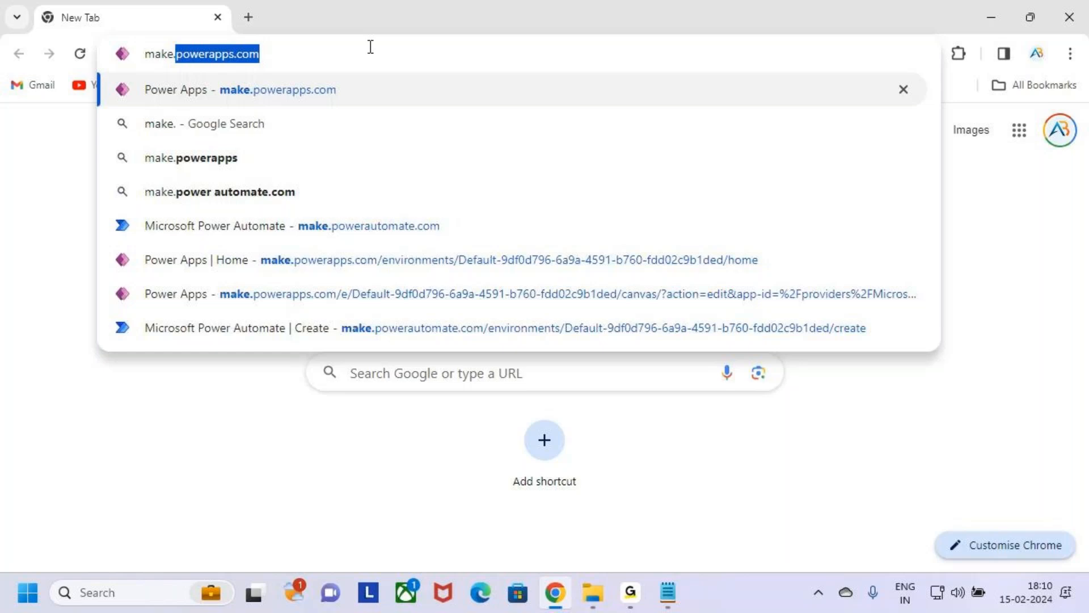
type("erautomate.com")
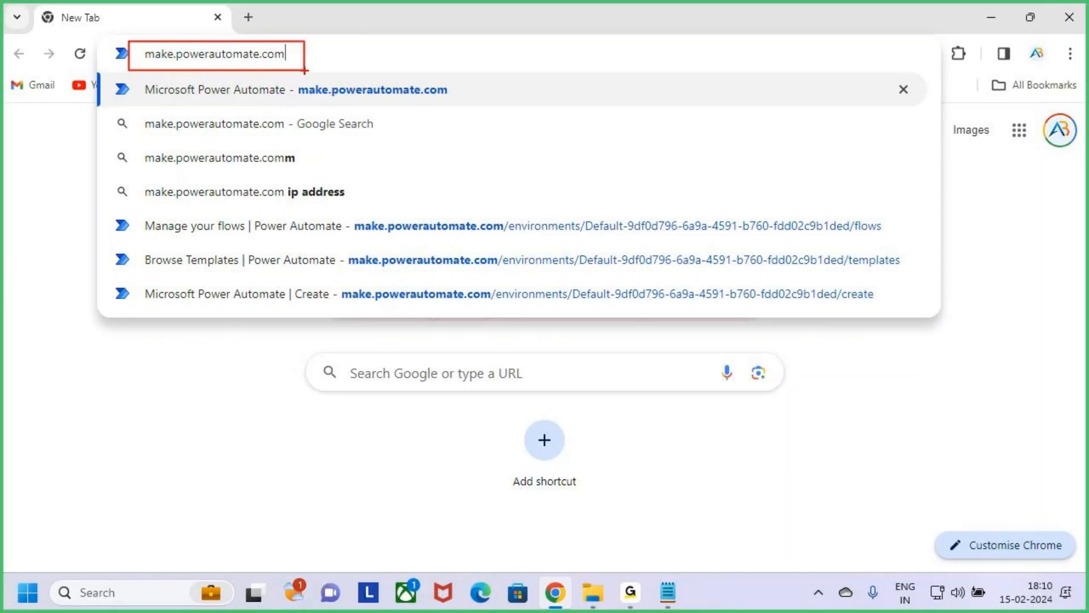
key("Return")
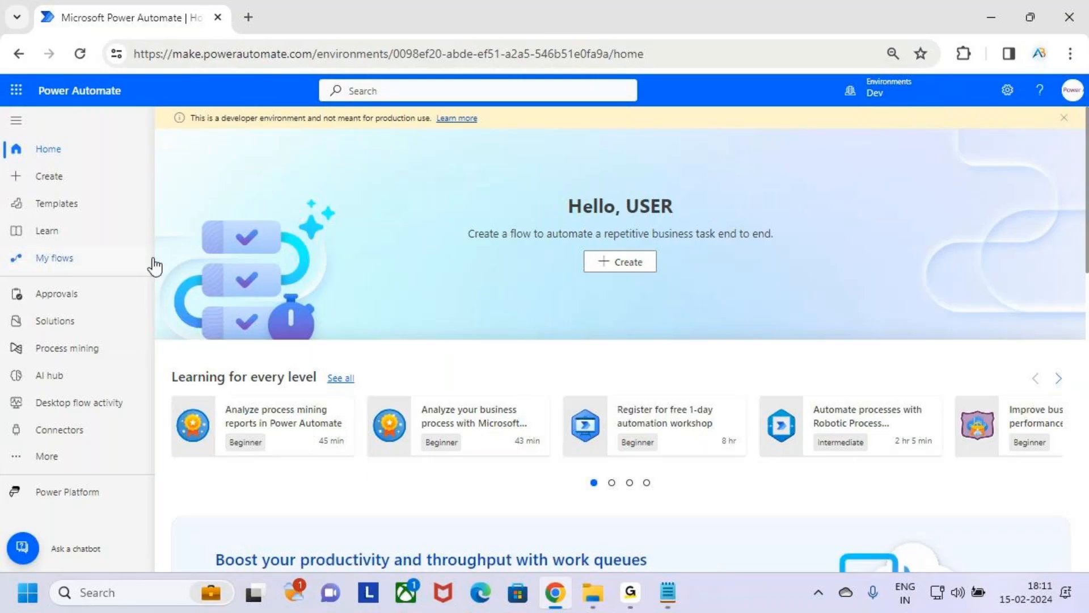
Step: Box and tick the Create entry on the Power Automate home page with screen annotation, clear the drawing and open the Create page
key("ctrl+2")
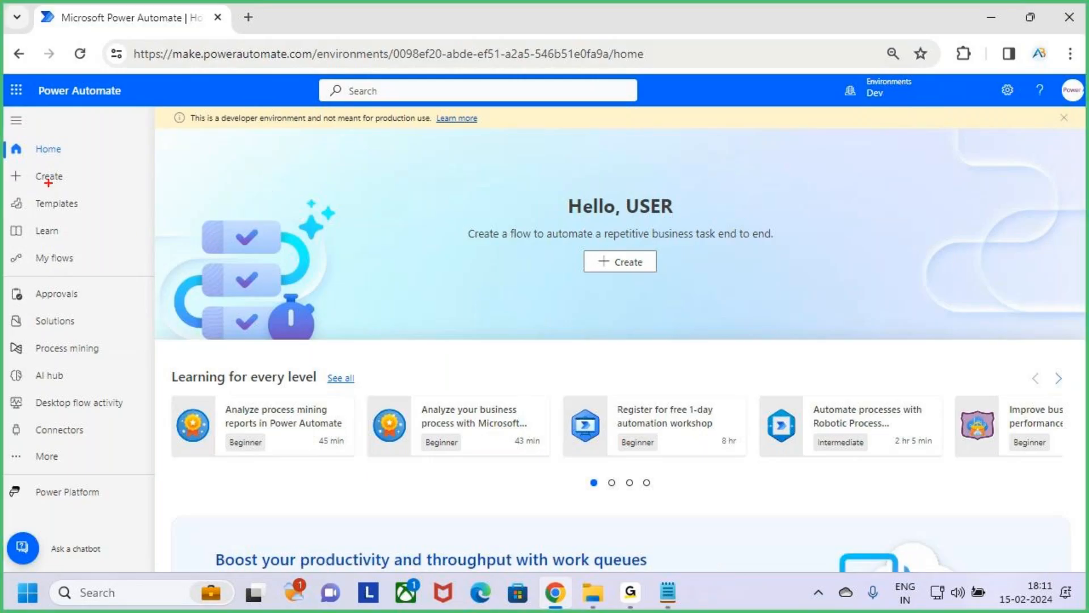
mouse_move(21, 162)
left_mouse_down()
mouse_move(95, 192)
mouse_move(125, 145)
left_mouse_up()
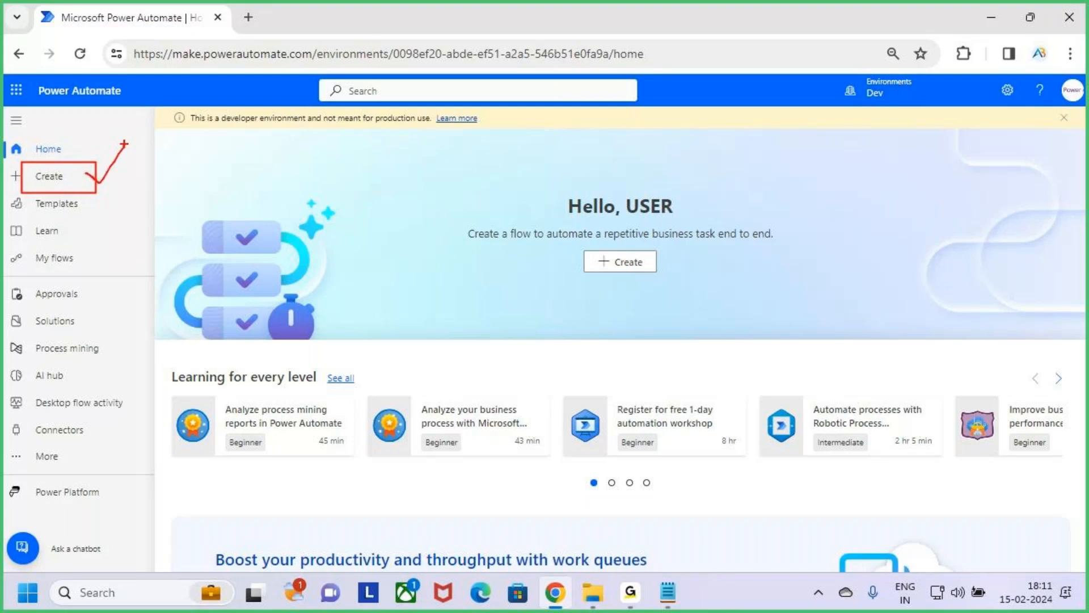
key("Escape")
left_click(95, 187)
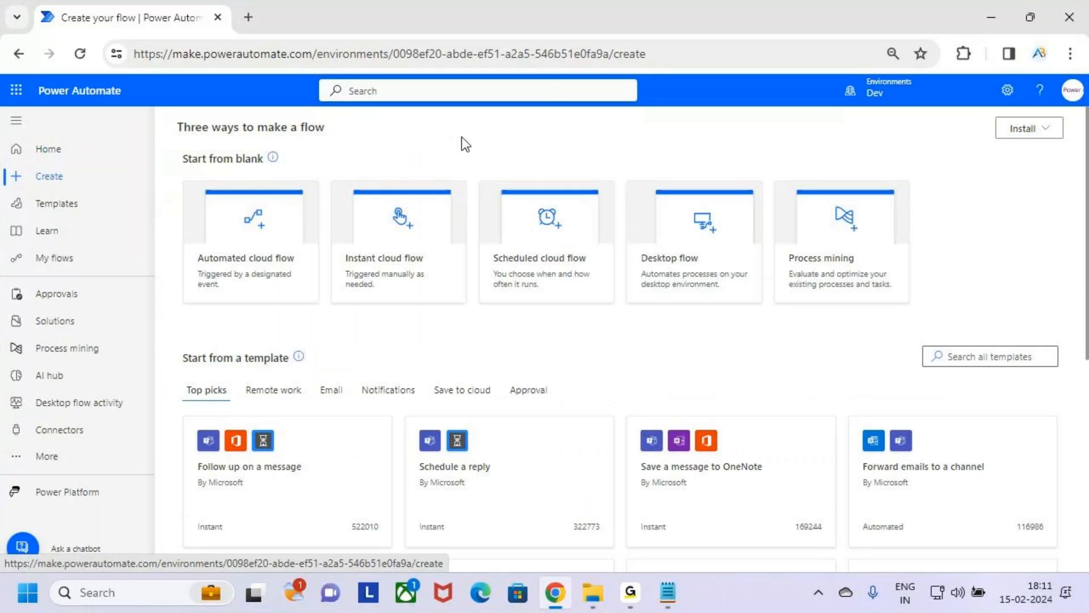
Step: Box the "Three ways to make a flow" heading with screen annotation, draw a tick below it and clear the drawing
key("ctrl+2")
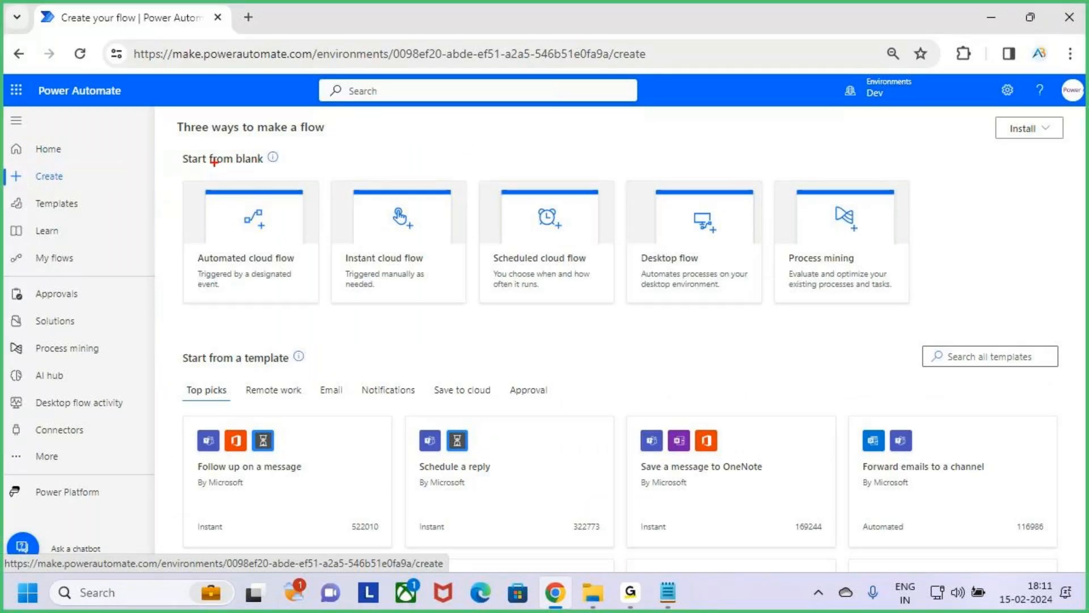
left_click_drag(171, 117, 339, 138)
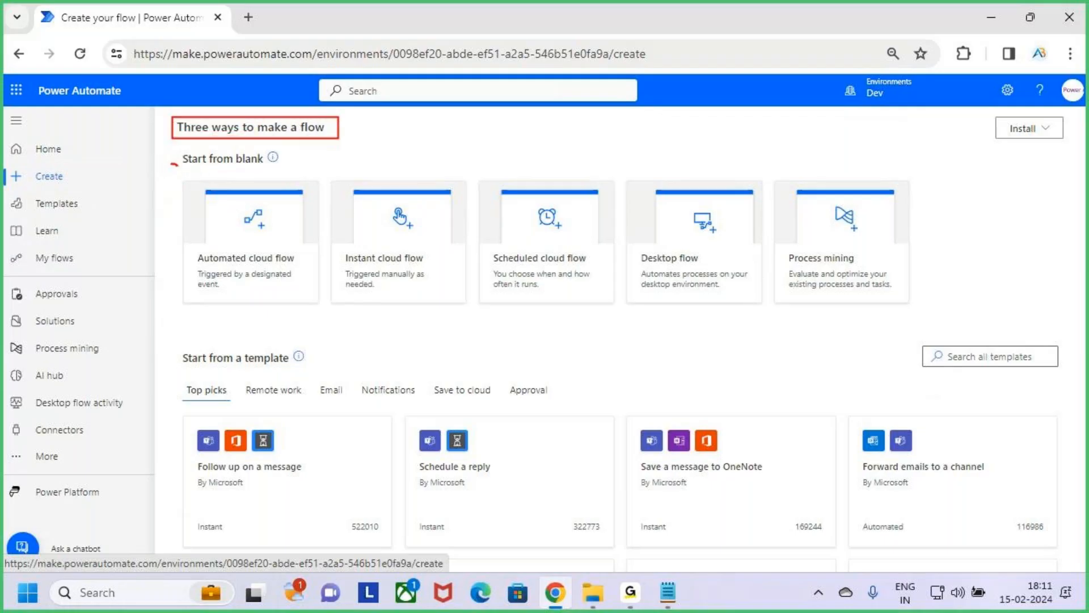
left_click_drag(179, 165, 230, 128)
key("Escape")
Step: Switch to the Cloud Flows notes in Notepad and highlight query 4's Outlook email trigger and Teams chat notification action
key("alt+Tab")
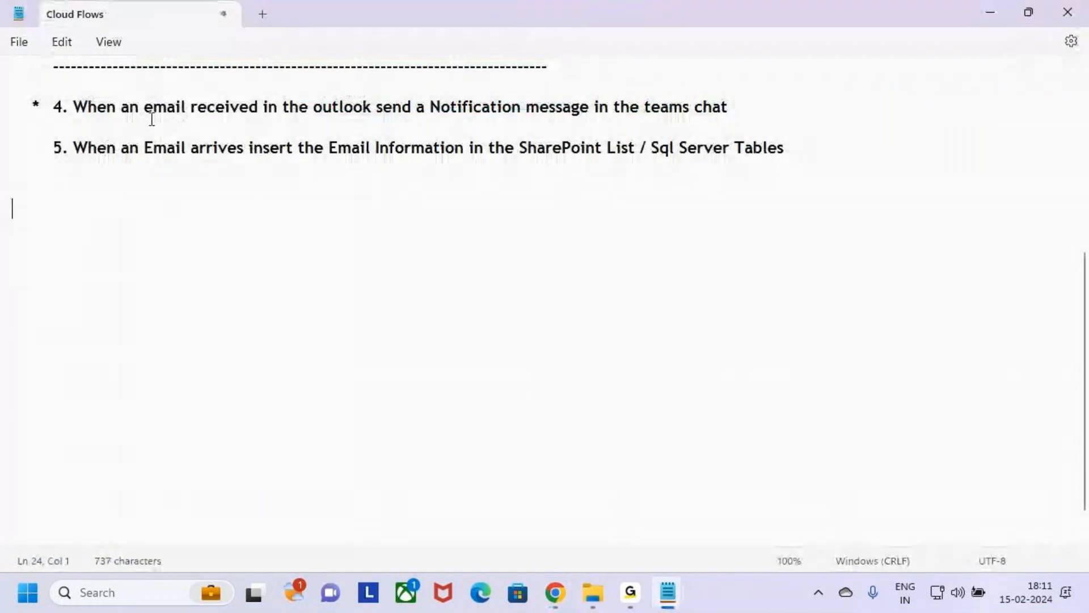
left_click_drag(145, 110, 376, 106)
left_click_drag(451, 107, 795, 109)
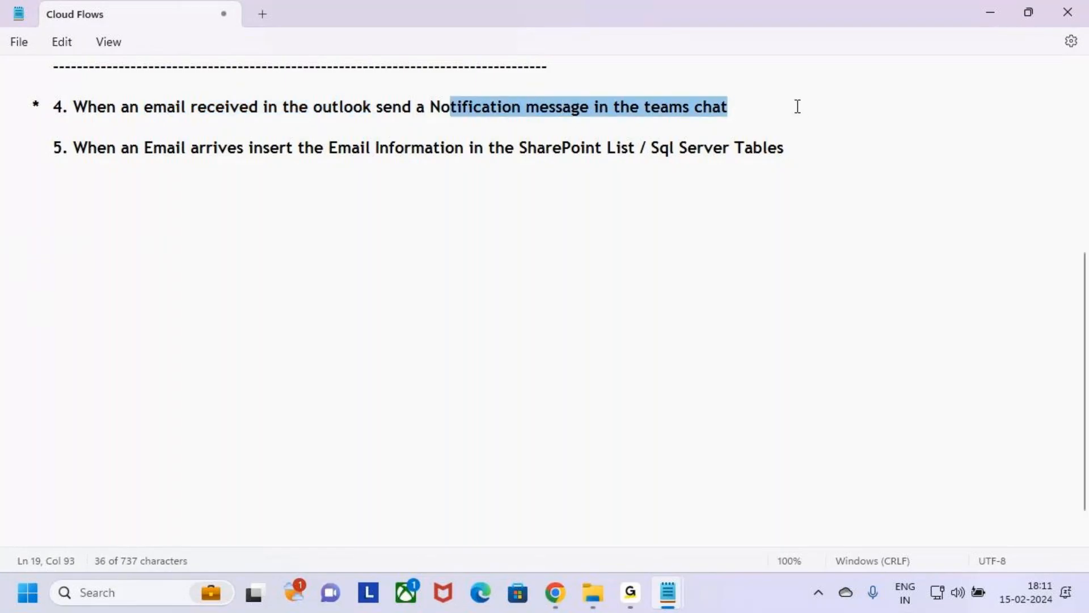
left_click(795, 108)
Step: Back in Chrome, box and tick the Automated, Instant and Scheduled cloud flow cards with screen annotation, frame all three and clear the drawing
key("alt+Tab")
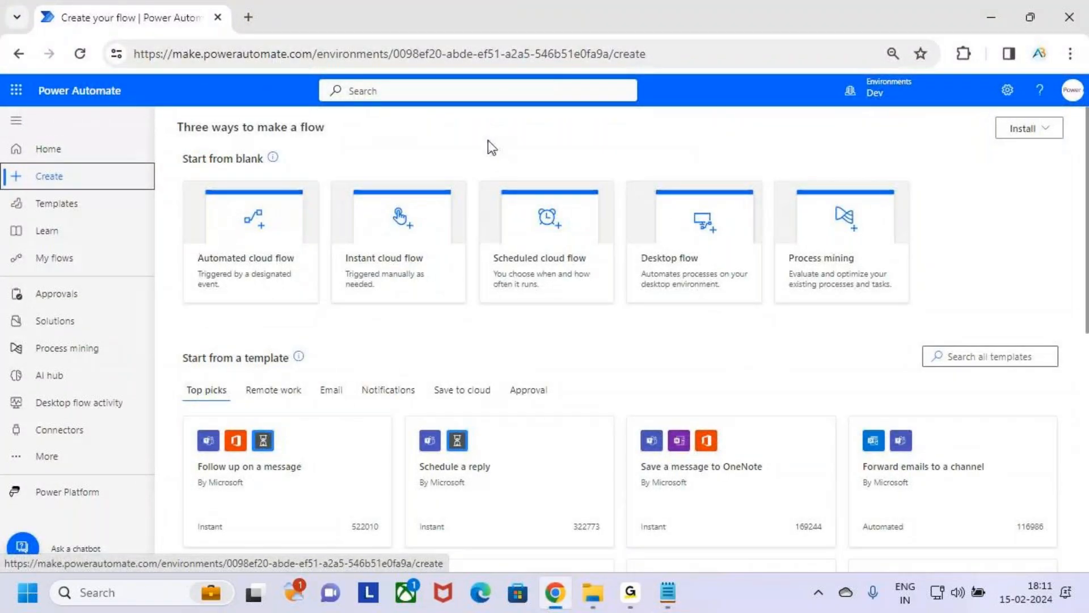
mouse_move(181, 179)
left_mouse_down()
mouse_move(284, 284)
mouse_move(320, 300)
left_mouse_up()
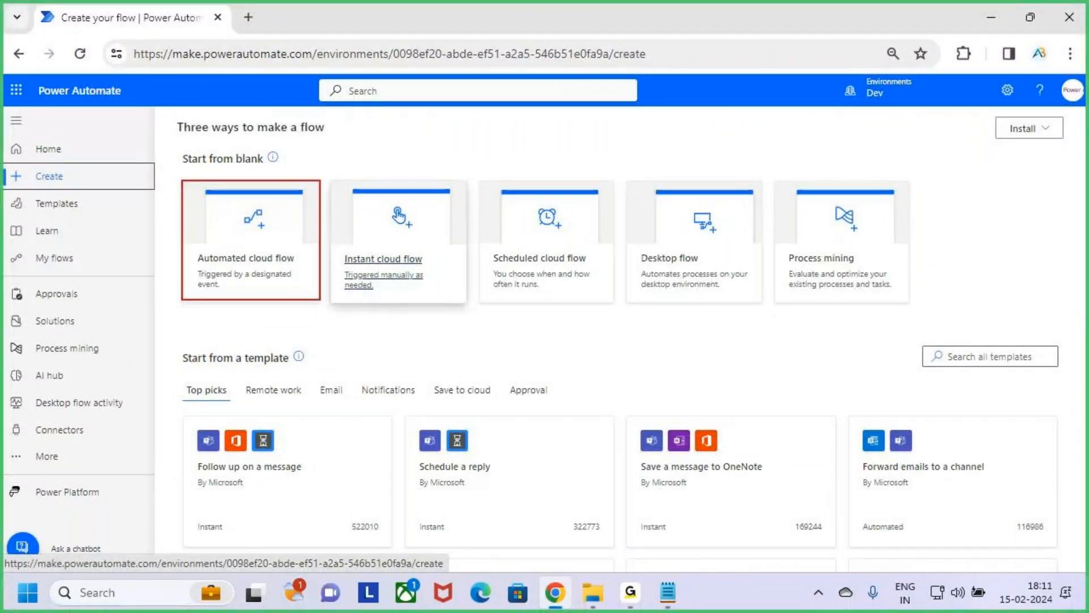
mouse_move(333, 180)
left_mouse_down()
mouse_move(366, 232)
mouse_move(467, 303)
left_mouse_up()
mouse_move(486, 183)
left_mouse_down()
mouse_move(572, 291)
mouse_move(615, 302)
left_mouse_up()
mouse_move(171, 168)
left_mouse_down()
mouse_move(490, 320)
mouse_move(633, 339)
mouse_move(635, 320)
left_mouse_up()
left_click_drag(231, 225, 267, 209)
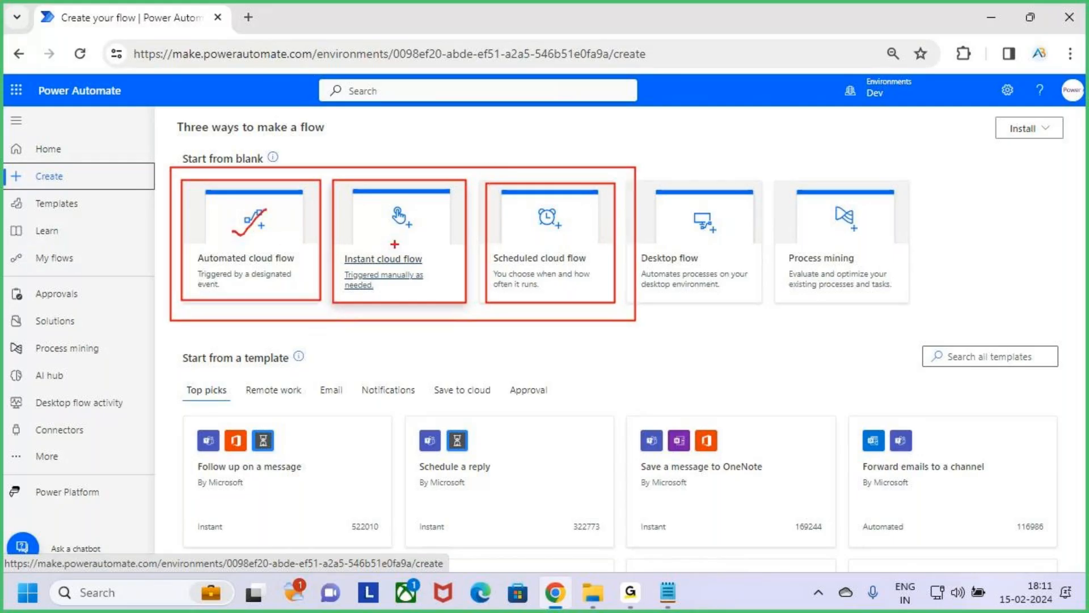
left_click_drag(385, 226, 413, 218)
left_click_drag(539, 226, 593, 194)
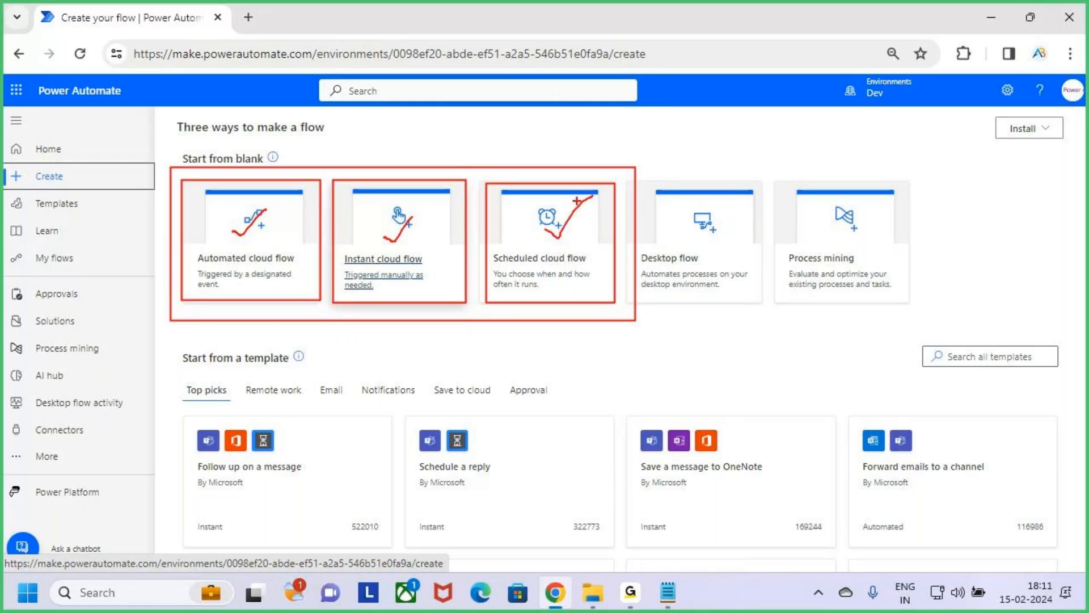
key("Escape")
Step: Return to the Notepad notes, highlight the whole query 4 line and place the cursor in the blank area below query 5
key("alt+Tab")
left_click(3, 108)
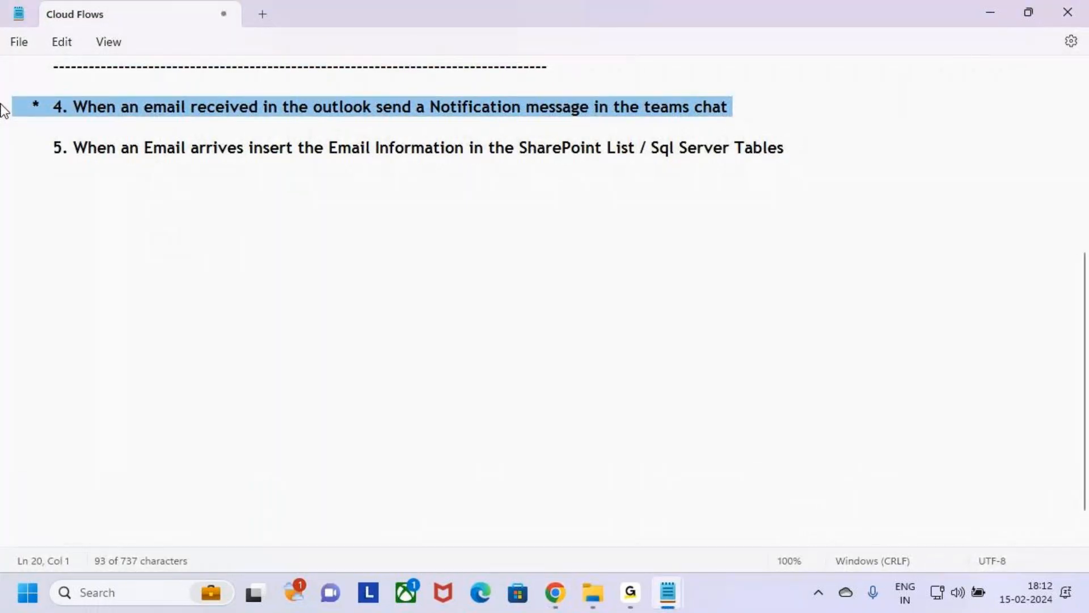
left_click(282, 229)
Step: Back in Chrome, box and tick the Automated cloud flow card, clear the drawing and start a new automated cloud flow from blank
key("alt+Tab")
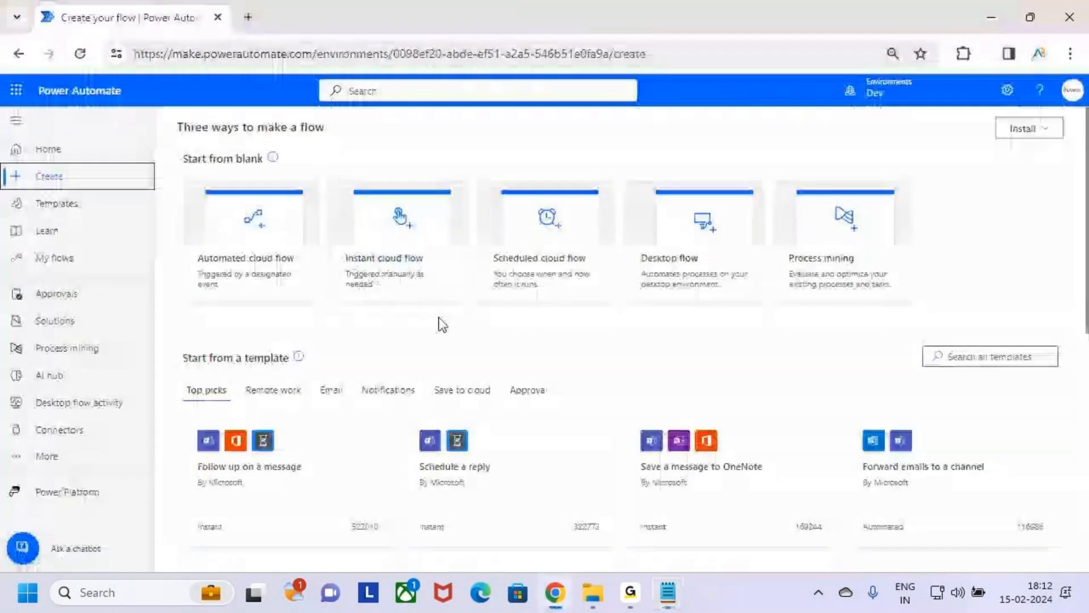
key("ctrl+2")
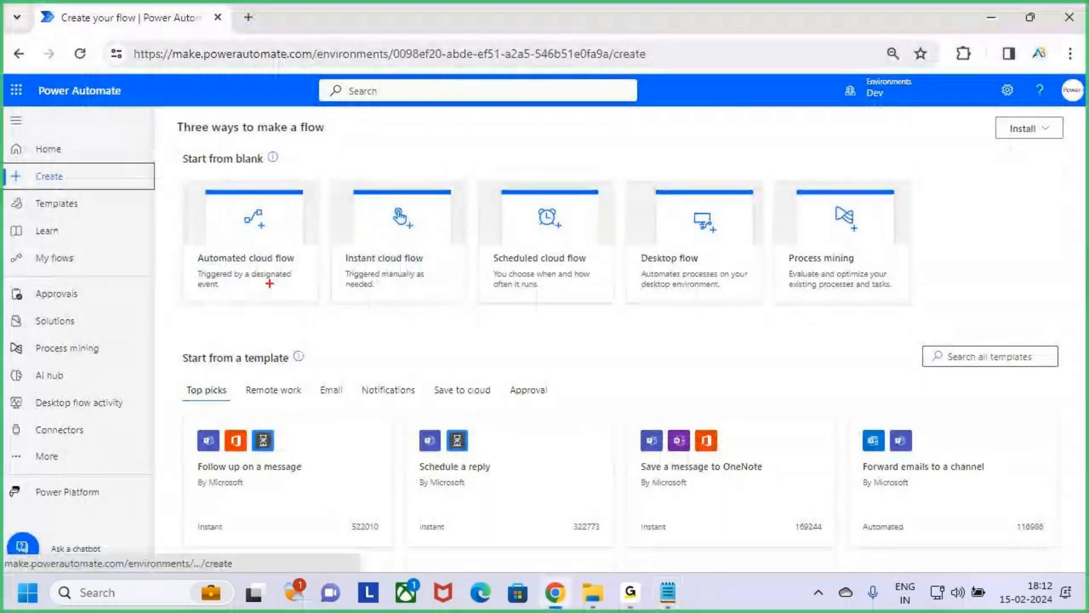
mouse_move(184, 177)
left_mouse_down()
mouse_move(205, 221)
mouse_move(273, 282)
mouse_move(318, 304)
left_mouse_up()
mouse_move(242, 233)
left_mouse_down()
mouse_move(254, 238)
mouse_move(331, 173)
left_mouse_up()
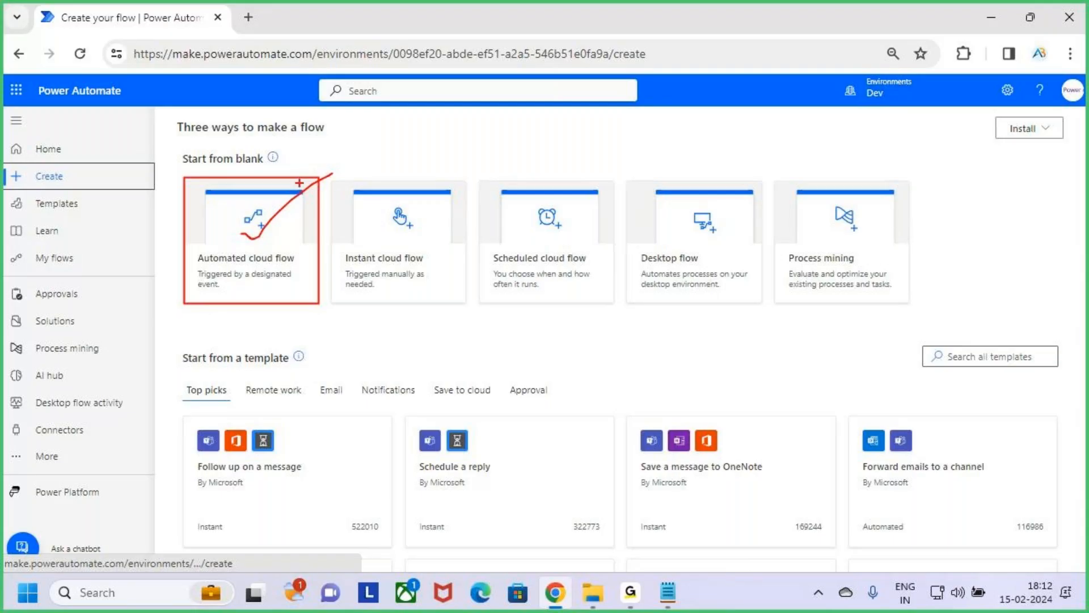
key("Escape")
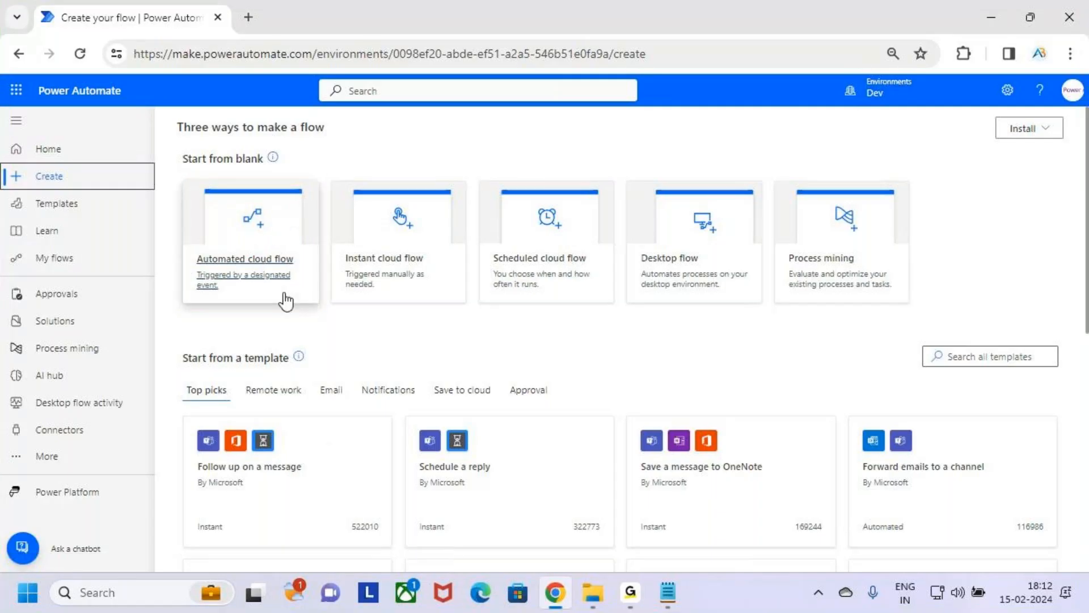
left_click(285, 236)
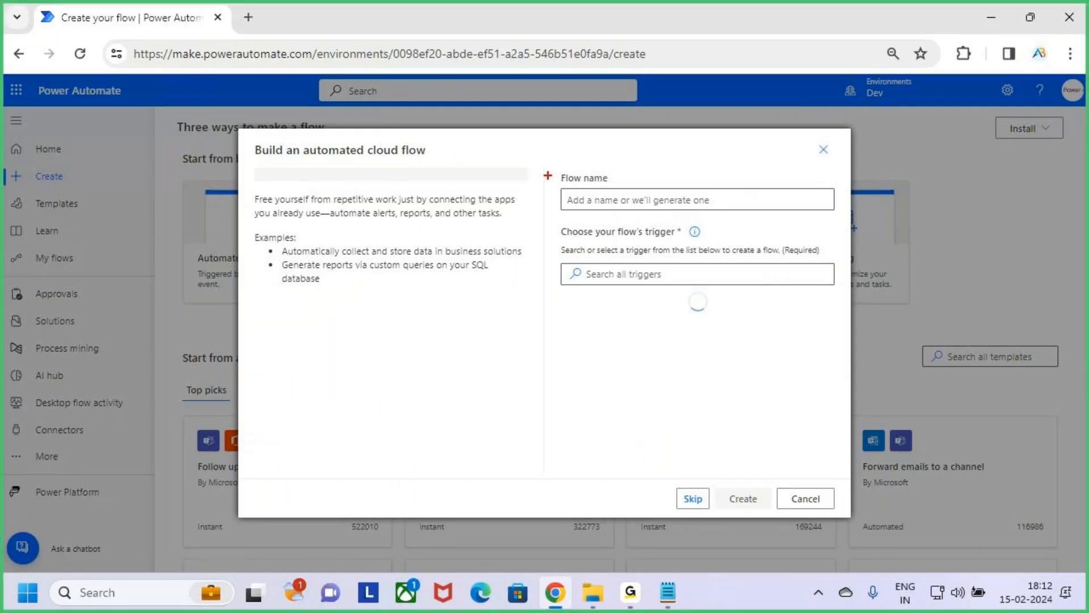
Step: Mark the Flow name field with screen annotation and name the automated cloud flow "Outlook to Teams"
mouse_move(556, 167)
left_mouse_down()
mouse_move(583, 194)
mouse_move(845, 222)
left_mouse_up()
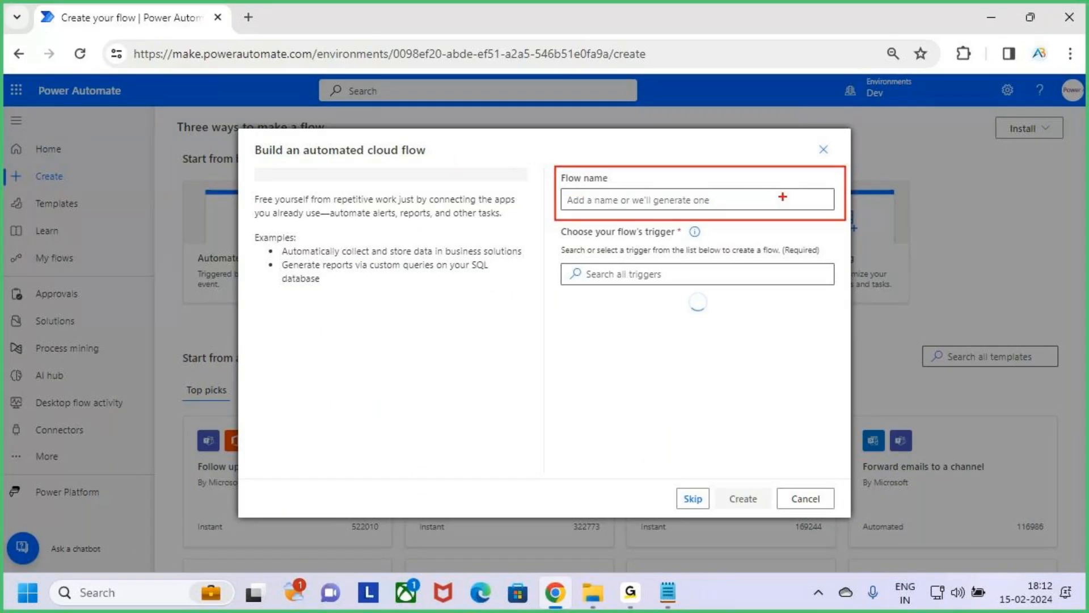
left_click_drag(724, 133, 723, 185)
left_click(617, 198)
type("O")
key("BackSpace")
type("Ou")
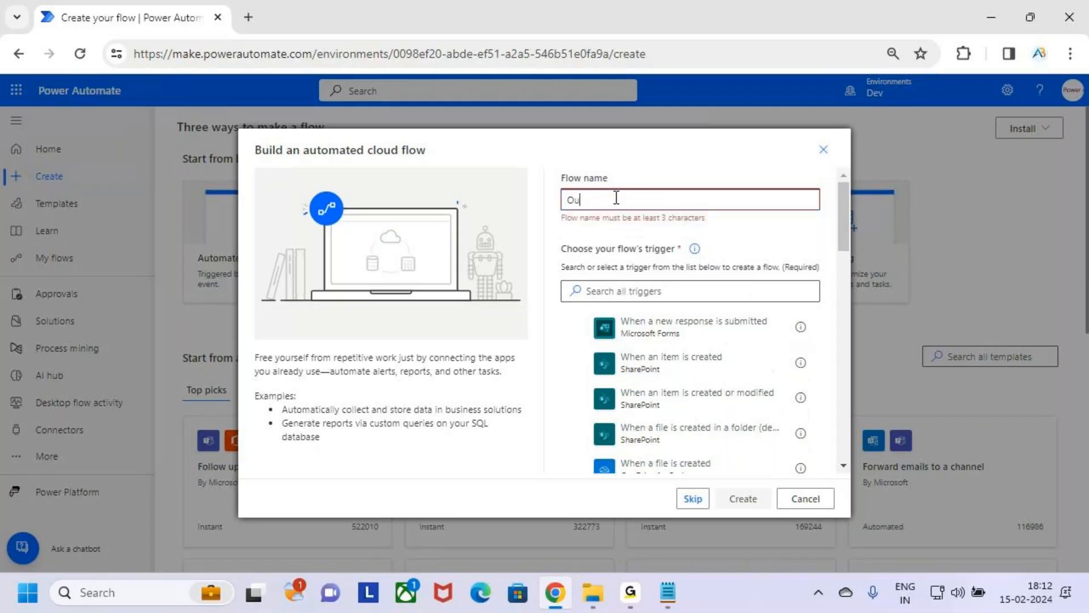
type("tlook")
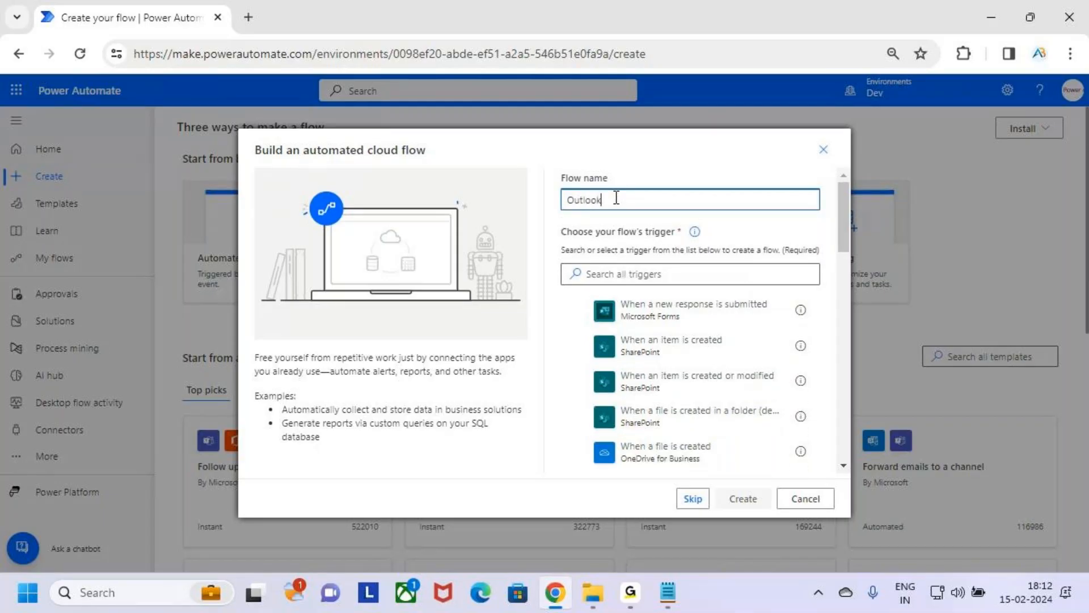
type(" to Teams")
key("BackSpace")
key("BackSpace")
type("ms")
key("ctrl+a")
left_click(798, 231)
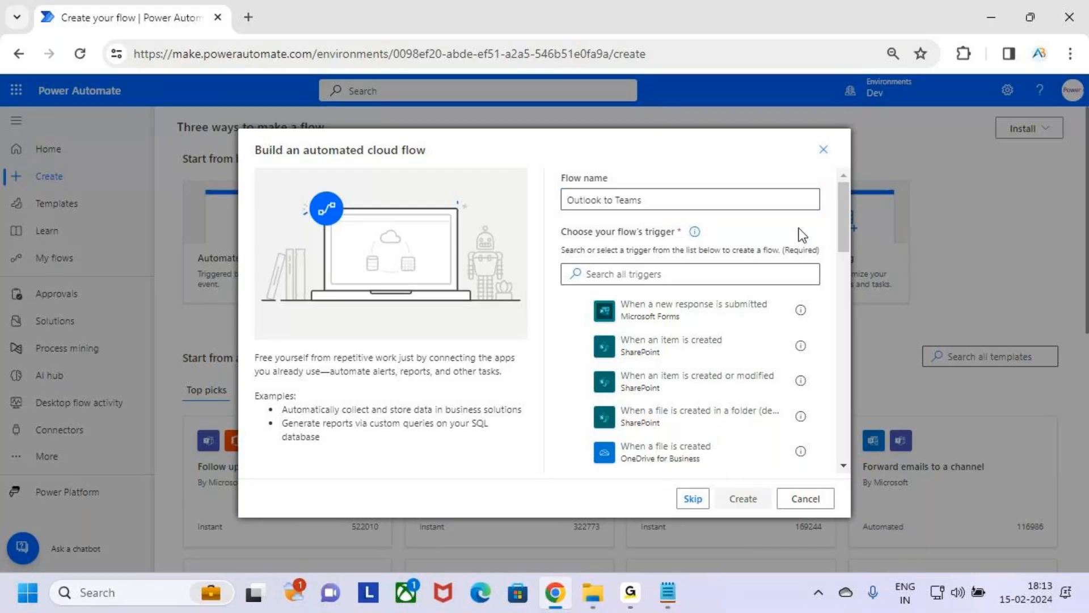
Step: Box the "Choose your flow's trigger" label, draw an arrow to the flow name and clear the drawing
key("ctrl+2")
left_click_drag(553, 222, 711, 243)
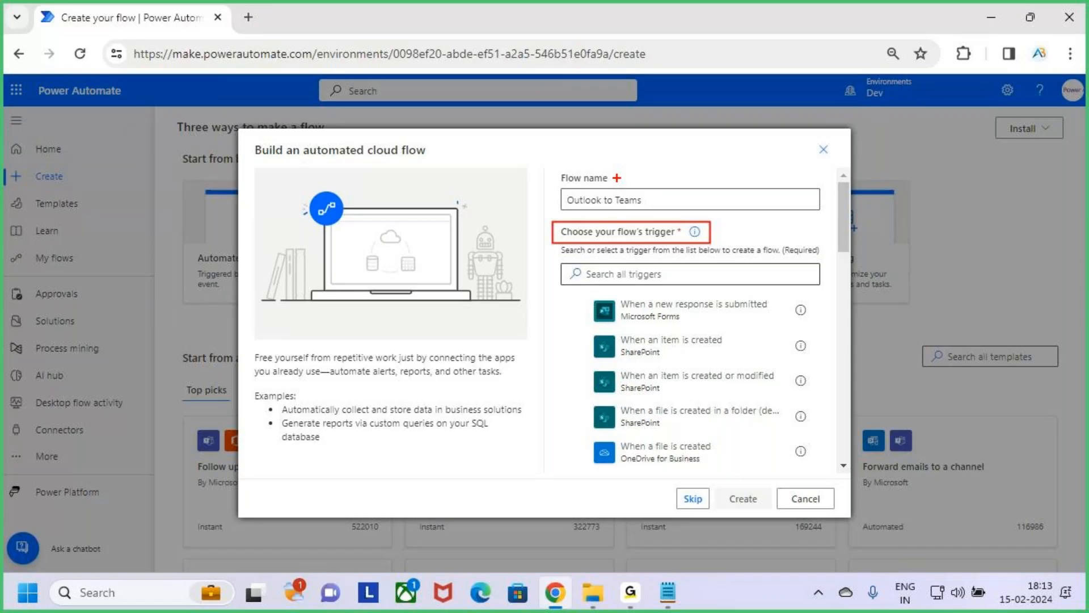
left_click_drag(617, 178, 618, 218)
left_click_drag(611, 212, 619, 220)
key("Escape")
Step: Switch to the Notepad notes and highlight "email received in the" in query 4 as the flow's trigger
key("alt+Tab")
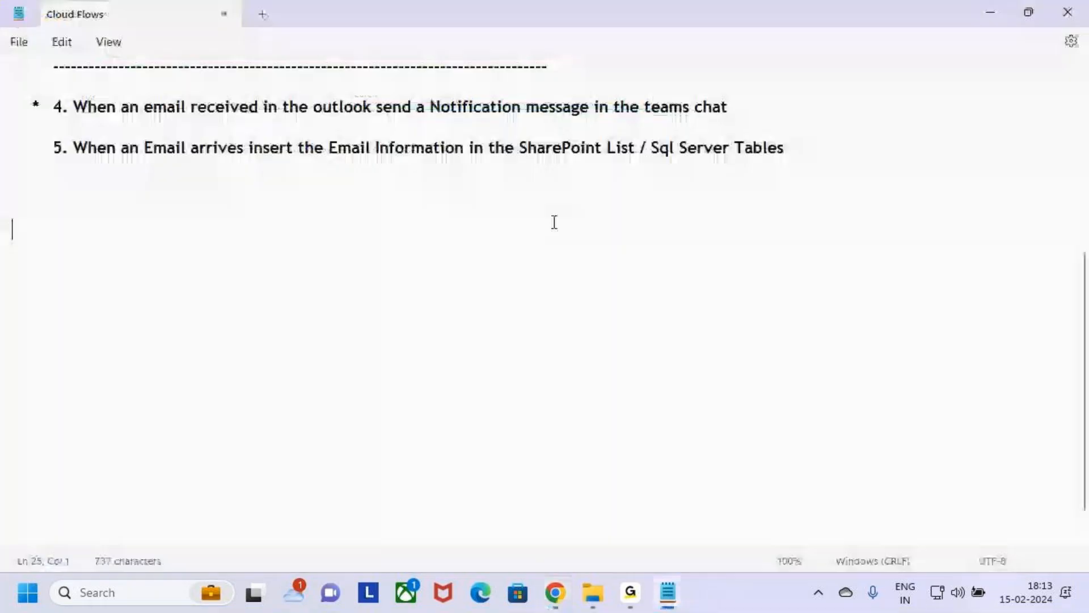
left_click_drag(139, 107, 321, 115)
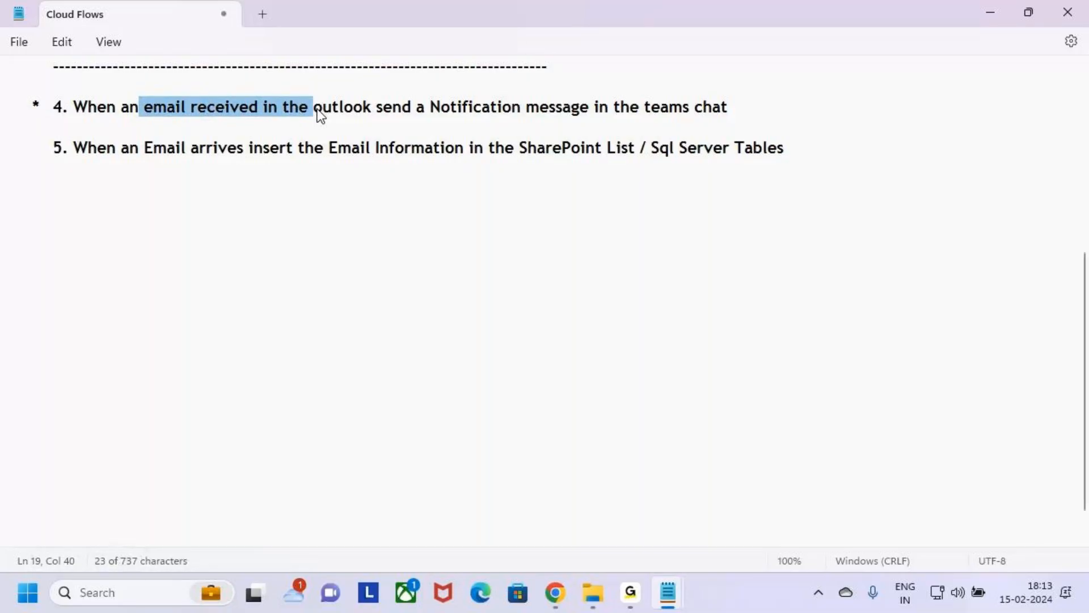
left_click(321, 128)
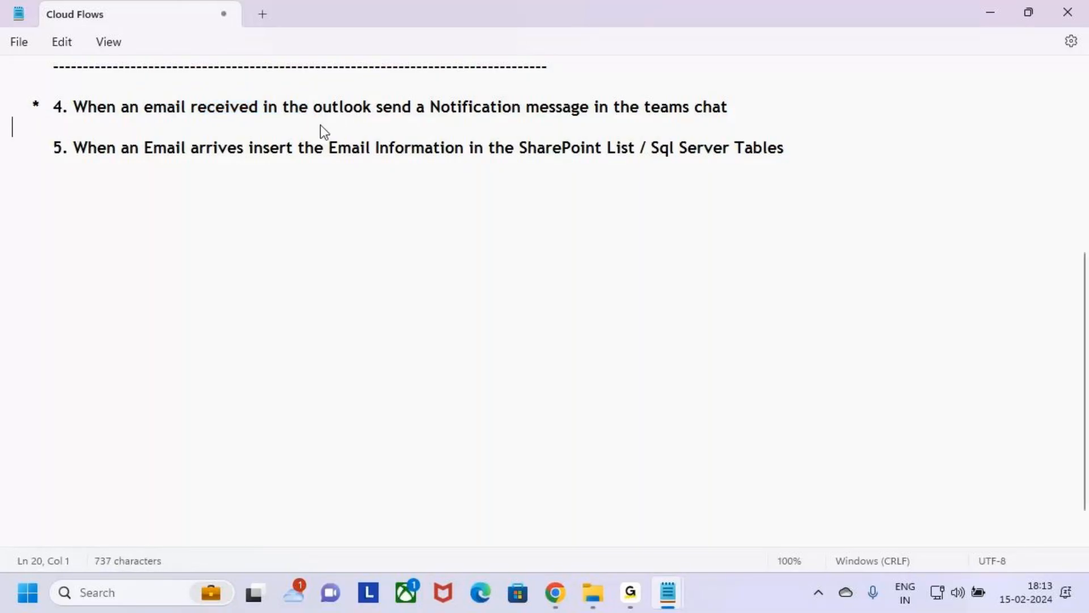
left_click(643, 605)
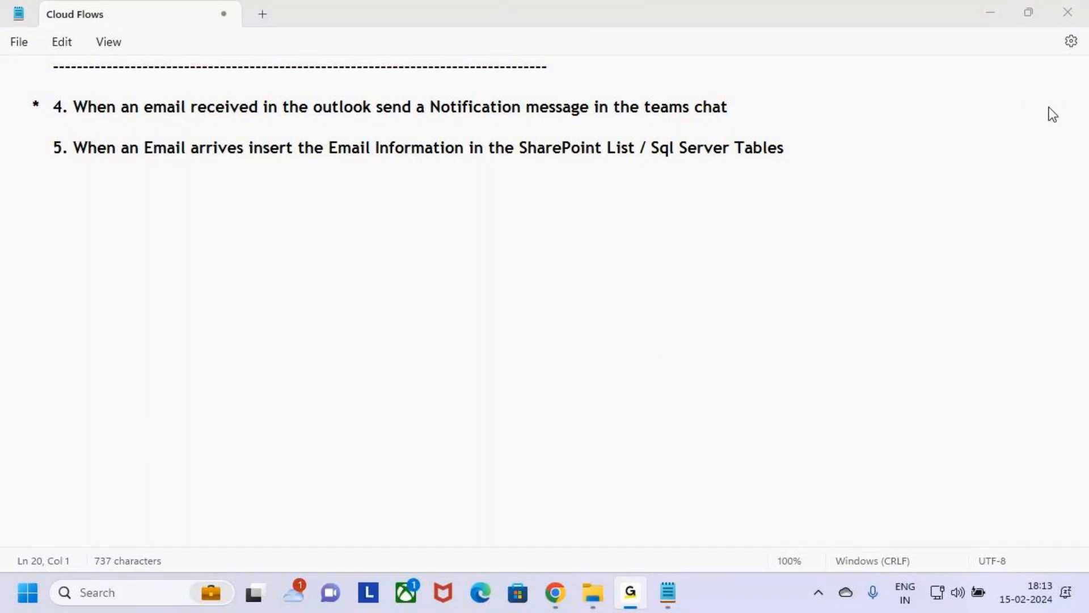
left_click(993, 11)
left_click(543, 375)
Step: Switch back to Power Automate in Chrome and search the flow triggers for "When an email Arrives"
key("alt+Tab")
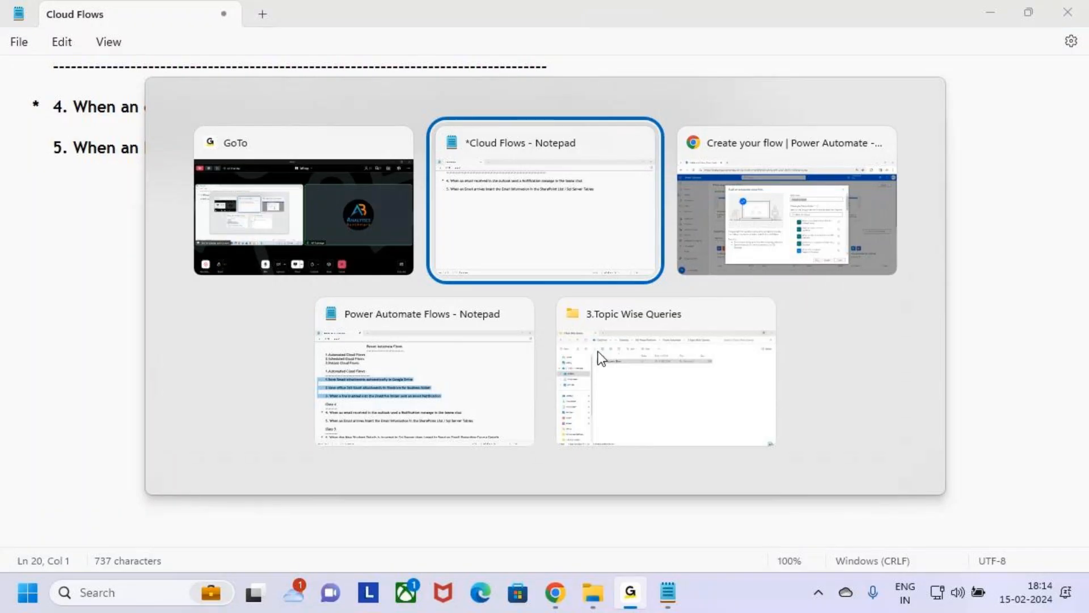
key("alt+Tab")
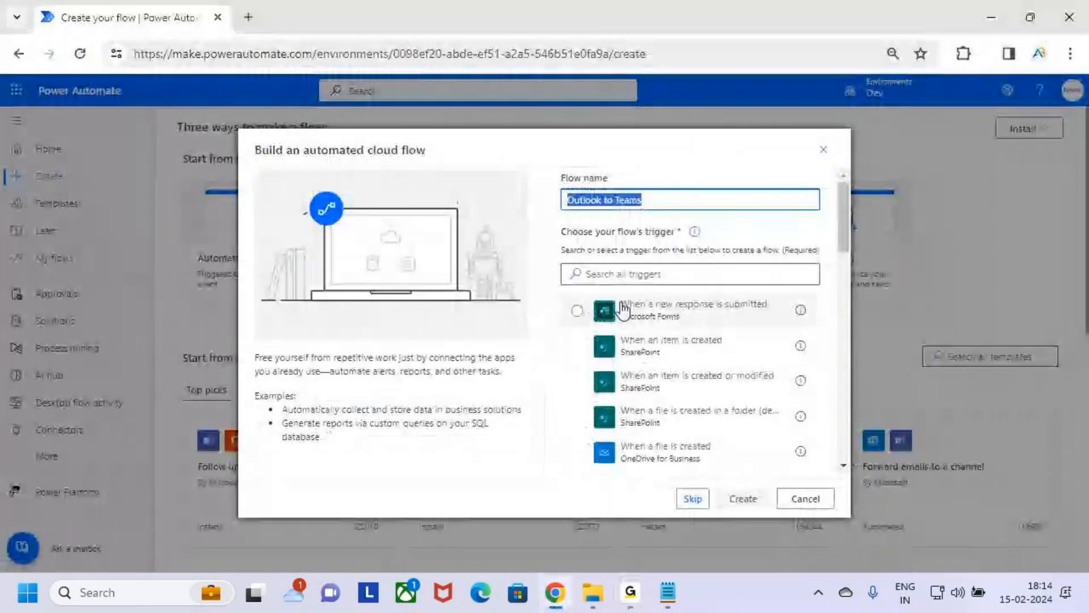
left_click(669, 275)
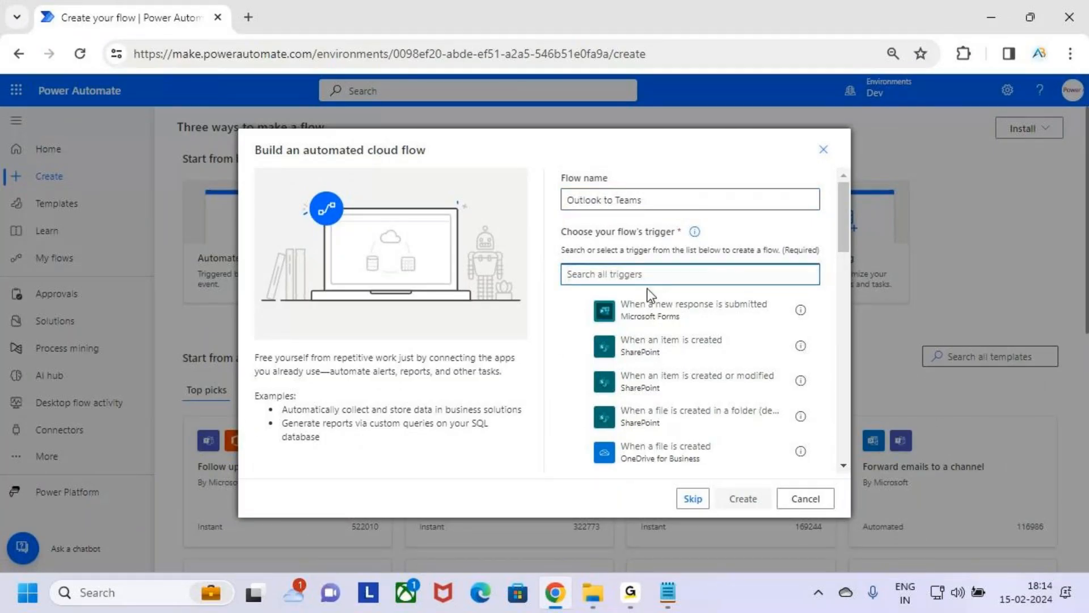
type("When an email")
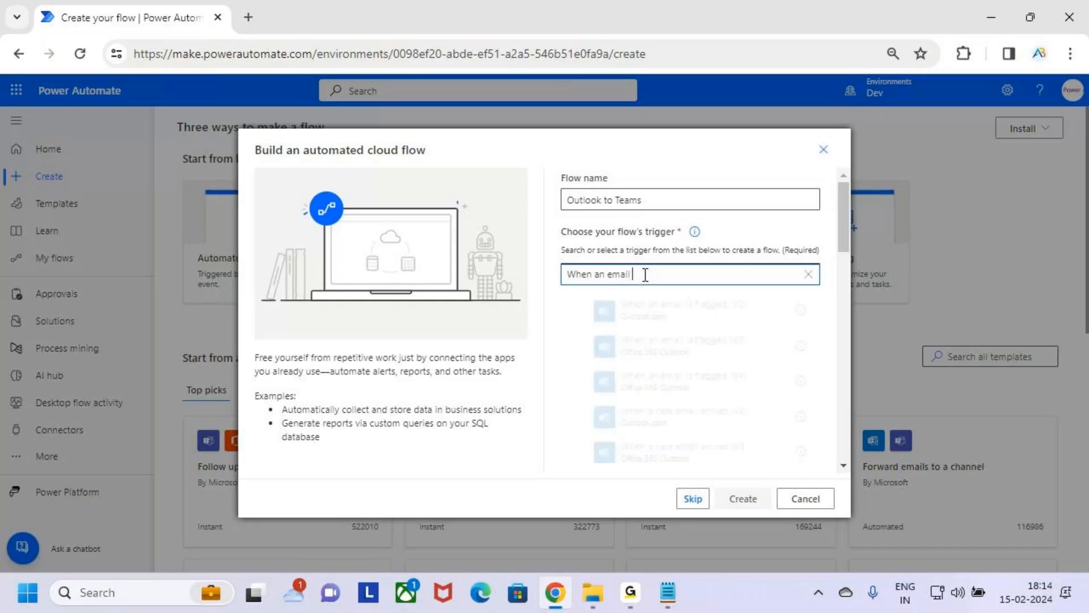
type(" Arrives")
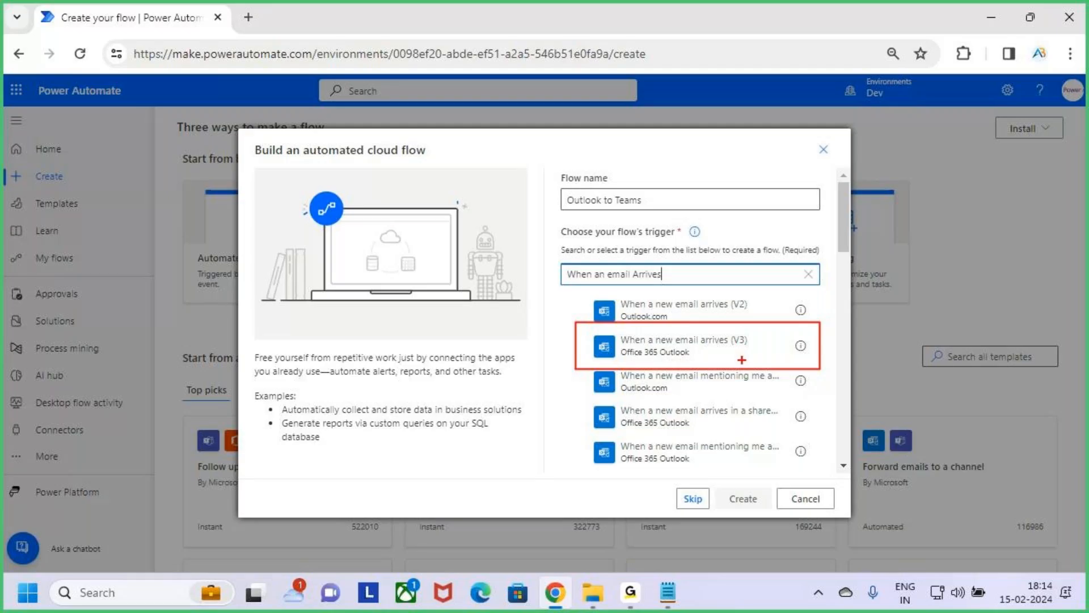
Step: Box the flow name, clear the drawing, and create the flow with Office 365 Outlook's "When a new email arrives (V3)" trigger
left_click_drag(555, 186, 686, 217)
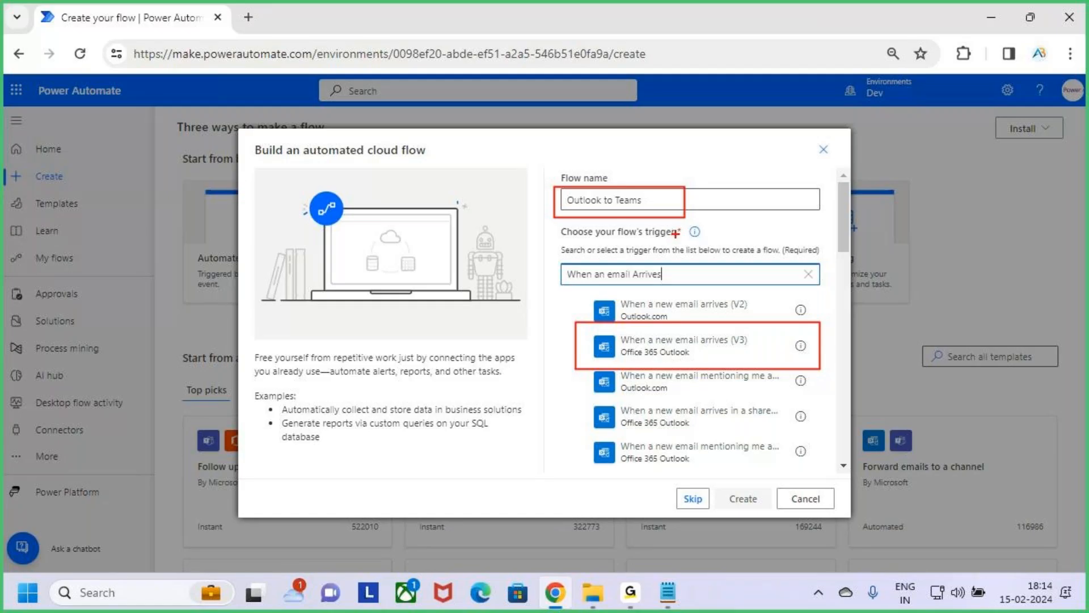
left_click_drag(680, 346, 724, 324)
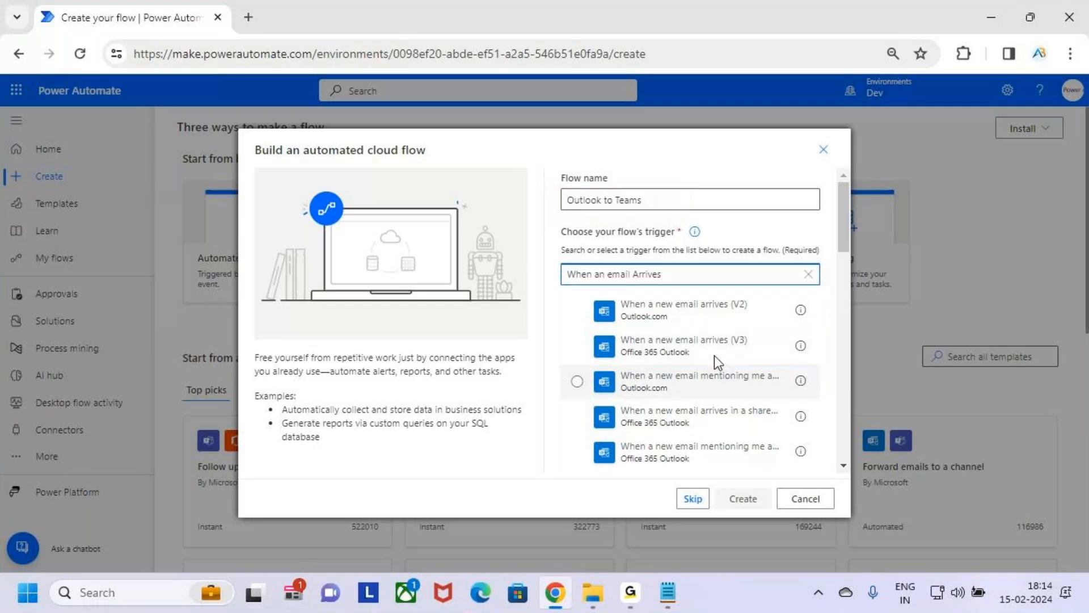
left_click(732, 348)
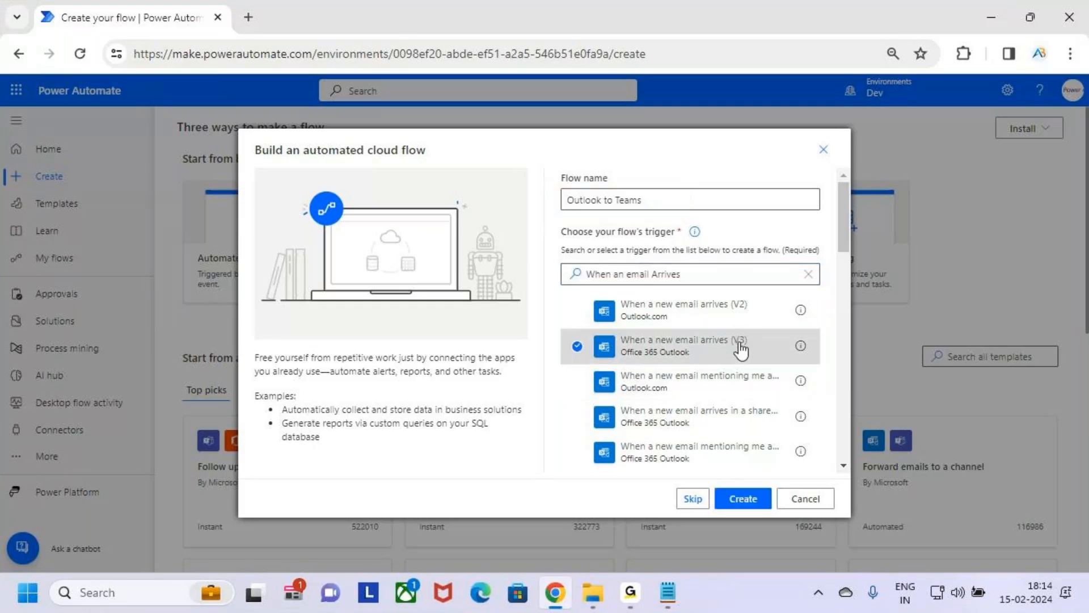
left_click(750, 498)
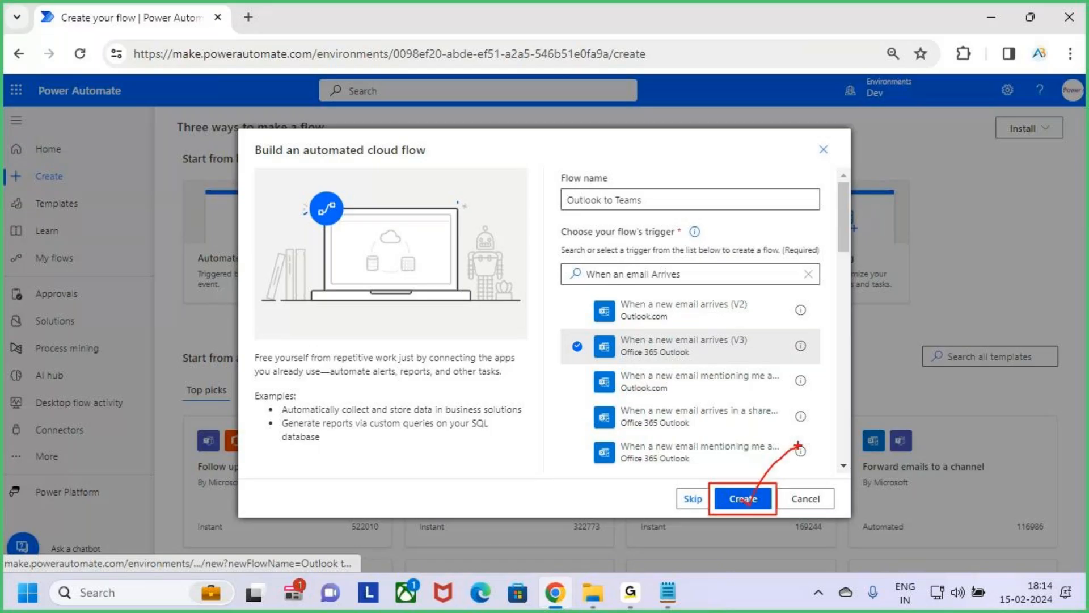
left_click(743, 498)
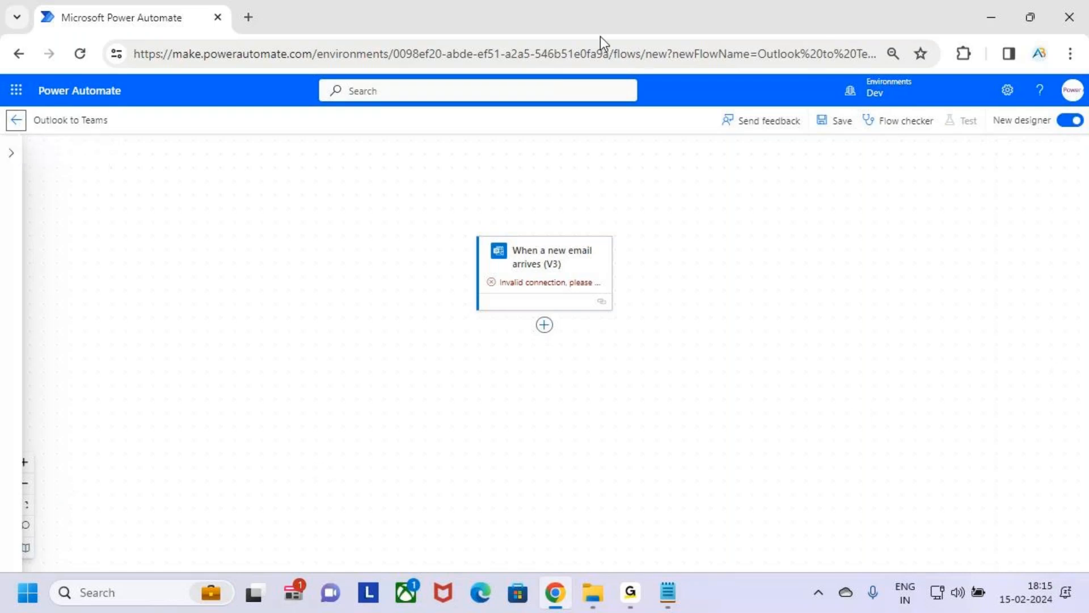
Step: Mark the New designer toggle with screen annotation, clear it, and switch the flow to the classic designer with its trigger card expanded
key("ctrl+2")
mouse_move(985, 108)
left_mouse_down()
mouse_move(1085, 135)
mouse_move(1077, 91)
left_mouse_up()
key("Escape")
left_click(1070, 121)
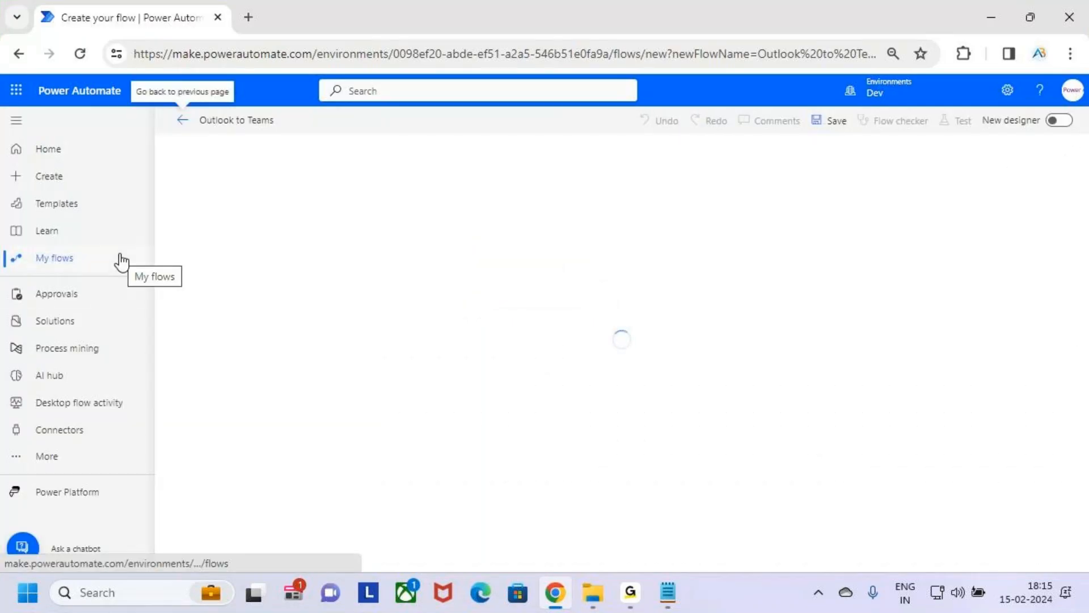
left_click(629, 247)
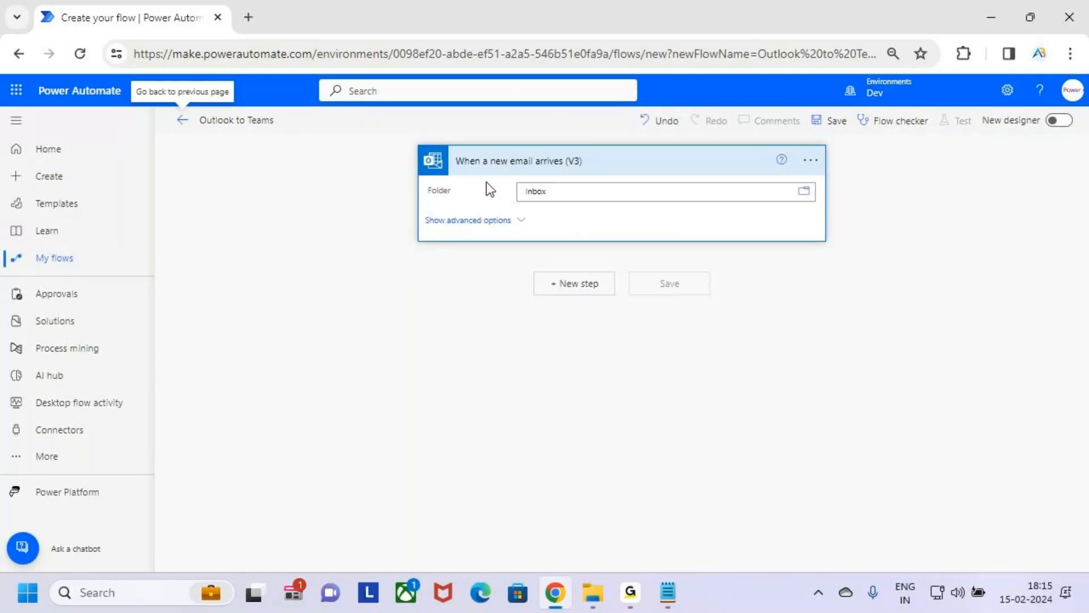
Step: Box the "When a new email arrives (V3)" trigger card, underline its title and clear the drawing
key("ctrl+2")
mouse_move(414, 144)
left_mouse_down()
mouse_move(560, 195)
mouse_move(854, 236)
mouse_move(829, 243)
left_mouse_up()
left_click_drag(480, 172, 556, 175)
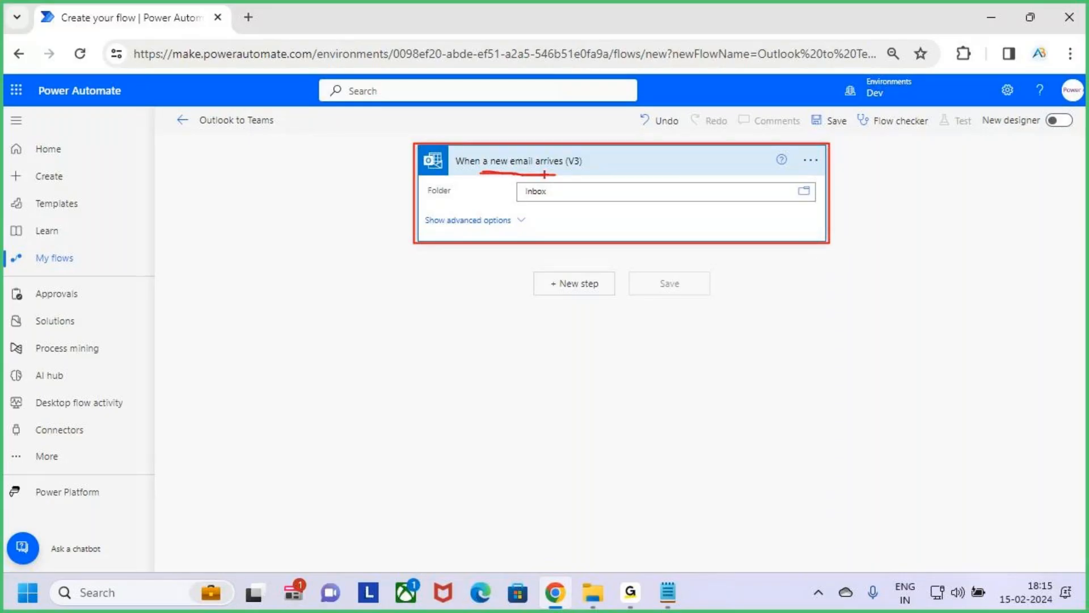
key("Escape")
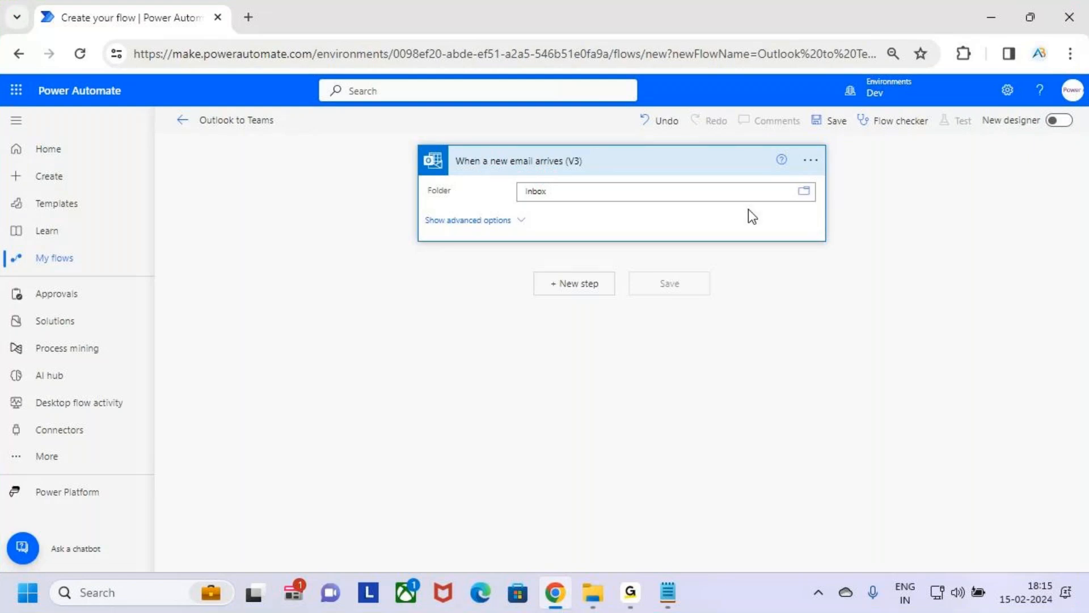
Step: Underline the trigger's Inbox folder, clear the drawing, and view the available Outlook mail folders without changing the selection
key("ctrl+2")
left_click_drag(512, 203, 550, 211)
key("Escape")
left_click(809, 195)
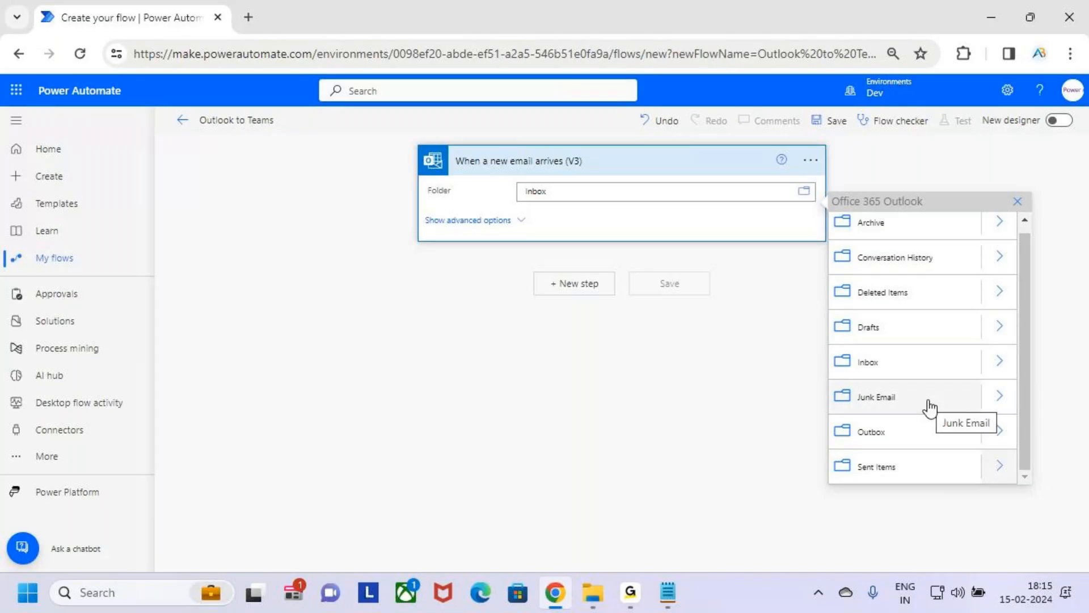
left_click(811, 215)
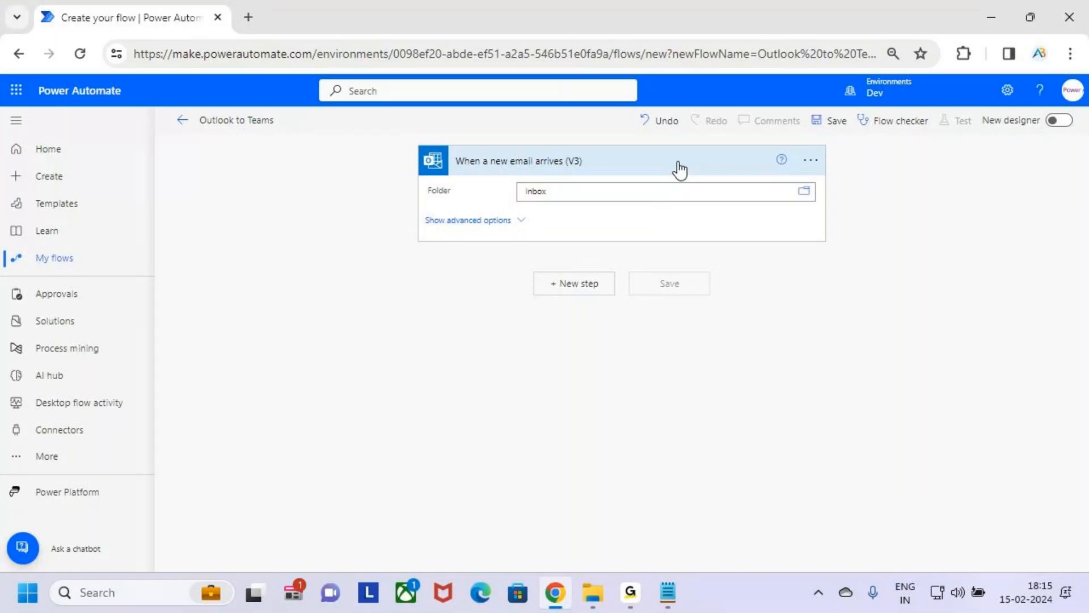
Step: Switch to the Cloud Flows notes in Notepad and highlight "send a Notification message in the teams chat" in query 4
left_click(668, 592)
left_click(764, 519)
mouse_move(668, 593)
left_click(563, 481)
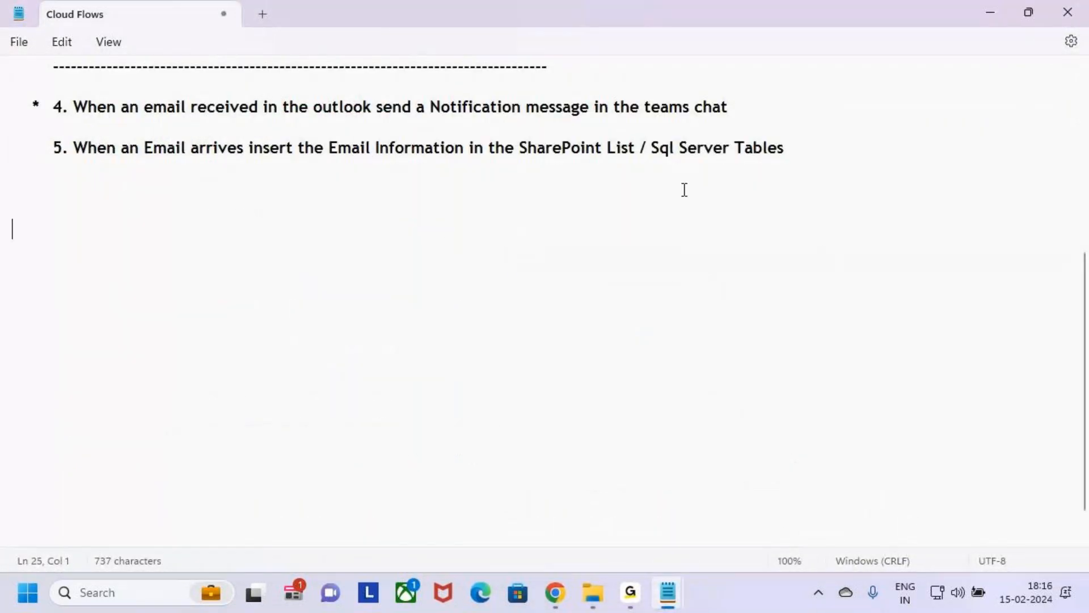
key("alt+Tab")
left_click(683, 189)
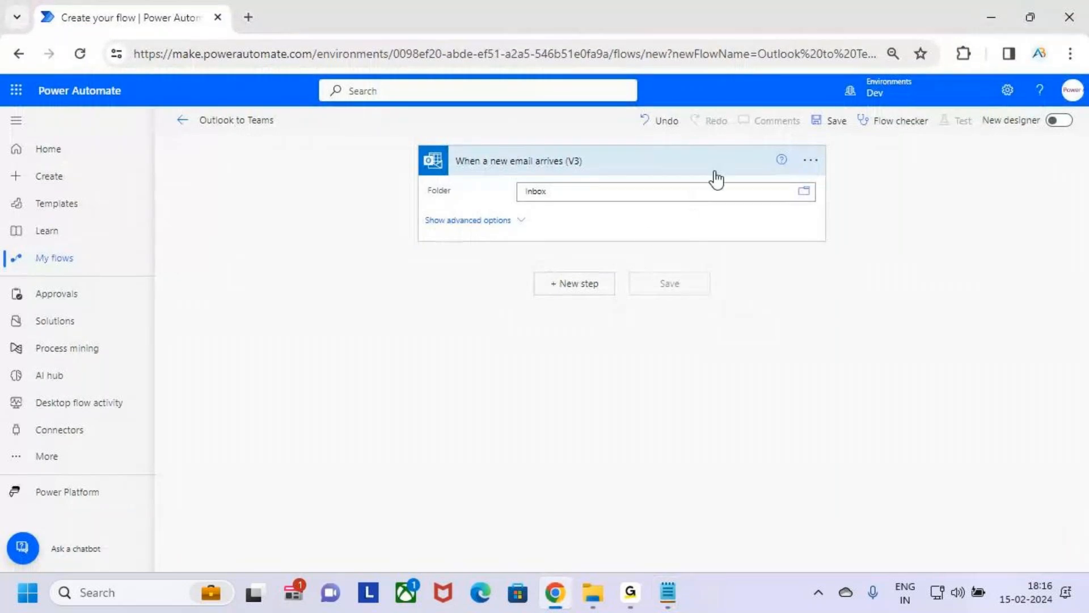
key("alt+Tab")
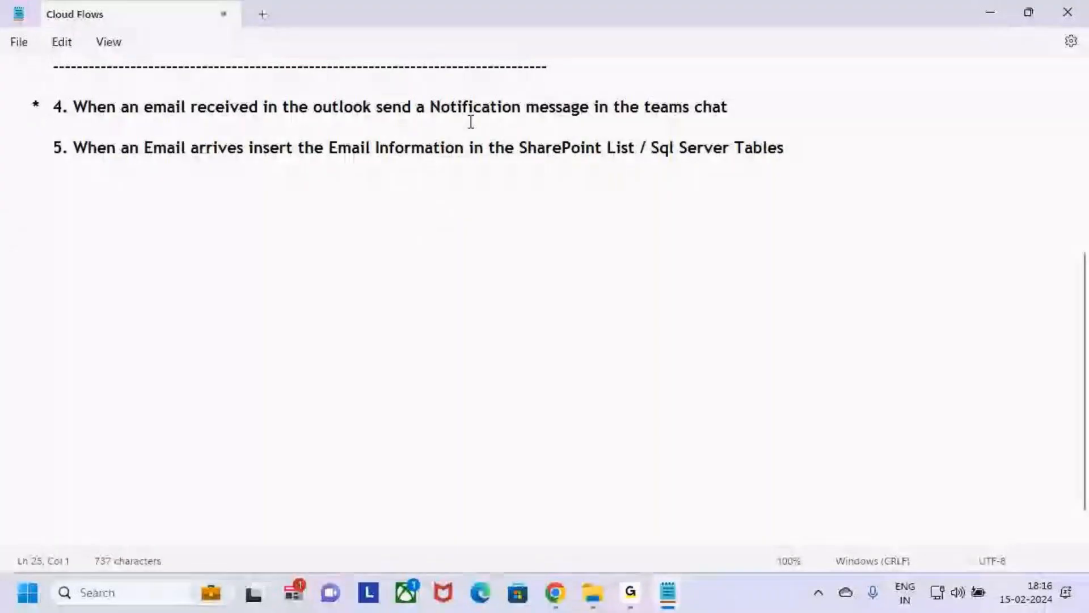
left_click_drag(373, 108, 798, 113)
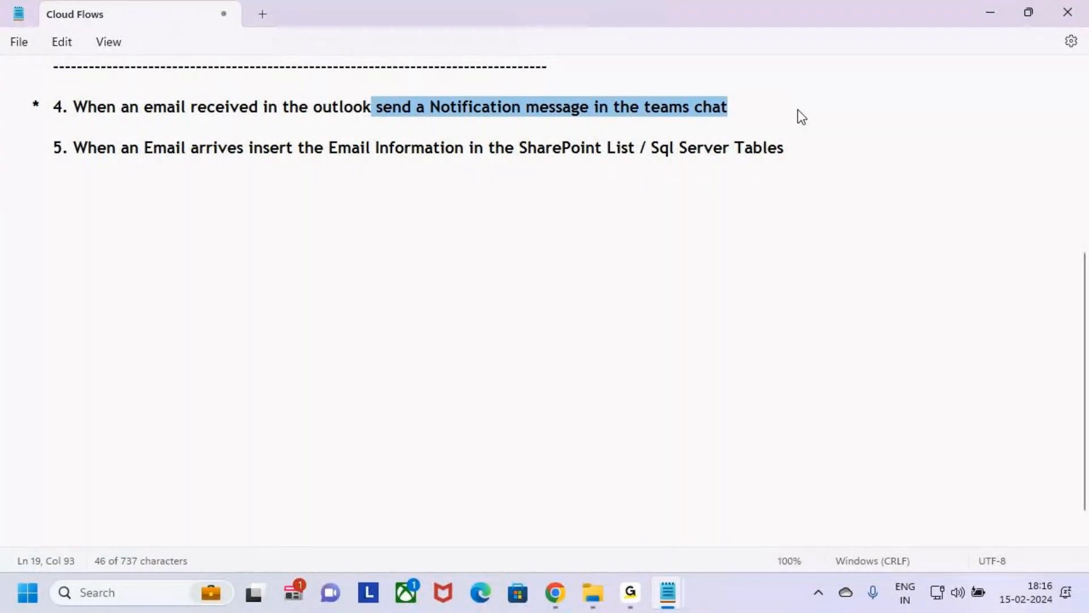
left_click(775, 112)
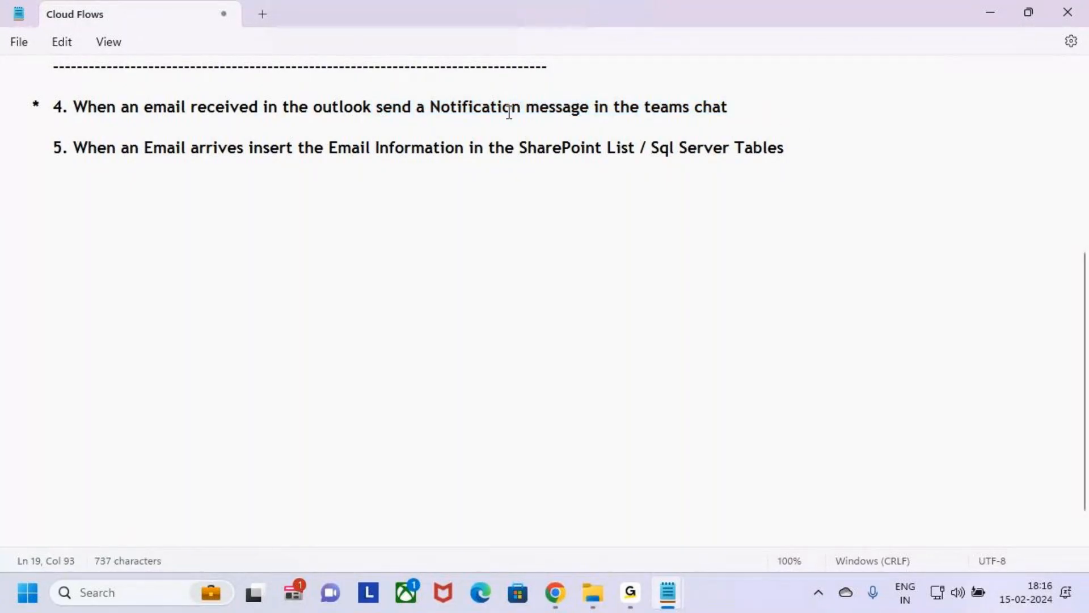
left_click_drag(508, 108, 725, 122)
left_click(775, 112)
Step: Back in the flow designer, collapse the trigger card, add a new step and search its operations for "Teams"
key("alt+Tab")
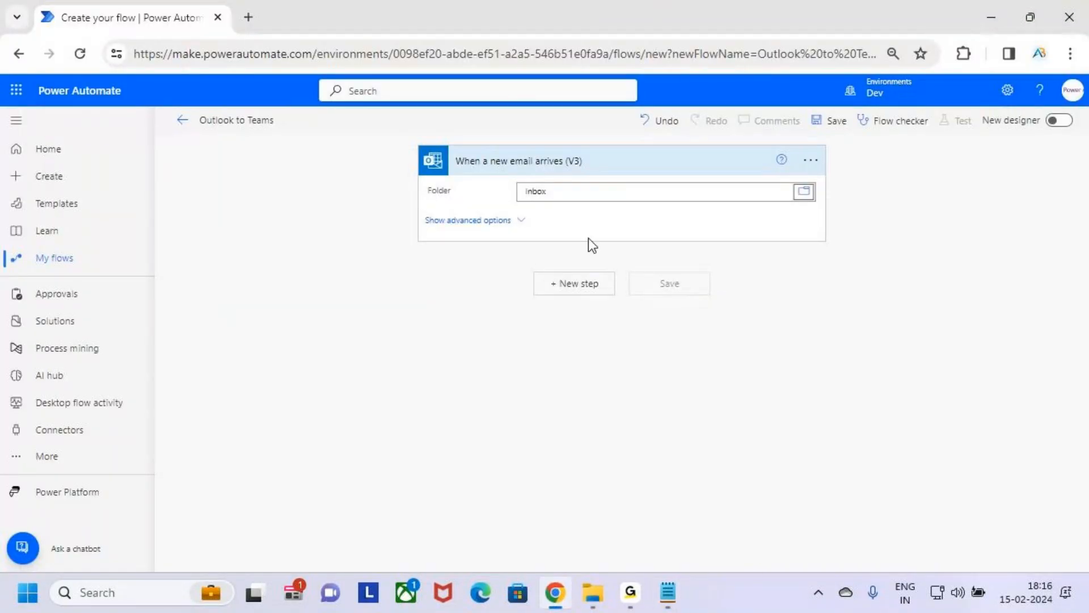
left_click(718, 164)
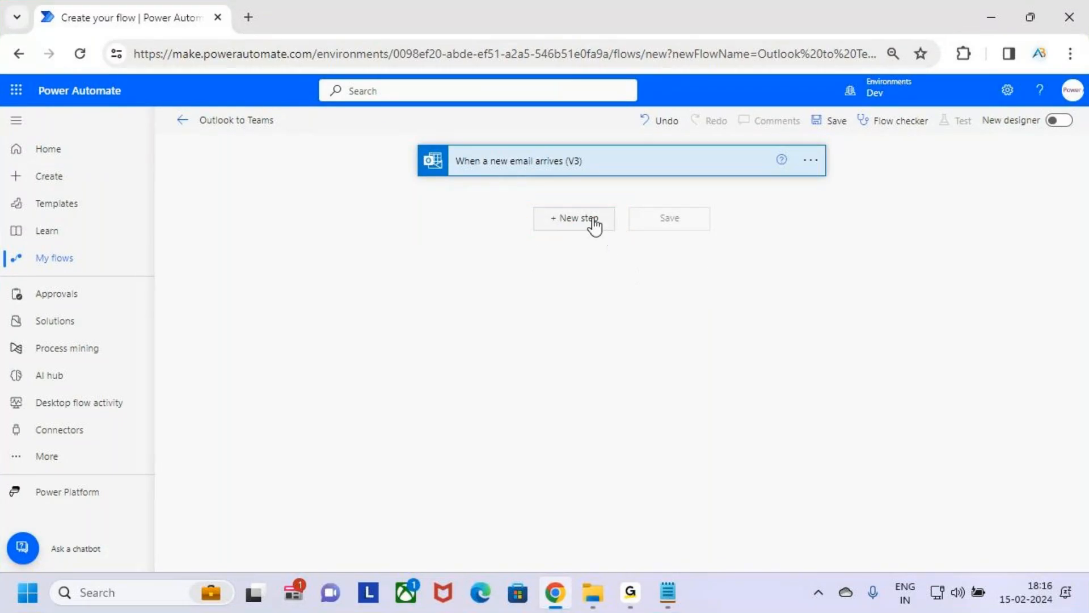
left_click(588, 222)
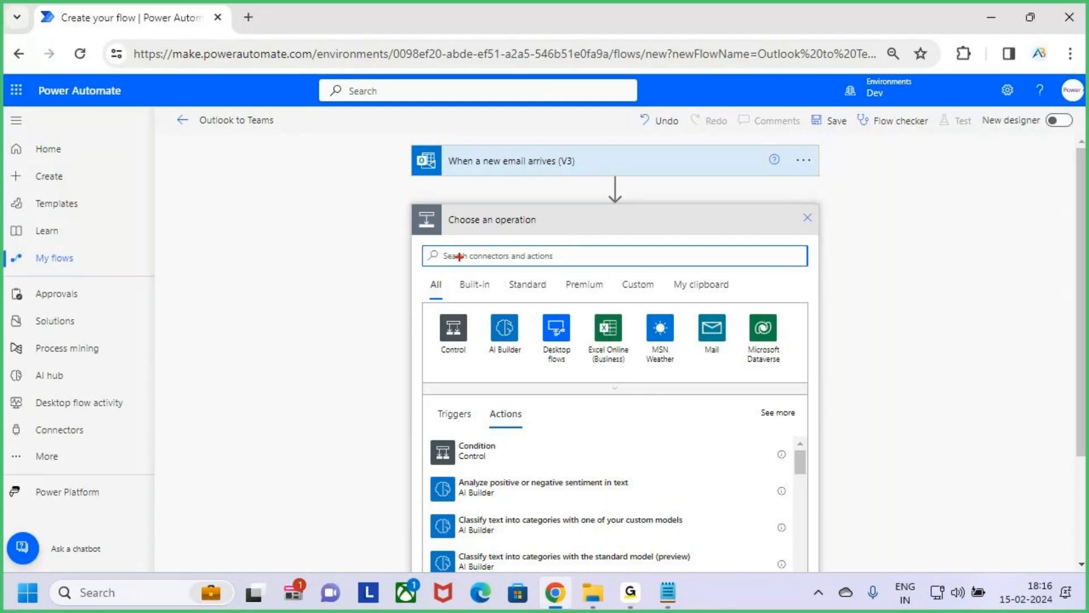
type("Teams")
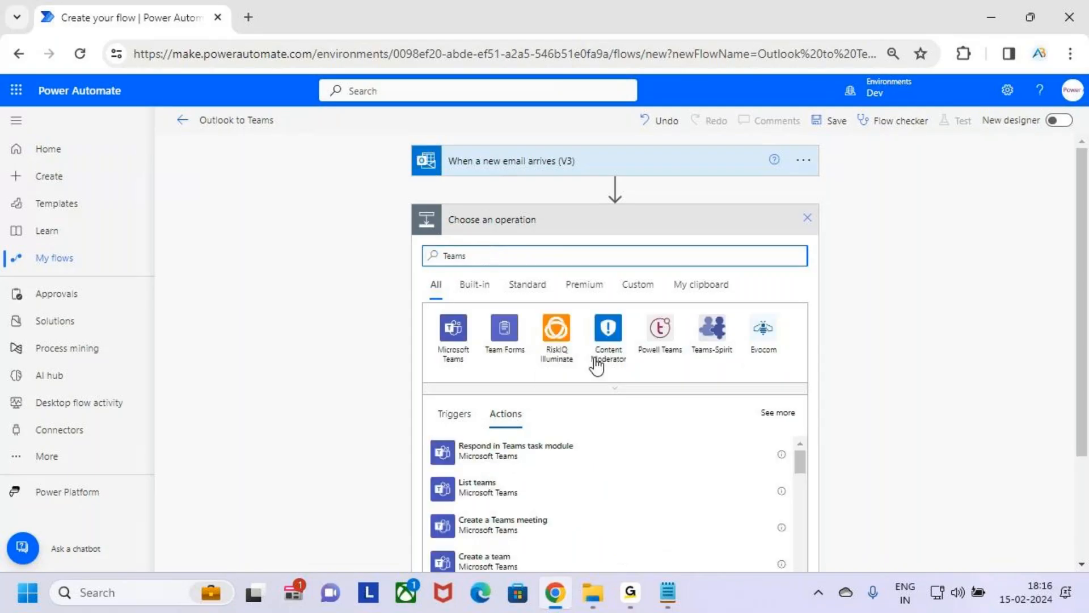
Step: Circle the Actions heading in the Teams results, draw an arrow to it and clear the drawing
scroll(671, 287, "down", 1)
key("ctrl+2")
mouse_move(518, 319)
left_mouse_down()
mouse_move(486, 316)
mouse_move(530, 341)
mouse_move(543, 332)
mouse_move(541, 321)
mouse_move(502, 315)
mouse_move(503, 278)
mouse_move(503, 316)
left_mouse_up()
left_click_drag(502, 315, 516, 306)
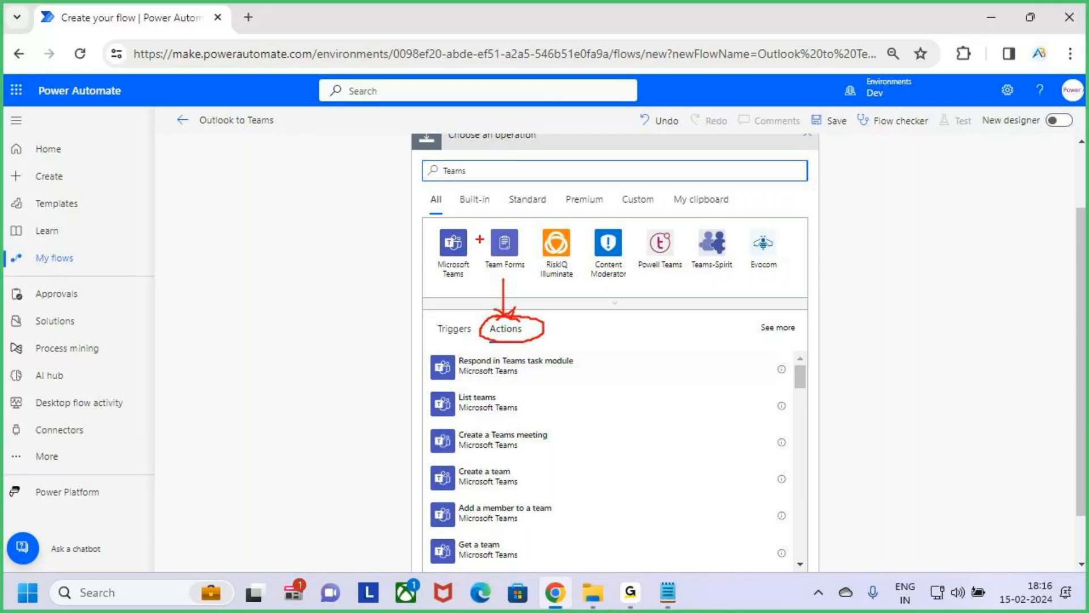
key("Escape")
double_click(453, 170)
Step: Find, box and tick the Microsoft Teams action "Post message in a chat or channel", clear the drawing and add it to the flow
scroll(567, 441, "down", 5)
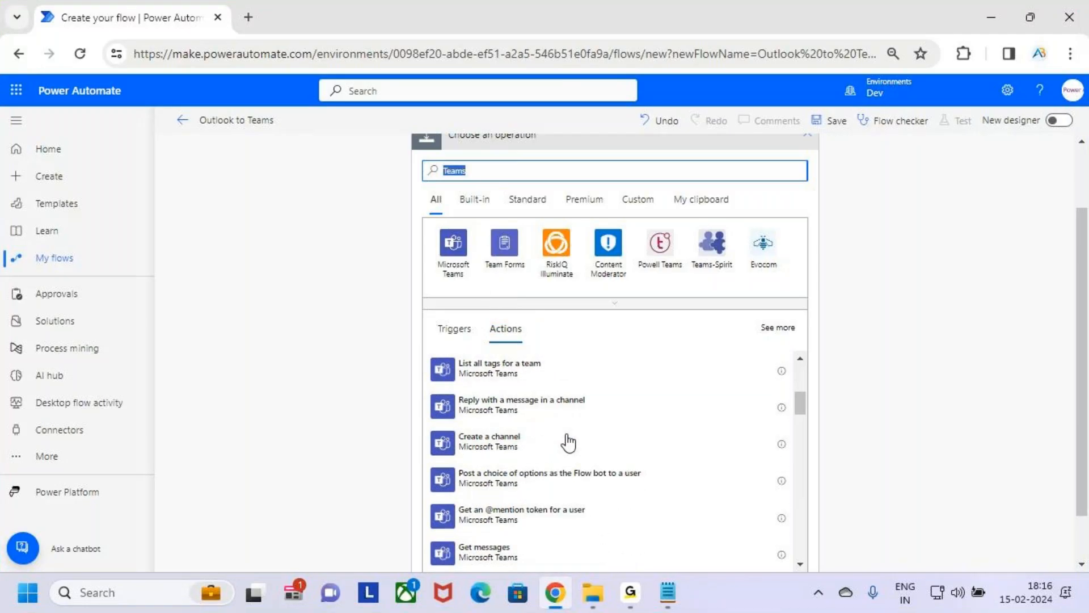
scroll(568, 442, "down", 2)
scroll(567, 442, "down", 2)
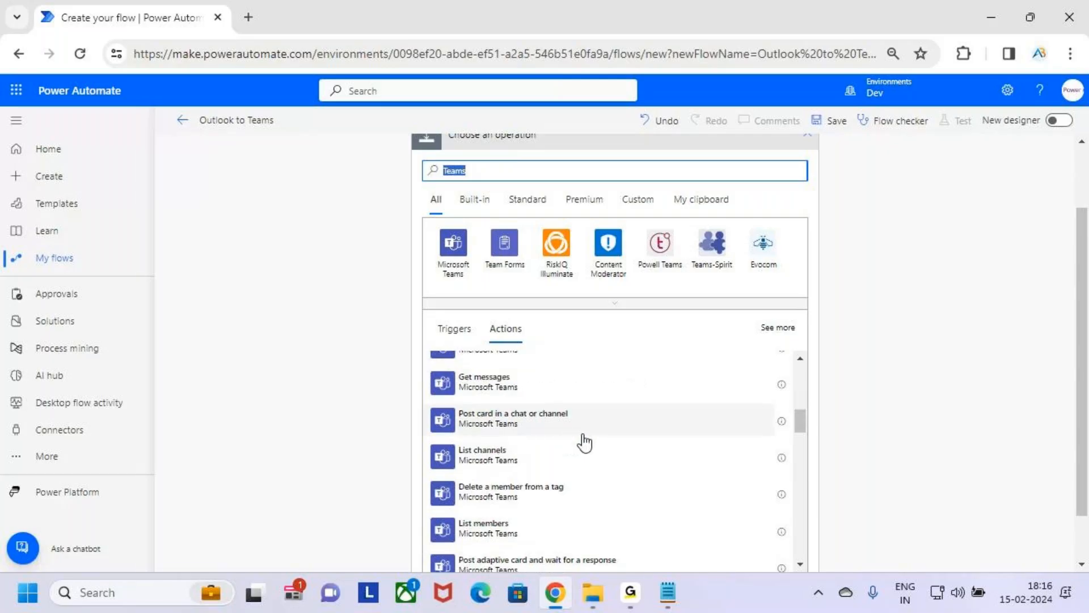
scroll(584, 442, "down", 2)
scroll(588, 438, "down", 5)
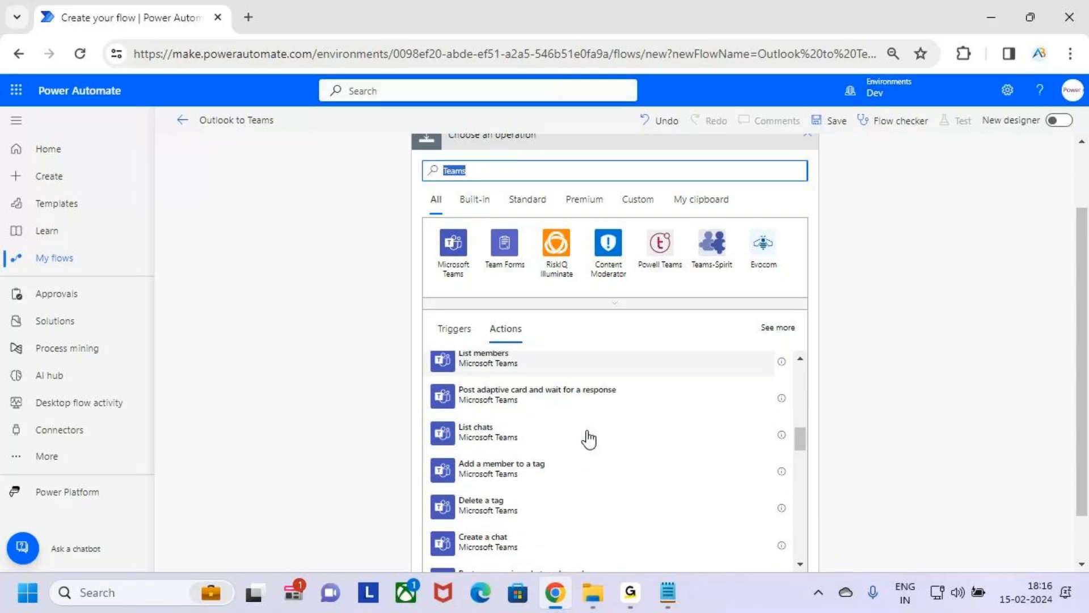
scroll(588, 439, "down", 1)
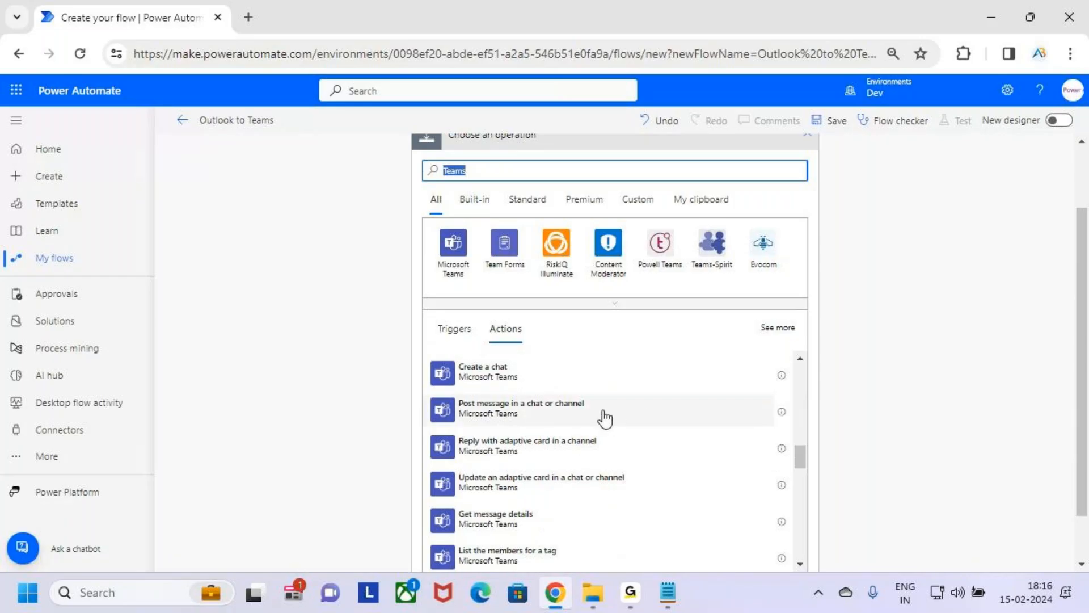
key("ctrl+2")
mouse_move(459, 392)
left_mouse_down()
mouse_move(565, 428)
mouse_move(629, 429)
mouse_move(658, 389)
mouse_move(648, 397)
left_mouse_up()
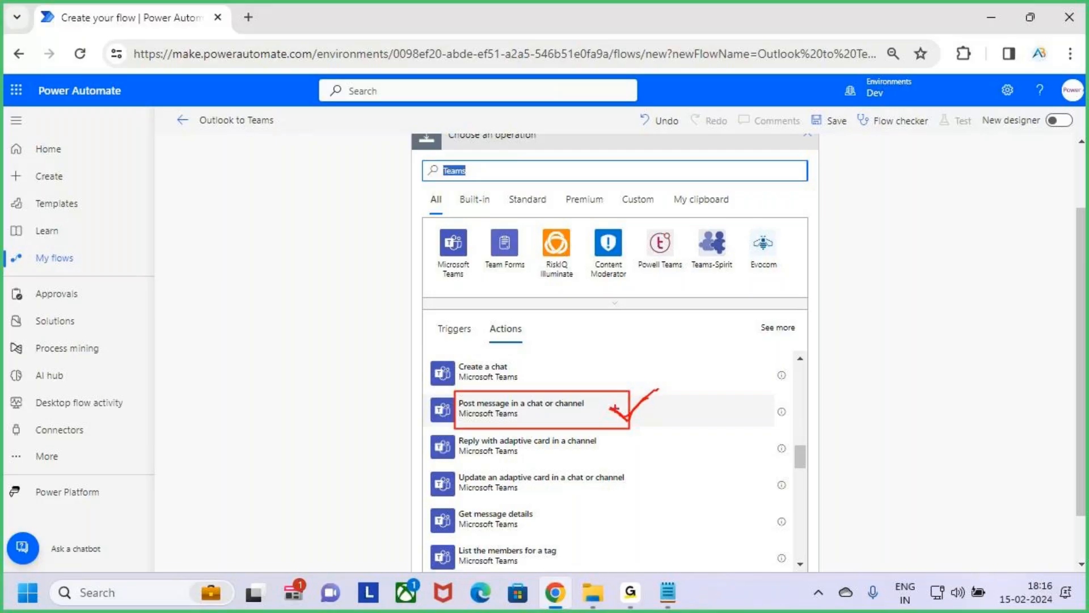
key("Escape")
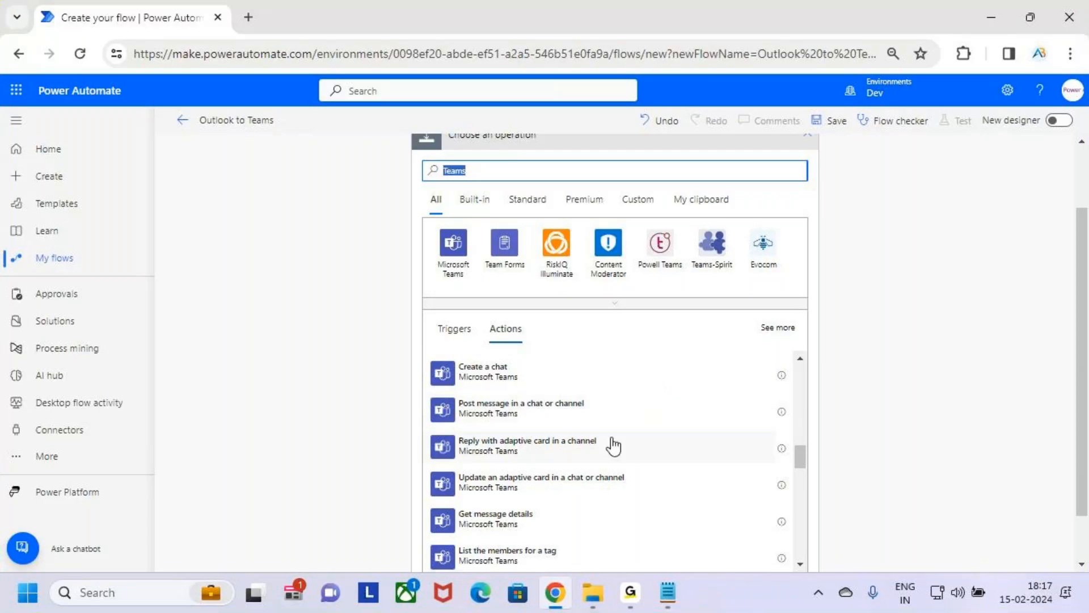
left_click(648, 411)
left_click(650, 417)
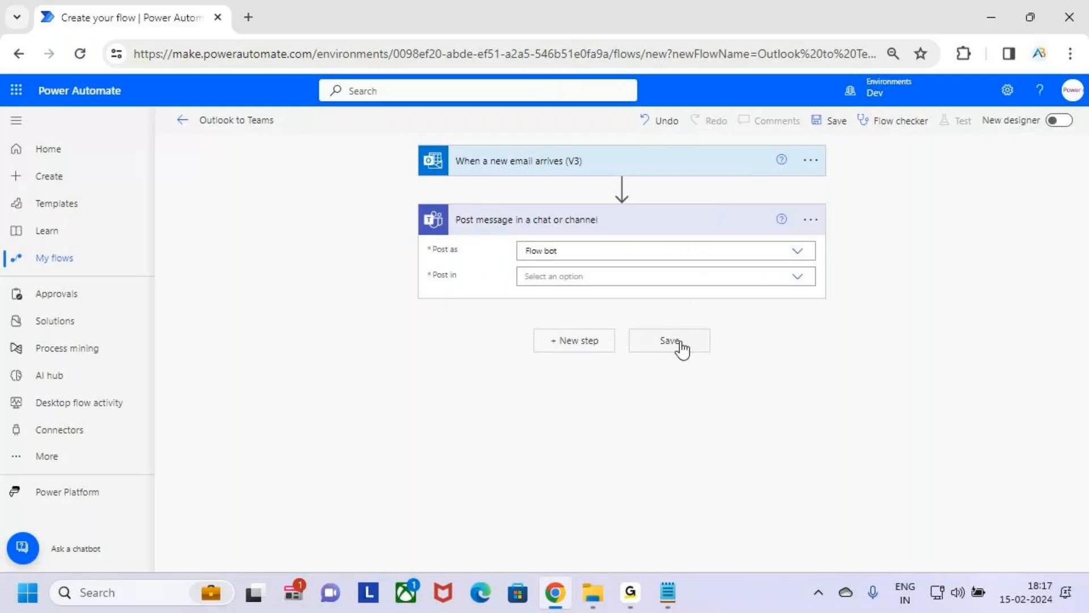
Step: Show the Teams action's connections, box the connected account under My connections and draw an arrow to it
left_click(811, 221)
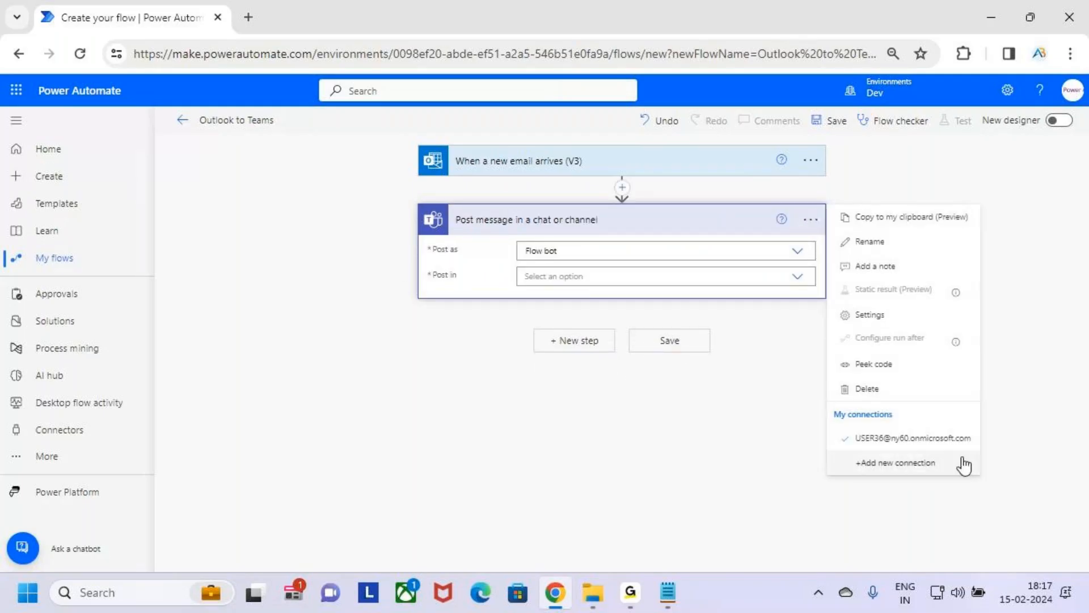
key("ctrl+2")
mouse_move(826, 424)
left_mouse_down()
mouse_move(894, 447)
mouse_move(982, 452)
left_mouse_up()
mouse_move(923, 391)
left_mouse_down()
mouse_move(914, 413)
mouse_move(935, 412)
left_mouse_up()
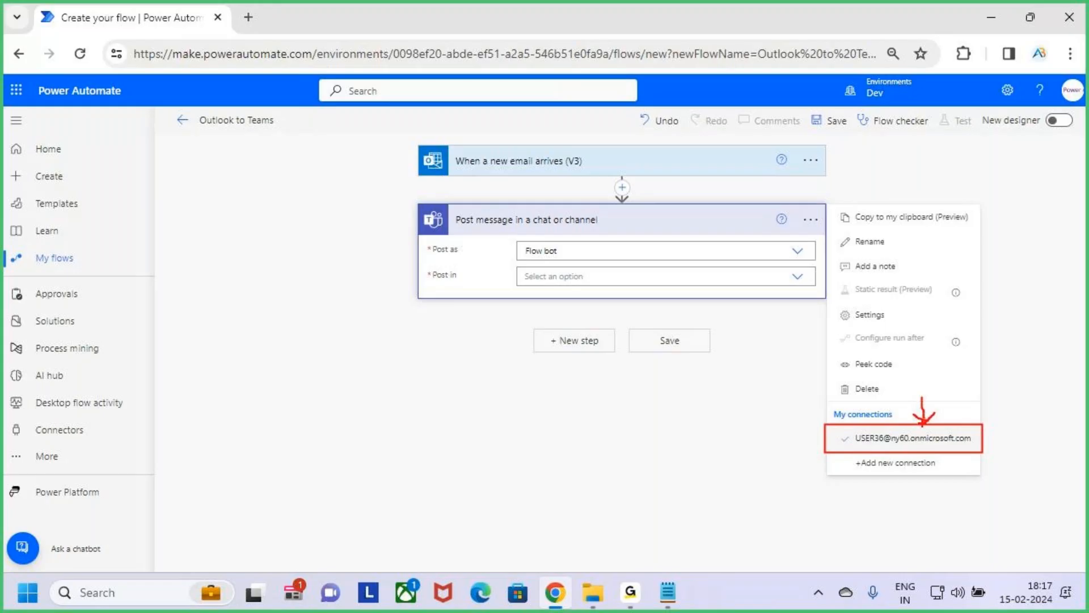
Step: Finish the arrow to the connected account, clear the drawing and close the Teams action's options
left_click_drag(909, 418, 923, 425)
key("Escape")
left_click(696, 431)
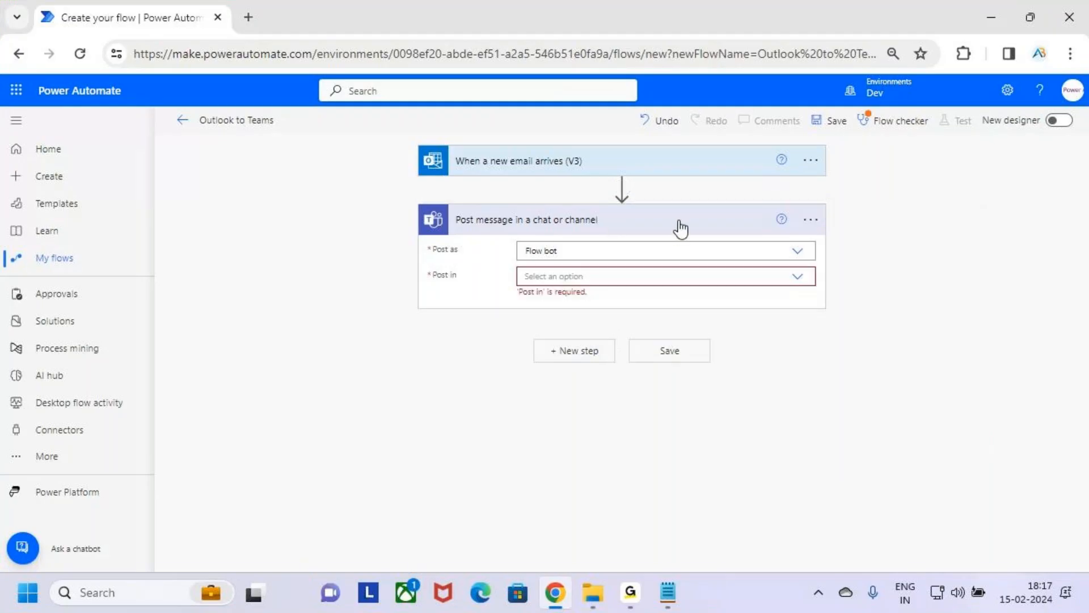
Step: Box the Teams action's title "Post message in a chat or channel", draw an arrow to it and clear the drawing
key("ctrl+2")
mouse_move(452, 208)
left_mouse_down()
mouse_move(582, 234)
mouse_move(633, 231)
left_mouse_up()
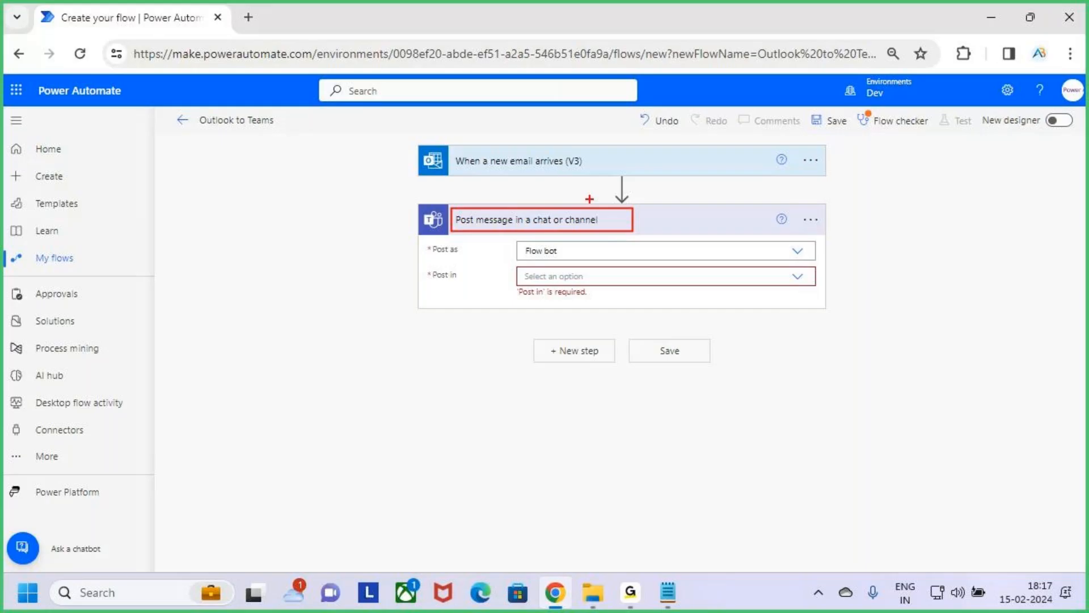
left_click_drag(588, 198, 588, 222)
key("Escape")
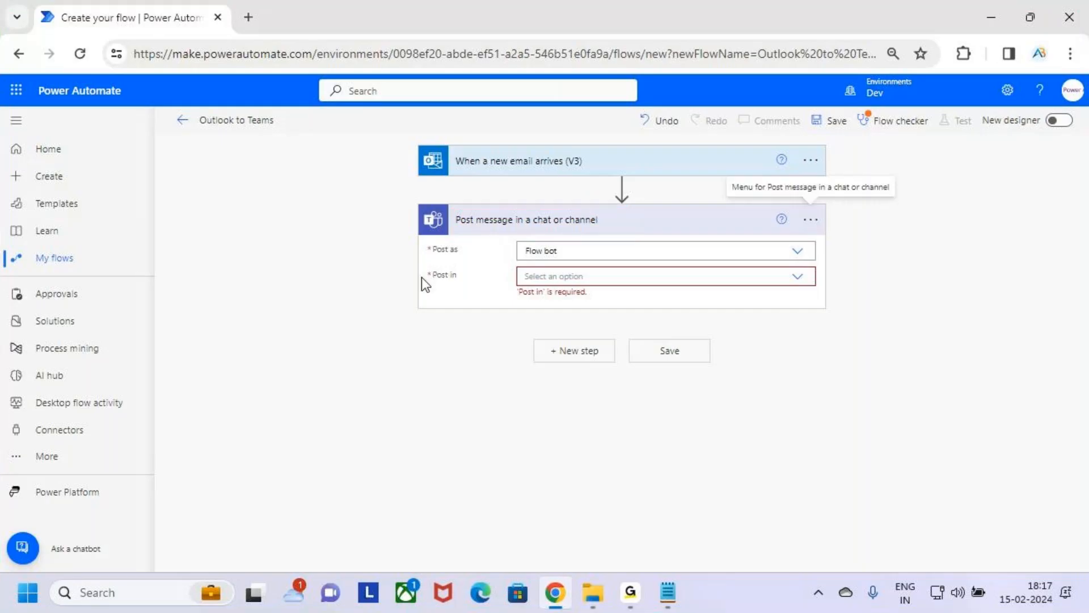
Step: Set the Teams action to post as Flow bot and to post in Chat with Flow bot
left_click(798, 250)
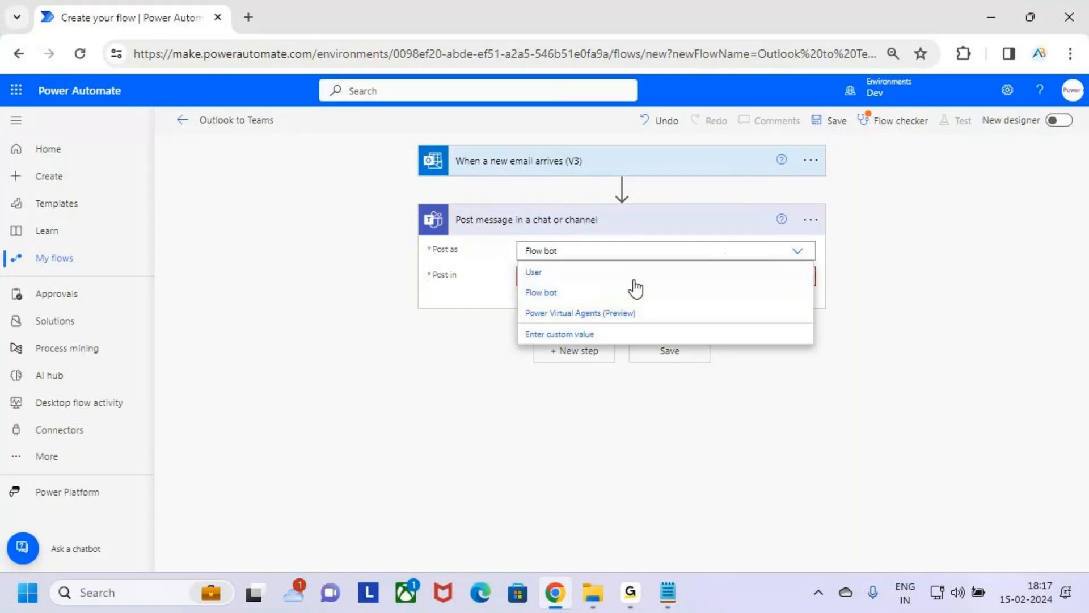
left_click(565, 294)
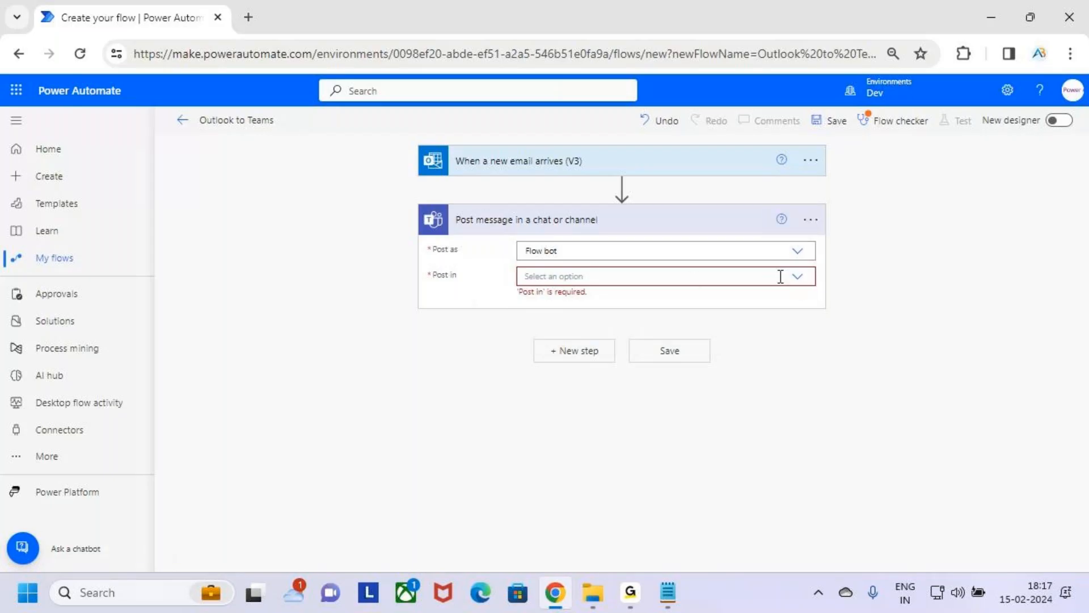
left_click(798, 277)
left_click(799, 279)
left_click(799, 279)
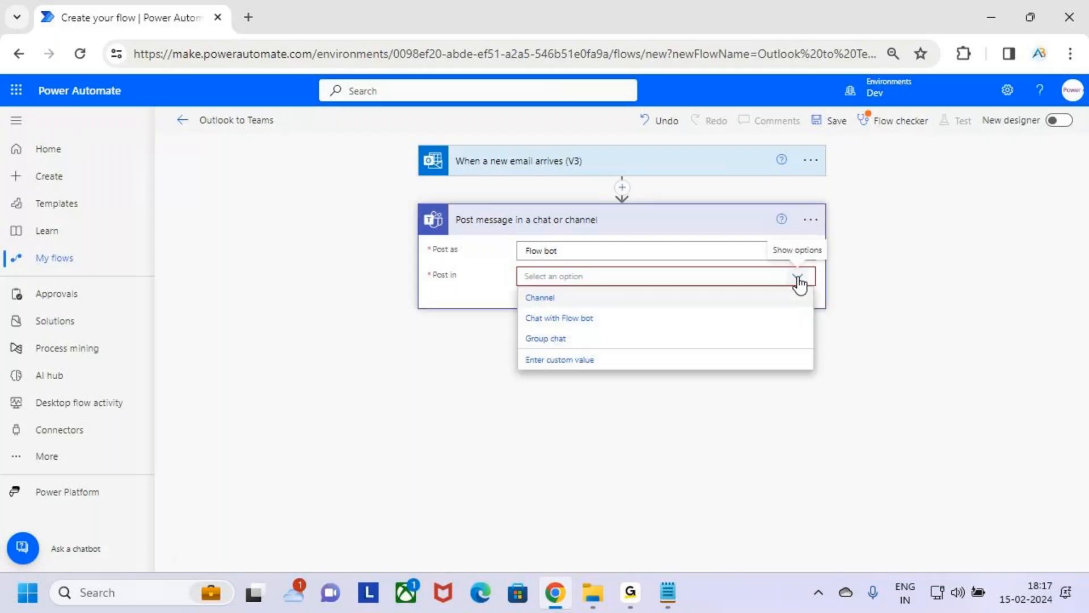
left_click(618, 319)
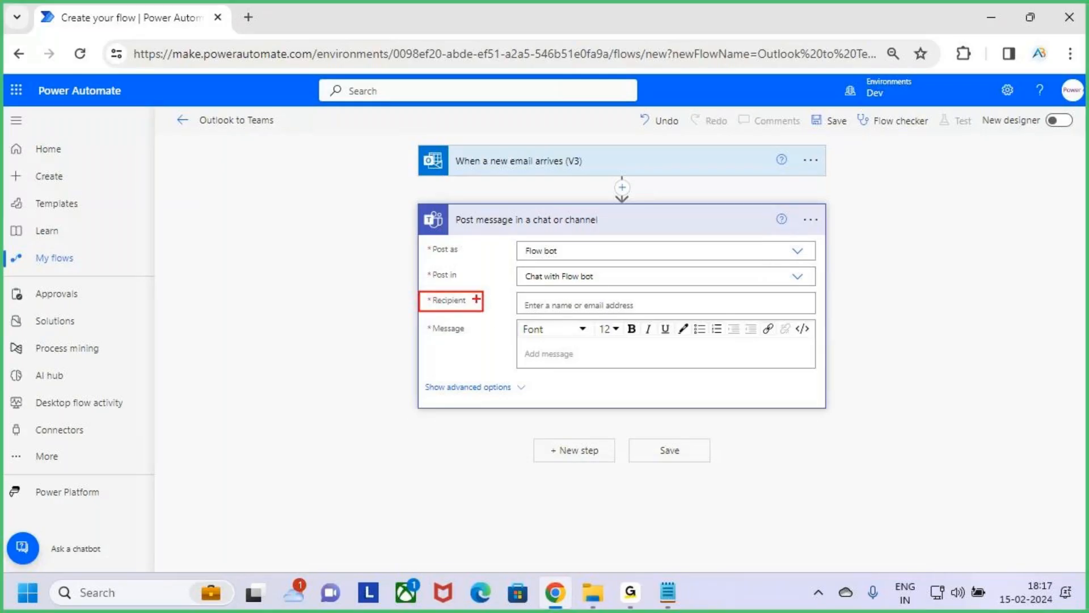
Step: Underline the Teams action's title and clear the drawings, then box the empty Message area and clear that too
left_click_drag(491, 230, 578, 229)
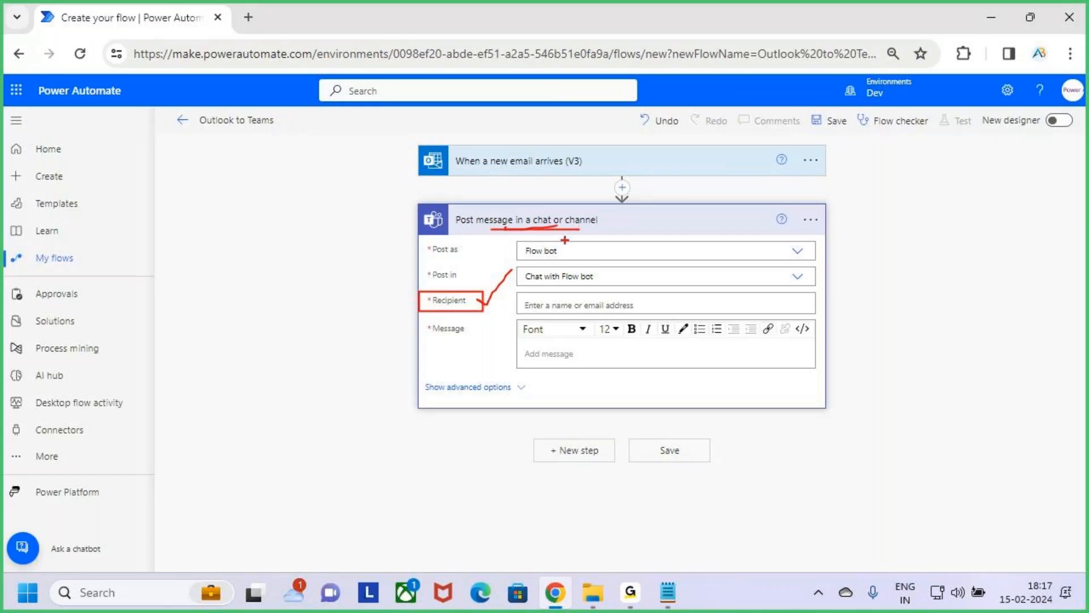
key("Escape")
key("ctrl+2")
left_click_drag(523, 339, 644, 374)
key("Escape")
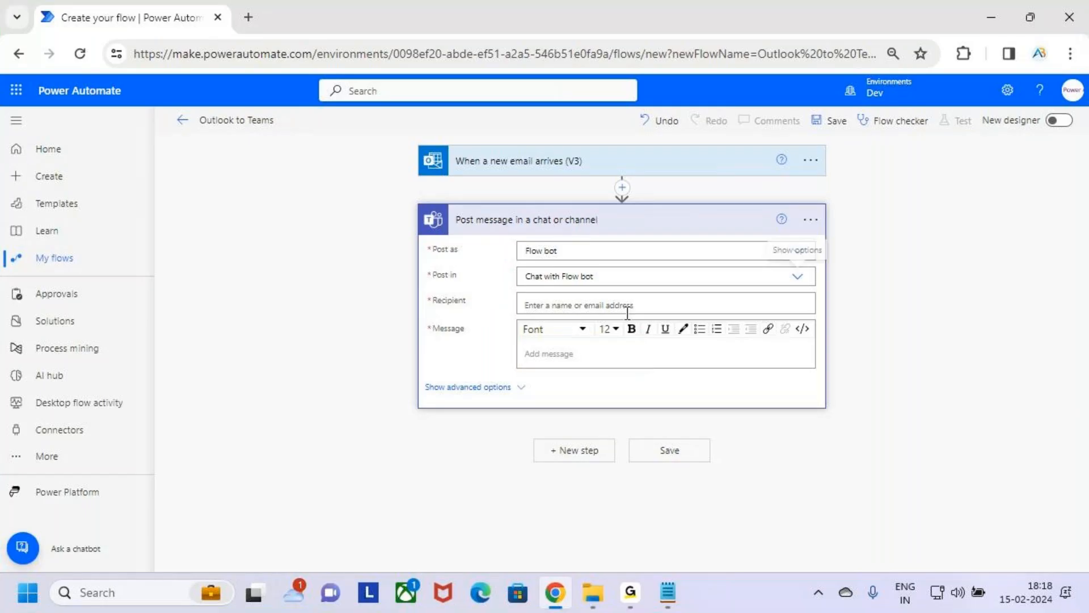
Step: Activate the Recipient field, underline and box its input area, and clear both drawings
left_click(623, 306)
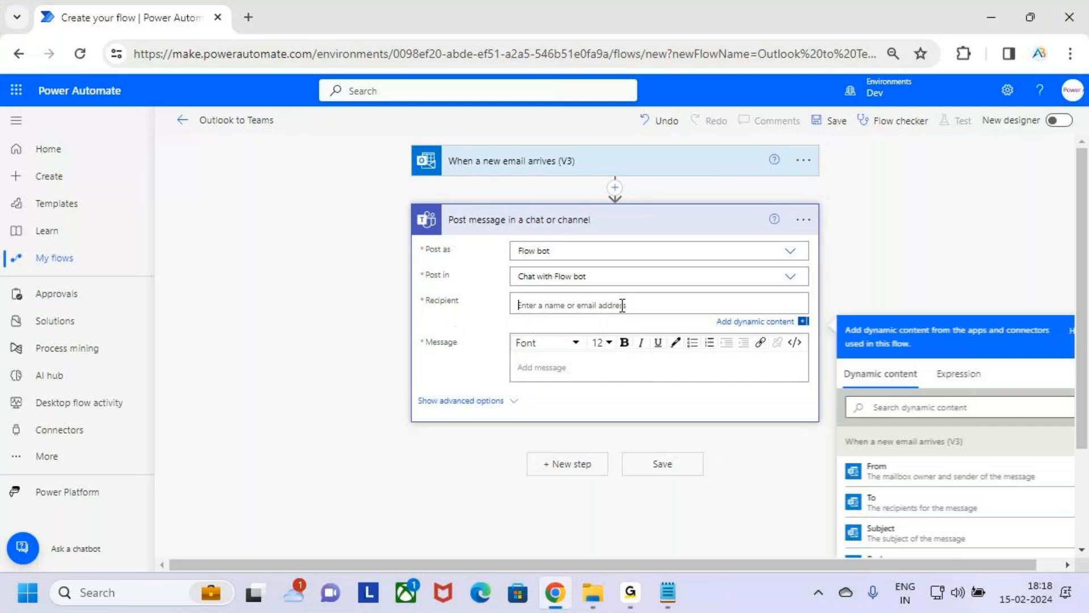
key("ctrl+2")
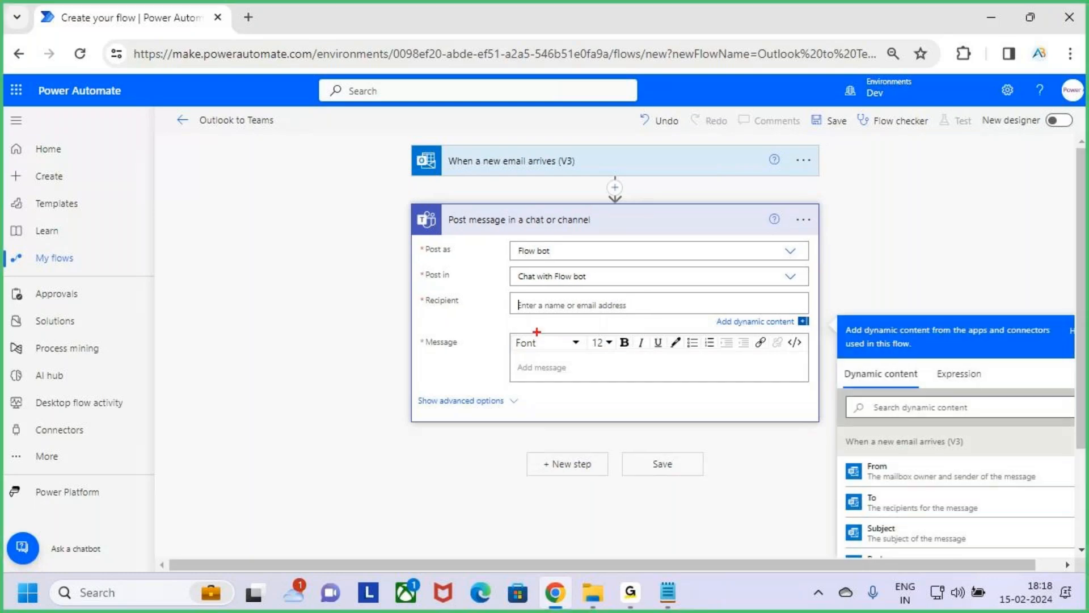
left_click_drag(529, 307, 598, 307)
key("Escape")
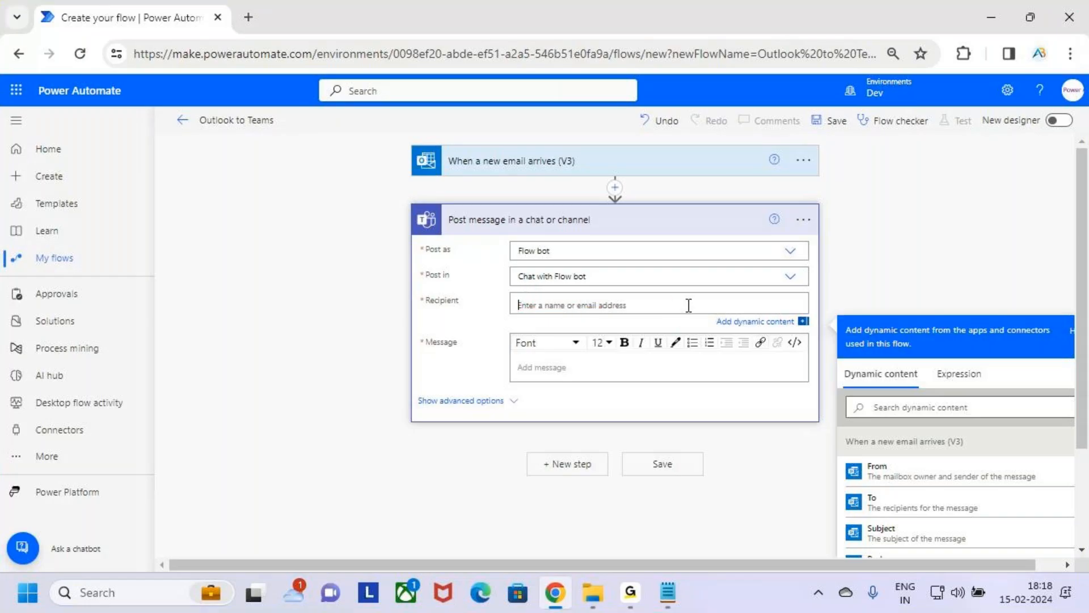
key("ctrl+2")
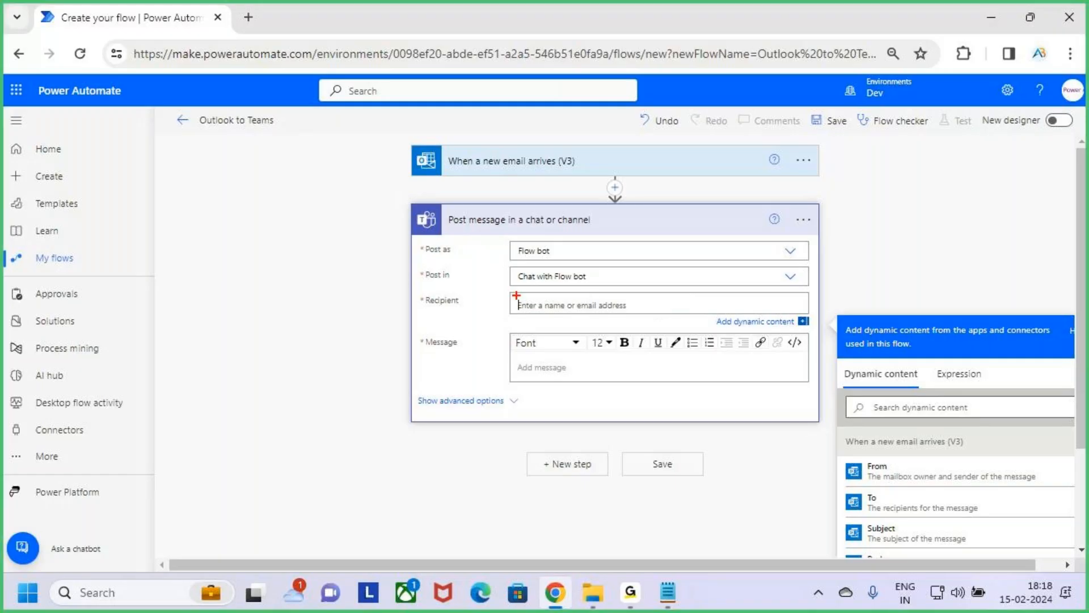
left_click_drag(513, 293, 692, 318)
key("Escape")
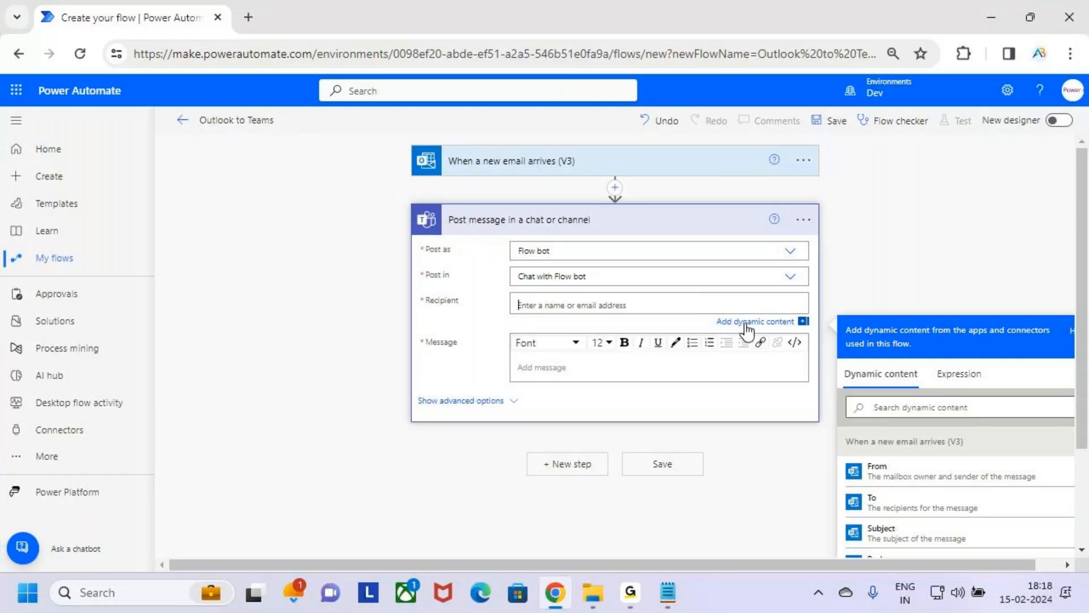
Step: Box the Add dynamic content link under the Recipient field and clear the drawing
key("ctrl+2")
left_click_drag(705, 312, 826, 332)
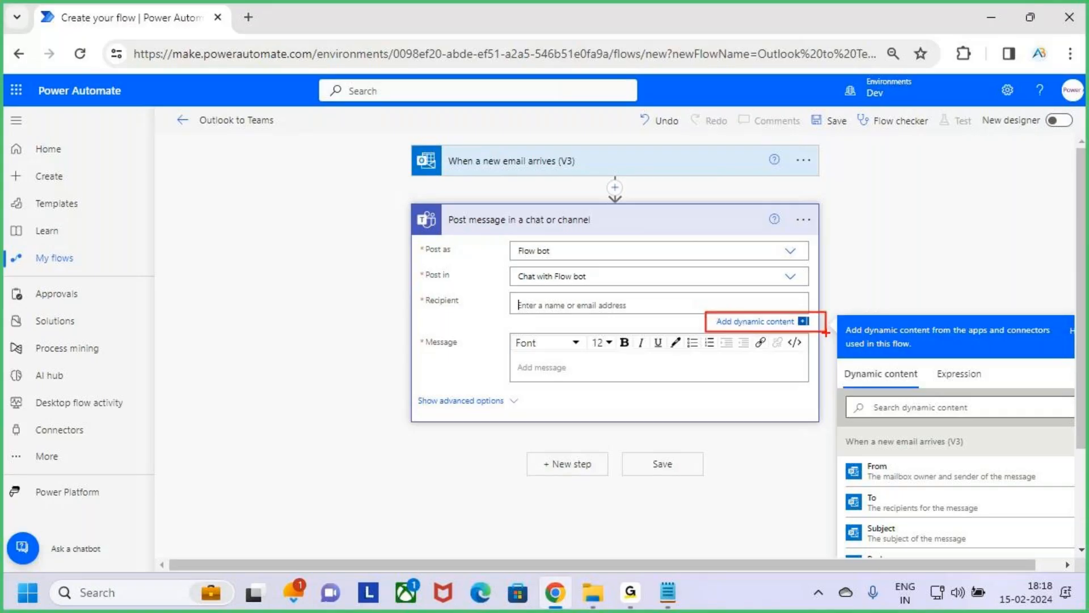
key("Escape")
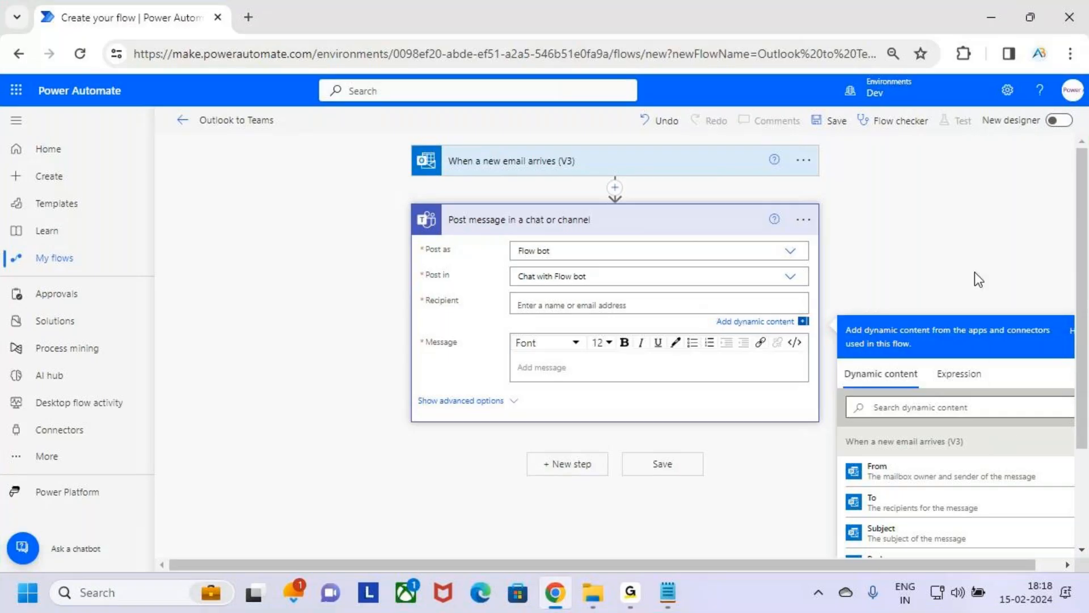
Step: Circle the trigger's To content and underline the Recipient field, clear the drawing and insert To as the recipient
scroll(974, 273, "down", 2)
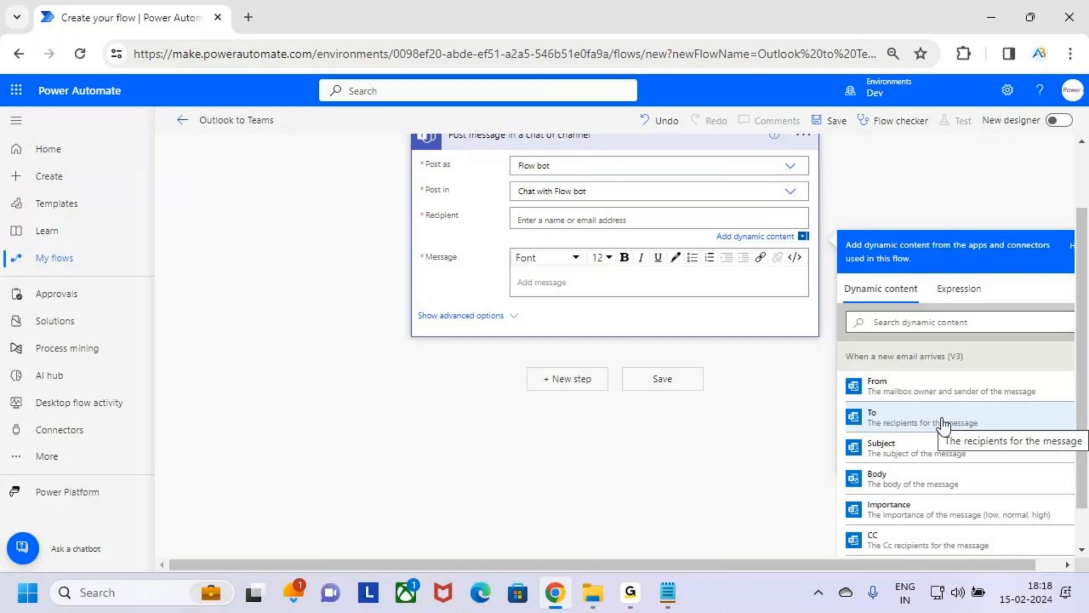
key("ctrl+2")
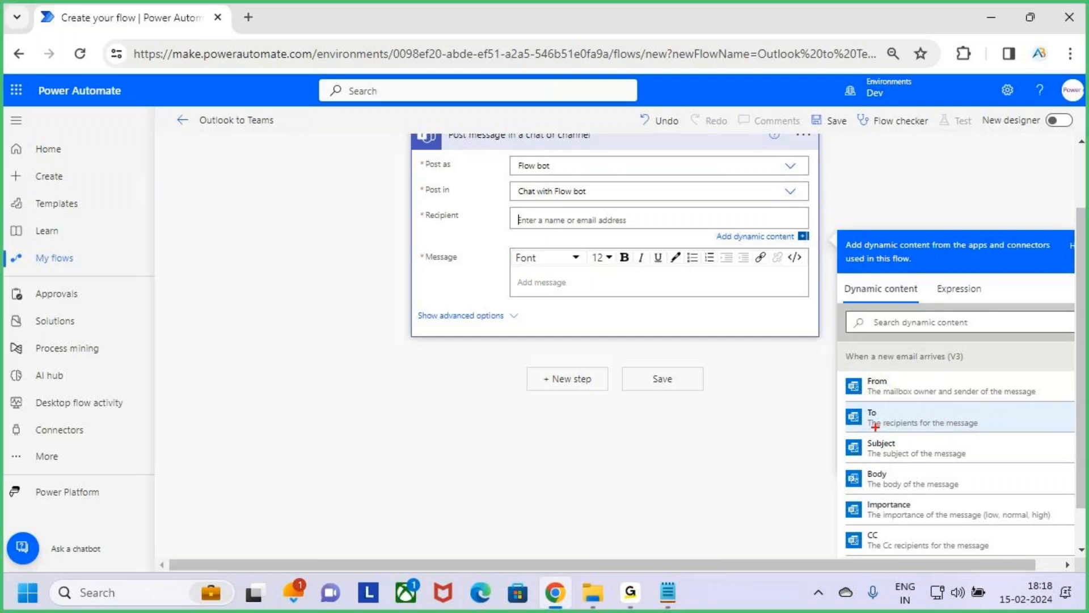
mouse_move(930, 404)
left_mouse_down()
mouse_move(845, 405)
mouse_move(844, 419)
mouse_move(864, 433)
mouse_move(948, 424)
mouse_move(948, 411)
mouse_move(887, 396)
left_mouse_up()
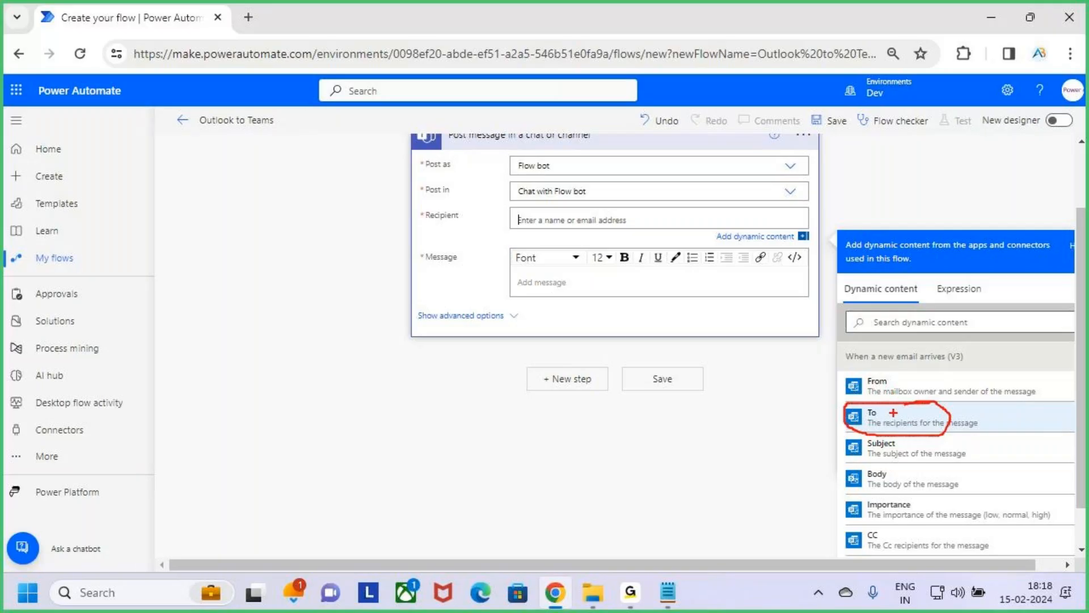
mouse_move(906, 375)
left_mouse_down()
mouse_move(909, 404)
mouse_move(920, 396)
left_mouse_up()
left_click_drag(533, 221, 606, 219)
key("Escape")
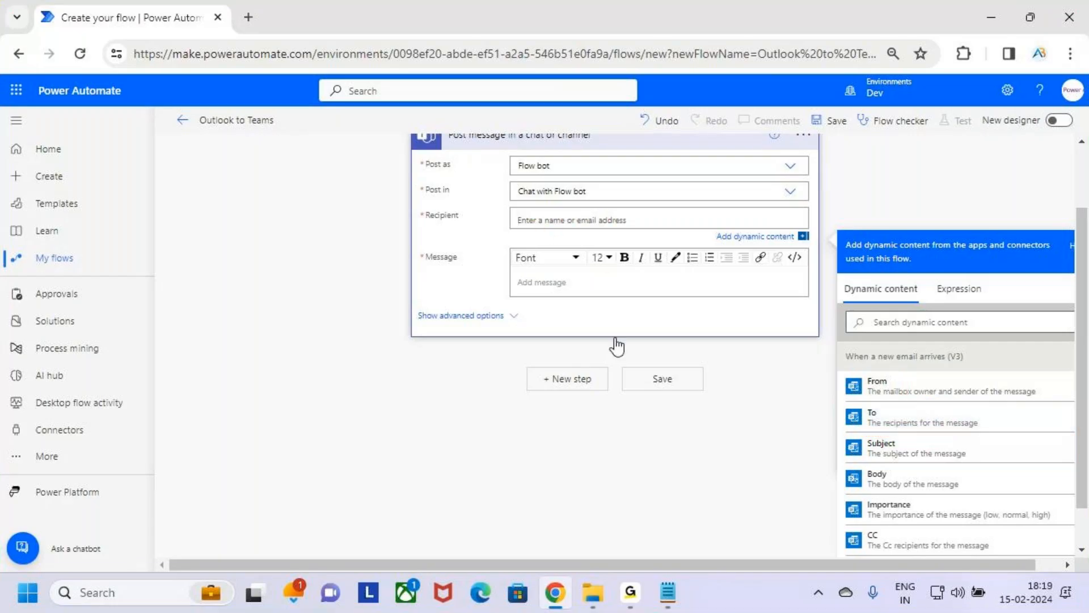
left_click(950, 423)
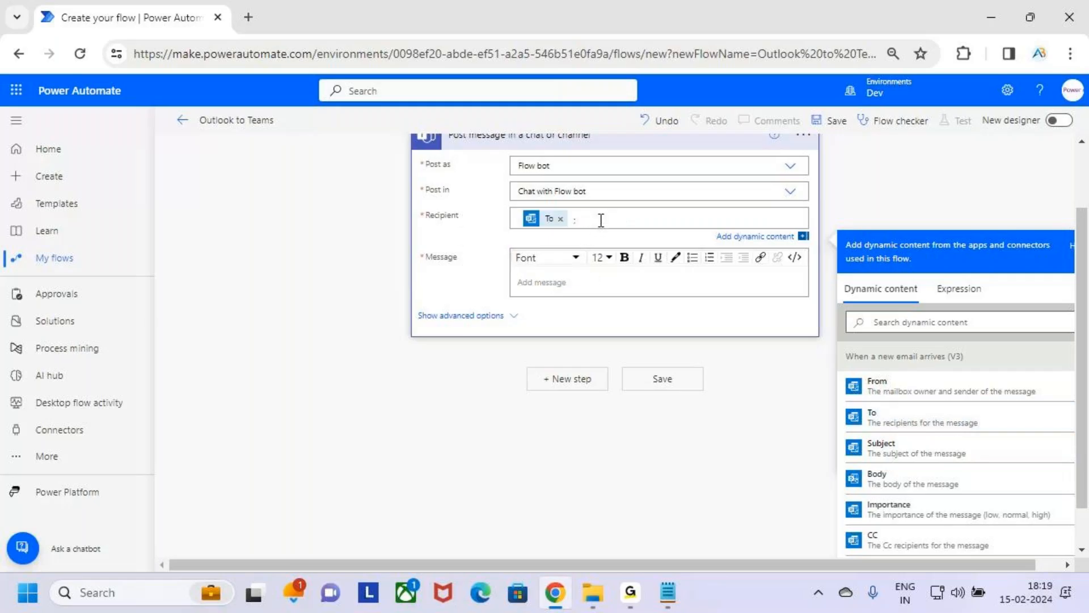
Step: Enter "Your Received an Email in the Outlook from" as the Teams message text
left_click(566, 275)
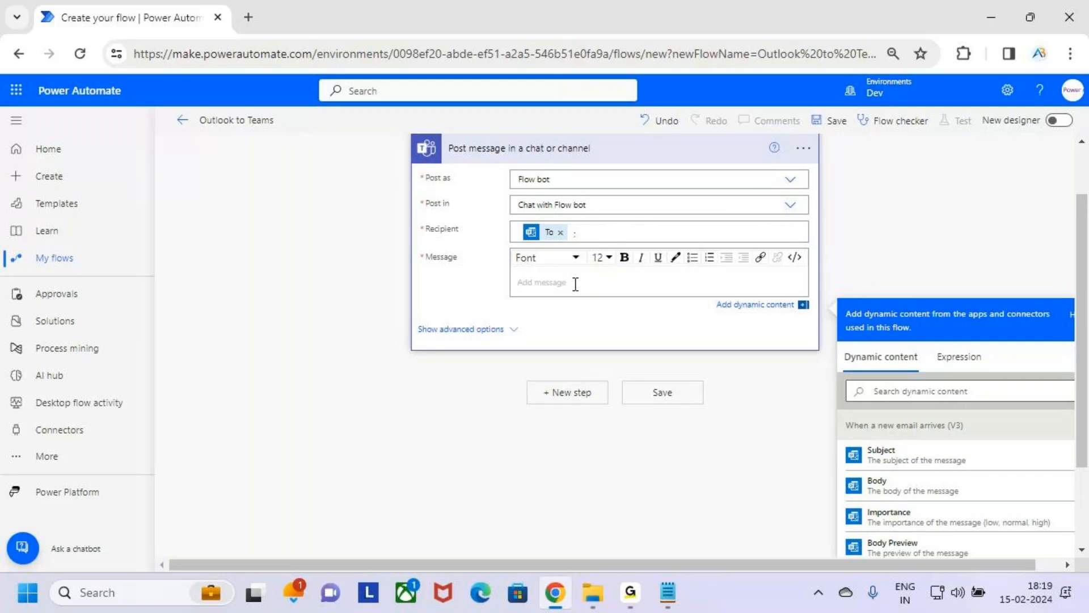
type("Your Received an Email in the Outlook from")
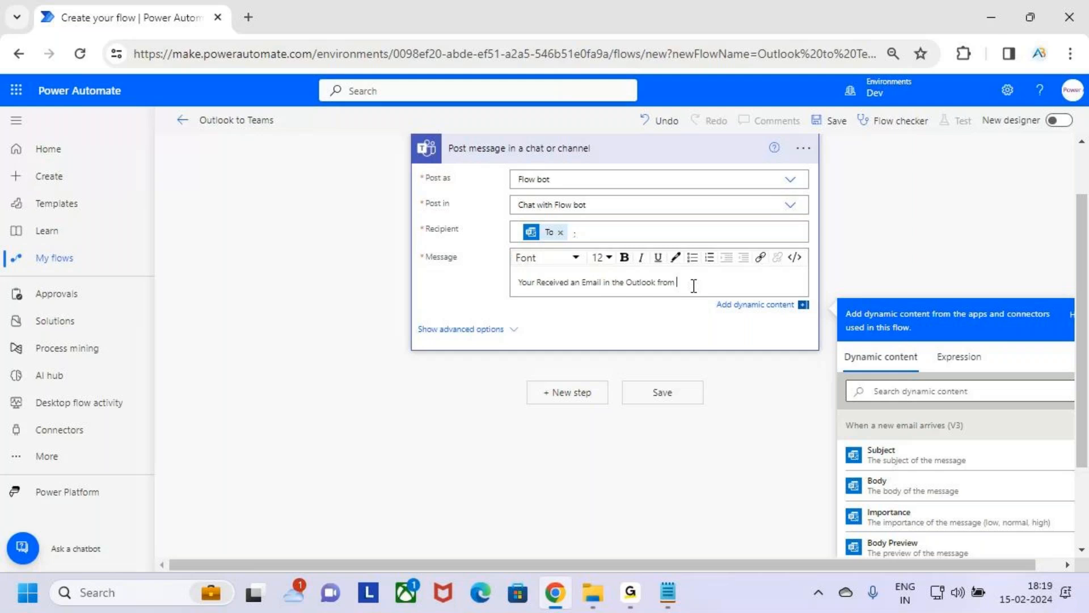
key("BackSpace")
Step: Search the dynamic content for "from", box the From result, clear the drawing and insert From at the end of the message
scroll(890, 407, "down", 2)
scroll(995, 473, "down", 1)
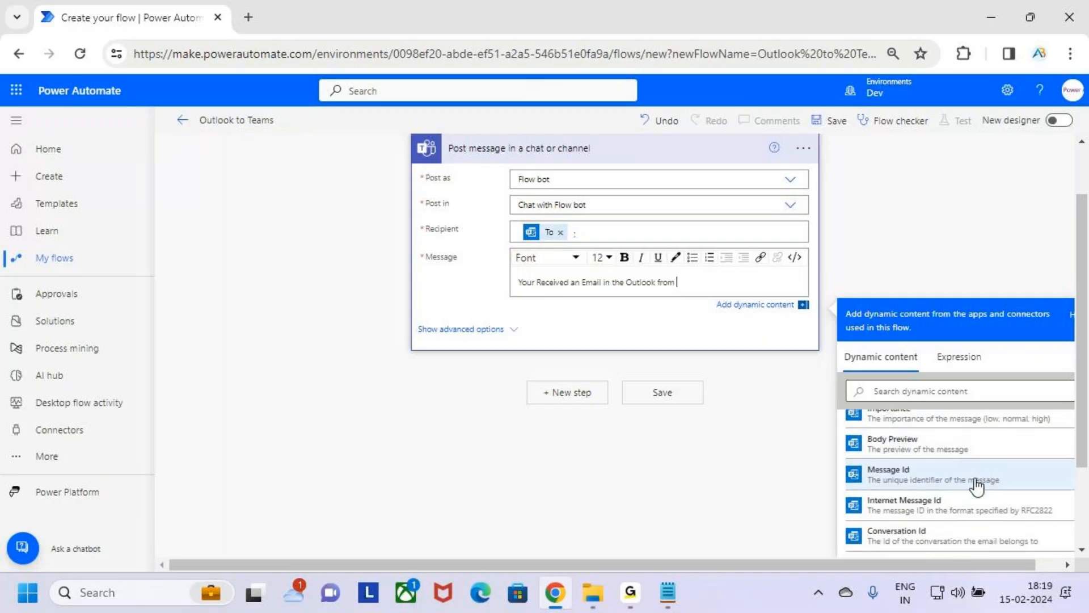
scroll(944, 522, "up", 3)
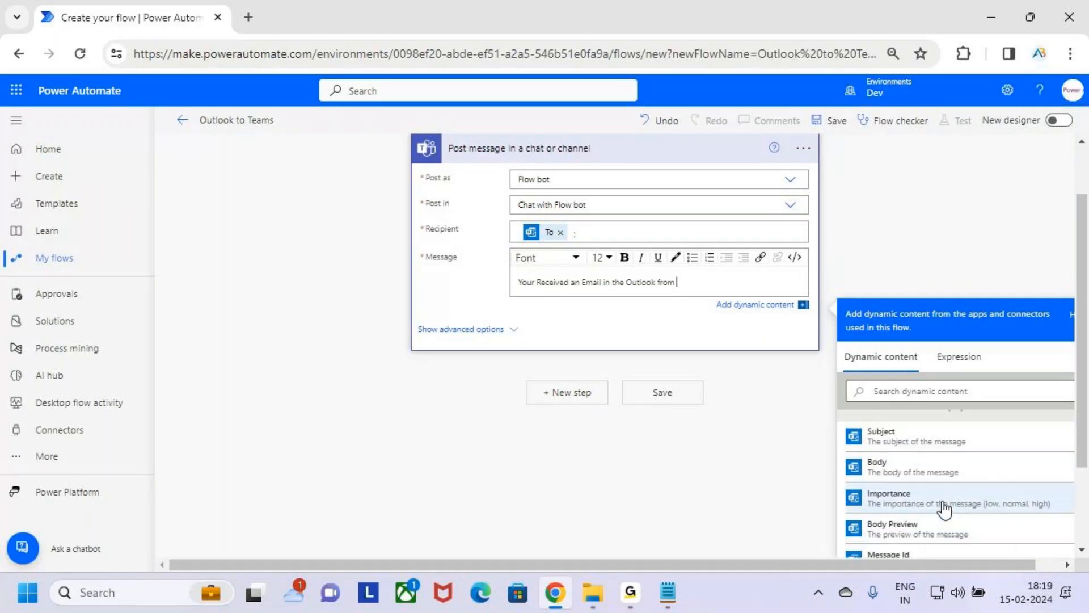
scroll(967, 482, "up", 1)
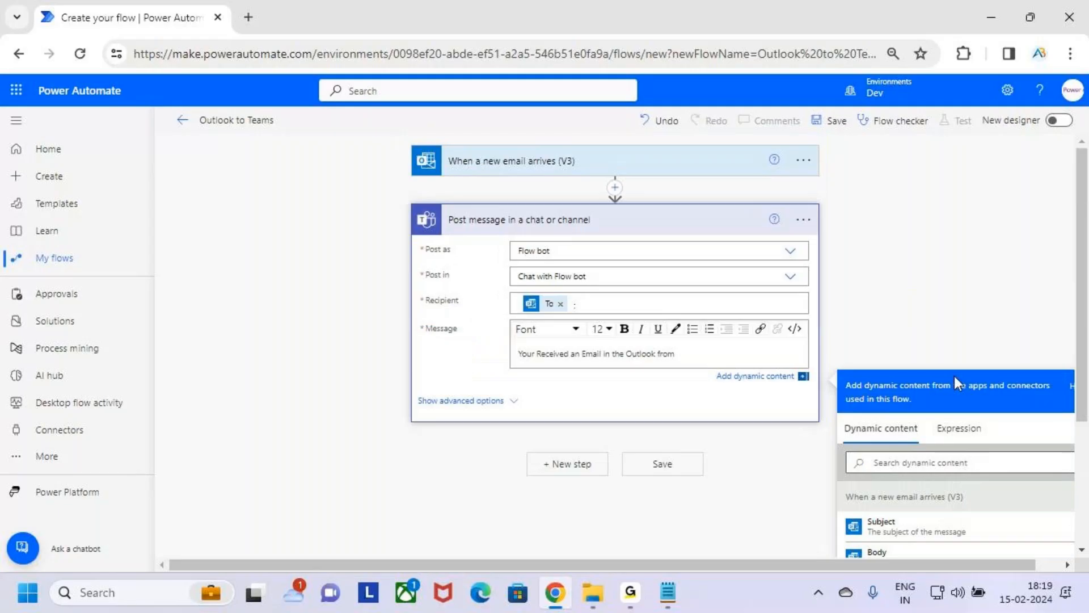
scroll(954, 376, "down", 3)
scroll(978, 323, "down", 1)
left_click(908, 289)
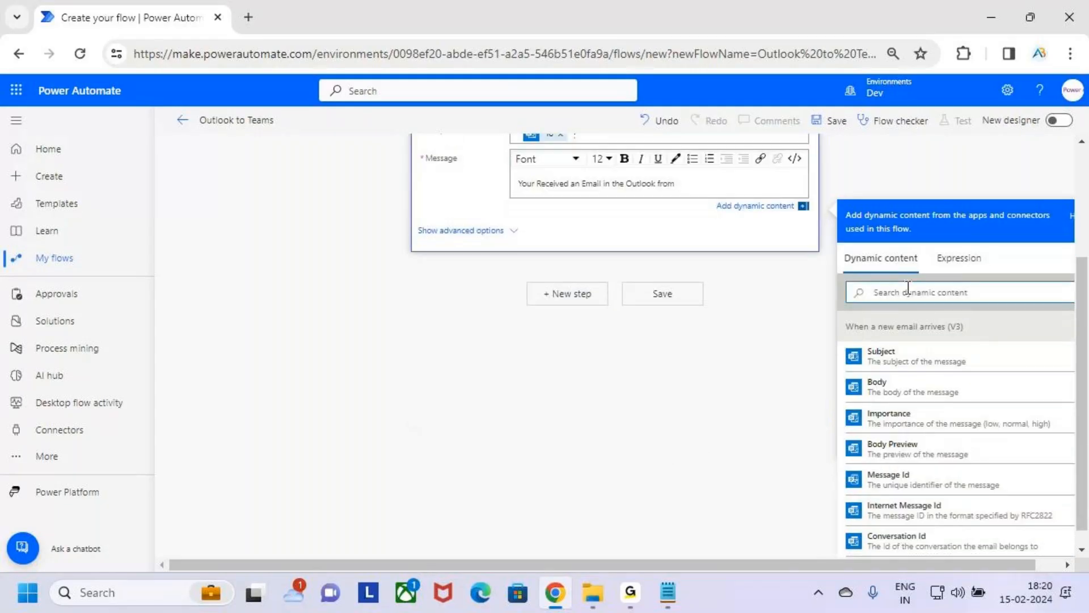
type("from")
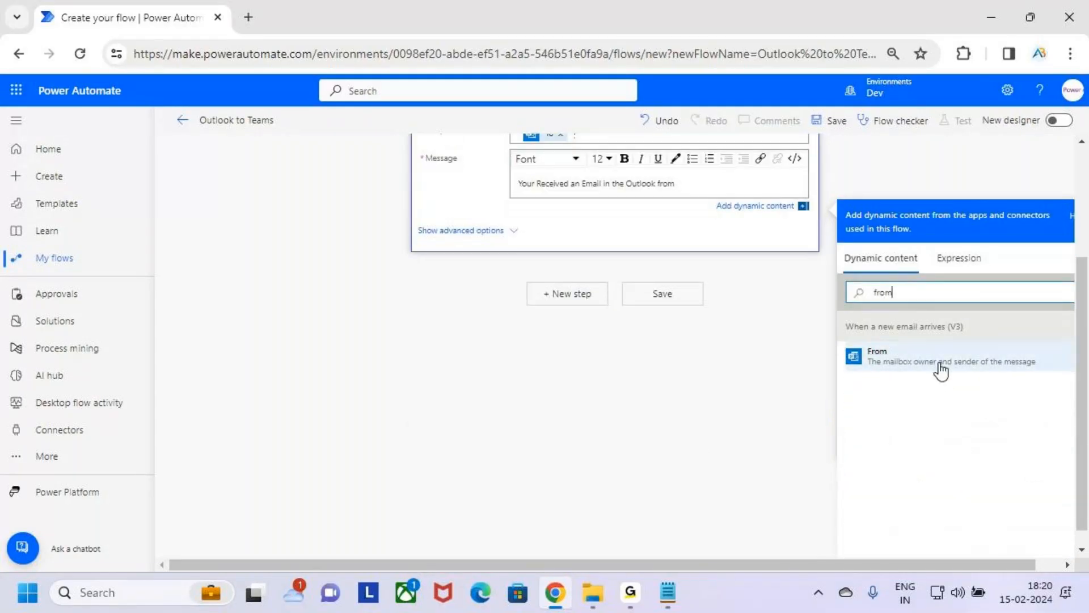
left_click_drag(843, 335, 1051, 372)
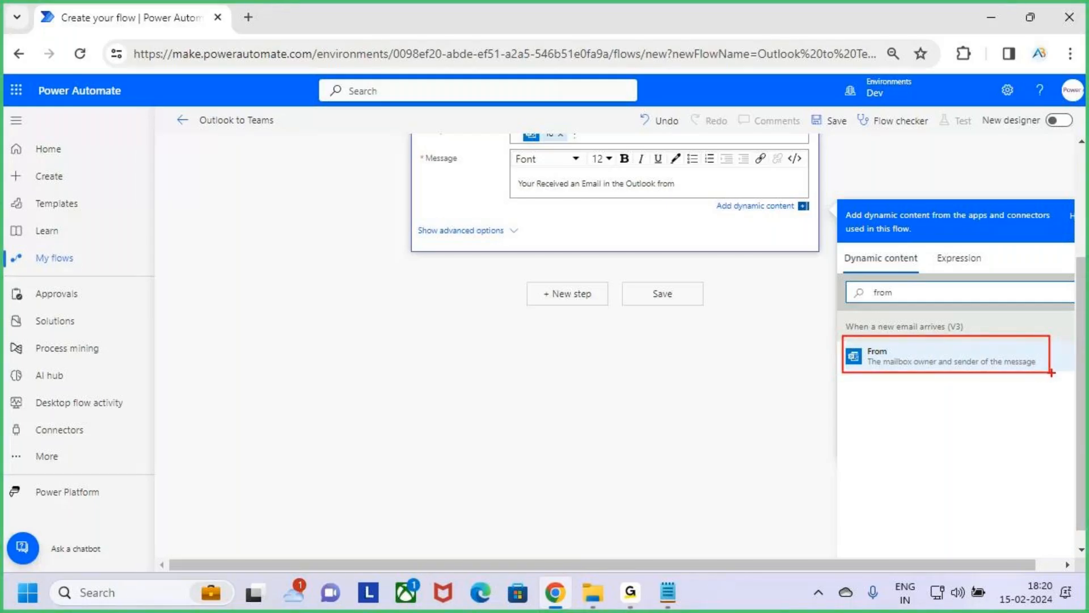
key("Escape")
left_click(930, 356)
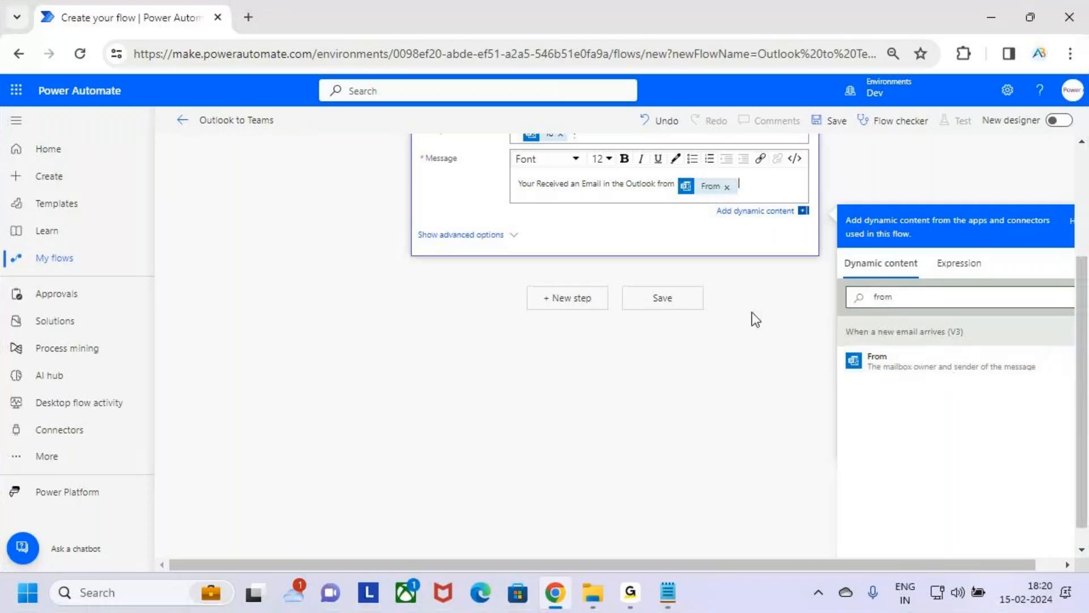
Step: Apply bold at the From token in the message and add two line breaks after it
scroll(643, 315, "up", 2)
left_click_drag(521, 270, 657, 278)
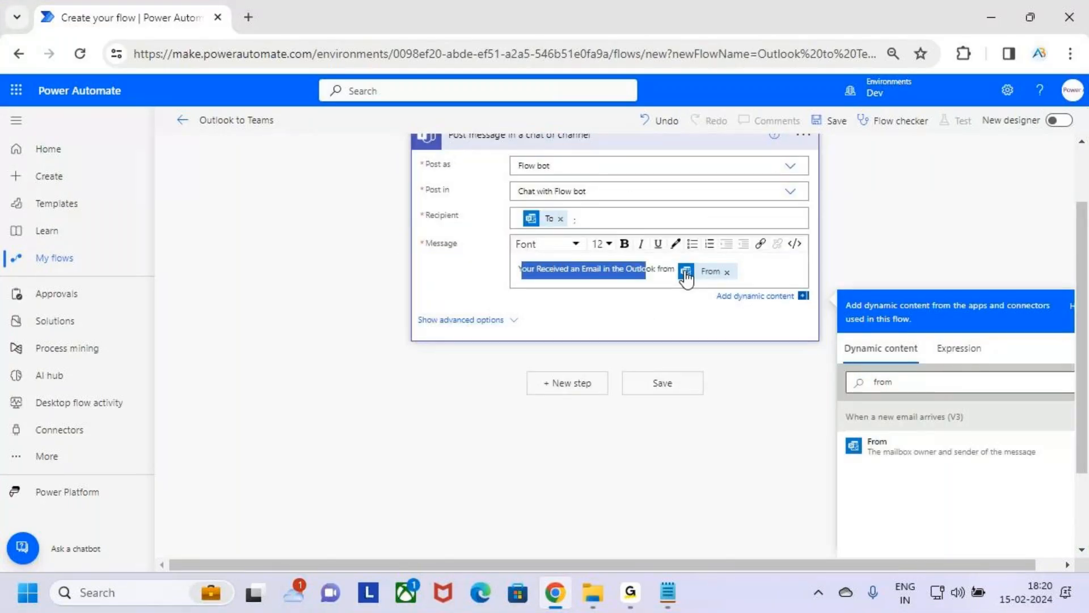
left_click(757, 270)
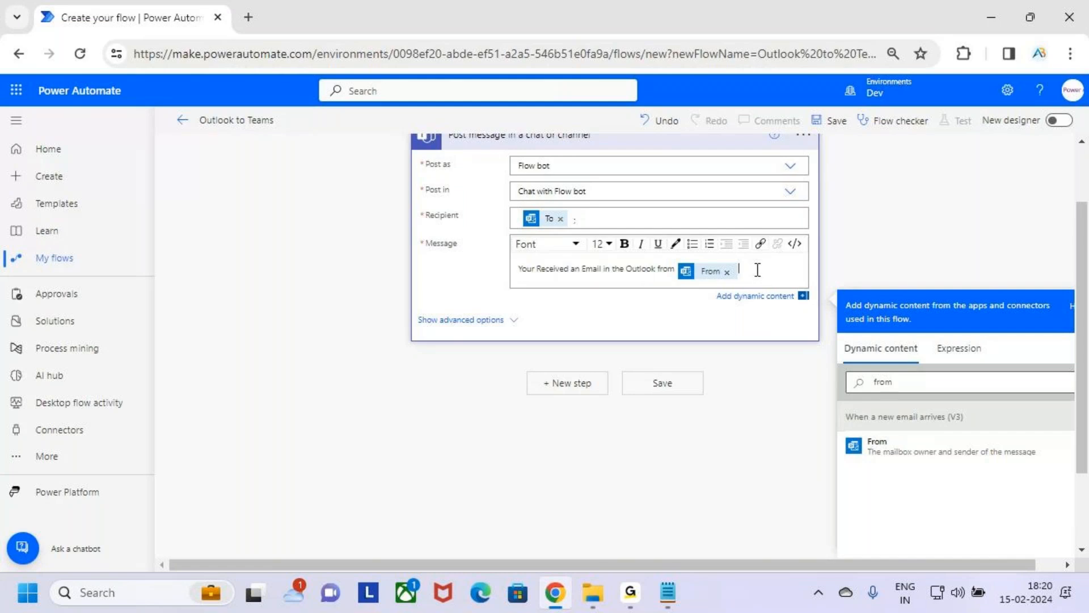
left_click(707, 275)
left_click(624, 251)
left_click(778, 267)
key("Return")
key("Return")
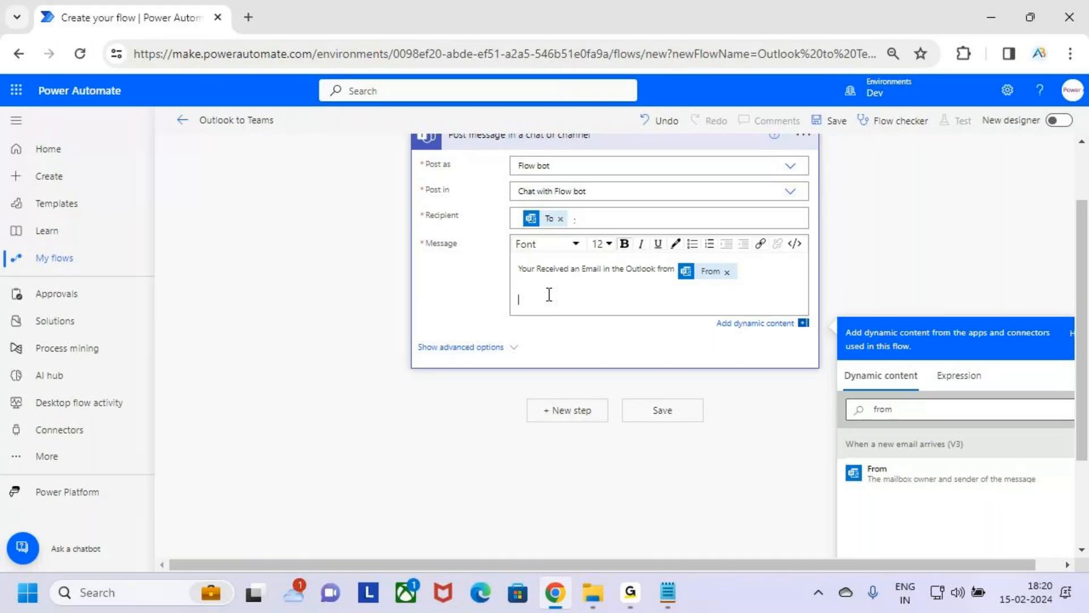
Step: Clear the dynamic content search and place the cursor on the empty line below the From text in the message
left_click(957, 413)
key("BackSpace")
key("BackSpace")
key("BackSpace")
key("BackSpace")
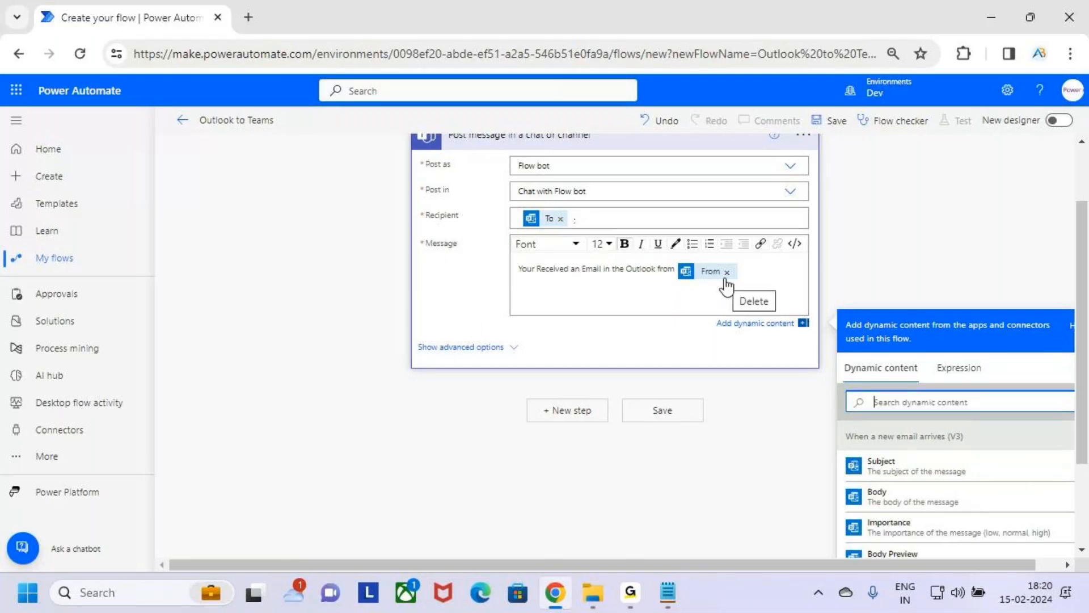
left_click(531, 295)
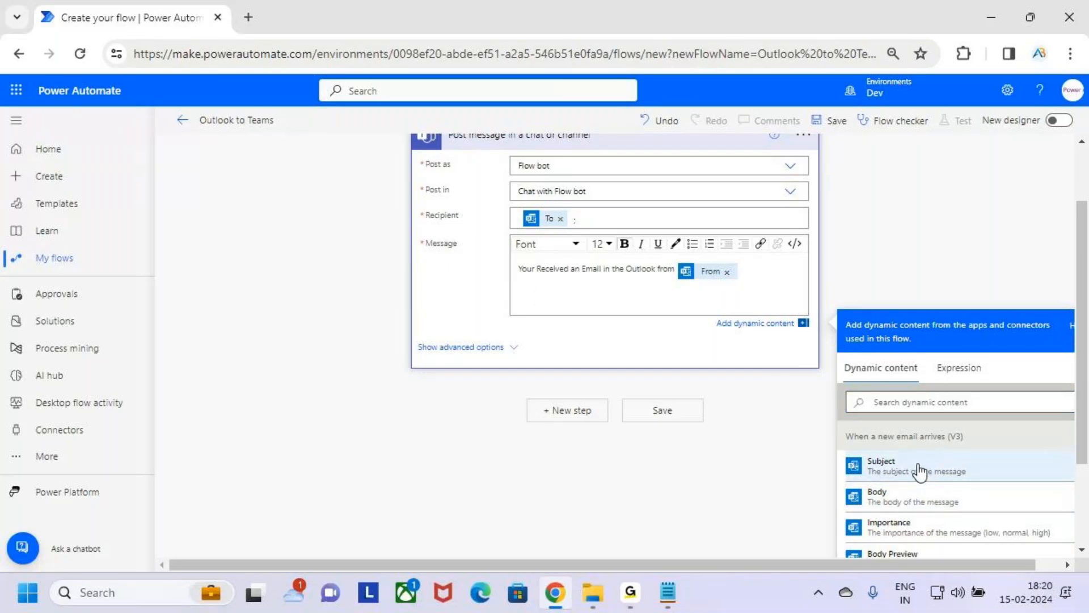
Step: Box the Subject and Body dynamic contents and the empty message line with the screen pen, and clear the drawing
key("ctrl+2")
left_click_drag(864, 448, 975, 484)
left_click_drag(518, 287, 599, 301)
left_click_drag(857, 485, 944, 508)
key("Escape")
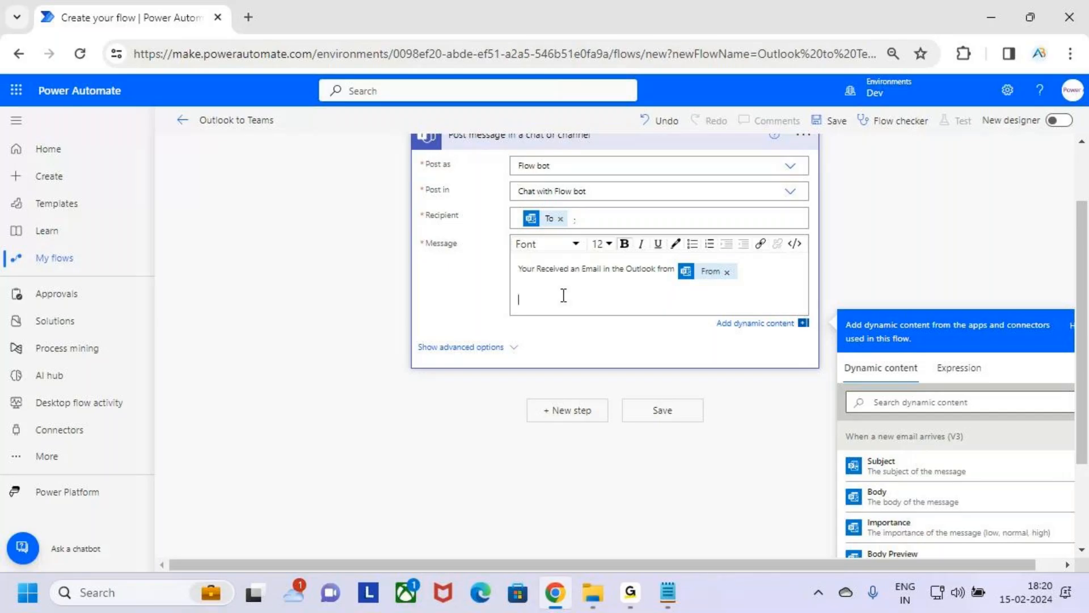
Step: Insert the Subject and Body dynamic contents on separate lines below the first message line
left_click(946, 475)
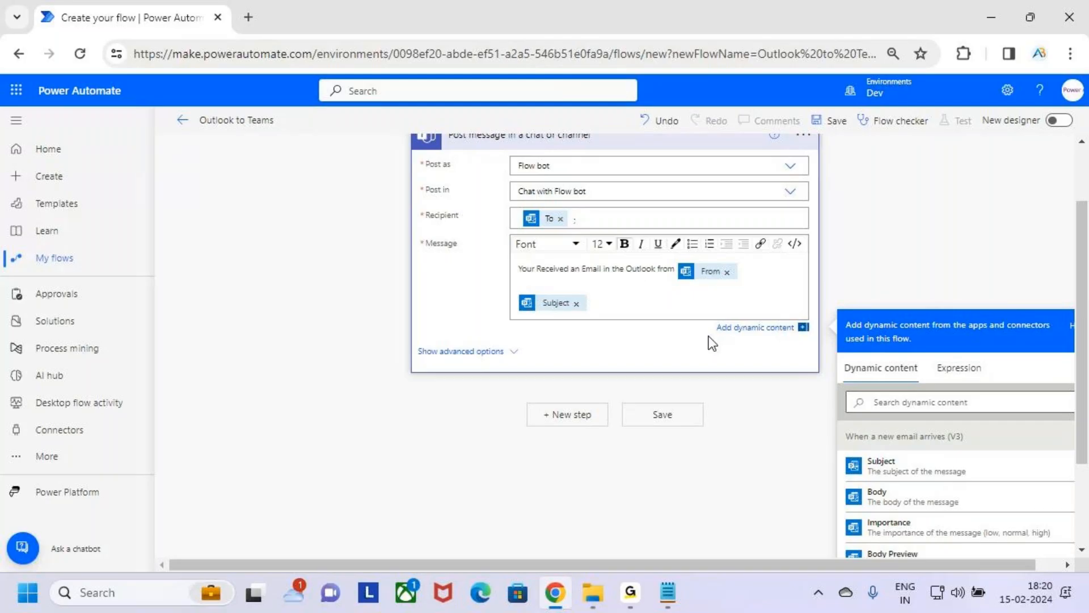
key("Return")
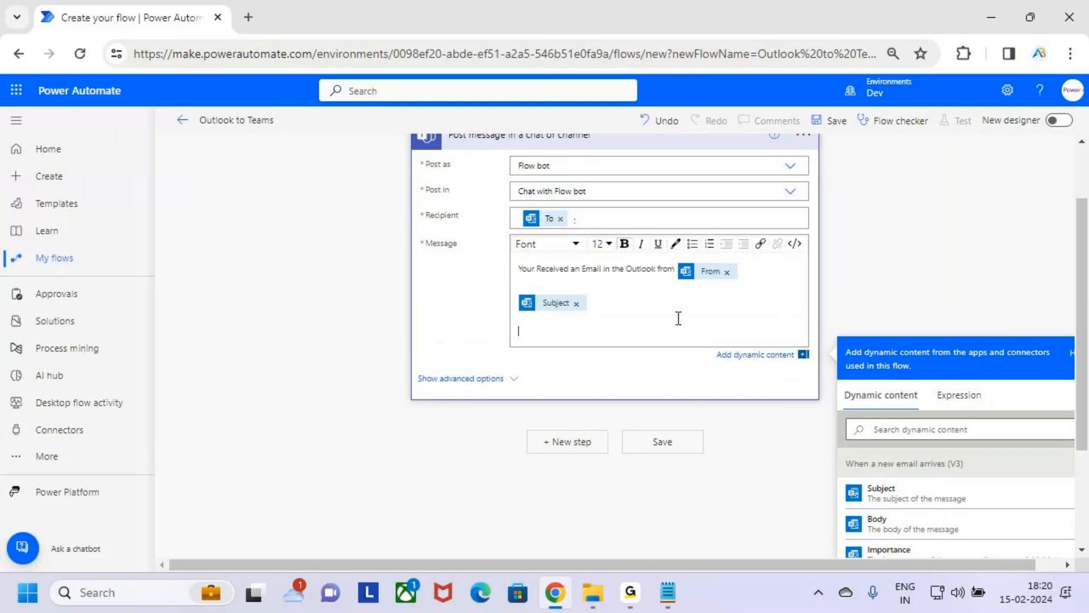
left_click(954, 532)
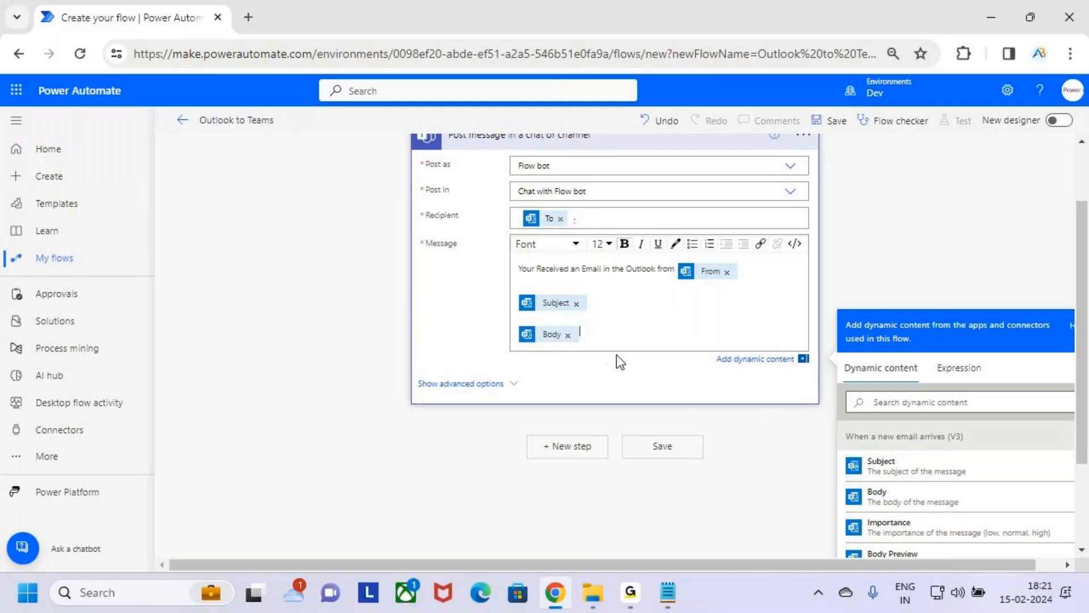
Step: Mark the email trigger, Post as, Post in and the message contents with the screen pen, and clear the drawing
scroll(617, 355, "up", 2)
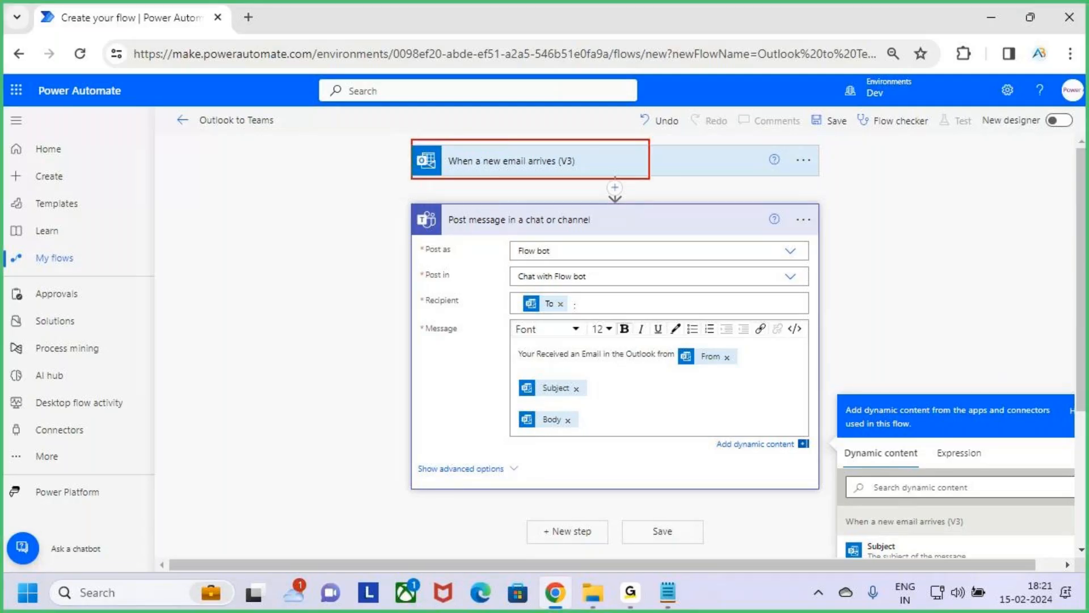
mouse_move(627, 103)
left_mouse_down()
mouse_move(628, 137)
mouse_move(611, 150)
left_mouse_up()
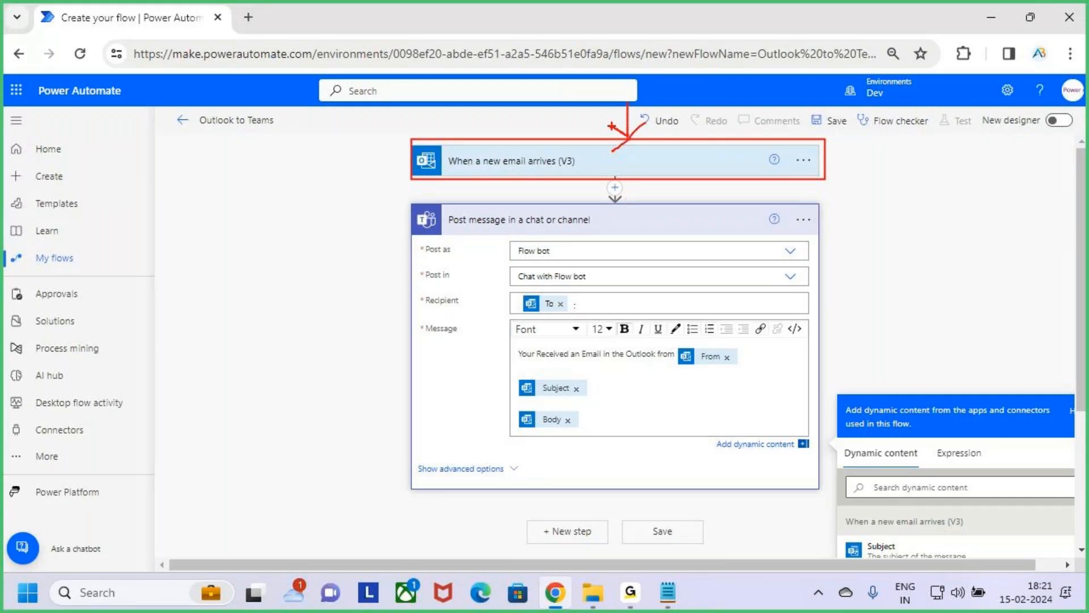
left_click_drag(647, 125, 624, 146)
left_click_drag(624, 196, 630, 214)
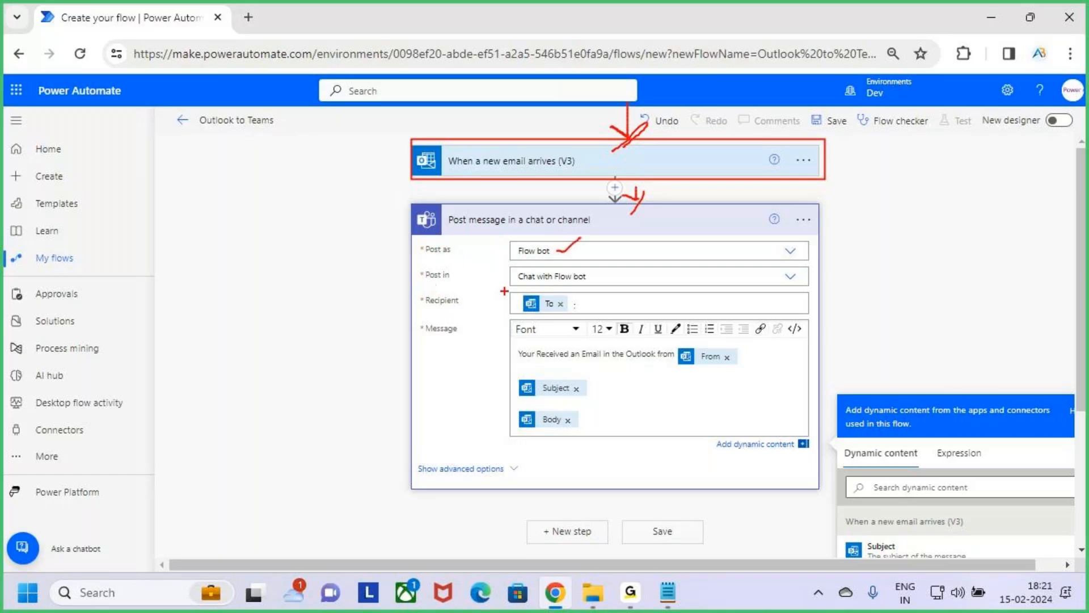
left_click_drag(528, 286, 563, 286)
mouse_move(430, 340)
left_mouse_down()
mouse_move(455, 339)
mouse_move(431, 343)
left_mouse_up()
left_click_drag(511, 346, 736, 369)
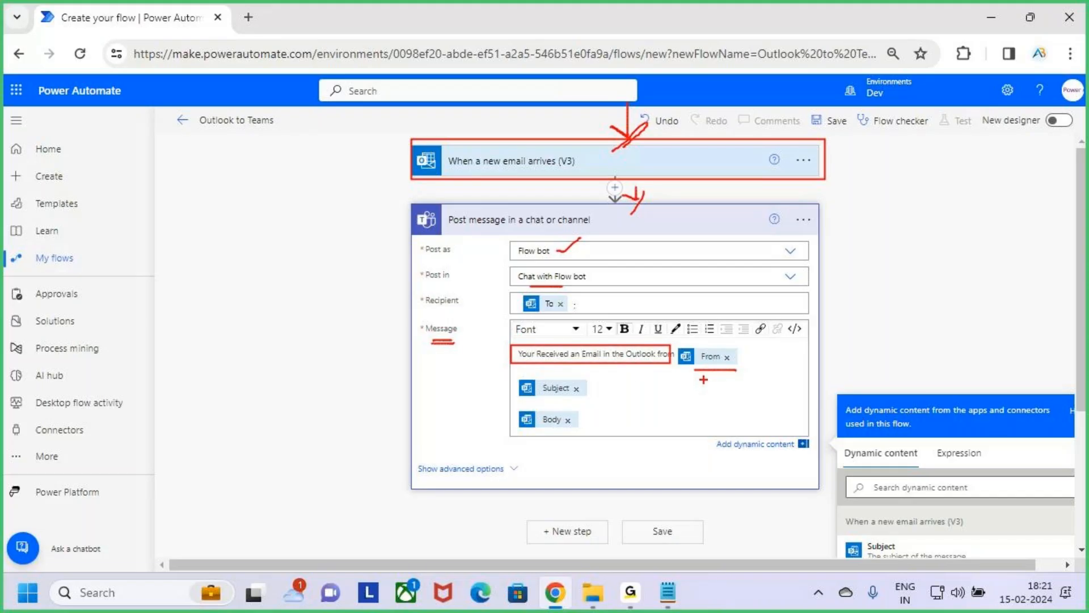
left_click_drag(540, 398, 567, 397)
key("Escape")
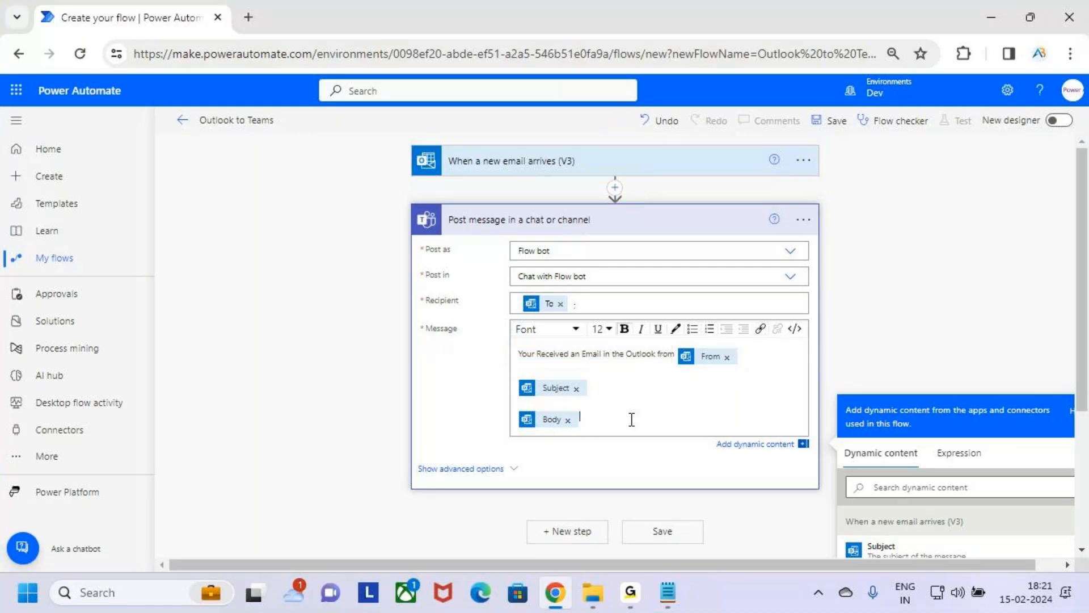
Step: Highlight the Subject token in the message, clear the selection and collapse the Teams post message action
left_click_drag(616, 406, 534, 396)
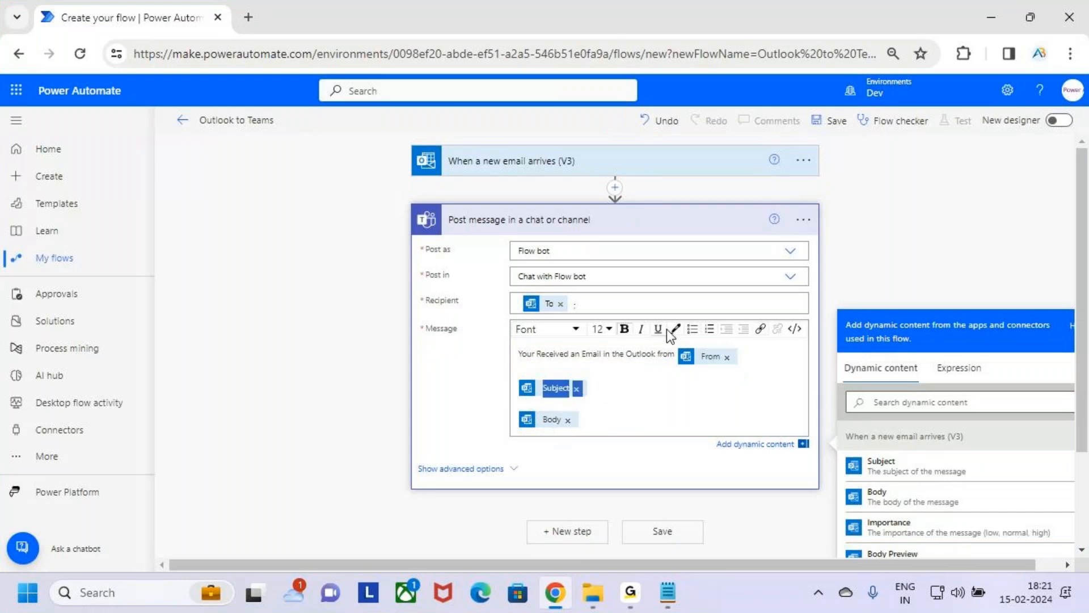
left_click(620, 389)
left_click_drag(620, 389, 517, 393)
left_click(628, 407)
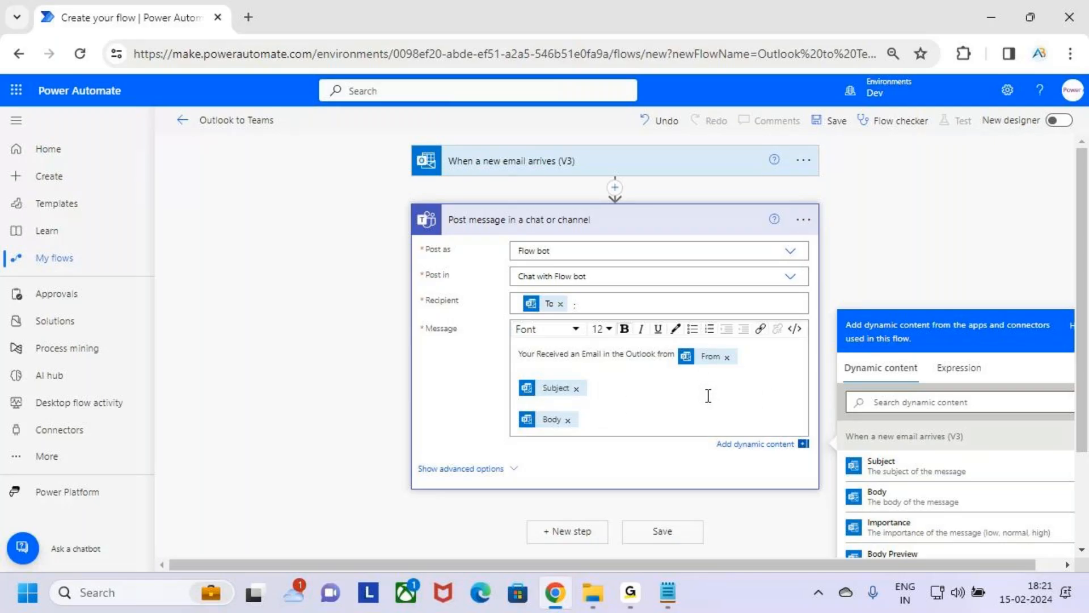
left_click(684, 221)
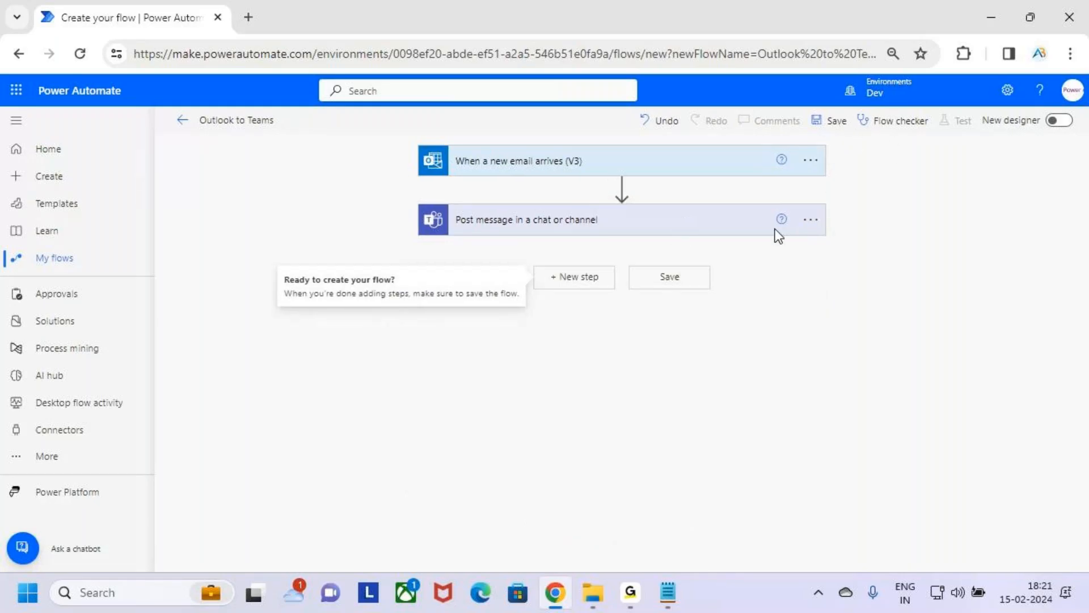
Step: Box the email trigger and the flow title, draw arrows towards the trigger and the Teams action, and clear the drawing
key("ctrl+2")
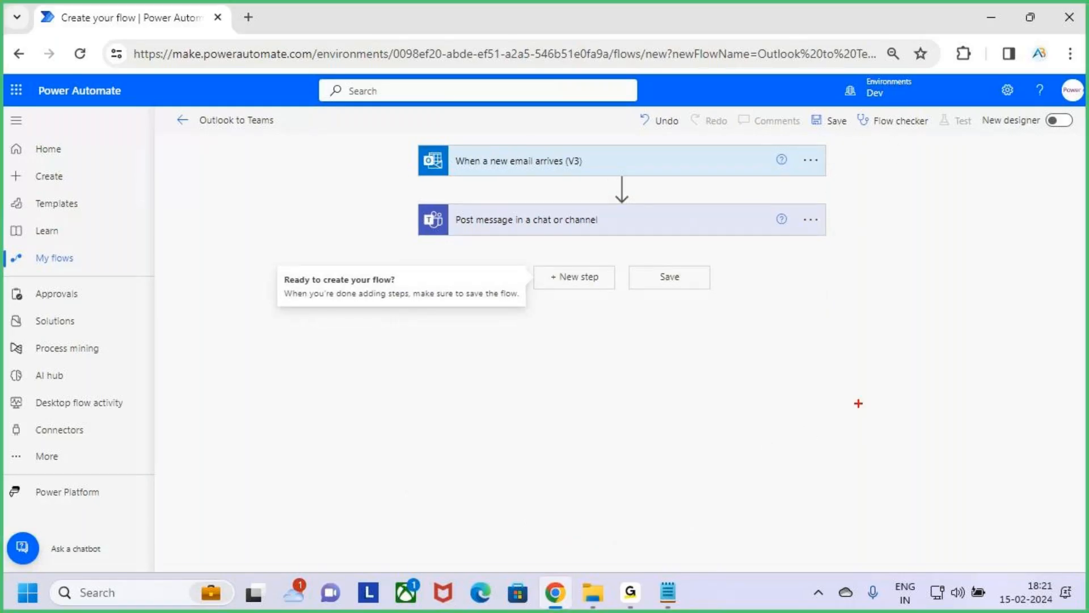
left_click_drag(414, 142, 832, 181)
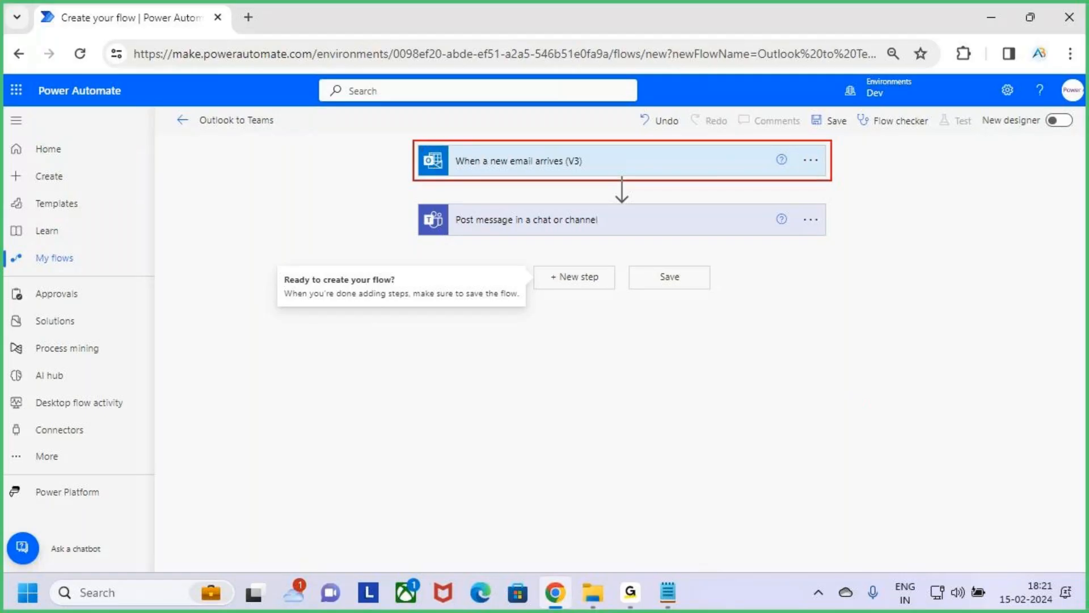
left_click_drag(190, 106, 299, 139)
left_click_drag(600, 106, 607, 139)
mouse_move(615, 126)
left_mouse_down()
mouse_move(593, 148)
mouse_move(609, 136)
left_mouse_up()
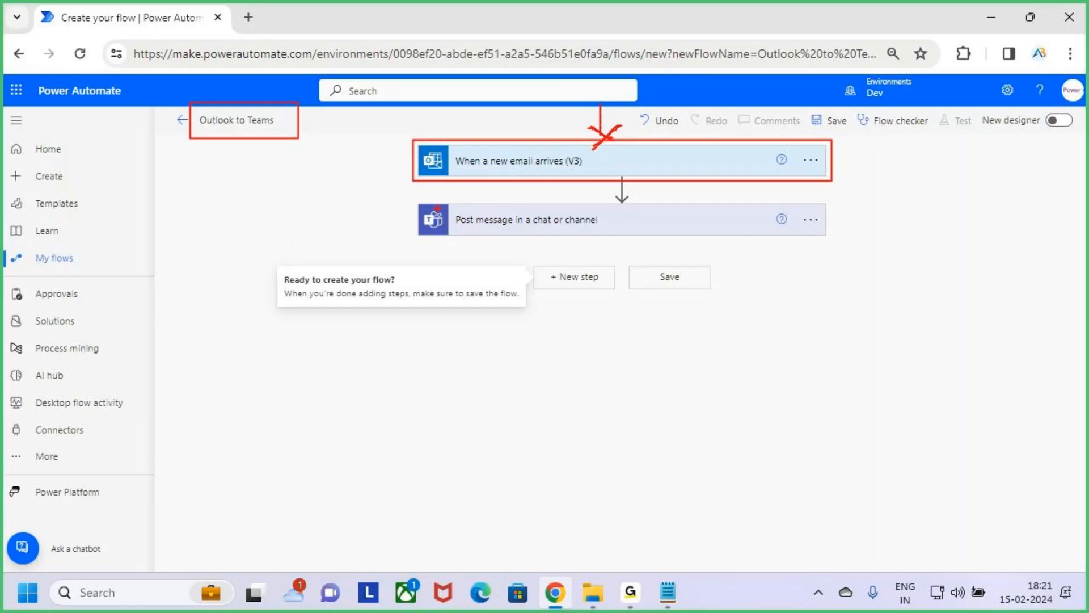
left_click_drag(620, 195, 639, 194)
key("Escape")
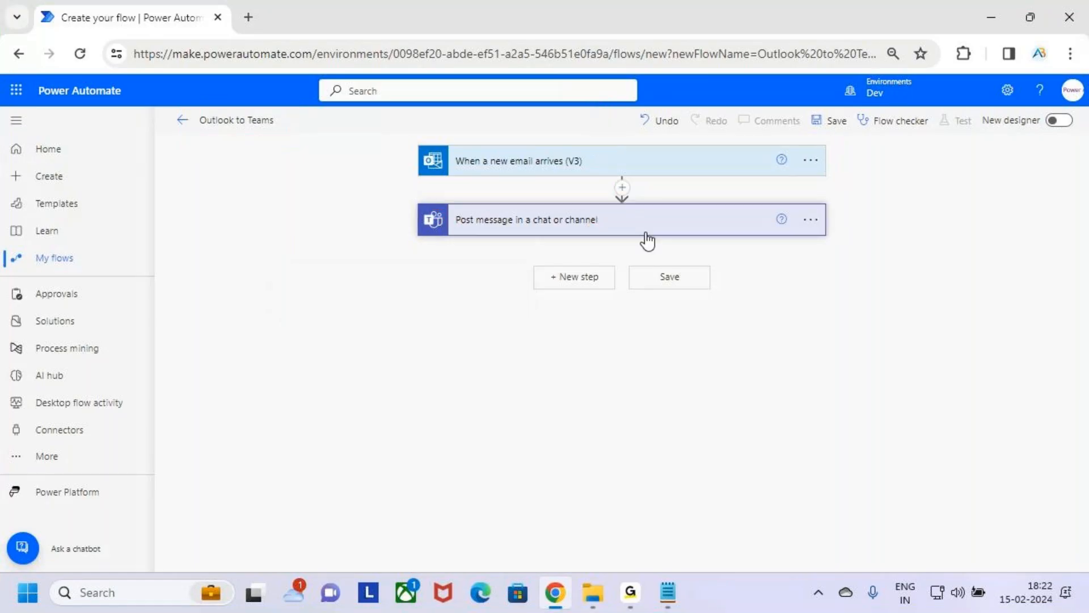
Step: Expand the Teams post message action, highlight part of its message text for review and collapse the action
left_click(646, 233)
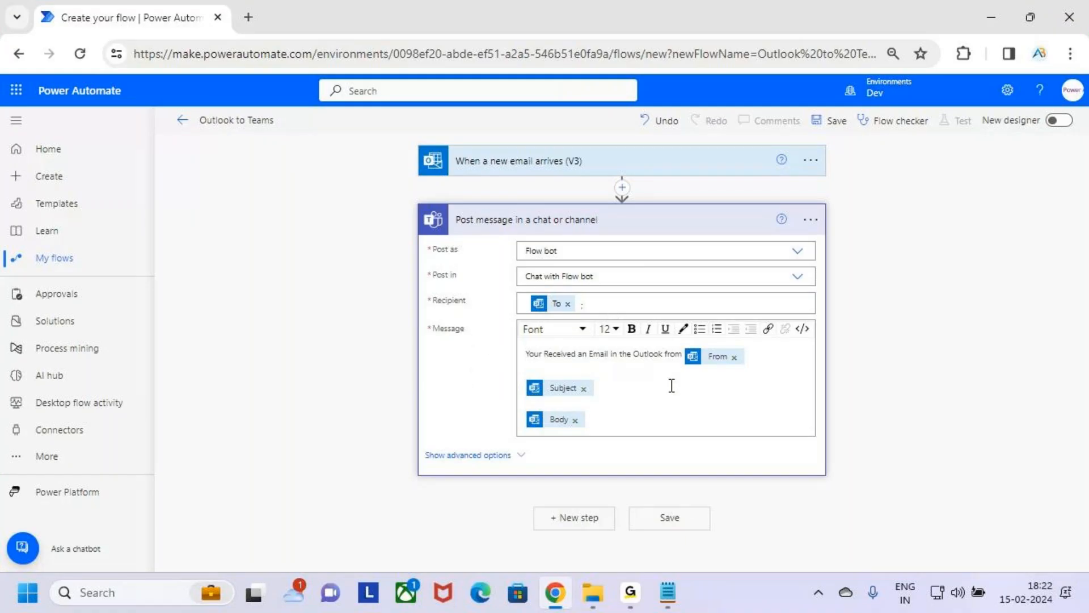
left_click_drag(557, 353, 665, 353)
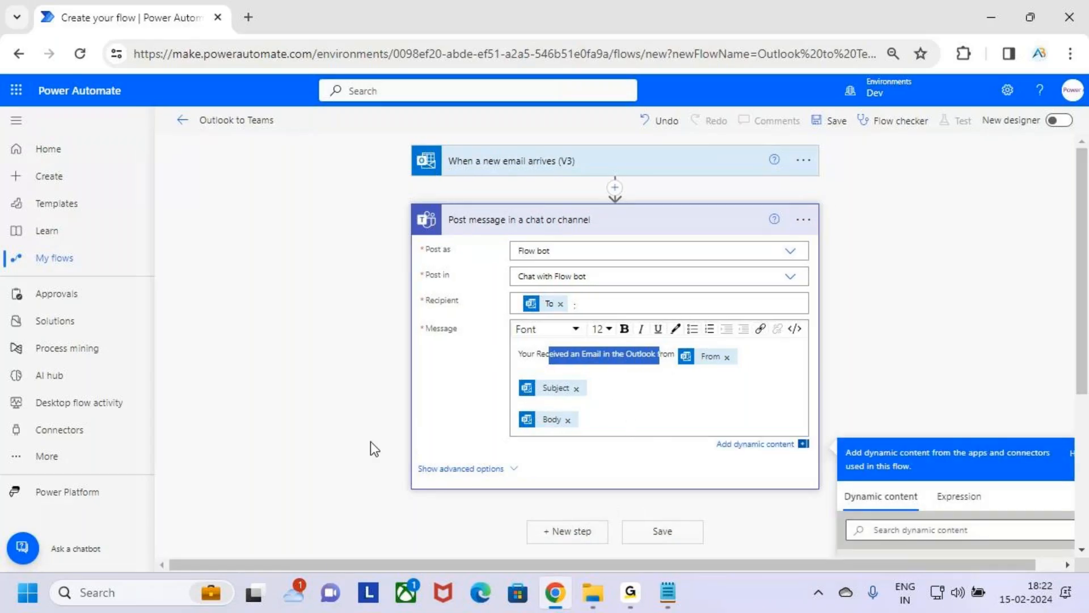
left_click(716, 224)
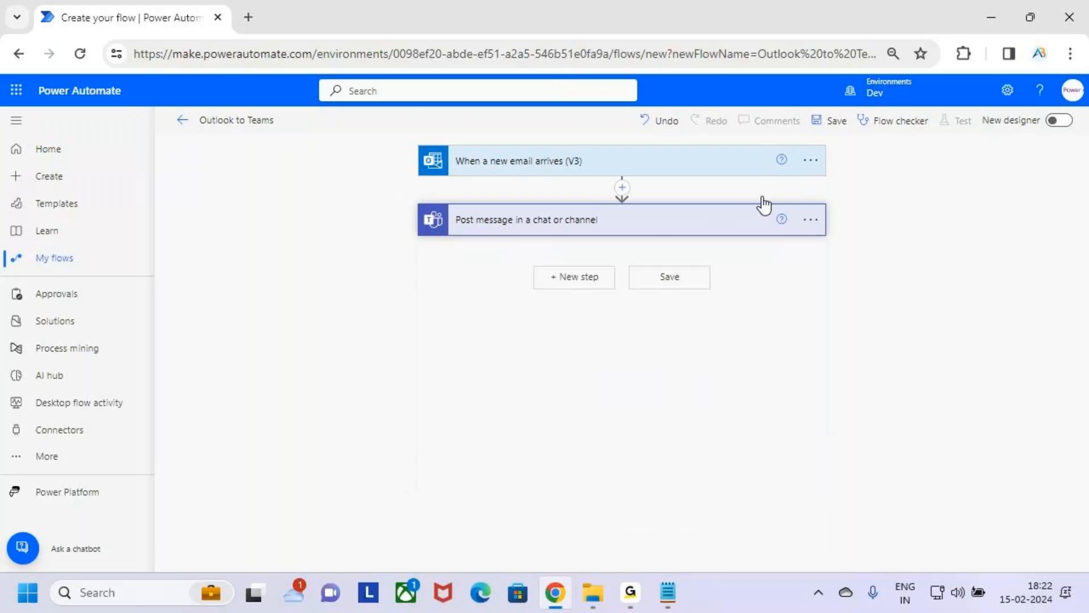
Step: Mark the Save command with the screen pen, clear the drawing and save the flow
key("ctrl+2")
mouse_move(803, 109)
left_mouse_down()
mouse_move(861, 134)
mouse_move(871, 91)
left_mouse_up()
key("Escape")
left_click(834, 121)
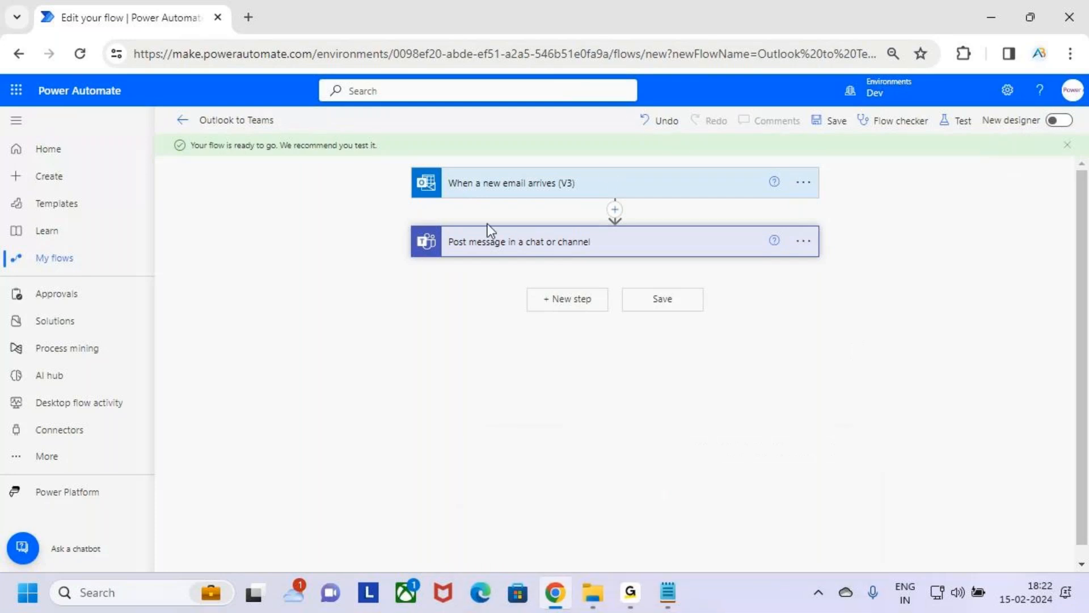
Step: Box the notification below the flow title, draw an arrow to it and clear the drawing
left_click_drag(182, 132, 404, 163)
mouse_move(329, 92)
left_mouse_down()
mouse_move(325, 124)
mouse_move(343, 118)
left_mouse_up()
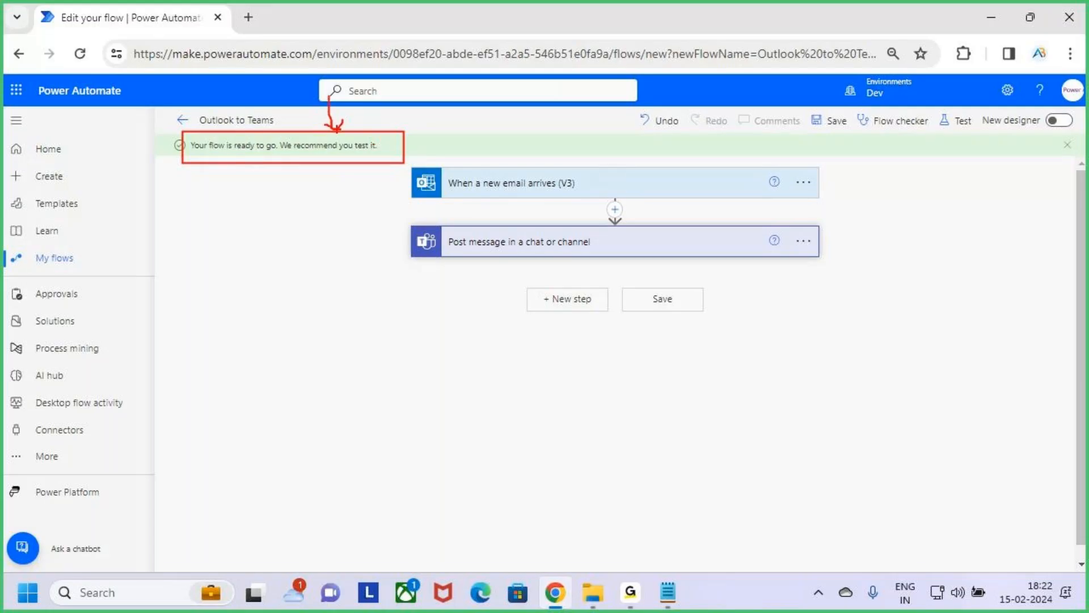
key("Escape")
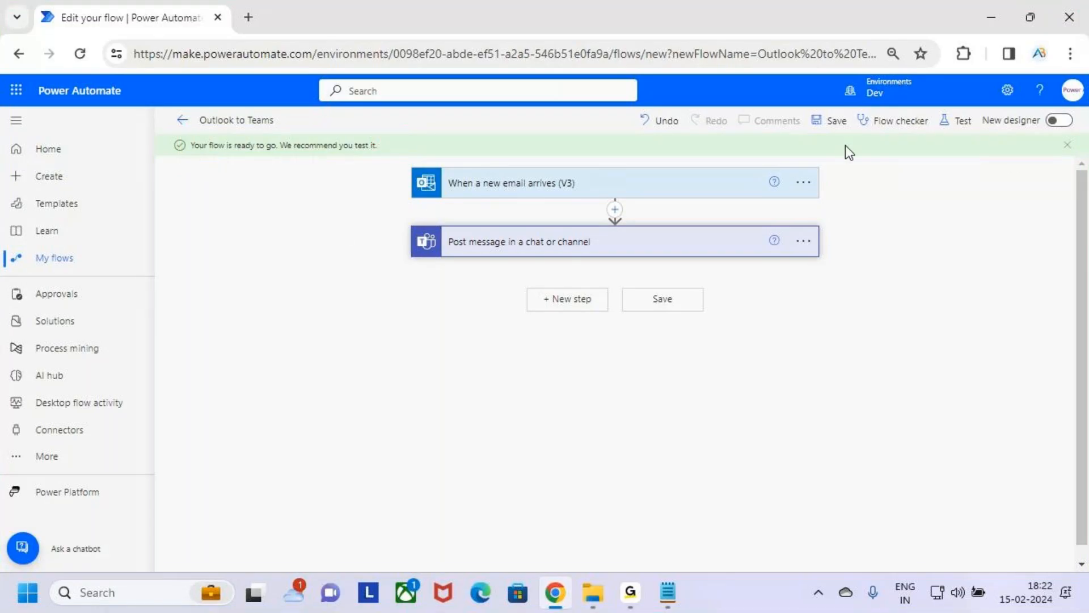
Step: Mark the Test command with the screen pen, clear the drawing and start a manual test of the flow
key("ctrl+2")
mouse_move(929, 108)
left_mouse_down()
mouse_move(982, 136)
mouse_move(962, 126)
mouse_move(982, 84)
left_mouse_up()
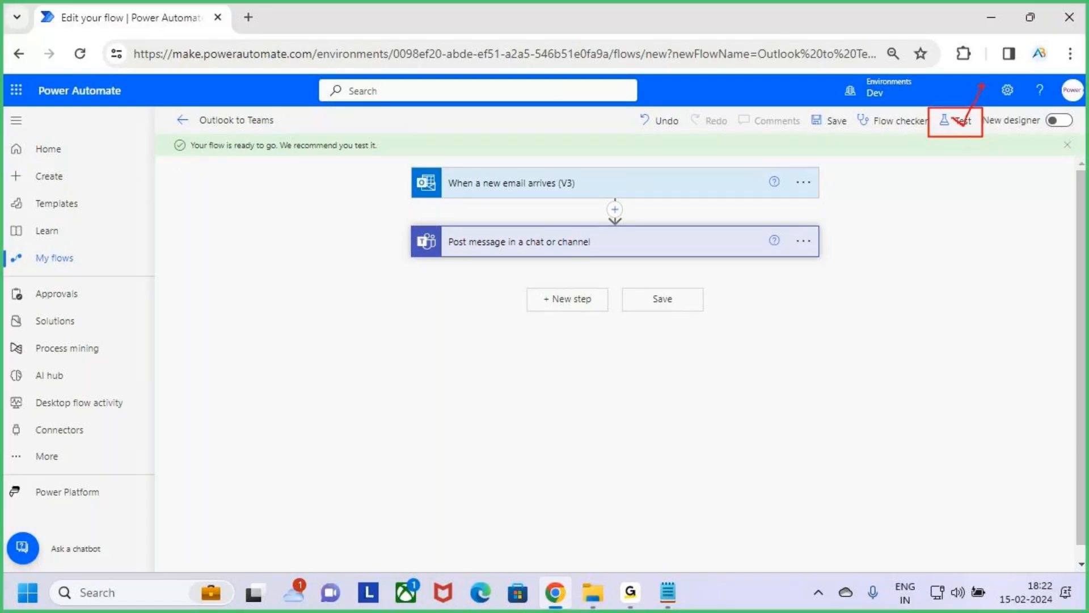
key("Escape")
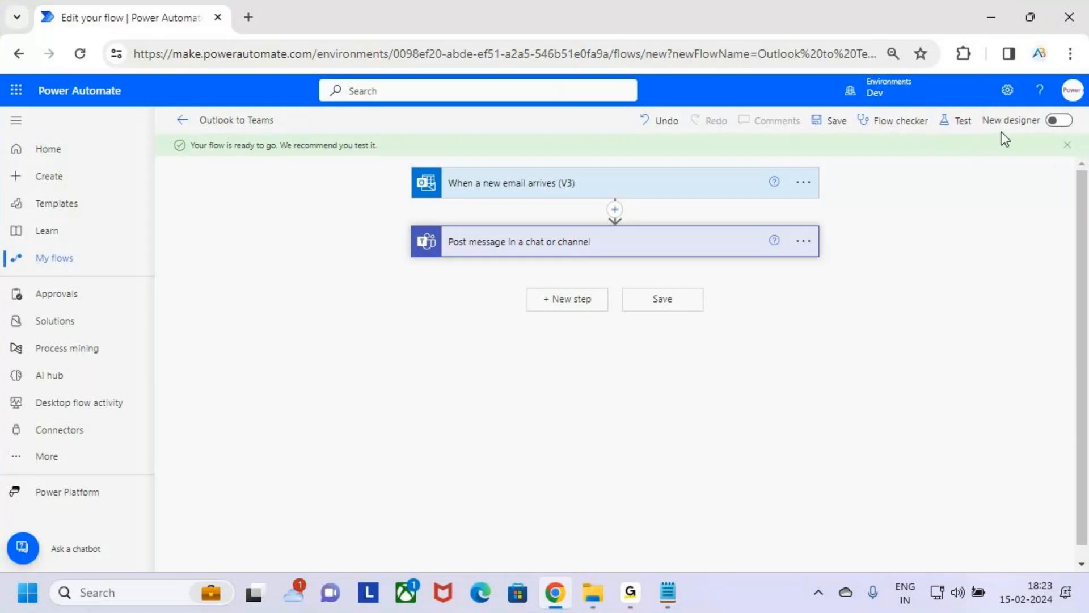
left_click(959, 124)
left_click(885, 169)
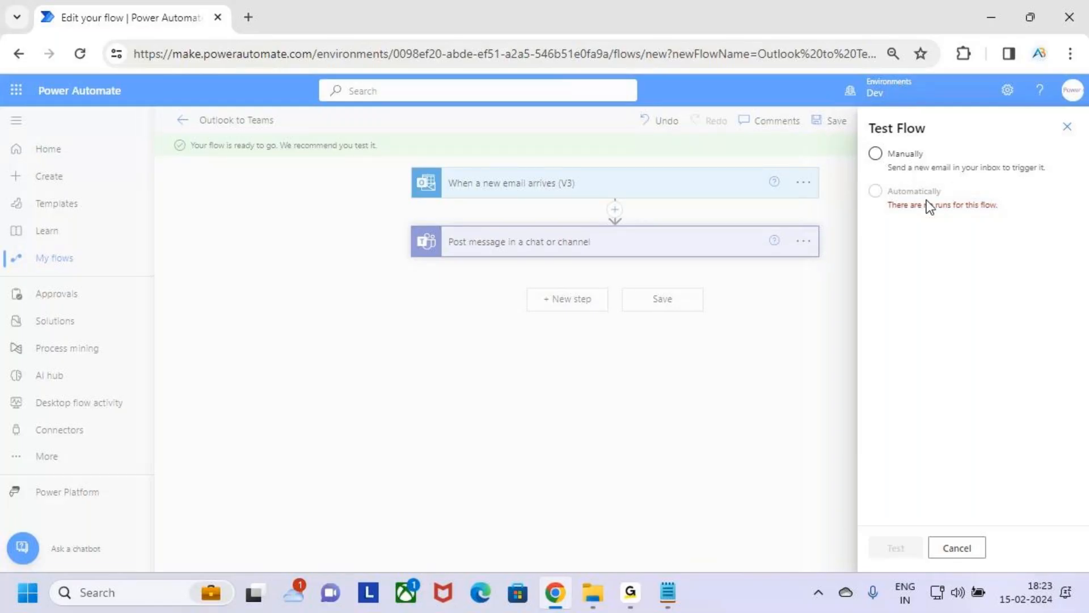
left_click(905, 166)
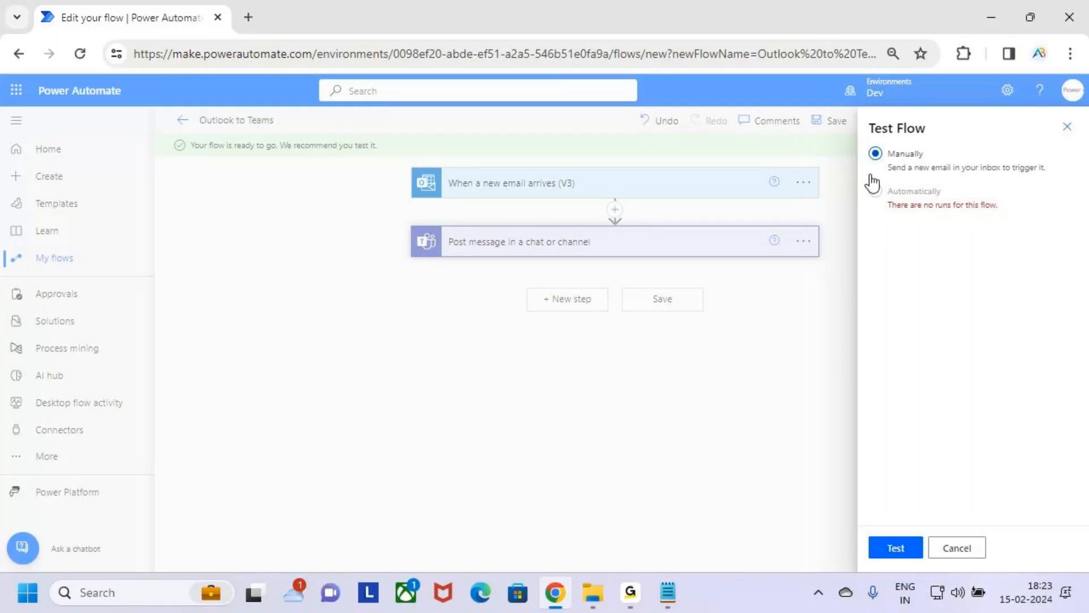
left_click(904, 548)
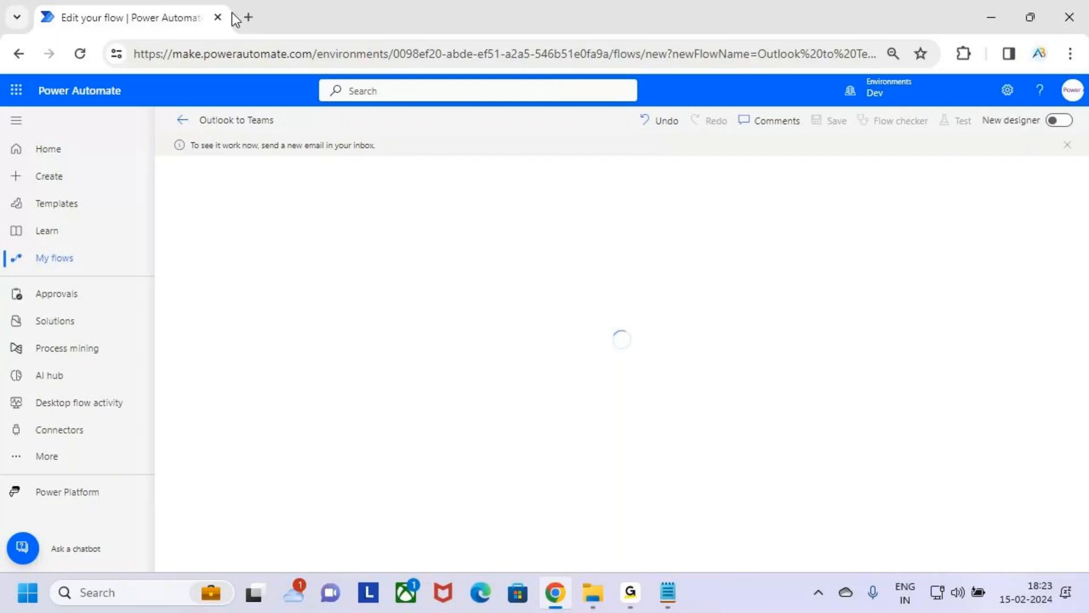
Step: Switch to Gmail in a new browser tab and start a new email in the full-screen compose window
left_click(245, 18)
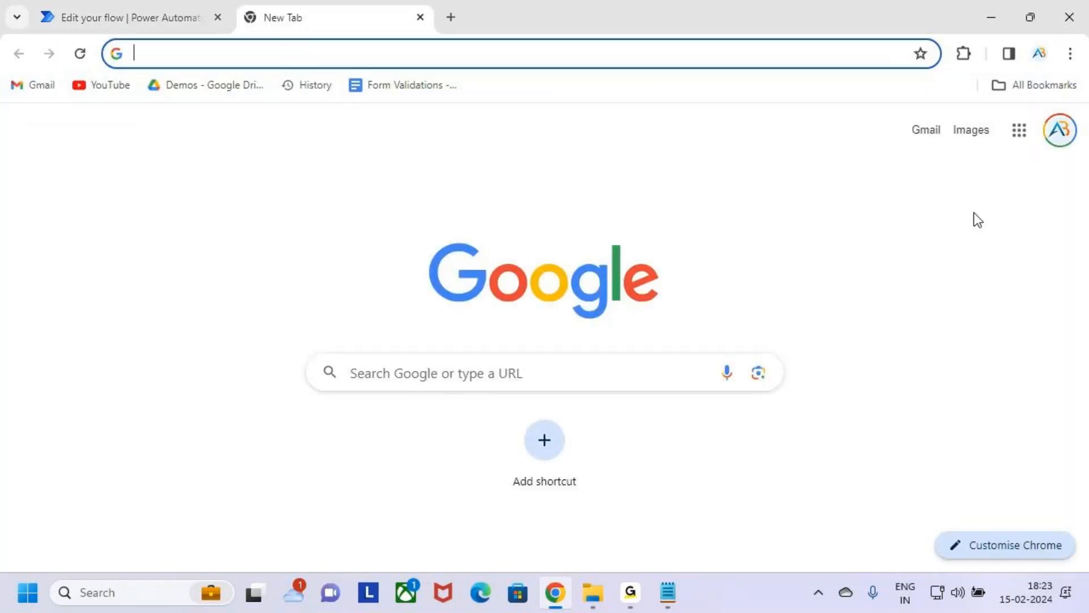
left_click(936, 137)
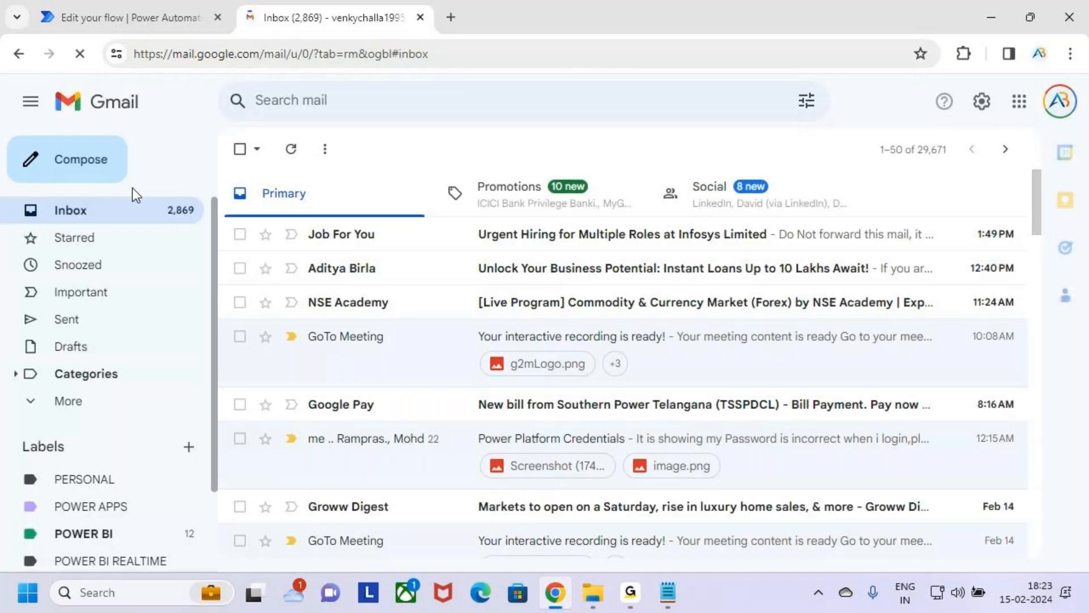
left_click(112, 170)
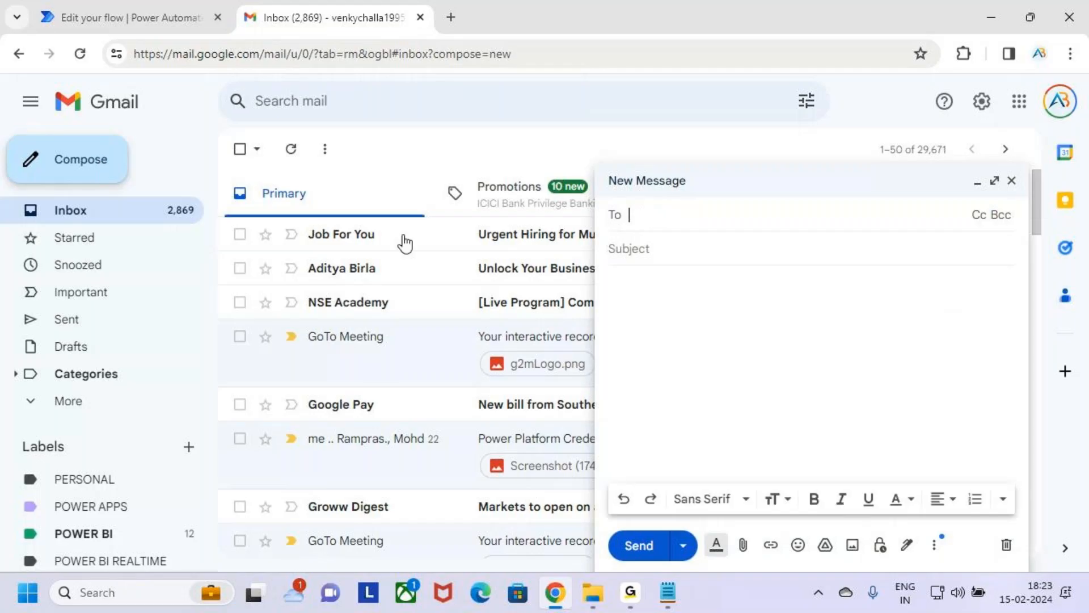
left_click(995, 181)
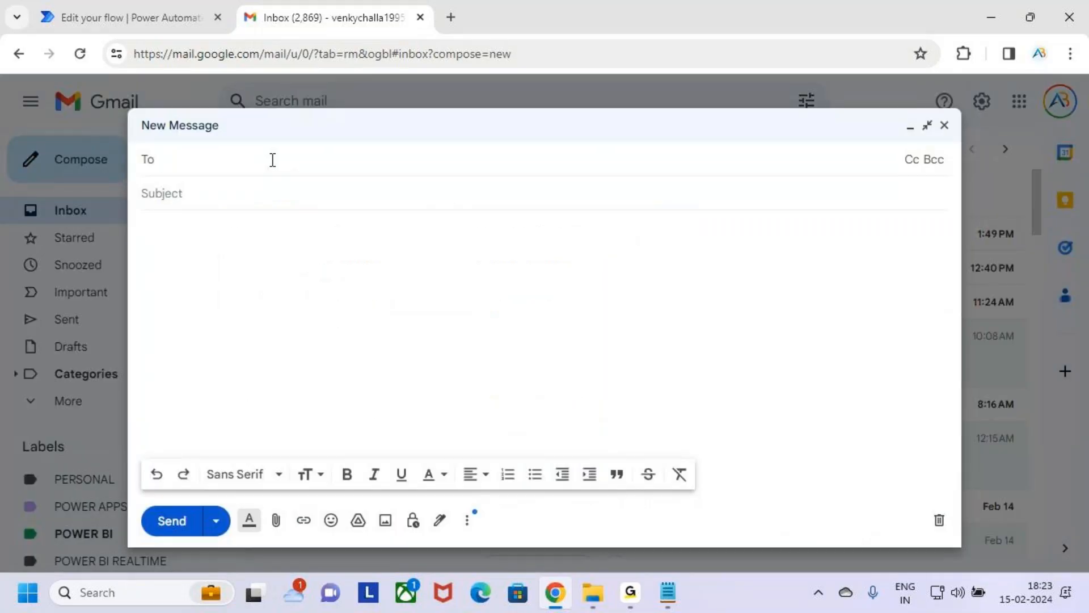
Step: Address the email to the flow account's address and check it against the account signed in to Power Automate
type("user")
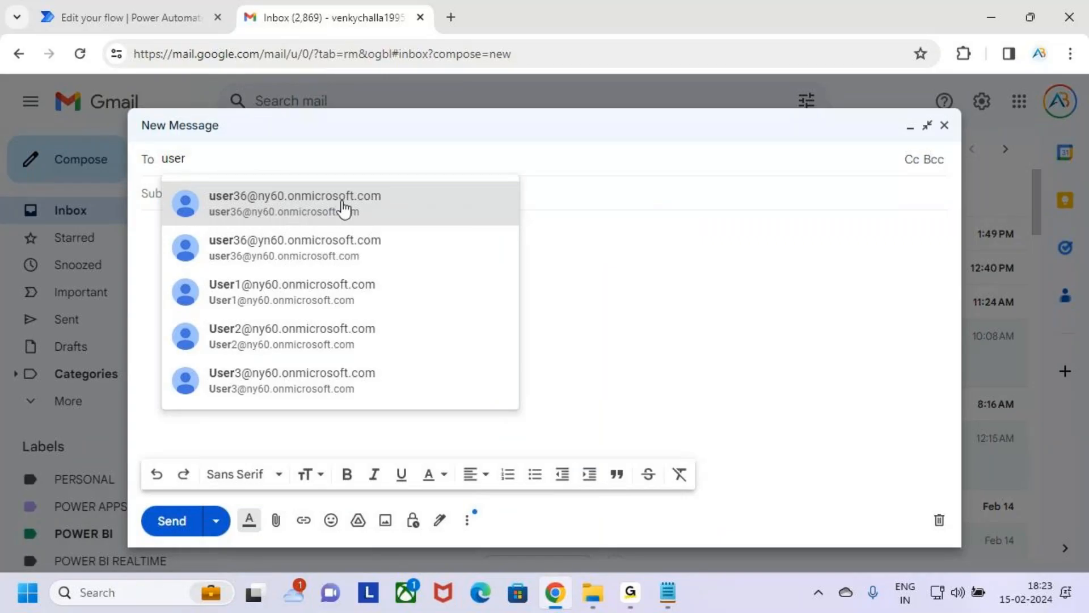
mouse_move(343, 208)
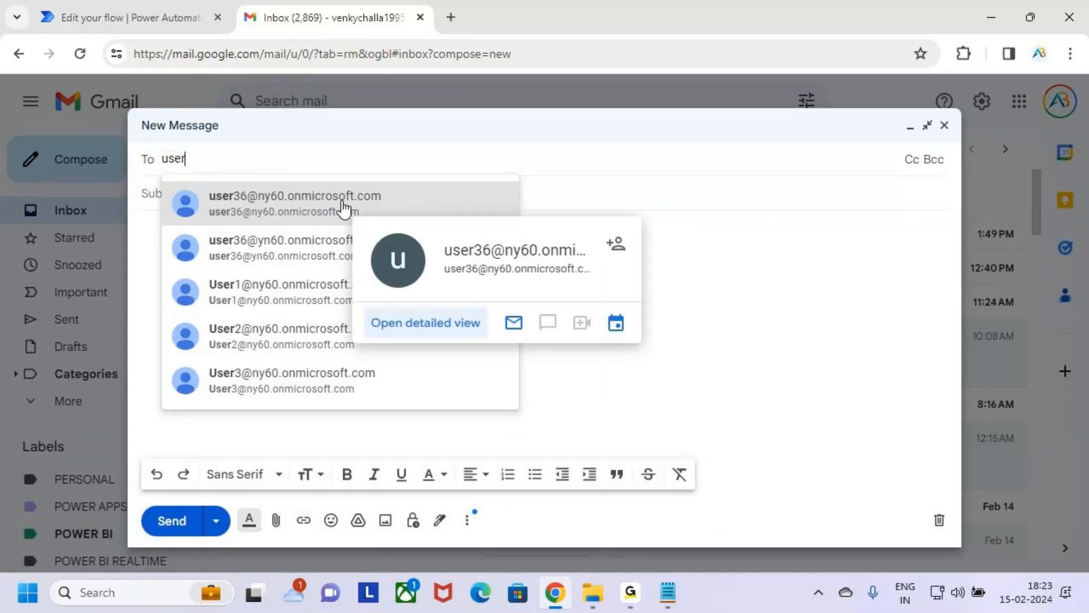
left_click(310, 208)
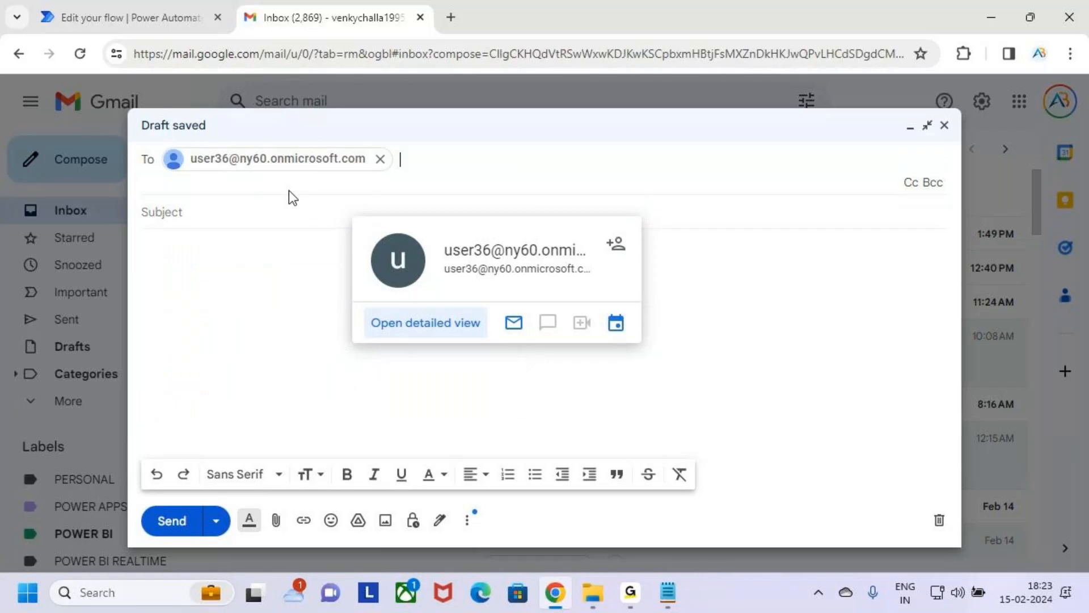
left_click(131, 17)
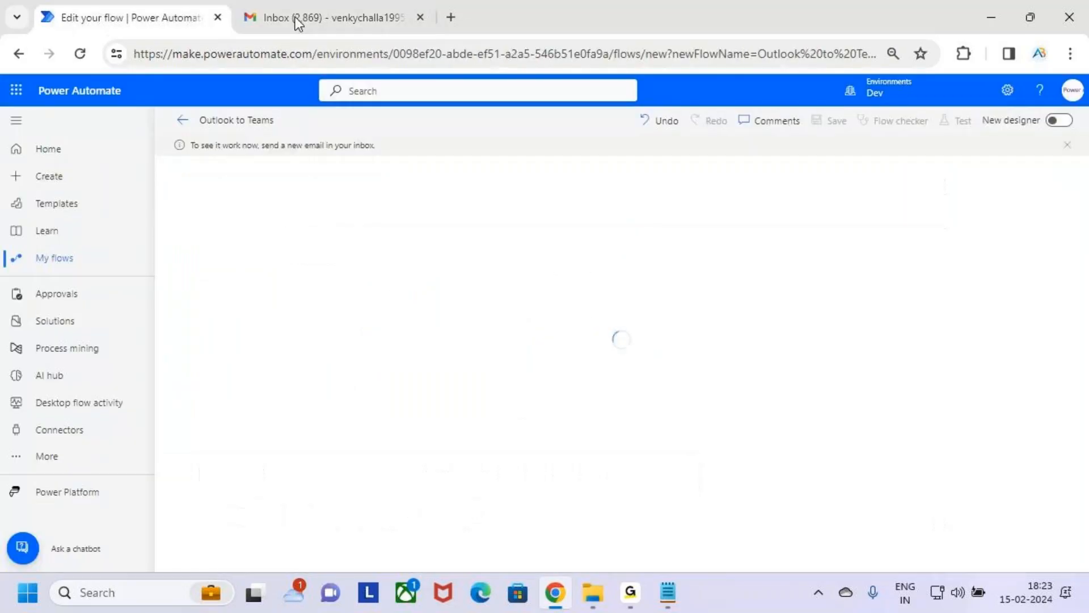
left_click(1078, 91)
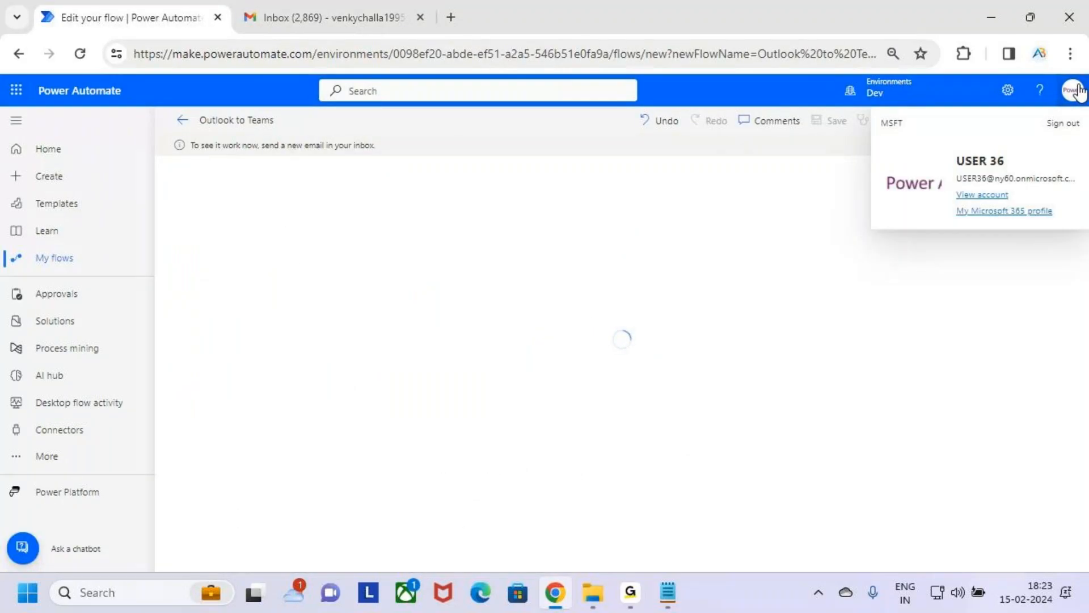
left_click(574, 452)
left_click(267, 22)
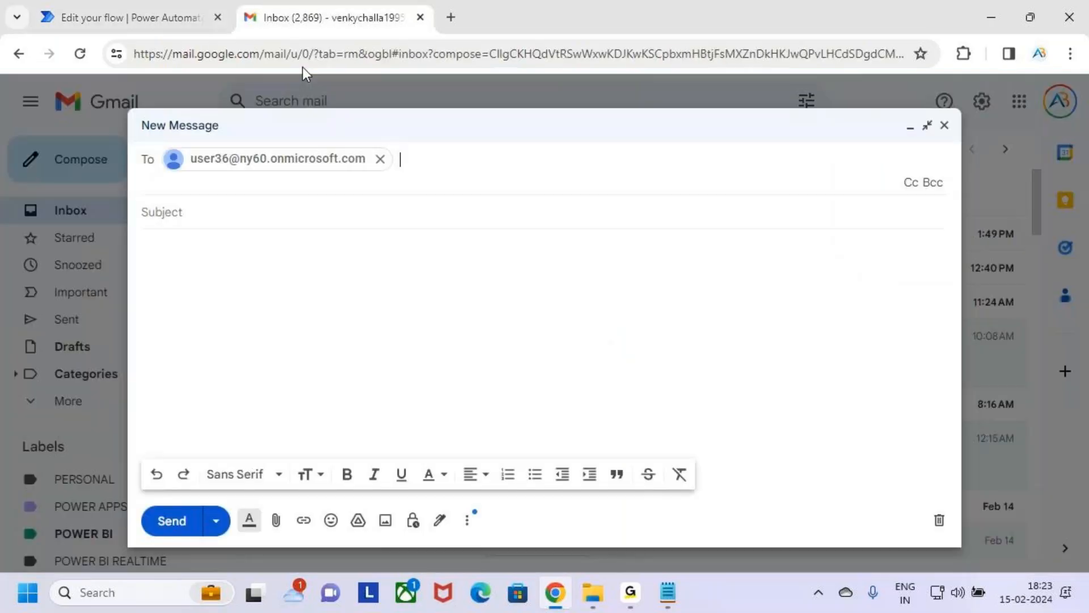
Step: Set the email subject to "Test the Power Automate Flows"
left_click(265, 212)
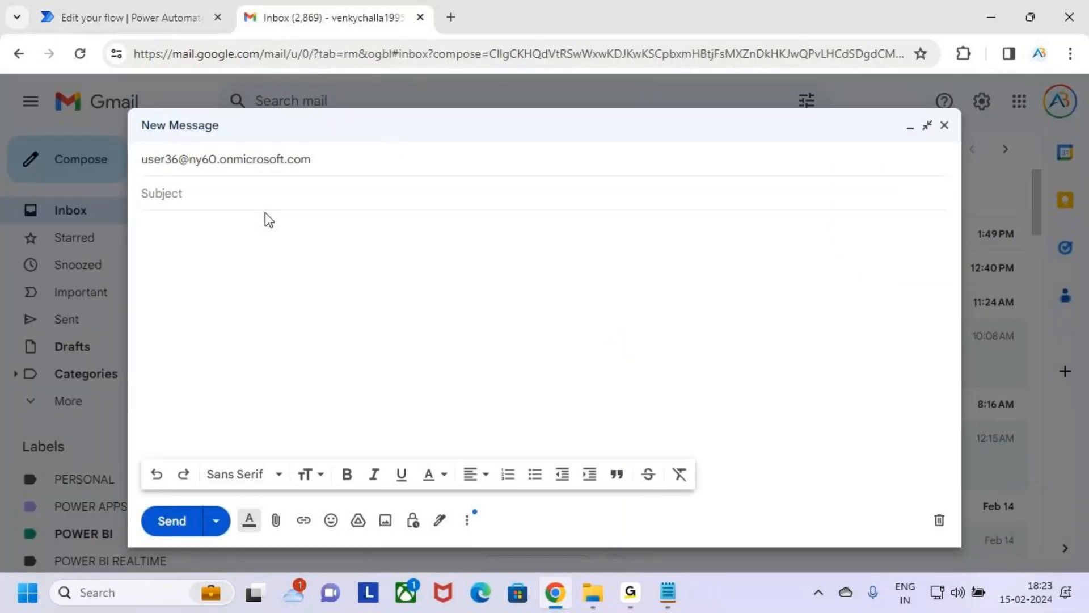
type("Test the Power Automate Flows")
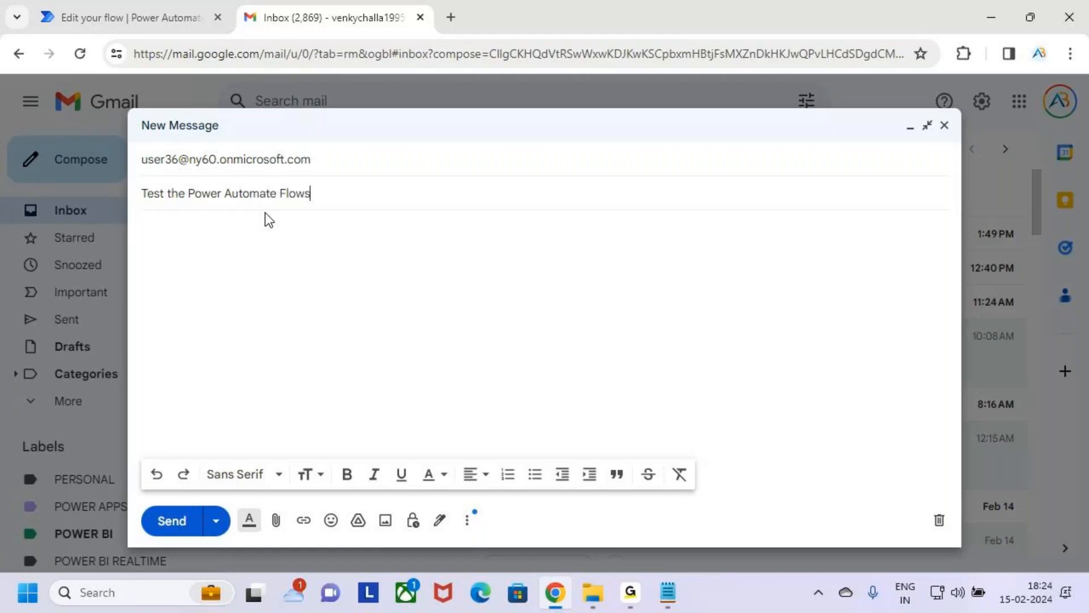
Step: Start the email body with the greeting "Hii" and the recipient's first name, followed by a blank line
left_click(263, 217)
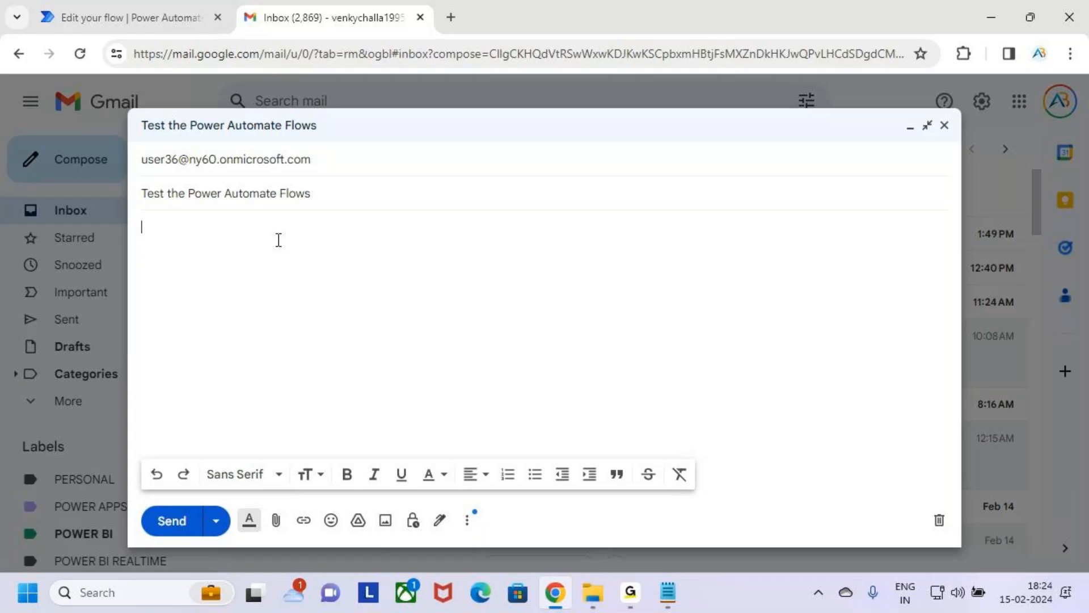
type("Hii A")
key("BackSpace")
left_click(633, 600)
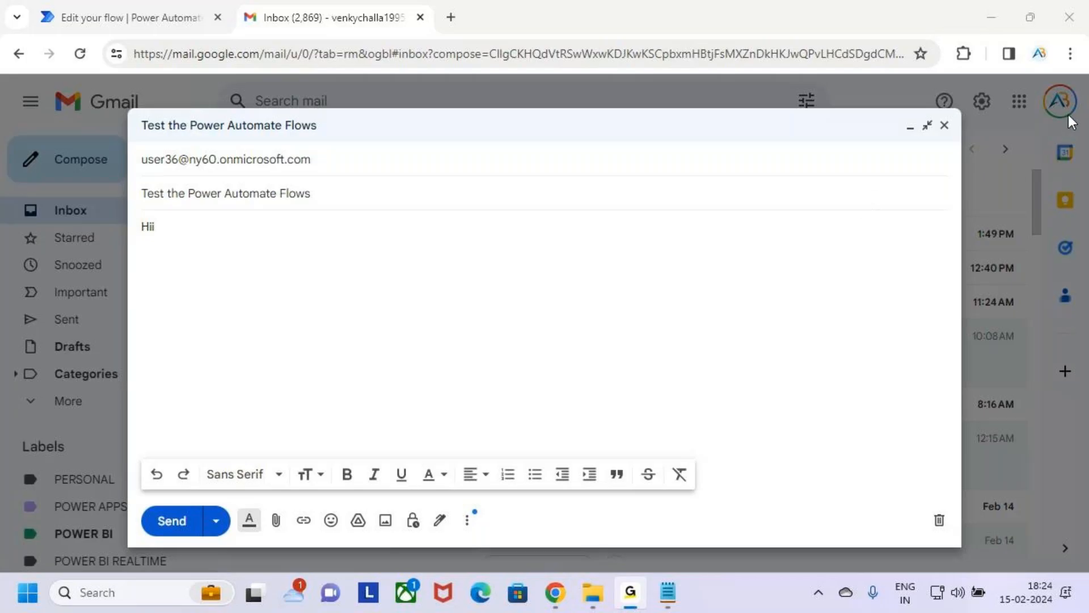
left_click(225, 246)
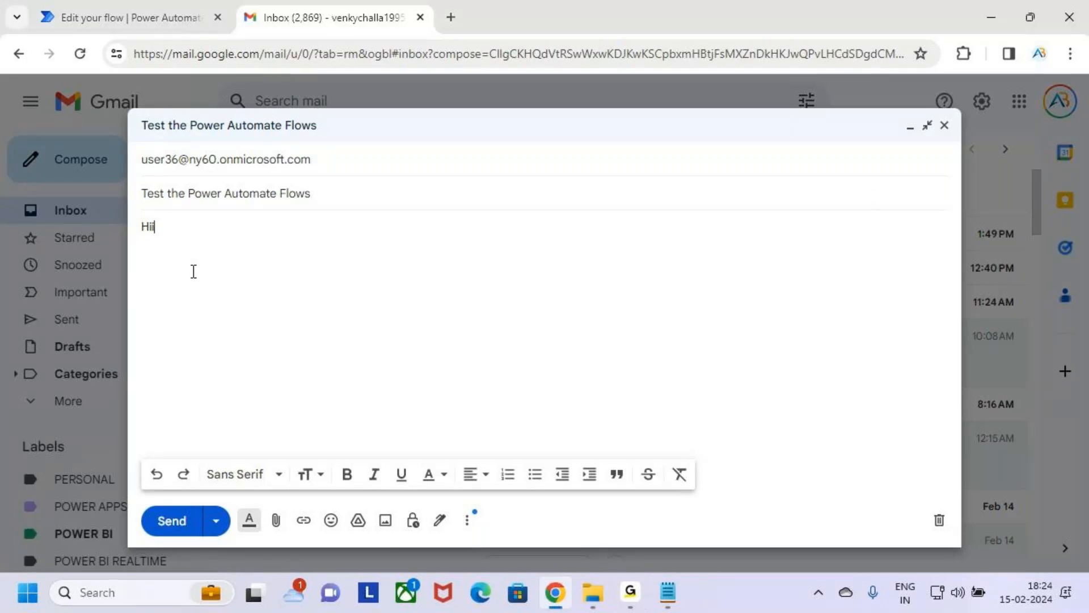
type("Ari=vindh")
left_click_drag(205, 227, 174, 230)
key("BackSpace")
type("vind")
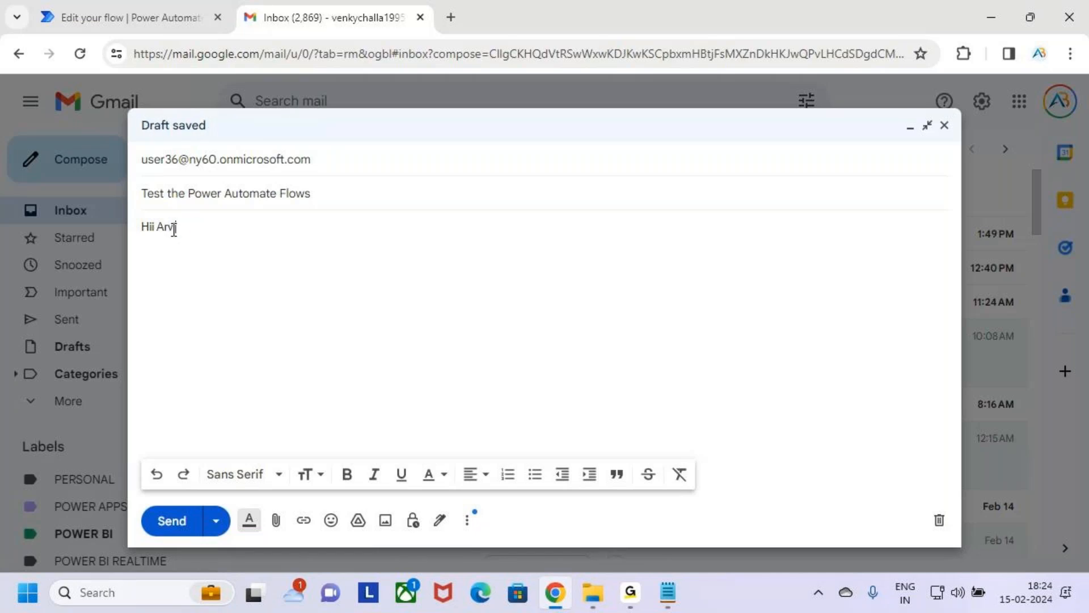
key("BackSpace")
type("dh")
key("Return")
key("Return")
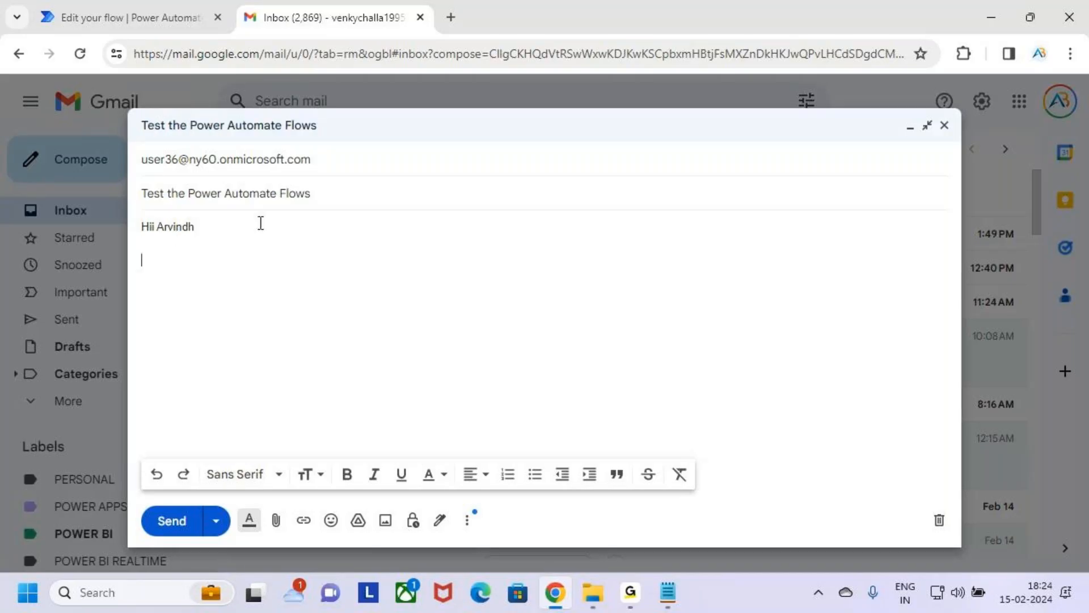
Step: Copy the subject text "Test the Power Automate Flows" into the email body below the greeting
left_click_drag(328, 193, 122, 197)
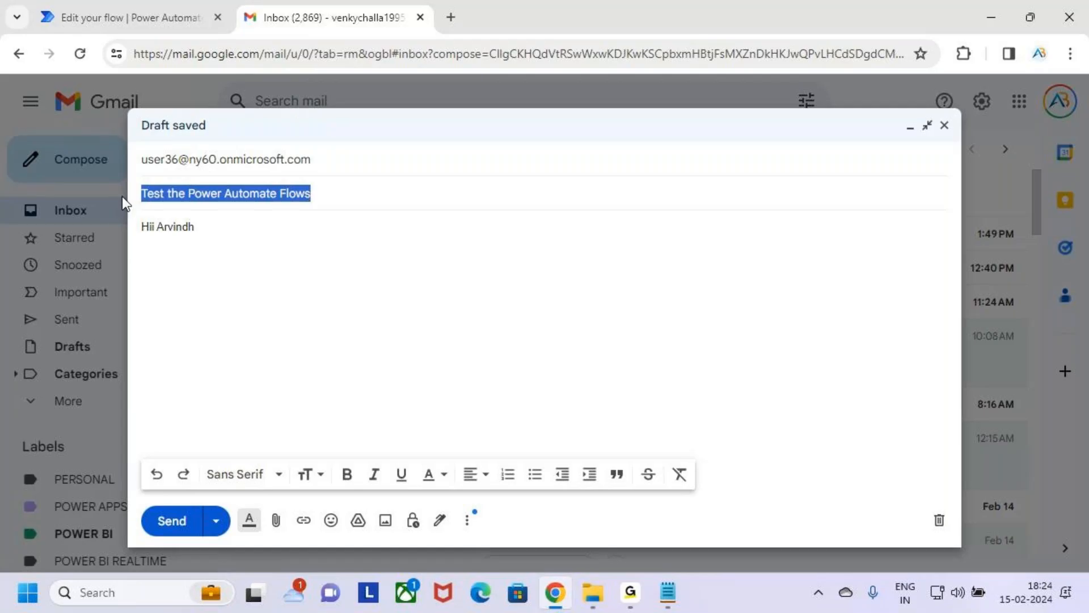
left_click(211, 285)
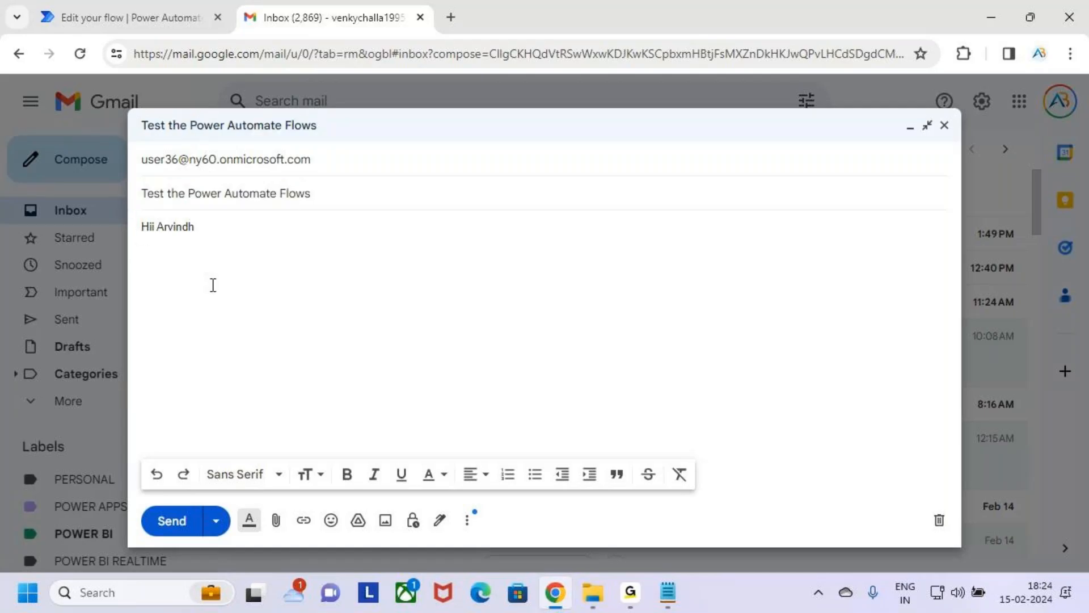
type("Test the Power Automate Flows")
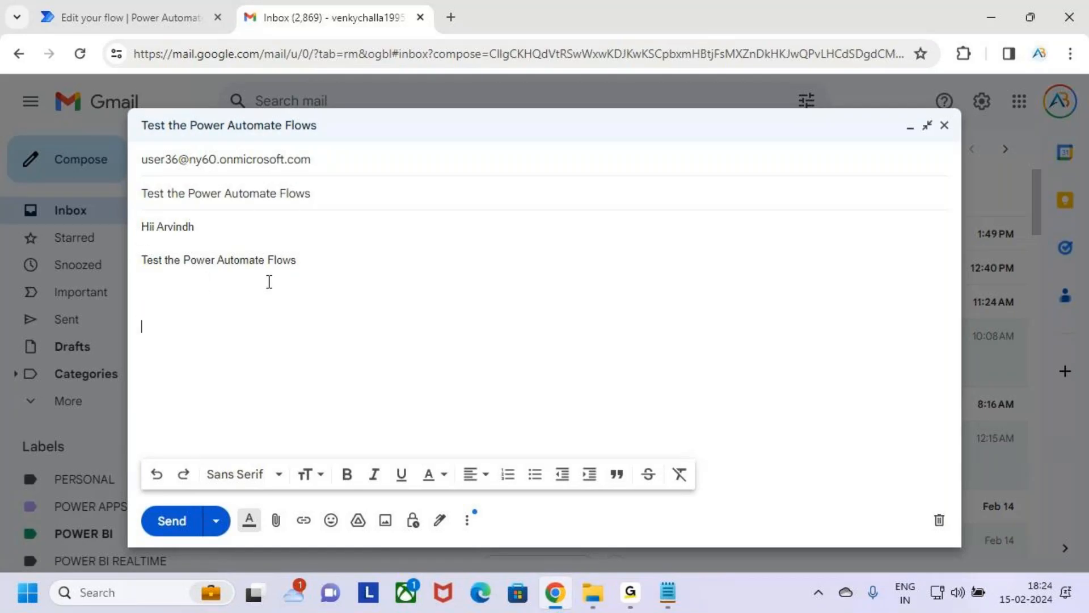
Step: Close the email body with "Thanks" and the sender's full name, and highlight the whole message for review
type("Thane")
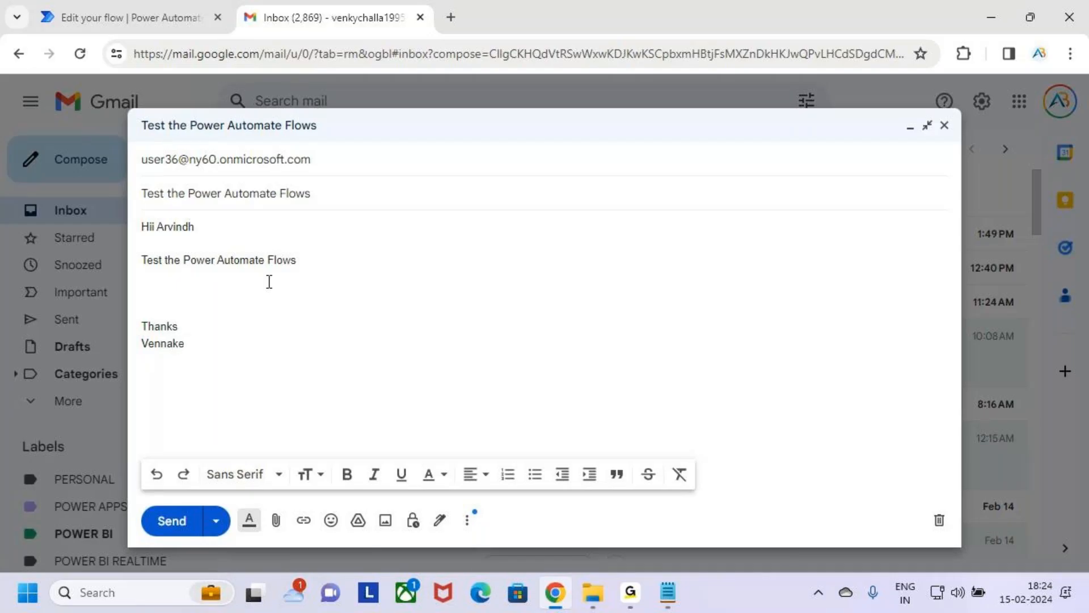
type("nkyatesarlu Chlla")
left_click_drag(284, 350, 134, 233)
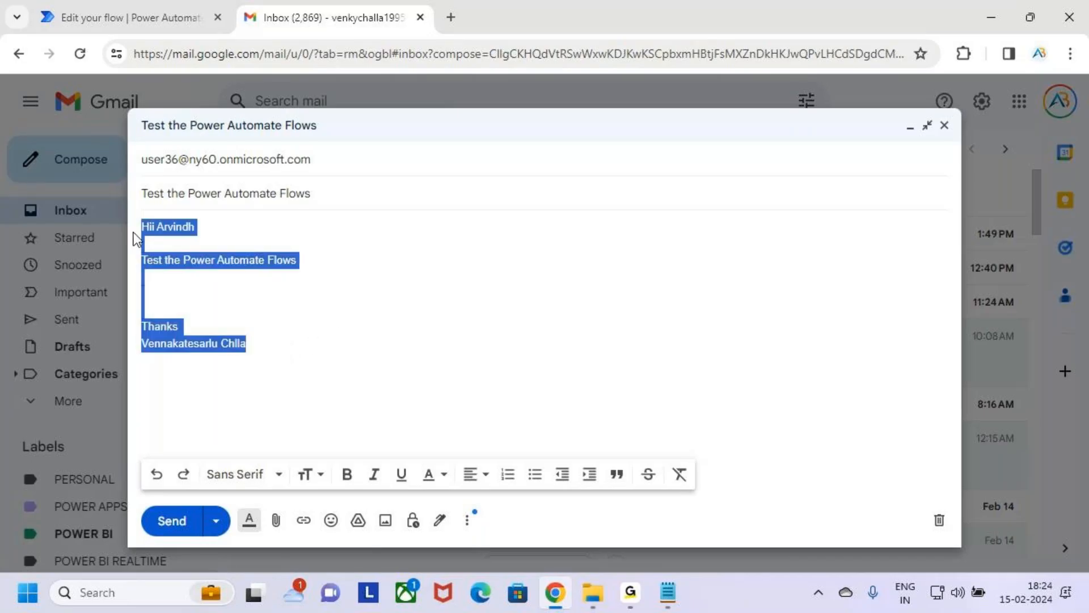
left_click(312, 388)
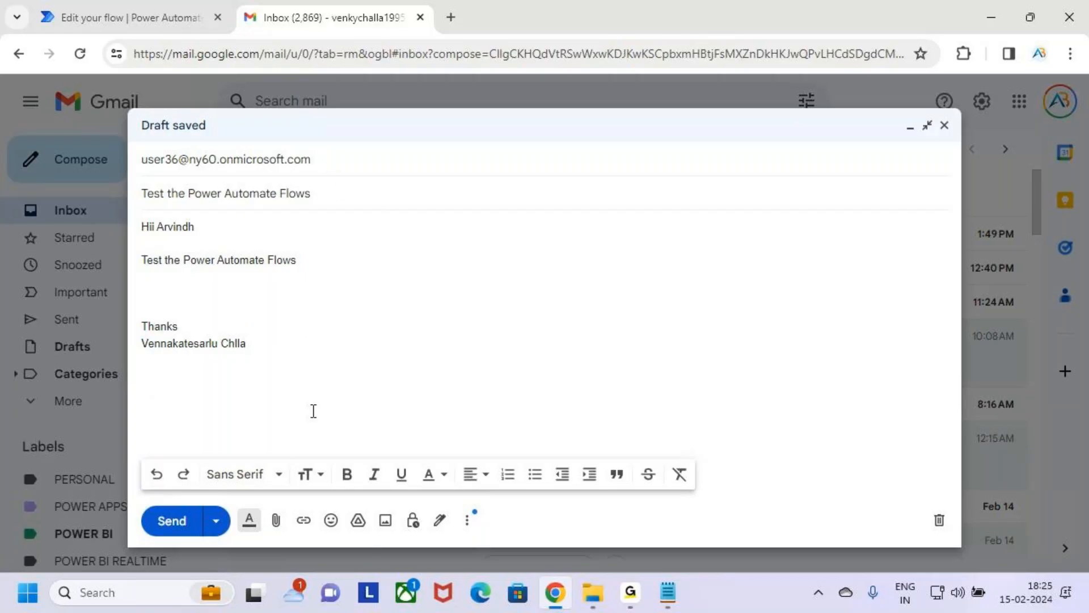
Step: Box the Send command with the screen pen, clear the drawing and send the email
left_click(161, 518)
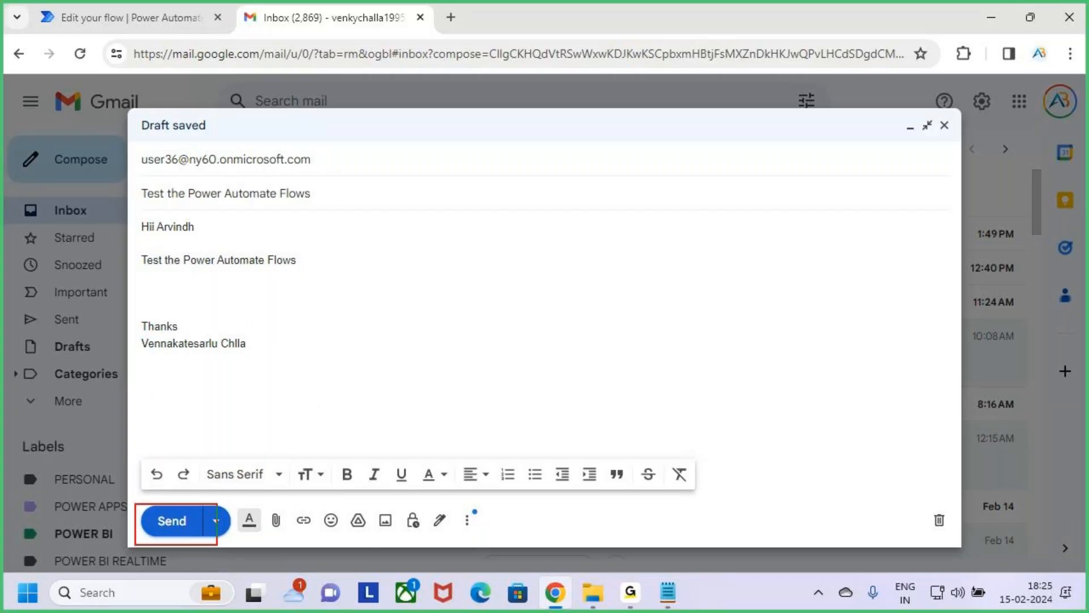
left_click(439, 281)
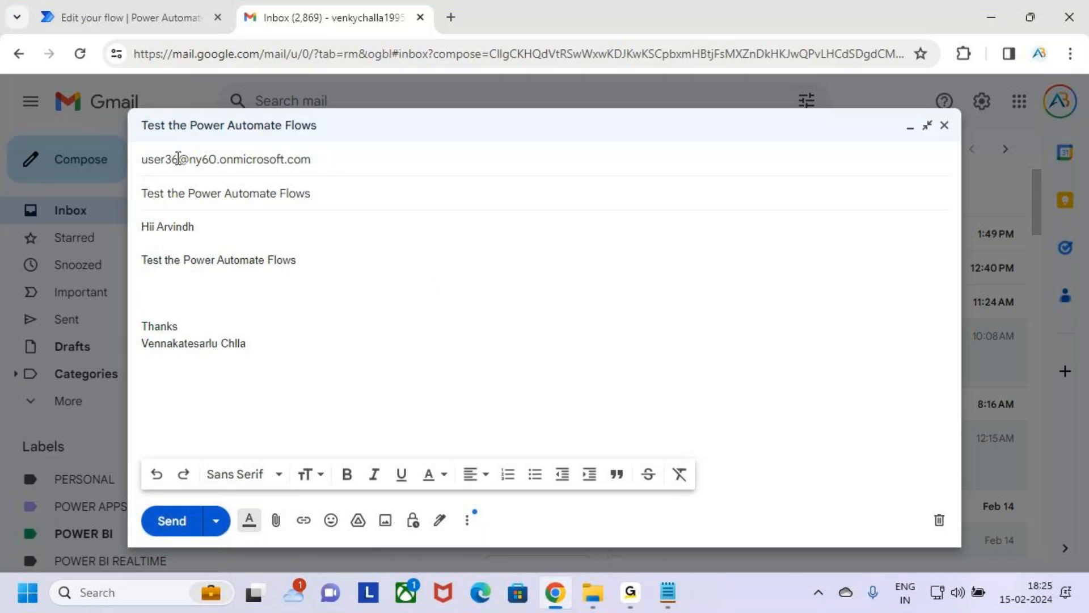
left_click(172, 521)
Step: Switch to Power Automate and open the flow account's Outlook mailbox from the Microsoft 365 apps in a new browser tab
left_click(130, 17)
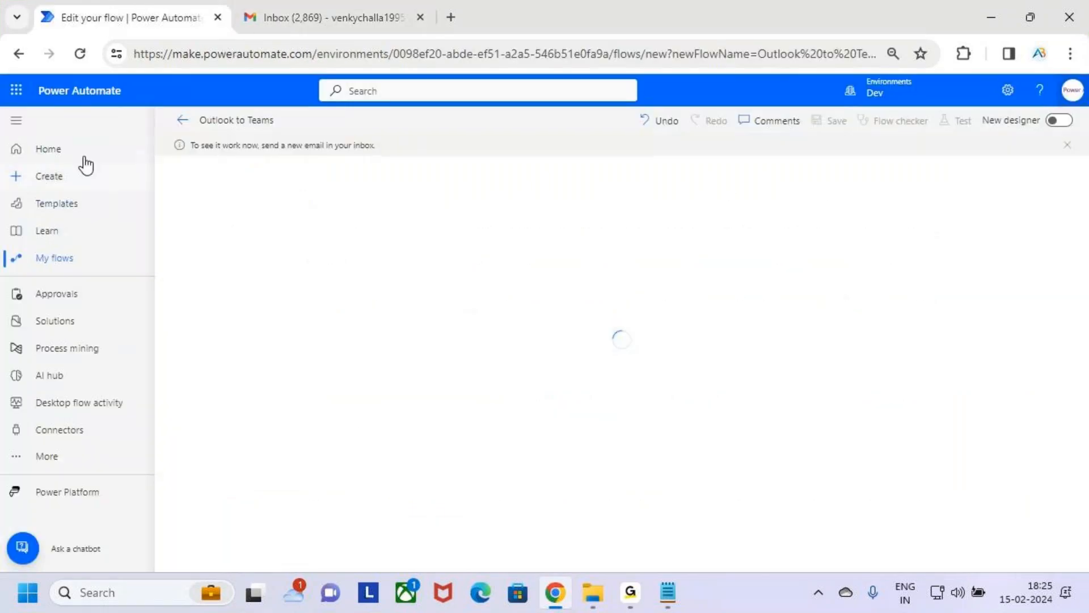
left_click(17, 91)
left_click(46, 170)
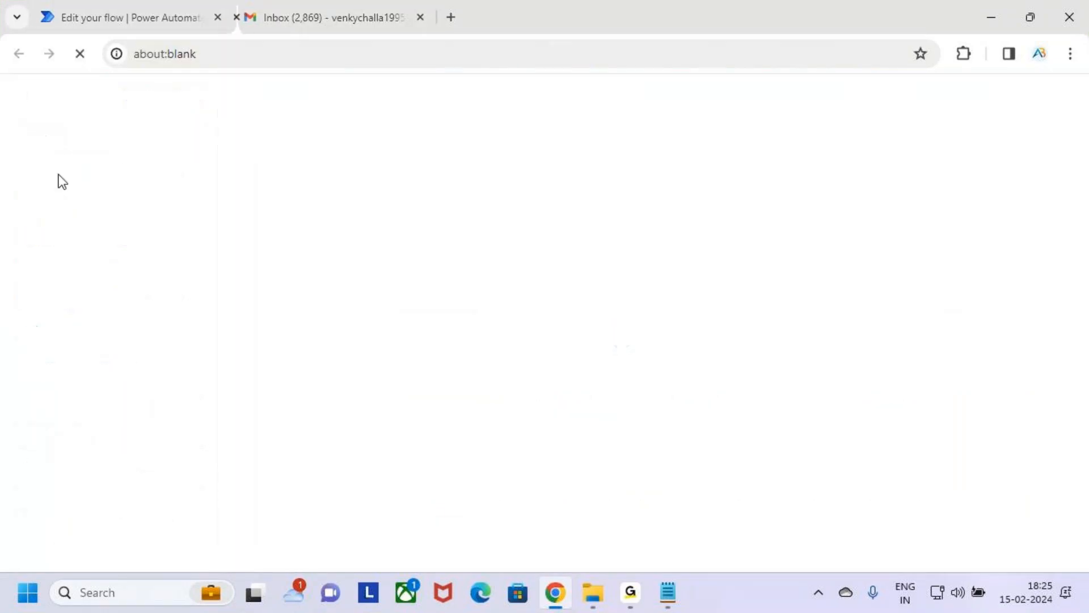
left_click(137, 5)
left_click(17, 91)
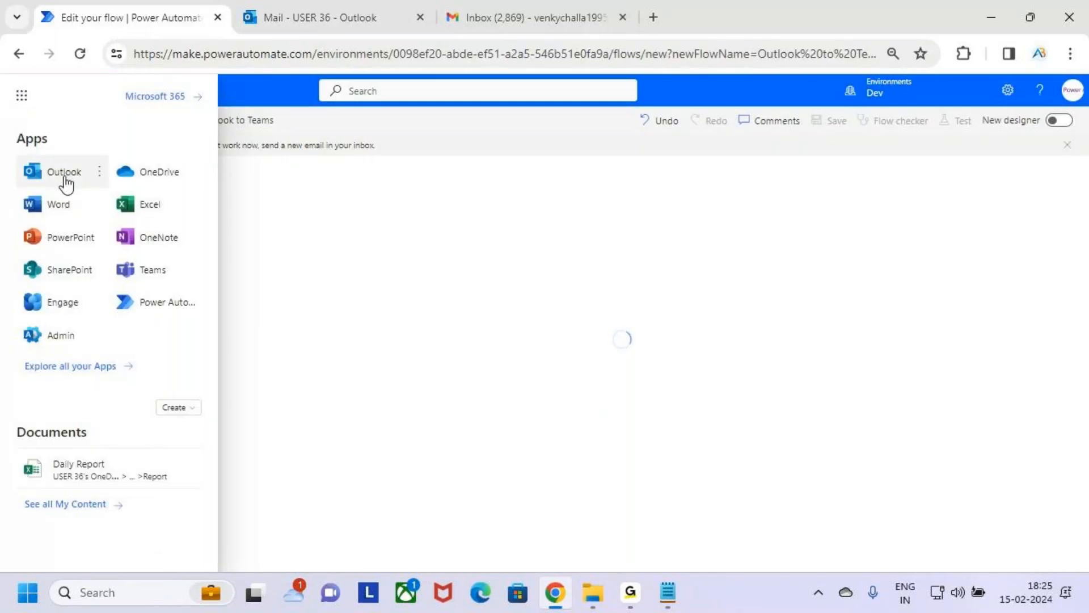
left_click(375, 8)
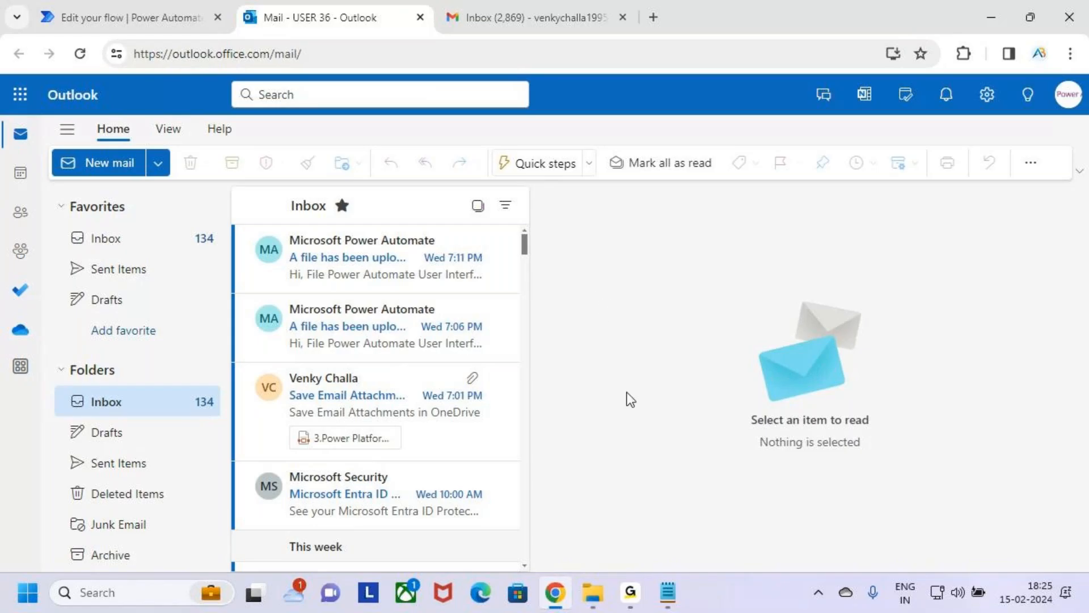
Step: Check the flow test page, return to the Outlook inbox, underline the new email's received time and clear the drawing
left_click(40, 3)
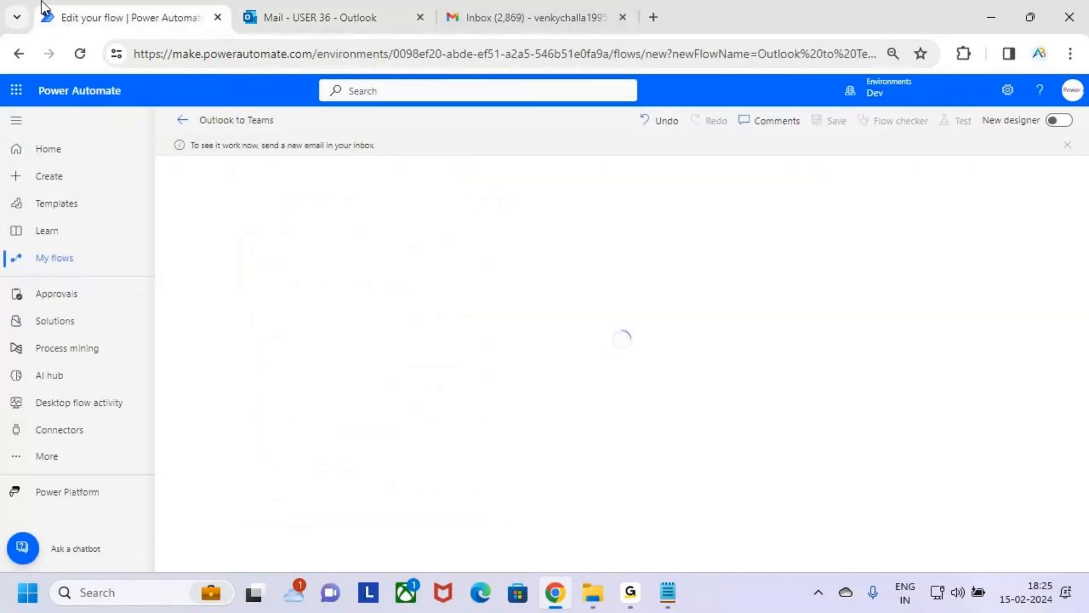
left_click(319, 3)
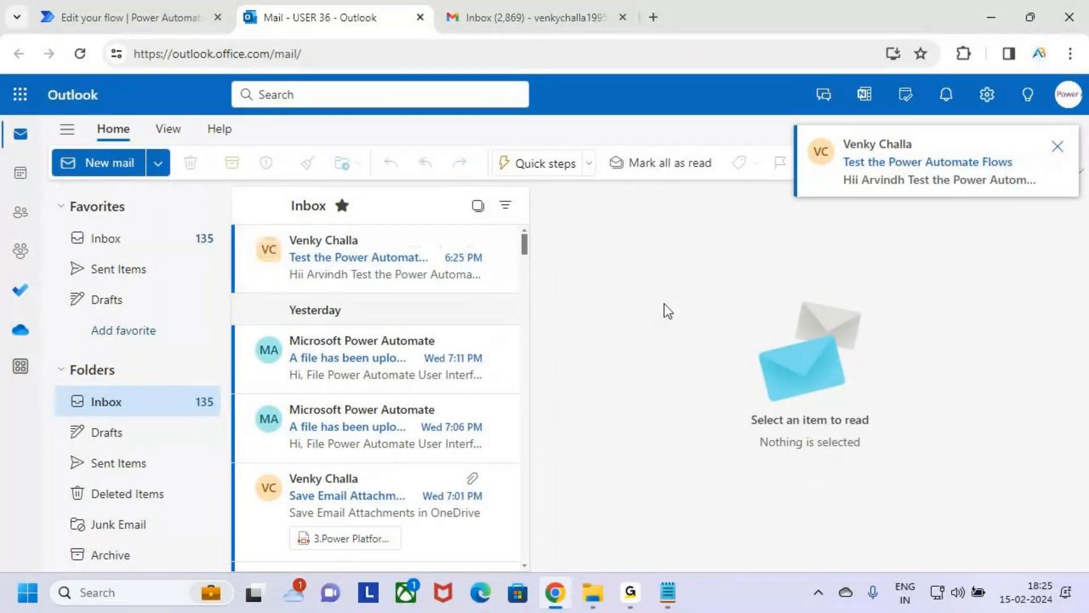
key("ctrl+2")
left_click_drag(437, 268, 486, 267)
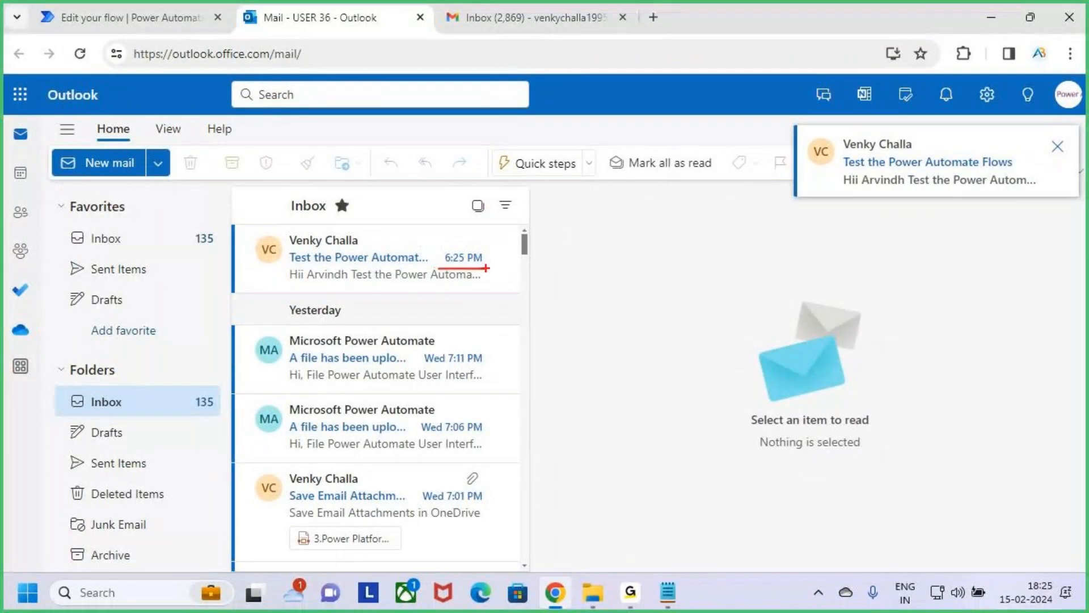
key("Escape")
Step: Open the new email in the Outlook inbox, box its message text and subject with the screen pen and clear the drawing
left_click(377, 264)
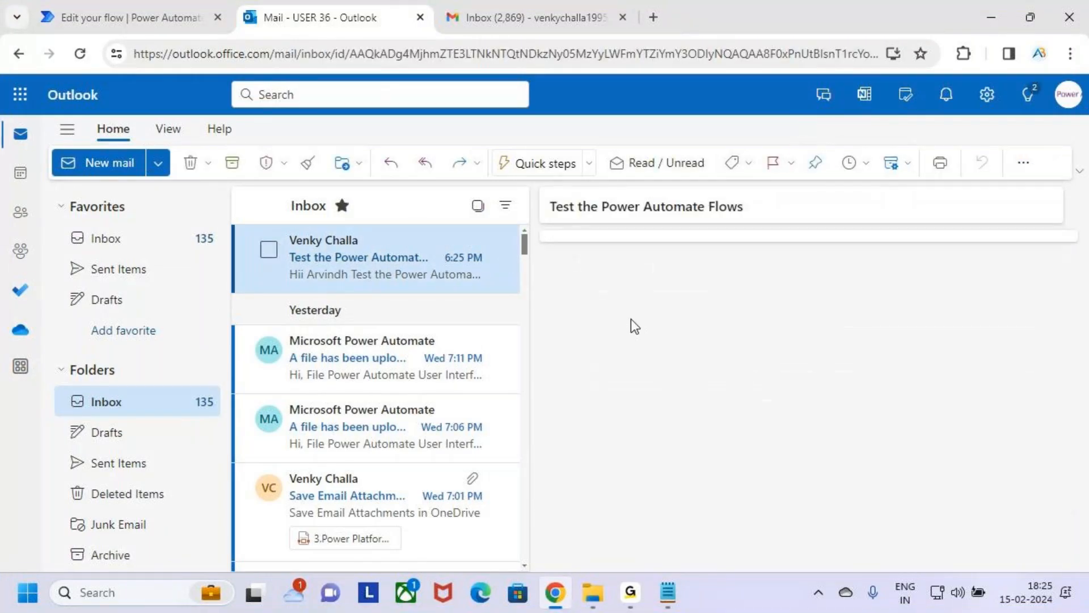
key("ctrl+2")
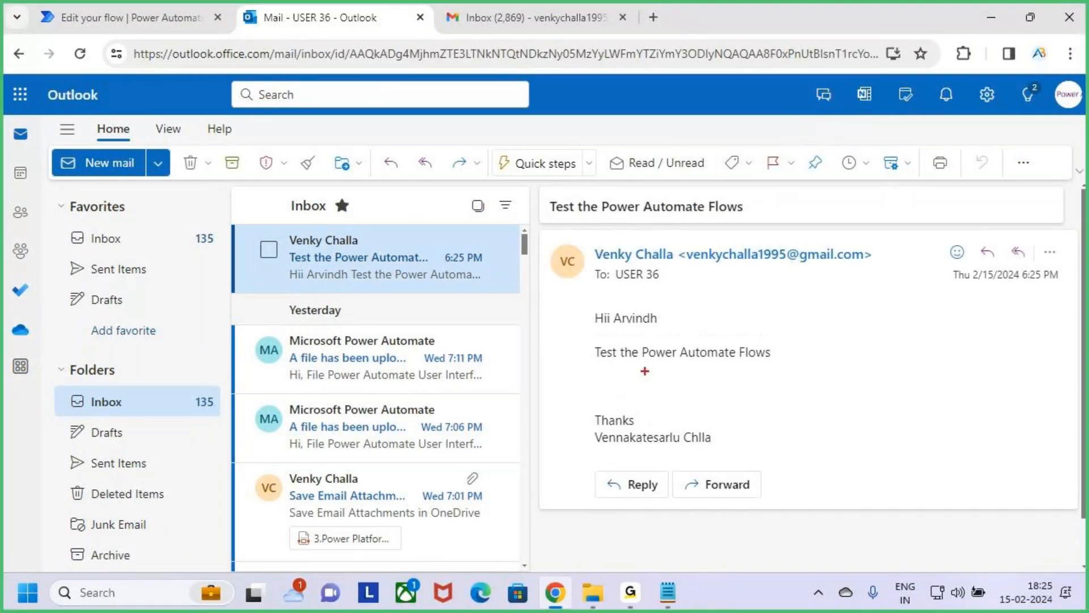
mouse_move(581, 306)
left_mouse_down()
mouse_move(811, 379)
mouse_move(825, 378)
mouse_move(890, 313)
left_mouse_up()
left_click_drag(543, 196, 769, 227)
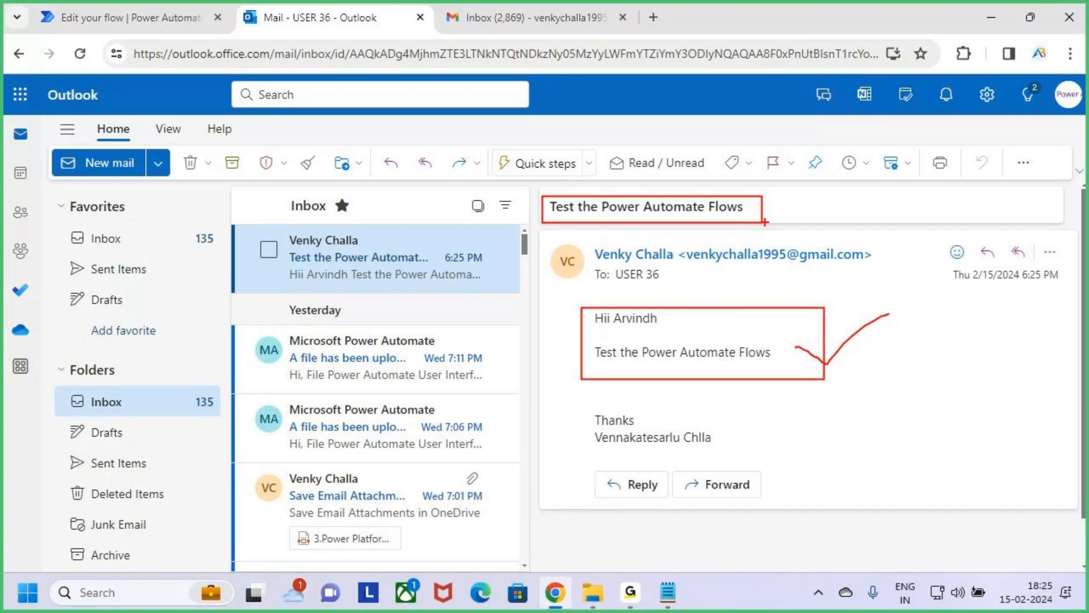
key("Escape")
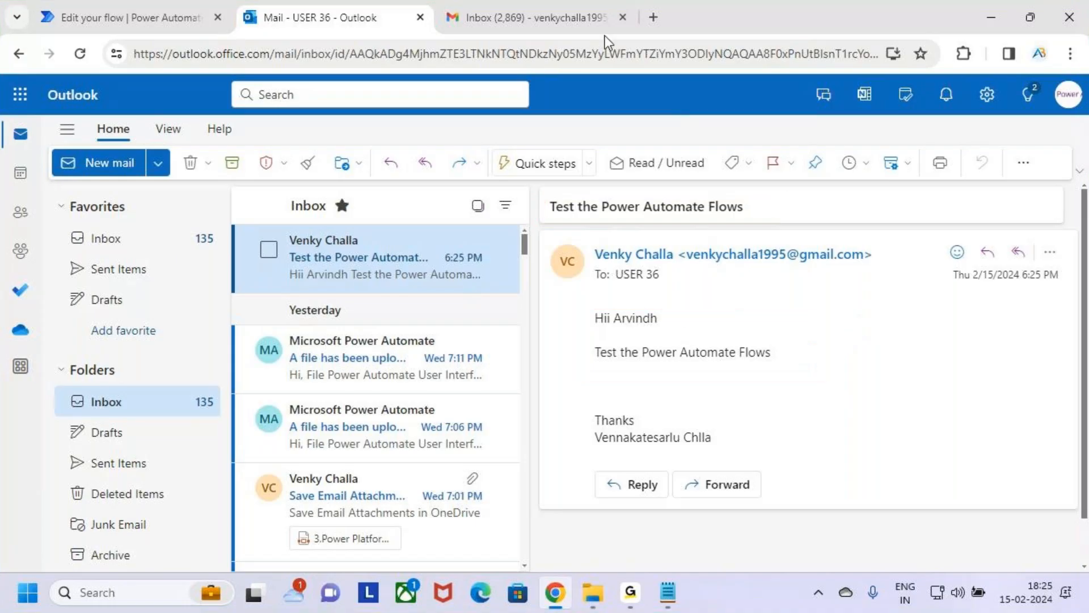
Step: Switch to Power Automate, mark the flow run's notification with the screen pen and clear the drawing
left_click(116, 3)
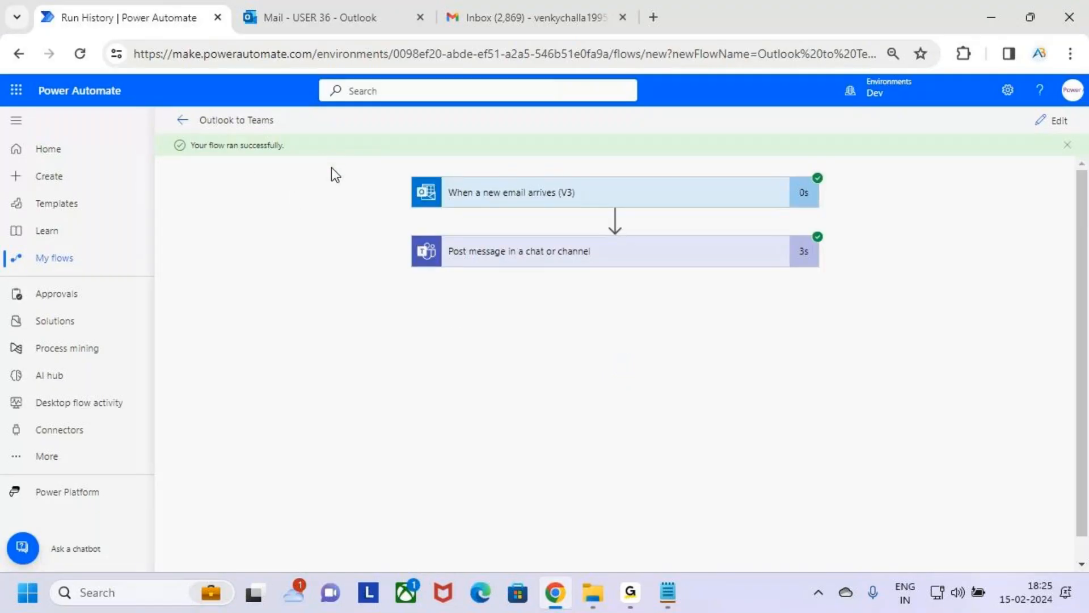
key("ctrl+2")
mouse_move(181, 130)
left_mouse_down()
mouse_move(286, 169)
mouse_move(310, 163)
mouse_move(335, 122)
left_mouse_up()
key("Escape")
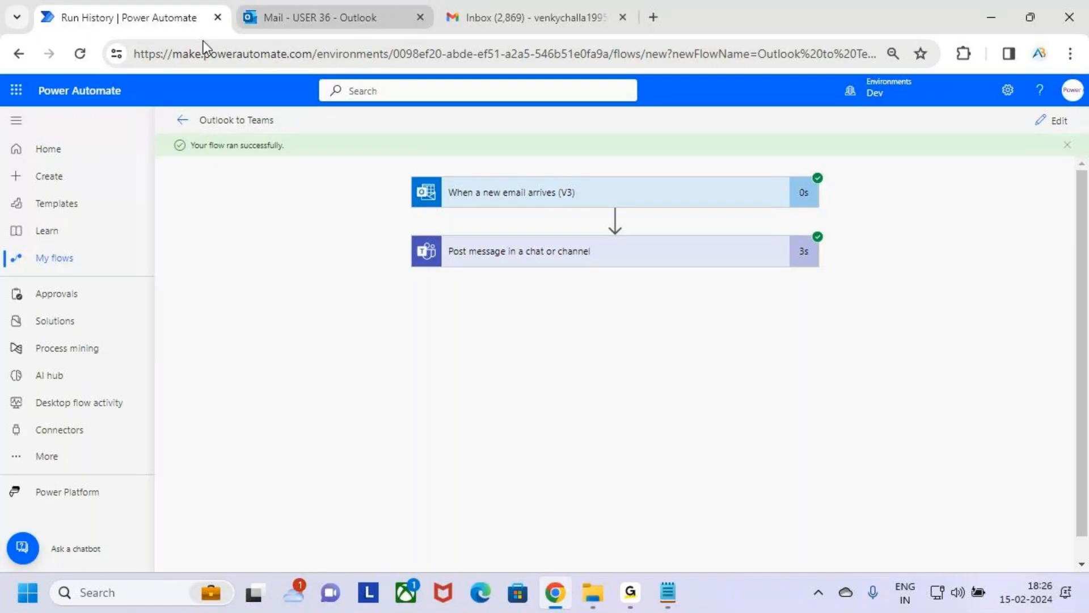
Step: Mark the app launcher with the screen pen, clear the drawing and show the list of Microsoft 365 apps
key("ctrl+2")
left_click_drag(4, 71, 38, 112)
key("Escape")
left_click(17, 91)
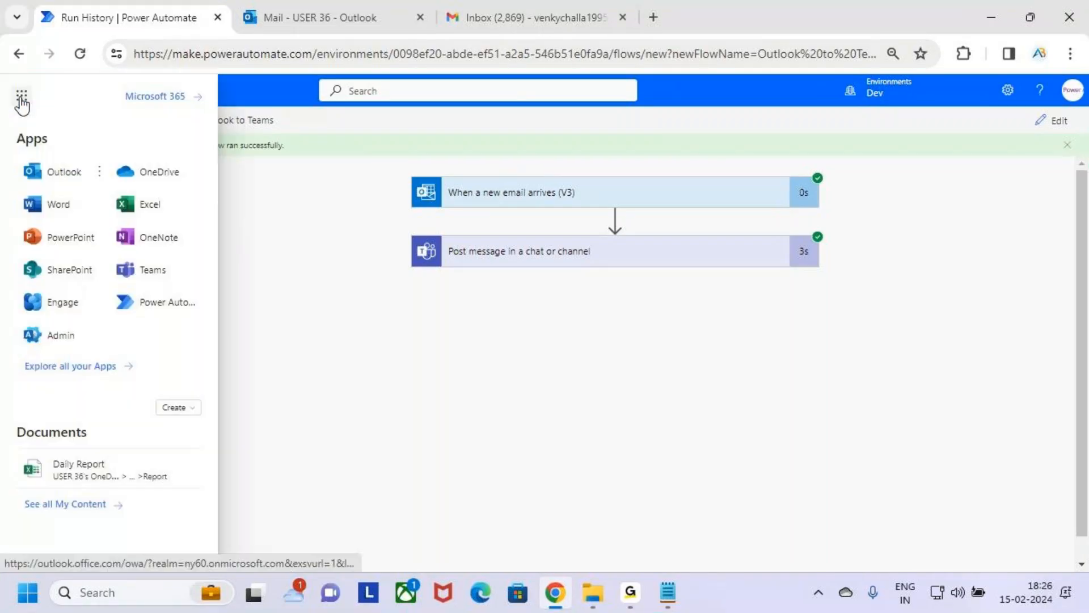
Step: Box Teams in the app list, clear the drawing and open Teams with the flow's signed-in account
key("ctrl+2")
mouse_move(109, 254)
left_mouse_down()
mouse_move(165, 287)
mouse_move(192, 286)
left_mouse_up()
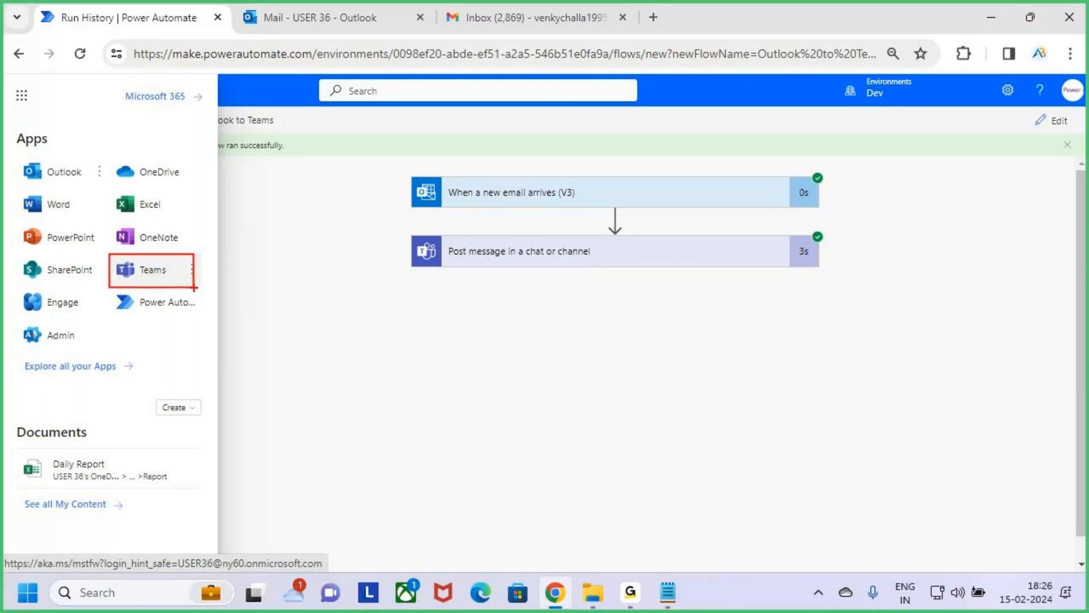
key("Escape")
left_click(154, 273)
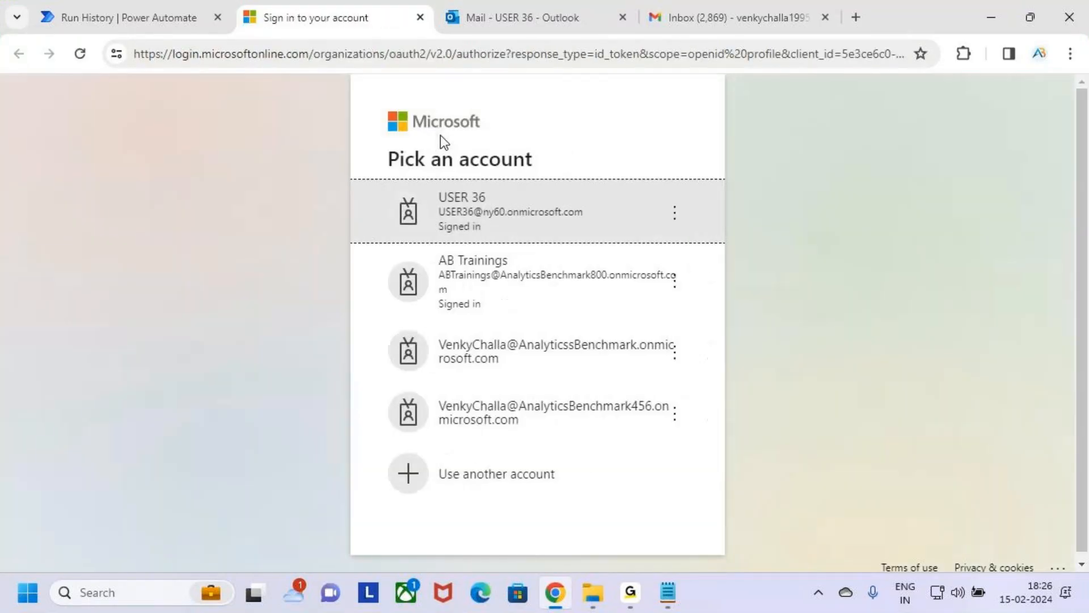
left_click(532, 213)
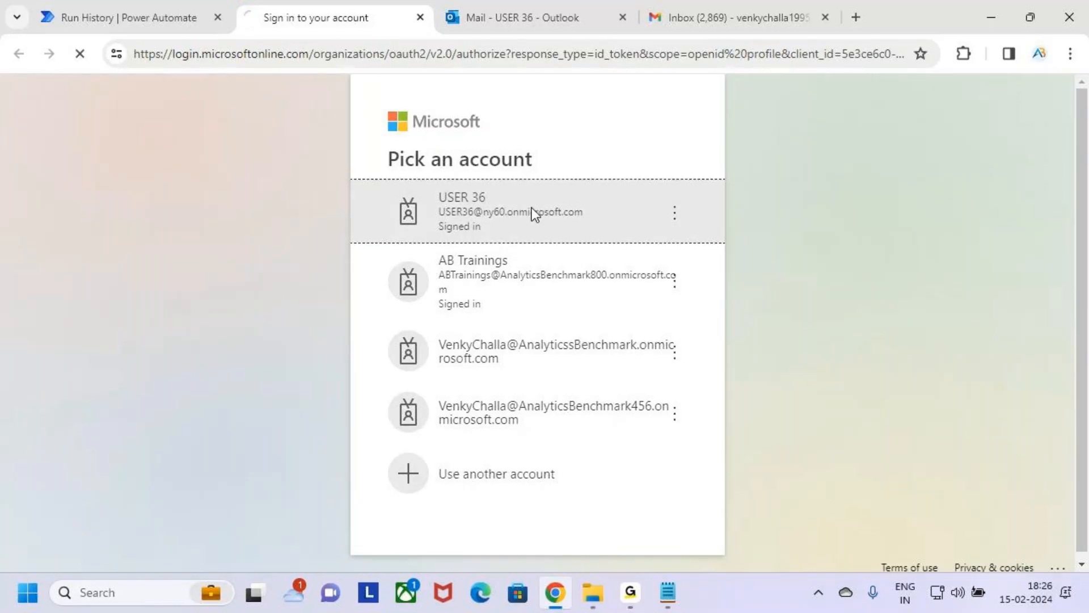
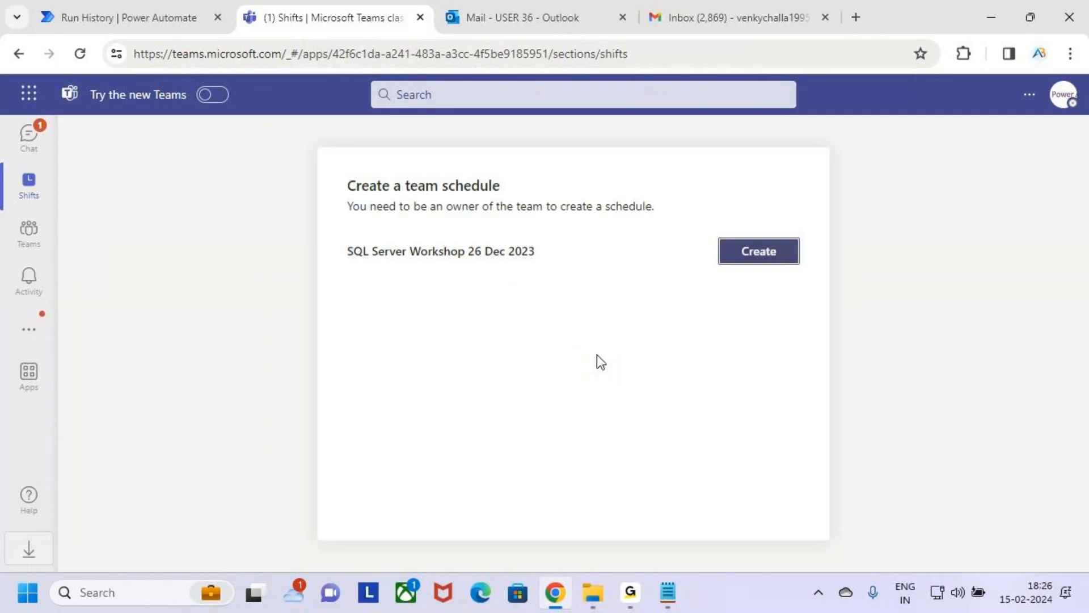
Step: Open the Chat section in Teams to show the Workflows conversation
left_click(230, 275)
left_click(25, 151)
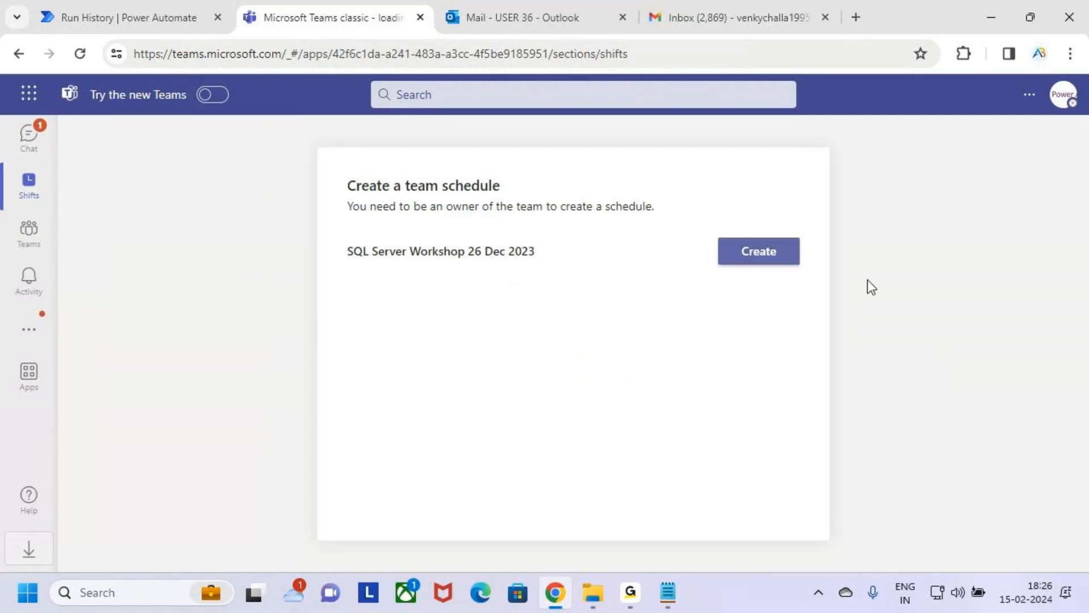
left_click(36, 149)
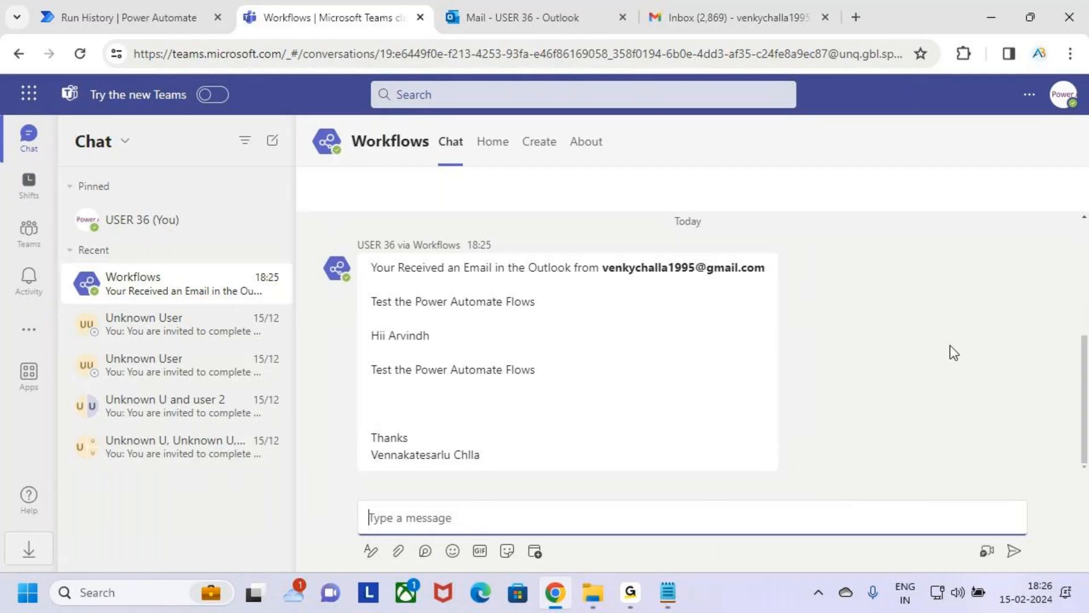
Step: Box the opening sender line of the Workflows message with the screen pen, clear the drawing and dismiss the suggestions list
mouse_move(365, 255)
left_mouse_down()
mouse_move(455, 280)
mouse_move(766, 278)
mouse_move(661, 242)
mouse_move(652, 287)
left_mouse_up()
left_click_drag(673, 215, 671, 254)
key("Escape")
key("ctrl+2")
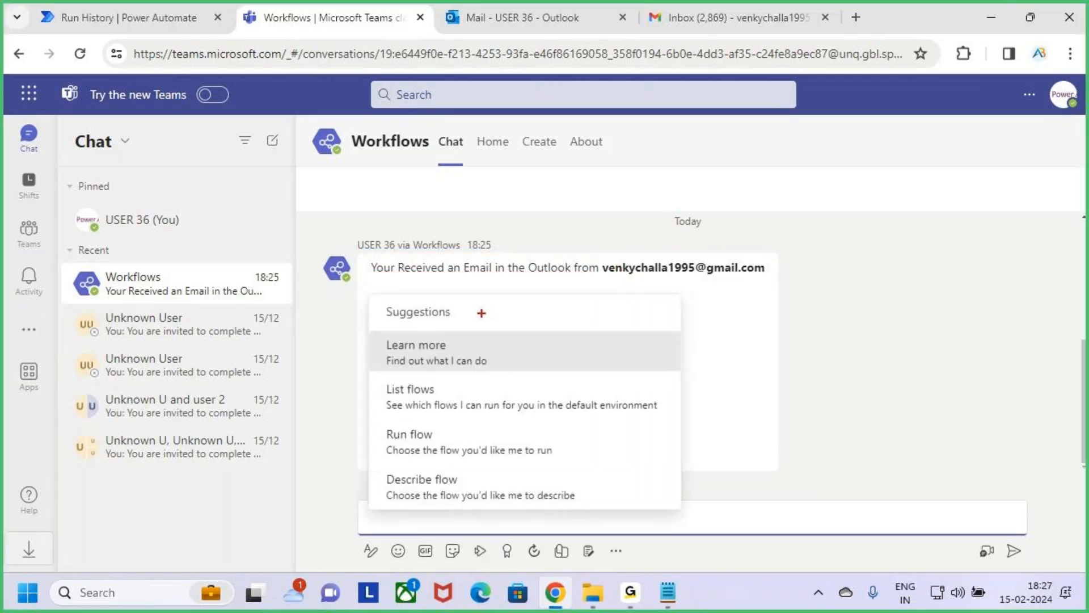
key("Escape")
left_click(727, 348)
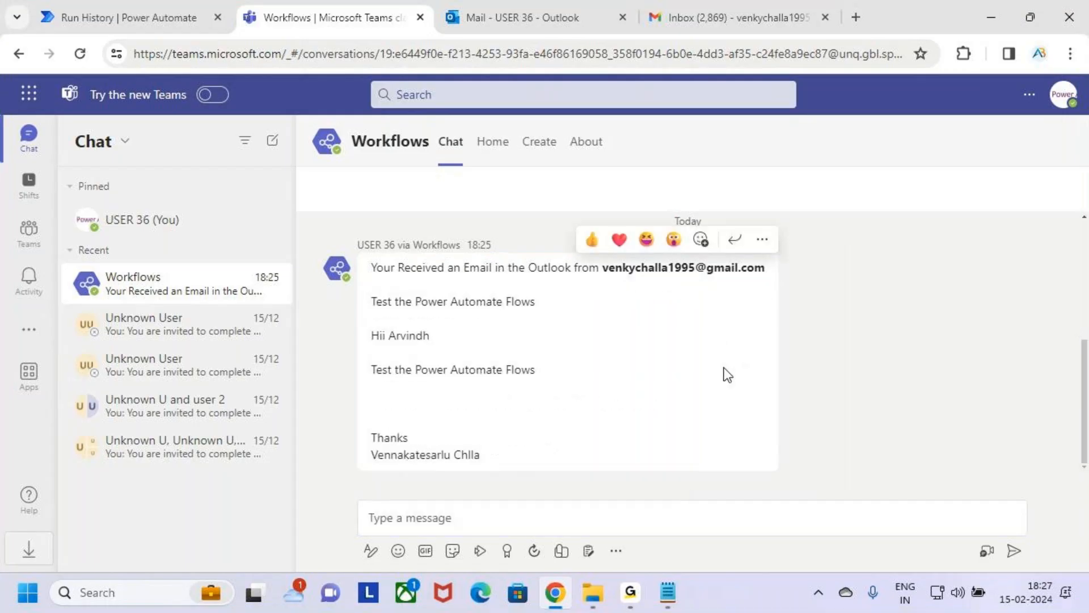
Step: Box the subject line and the body text of the Workflows message with the screen pen and clear the drawings
key("ctrl+2")
left_click_drag(350, 290, 570, 318)
key("Escape")
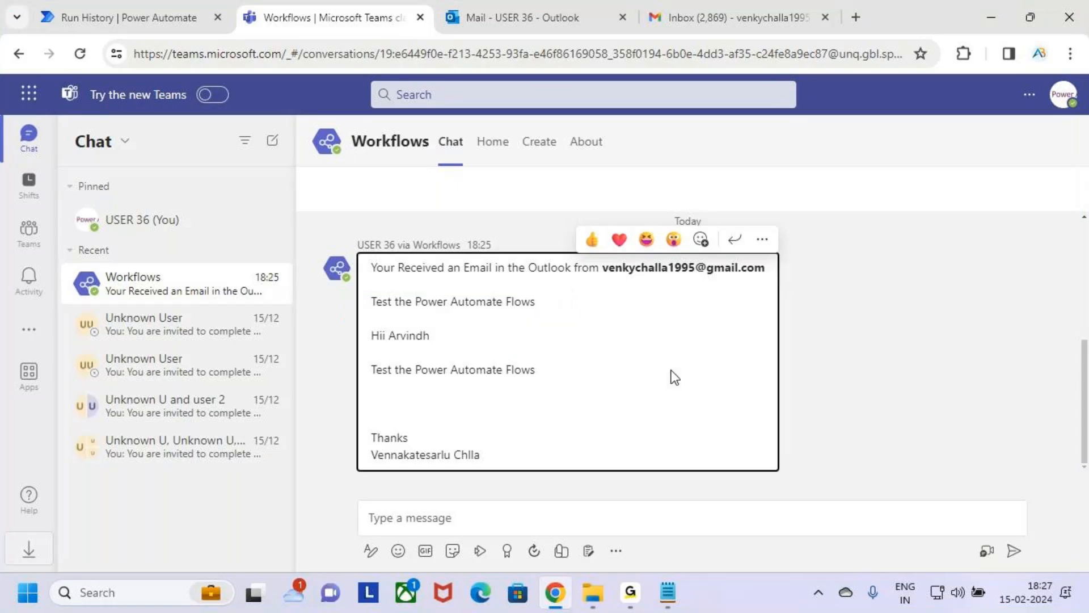
key("ctrl+2")
mouse_move(361, 323)
left_mouse_down()
mouse_move(508, 382)
mouse_move(566, 389)
left_mouse_up()
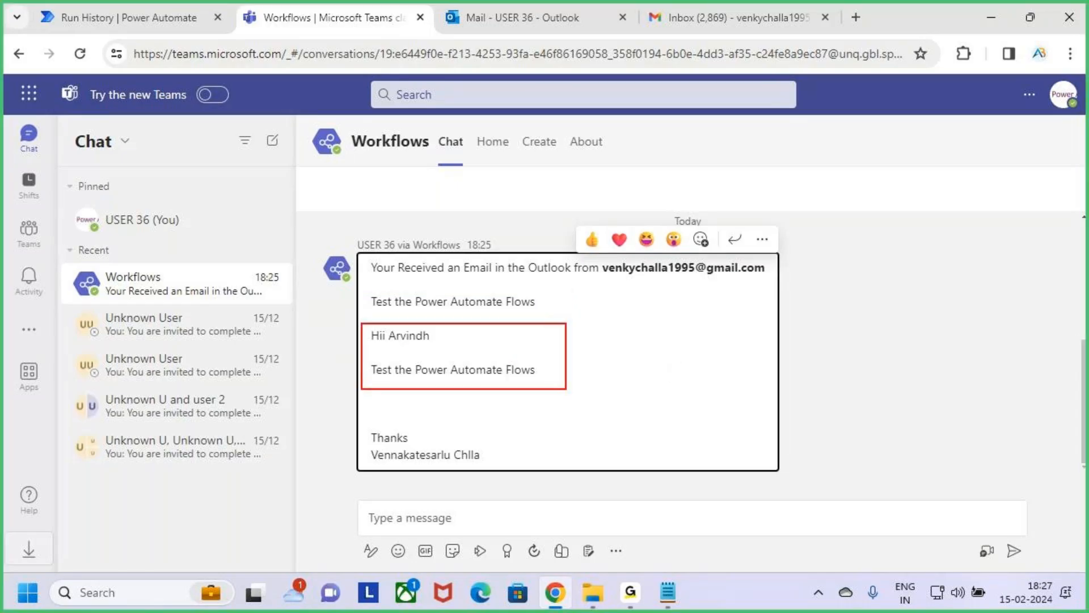
left_click_drag(566, 389, 586, 471)
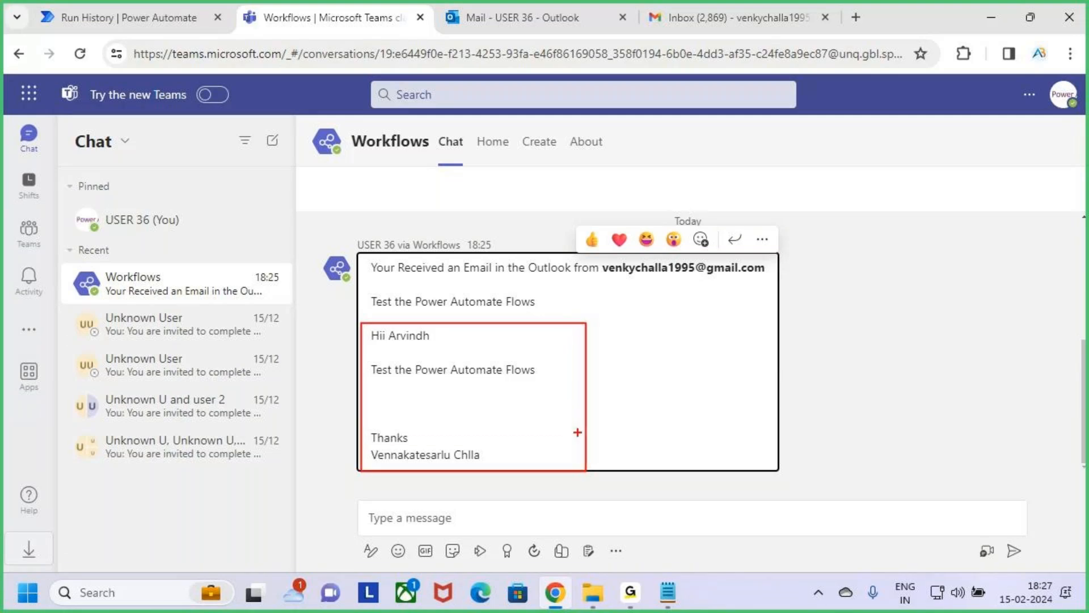
key("Escape")
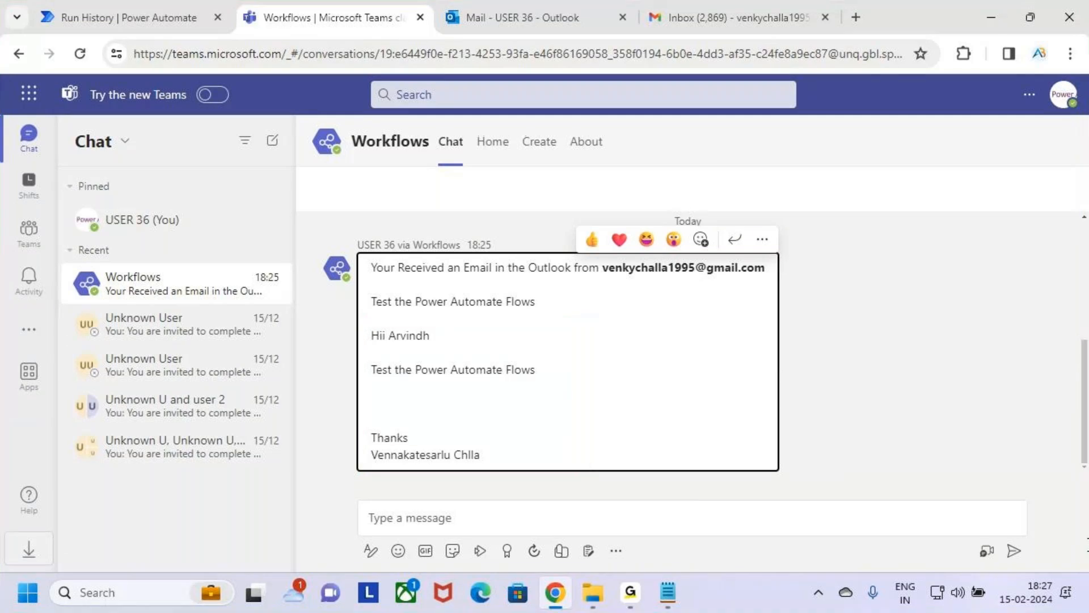
Step: Switch to Outlook and box the received email in the inbox list and its full message with the screen pen
left_click(516, 12)
key("ctrl+2")
mouse_move(260, 221)
left_mouse_down()
mouse_move(332, 264)
mouse_move(496, 298)
left_mouse_up()
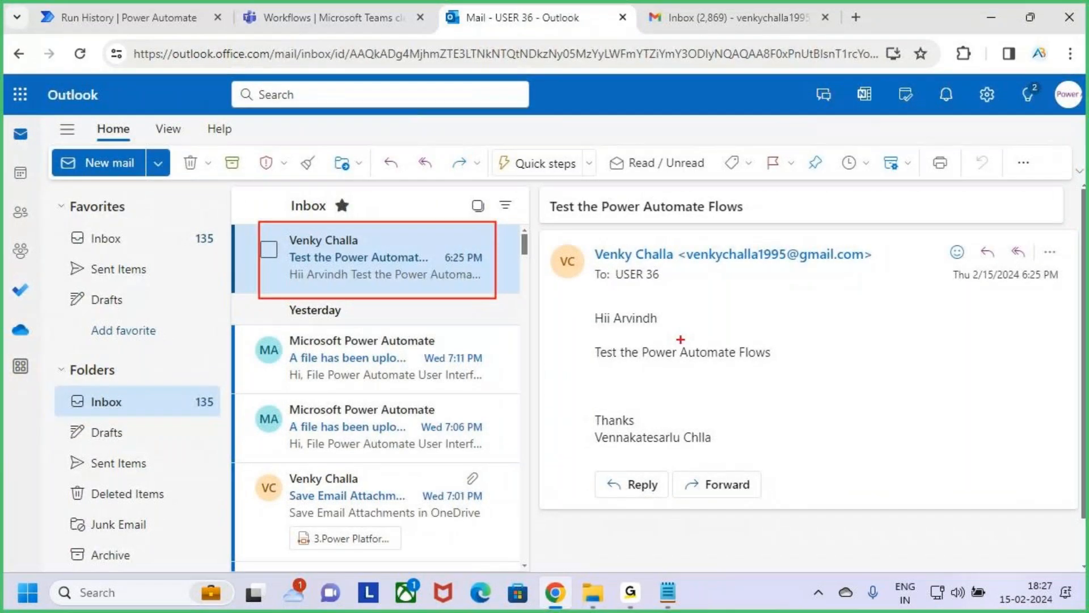
mouse_move(566, 237)
left_mouse_down()
mouse_move(823, 406)
mouse_move(974, 451)
left_mouse_up()
left_click_drag(881, 362, 965, 377)
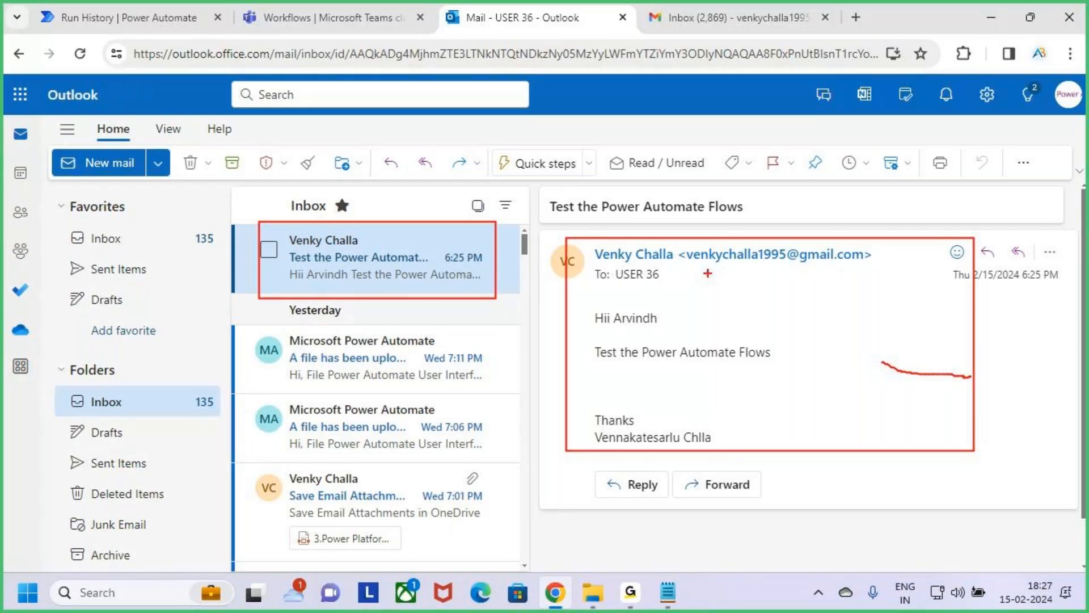
Step: Look at the Teams chat again and return to the "Outlook to Teams" run page in Power Automate
left_click(343, 12)
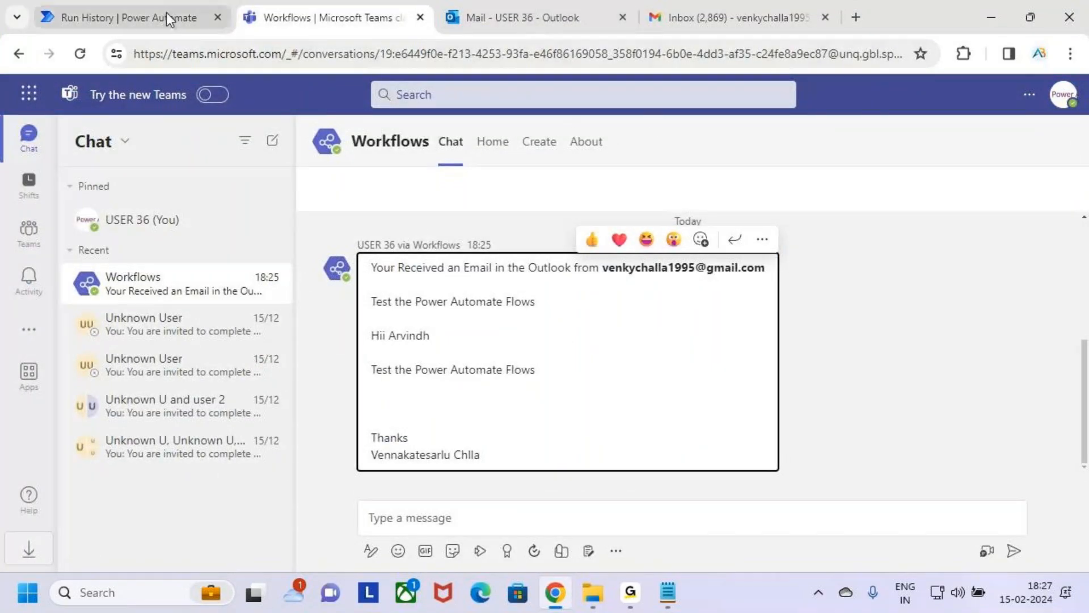
left_click(122, 18)
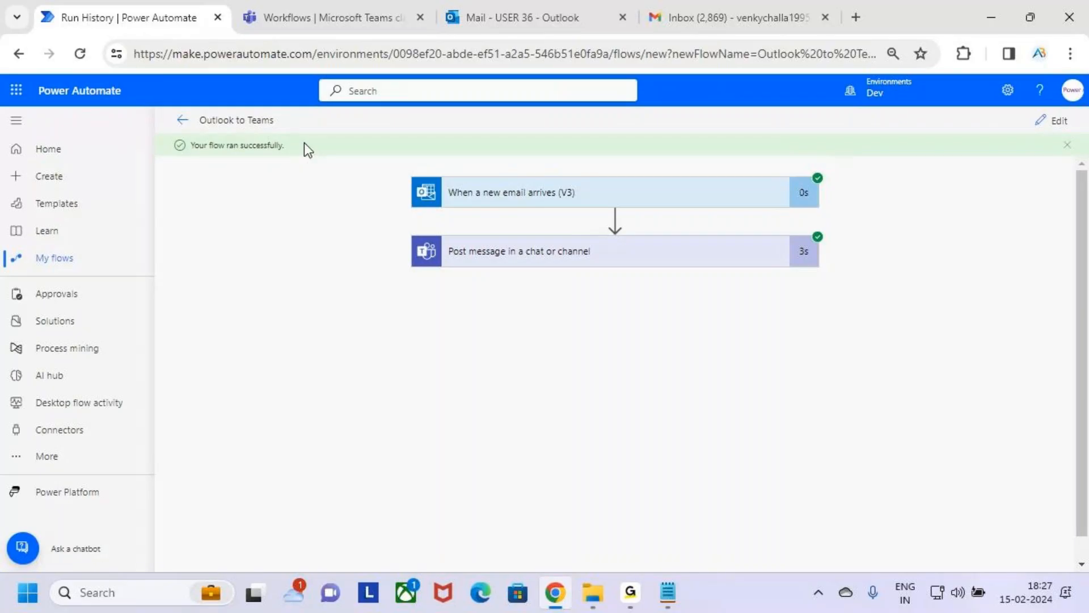
key("ctrl+2")
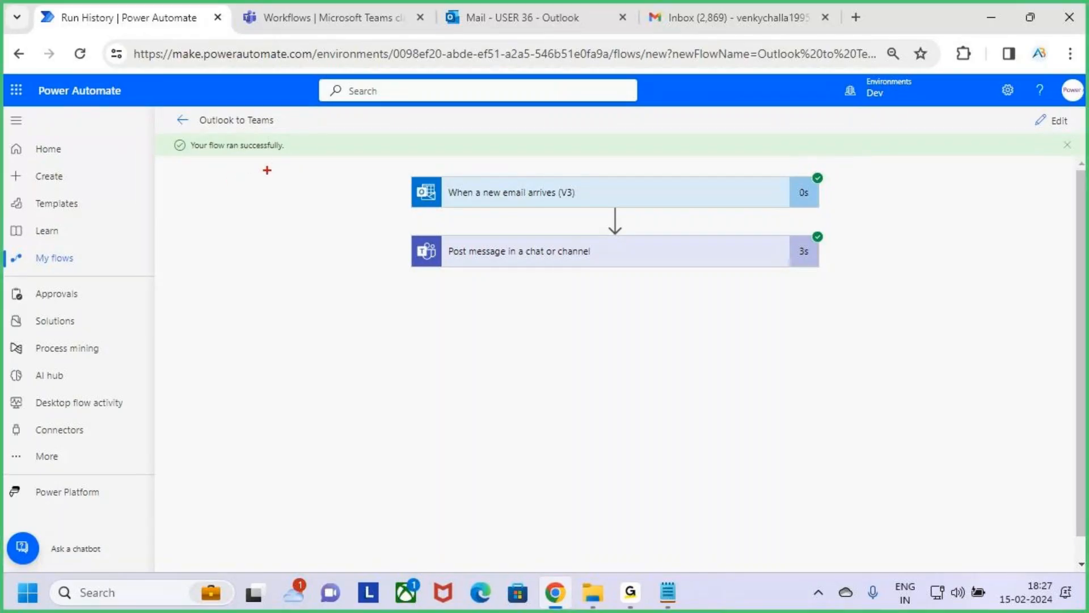
key("Escape")
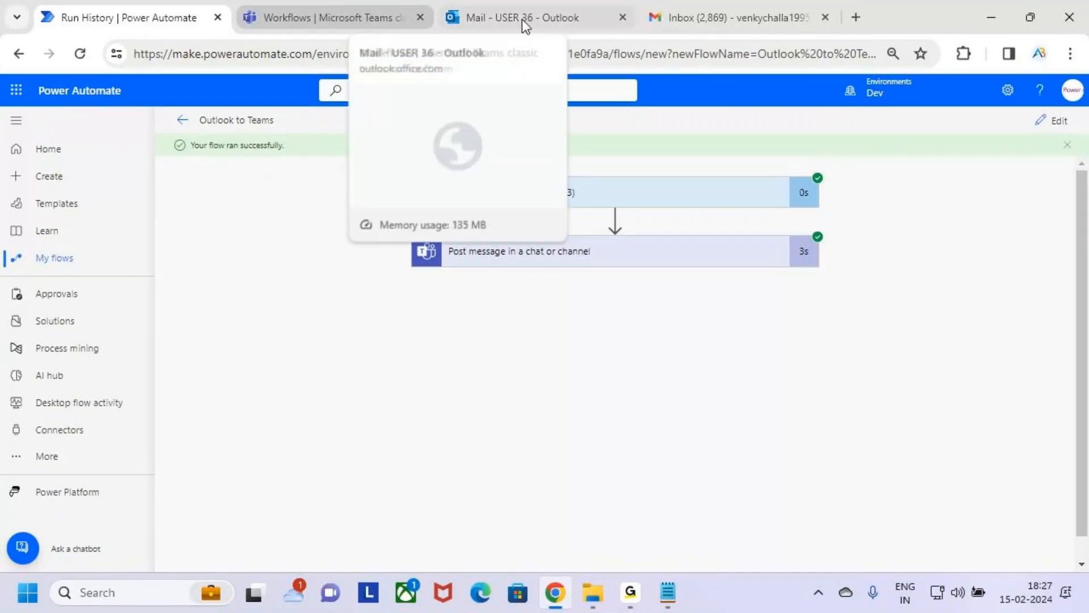
Step: Switch to Gmail, start a new message in the enlarged compose window and address it to the flow account's mailbox
left_click(734, 5)
key("c")
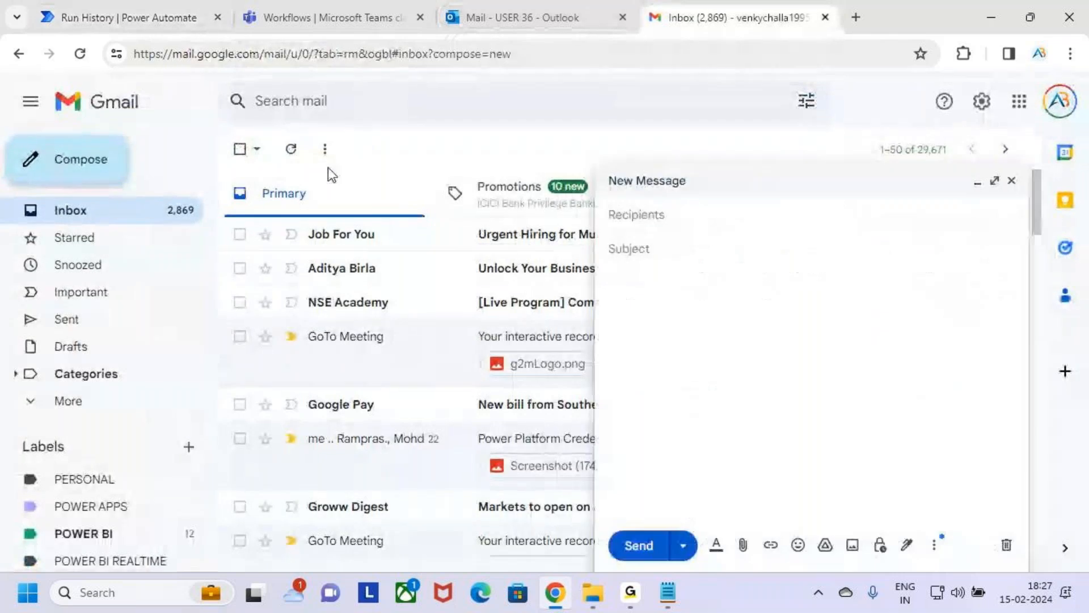
left_click(993, 180)
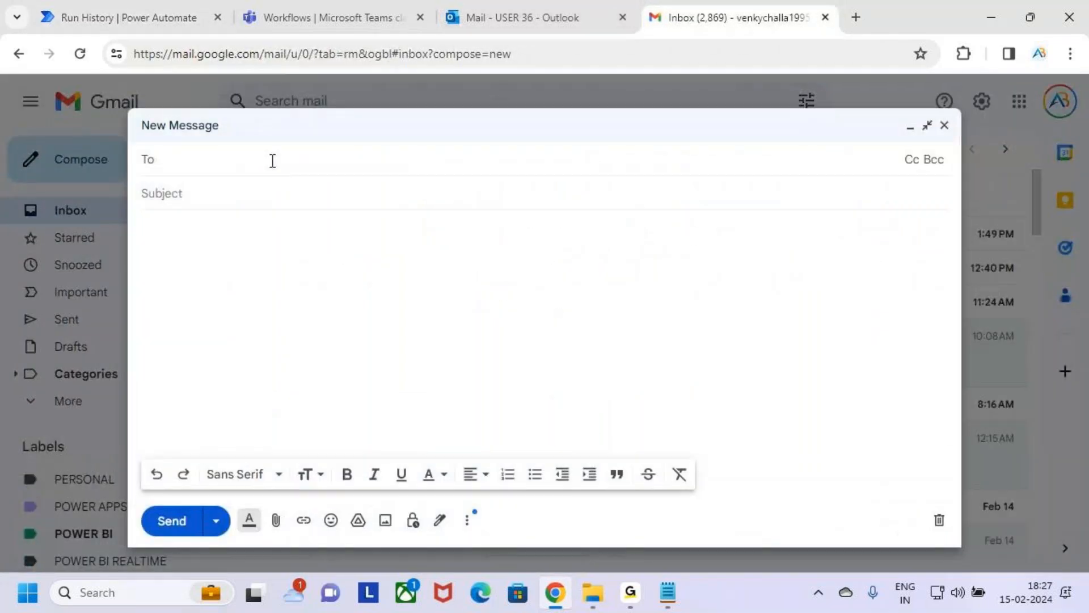
type("u")
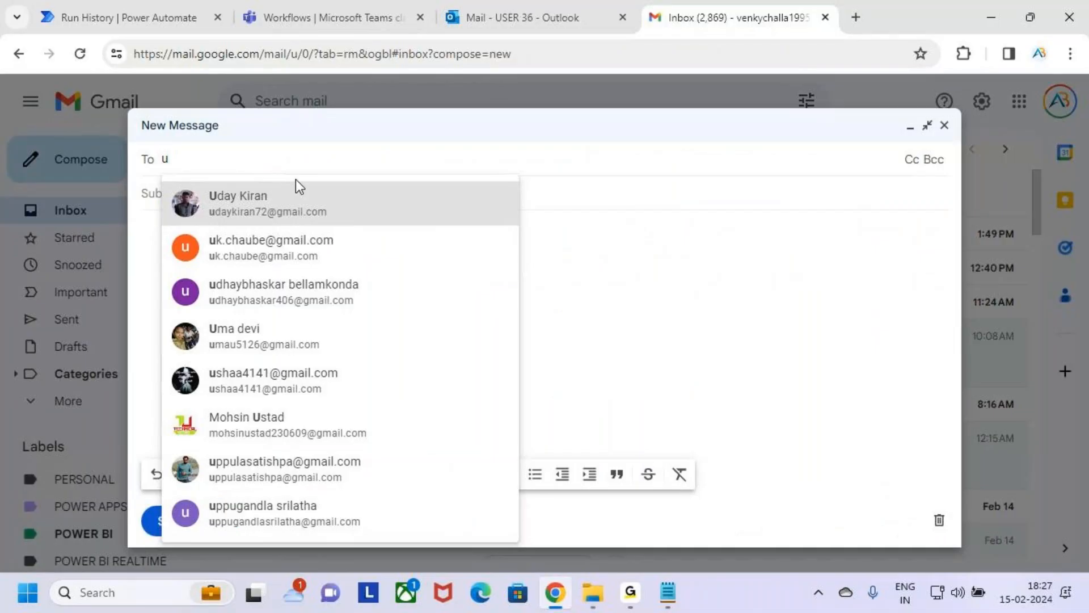
type("ser")
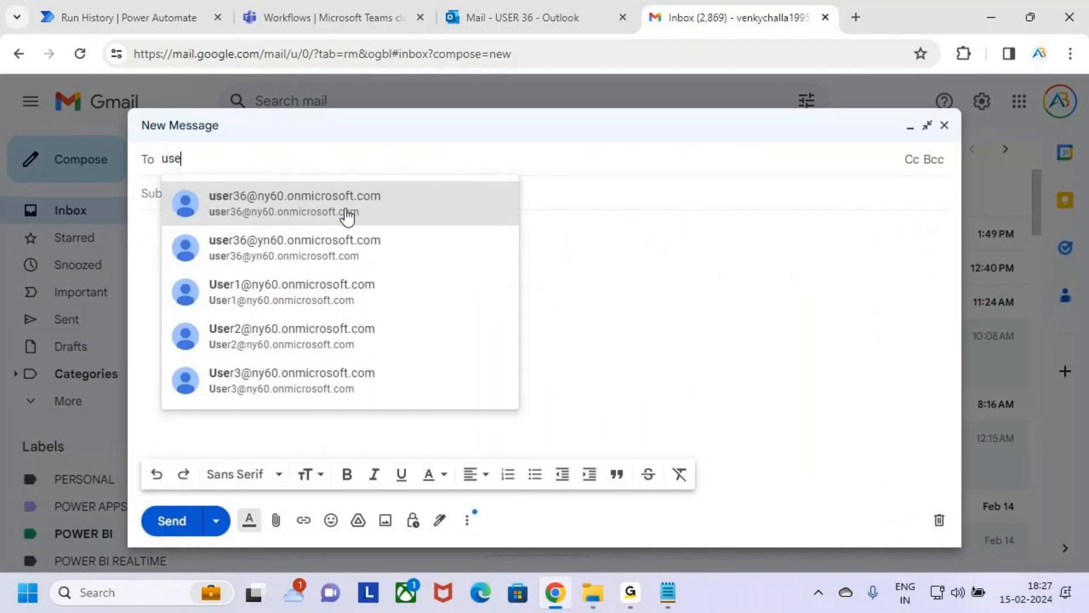
left_click(325, 204)
left_click(294, 214)
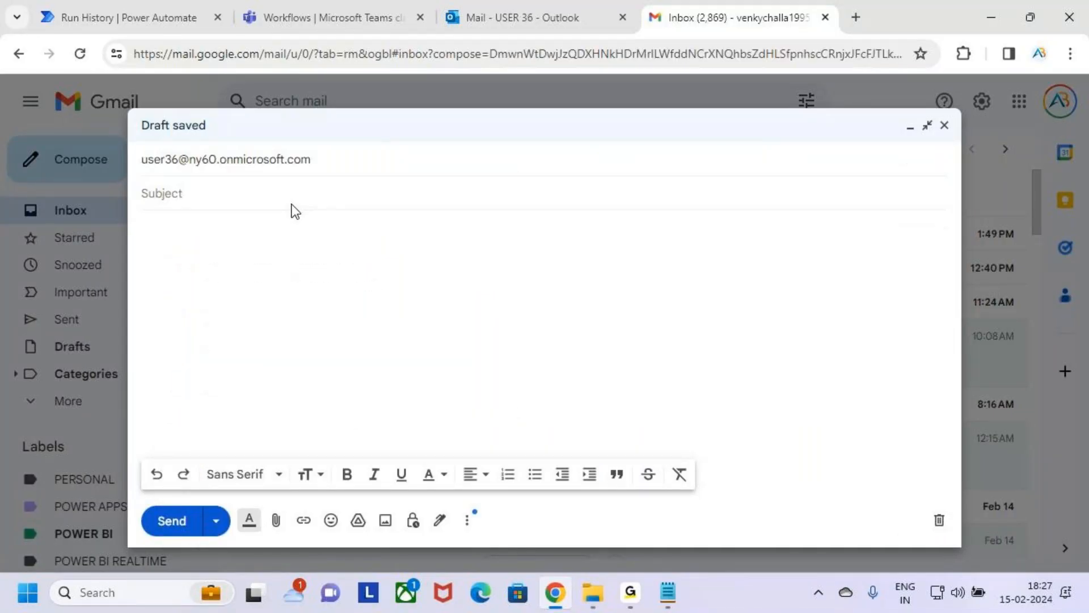
Step: Enter "Test the Automated Flow" as the email's subject
type("Test the Automated")
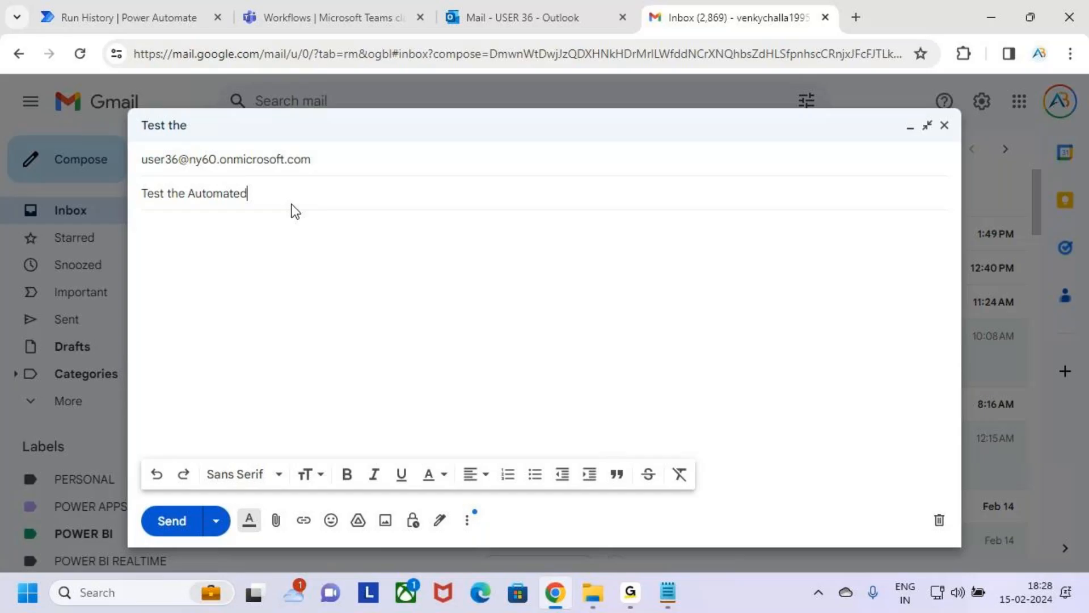
type("ow")
Step: Write a greeting to the recipient by name and the line "Test the Flows is Working or not" in the email body
left_click(252, 236)
type("H")
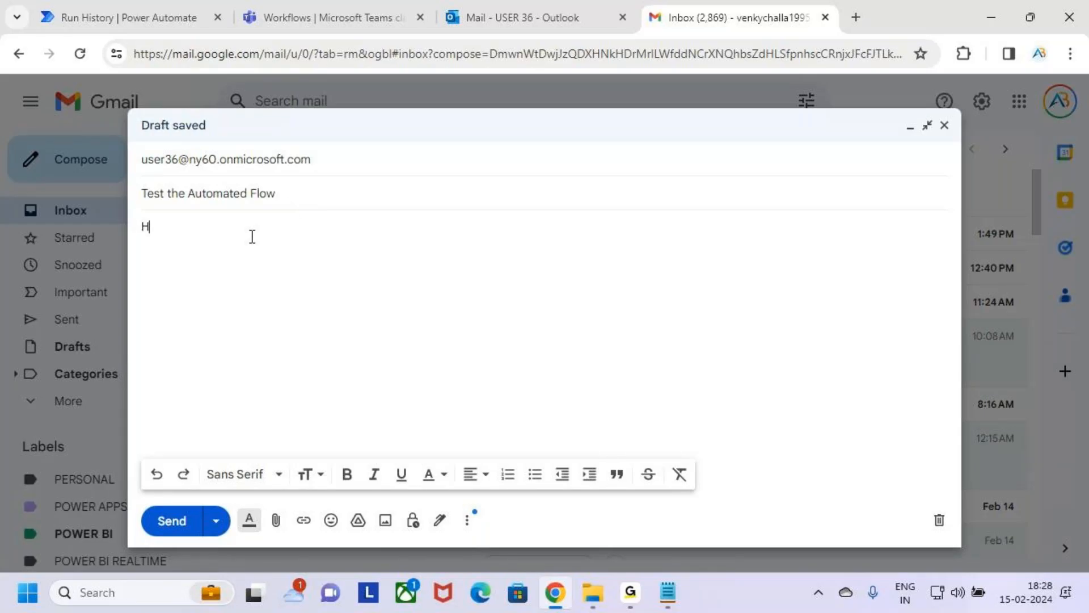
type("ii Venky")
key("Return")
key("Return")
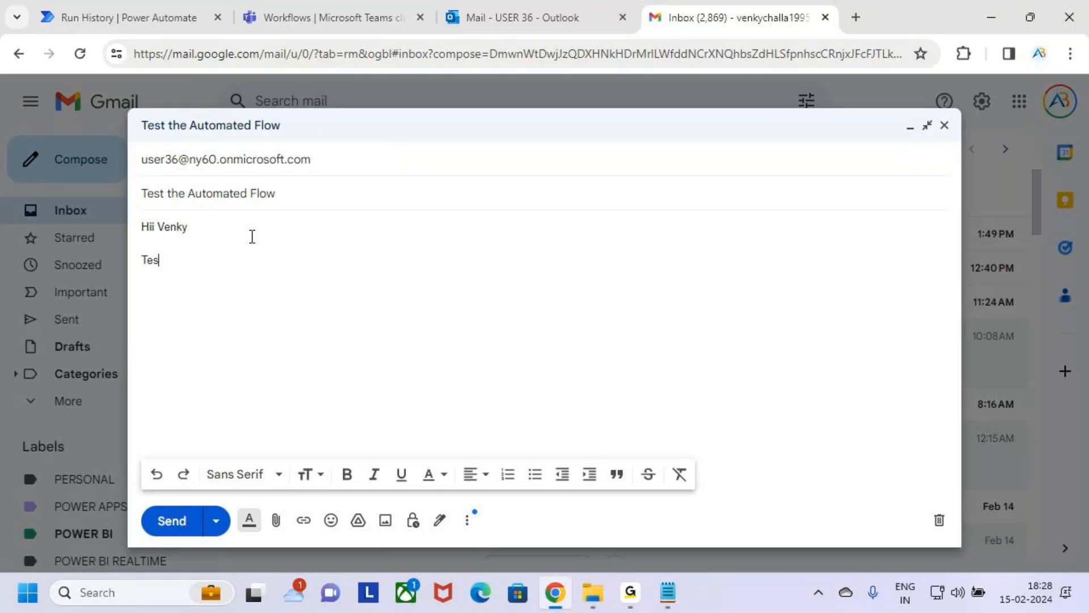
type("Test the Flows is Worki")
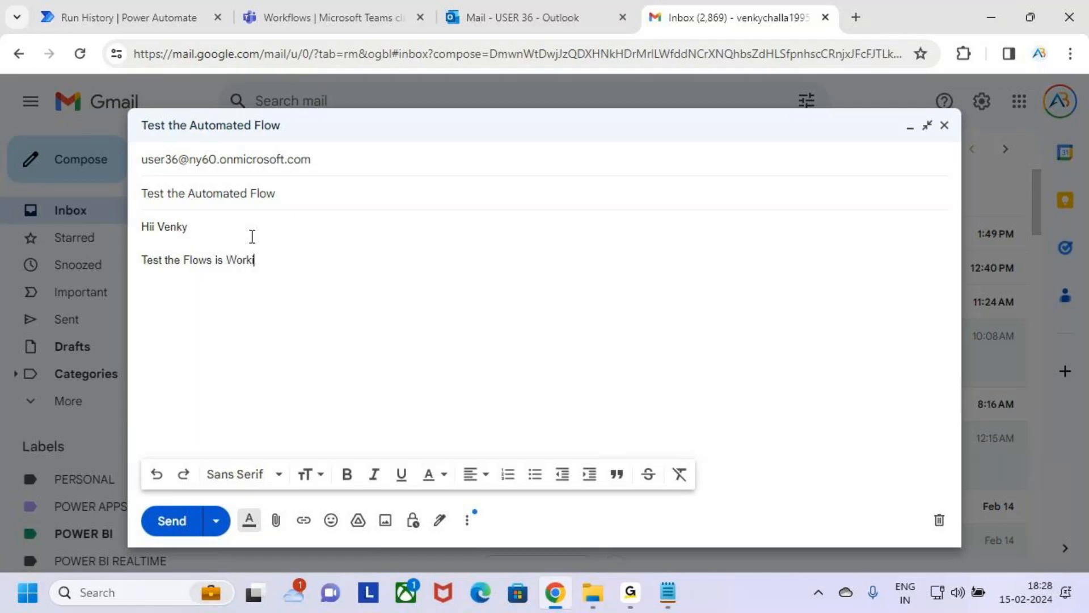
type("ng or not")
left_click_drag(323, 262, 156, 253)
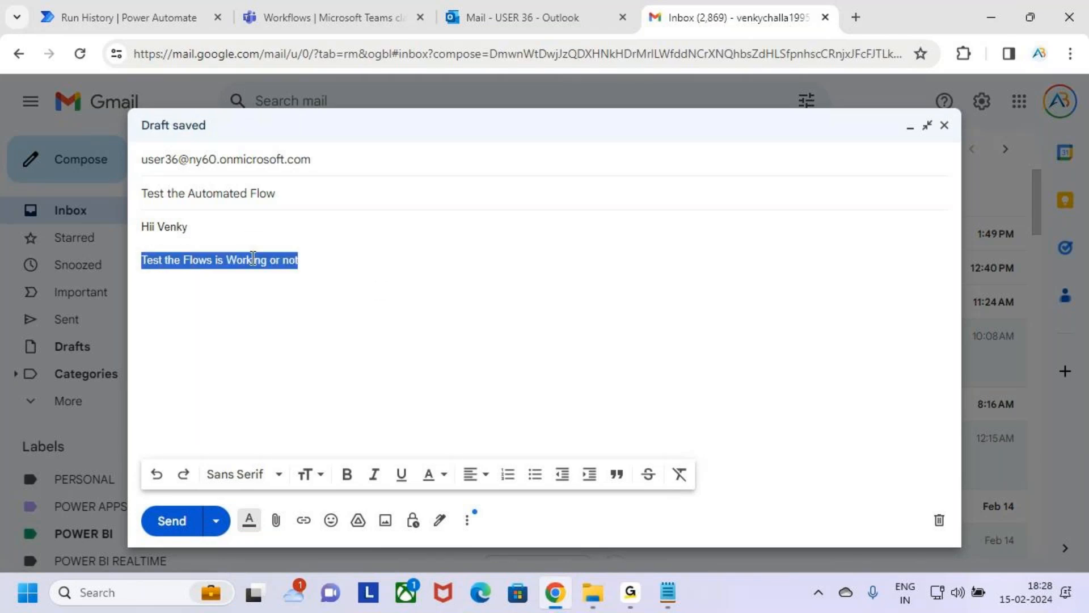
Step: Close the email body with "Thanks" and the sender's full name
left_click(335, 266)
type("Than")
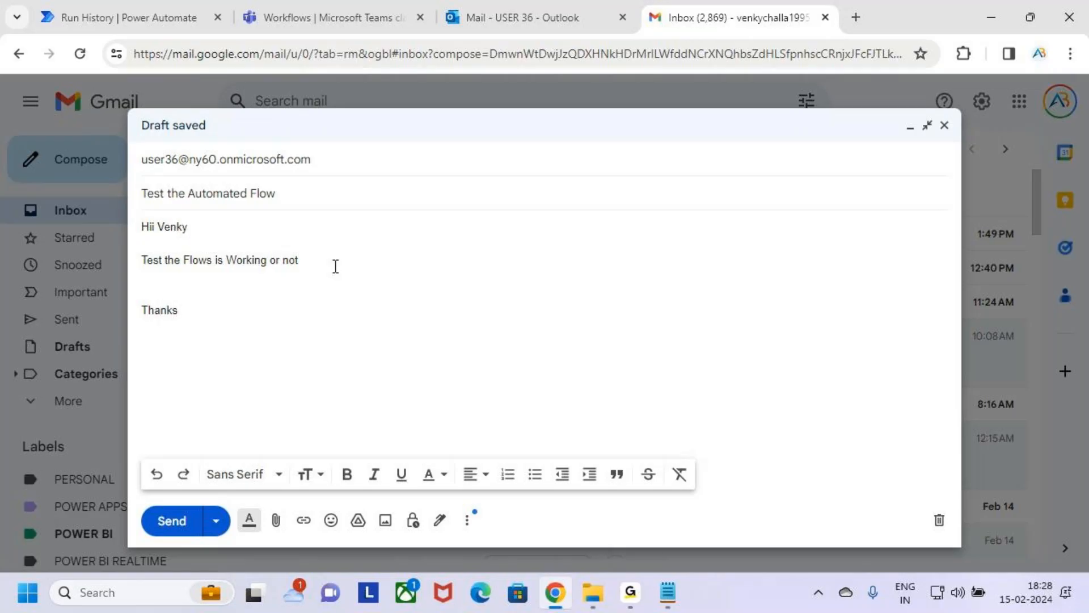
type("ks ")
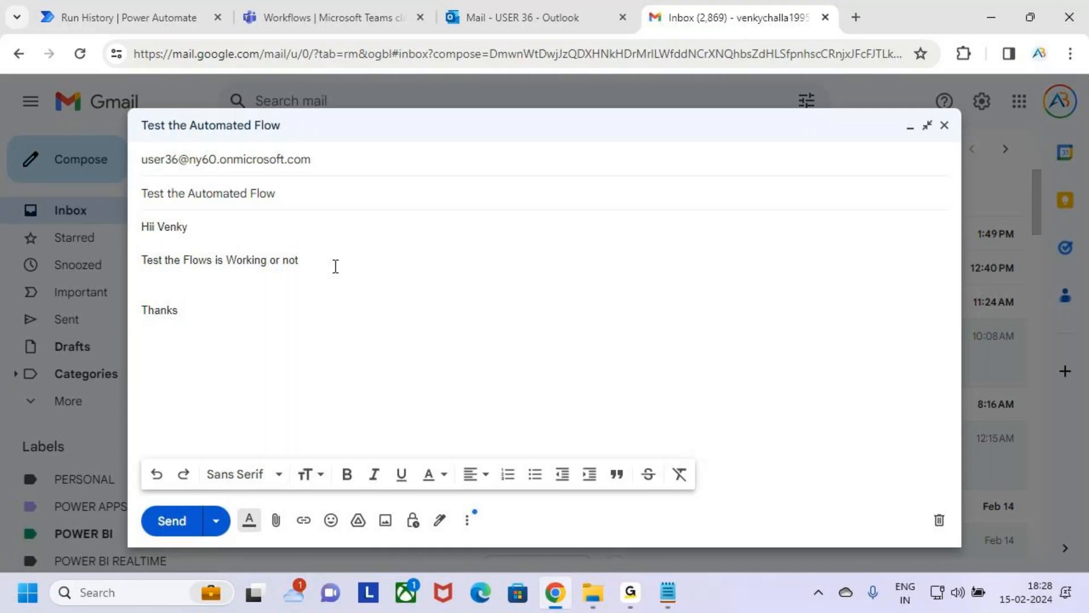
type("Venkateswarlu Challa")
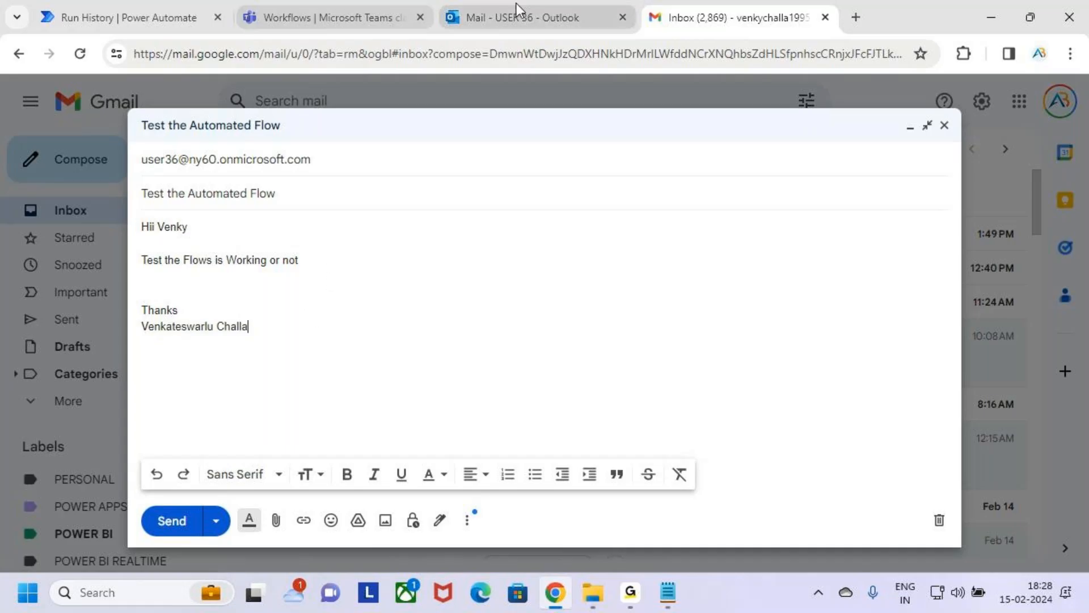
Step: Switch to Power Automate, open the "Outlook to Teams" flow for editing and turn off the new designer
left_click(373, 9)
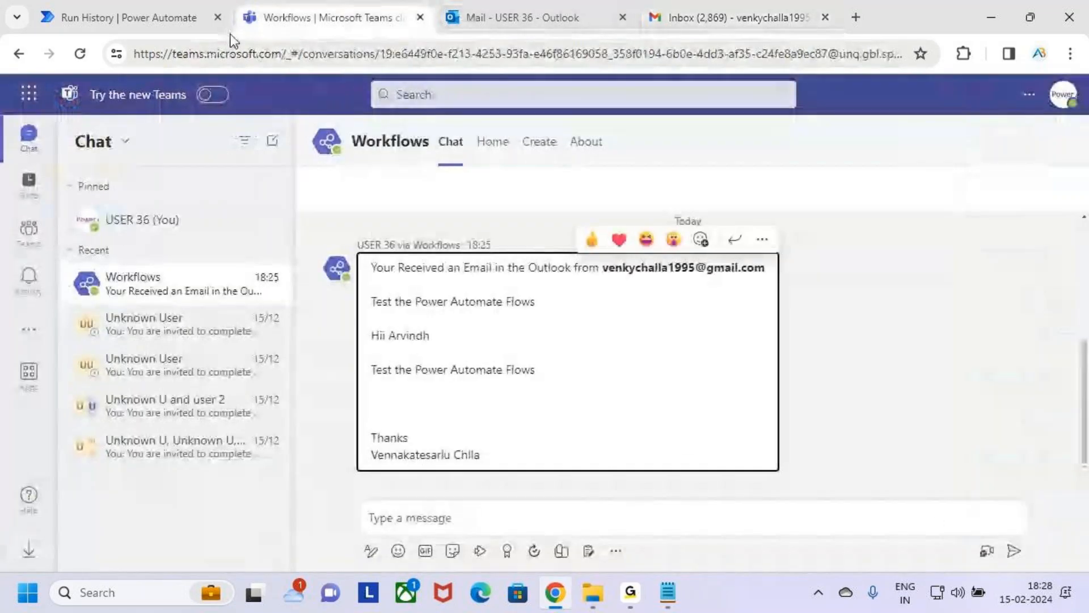
left_click(187, 17)
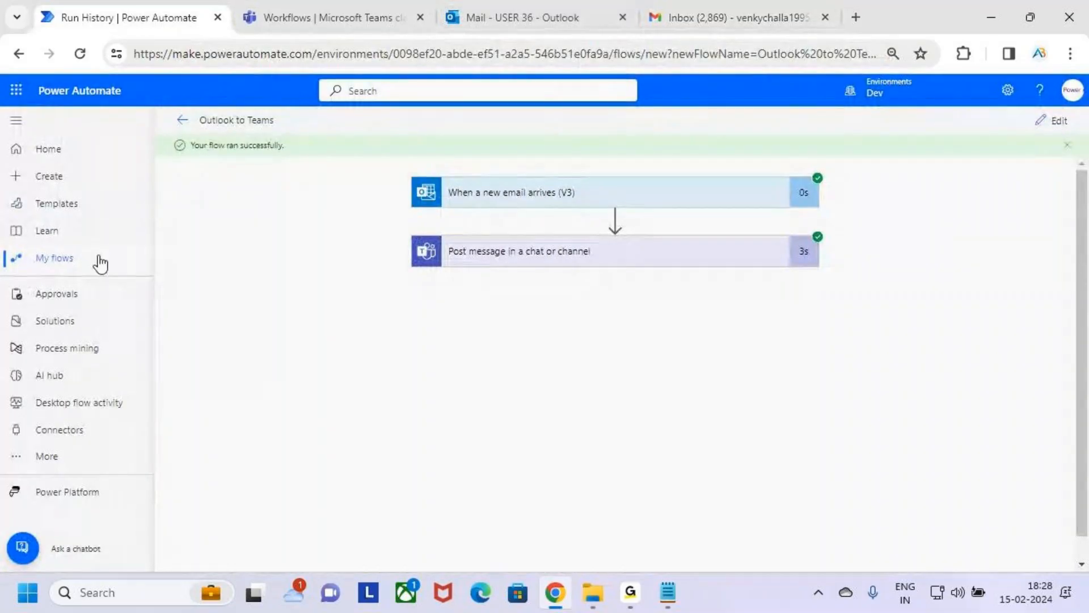
left_click(178, 121)
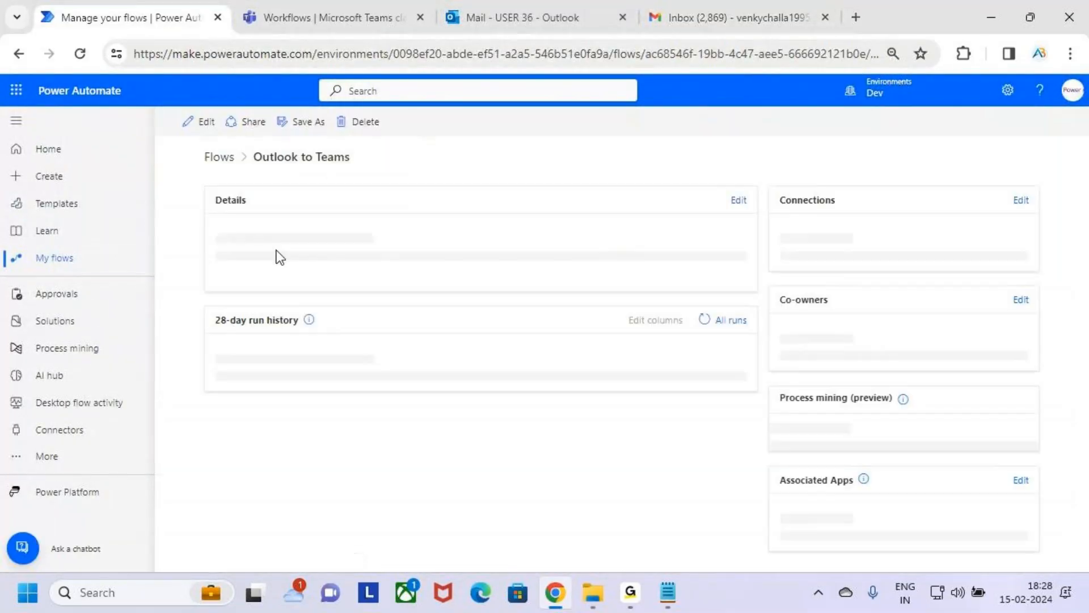
left_click(198, 119)
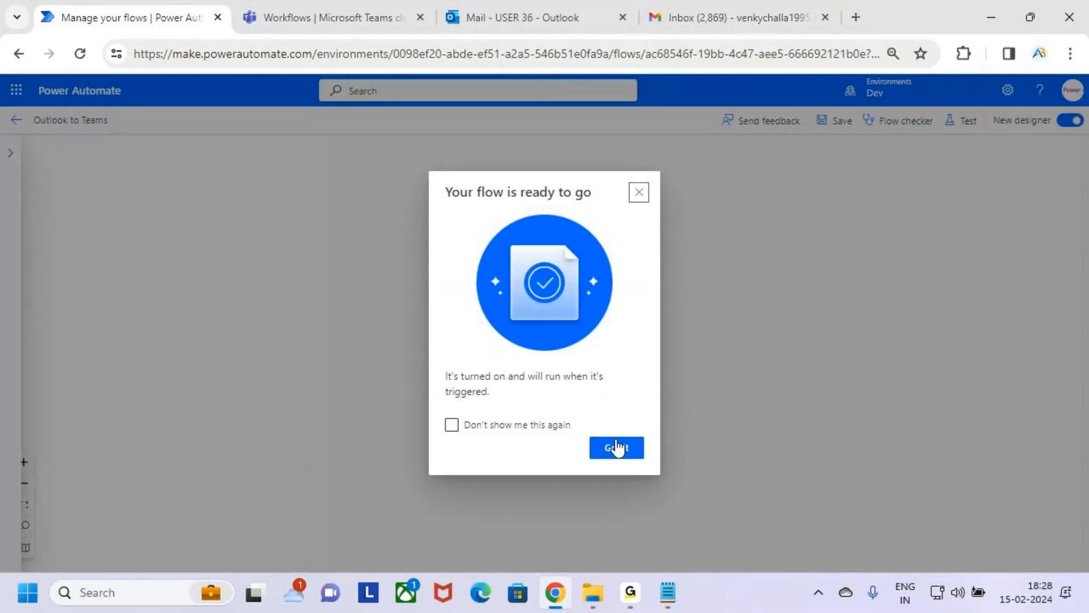
left_click(619, 448)
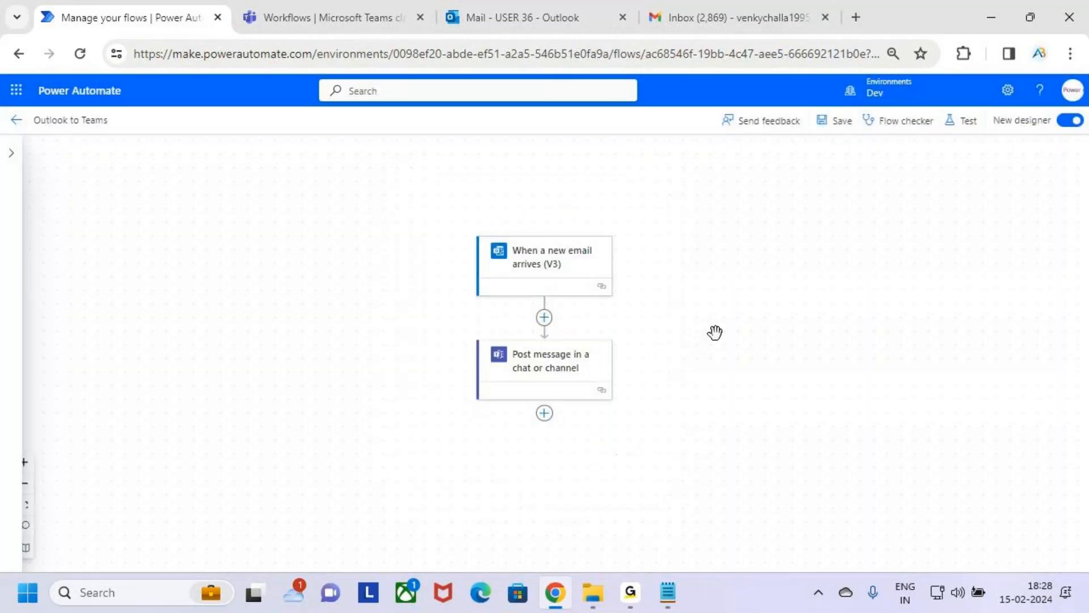
left_click(1069, 121)
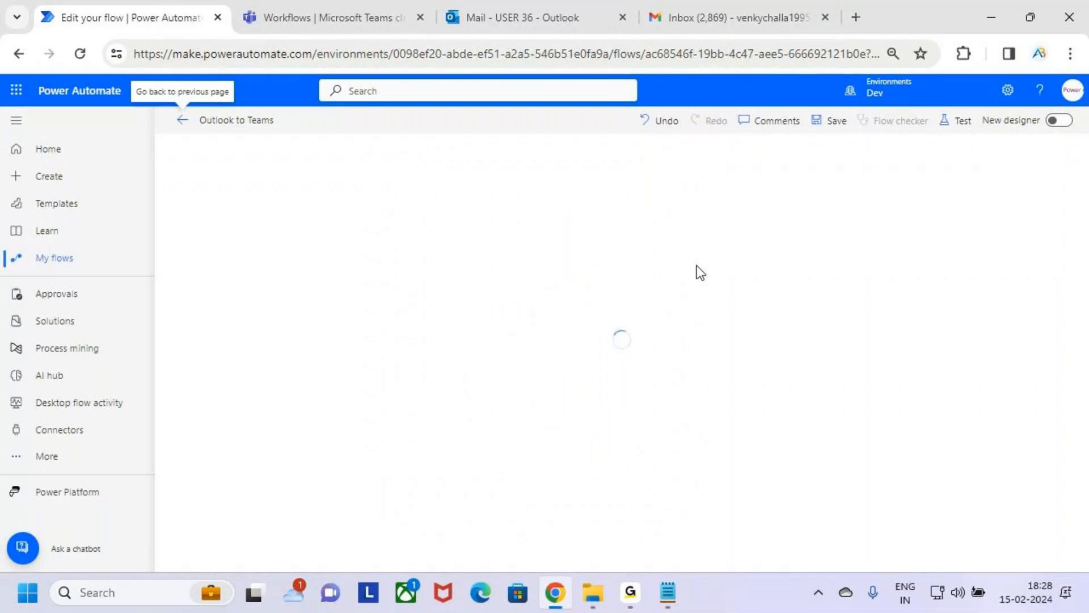
Step: Make the Subject token bold in the message of the Post message in a chat or channel action, and save the flow
left_click(675, 228)
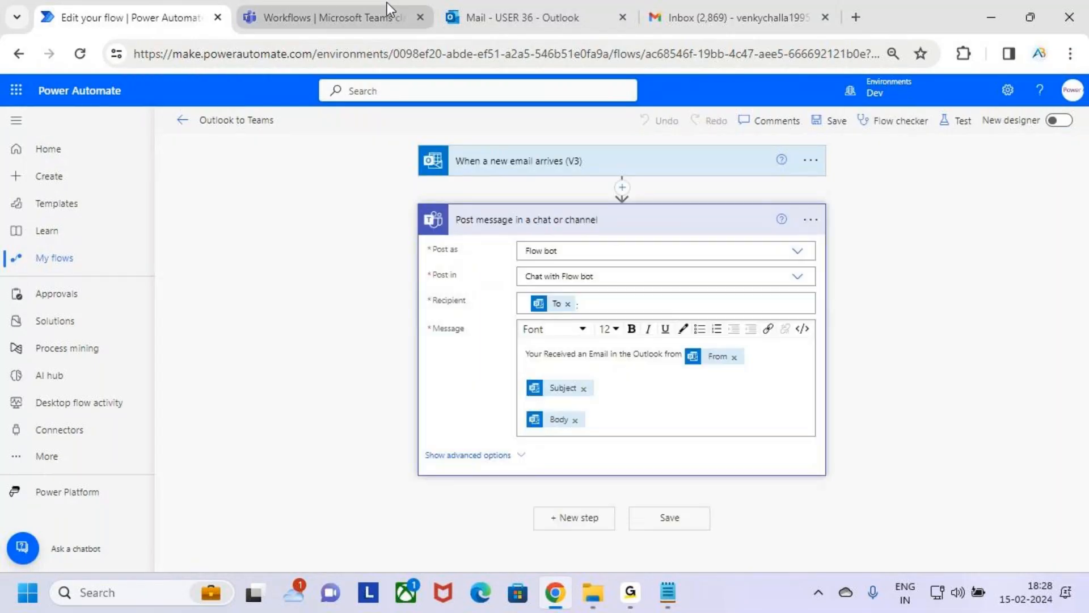
left_click(631, 392)
left_click_drag(580, 394, 523, 391)
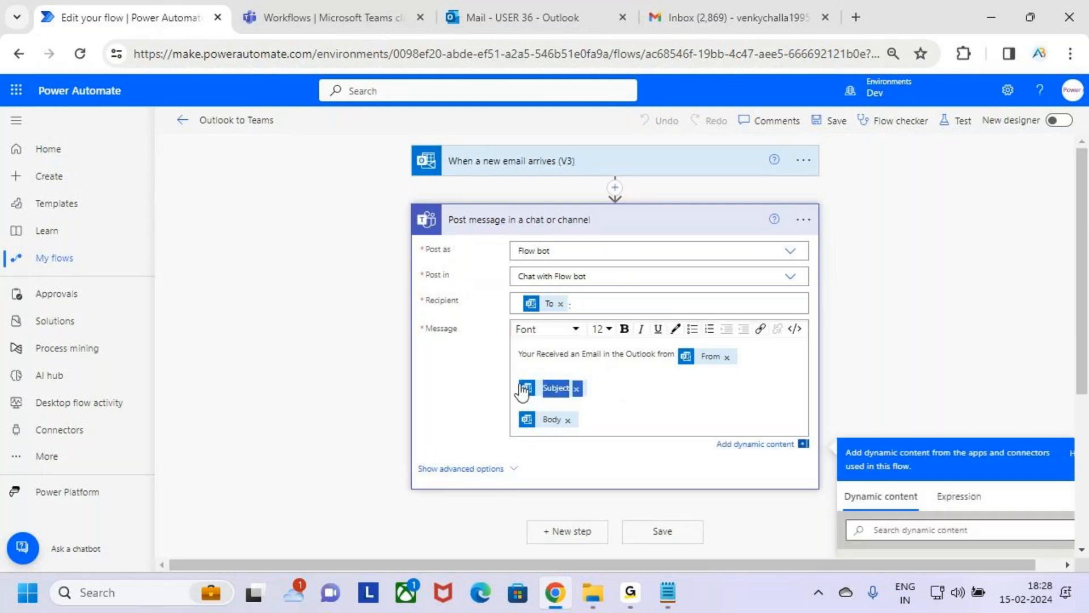
left_click(626, 333)
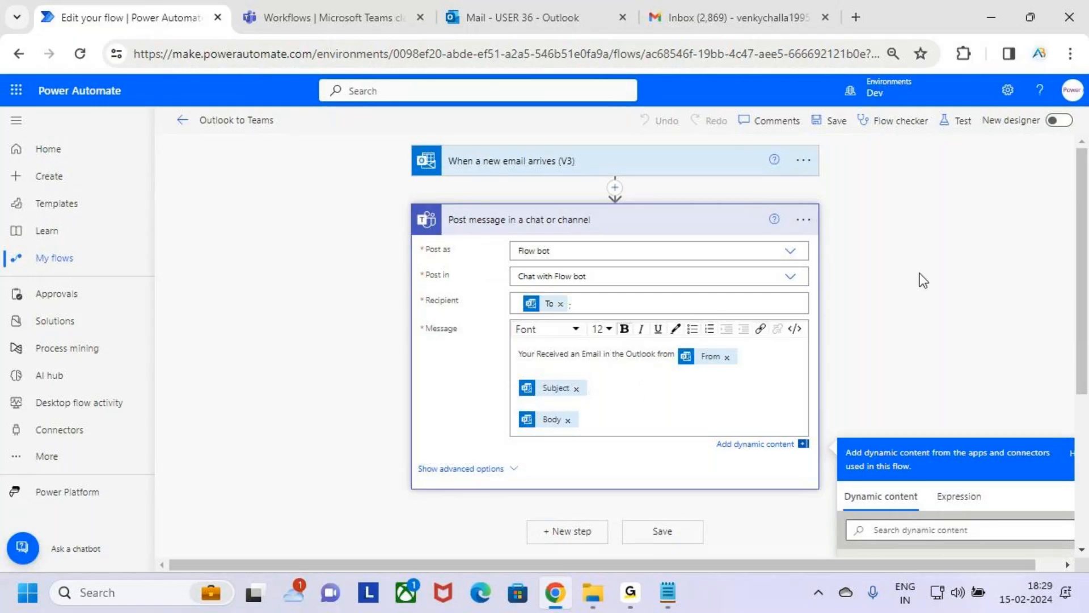
type("ghg")
left_click(842, 124)
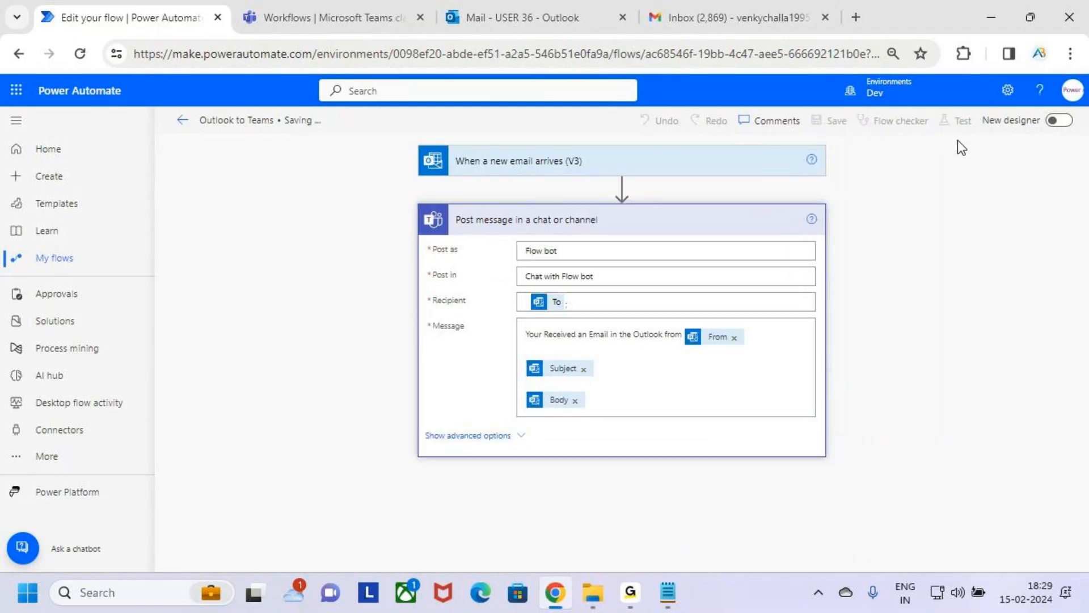
Step: Start a manual test of the flow and trigger it by sending the prepared "Test the Automated Flow" email from Gmail
left_click(960, 126)
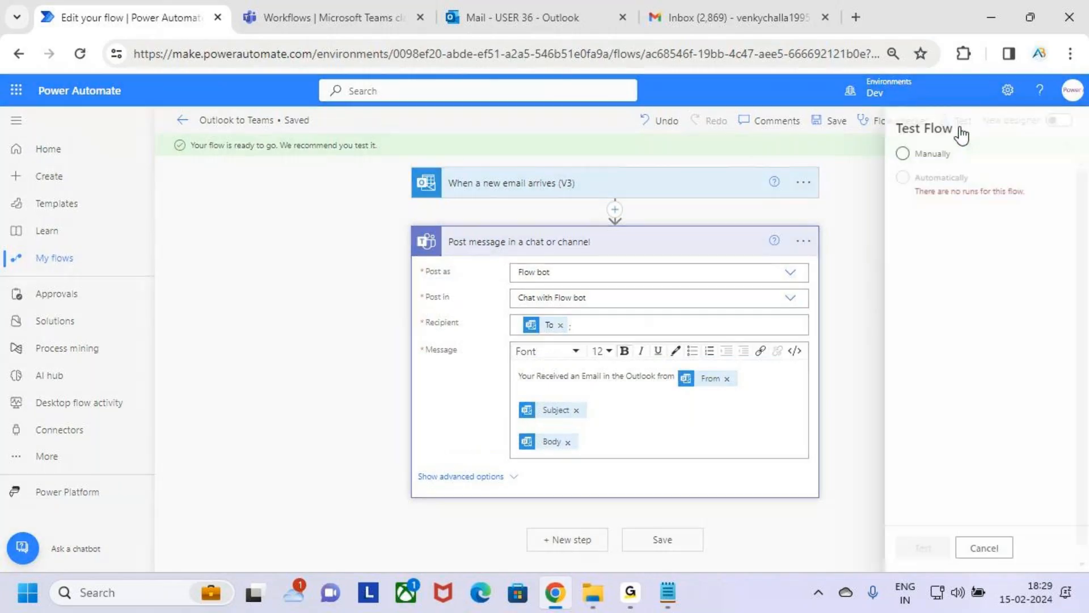
left_click(902, 153)
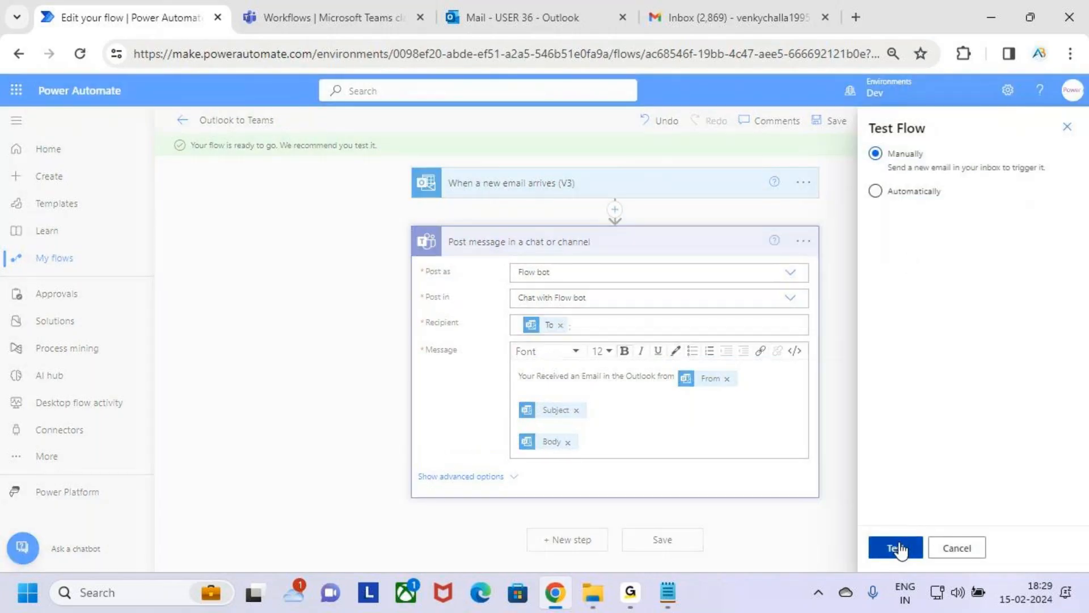
left_click(897, 548)
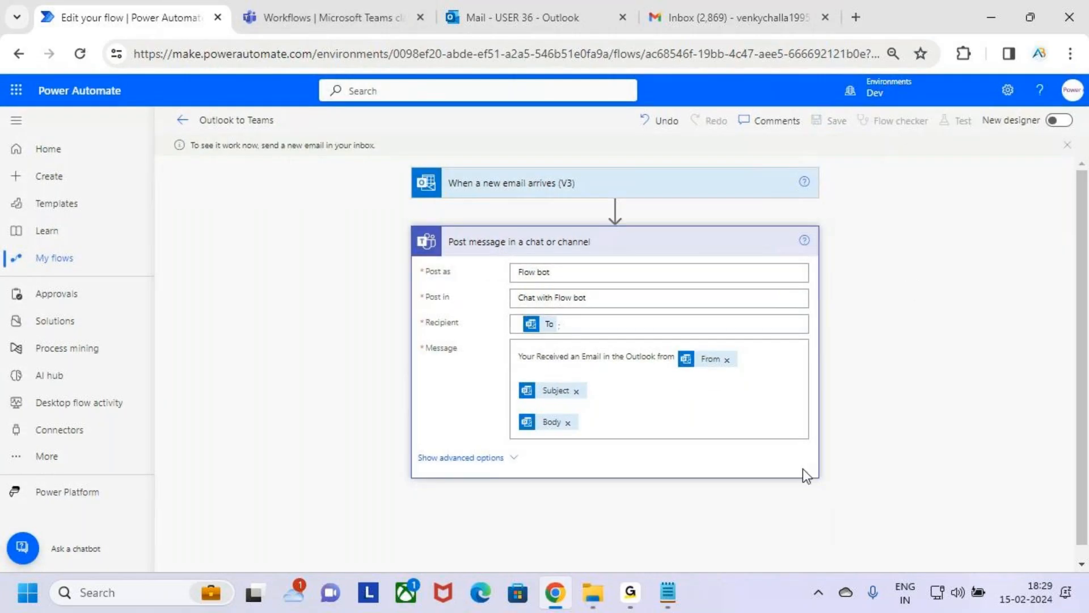
left_click(672, 8)
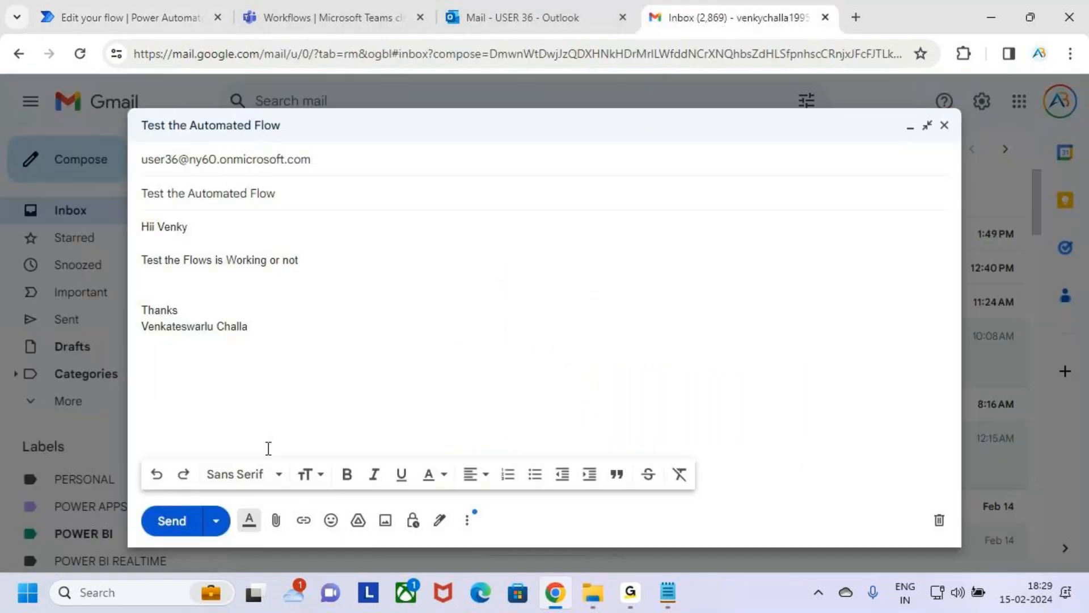
left_click(172, 521)
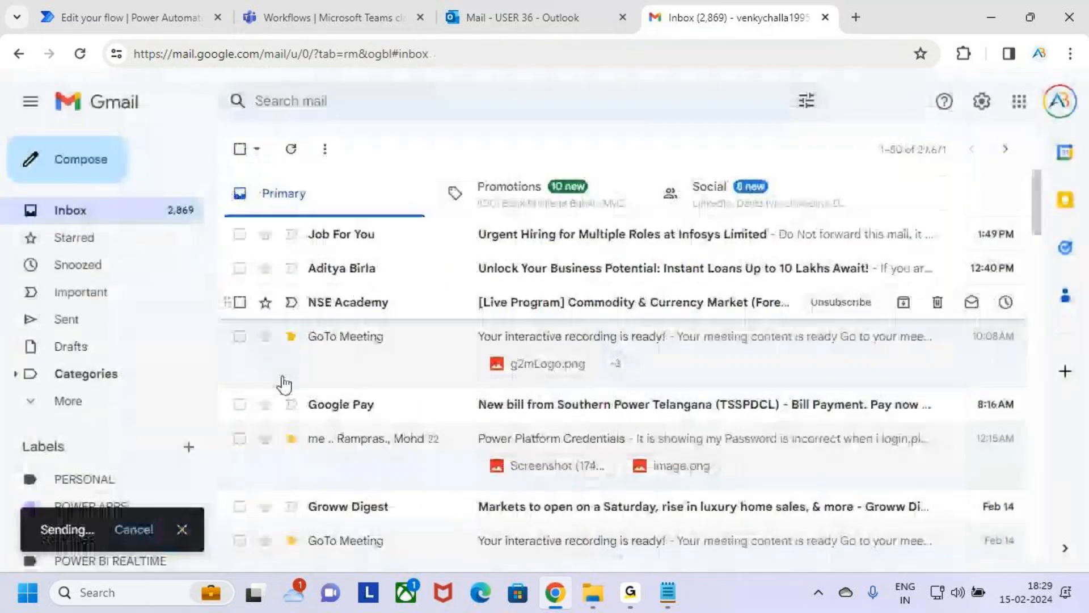
Step: Check the Teams Workflows chat, the Outlook inbox and the flow test for the arrival of the test email
left_click(323, 17)
left_click(602, 9)
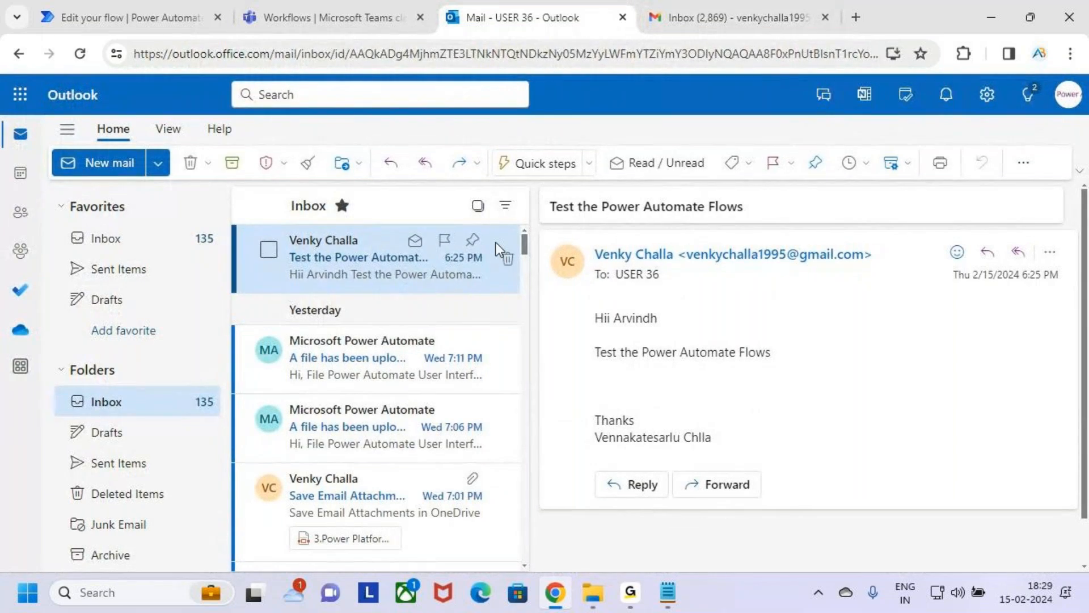
key("ctrl+2")
key("Escape")
left_click(327, 12)
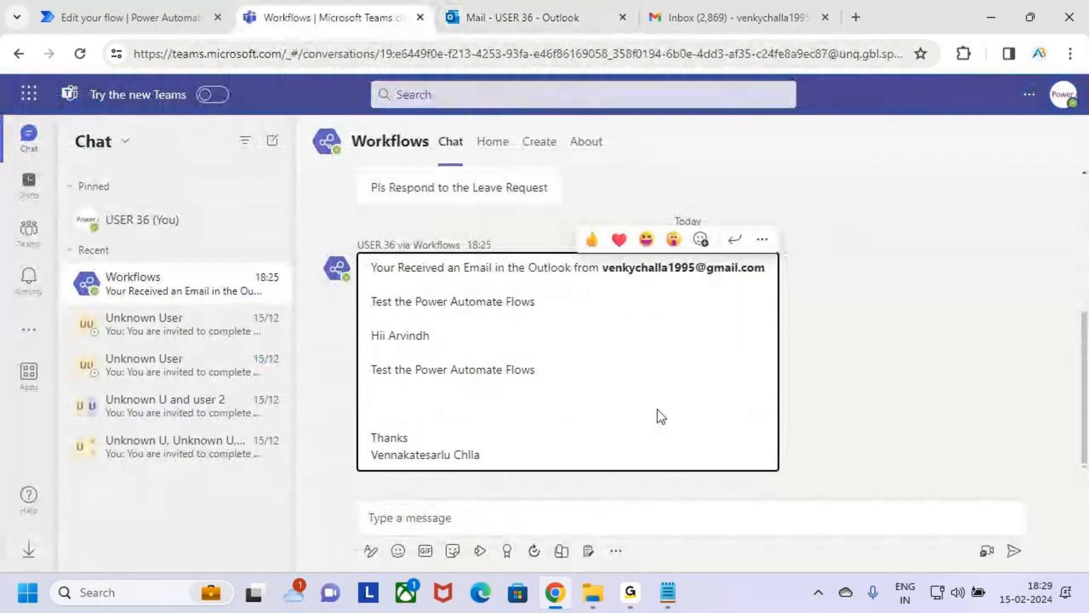
left_click(540, 9)
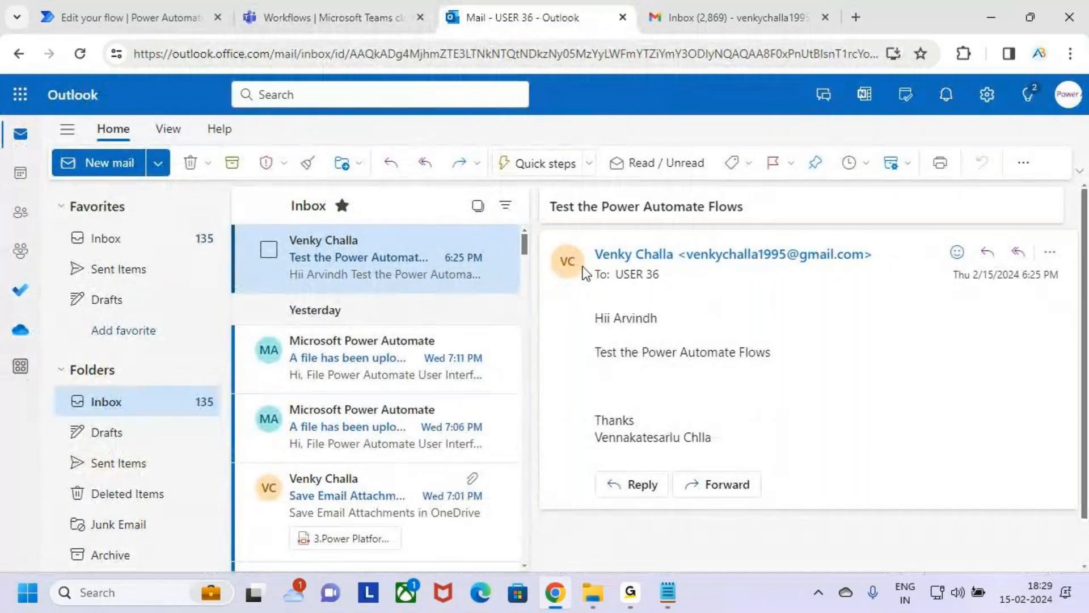
left_click(175, 6)
left_click(537, 8)
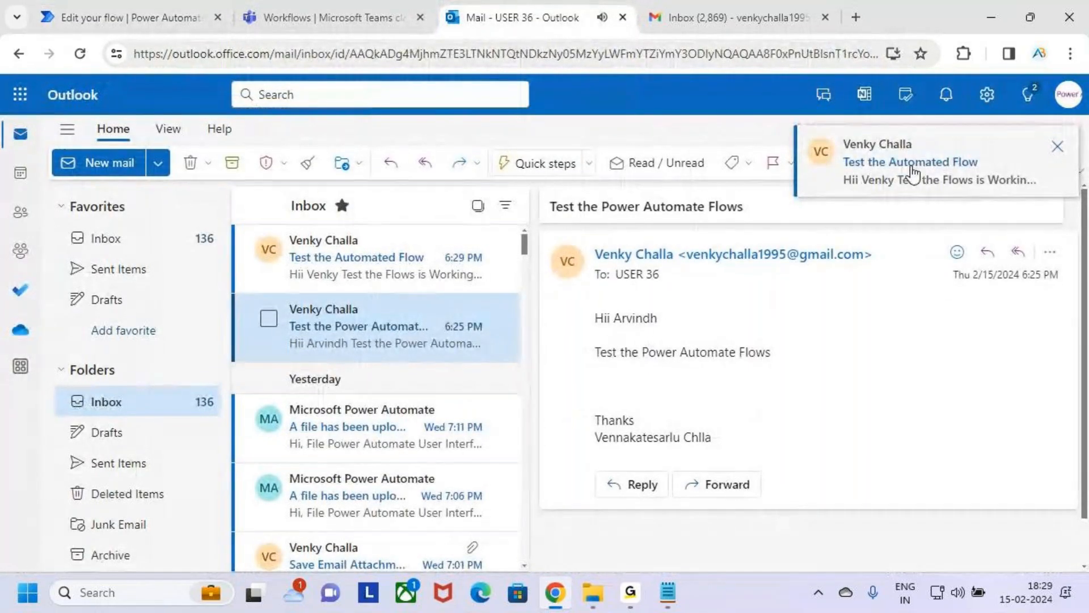
Step: Open the "Test the Automated Flow" email in Outlook and review its subject, body text and closing
left_click(328, 260)
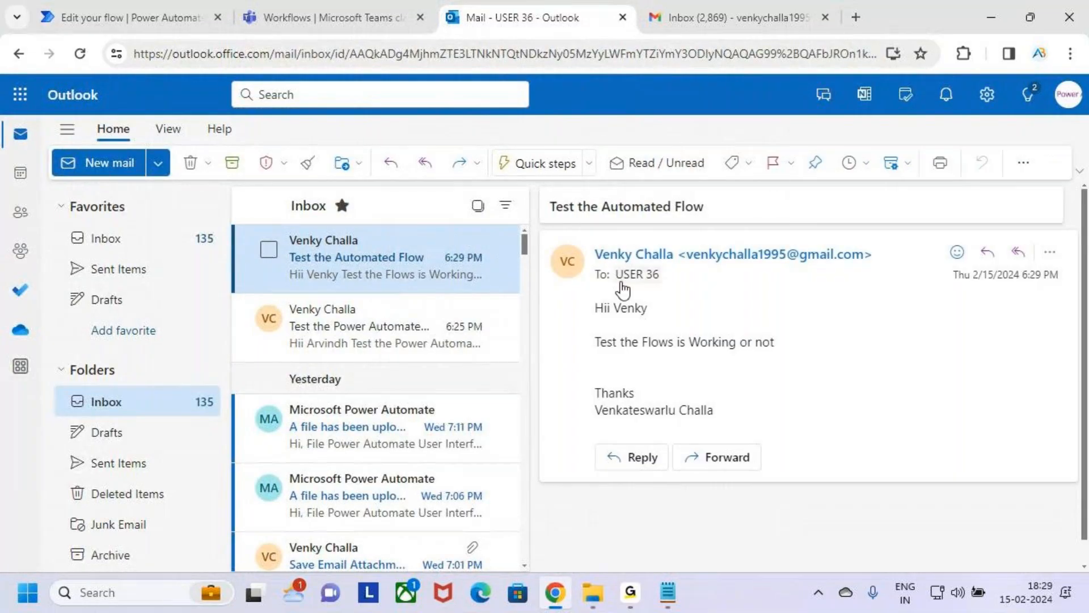
key("ctrl+shift+d")
mouse_move(584, 291)
left_mouse_down()
mouse_move(681, 353)
mouse_move(805, 361)
left_mouse_up()
left_click_drag(590, 385, 760, 432)
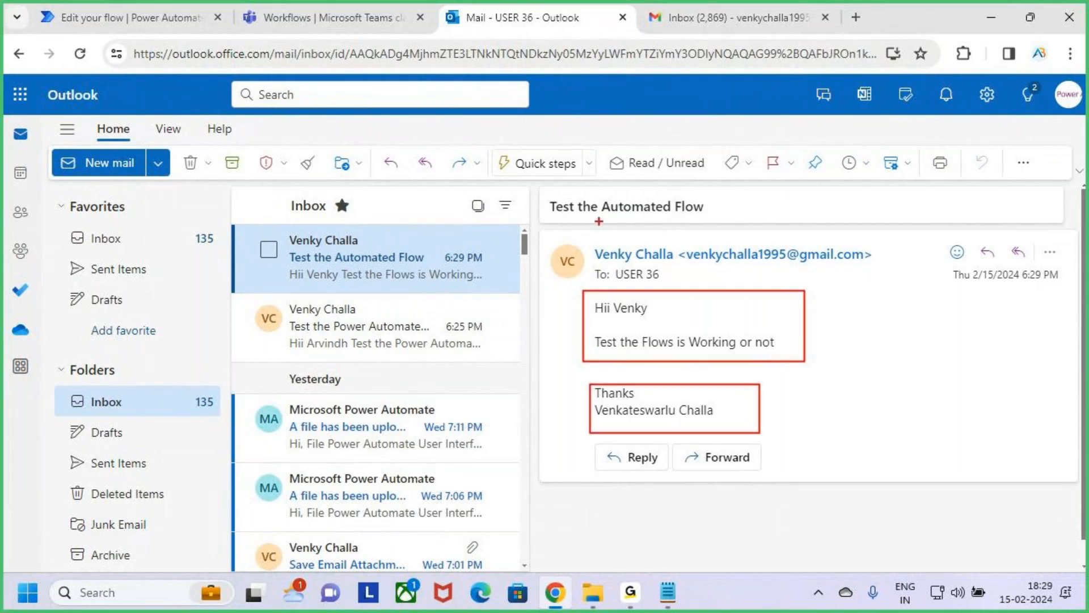
left_click_drag(547, 196, 740, 227)
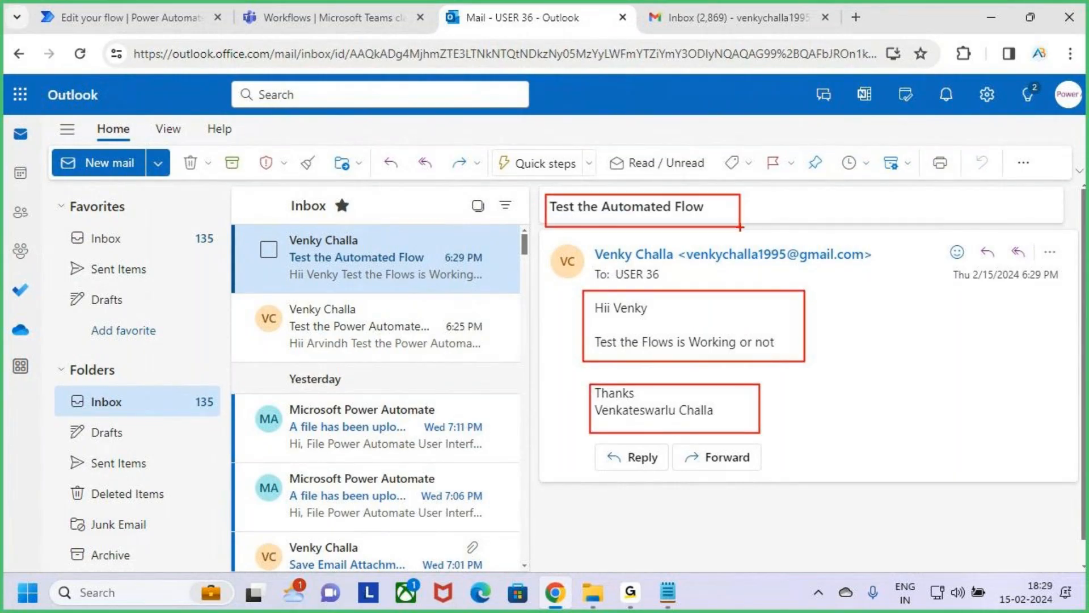
key("Escape")
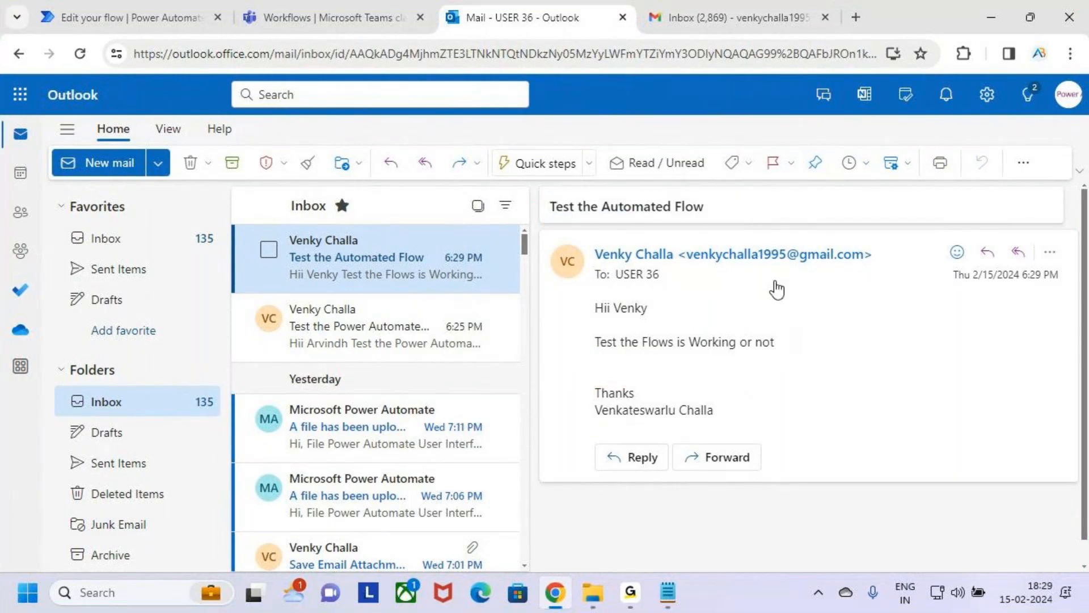
Step: Check the flow's test run in Power Automate, and compare the new Workflows chat message in Teams with the earlier one
left_click(84, 4)
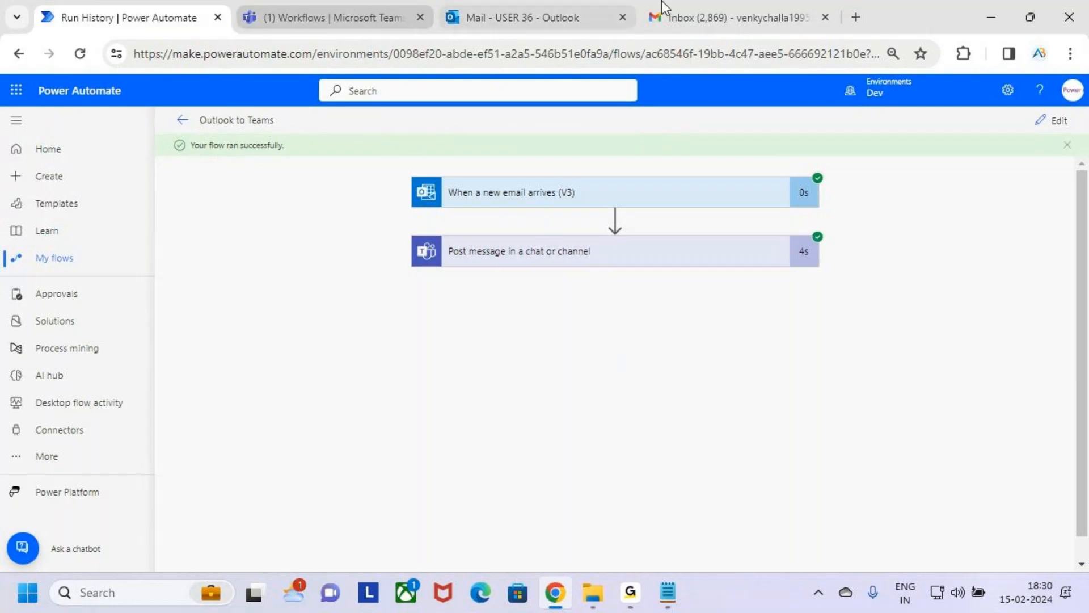
left_click(390, 7)
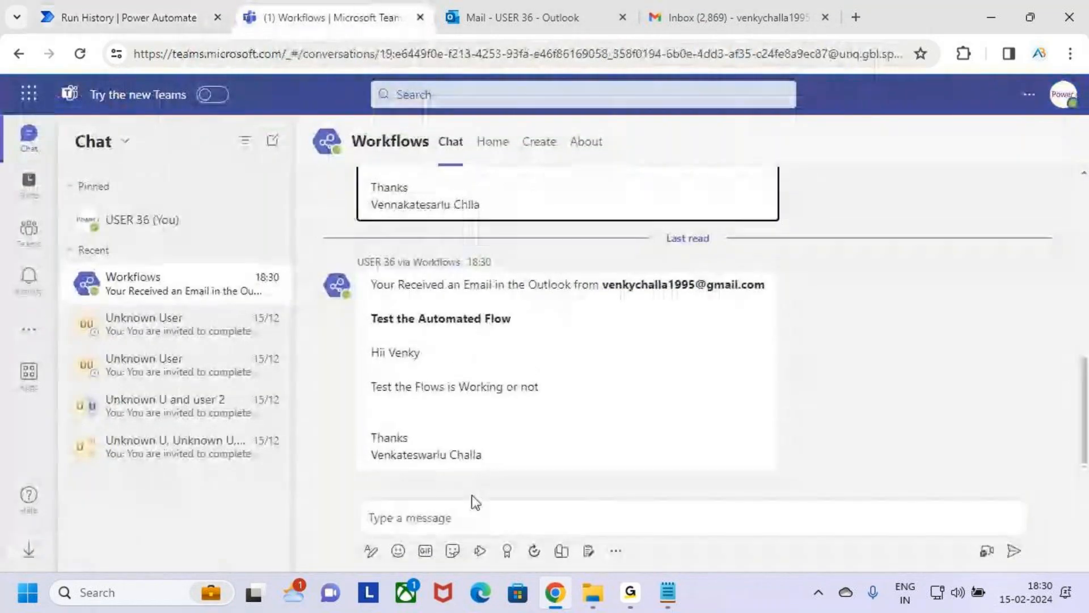
scroll(604, 365, "up", 10)
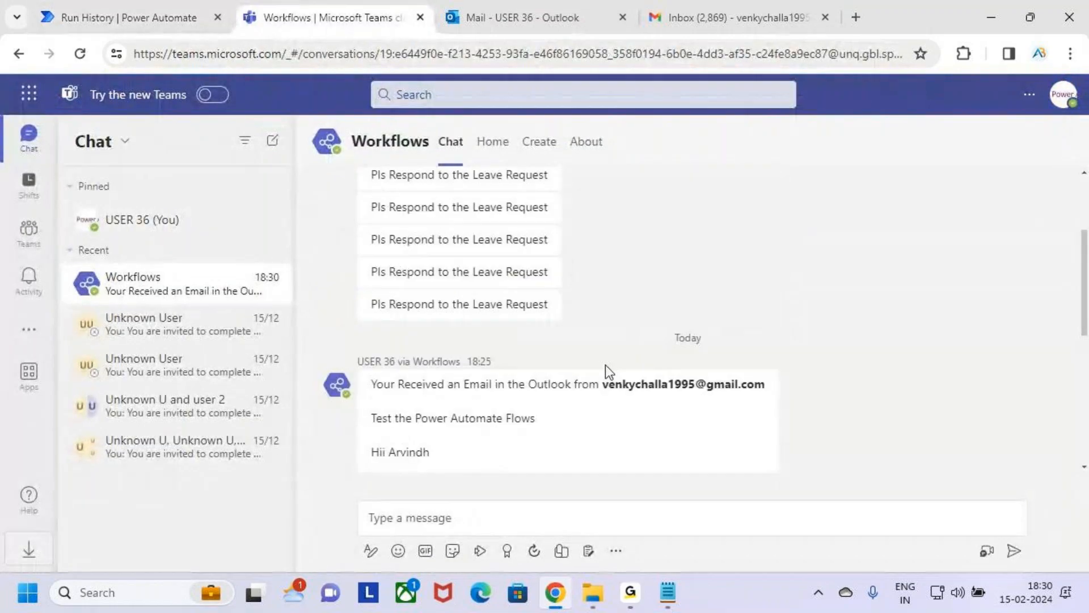
scroll(621, 366, "down", 10)
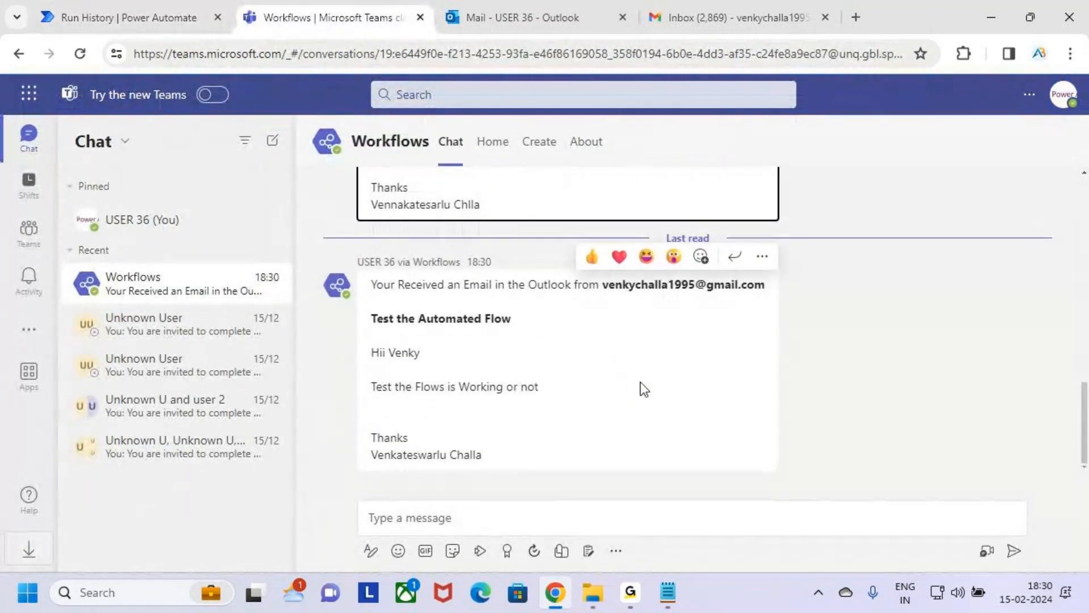
scroll(637, 387, "up", 2)
scroll(630, 384, "up", 1)
scroll(622, 364, "down", 3)
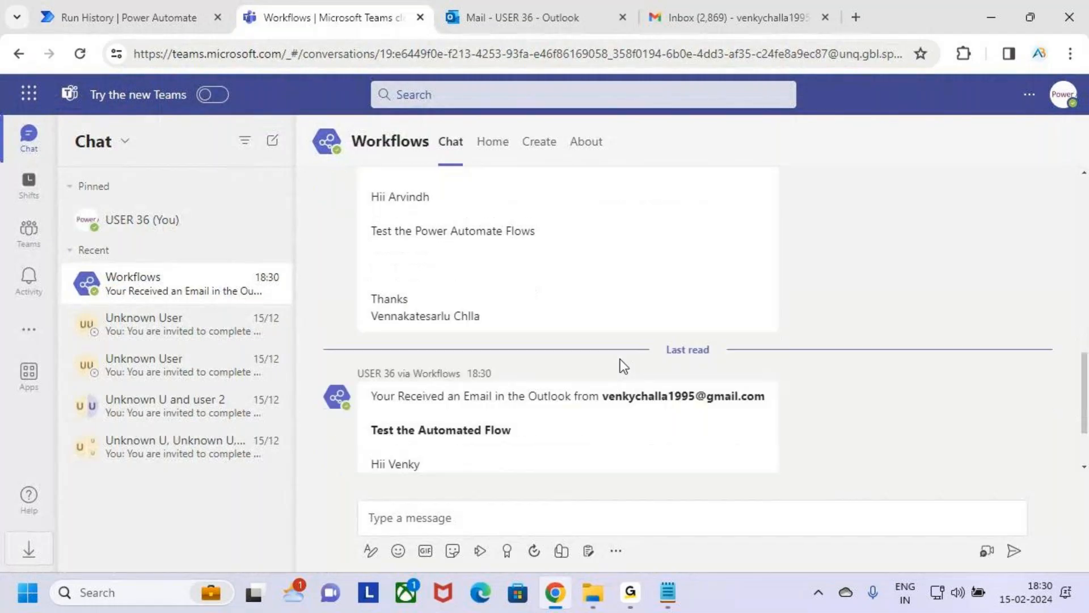
Step: Examine the newest Workflows chat message's time, sender line, bold subject, body and closing
key("ctrl+2")
left_click_drag(465, 270, 534, 265)
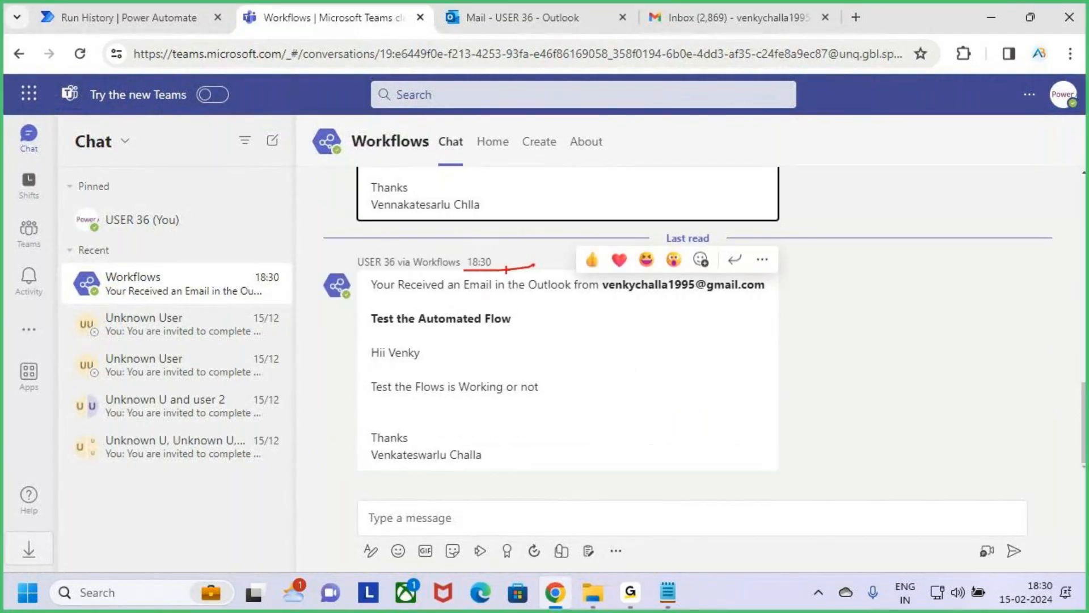
key("Escape")
key("ctrl+2")
left_click_drag(370, 266, 767, 304)
left_click_drag(369, 325, 539, 331)
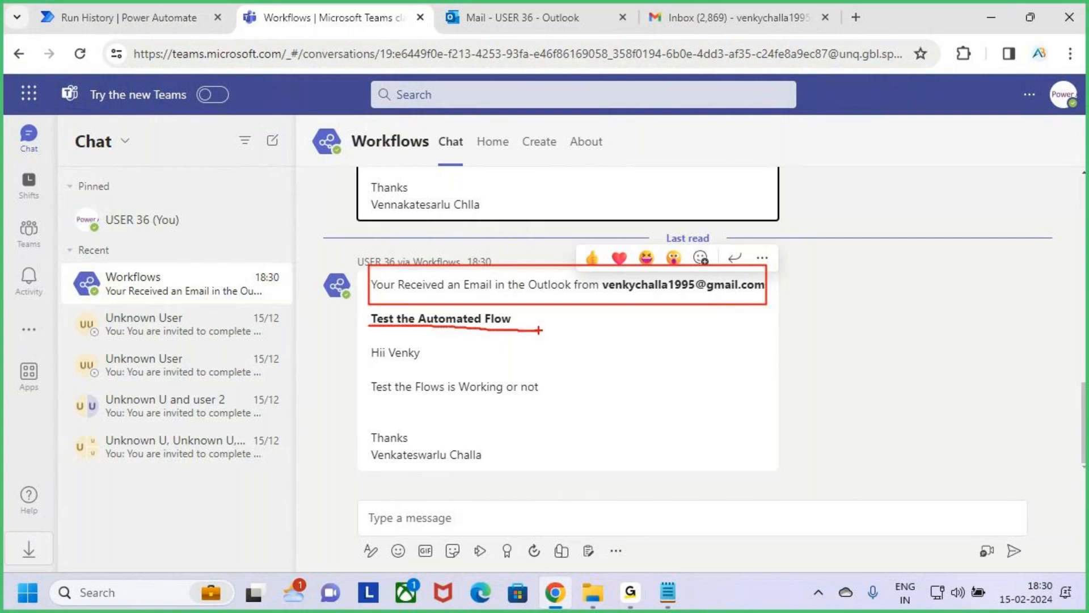
left_click_drag(363, 346, 560, 402)
mouse_move(391, 453)
left_mouse_down()
mouse_move(460, 447)
mouse_move(483, 473)
left_mouse_up()
key("Escape")
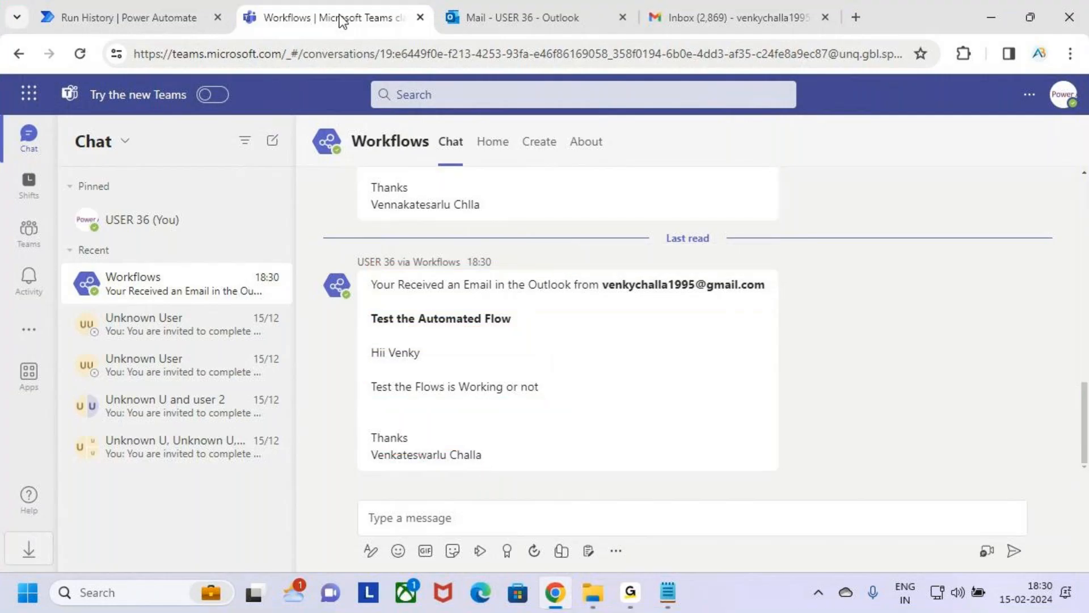
Step: Compare the "Test the Automated Flow" email in Outlook with the message posted in the Teams Workflows chat
left_click(519, 17)
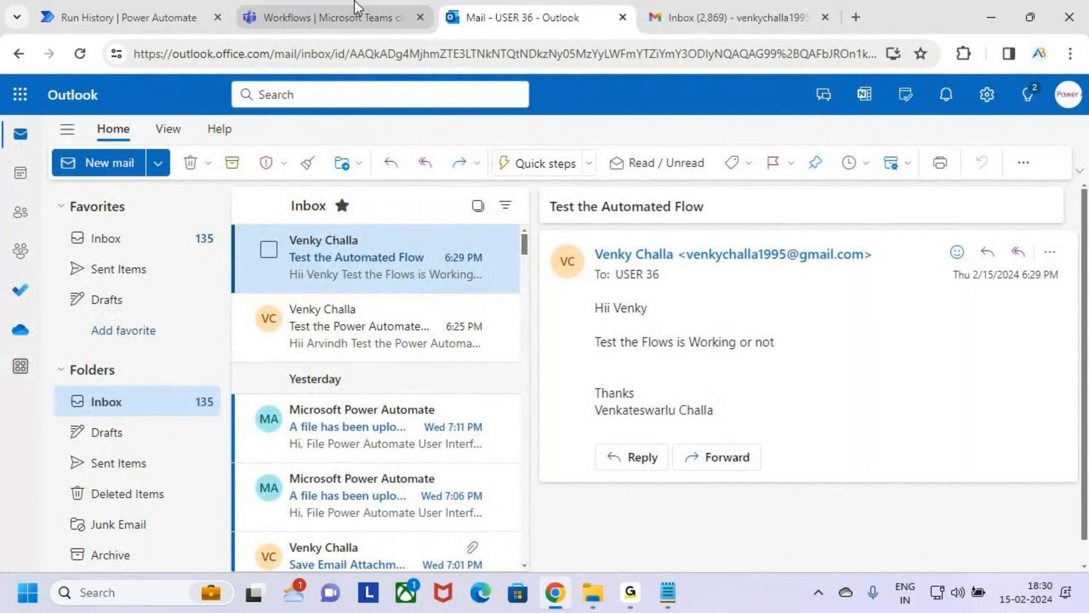
left_click(329, 17)
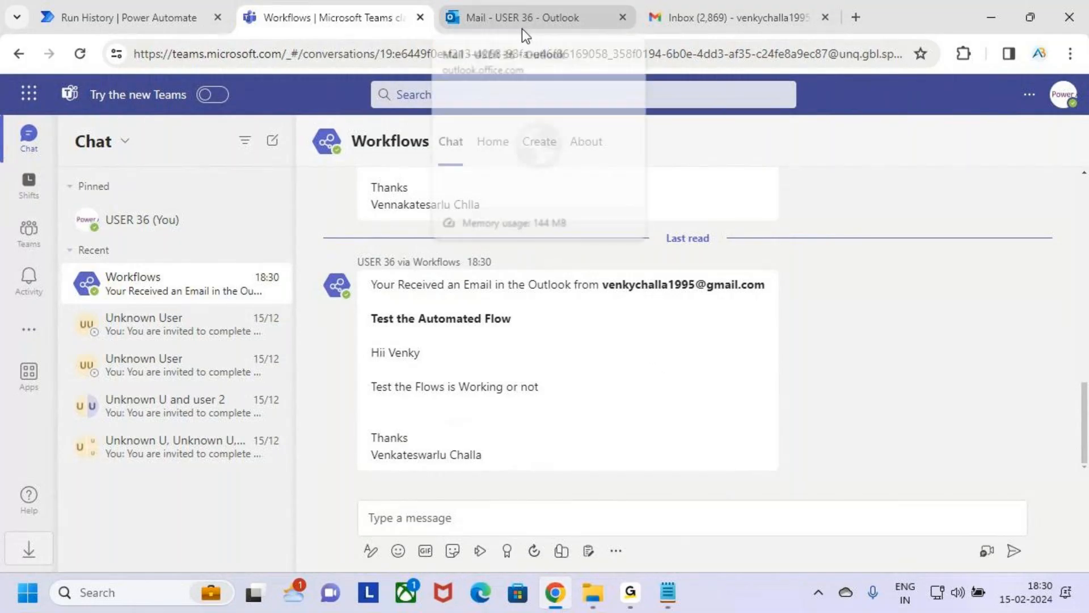
left_click(117, 3)
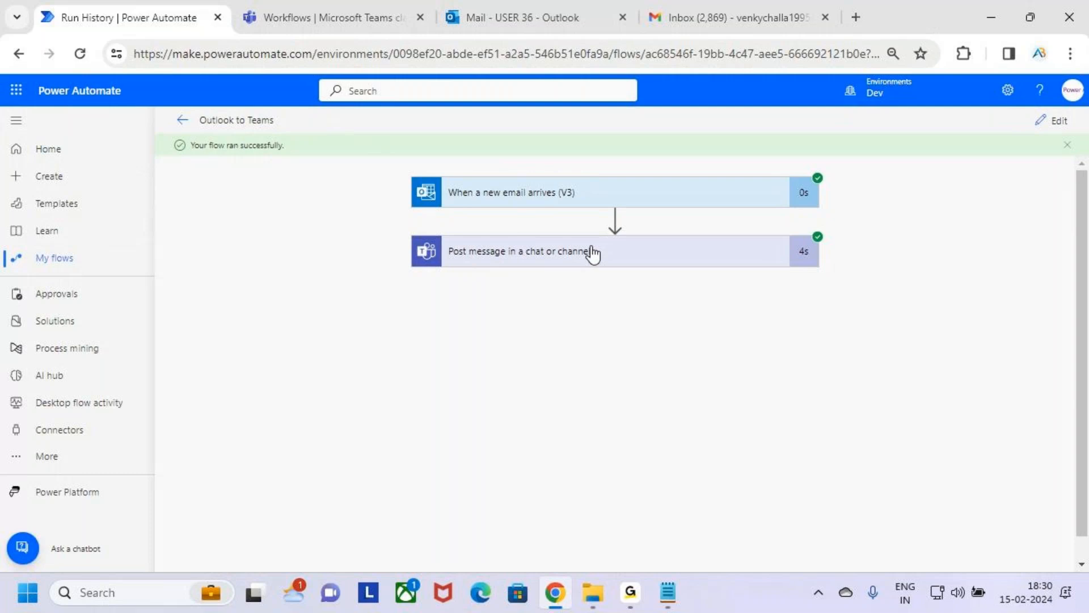
left_click(513, 4)
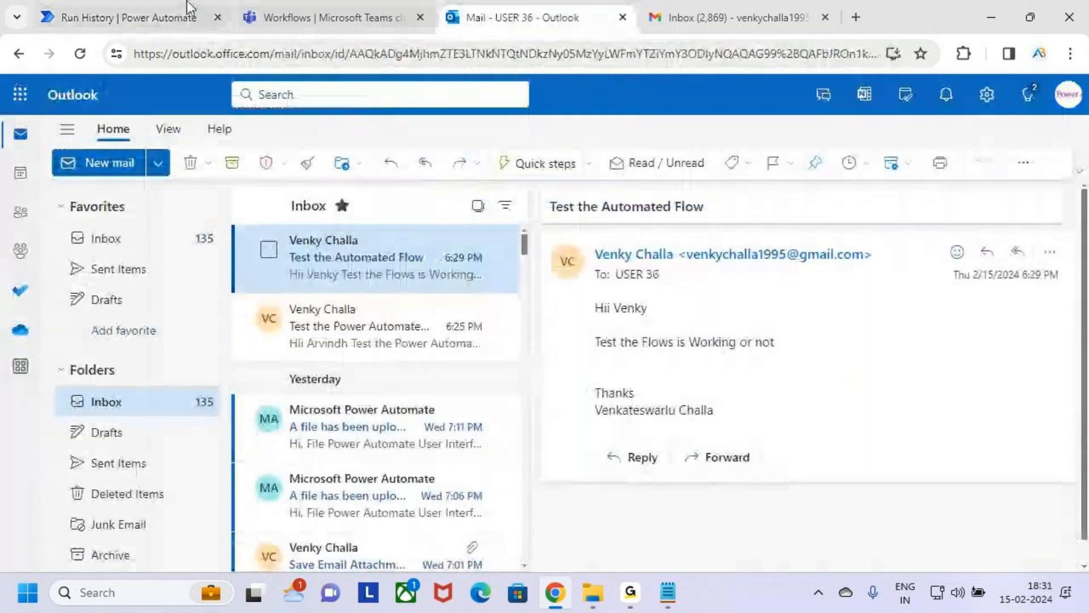
left_click(276, 18)
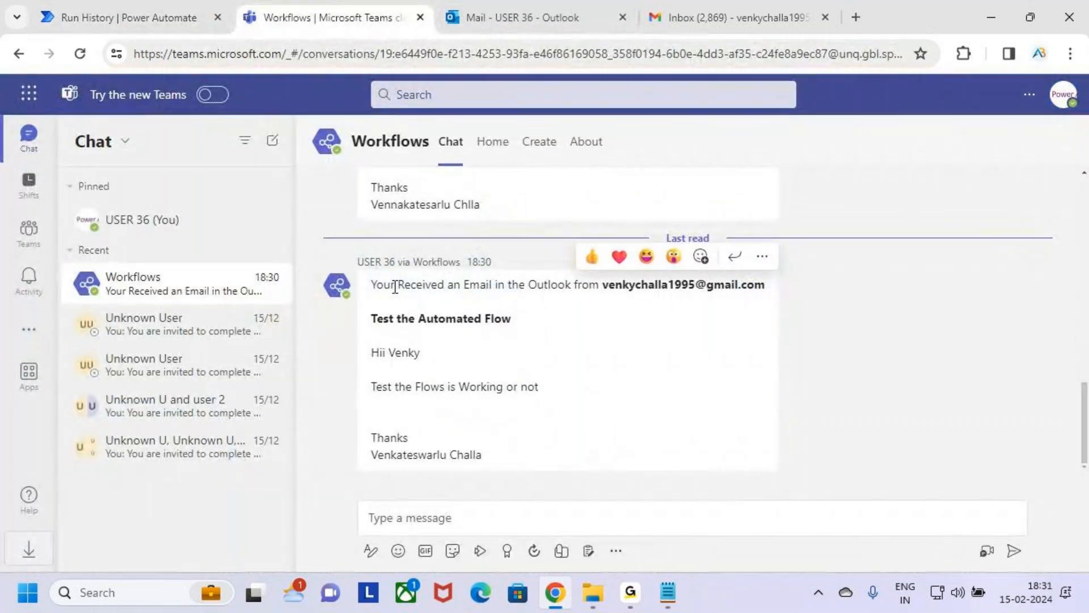
Step: Switch back to Power Automate and review the flow name and test run status
left_click(79, 17)
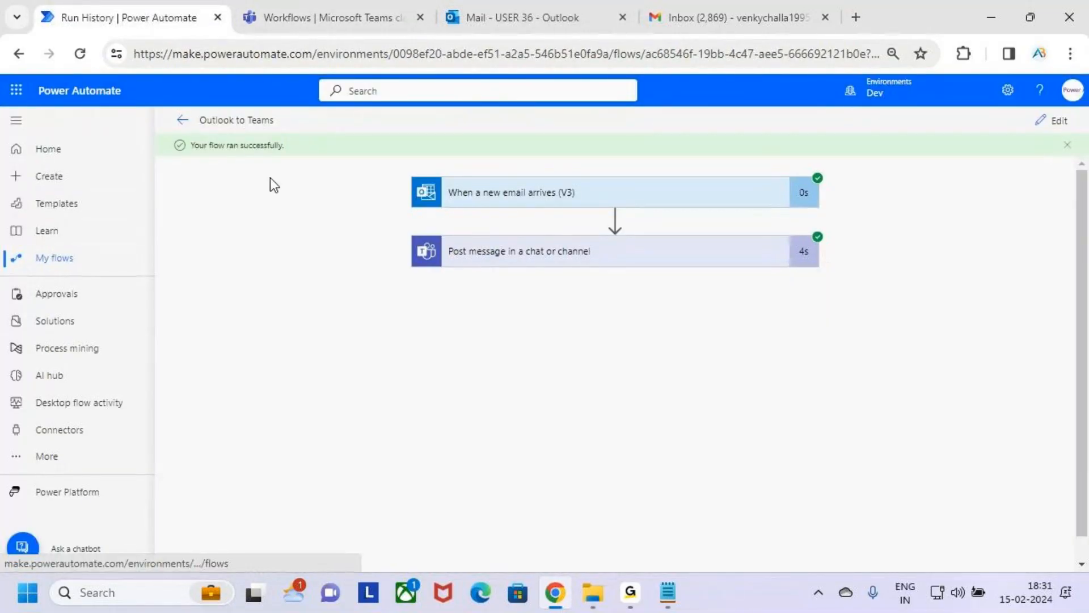
key("ctrl+2")
mouse_move(192, 104)
left_mouse_down()
mouse_move(282, 135)
mouse_move(317, 89)
left_mouse_up()
key("Escape")
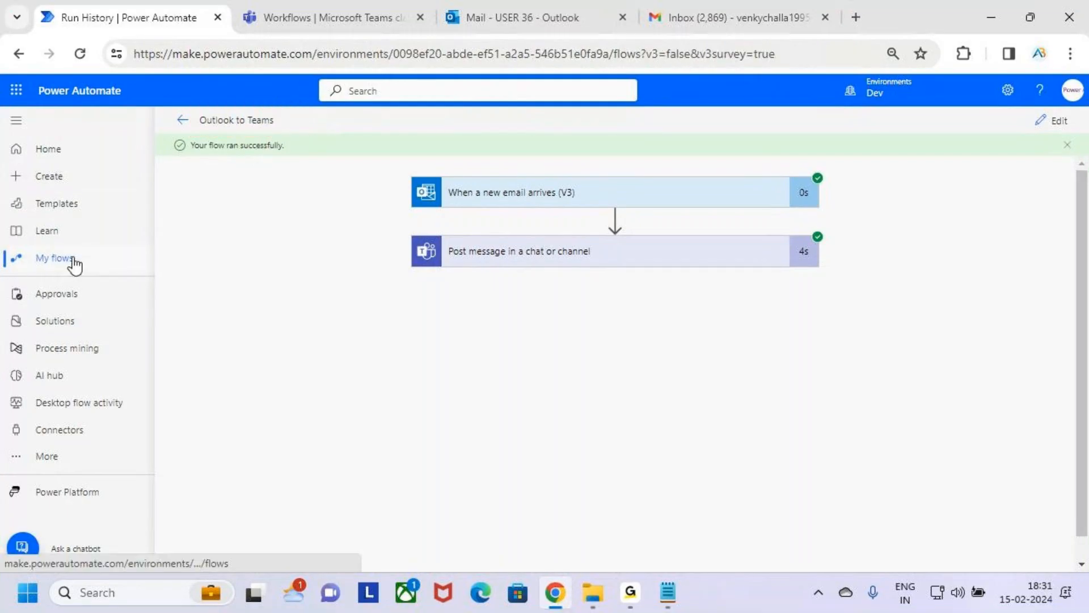
Step: Open the list of cloud flows under My flows and locate the "Outlook to Teams" flow
left_click(73, 262)
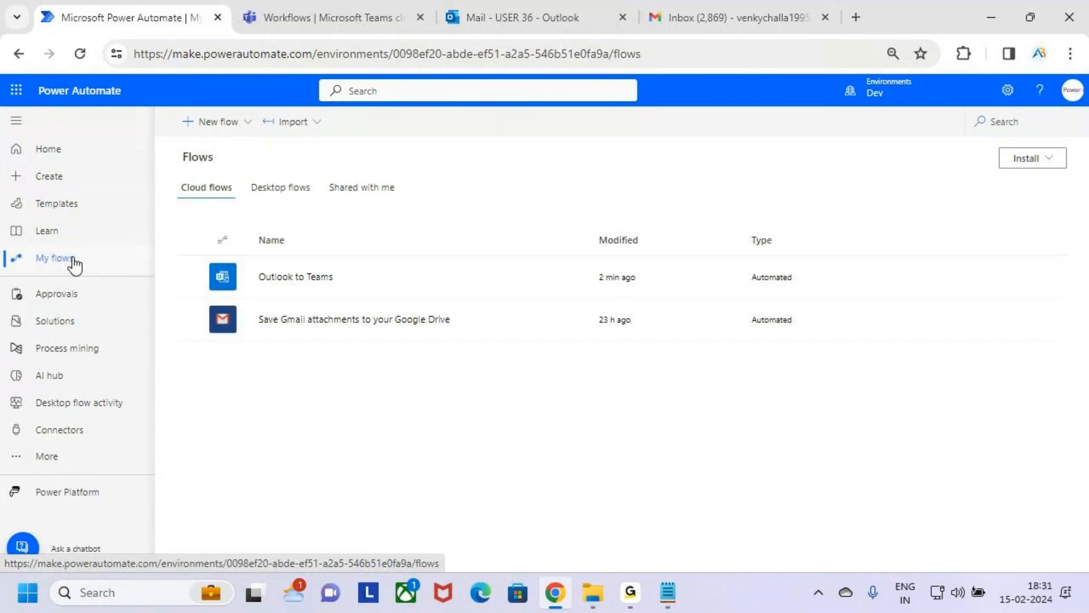
key("ctrl+2")
mouse_move(245, 260)
left_mouse_down()
mouse_move(265, 281)
mouse_move(349, 298)
mouse_move(344, 286)
mouse_move(367, 248)
left_mouse_up()
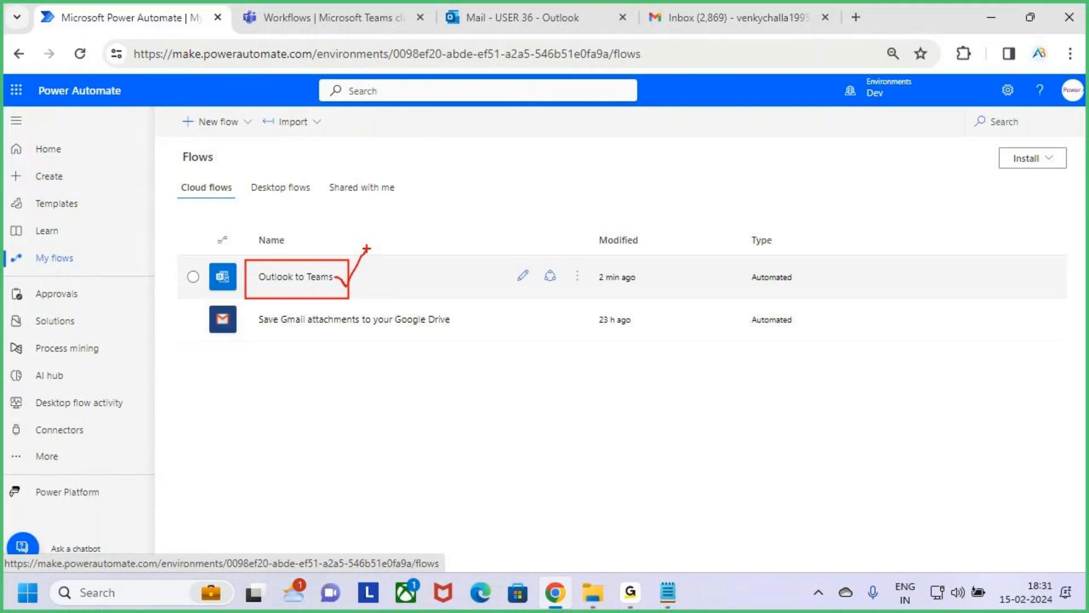
key("Escape")
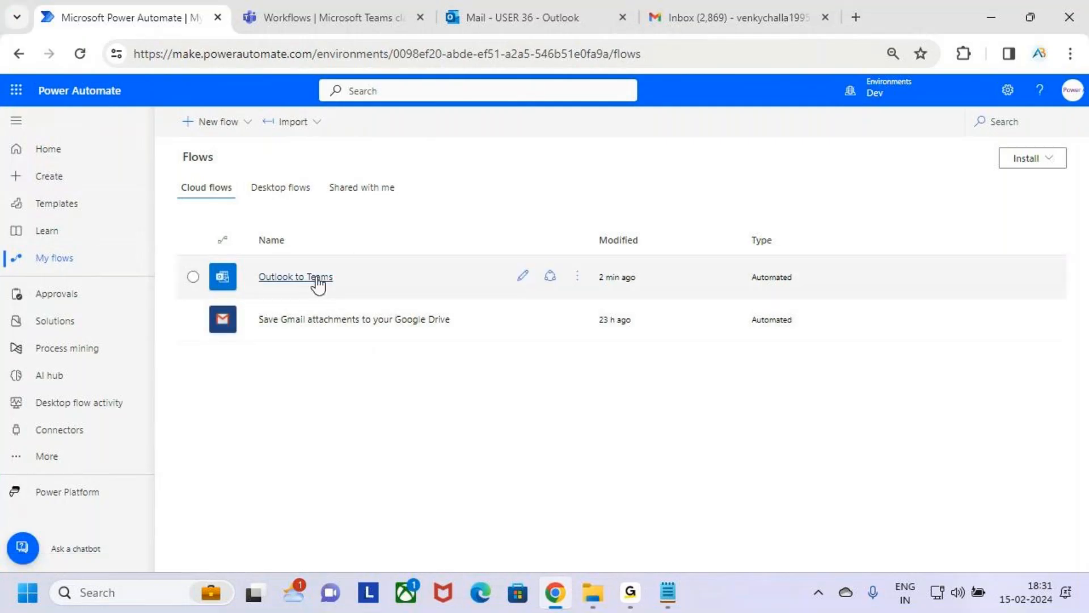
Step: Open the "Outlook to Teams" flow and review its name, status, created and modified dates, type, plan and owner
left_click(312, 278)
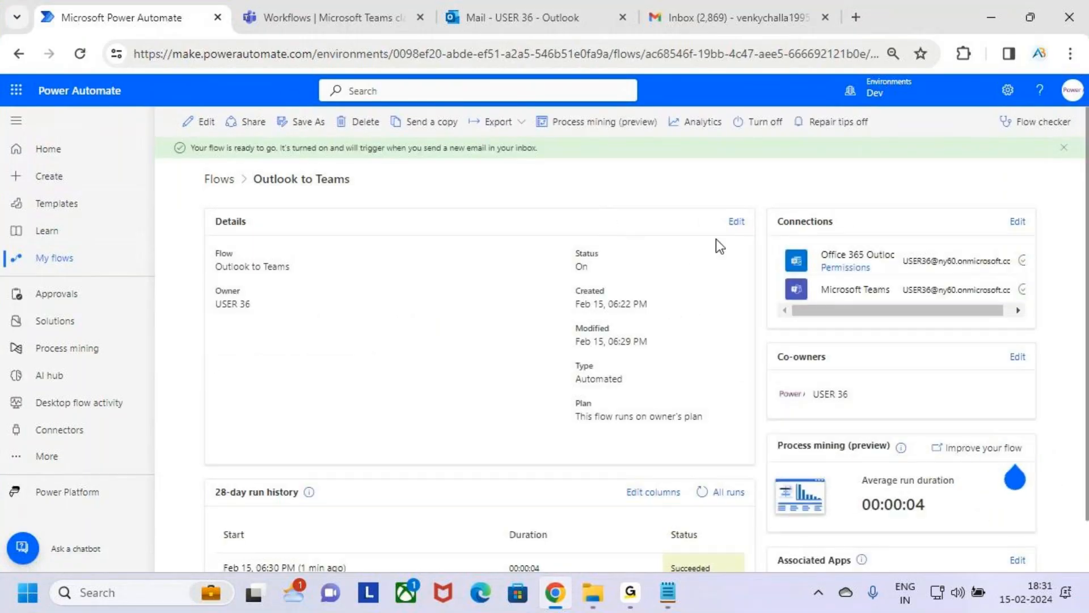
key("ctrl+2")
left_click_drag(208, 245, 304, 276)
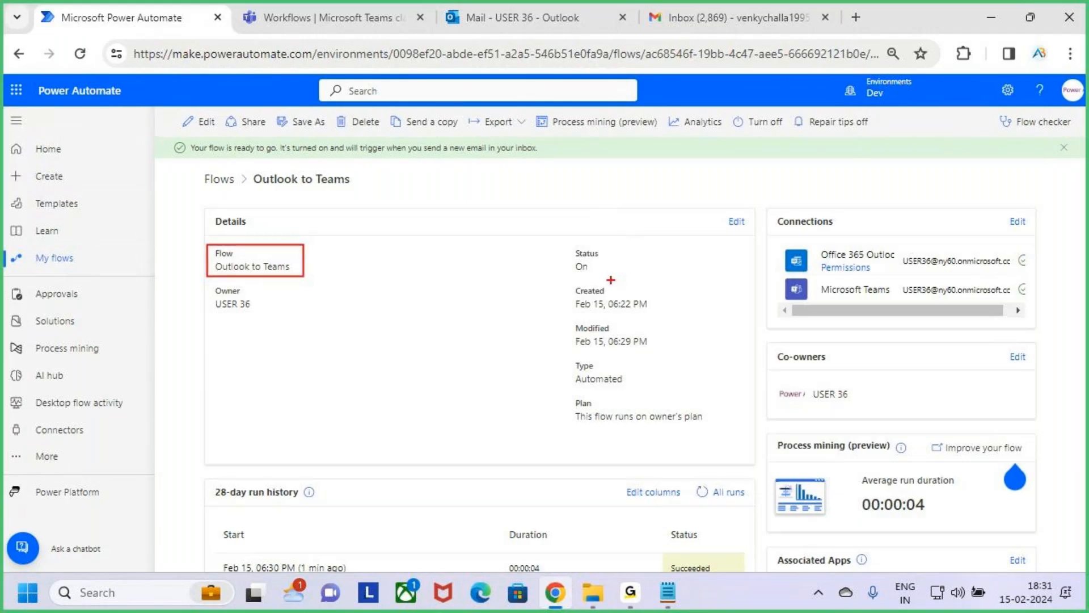
left_click_drag(565, 244, 664, 278)
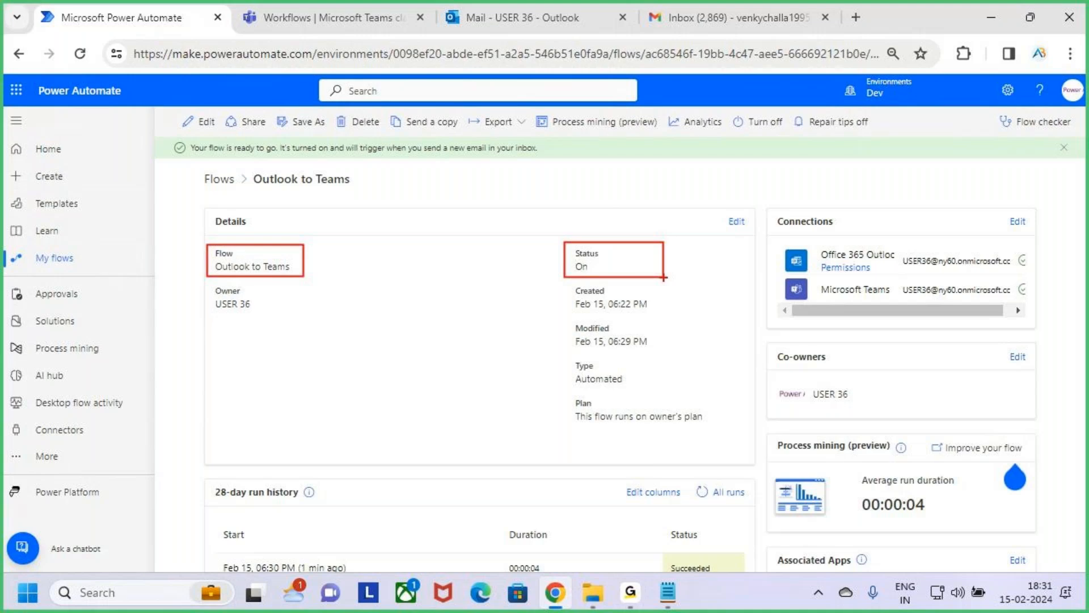
left_click_drag(562, 282, 670, 316)
left_click_drag(556, 320, 665, 352)
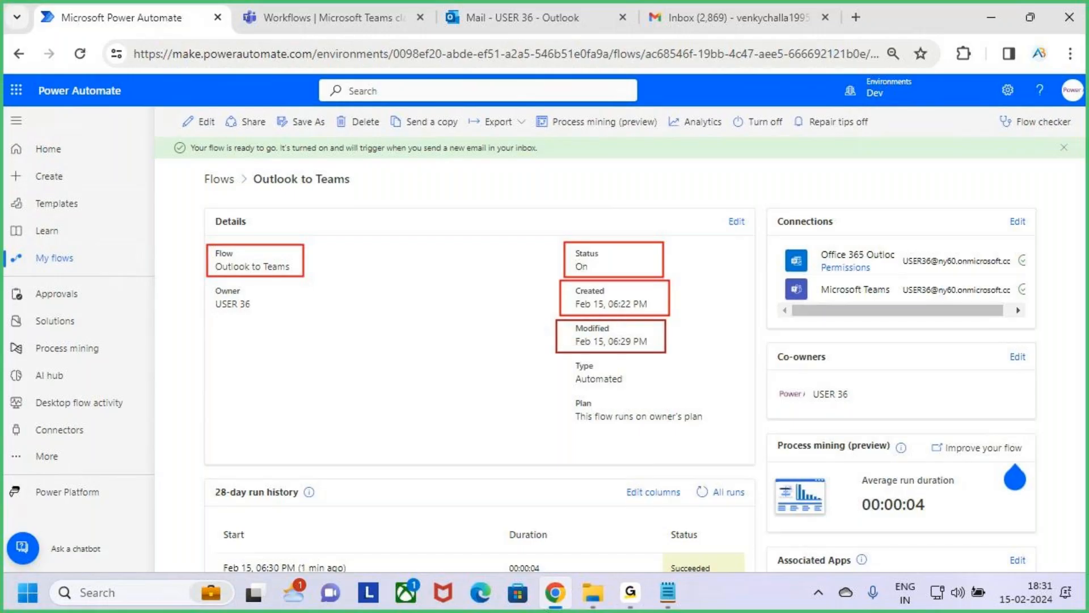
mouse_move(576, 388)
left_mouse_down()
mouse_move(616, 388)
mouse_move(624, 419)
mouse_move(713, 427)
left_mouse_up()
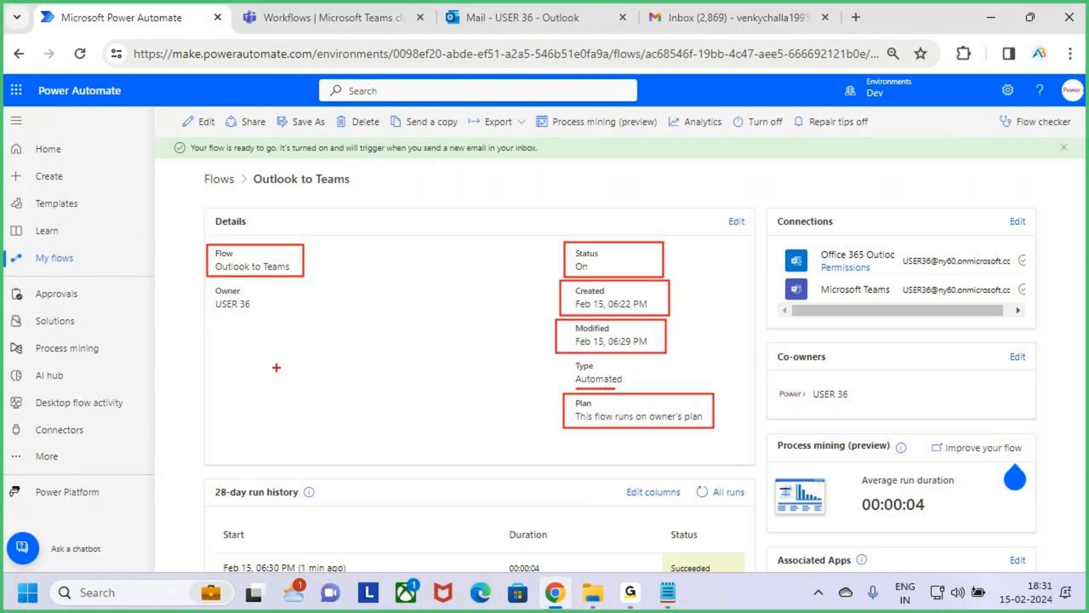
left_click_drag(208, 285, 284, 312)
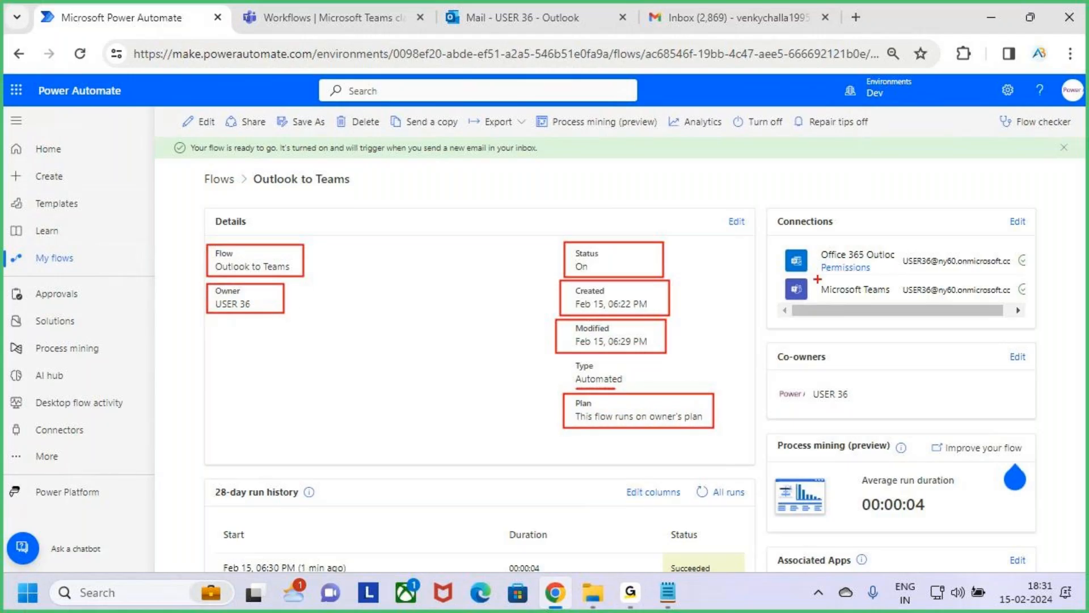
Step: Review the flow's Office 365 Outlook and Microsoft Teams connections
left_click_drag(776, 209, 1026, 307)
left_click_drag(832, 262, 881, 263)
mouse_move(841, 295)
left_mouse_down()
mouse_move(888, 297)
mouse_move(878, 305)
left_mouse_up()
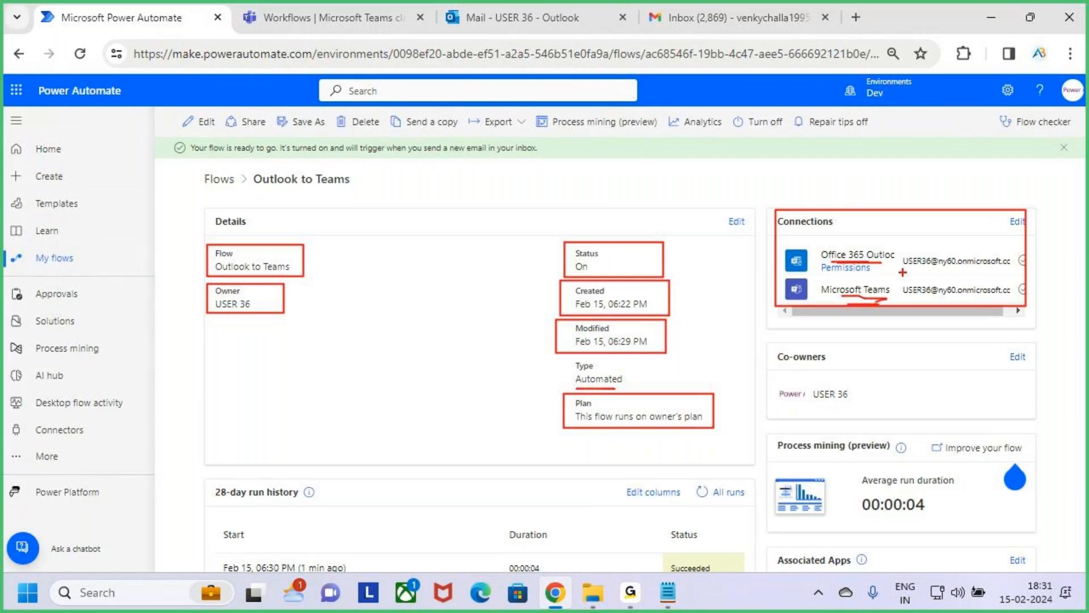
key("Escape")
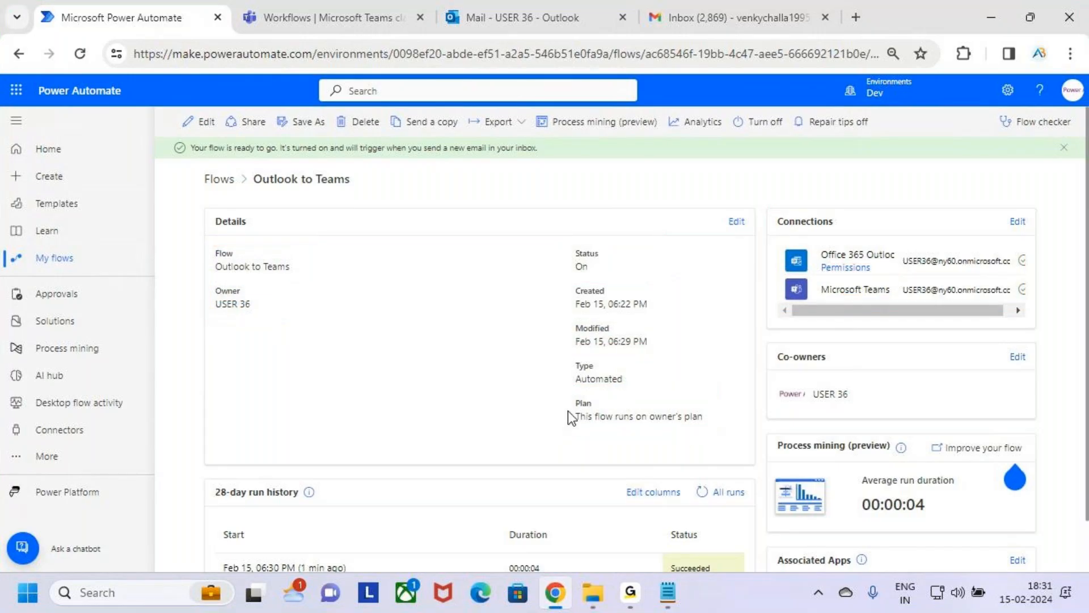
Step: Examine the start times, duration and status of the runs in the flow's 28-day run history
scroll(574, 414, "down", 2)
key("ctrl+2")
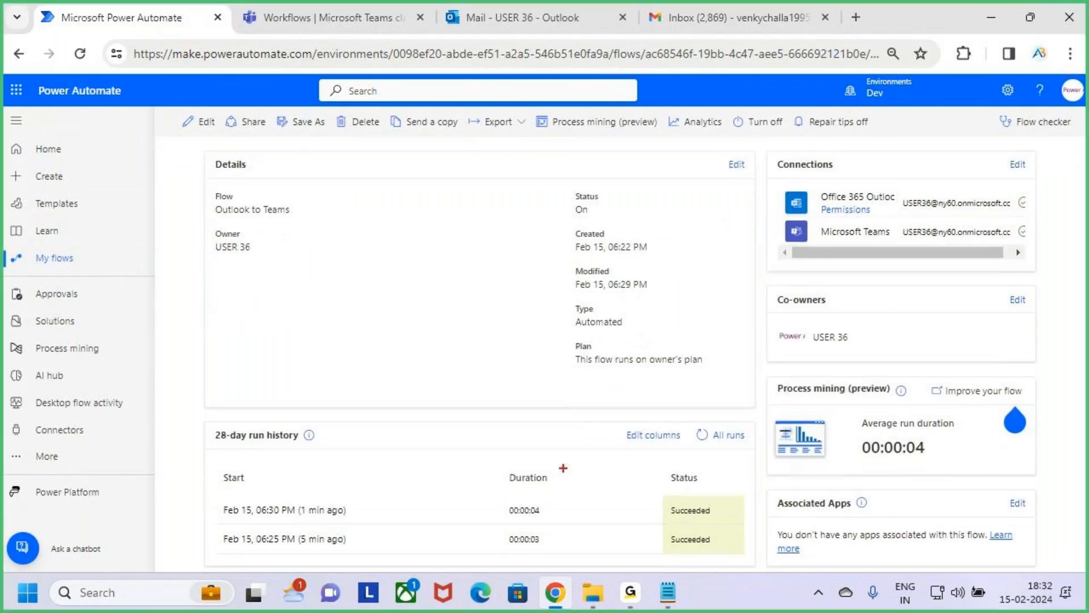
mouse_move(210, 421)
left_mouse_down()
mouse_move(257, 441)
mouse_move(563, 492)
mouse_move(749, 562)
left_mouse_up()
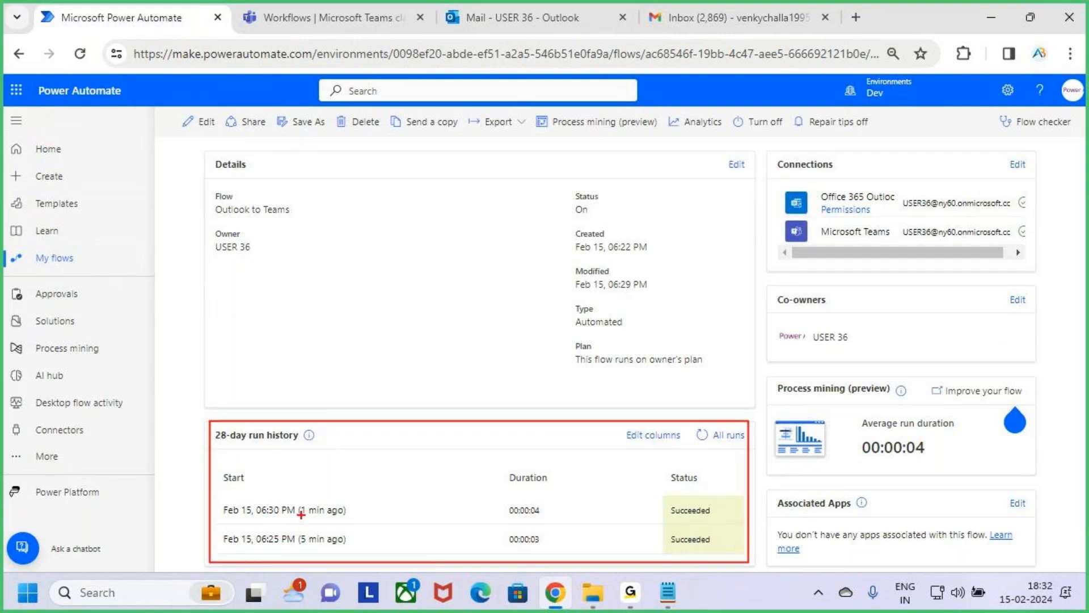
mouse_move(292, 520)
left_mouse_down()
mouse_move(325, 521)
mouse_move(344, 551)
left_mouse_up()
left_click_drag(508, 490, 543, 490)
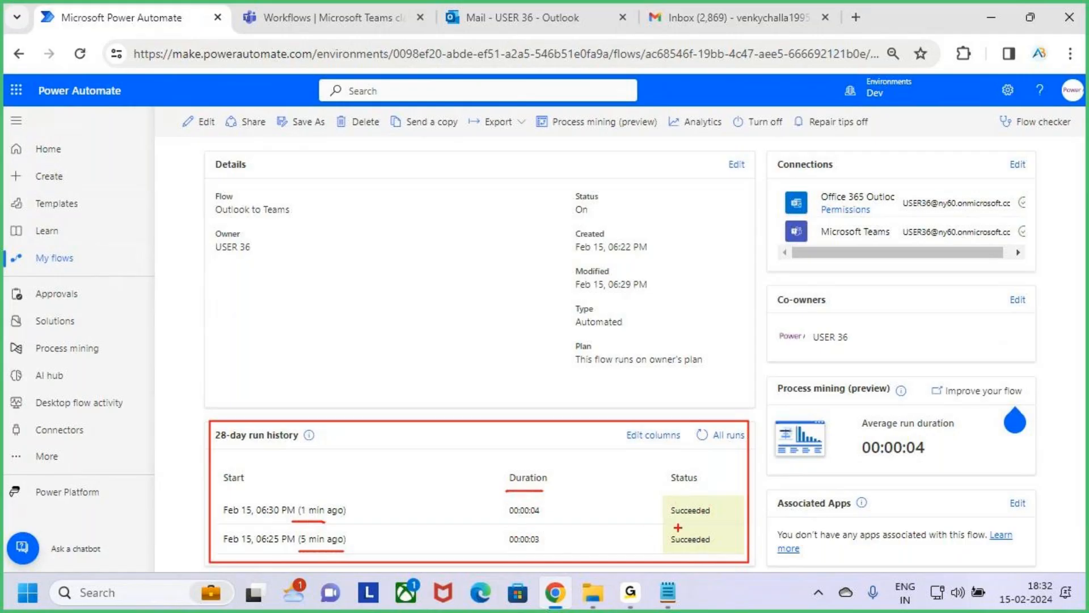
mouse_move(673, 519)
left_mouse_down()
mouse_move(706, 519)
mouse_move(706, 548)
left_mouse_up()
key("Escape")
scroll(325, 251, "up", 1)
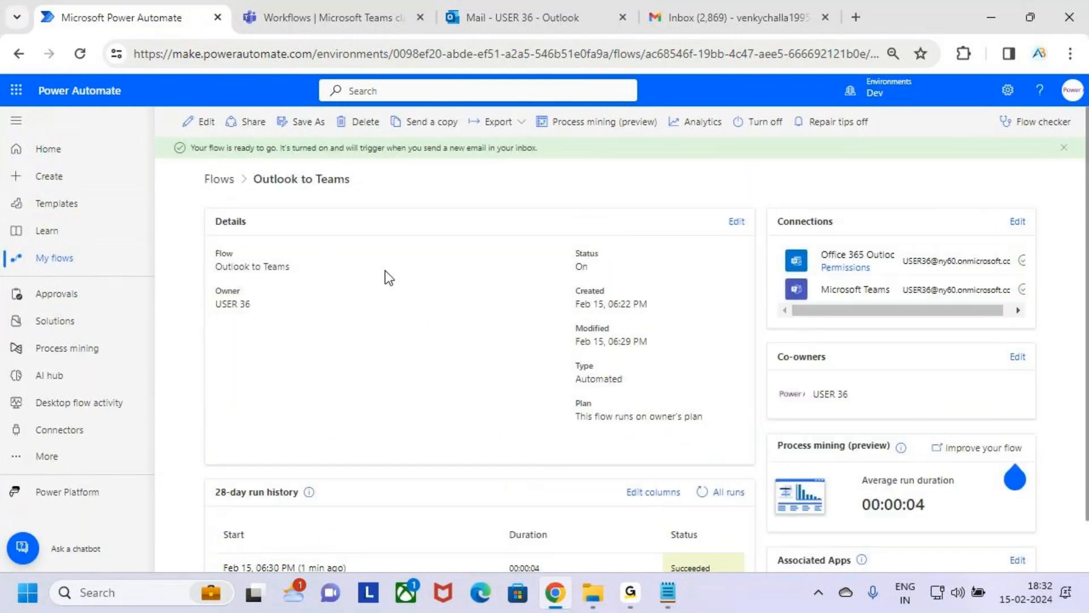
Step: Review how the flow page is laid out across run history, details, connections and co-owners
scroll(510, 329, "down", 1)
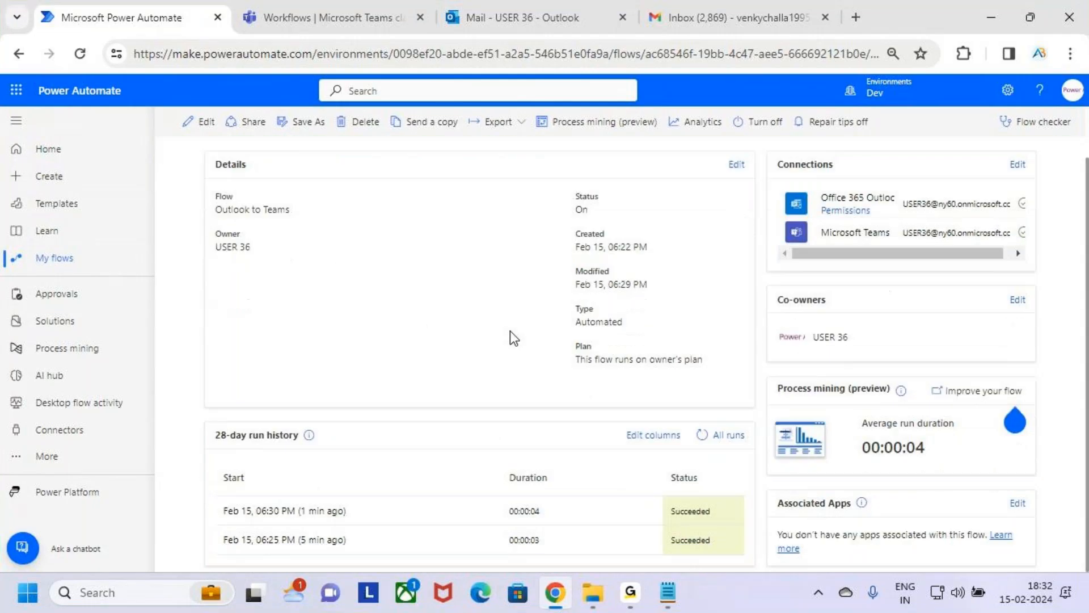
key("ctrl+2")
mouse_move(203, 424)
left_mouse_down()
mouse_move(656, 561)
mouse_move(752, 563)
left_mouse_up()
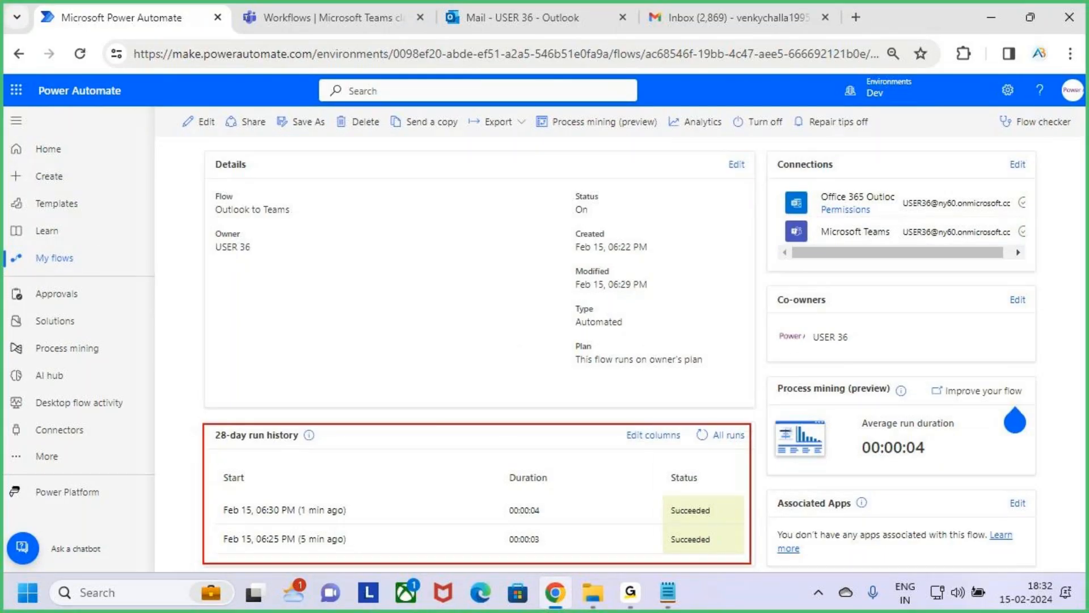
mouse_move(440, 379)
left_mouse_down()
mouse_move(452, 428)
mouse_move(430, 442)
left_mouse_up()
mouse_move(207, 149)
left_mouse_down()
mouse_move(234, 170)
mouse_move(638, 330)
mouse_move(755, 408)
left_mouse_up()
left_click_drag(780, 155, 1035, 262)
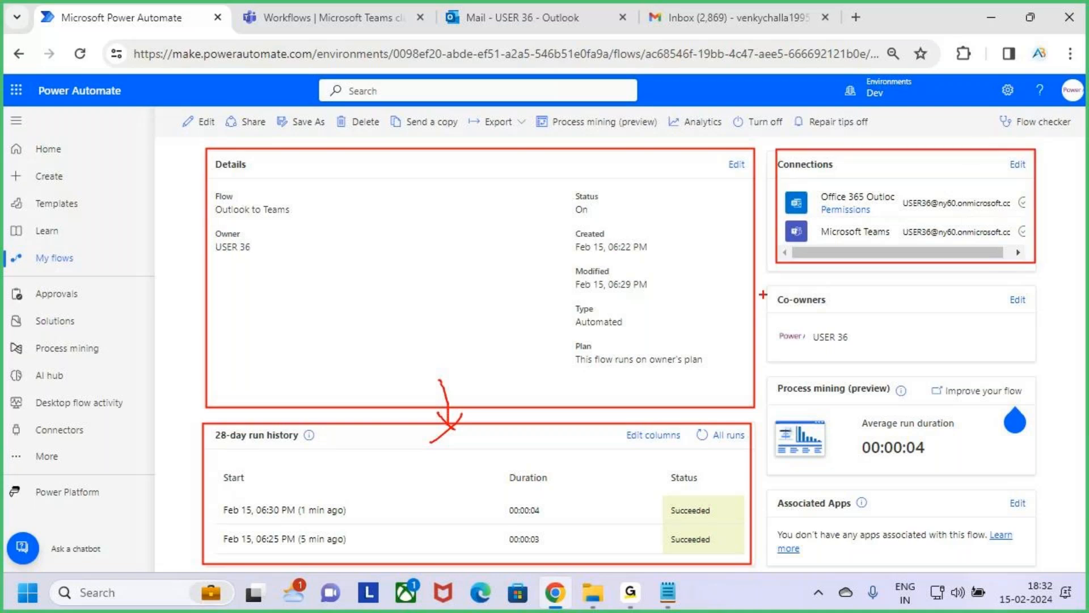
left_click_drag(770, 286, 1038, 357)
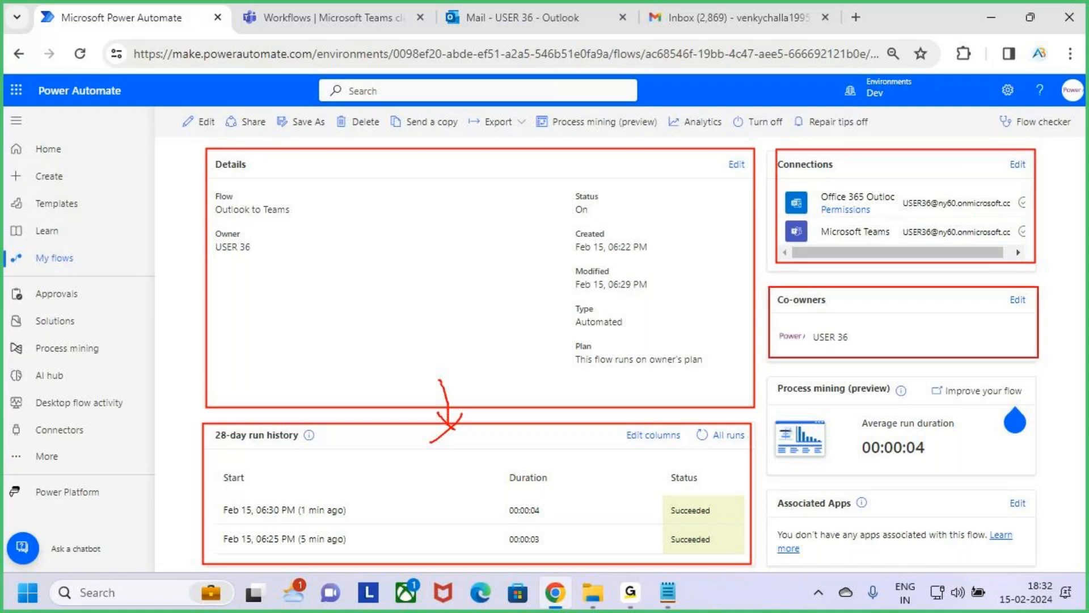
left_click_drag(817, 345, 857, 346)
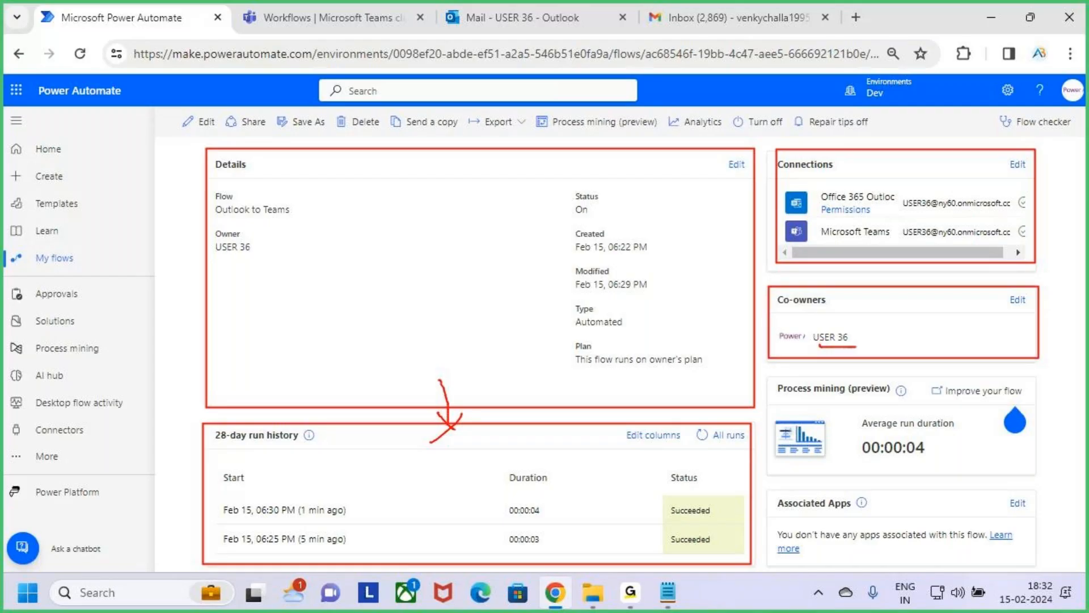
key("Escape")
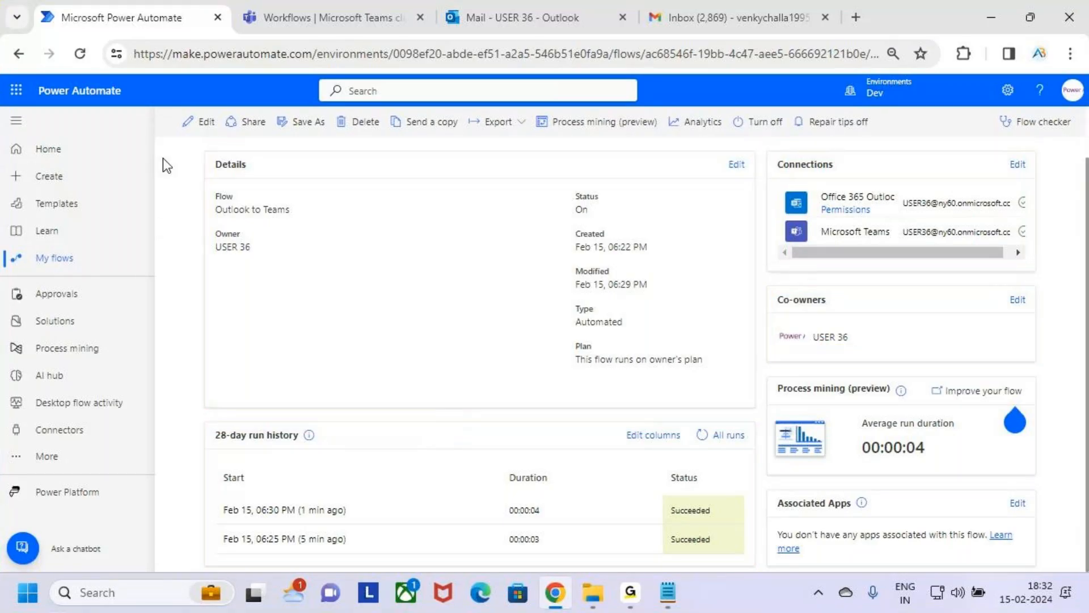
Step: Return to the My flows list and look through the actions available for the "Outlook to Teams" flow
left_click(65, 260)
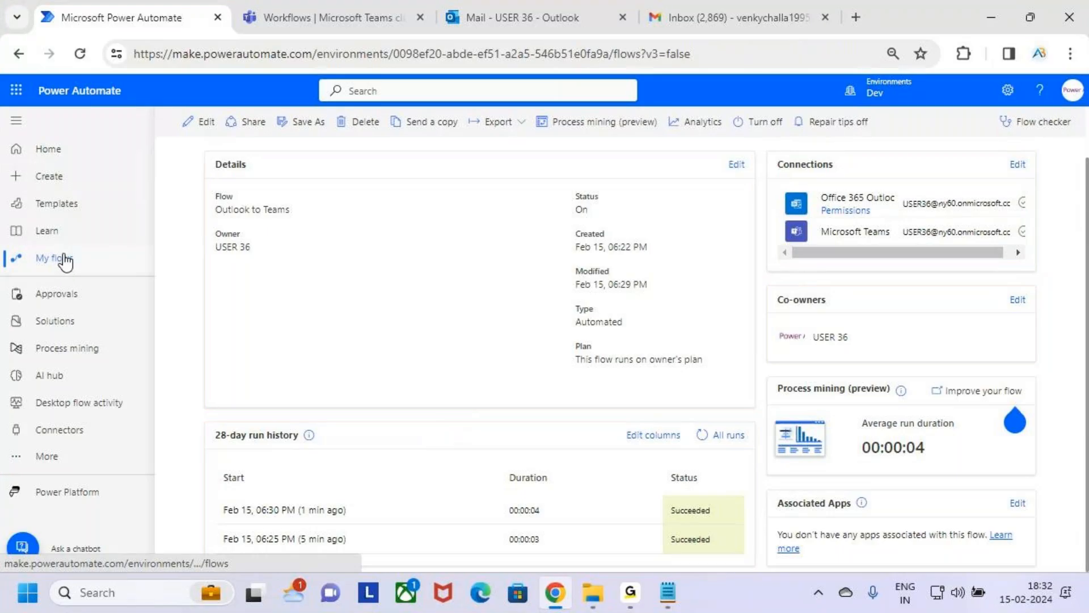
left_click(386, 275)
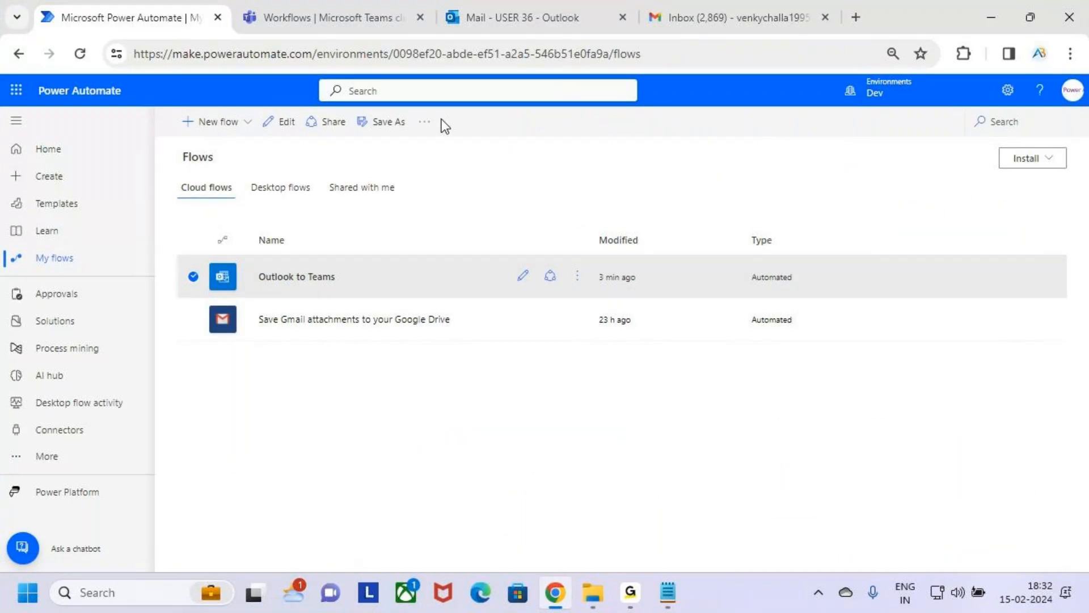
left_click(578, 276)
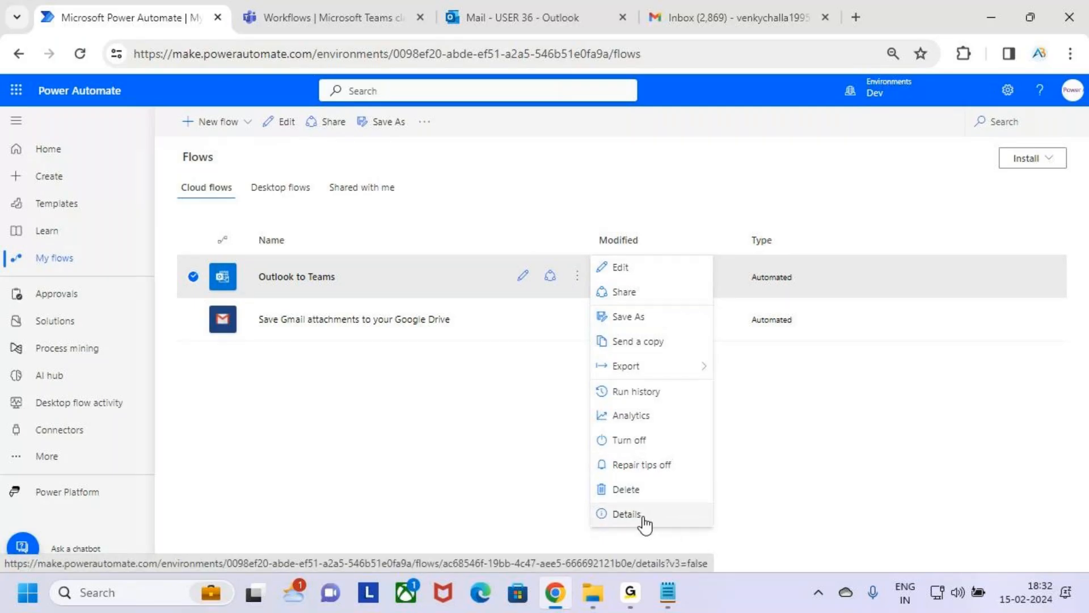
left_click(369, 278)
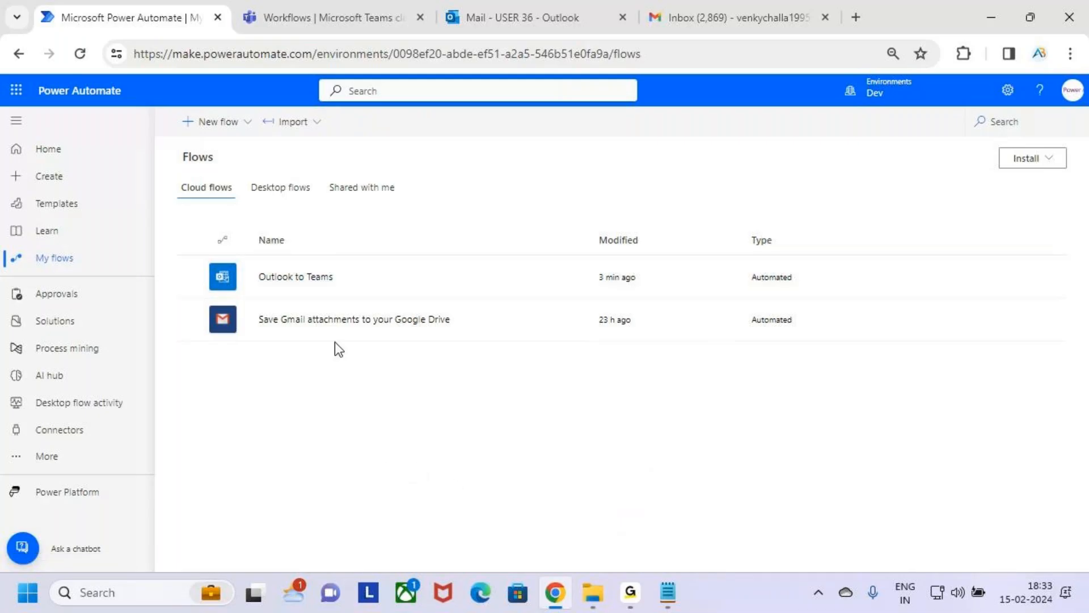
Step: Switch to the Cloud Flows notes in Notepad and review item 4 about sending Teams chat notifications for Outlook emails
mouse_move(668, 593)
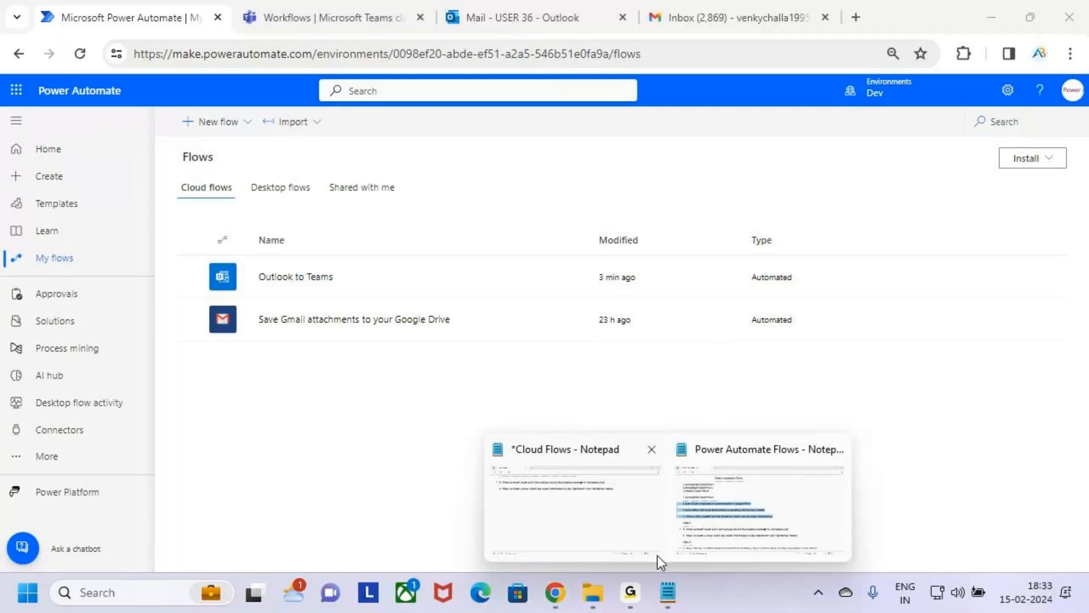
left_click(537, 513)
scroll(182, 261, "up", 2)
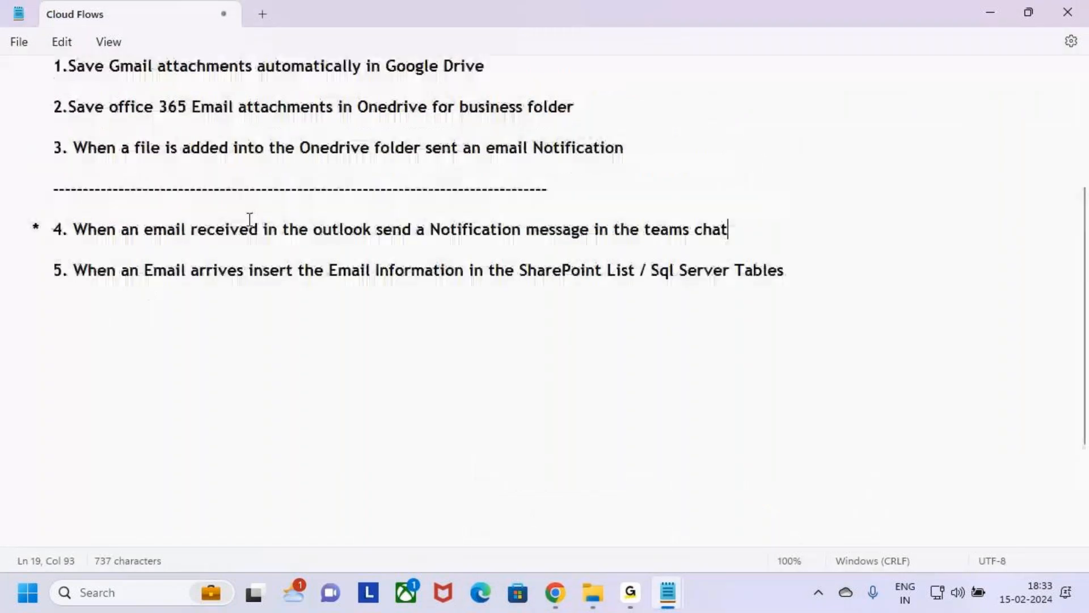
left_click_drag(145, 234, 357, 236)
left_click_drag(441, 235, 781, 236)
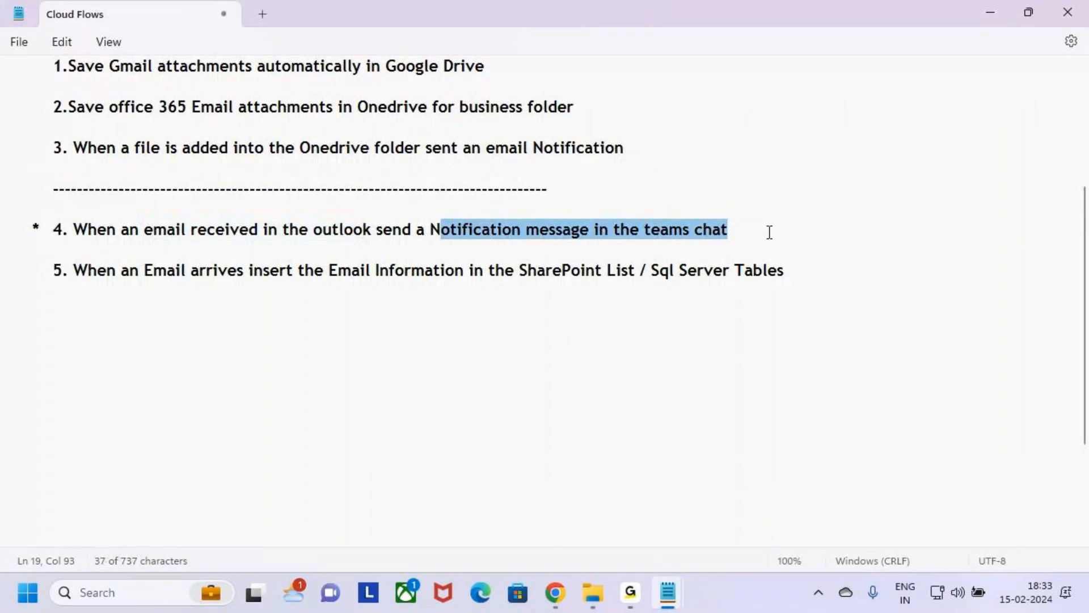
Step: Read item 5 in the notes about inserting email information into a SharePoint list or SQL Server tables
left_click(211, 298)
key("Up")
left_click(38, 268)
left_click(86, 287)
left_click(88, 270)
left_click(86, 290)
left_click(63, 271)
left_click_drag(52, 270, 464, 274)
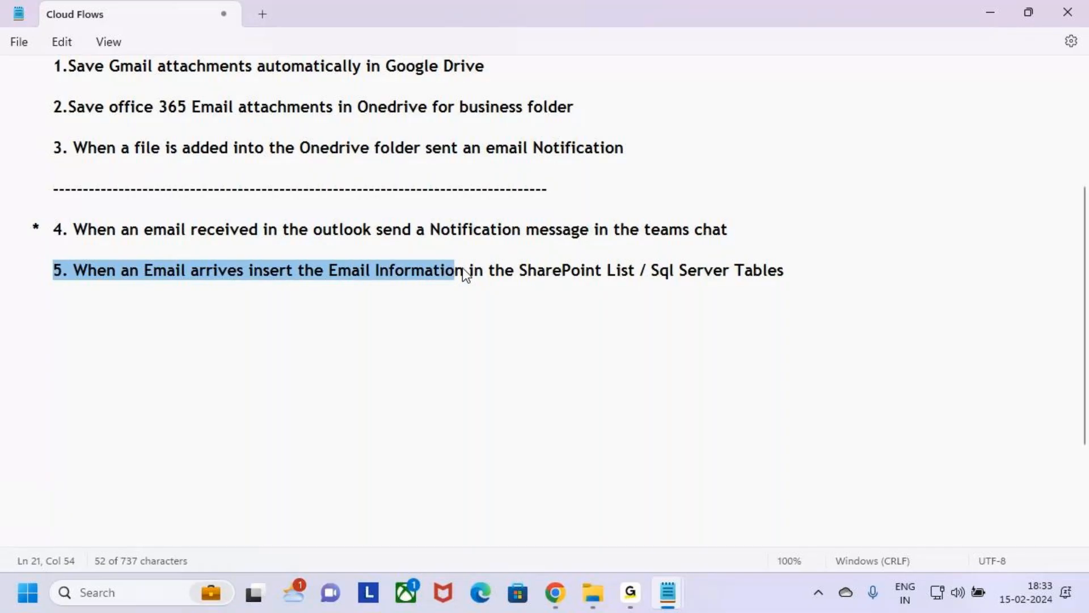
left_click_drag(519, 270, 826, 274)
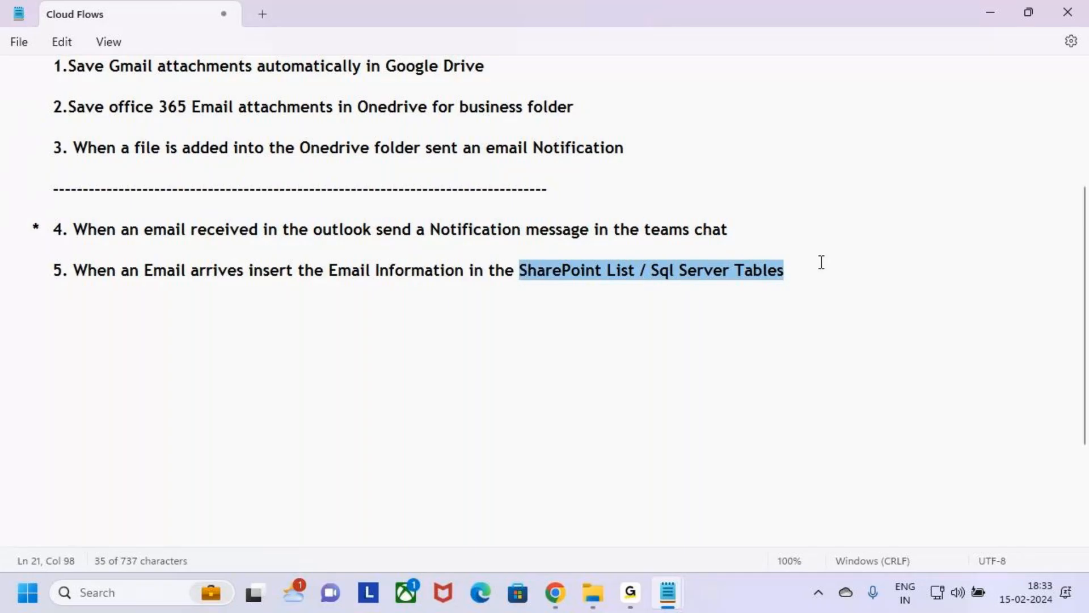
left_click(821, 262)
left_click(331, 312)
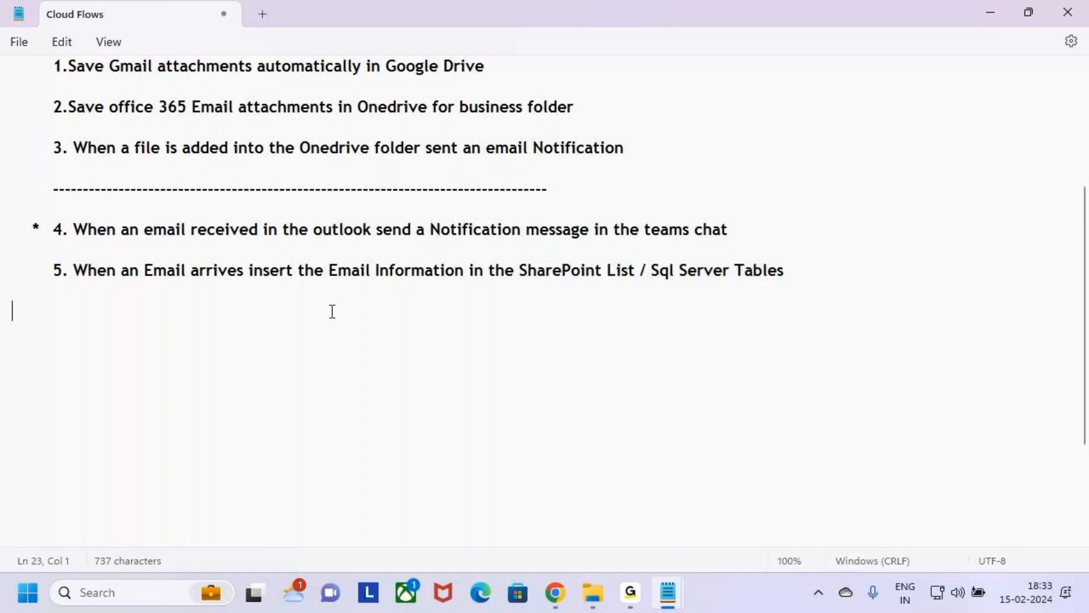
mouse_move(136, 260)
left_mouse_down()
mouse_move(232, 284)
mouse_move(644, 285)
left_mouse_up()
key("Escape")
Step: Switch to the Outlook inbox and point out the open "Test the Automated Flow" email's sender, subject, body, CC and received time
left_click(556, 593)
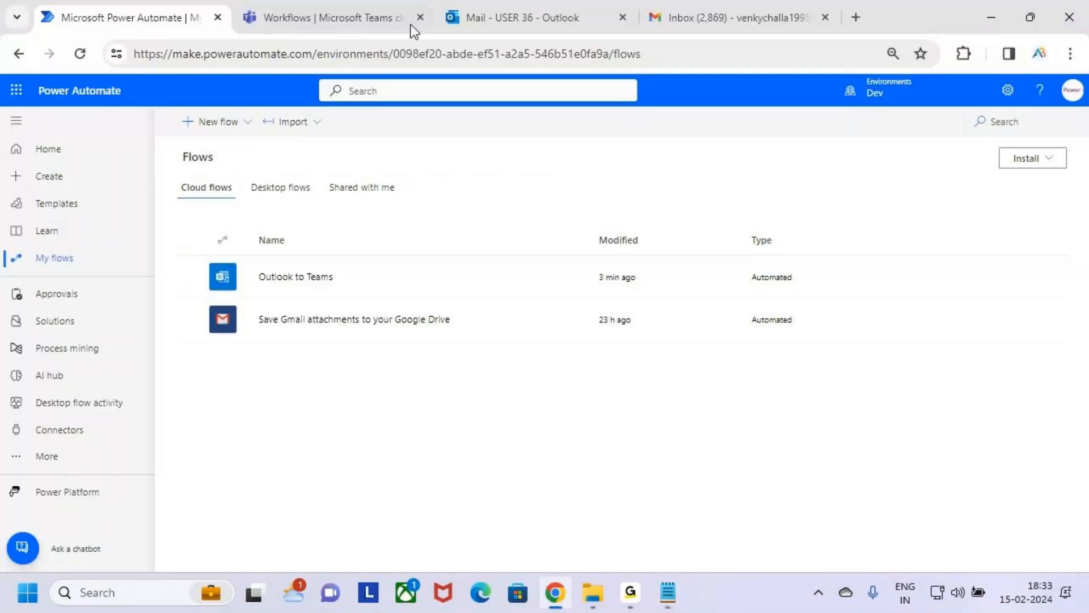
left_click(536, 8)
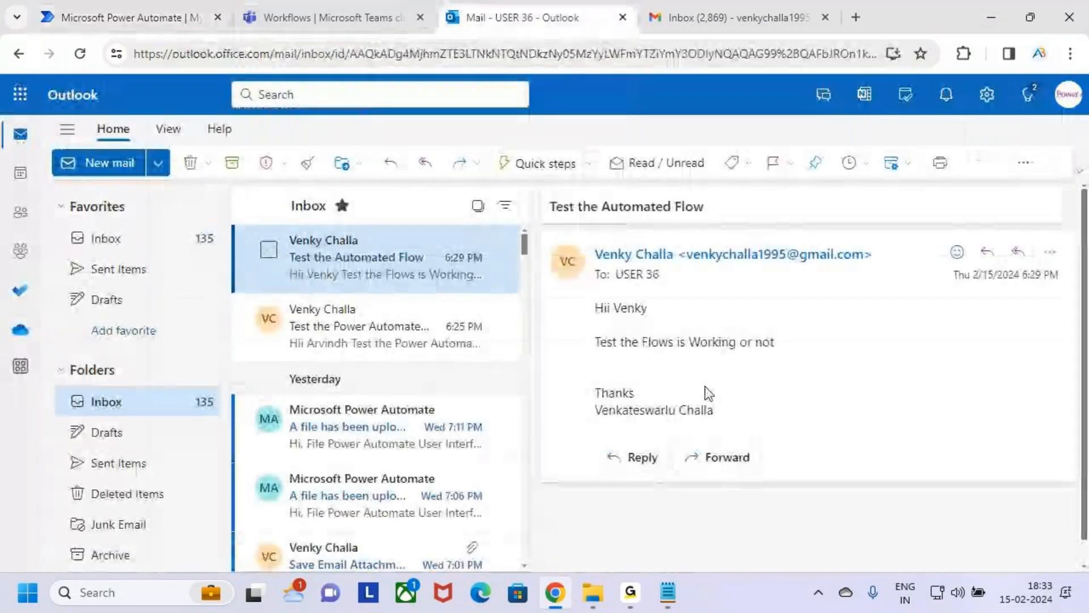
key("ctrl+2")
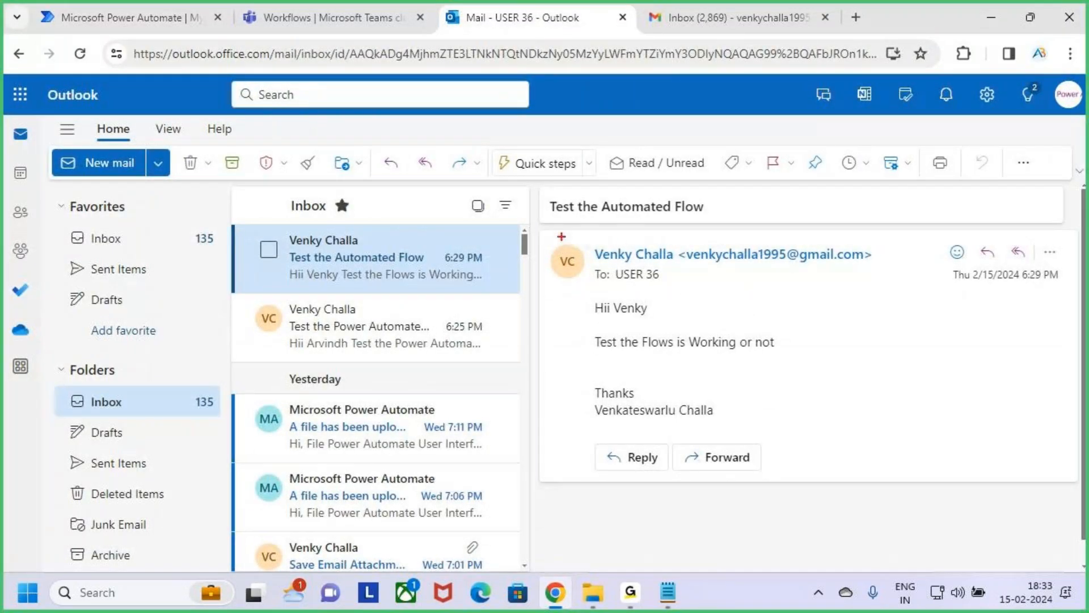
mouse_move(548, 235)
left_mouse_down()
mouse_move(851, 454)
mouse_move(998, 483)
mouse_move(1080, 477)
left_mouse_up()
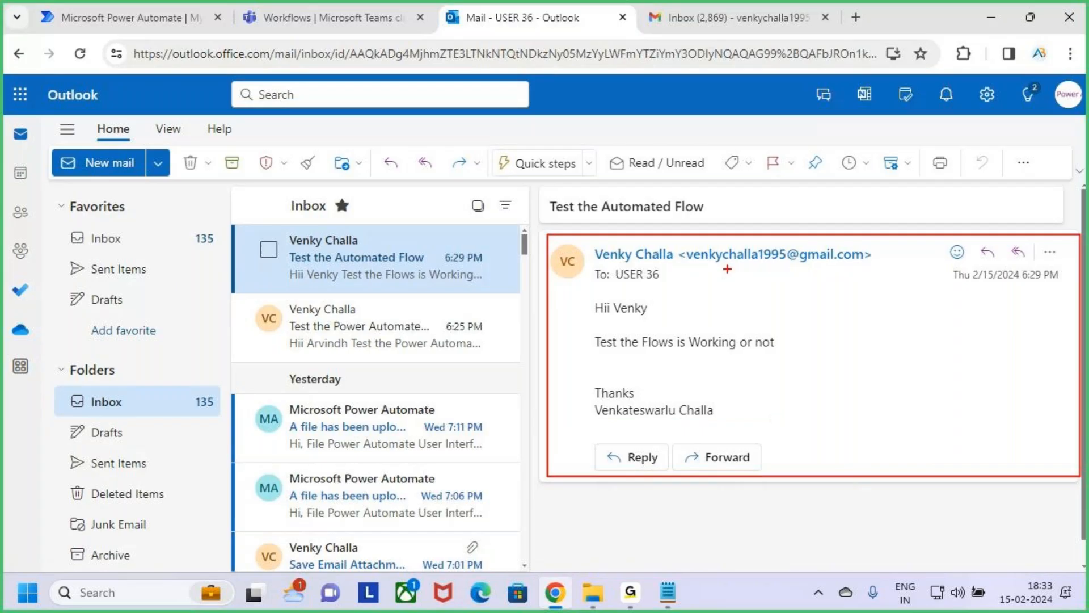
left_click_drag(672, 243, 880, 268)
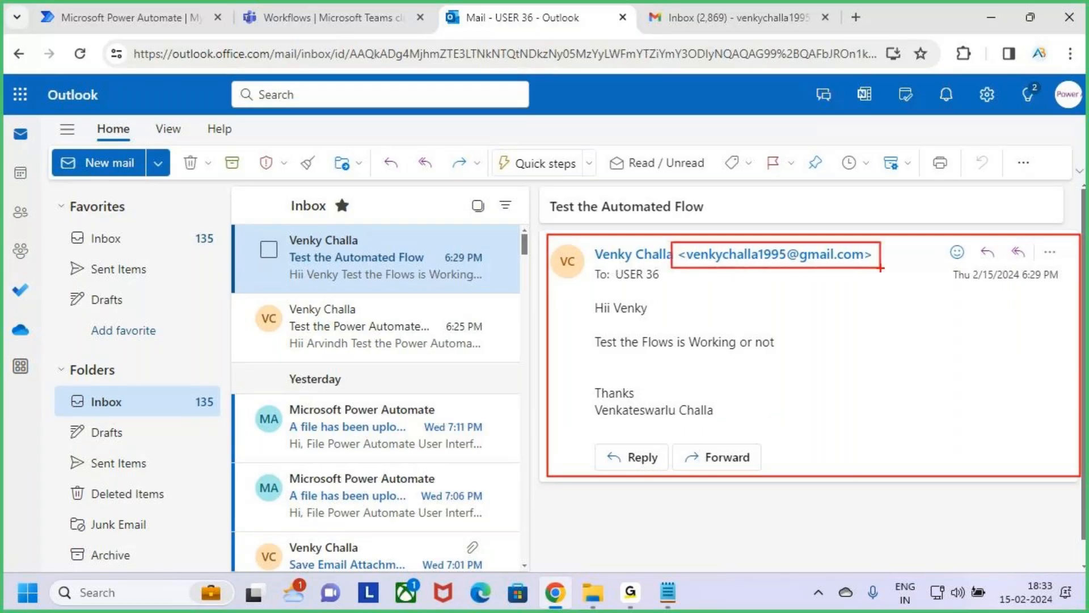
left_click_drag(539, 187, 711, 221)
left_click_drag(579, 289, 754, 427)
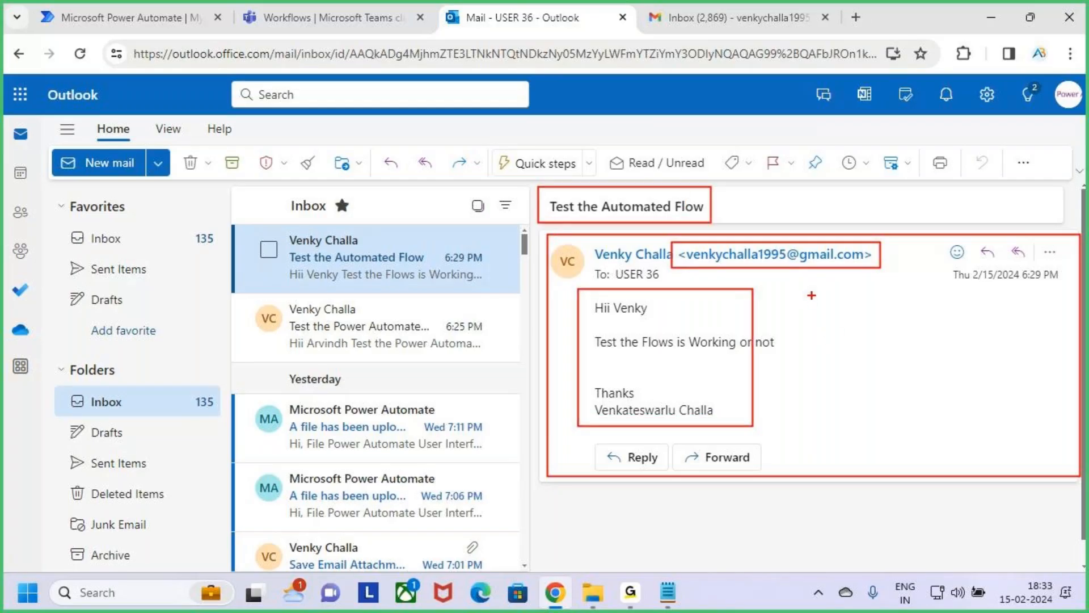
mouse_move(817, 294)
left_mouse_down()
mouse_move(817, 310)
mouse_move(849, 308)
left_mouse_up()
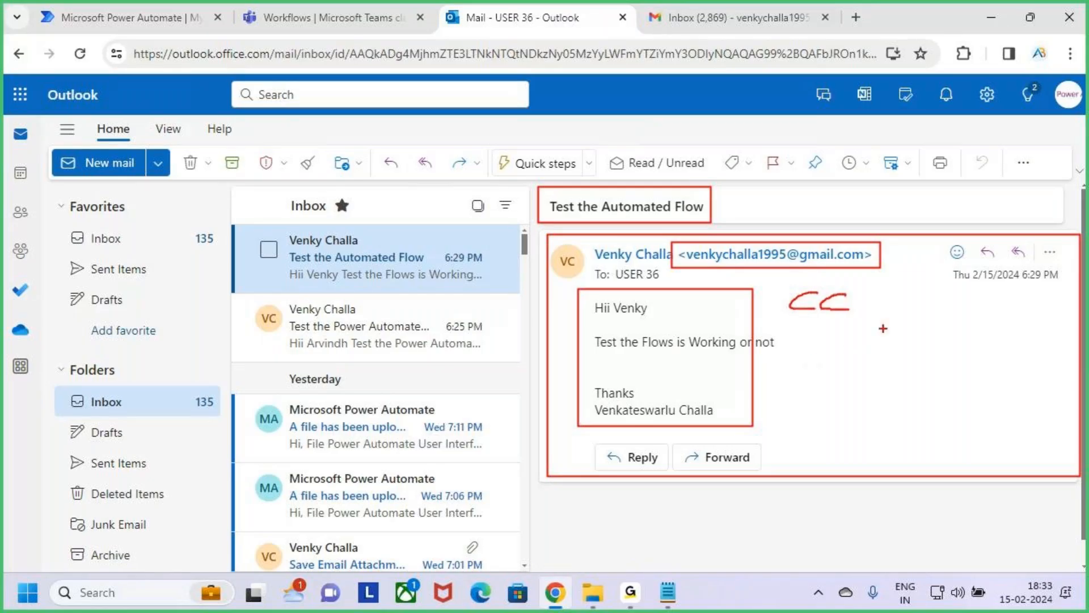
left_click_drag(948, 262, 1074, 287)
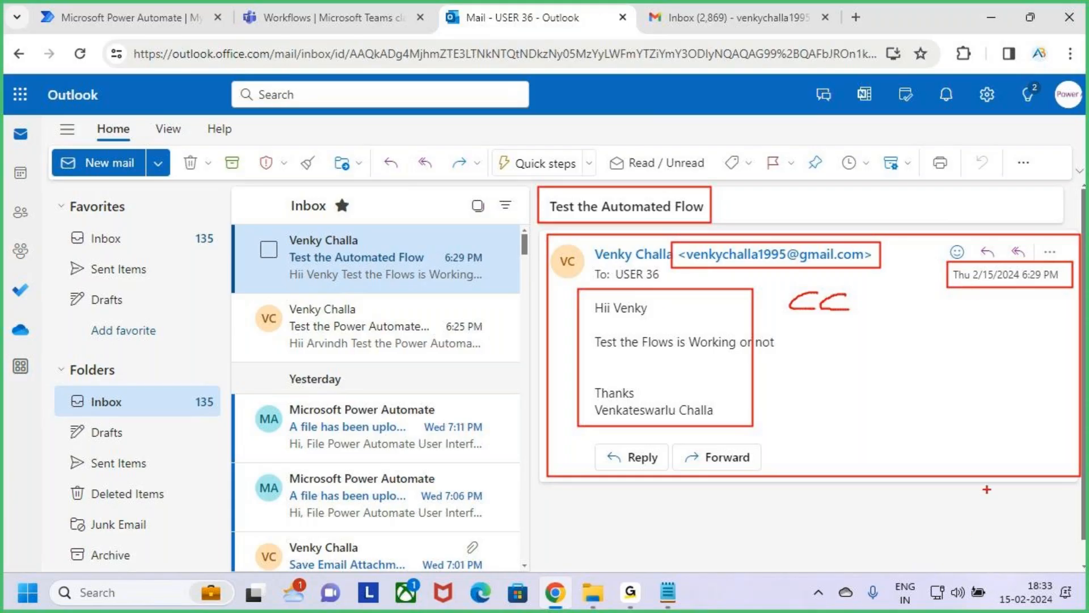
key("Escape")
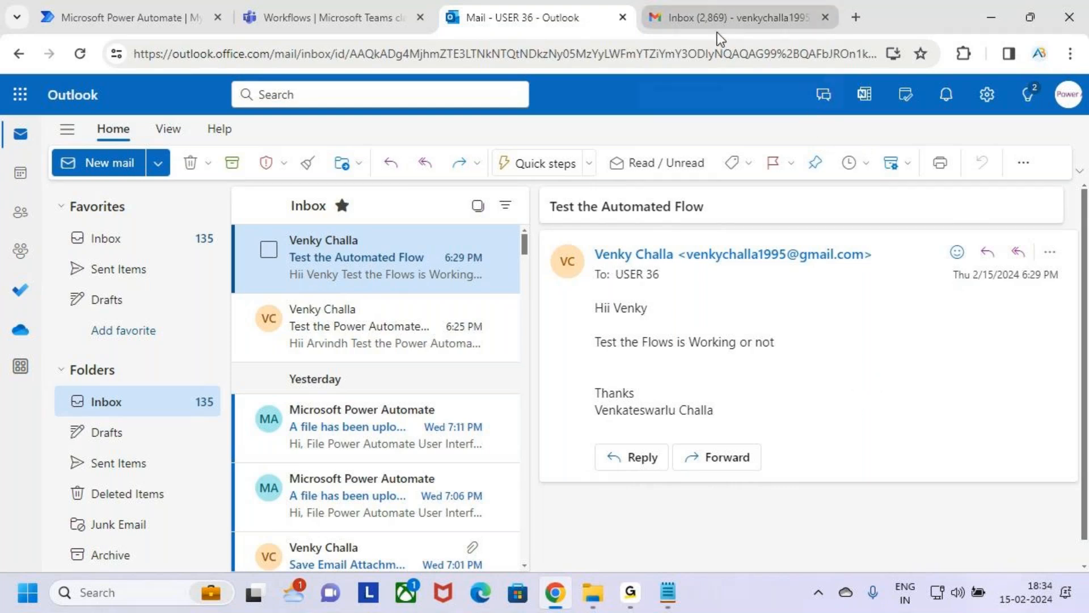
Step: Outline the whole email message and draw an arrow from the sender's address with a handwritten note
mouse_move(719, 40)
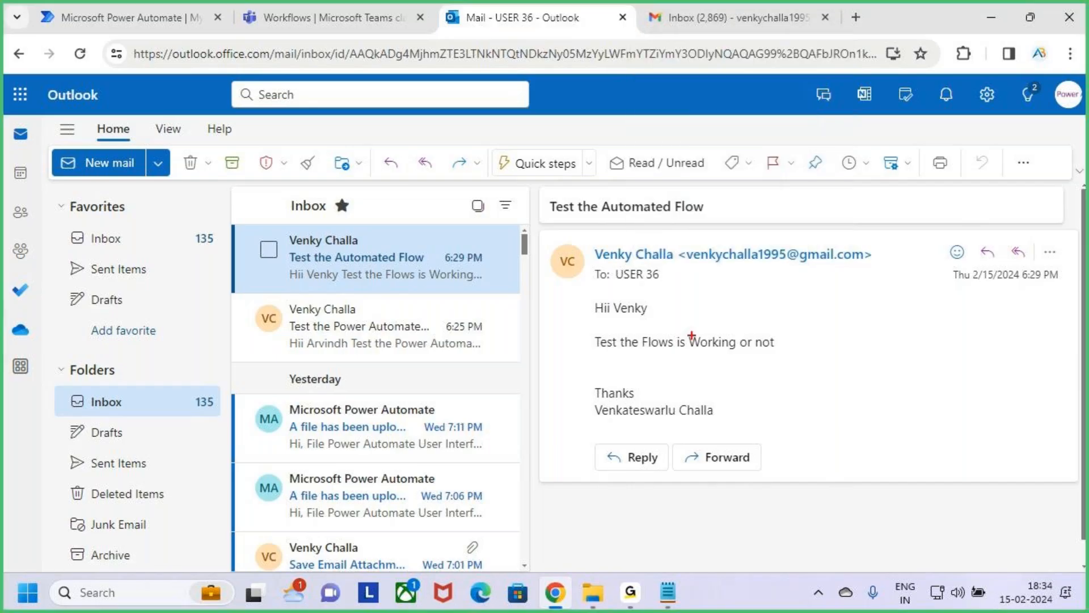
mouse_move(549, 227)
left_mouse_down()
mouse_move(654, 335)
mouse_move(936, 475)
mouse_move(1071, 478)
left_mouse_up()
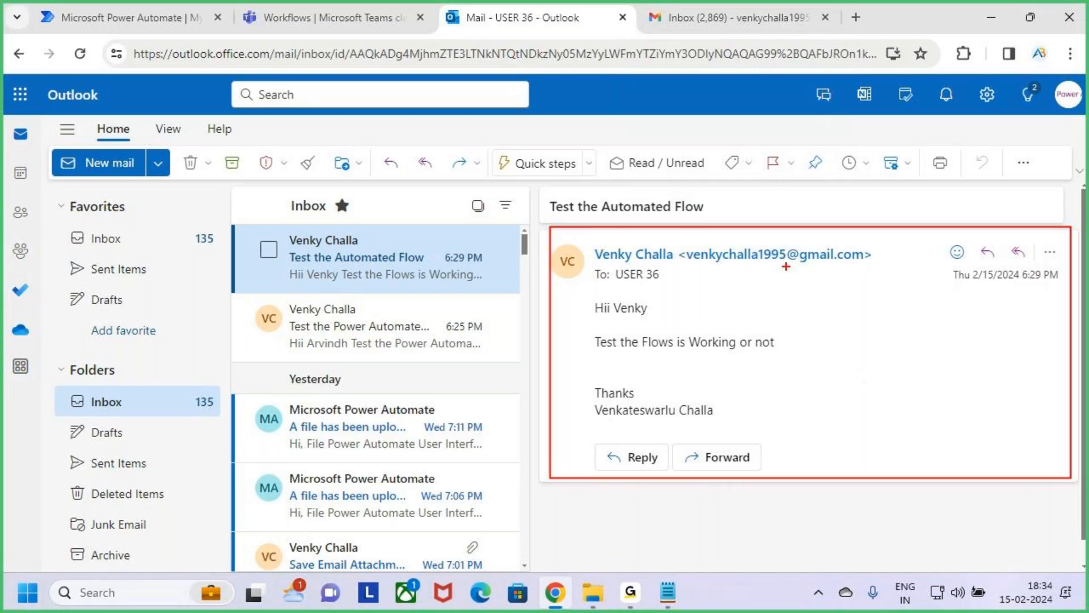
mouse_move(802, 259)
left_mouse_down()
mouse_move(844, 182)
mouse_move(880, 183)
mouse_move(909, 201)
mouse_move(942, 169)
mouse_move(1058, 161)
left_mouse_up()
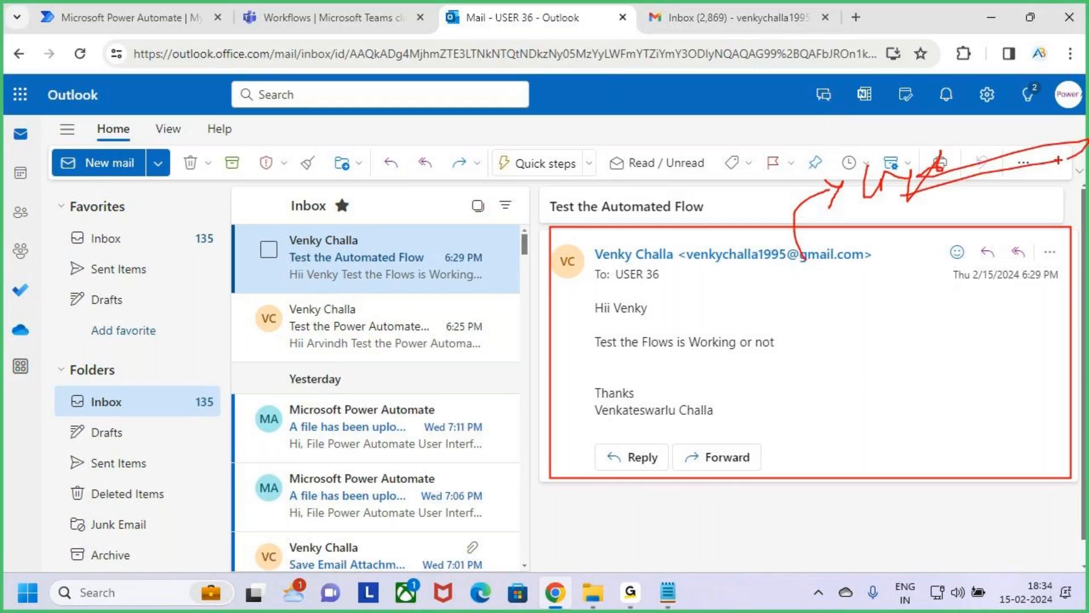
key("Escape")
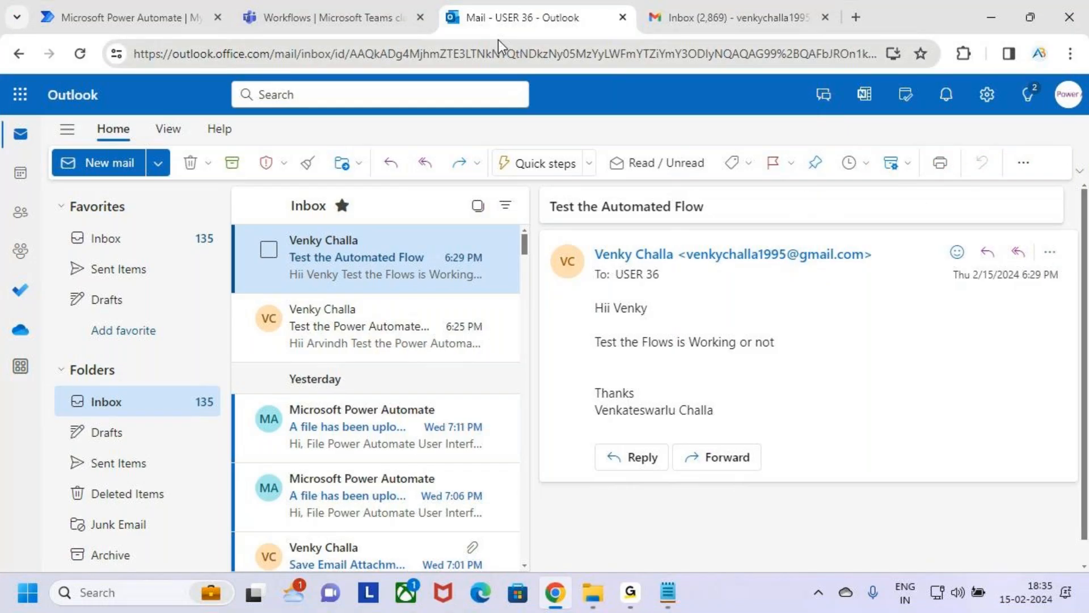
Step: Close the Teams page and open SharePoint from the Power Automate app launcher
left_click(369, 3)
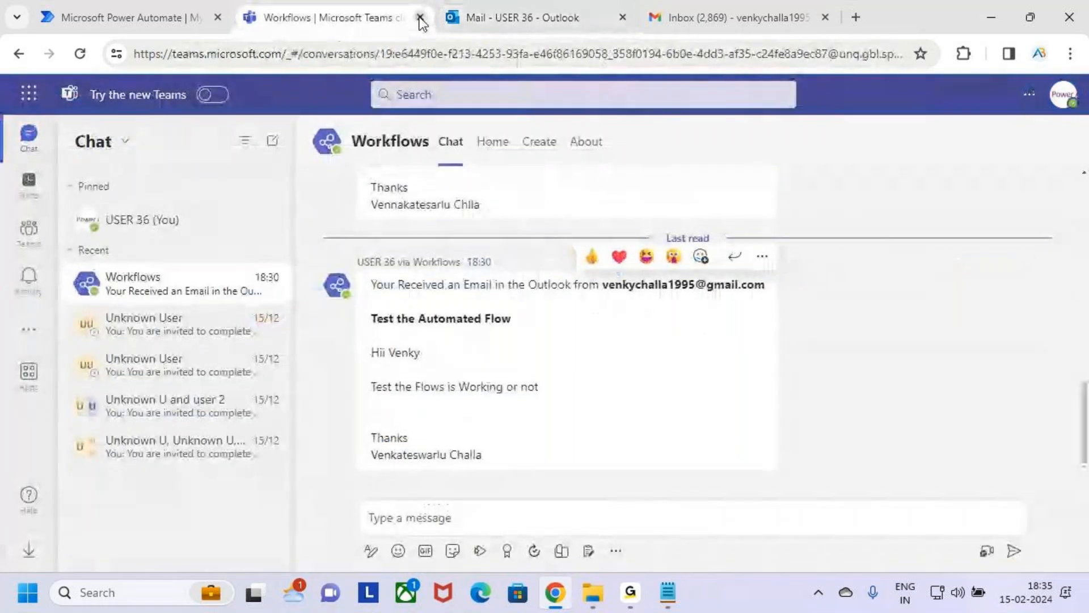
left_click(420, 19)
left_click(214, 30)
left_click(21, 94)
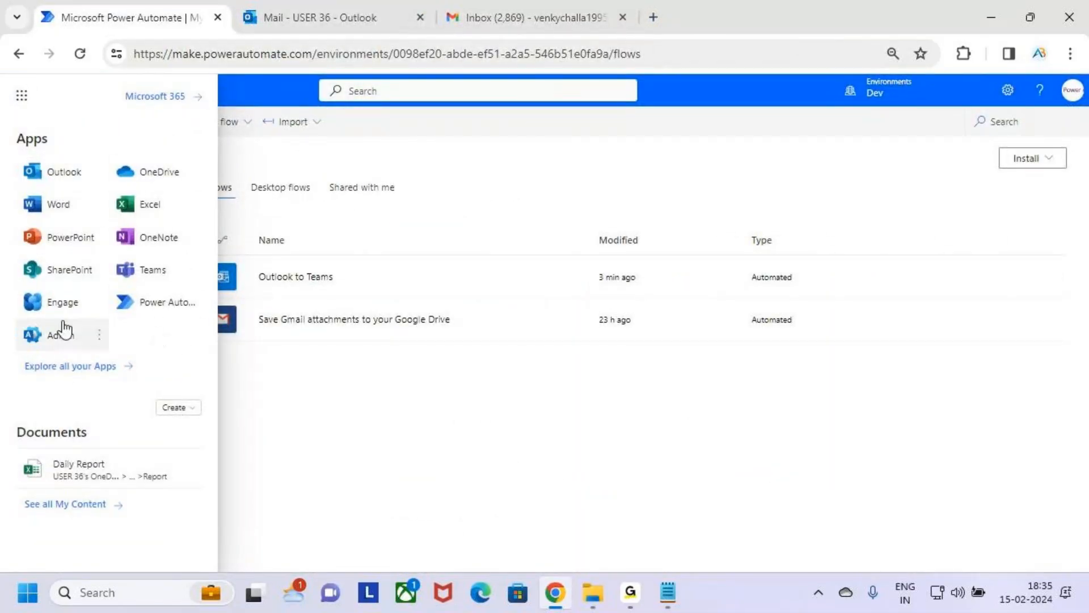
left_click(78, 272)
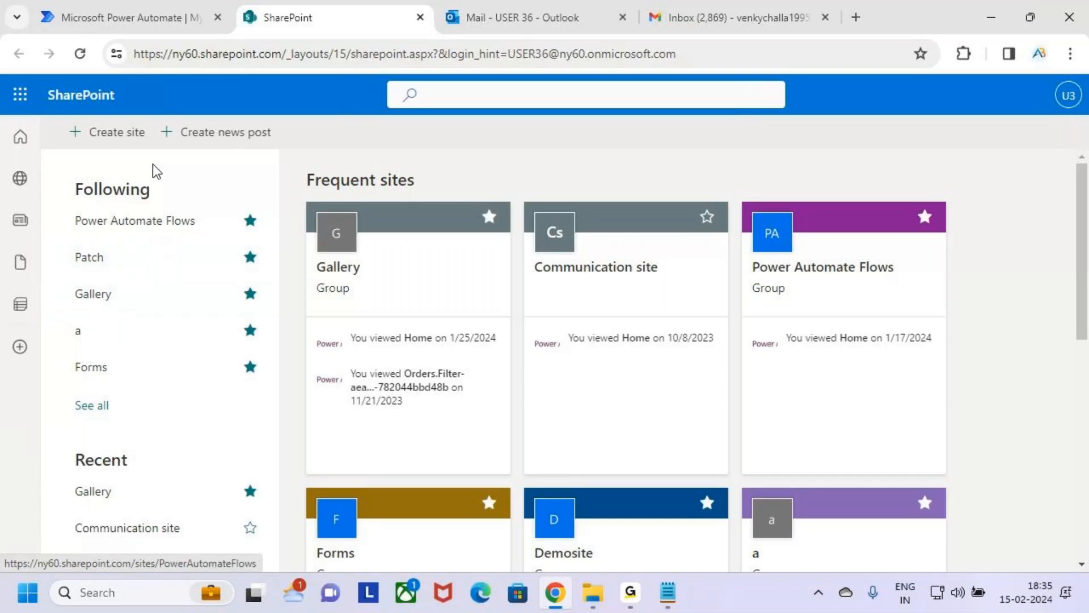
Step: Point out the Create site option and the existing Power Automate Flows site on the SharePoint start page
key("ctrl+2")
left_click_drag(57, 119, 149, 148)
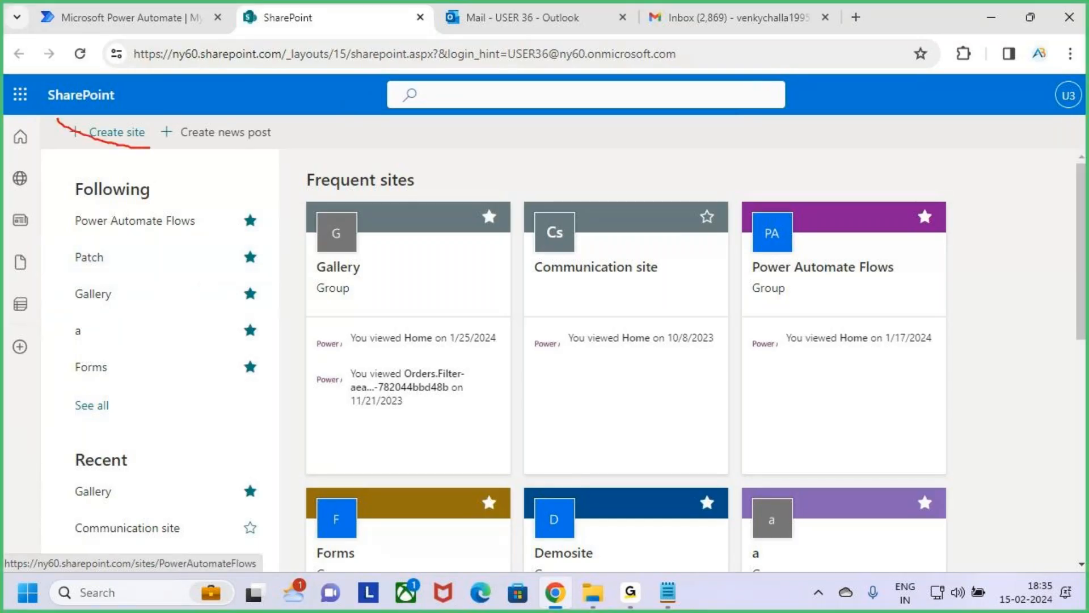
key("Escape")
key("ctrl+2")
left_click_drag(58, 118, 166, 151)
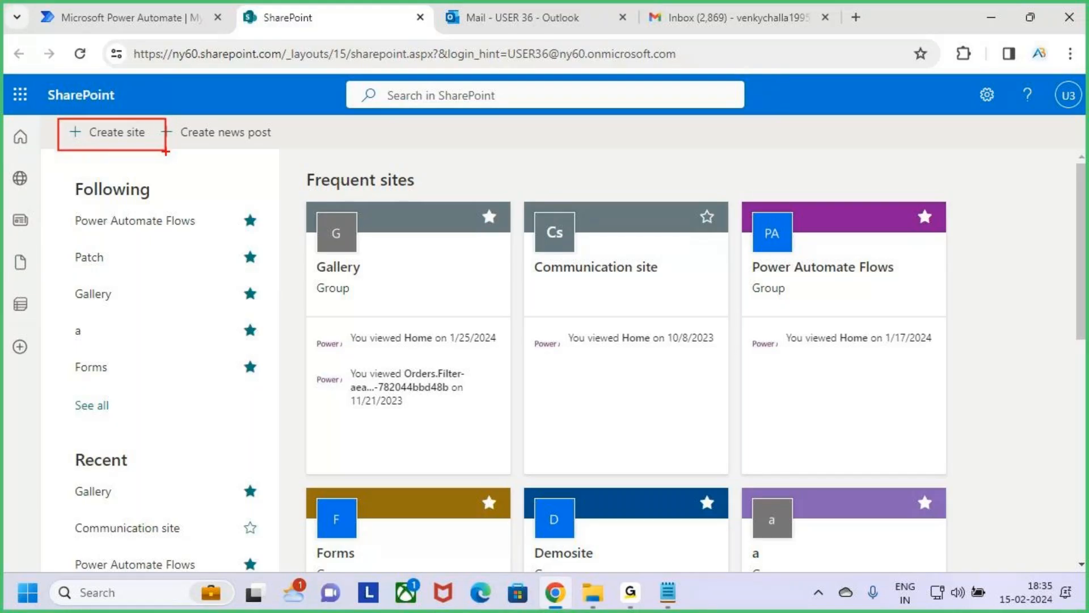
key("Escape")
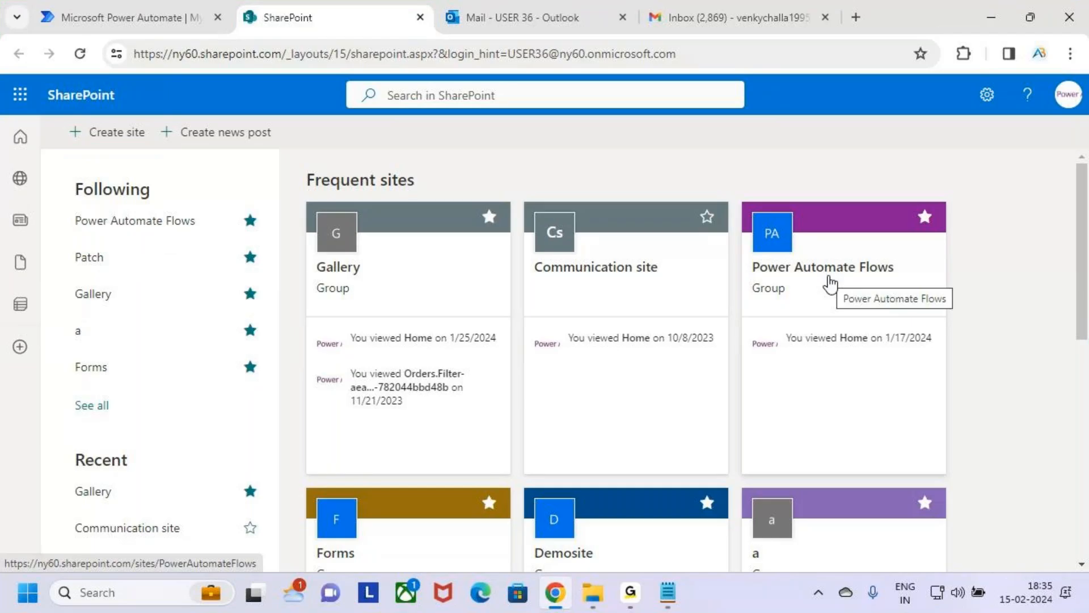
key("ctrl+2")
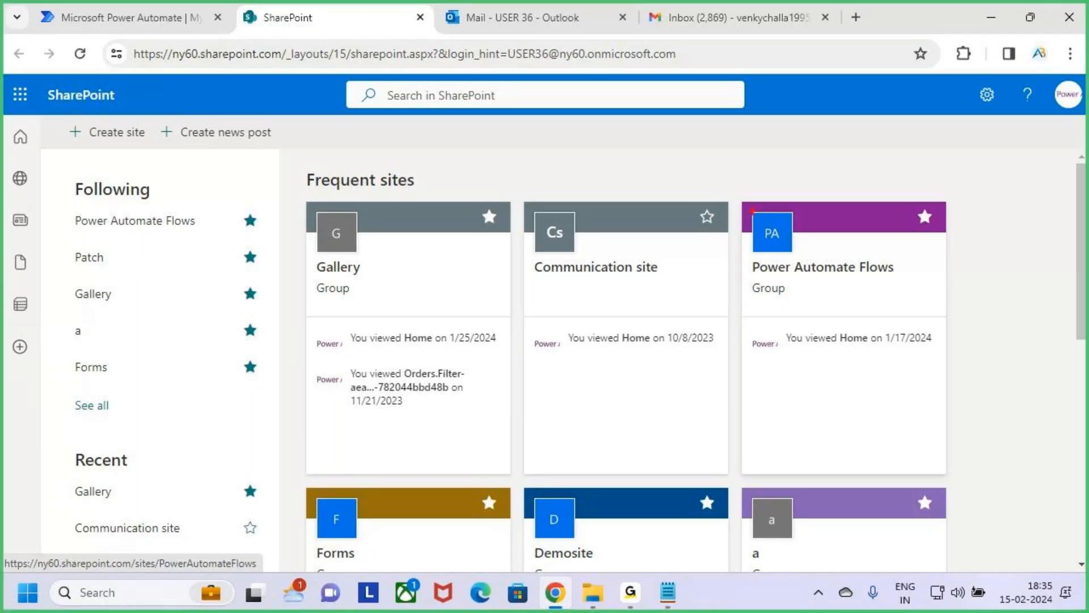
left_click_drag(740, 199, 944, 466)
key("Escape")
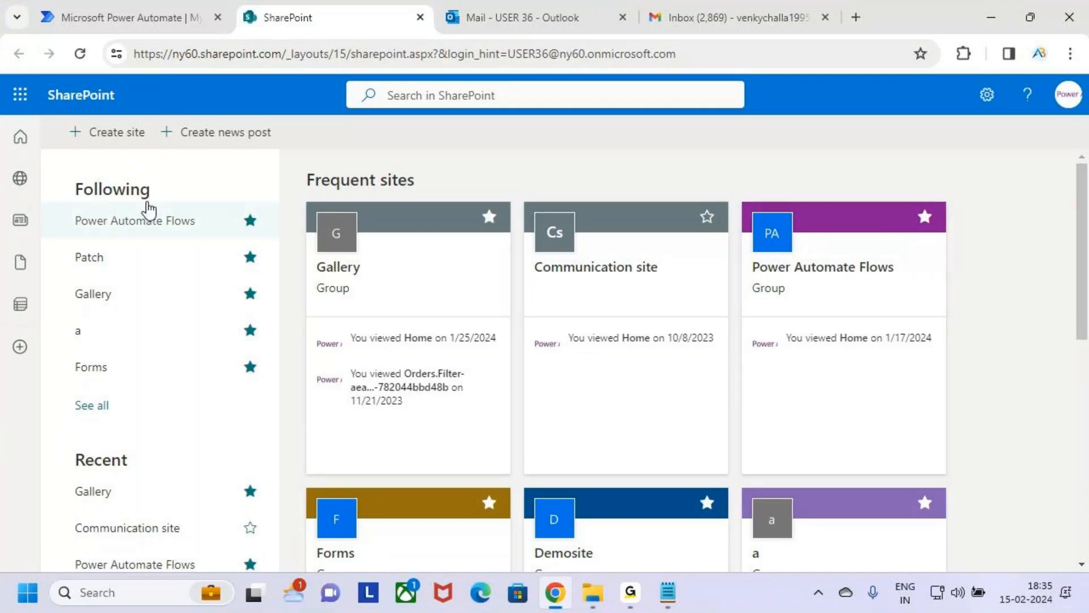
Step: Start creating a SharePoint site, compare the two site types, and choose Team site
left_click(106, 137)
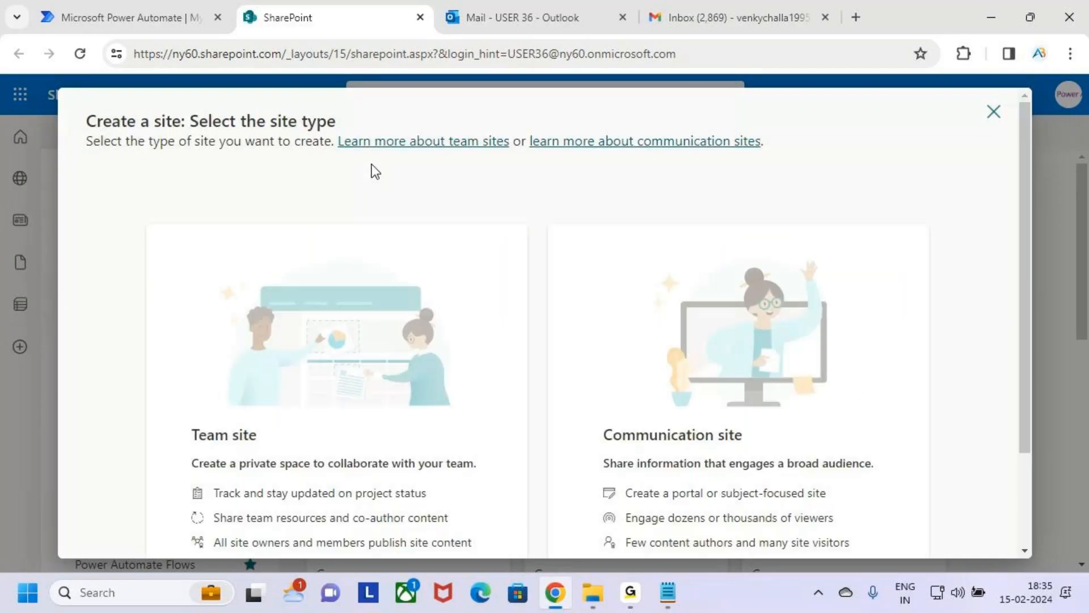
key("ctrl+2")
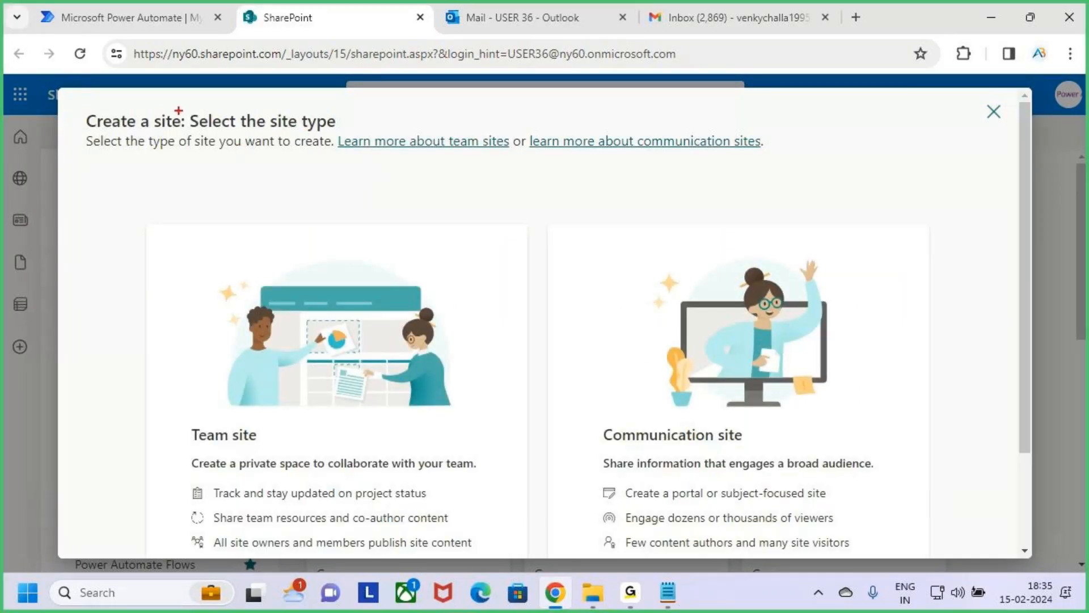
left_click_drag(176, 107, 344, 139)
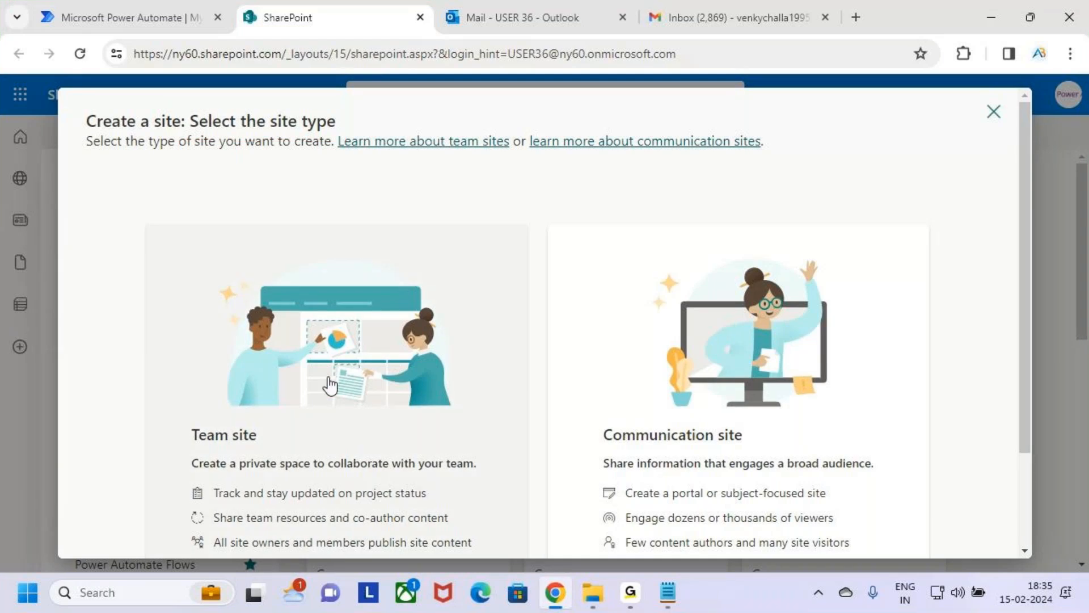
scroll(333, 382, "down", 2)
left_click_drag(170, 333, 300, 373)
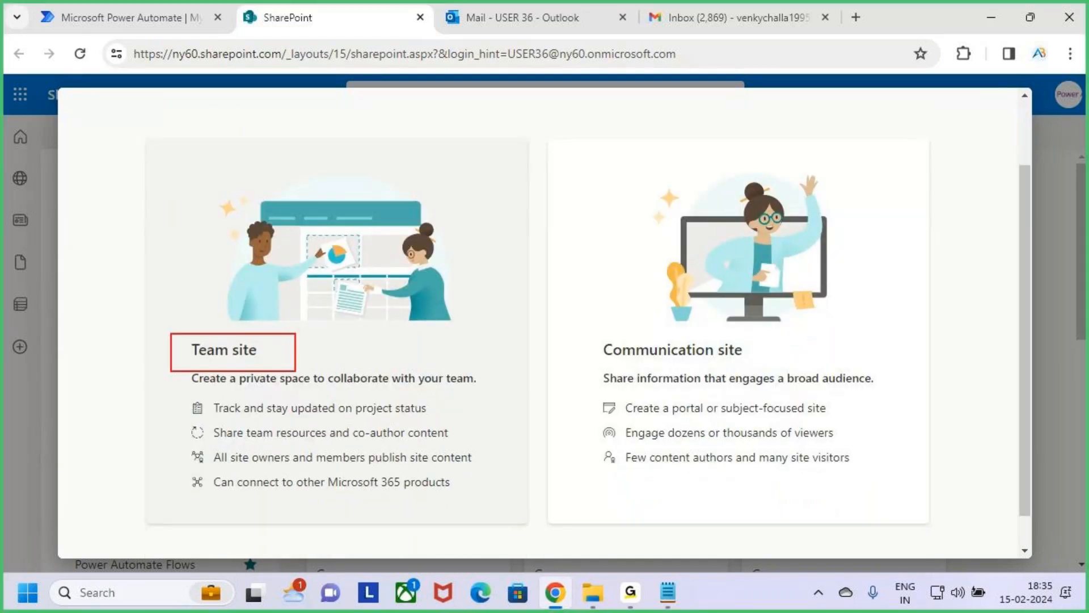
mouse_move(578, 330)
left_mouse_down()
mouse_move(709, 371)
mouse_move(810, 380)
left_mouse_up()
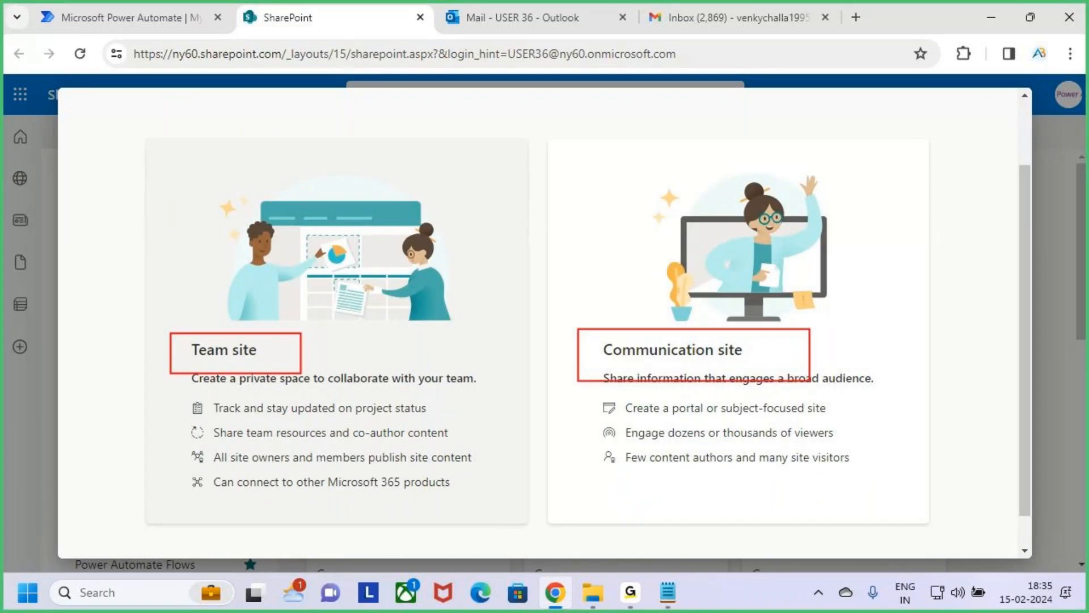
key("Escape")
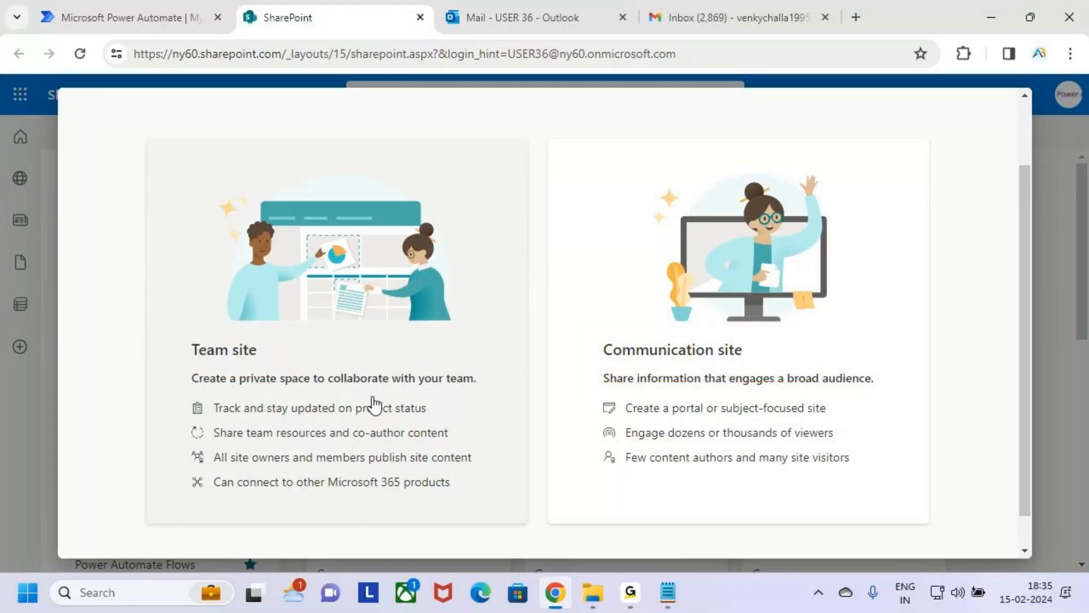
left_click(429, 338)
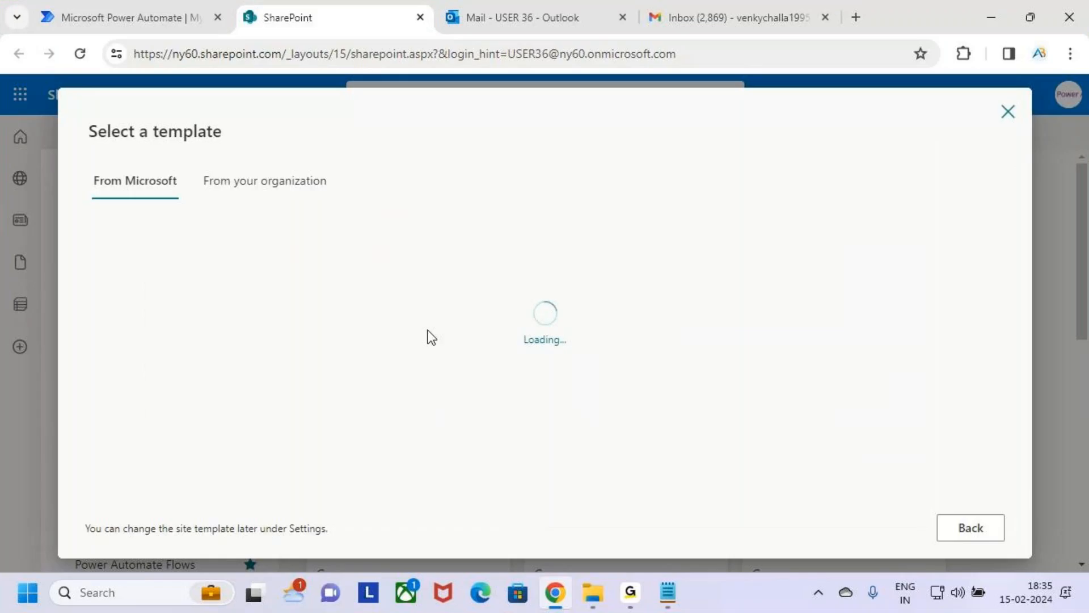
Step: Select the Standard team template from Microsoft and use it for the new site
key("ctrl+2")
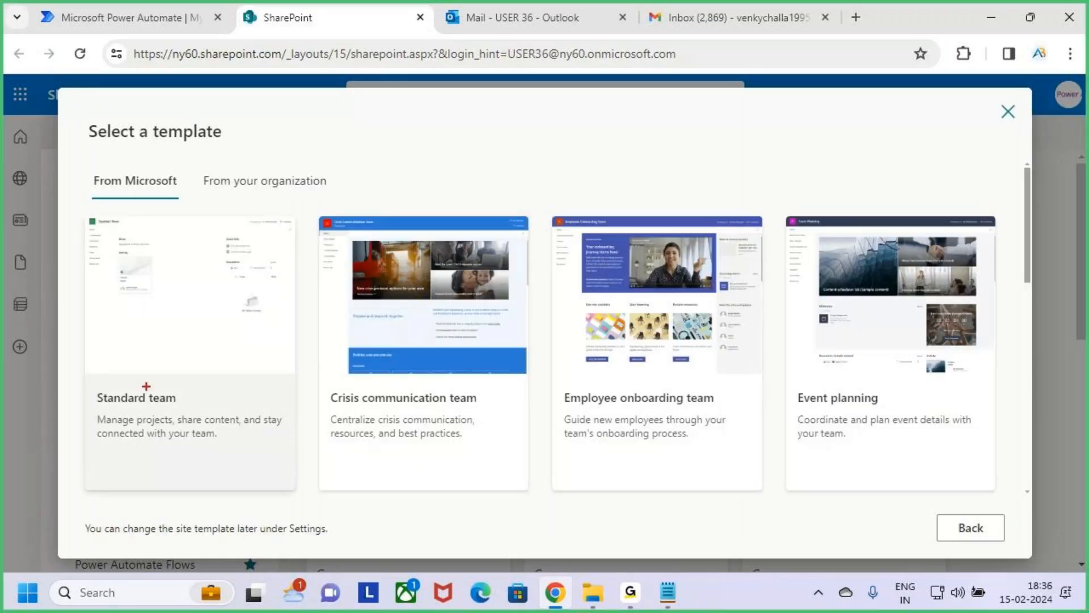
mouse_move(88, 214)
left_mouse_down()
mouse_move(166, 364)
mouse_move(293, 473)
mouse_move(299, 491)
left_mouse_up()
mouse_move(177, 423)
left_mouse_down()
mouse_move(203, 442)
mouse_move(304, 329)
left_mouse_up()
key("Escape")
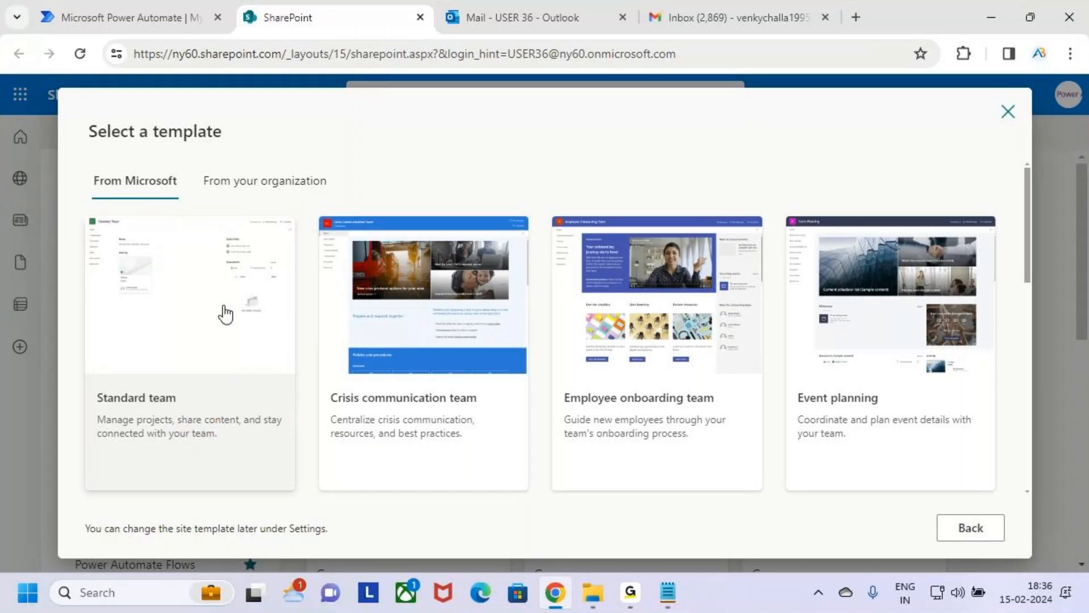
left_click(275, 393)
key("ctrl+2")
mouse_move(887, 499)
left_mouse_down()
mouse_move(975, 540)
mouse_move(1023, 546)
left_mouse_up()
mouse_move(942, 469)
left_mouse_down()
mouse_move(942, 492)
mouse_move(958, 483)
left_mouse_up()
key("Escape")
left_click(965, 529)
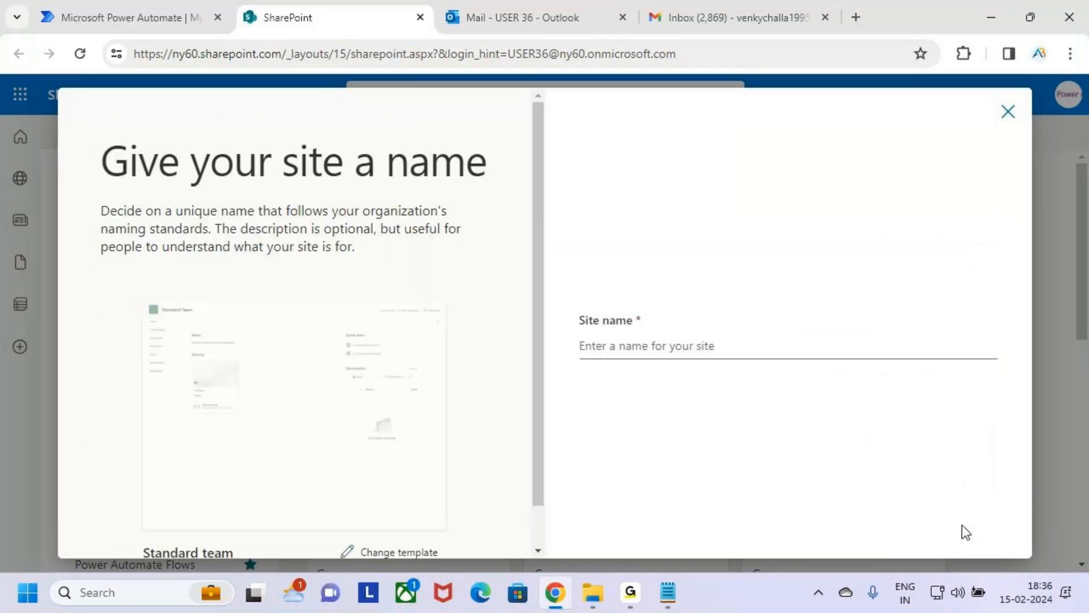
Step: Name the new team site Power Automate and continue to the language and privacy options
key("ctrl+2")
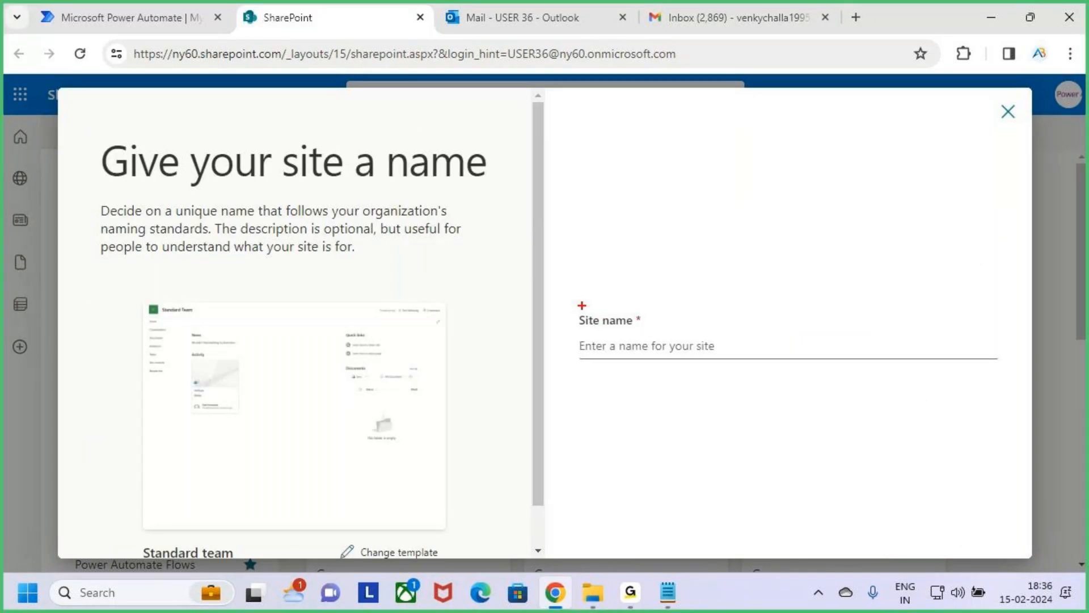
mouse_move(559, 308)
left_mouse_down()
mouse_move(878, 397)
mouse_move(957, 395)
left_mouse_up()
key("Escape")
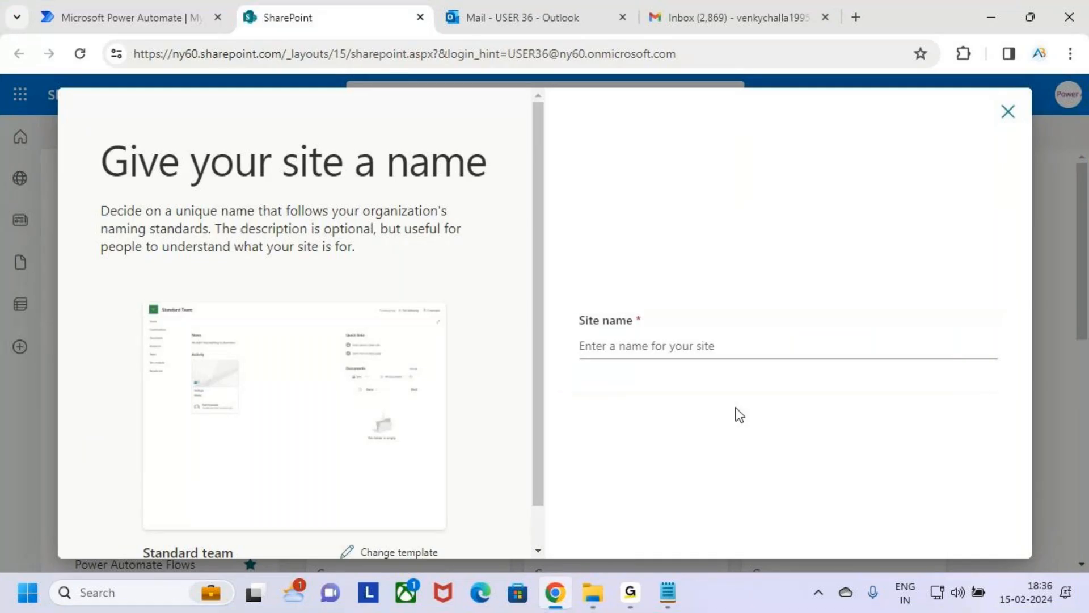
left_click(711, 336)
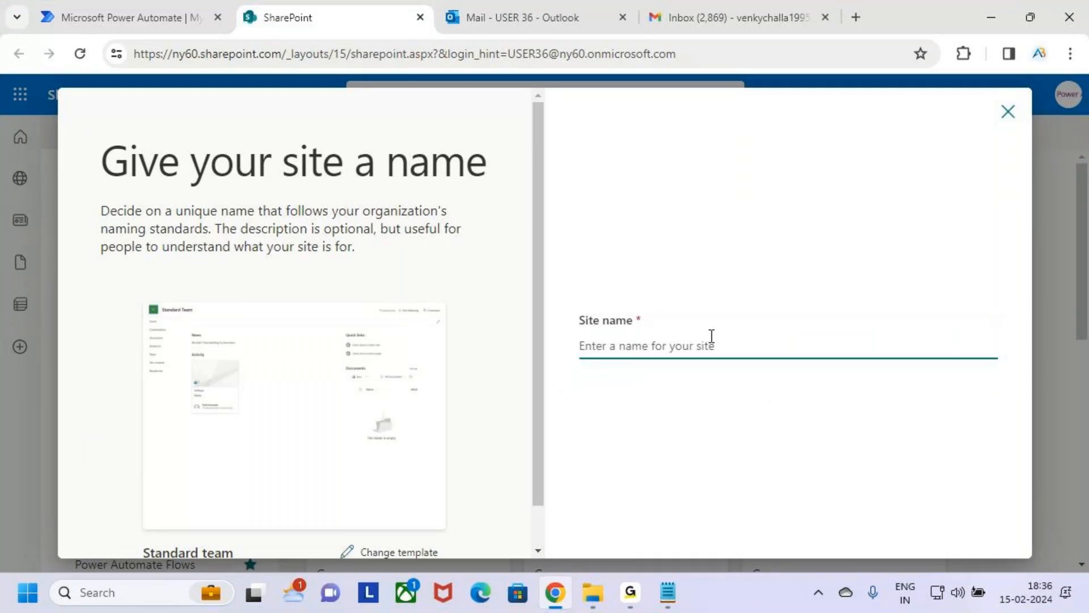
type("Power ")
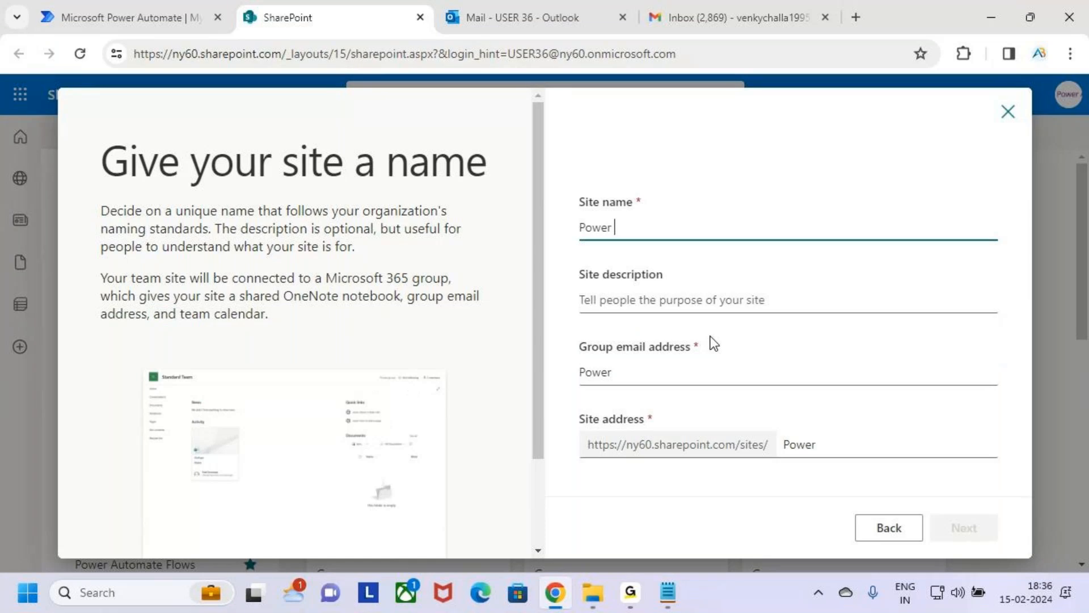
type("Automate")
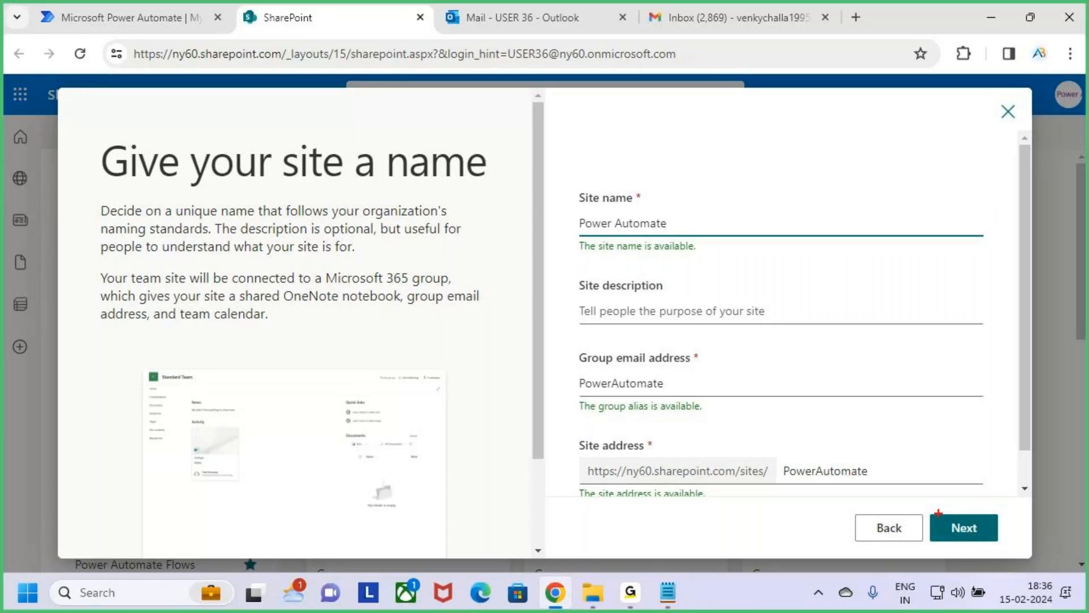
left_click(971, 536)
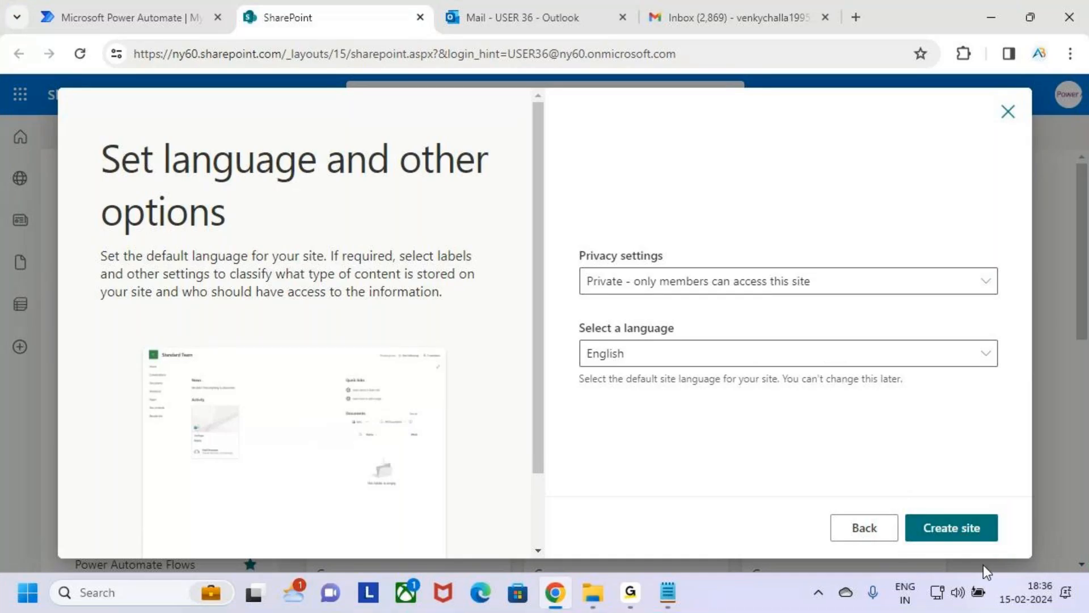
Step: Create the site as private with English as its language, and finish the setup without adding members
left_click(973, 531)
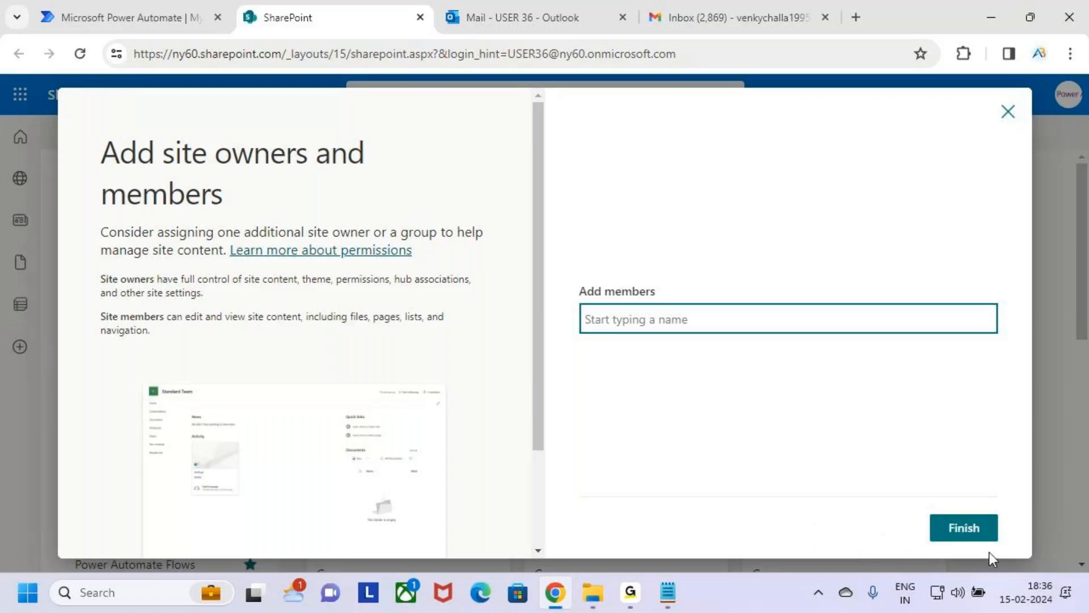
key("ctrl+2")
left_click_drag(922, 504, 1032, 548)
left_click_drag(998, 518, 1028, 481)
key("Escape")
left_click(976, 526)
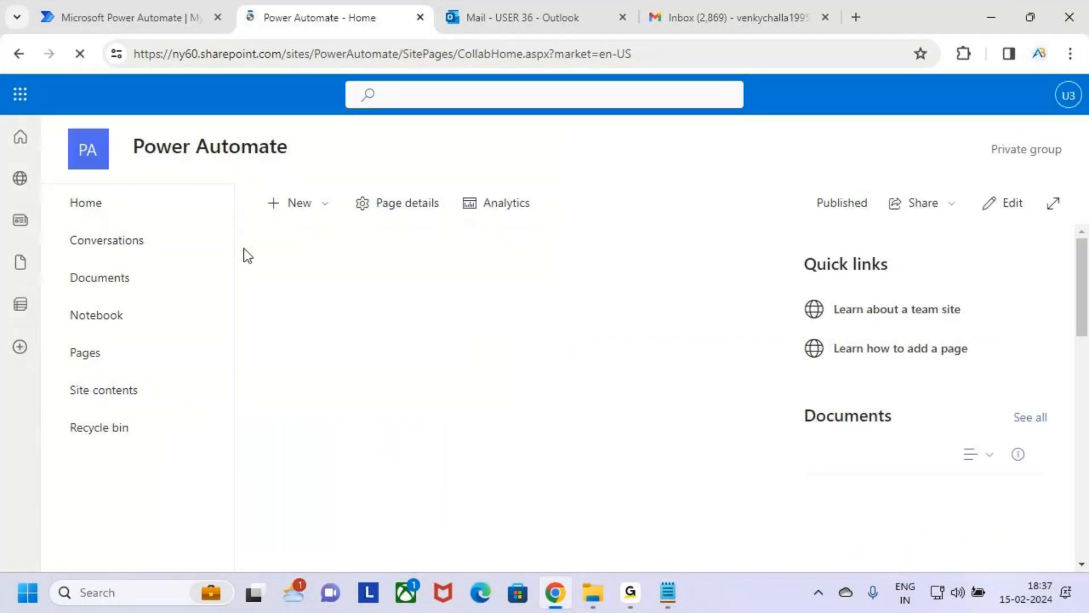
key("ctrl+2")
left_click_drag(111, 131, 299, 162)
key("Escape")
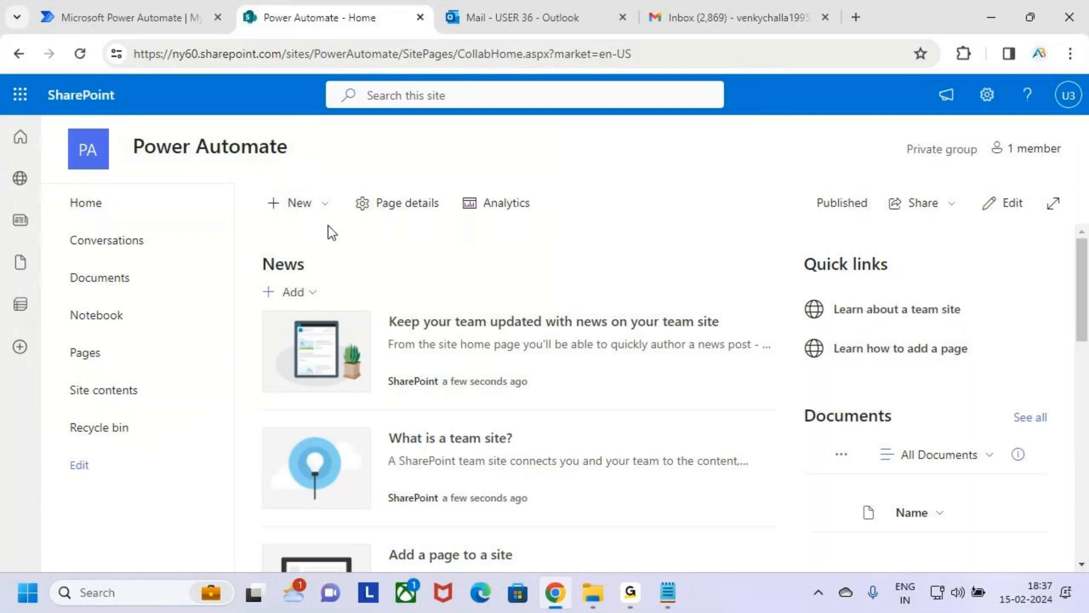
left_click(522, 6)
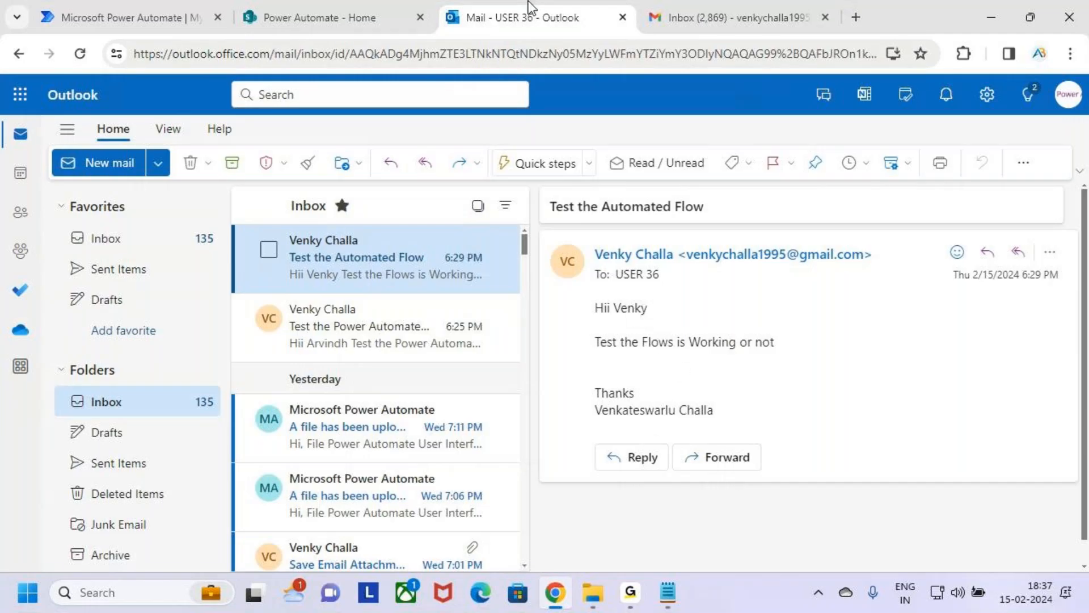
left_click(317, 8)
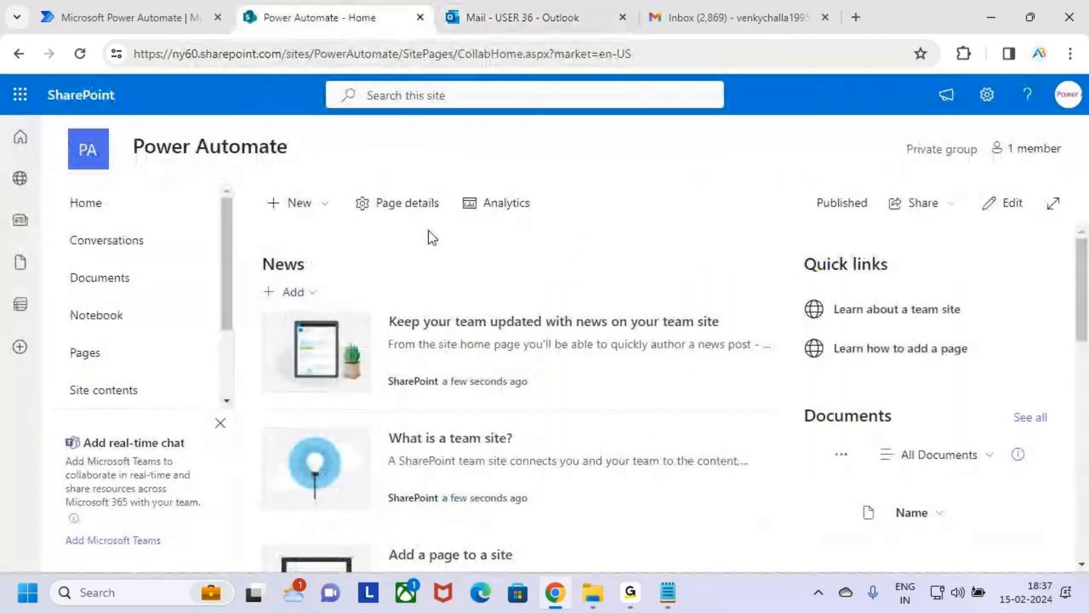
left_click(311, 204)
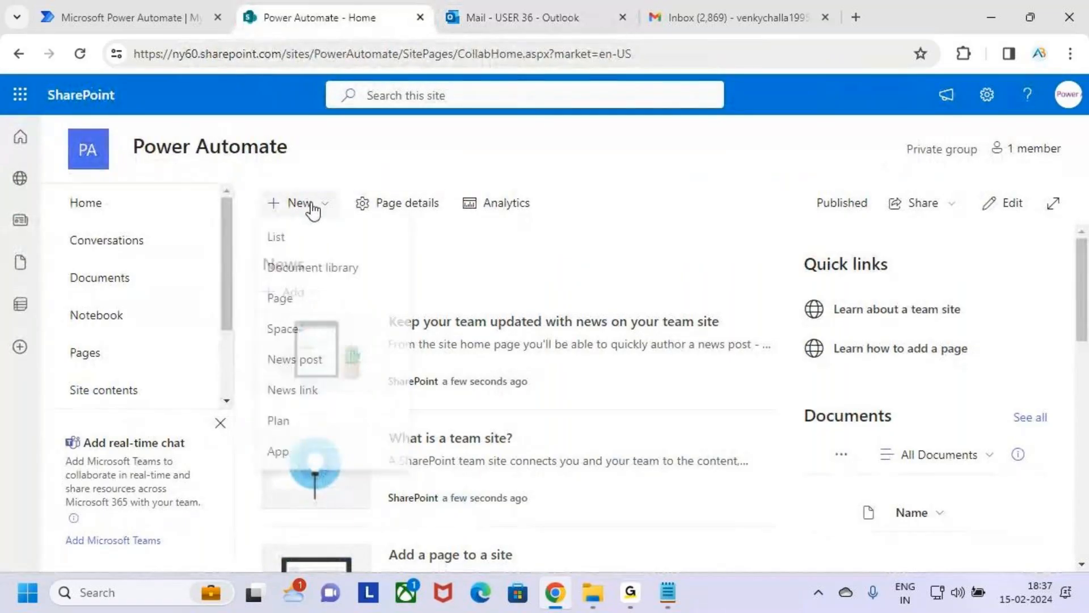
left_click(454, 260)
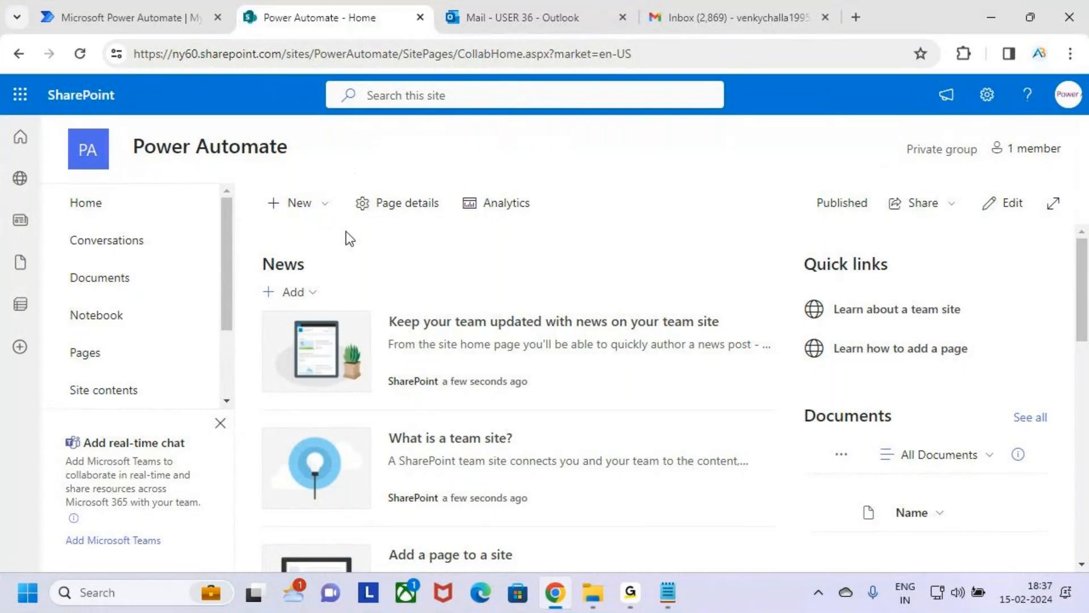
Step: Create a blank list named Email Information on the Power Automate site, shown in site navigation
left_click(316, 209)
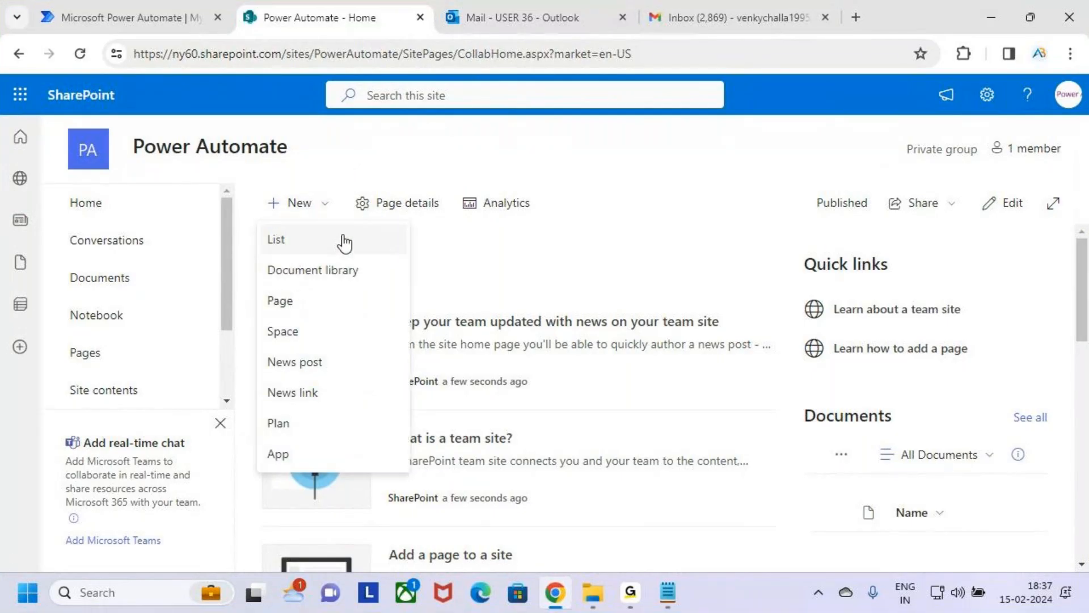
left_click(346, 242)
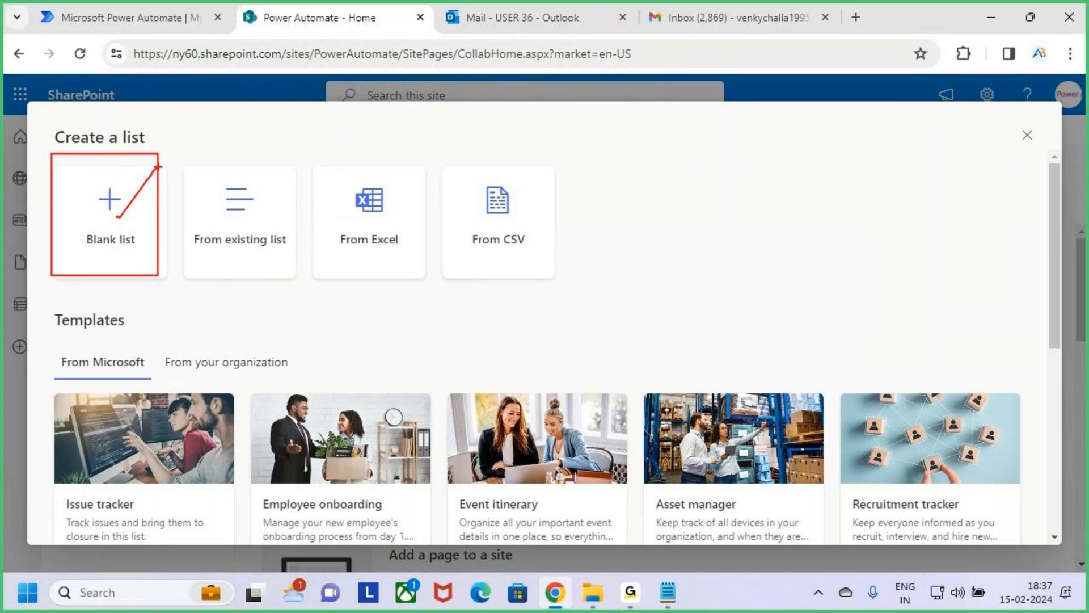
left_click(121, 207)
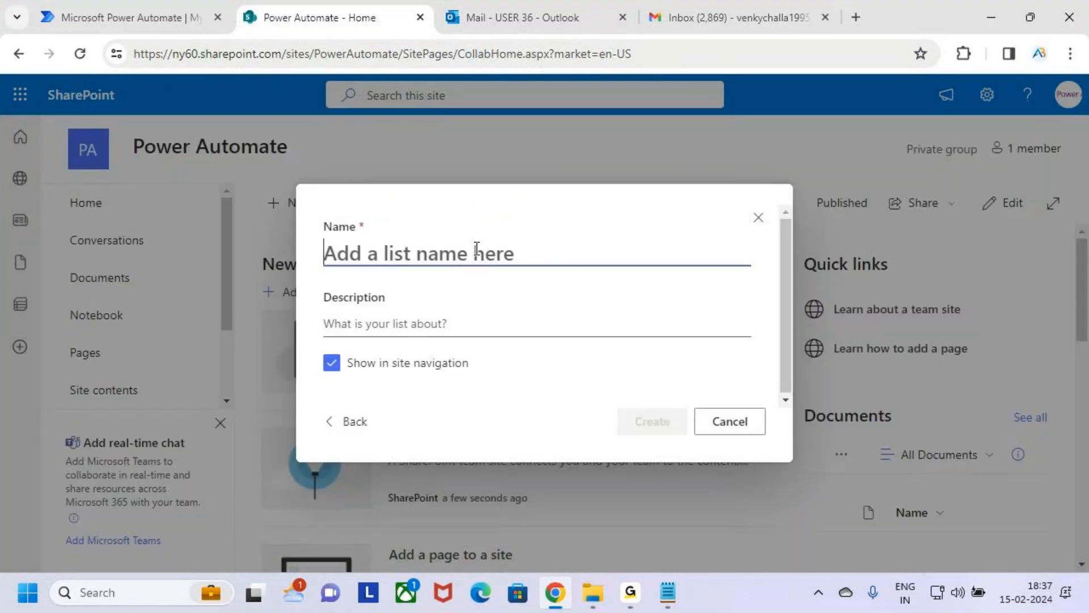
type("E")
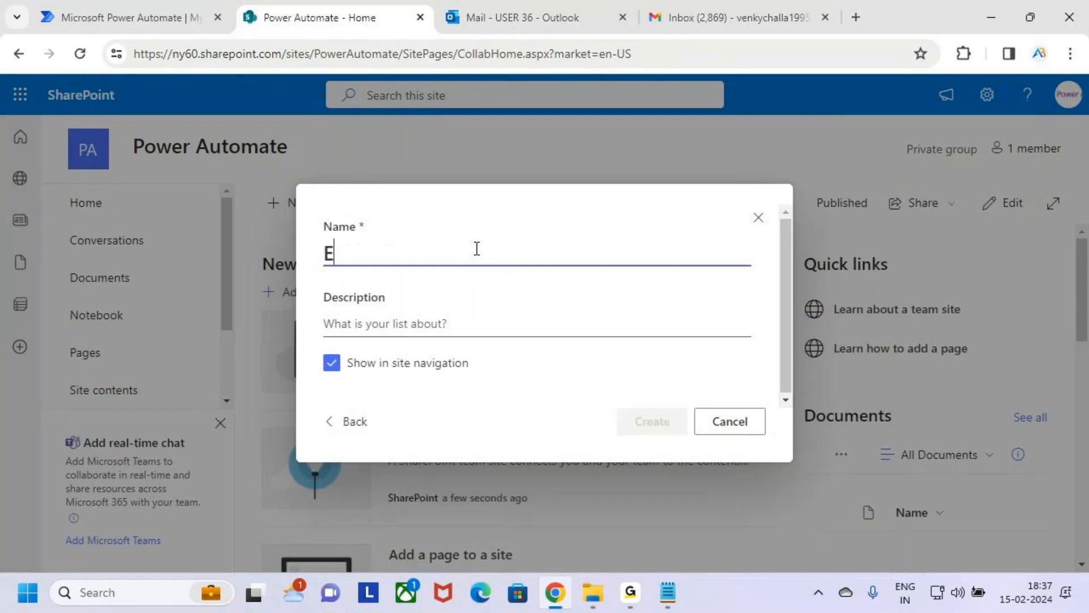
type("mail Information")
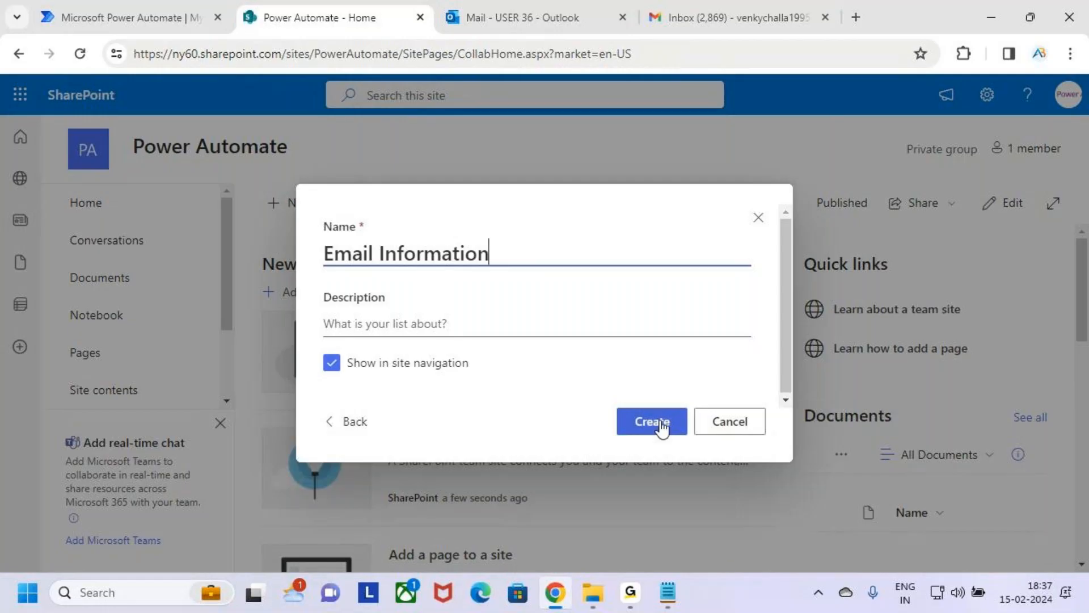
left_click_drag(611, 404, 696, 439)
key("Escape")
left_click(652, 431)
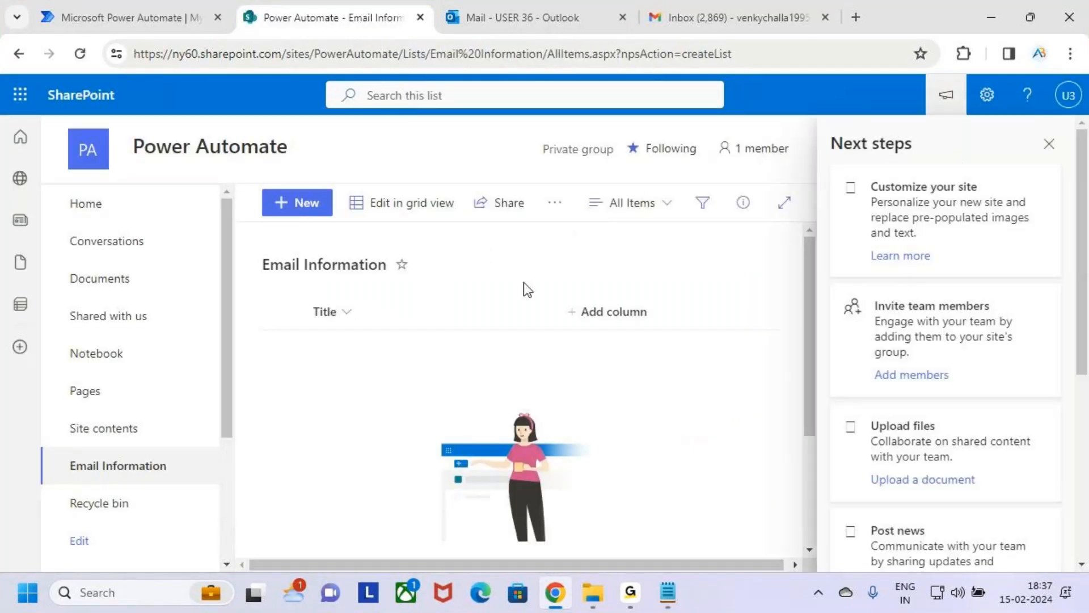
Step: Close the Next steps pane and narrow the Title column of the Email Information list
left_click(1046, 151)
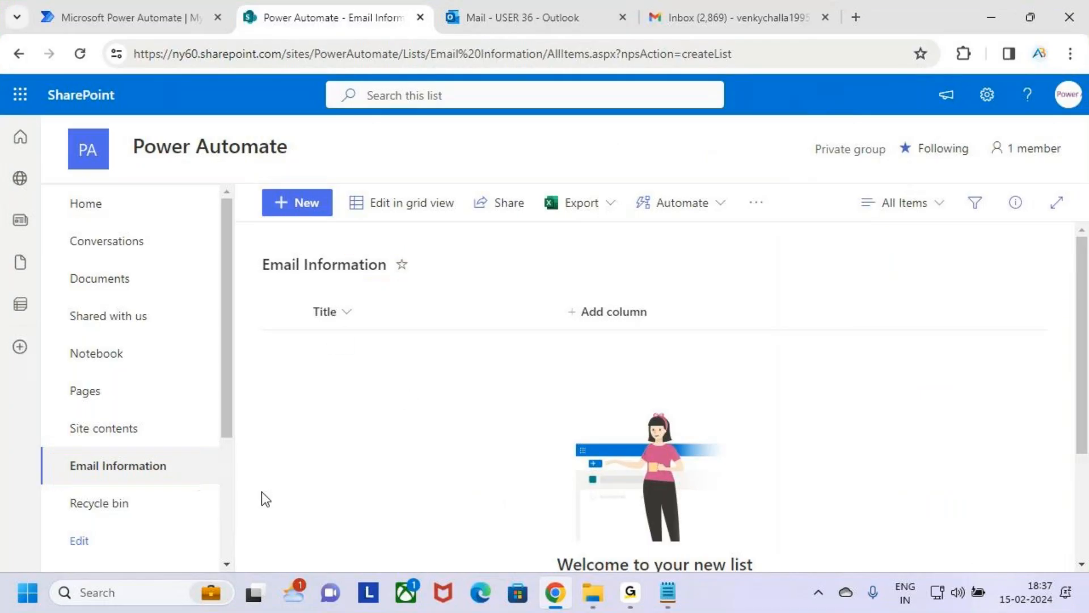
left_click_drag(551, 307, 430, 307)
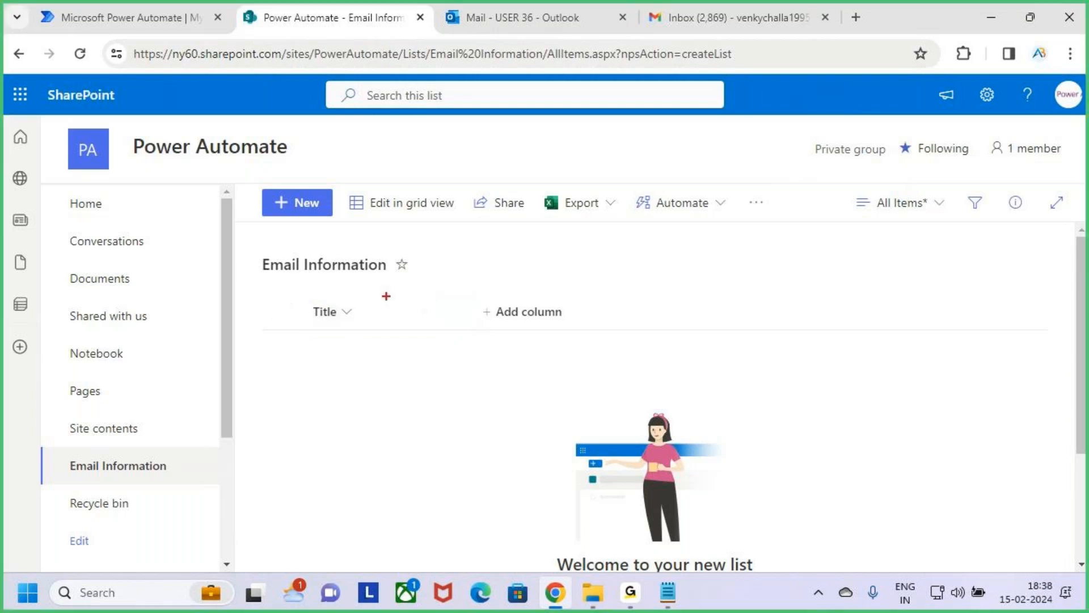
left_click_drag(306, 293, 470, 333)
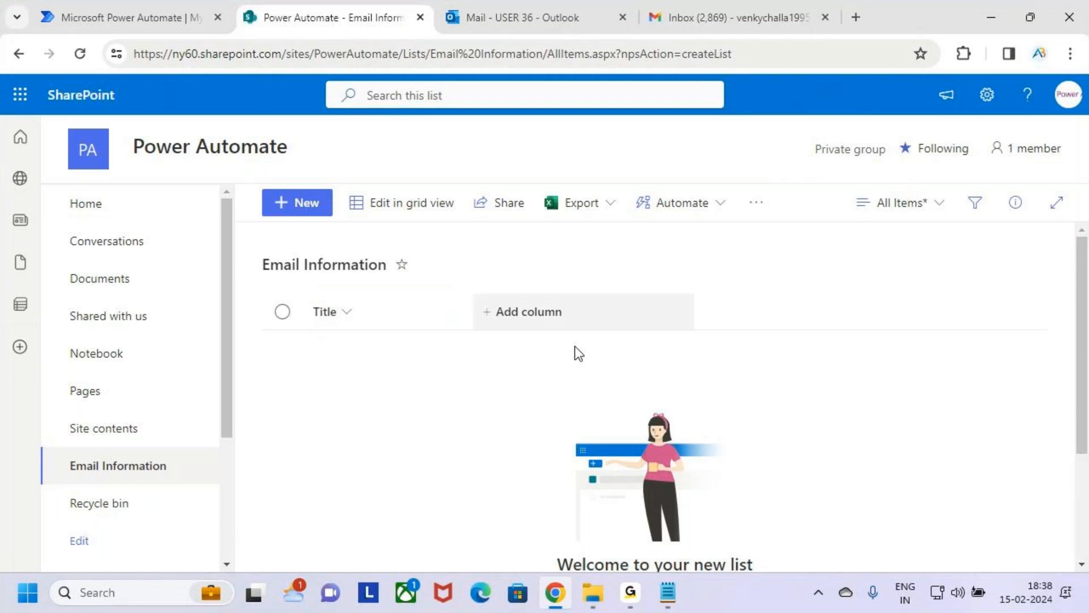
key("ctrl+2")
key("Escape")
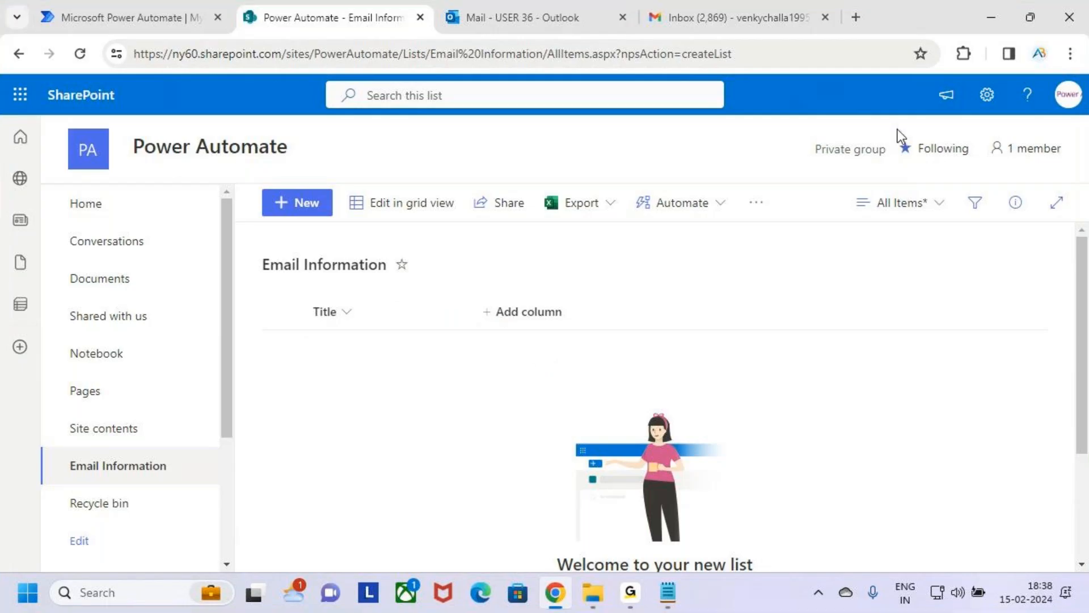
Step: Open the list settings for the Email Information list
left_click(989, 102)
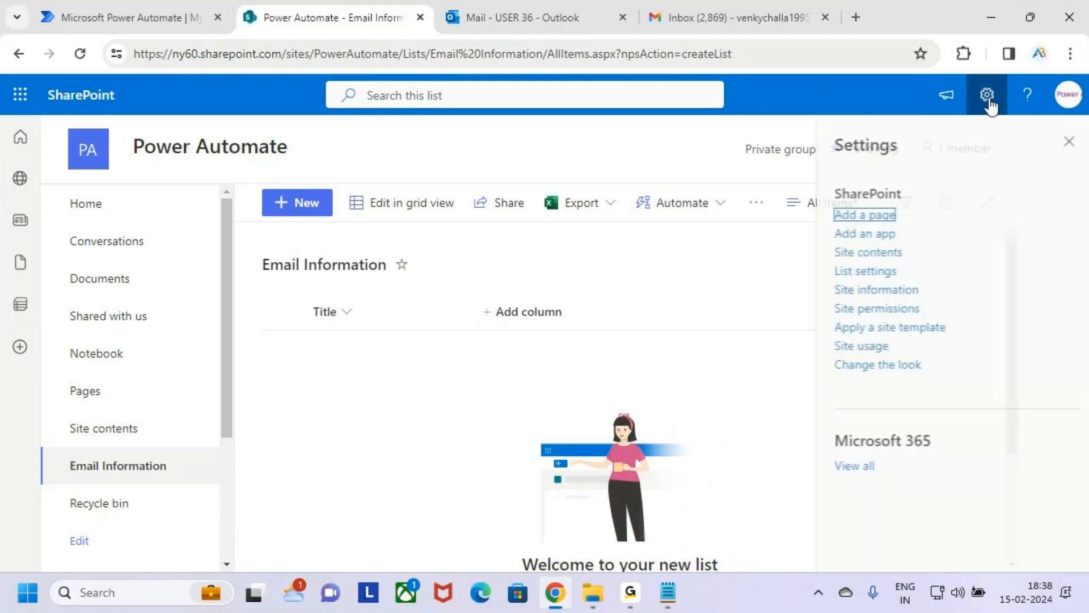
key("ctrl+2")
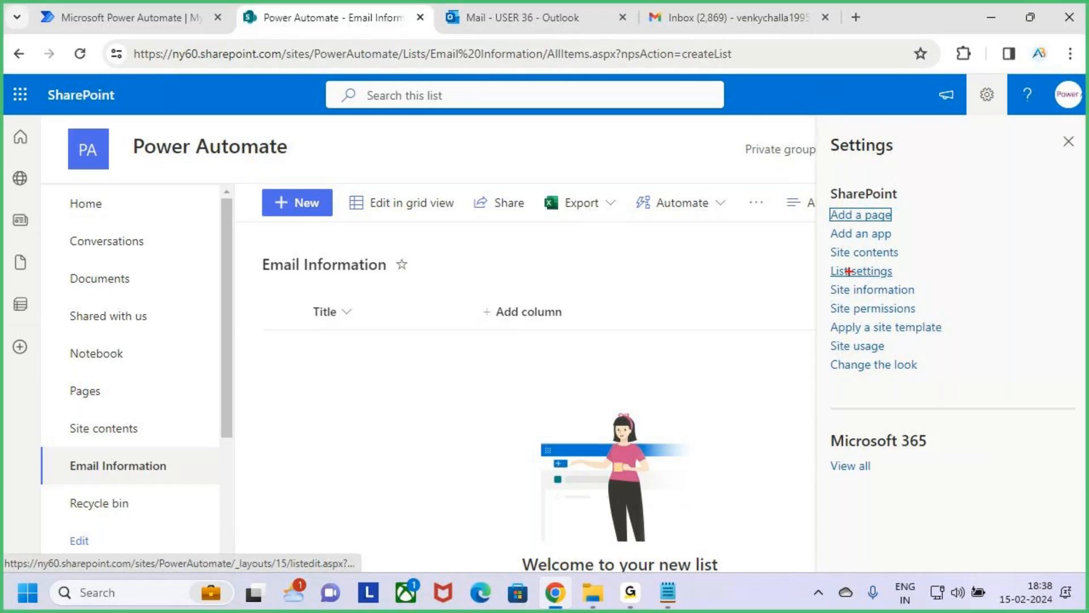
left_click_drag(824, 261, 915, 288)
key("Escape")
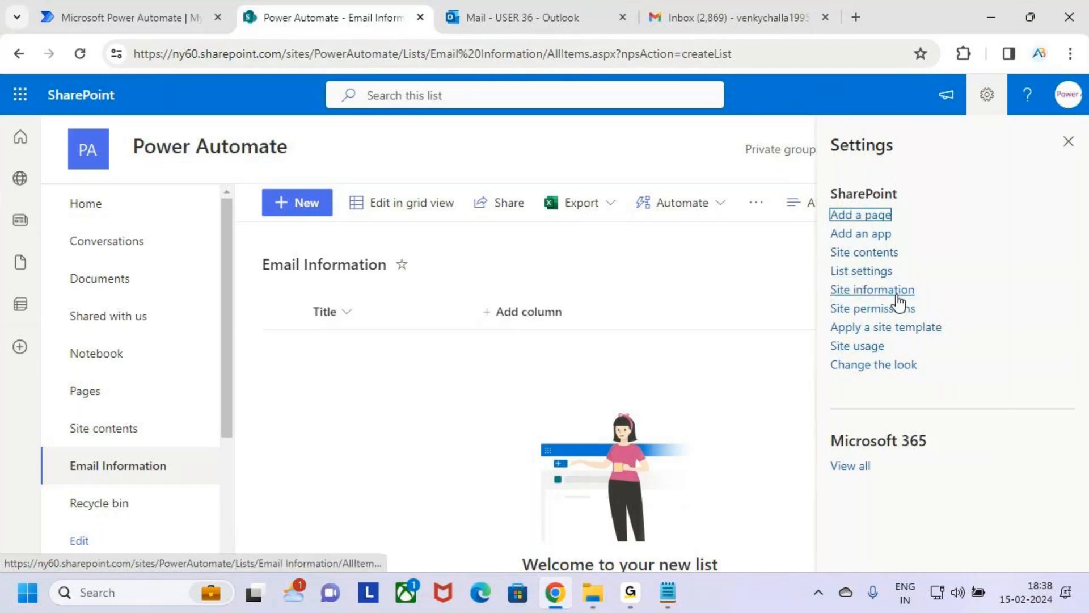
left_click(853, 274)
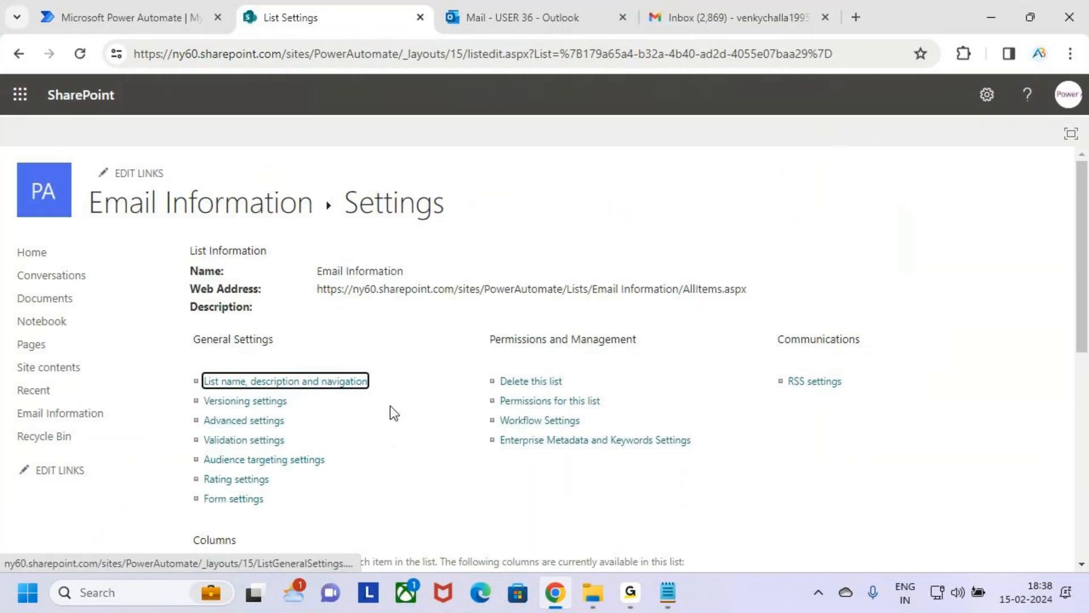
Step: Rename the list's Title column to Emil_Id and save the column change
scroll(397, 369, "down", 5)
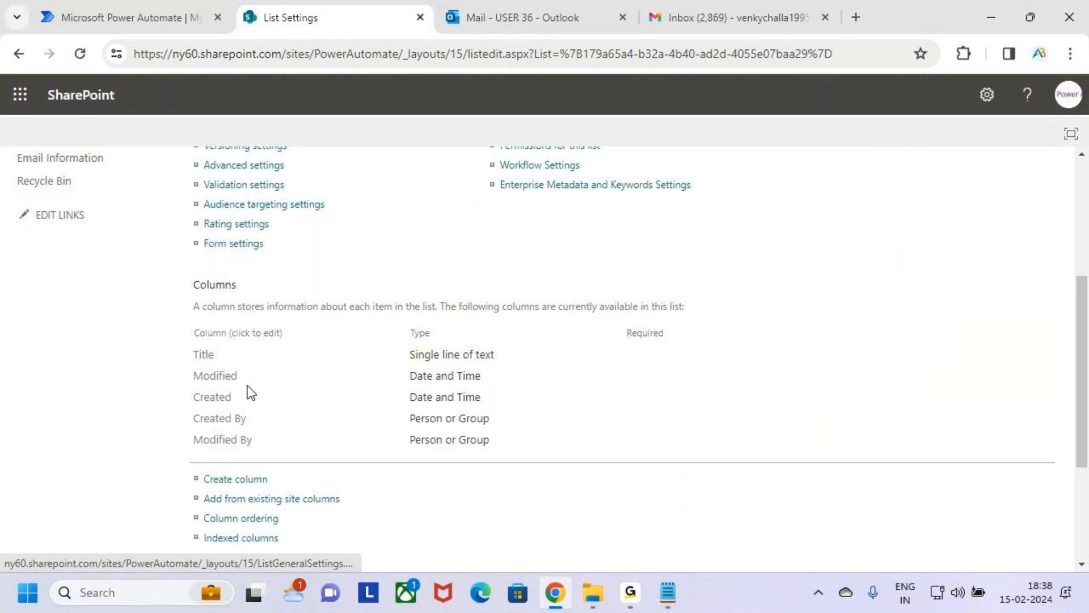
left_click(204, 357)
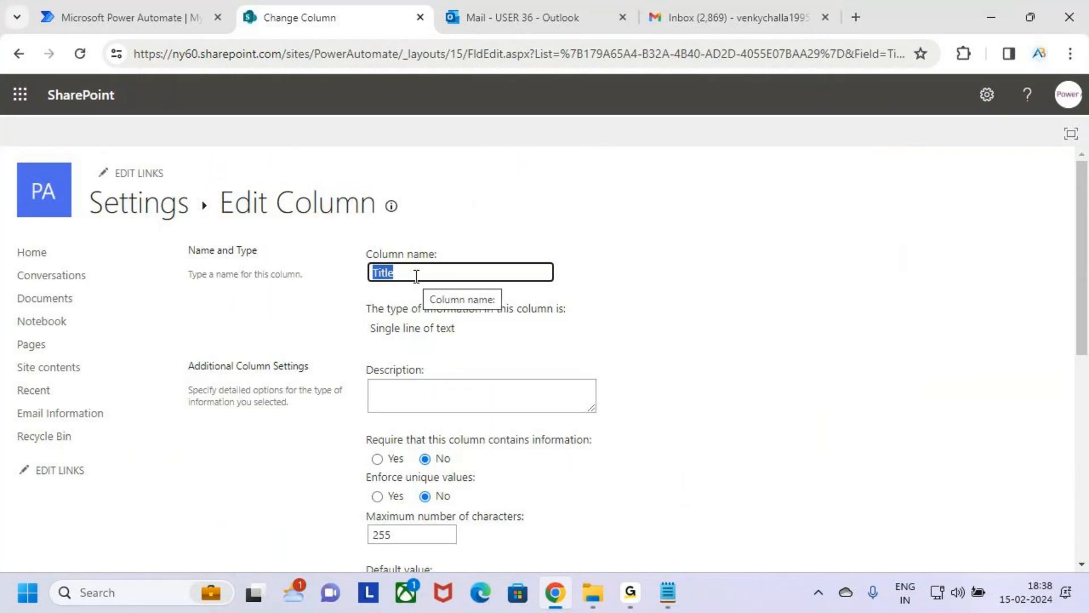
type("Emil")
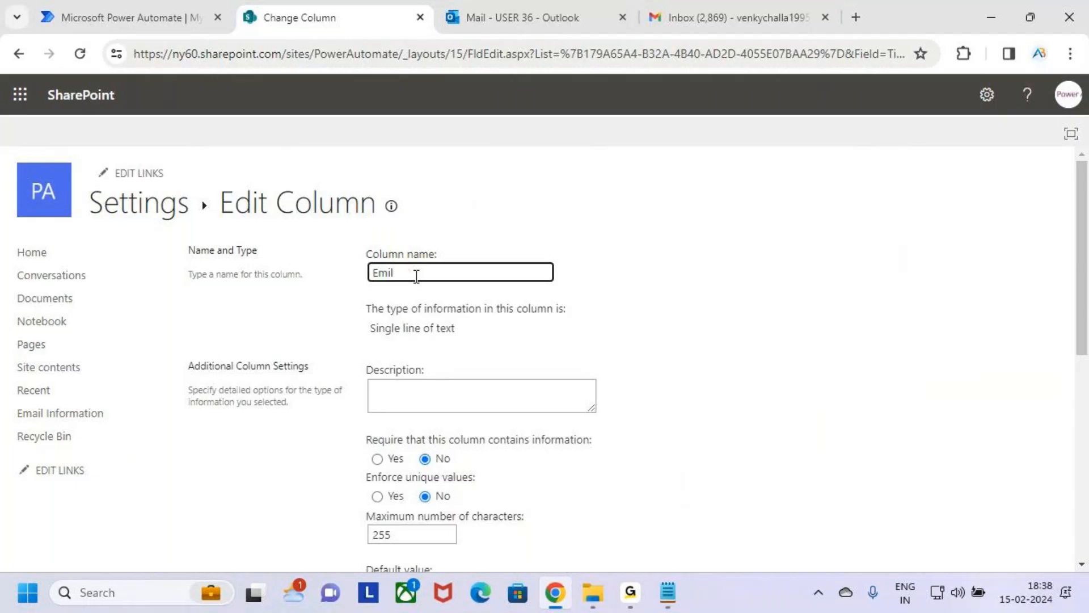
type("_ID")
scroll(612, 454, "down", 8)
left_click(964, 481)
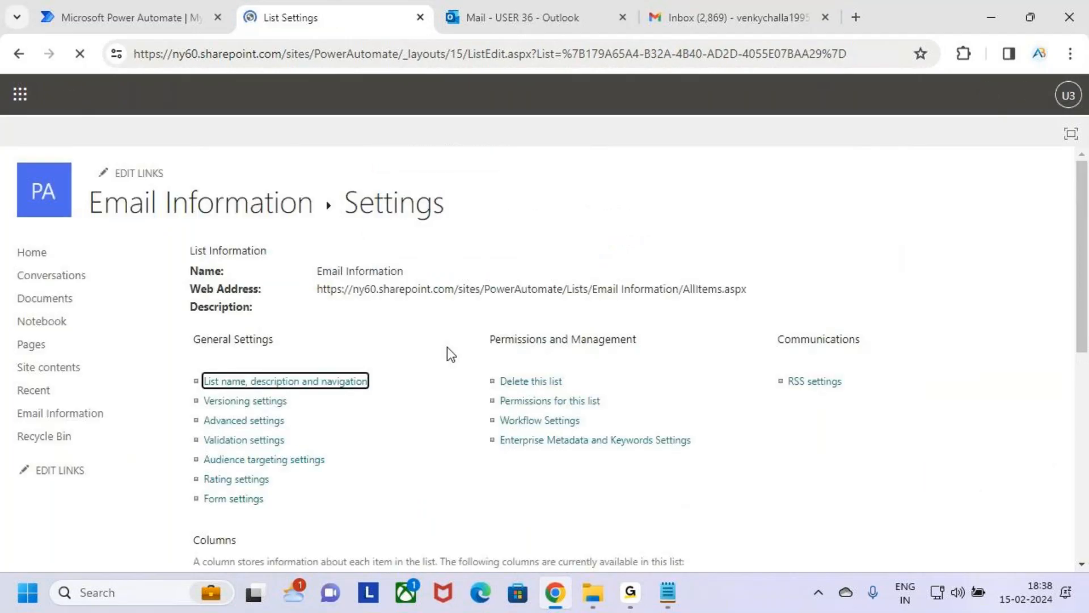
Step: Add a From column of type Single line of text to the Email Information list
scroll(427, 367, "down", 7)
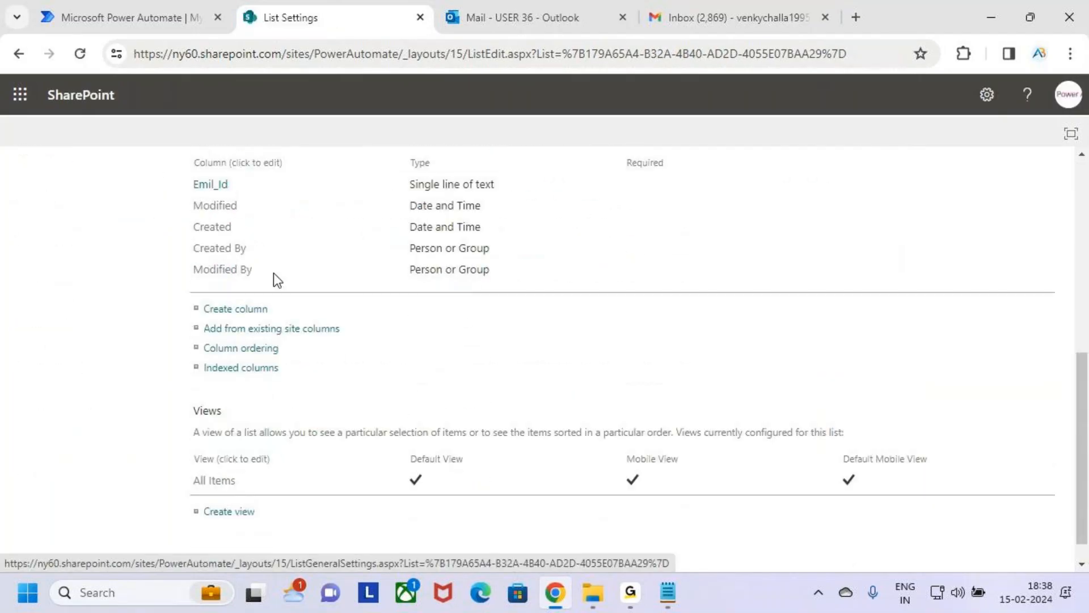
scroll(275, 279, "up", 1)
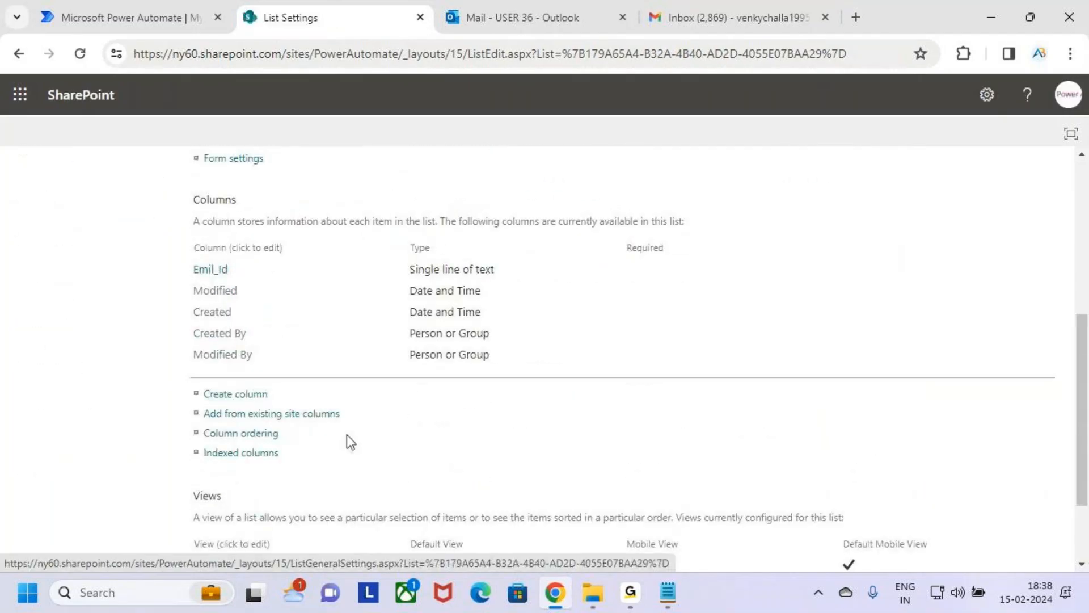
left_click(223, 394)
left_click(476, 275)
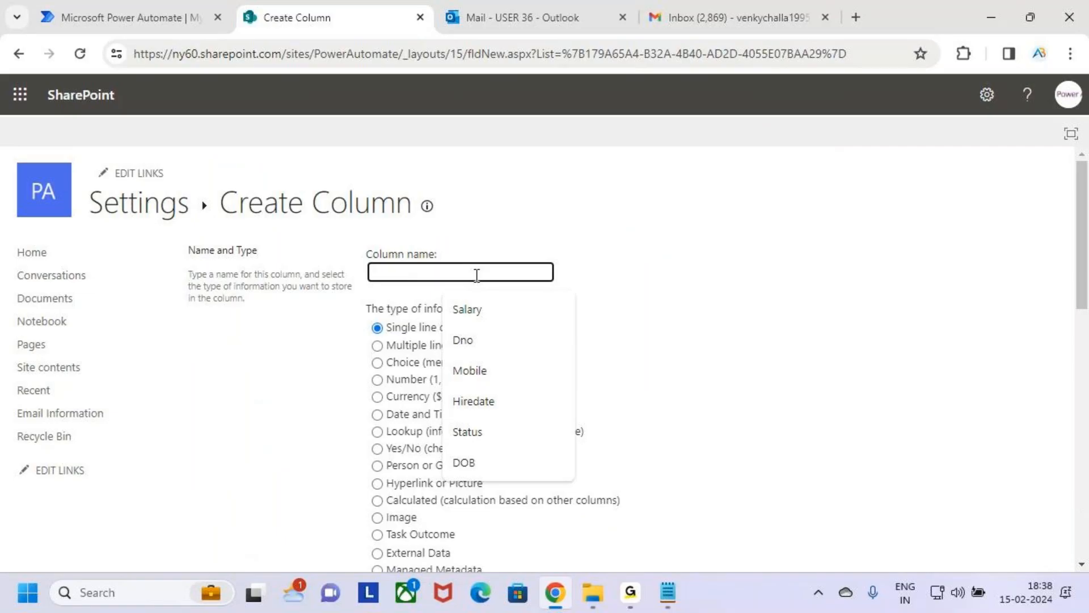
type("From")
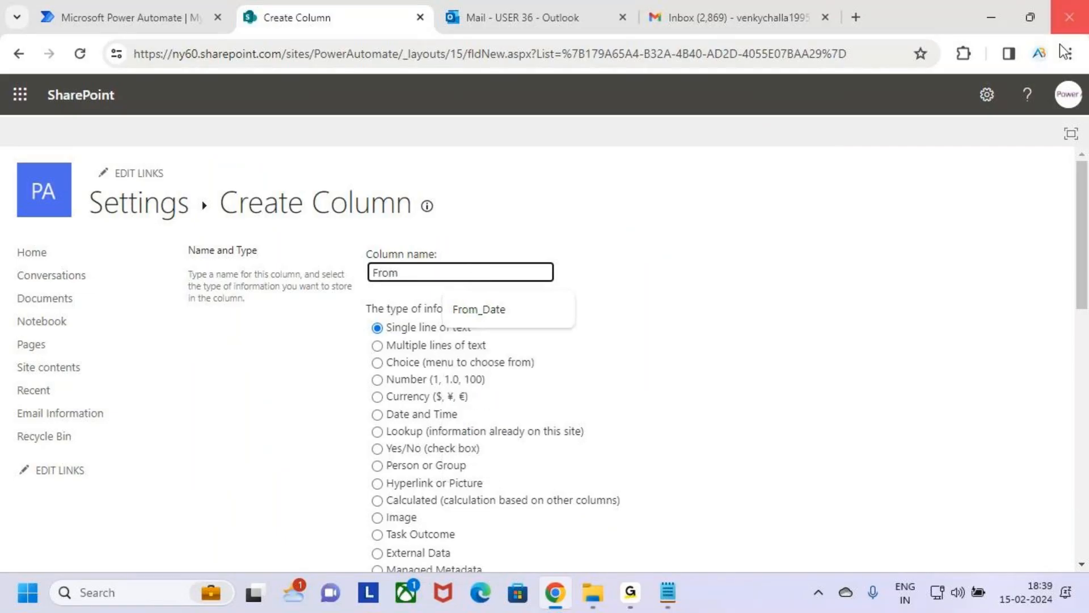
left_click(791, 343)
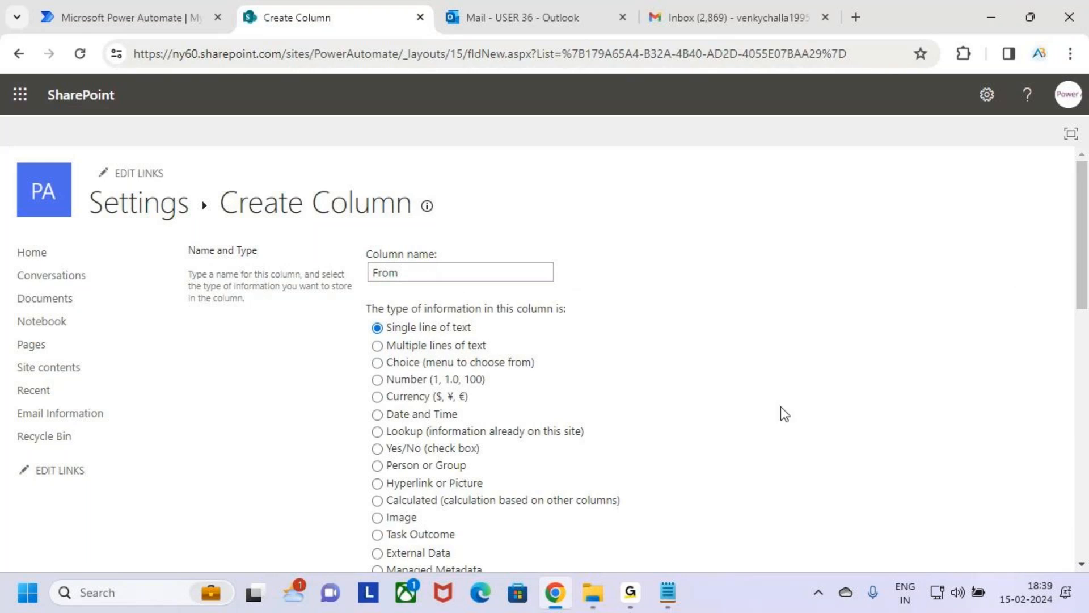
scroll(667, 424, "down", 15)
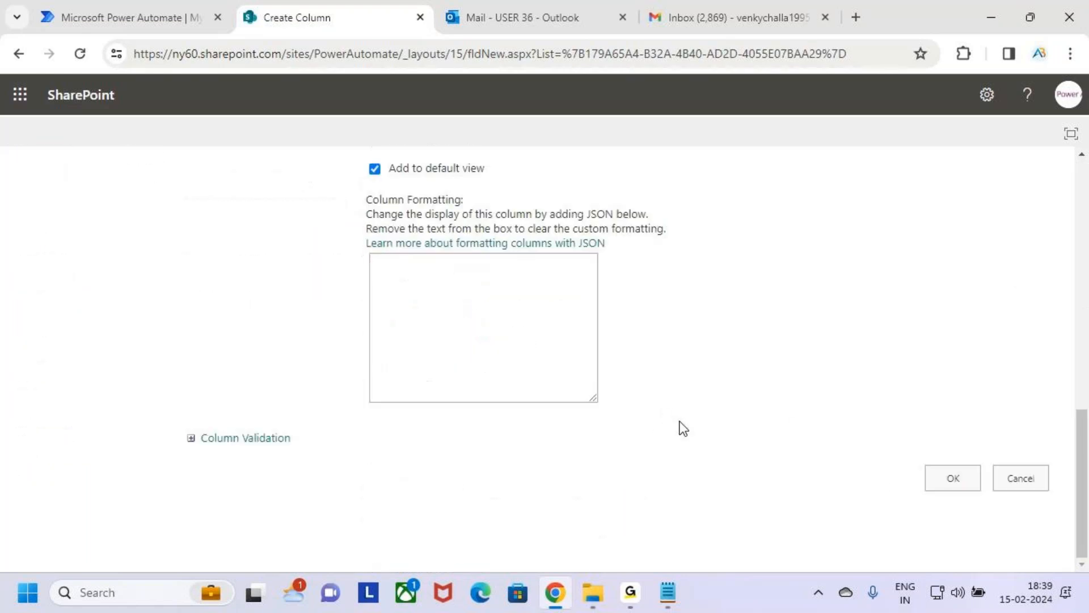
left_click(956, 479)
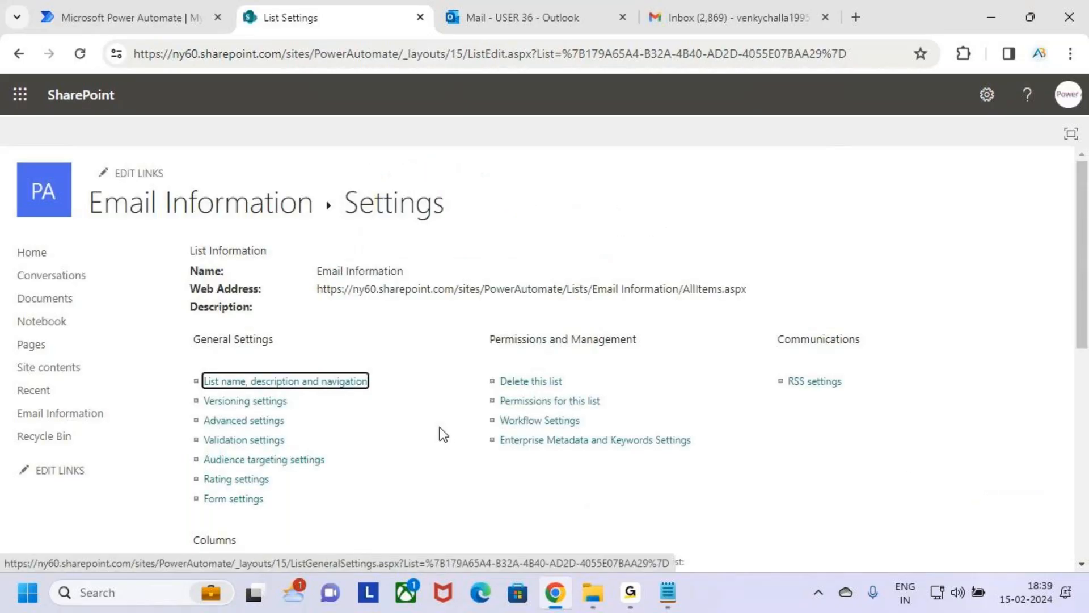
Step: Add a CC column of type Multiple lines of text to the Email Information list
scroll(440, 427, "down", 8)
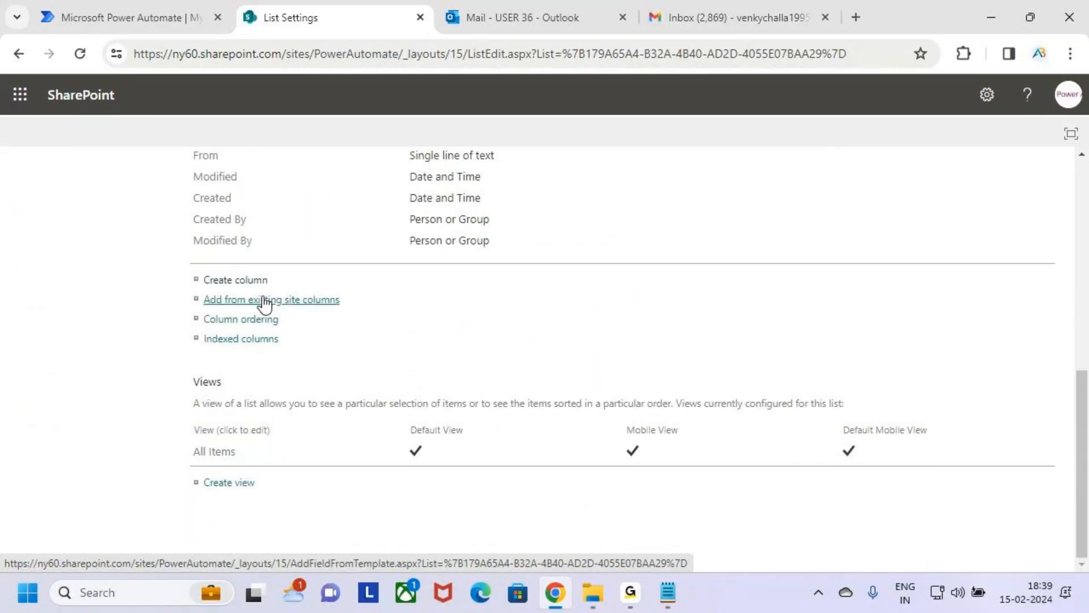
scroll(355, 332, "up", 1)
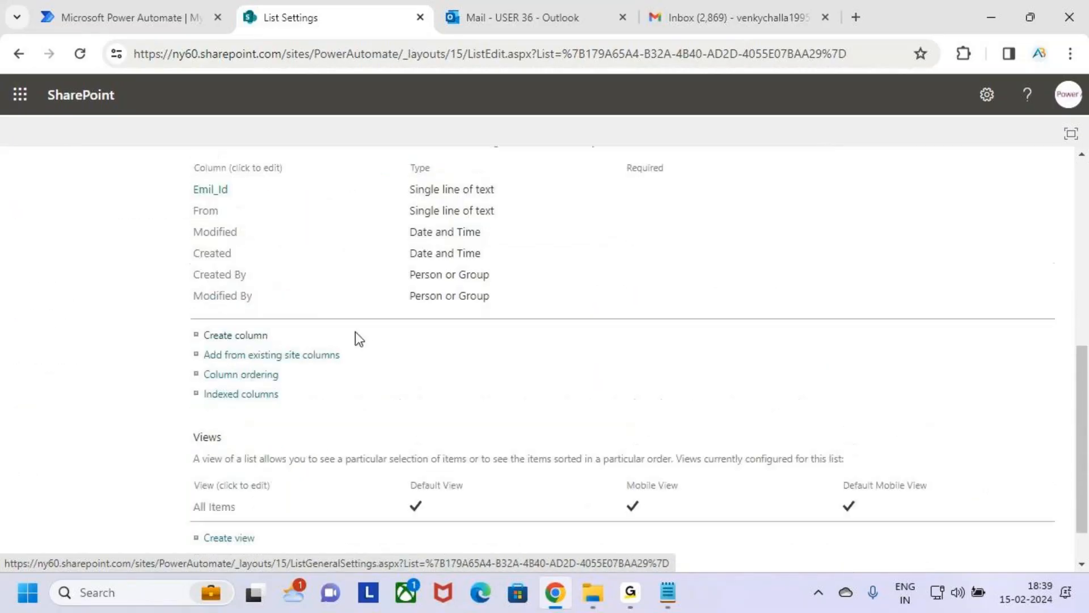
scroll(356, 338, "up", 1)
left_click_drag(241, 246, 525, 251)
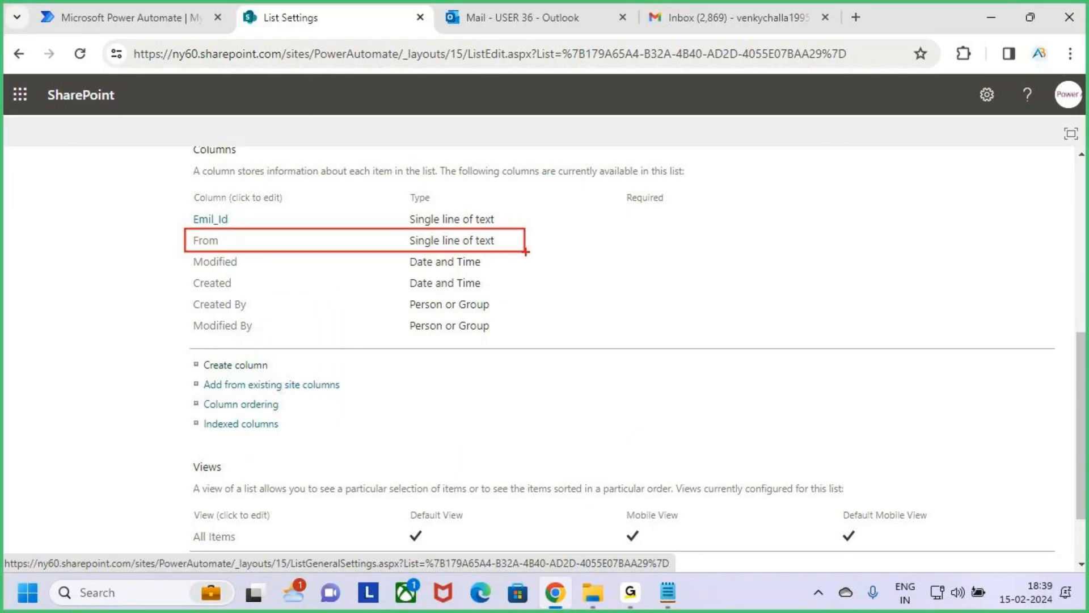
left_click(219, 365)
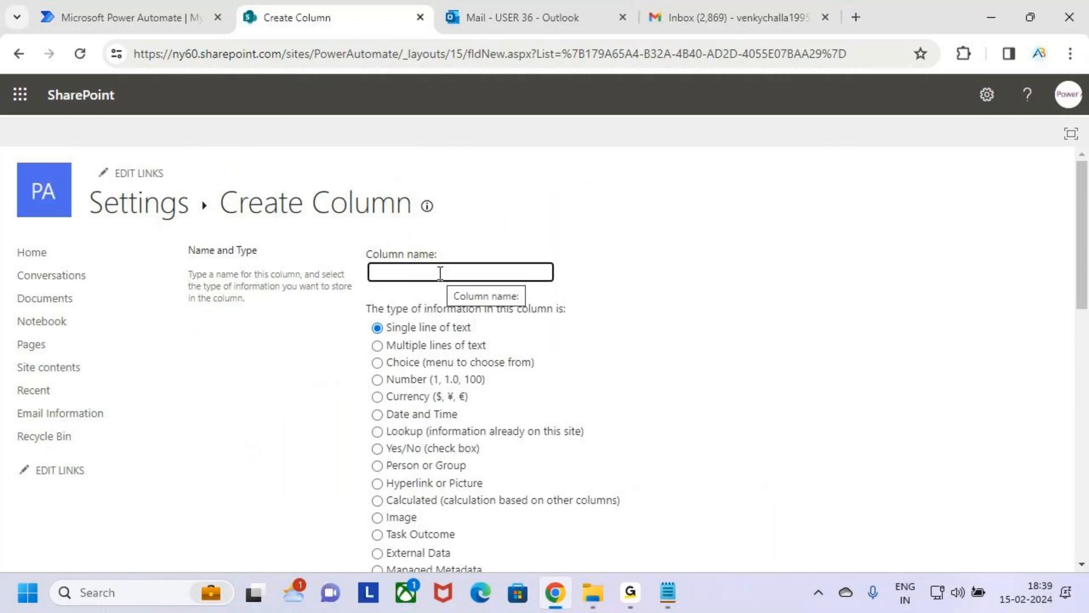
left_click(441, 274)
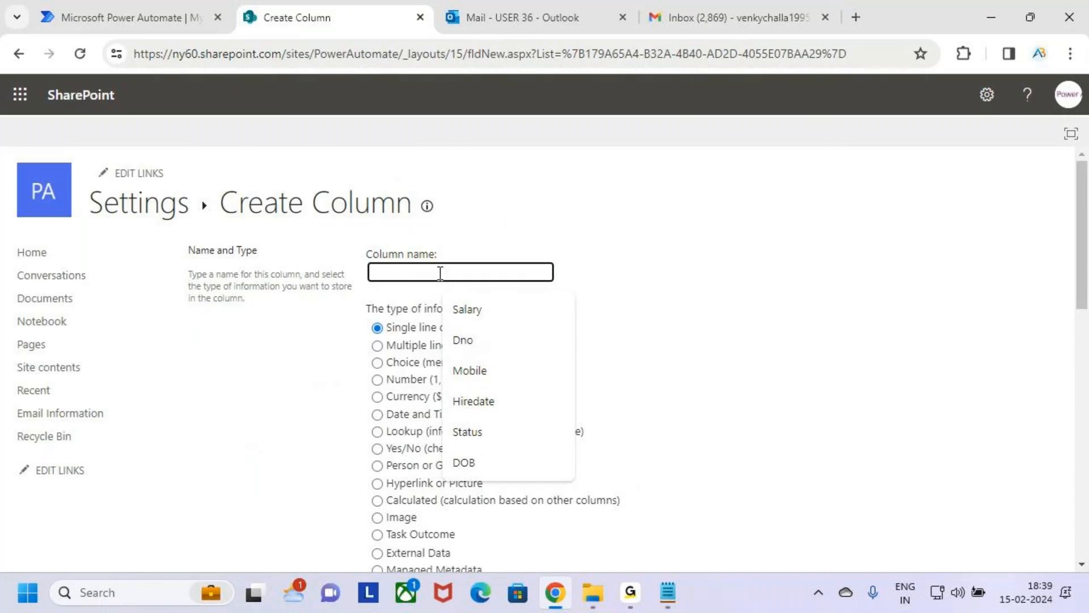
type("cc")
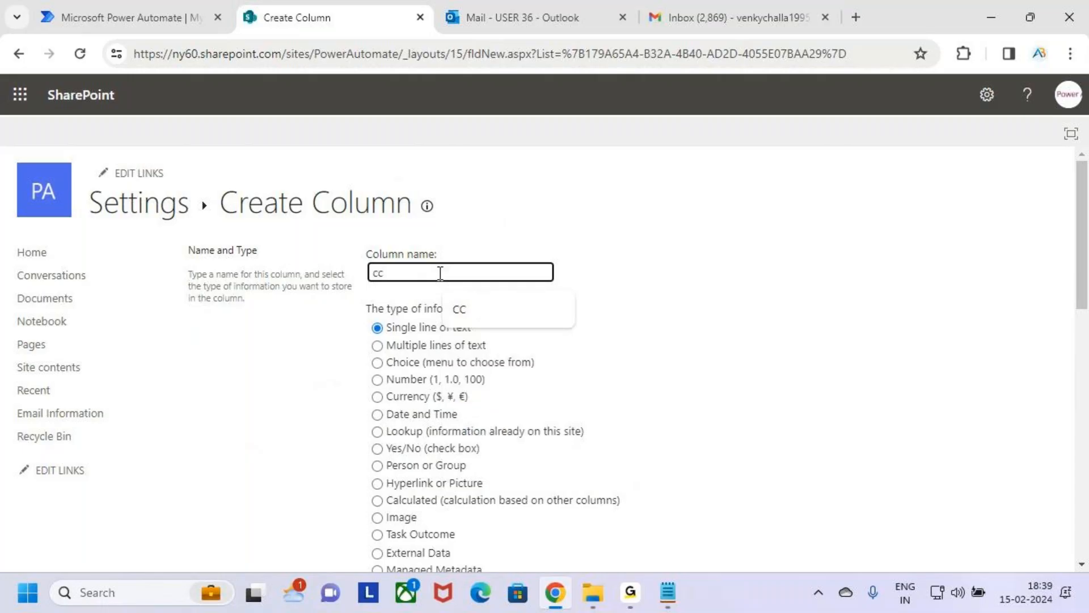
left_click(520, 311)
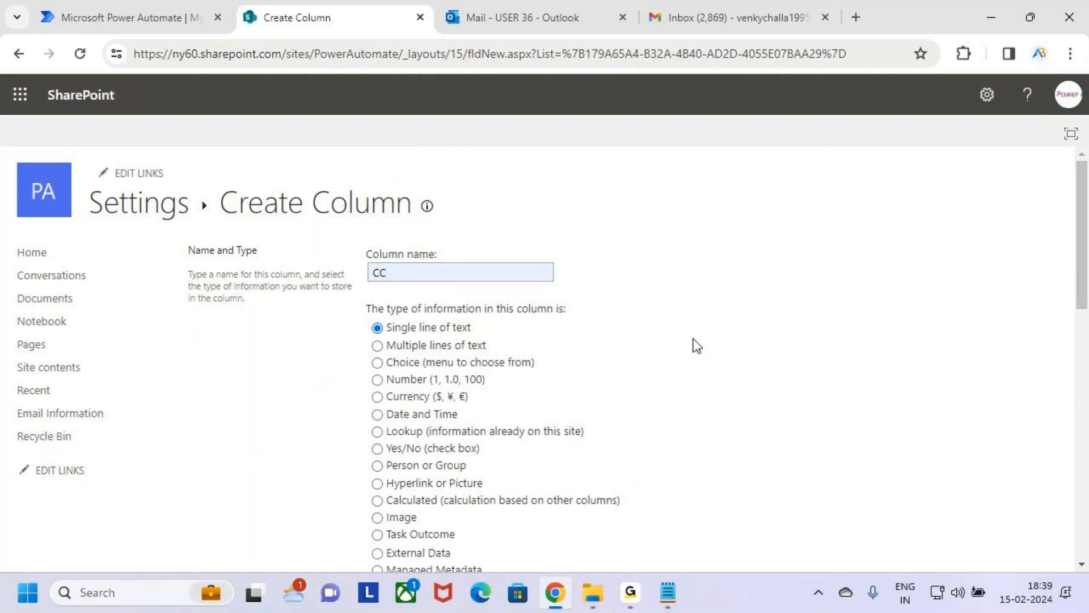
left_click(414, 345)
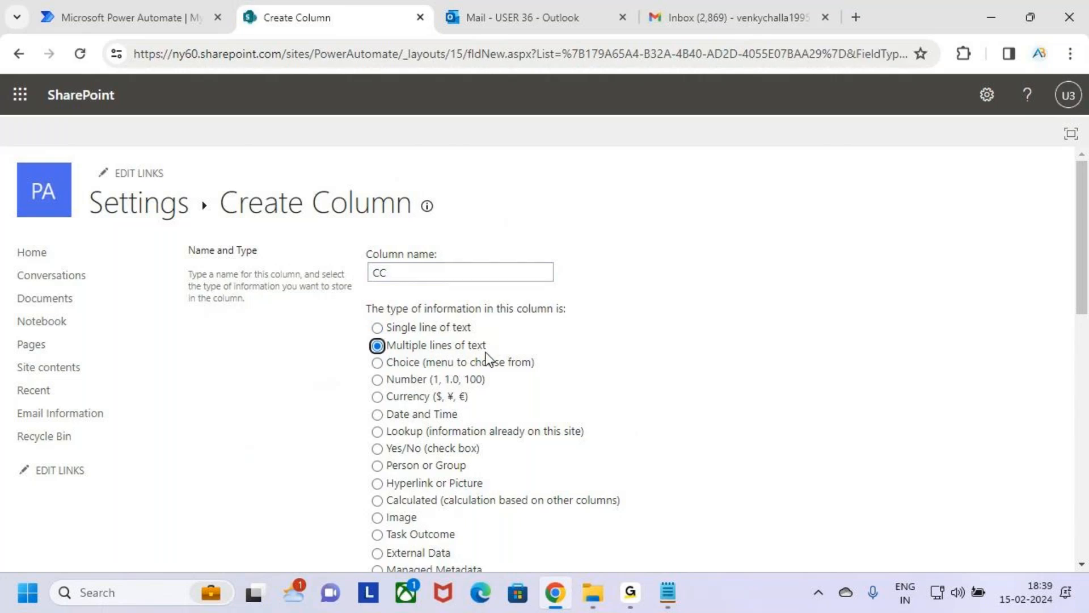
scroll(732, 375, "down", 15)
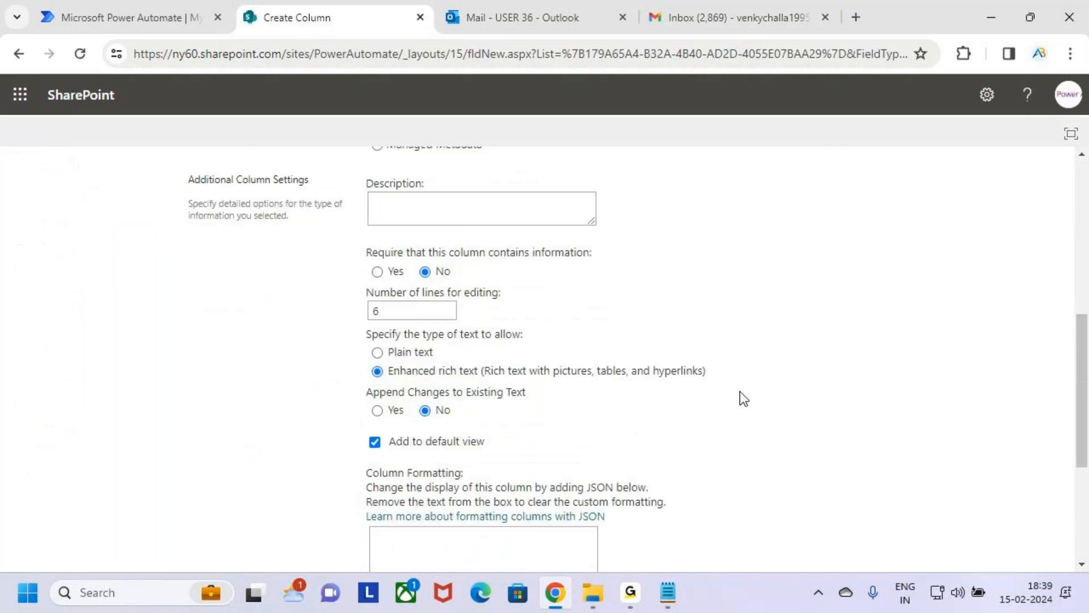
left_click(948, 482)
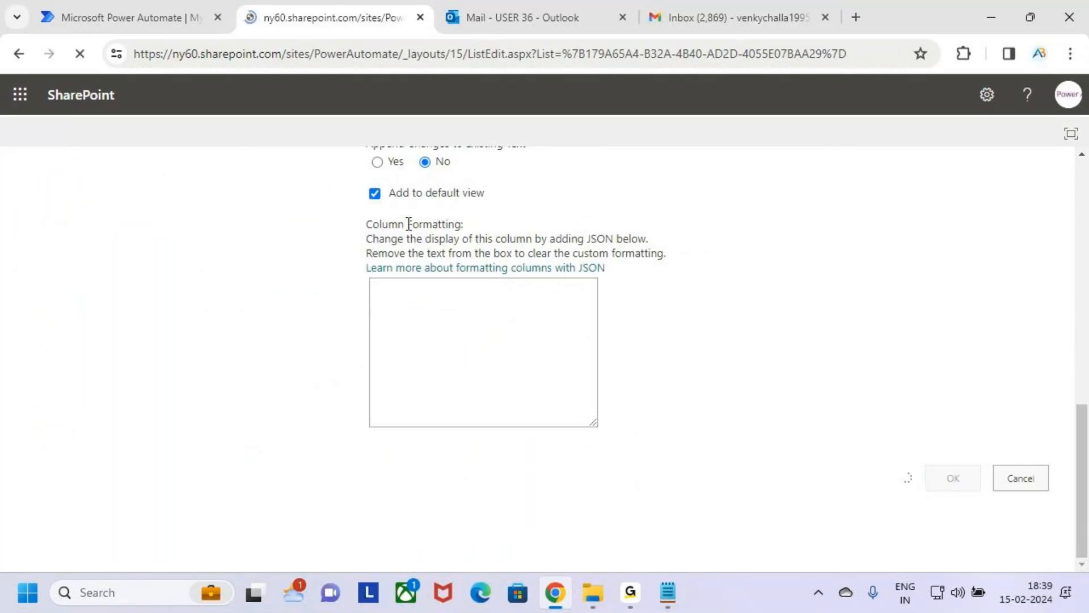
Step: Add a Subject column of type Single line of text to the Email Information list
scroll(386, 426, "down", 6)
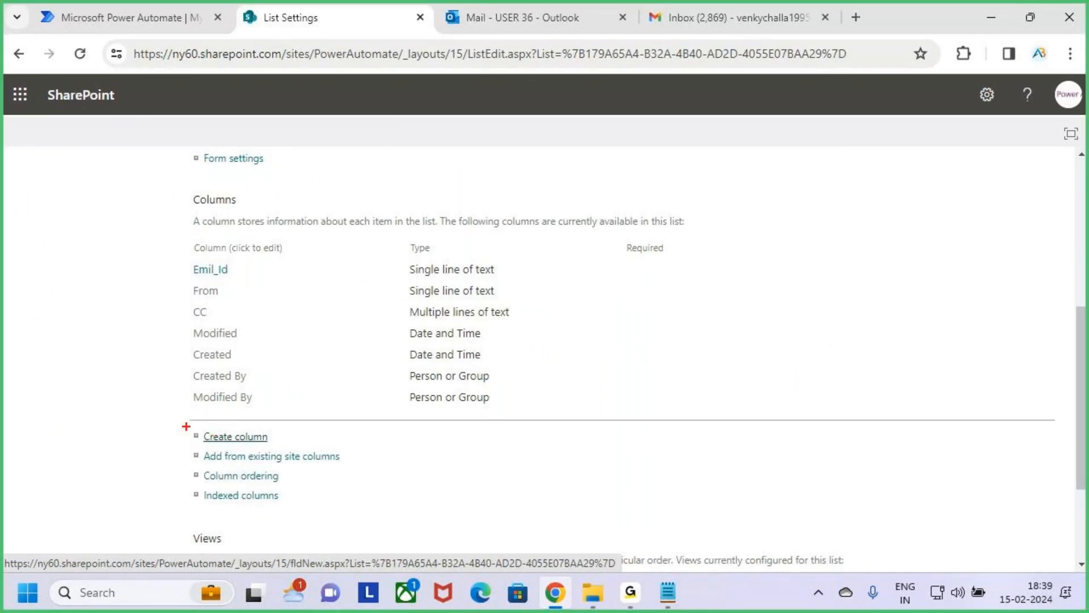
left_click(224, 440)
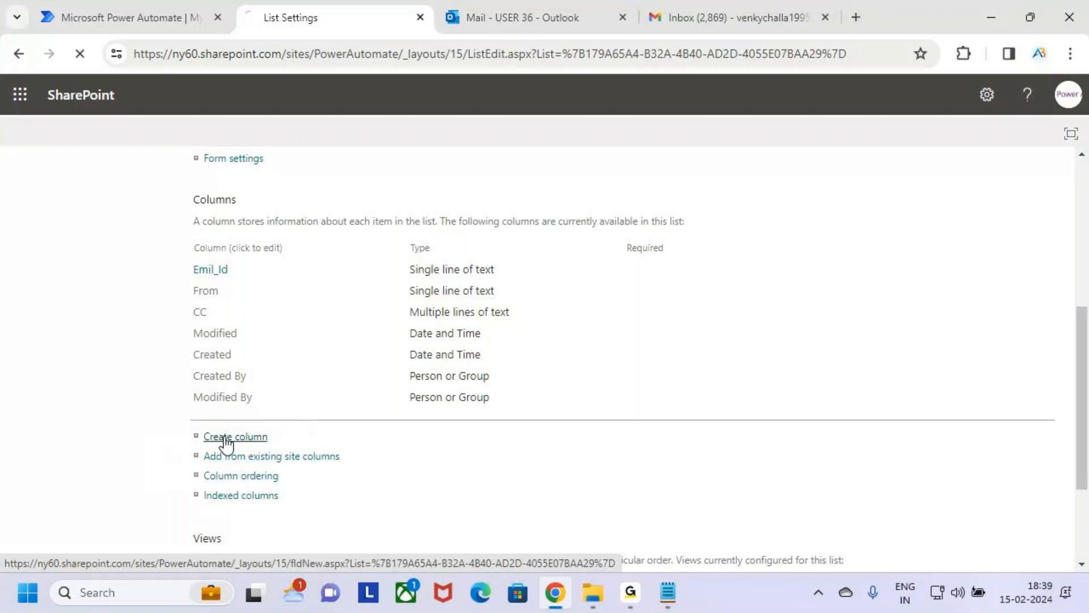
left_click(403, 271)
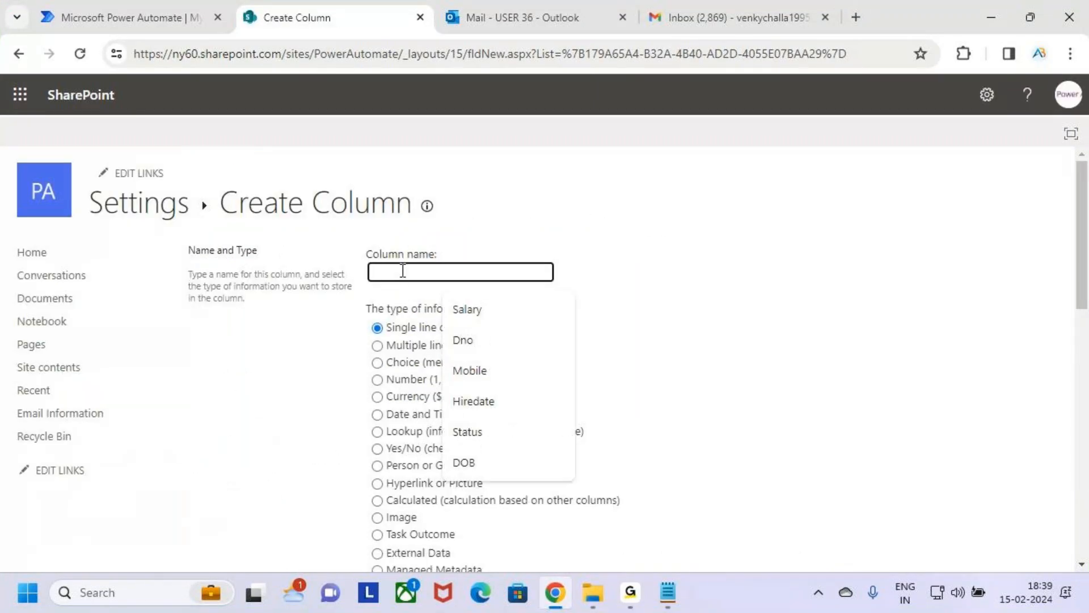
type("Sub")
key("Tab")
left_click(393, 274)
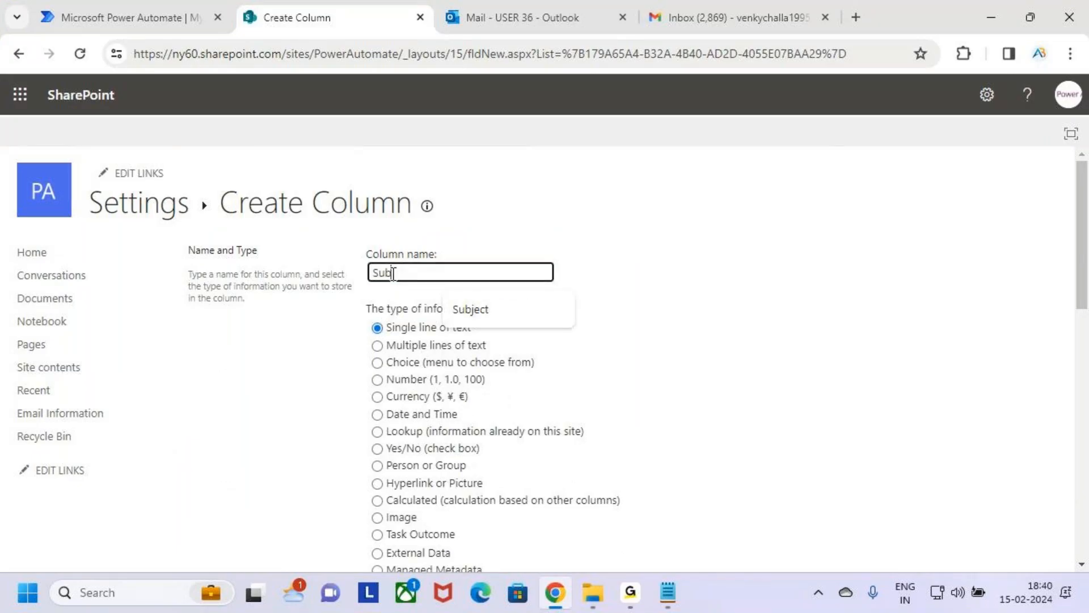
left_click(488, 310)
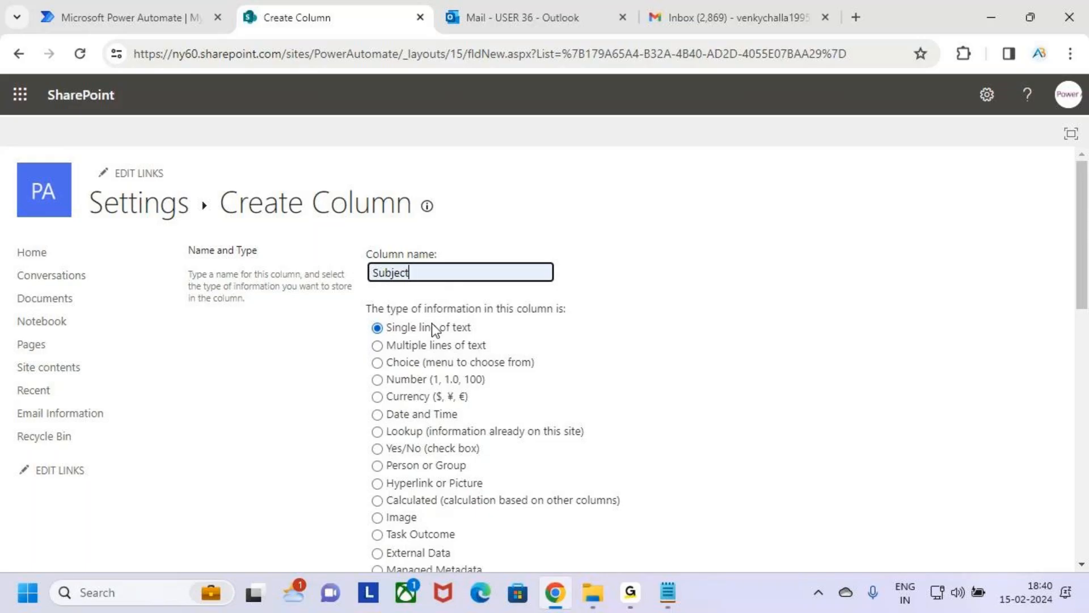
scroll(570, 419, "down", 15)
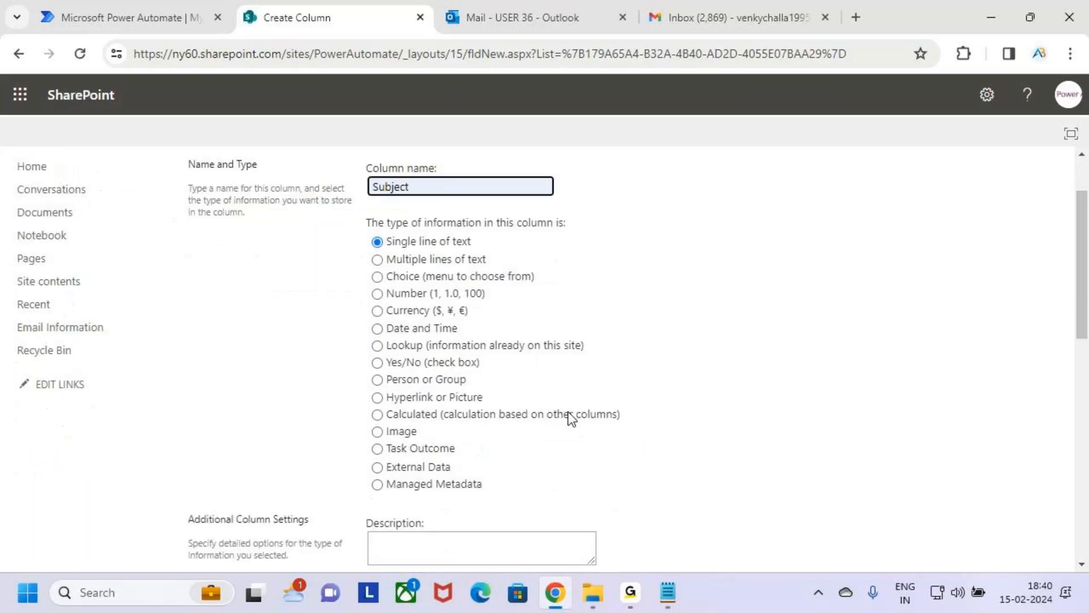
left_click(971, 484)
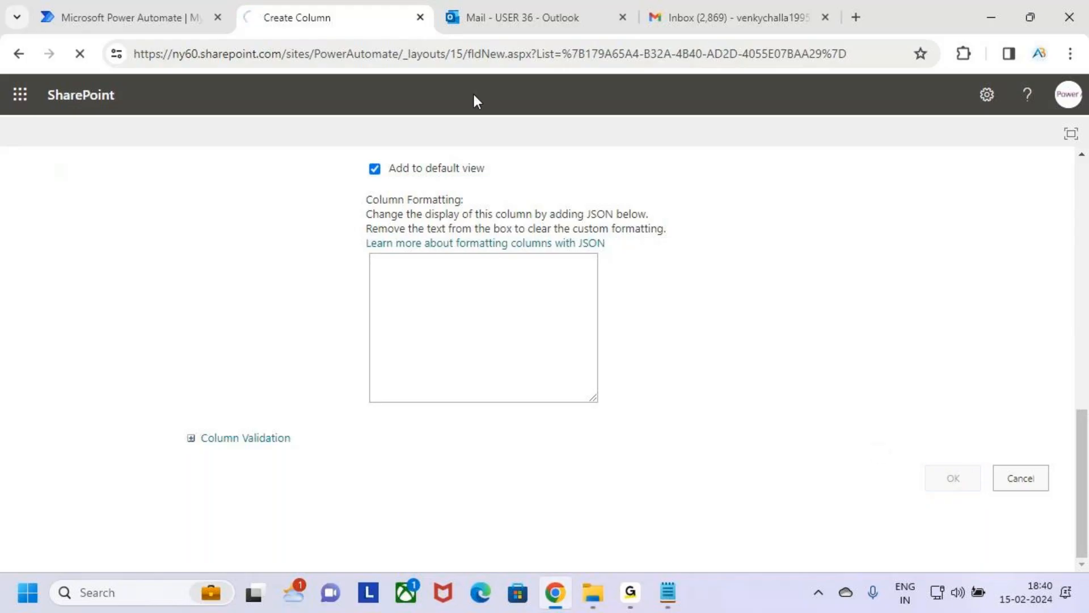
Step: Add a Body column of type Multiple lines of text to the Email Information list
scroll(389, 311, "down", 6)
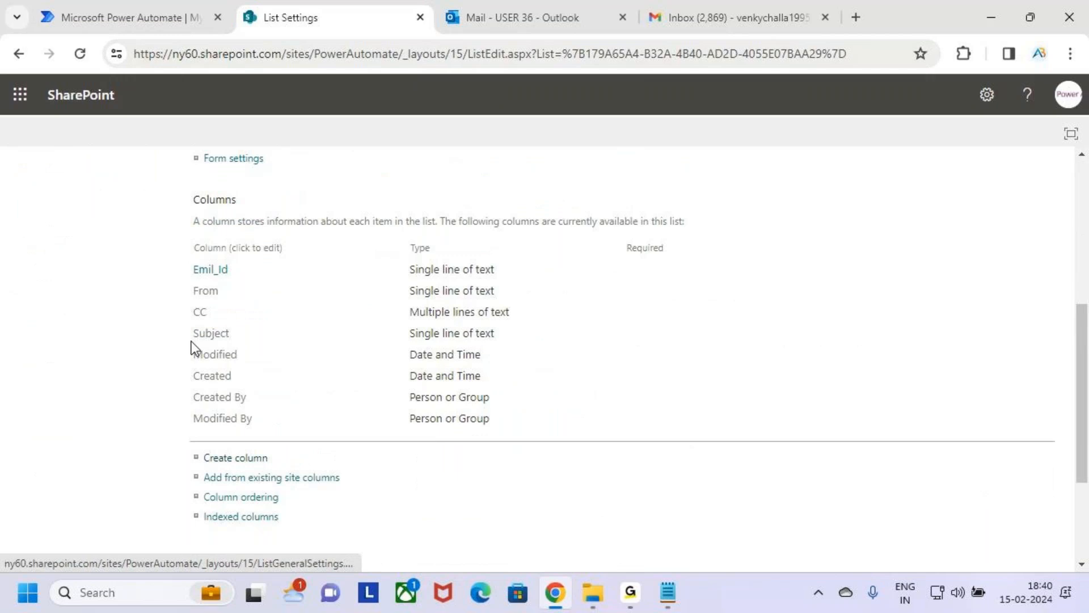
left_click(247, 458)
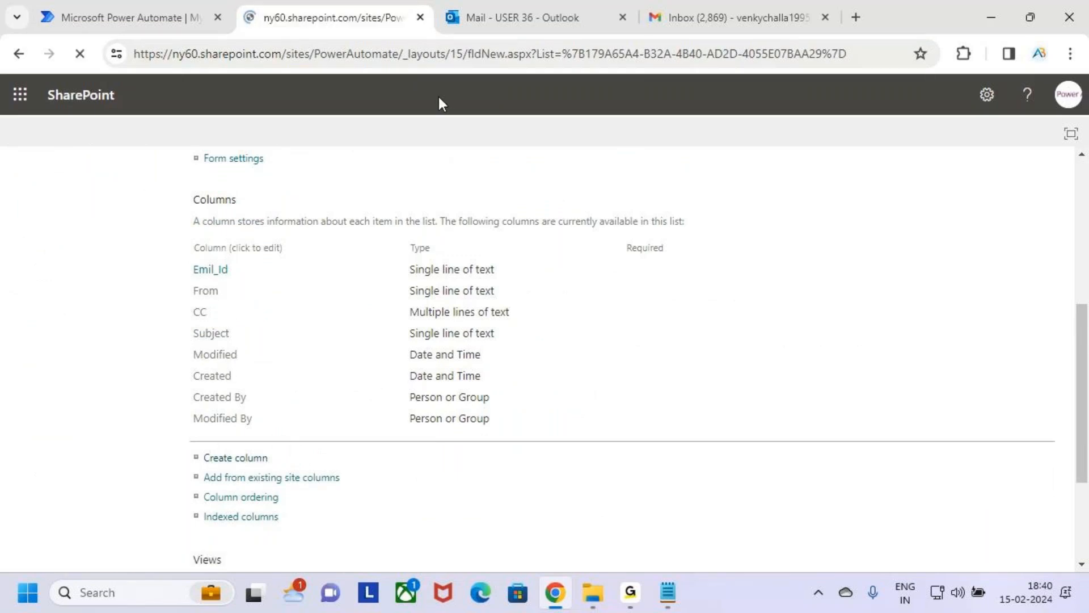
left_click(481, 274)
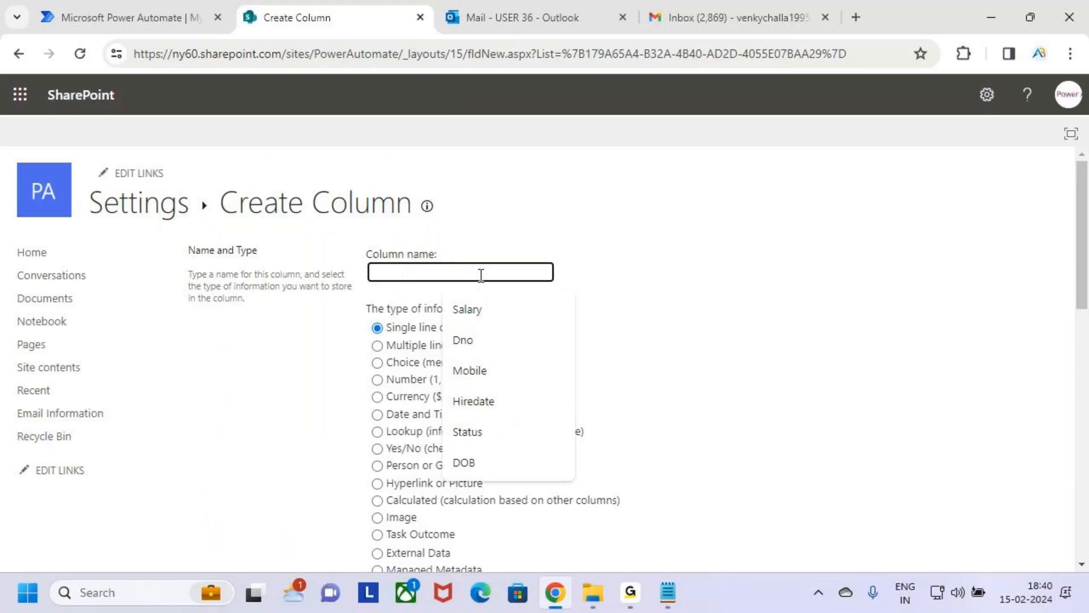
type("B")
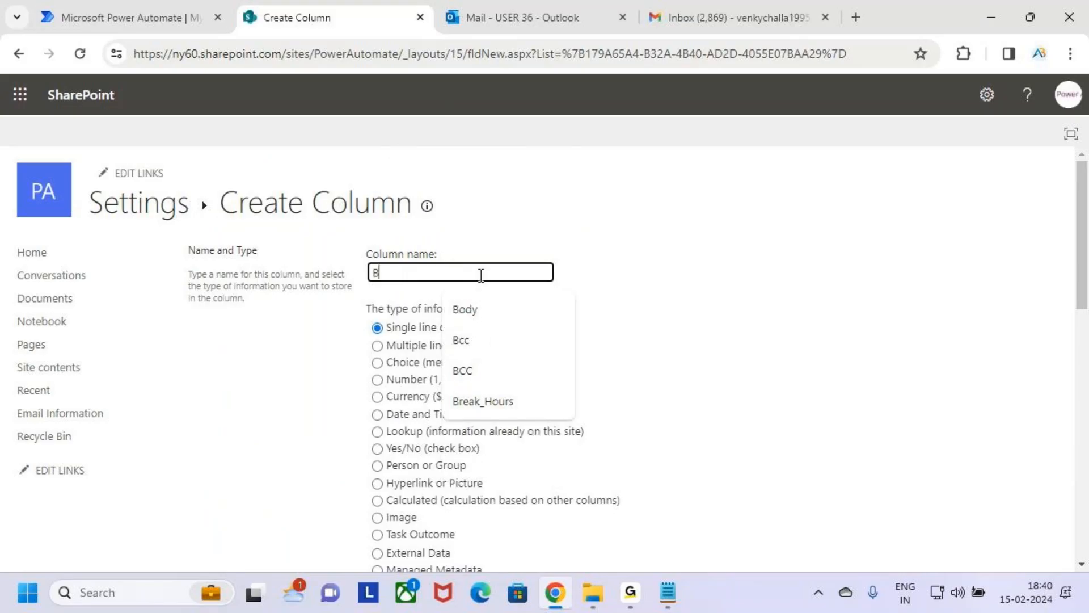
type("odt")
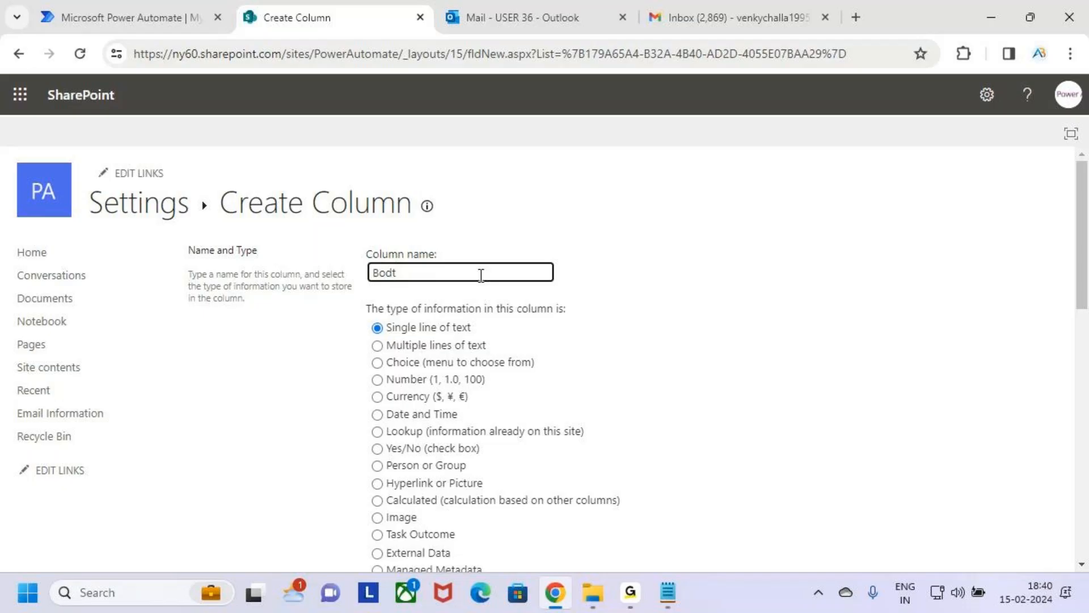
key("BackSpace")
type("y")
scroll(475, 297, "down", 2)
left_click(441, 259)
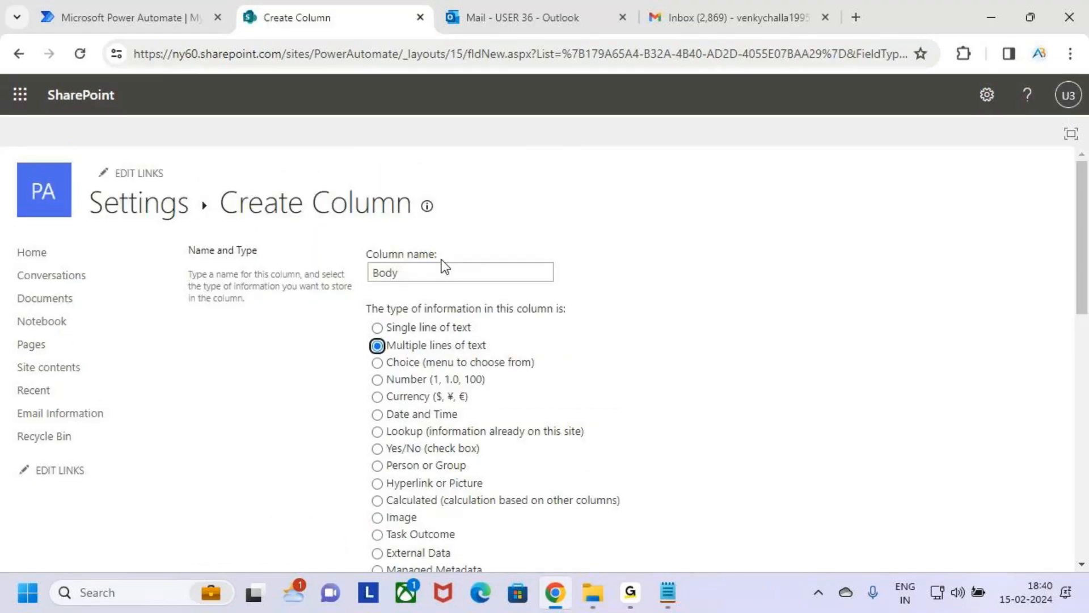
scroll(704, 397, "down", 15)
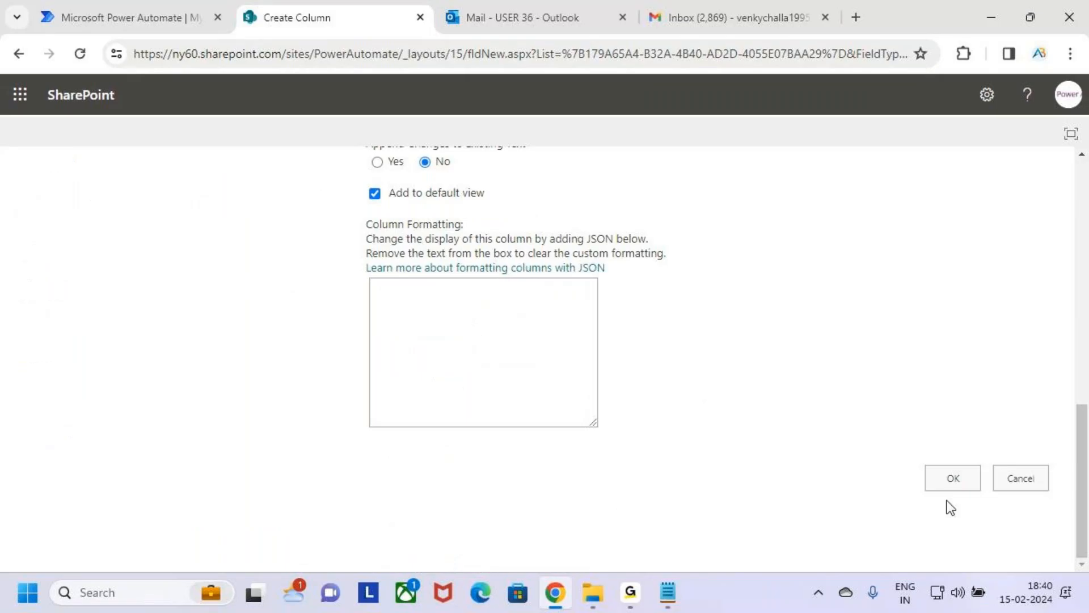
left_click(966, 471)
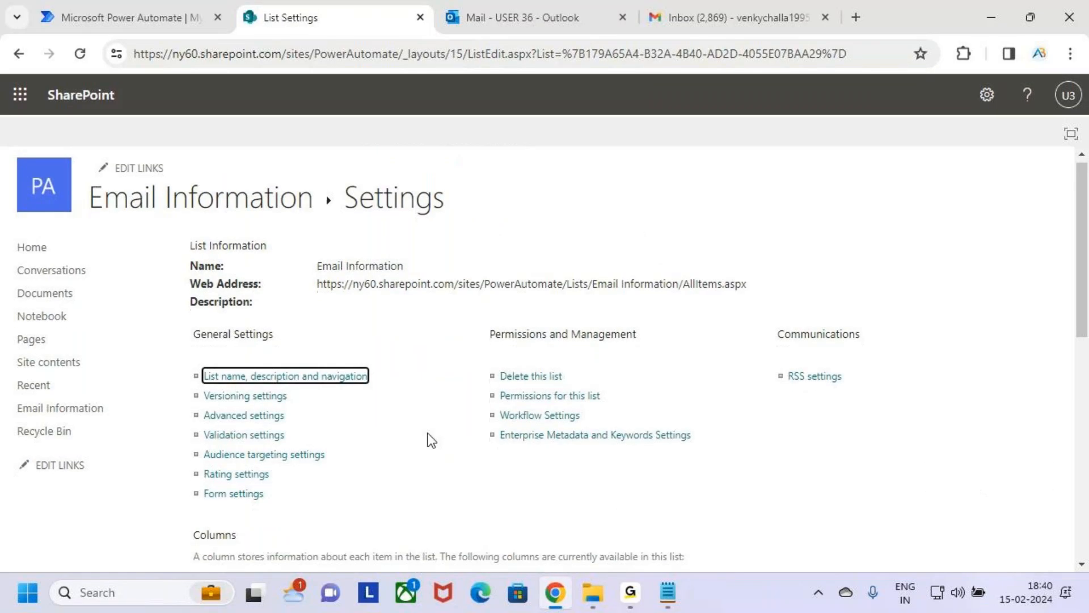
Step: Review the names and types of the Email Information list's columns, from Emil_Id through Body
scroll(440, 418, "down", 5)
scroll(438, 420, "down", 1)
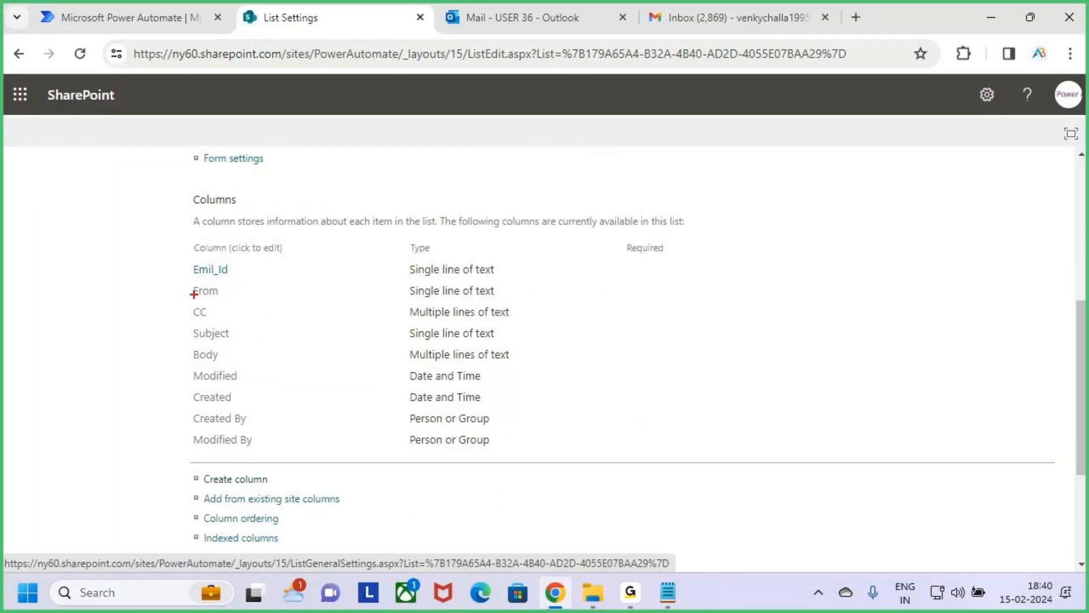
mouse_move(183, 261)
left_mouse_down()
mouse_move(245, 281)
mouse_move(257, 301)
left_mouse_up()
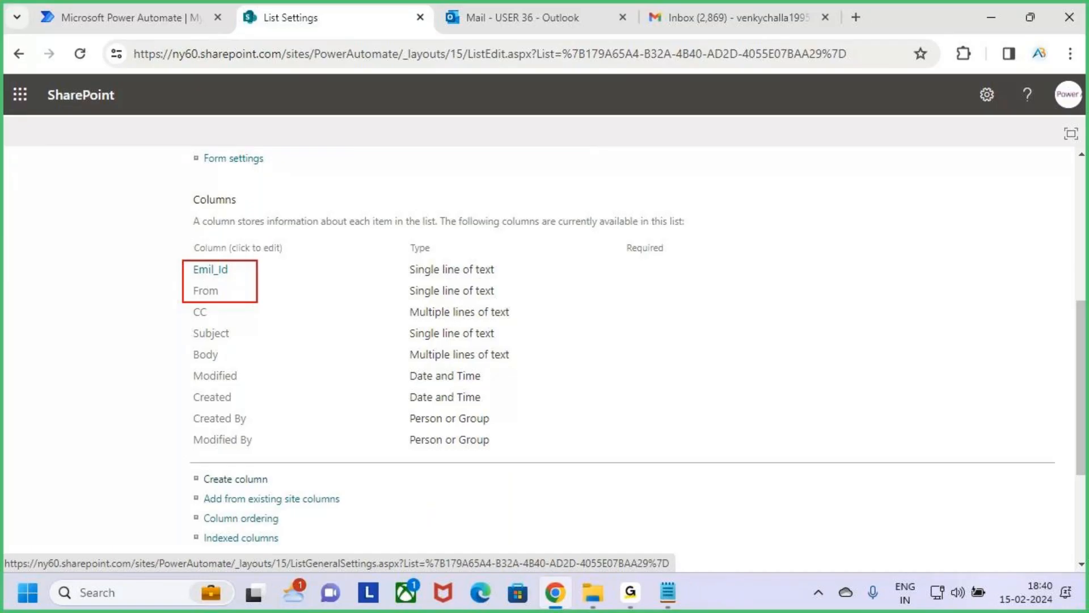
mouse_move(257, 302)
left_mouse_down()
mouse_move(266, 323)
mouse_move(296, 323)
mouse_move(349, 363)
mouse_move(554, 364)
mouse_move(600, 353)
mouse_move(595, 382)
mouse_move(606, 380)
left_mouse_up()
mouse_move(616, 372)
left_mouse_down()
mouse_move(672, 375)
mouse_move(683, 390)
left_mouse_up()
mouse_move(624, 440)
left_mouse_down()
mouse_move(644, 454)
mouse_move(678, 448)
mouse_move(689, 431)
mouse_move(749, 456)
left_mouse_up()
left_click_drag(596, 505, 829, 441)
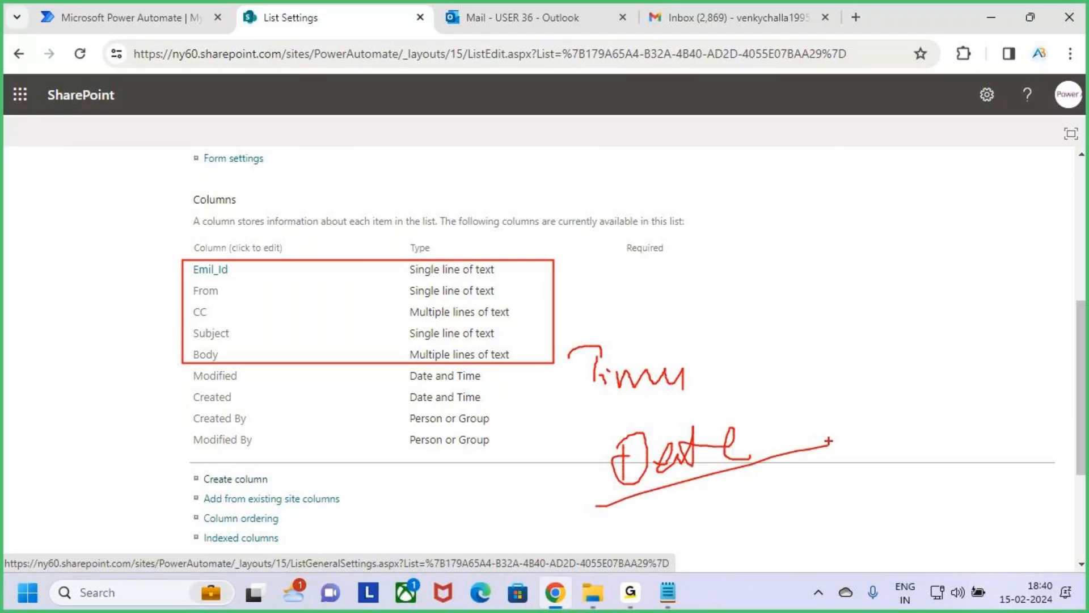
Step: Open the Email Information list from its settings page and dismiss the Next steps pane
key("Escape")
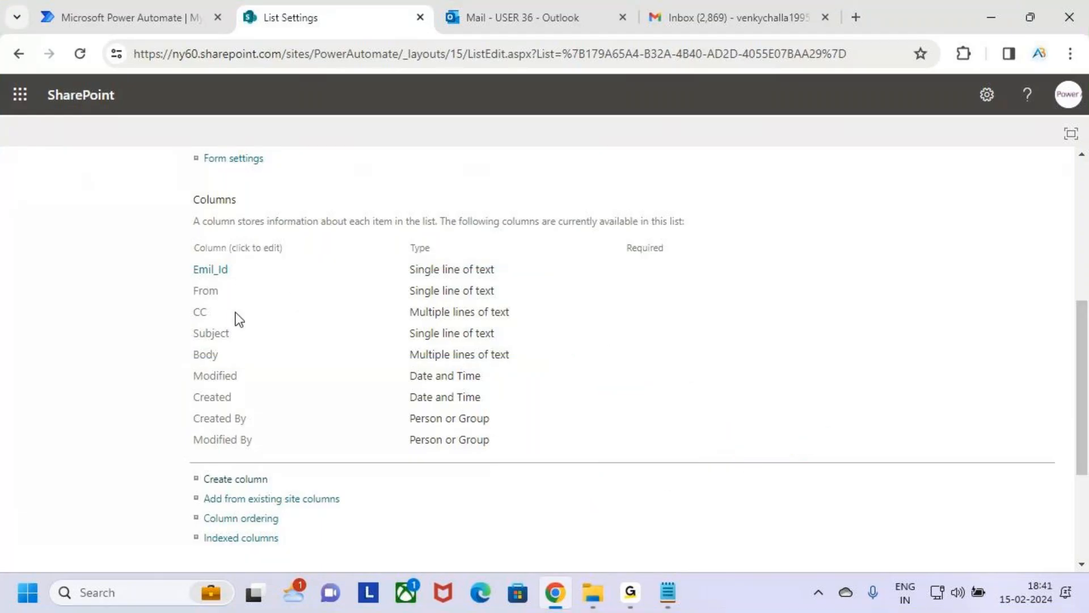
key("ctrl+2")
left_click_drag(178, 248, 517, 370)
key("Escape")
scroll(281, 374, "up", 2)
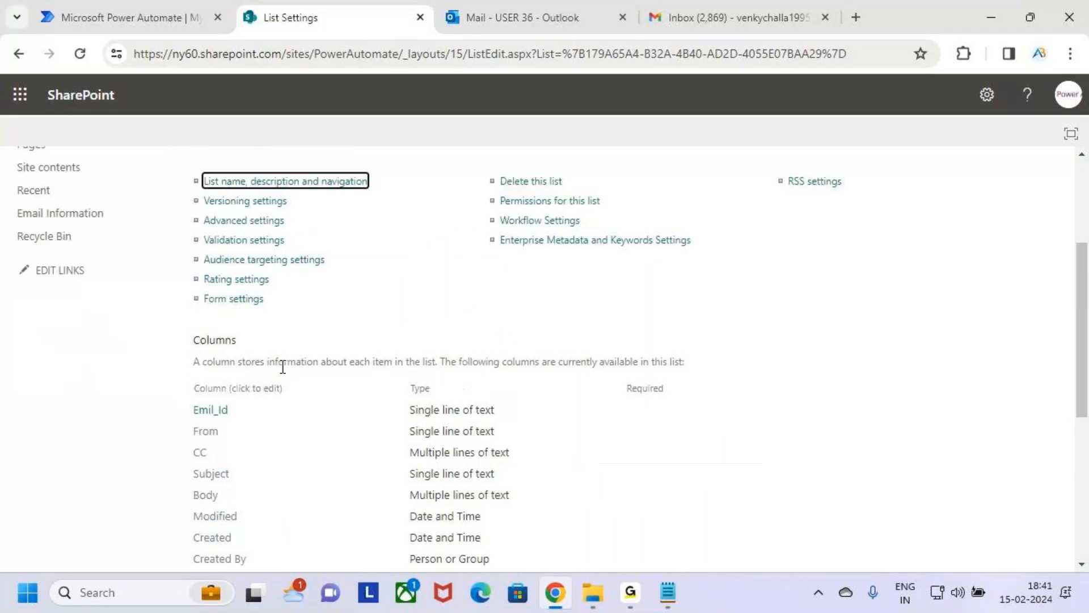
scroll(278, 358, "up", 3)
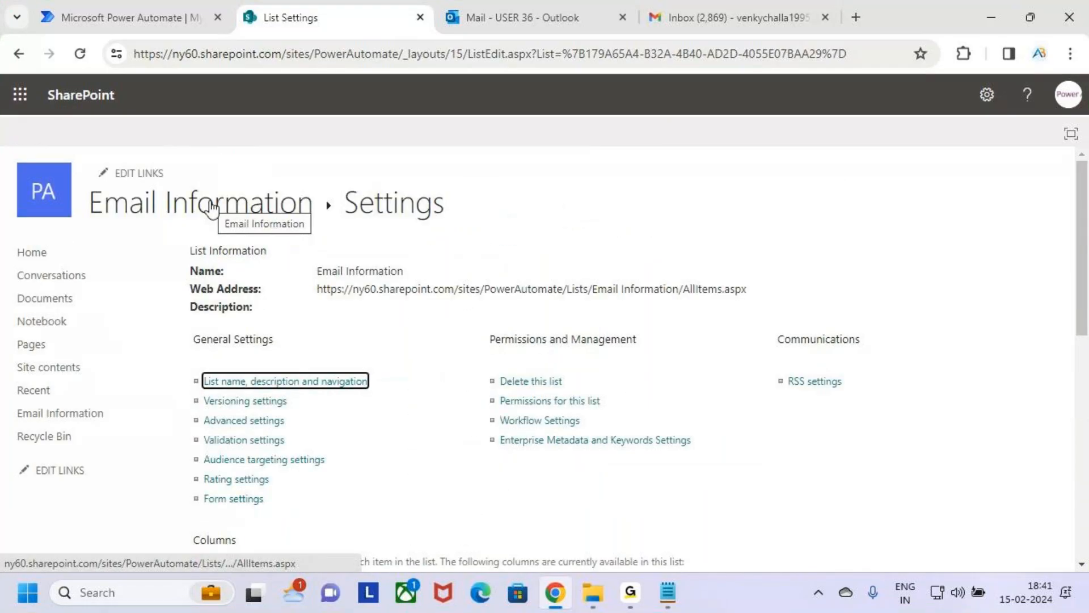
left_click(211, 209)
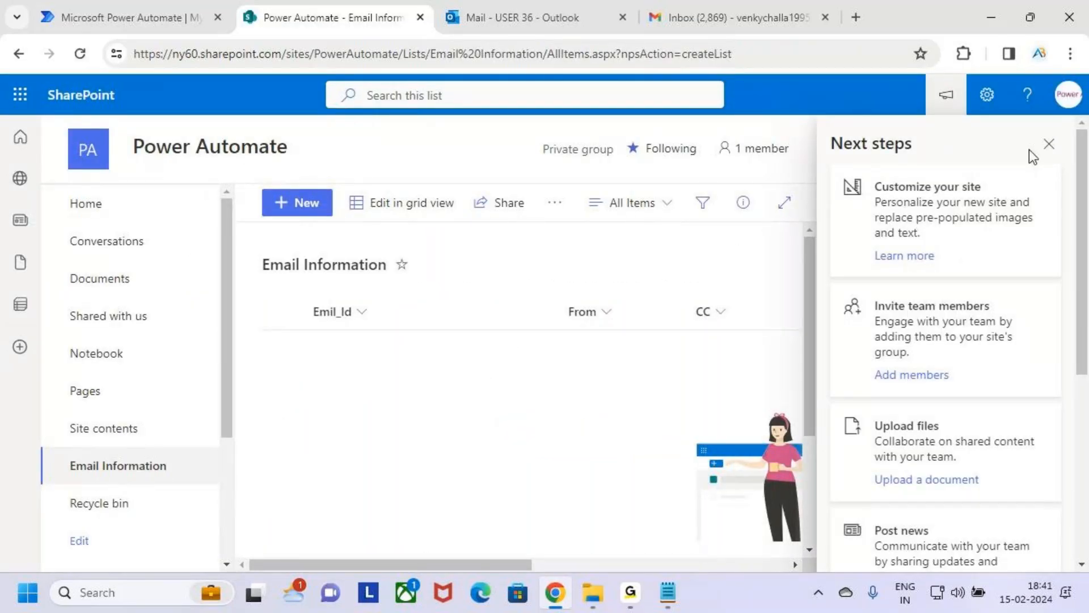
left_click(1049, 144)
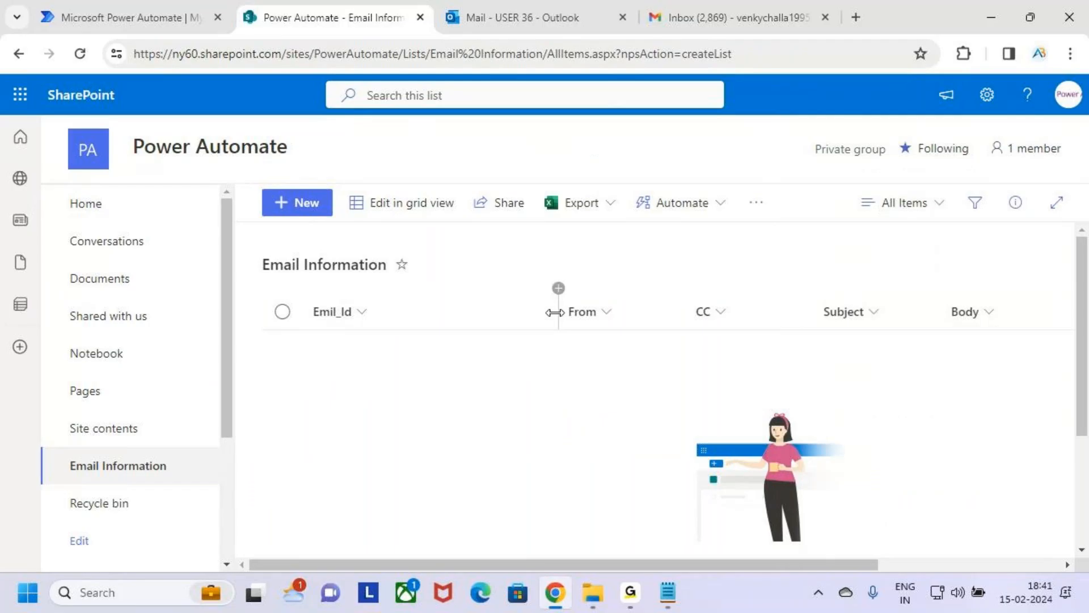
Step: Narrow the Emil_Id column in the Email Information list view and review the headings from Emil_Id through Body
left_click_drag(555, 311, 408, 347)
mouse_move(305, 294)
left_mouse_down()
mouse_move(379, 328)
mouse_move(935, 328)
left_mouse_up()
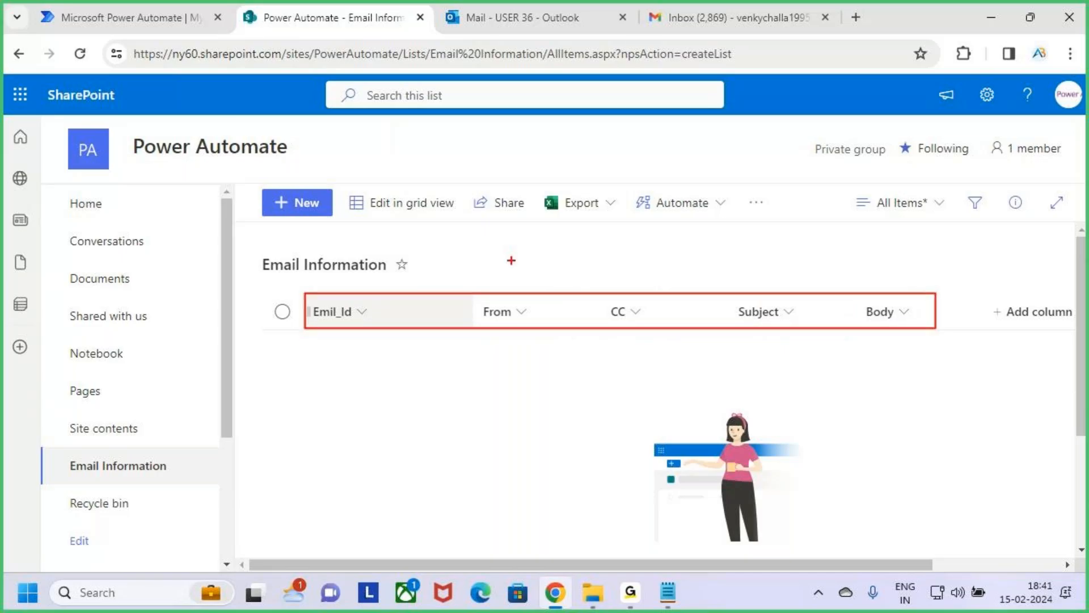
left_click(547, 11)
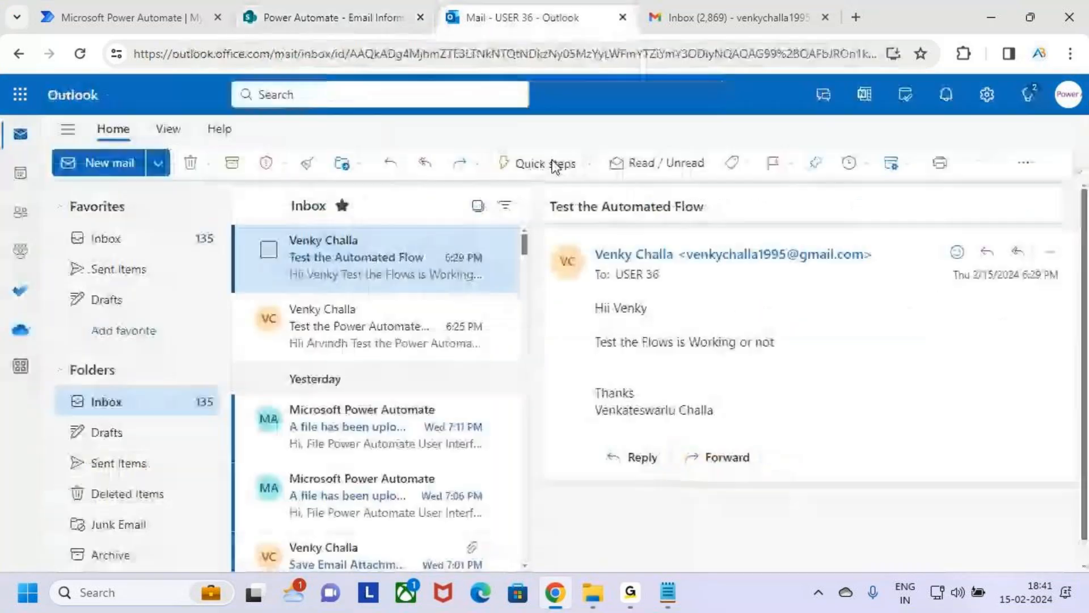
left_click(386, 17)
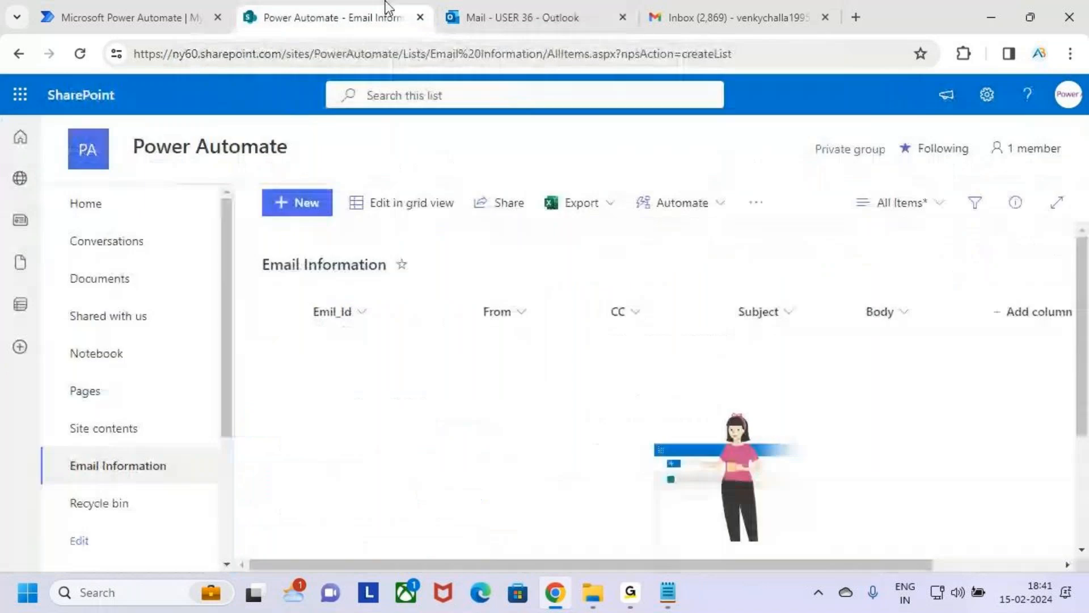
mouse_move(292, 288)
left_mouse_down()
mouse_move(863, 357)
mouse_move(917, 336)
left_mouse_up()
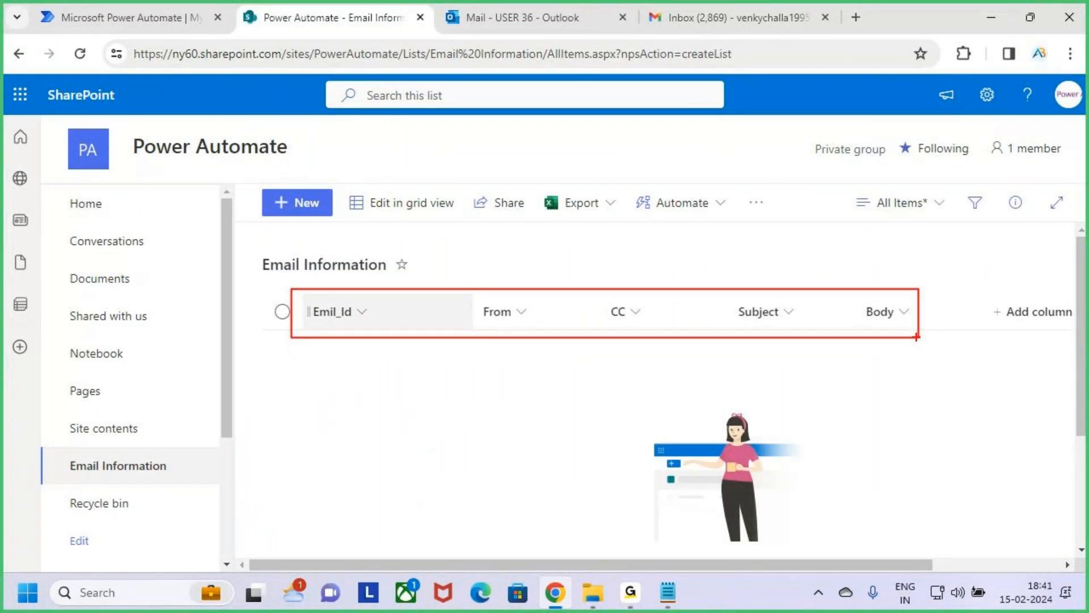
key("Escape")
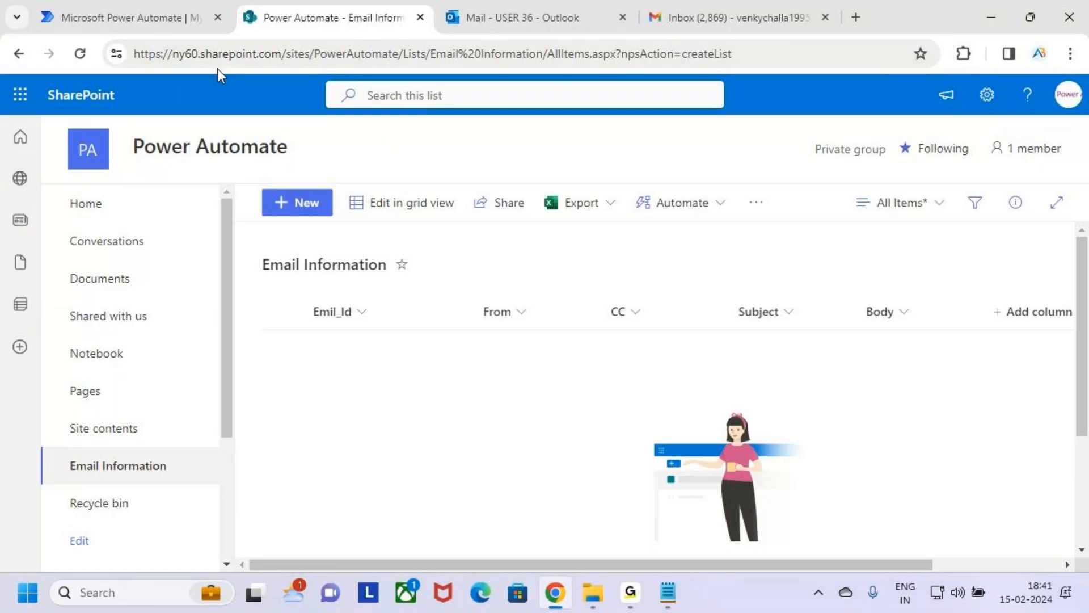
Step: Switch to Power Automate and start building an automated cloud flow from blank
left_click(127, 17)
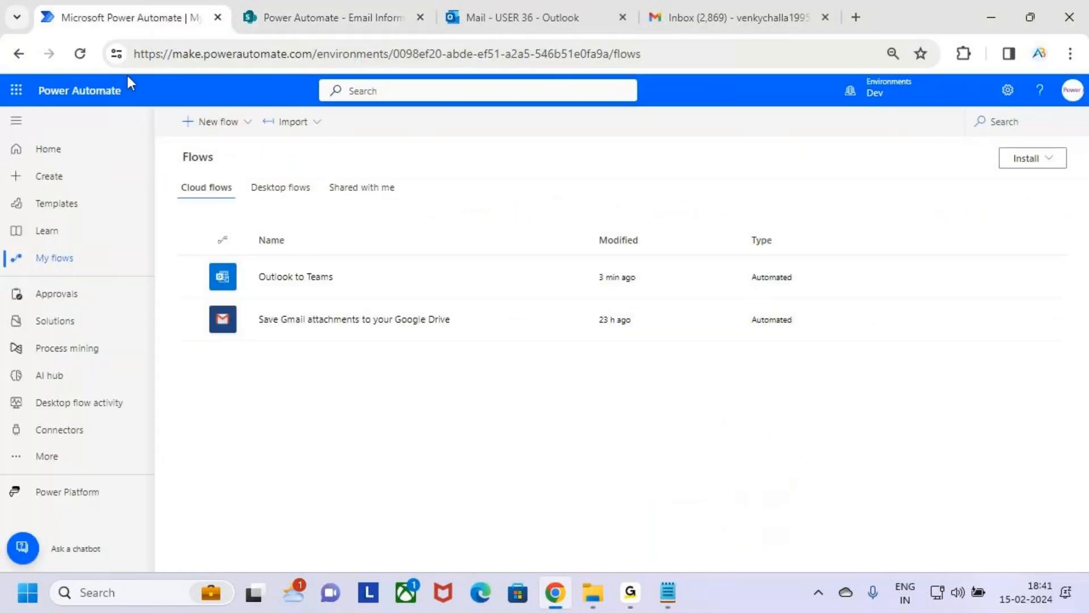
key("ctrl+2")
left_click_drag(20, 163, 95, 196)
key("Escape")
left_click(71, 182)
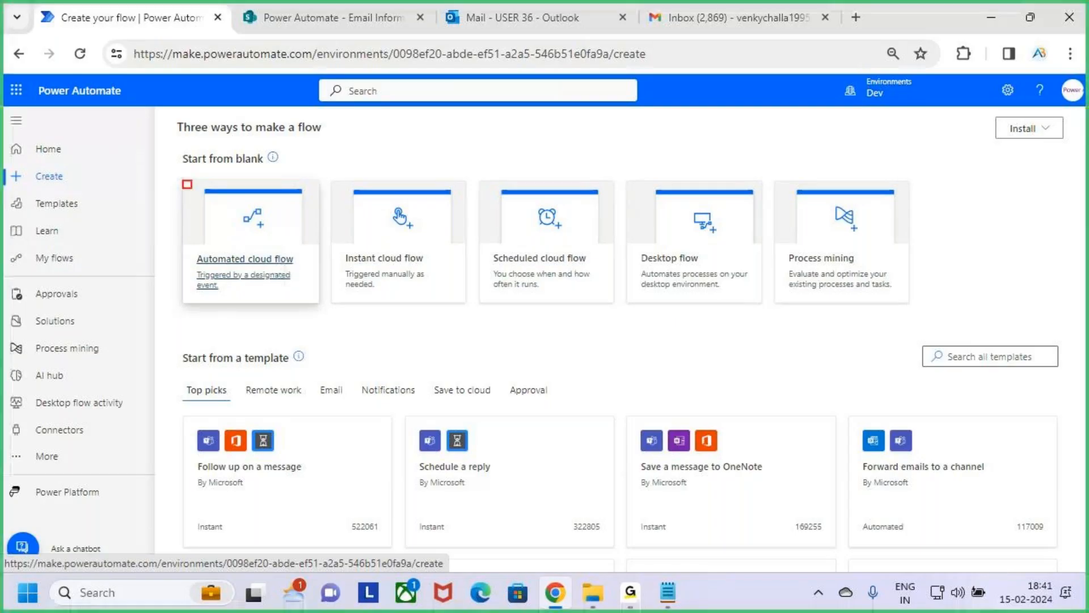
left_click(281, 234)
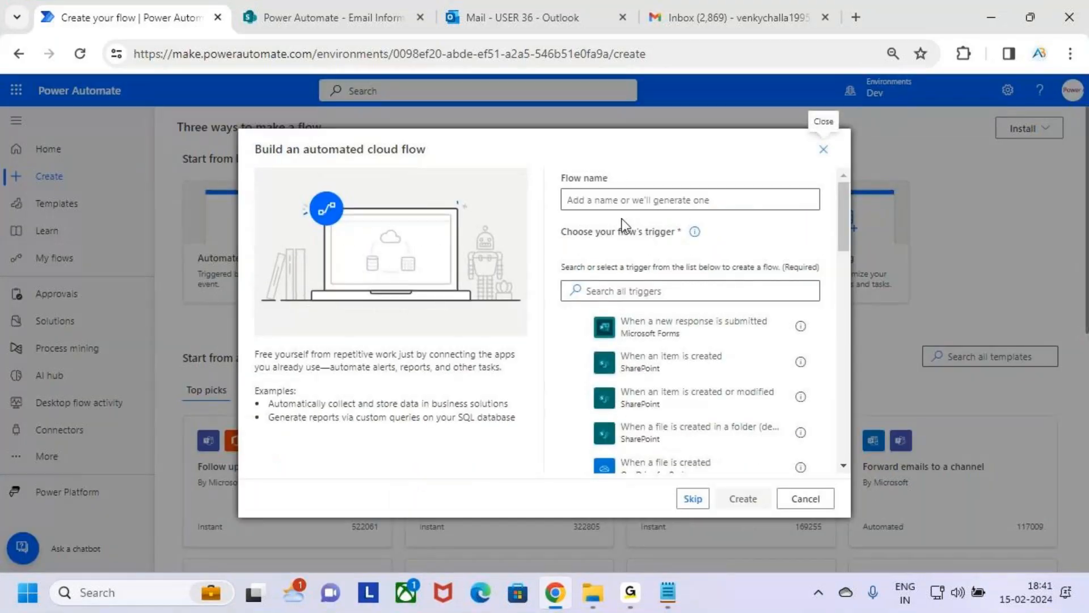
Step: Name the automated cloud flow "Outlook to SharePoint List"
left_click(605, 200)
type("Ouy")
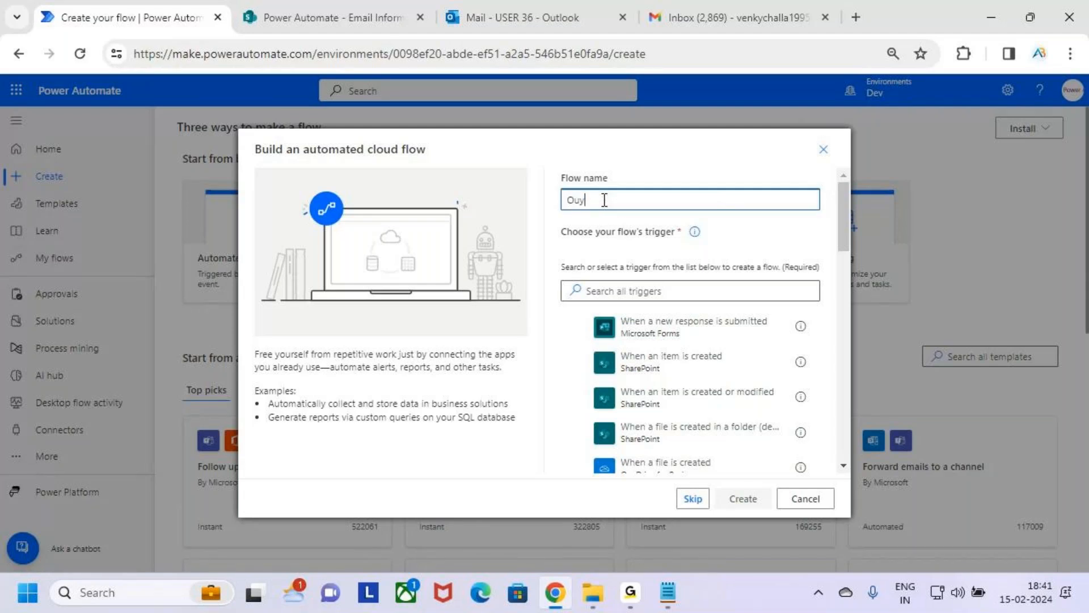
key("BackSpace")
type("tlook p")
key("BackSpace")
type("to SharePoint L")
key("BackSpace")
key("BackSpace")
key("BackSpace")
key("BackSpace")
key("BackSpace")
key("BackSpace")
key("BackSpace")
key("BackSpace")
key("BackSpace")
key("BackSpace")
key("BackSpace")
key("BackSpace")
type("SharePoint List")
triple_click(688, 202)
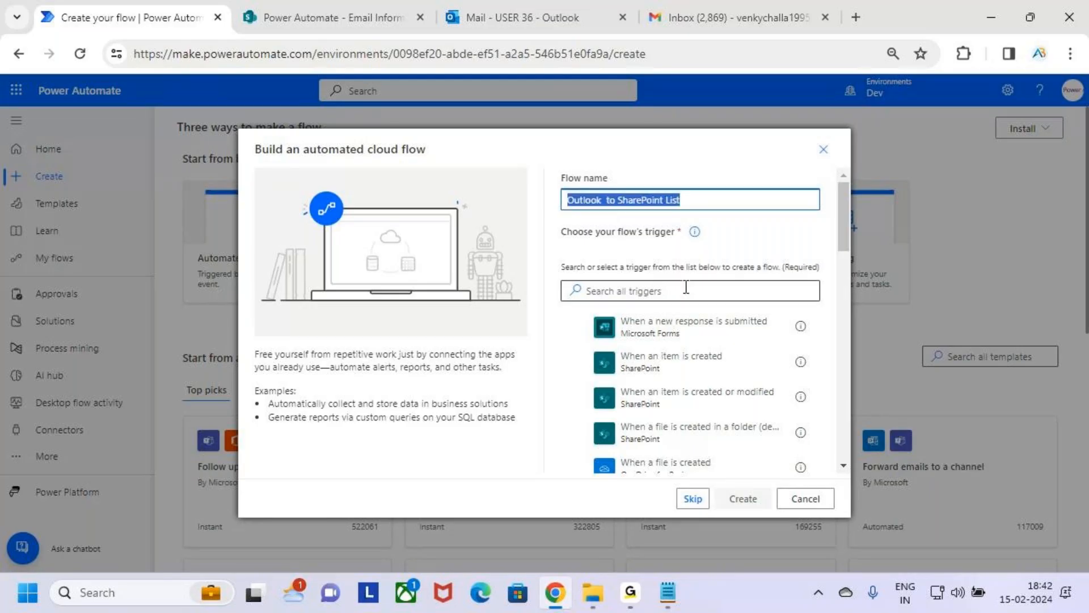
Step: Search the triggers for "When an email arrives" and select Office 365 Outlook's When a new email arrives (V3)
key("ctrl+2")
left_click_drag(557, 218, 699, 244)
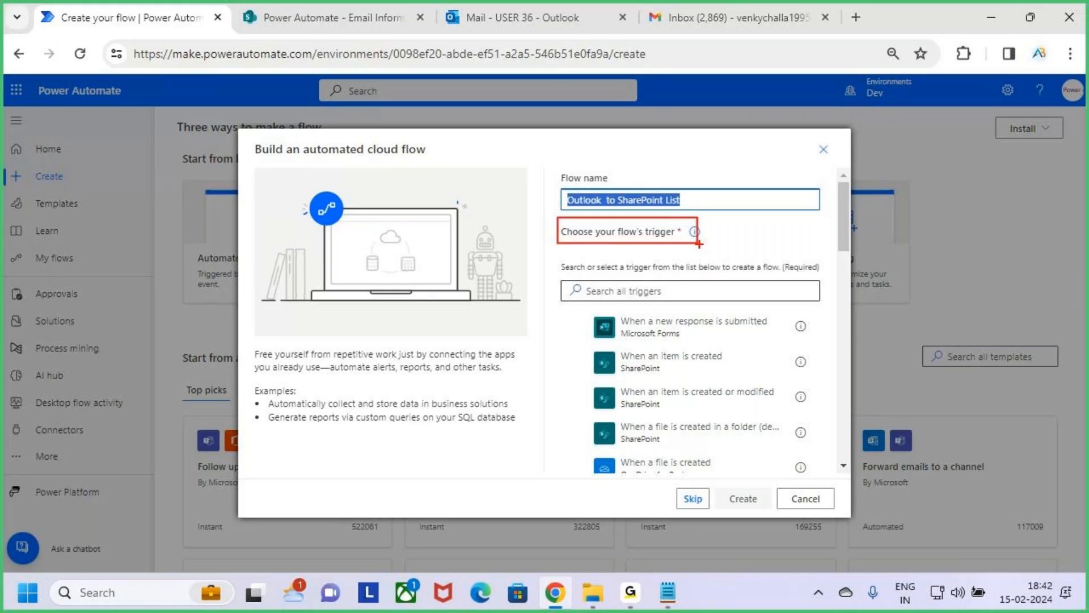
key("Escape")
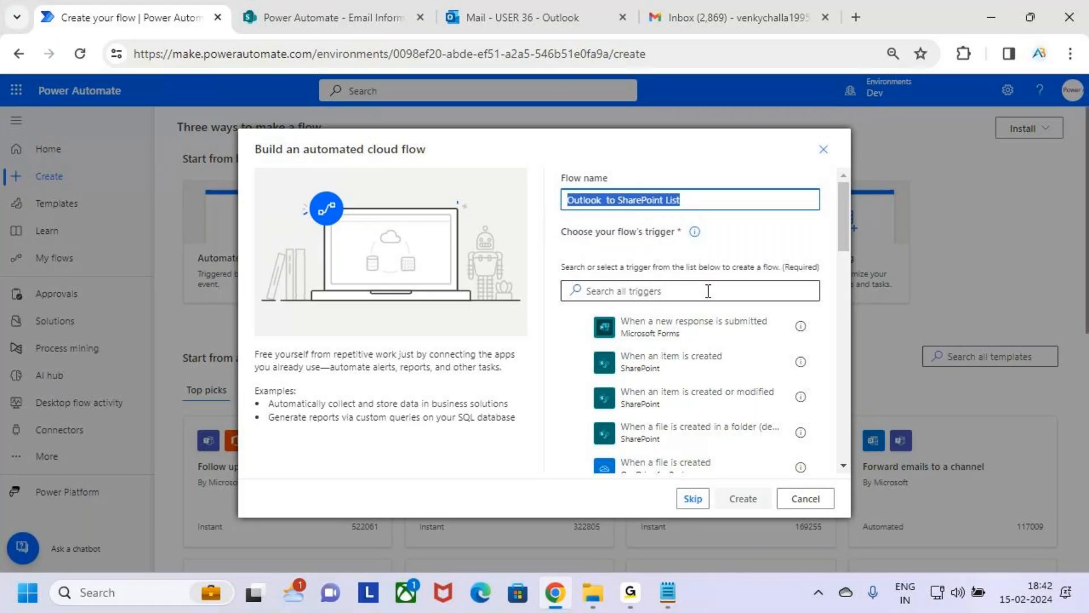
left_click(708, 291)
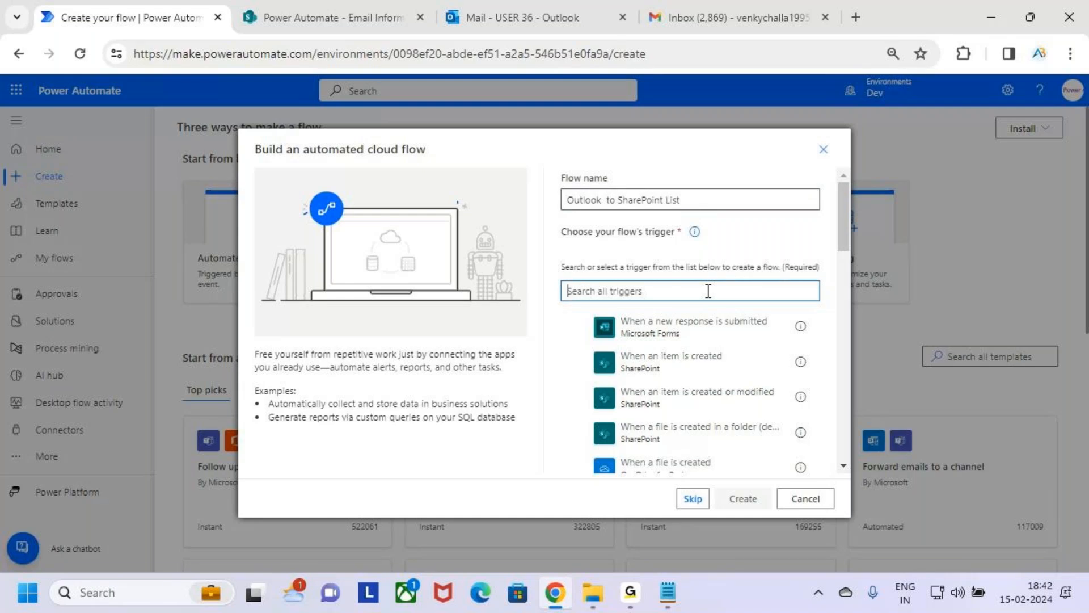
type("When an email")
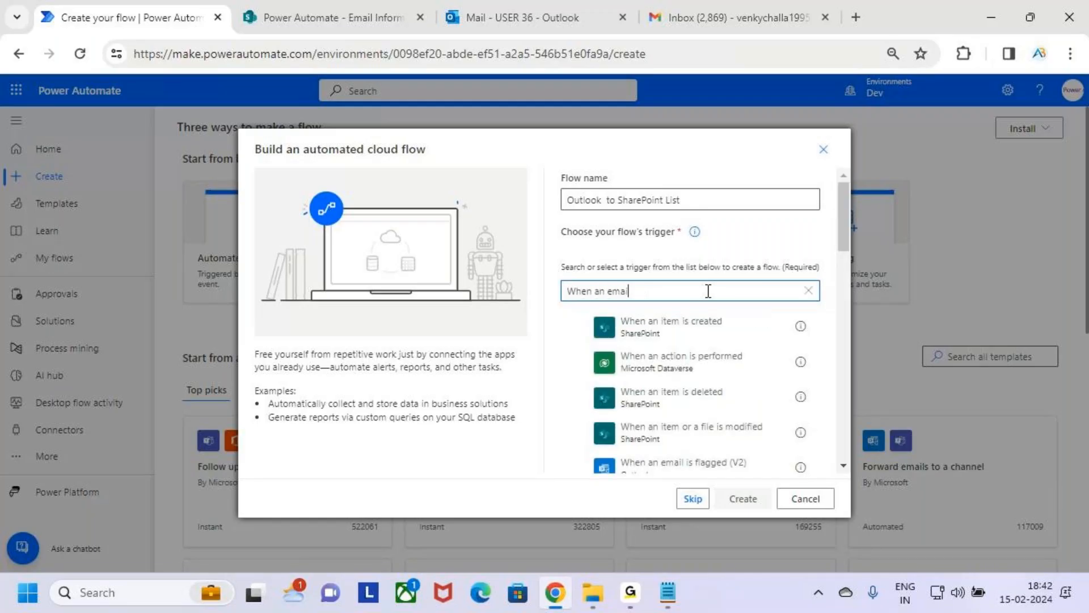
type(" arrives")
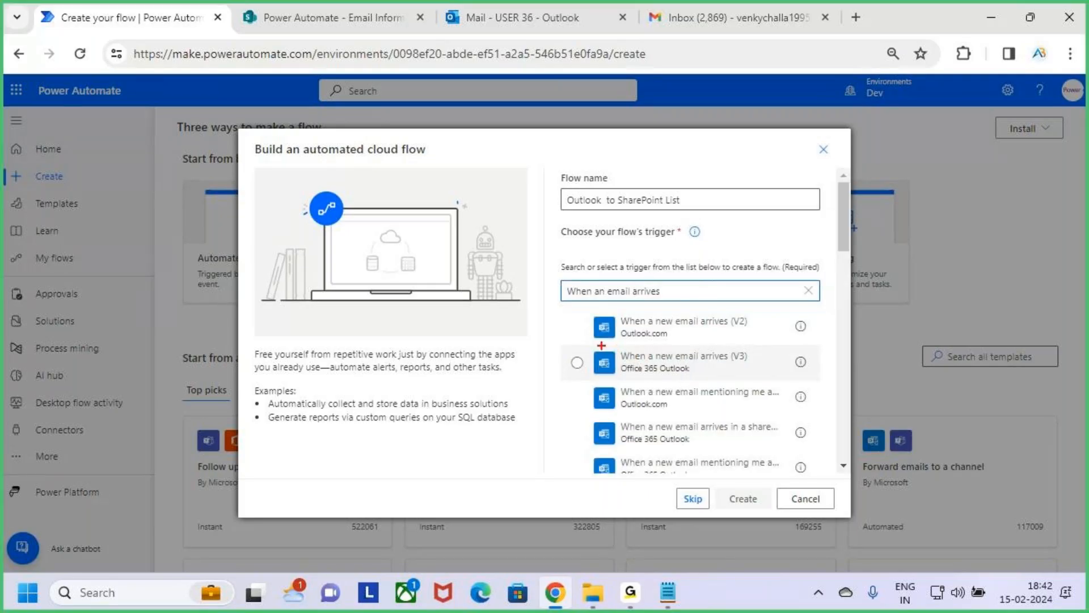
mouse_move(587, 347)
left_mouse_down()
mouse_move(706, 382)
mouse_move(819, 378)
left_mouse_up()
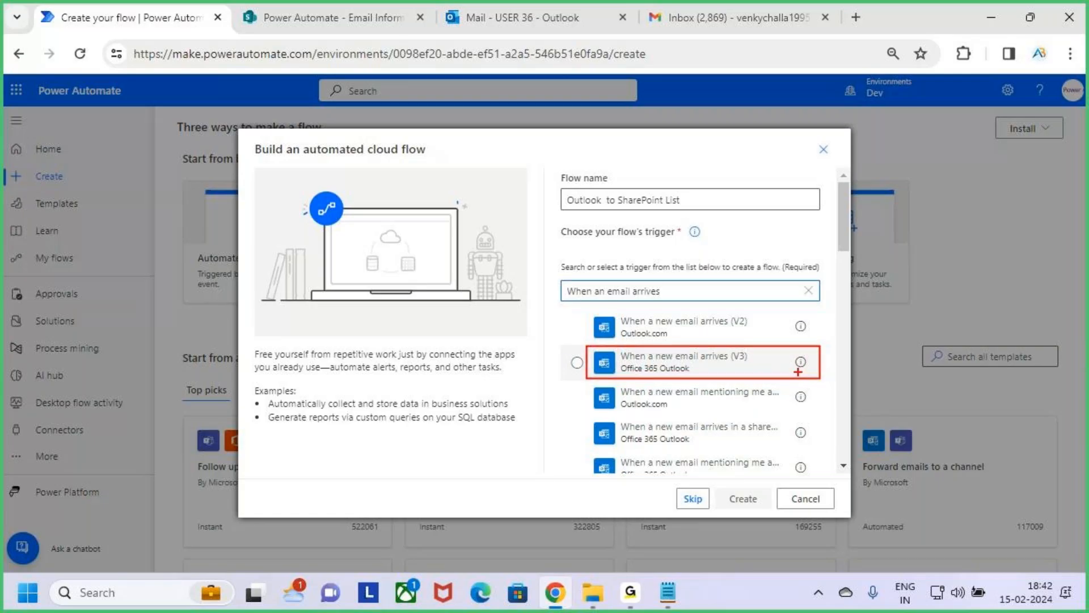
key("Escape")
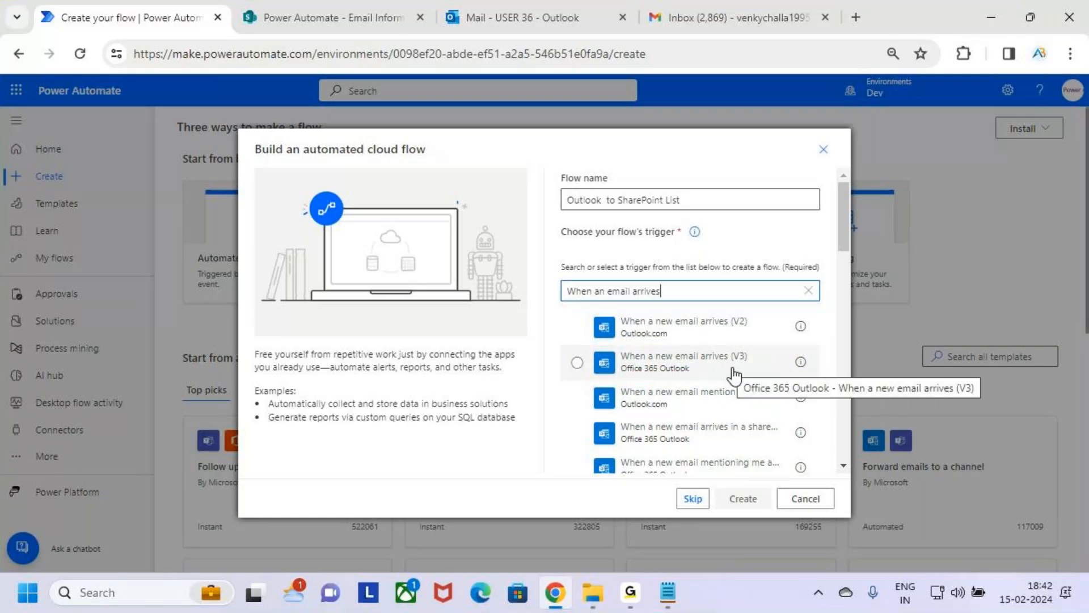
left_click(710, 371)
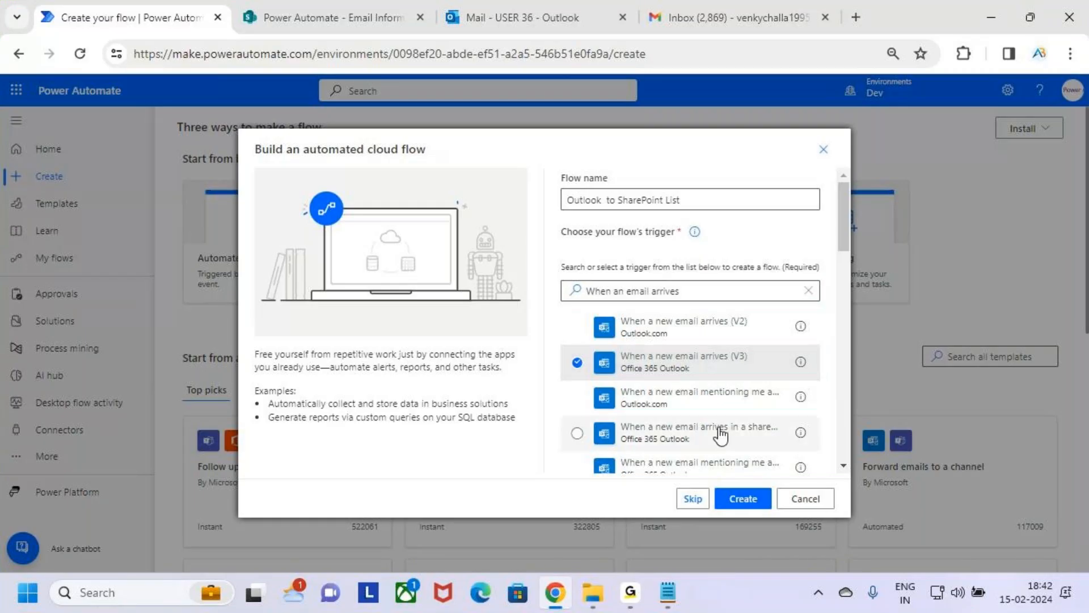
Step: Create the flow with the selected trigger and turn off the new designer
key("ctrl+2")
left_click_drag(701, 477, 788, 516)
key("Escape")
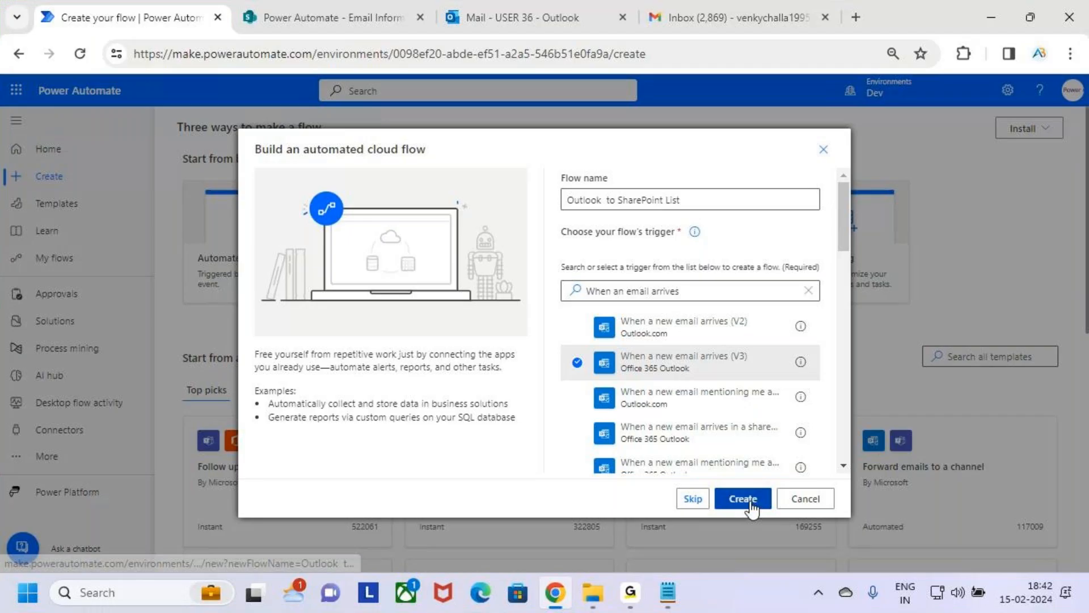
left_click(743, 499)
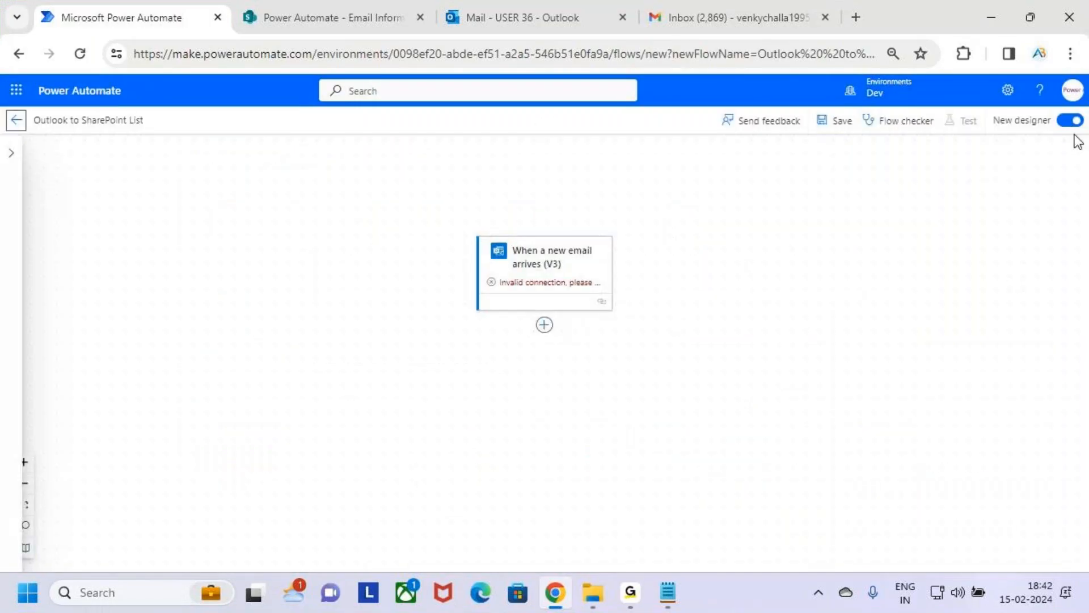
left_click(1071, 121)
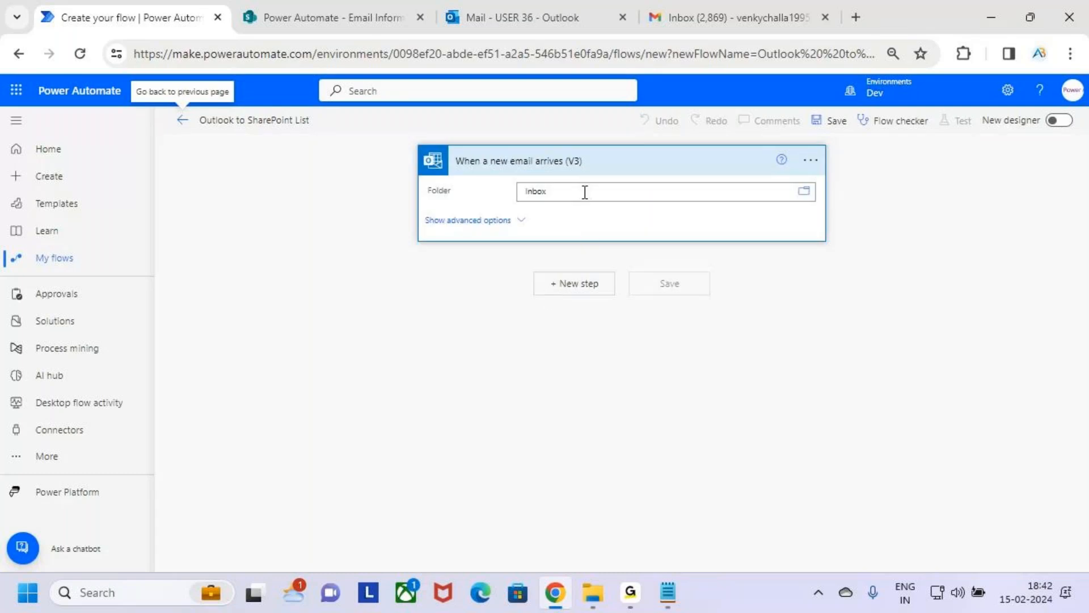
Step: Check the folder setting of the When a new email arrives (V3) trigger and collapse the trigger card
left_click_drag(441, 146, 630, 173)
key("Escape")
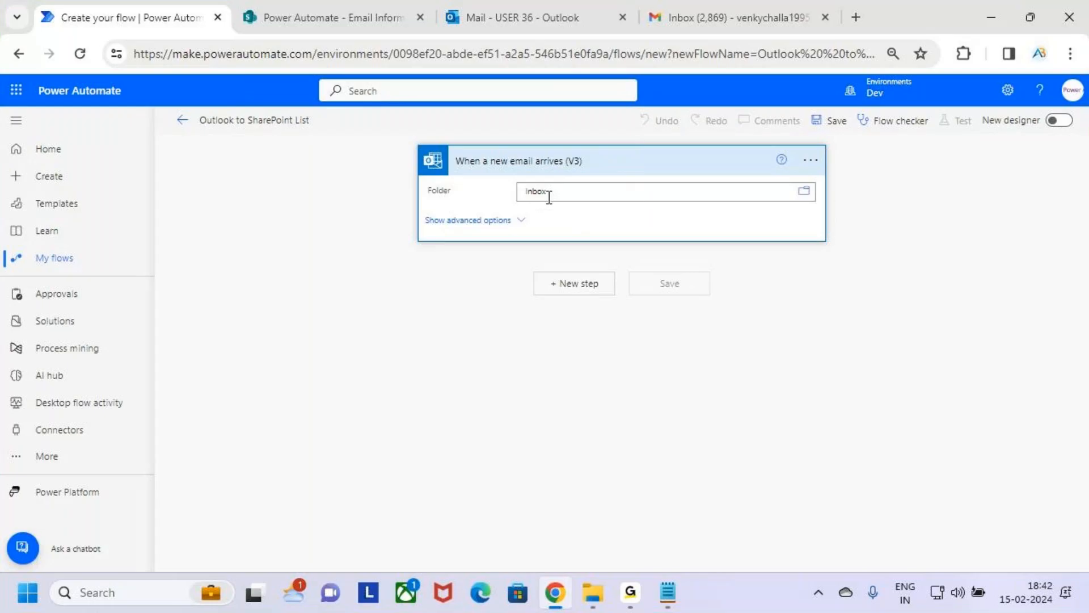
left_click(623, 190)
mouse_move(419, 143)
left_mouse_down()
mouse_move(454, 168)
mouse_move(842, 244)
left_mouse_up()
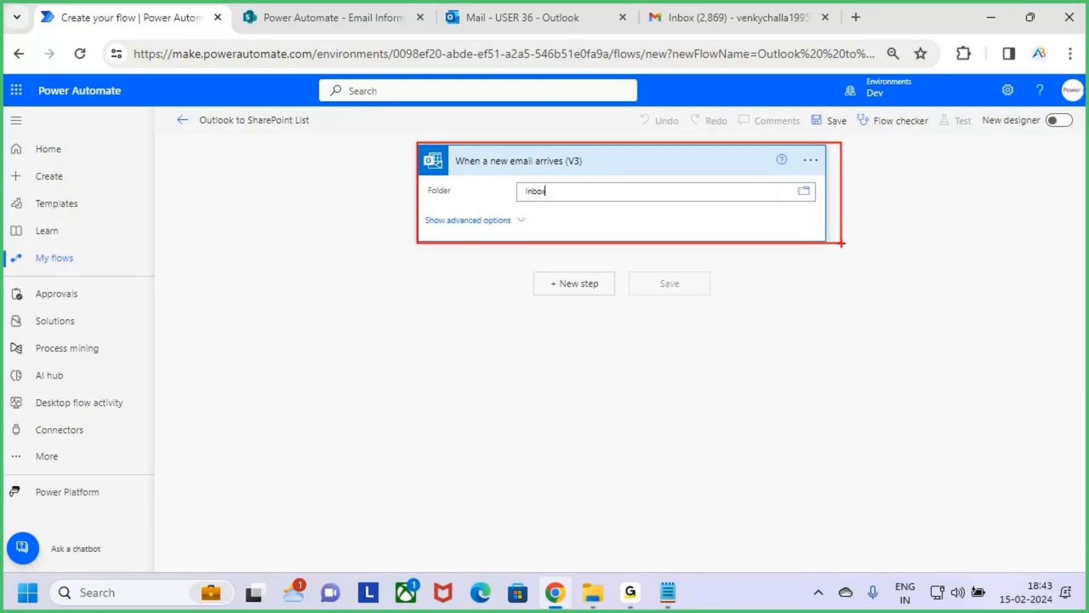
key("Escape")
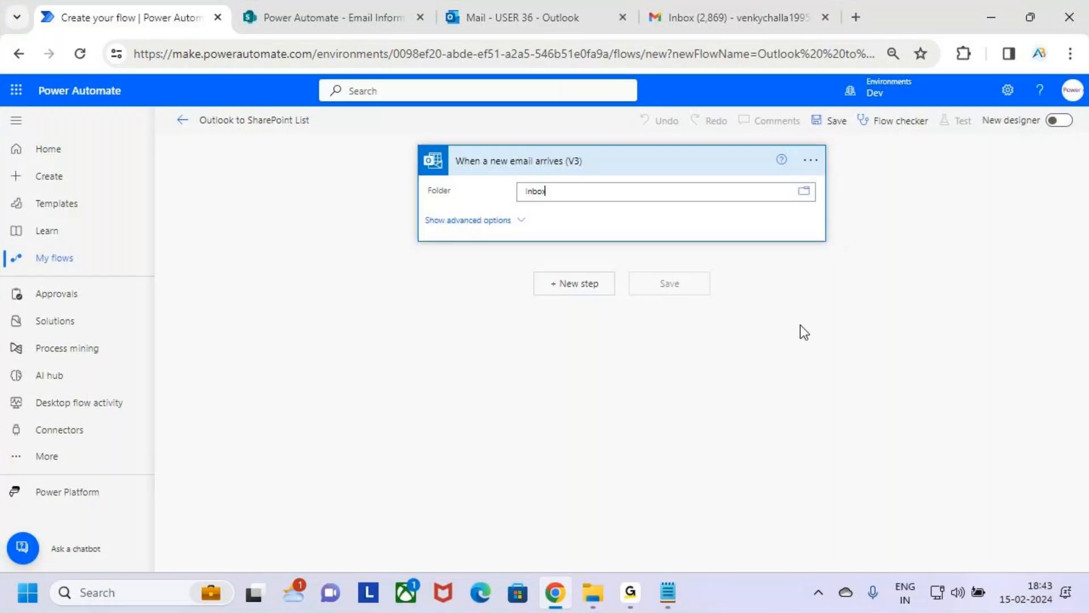
left_click(688, 160)
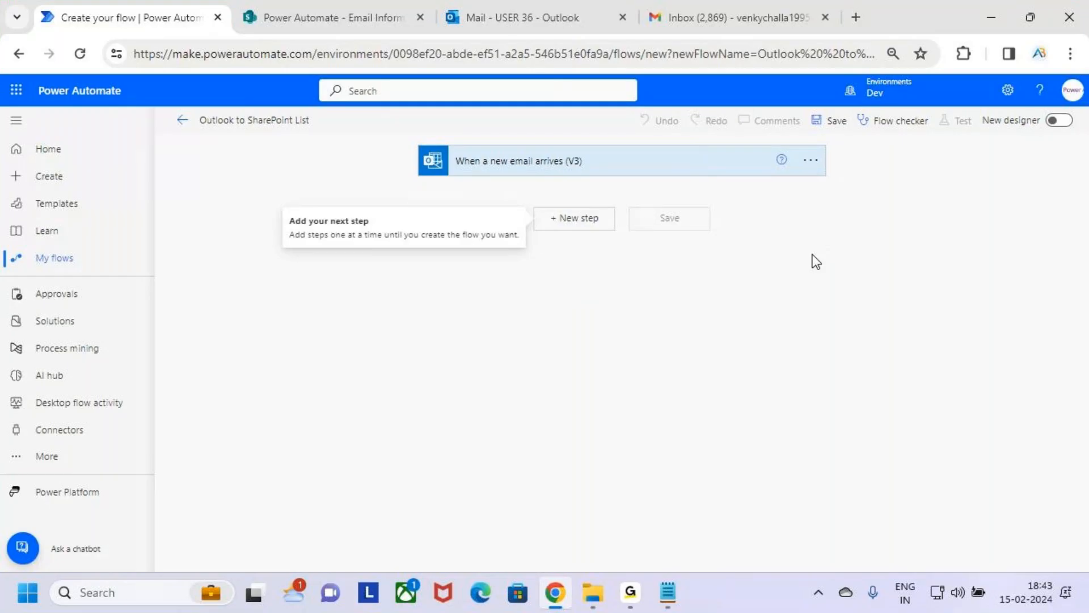
Step: Add a new step below the When a new email arrives (V3) trigger
key("ctrl+2")
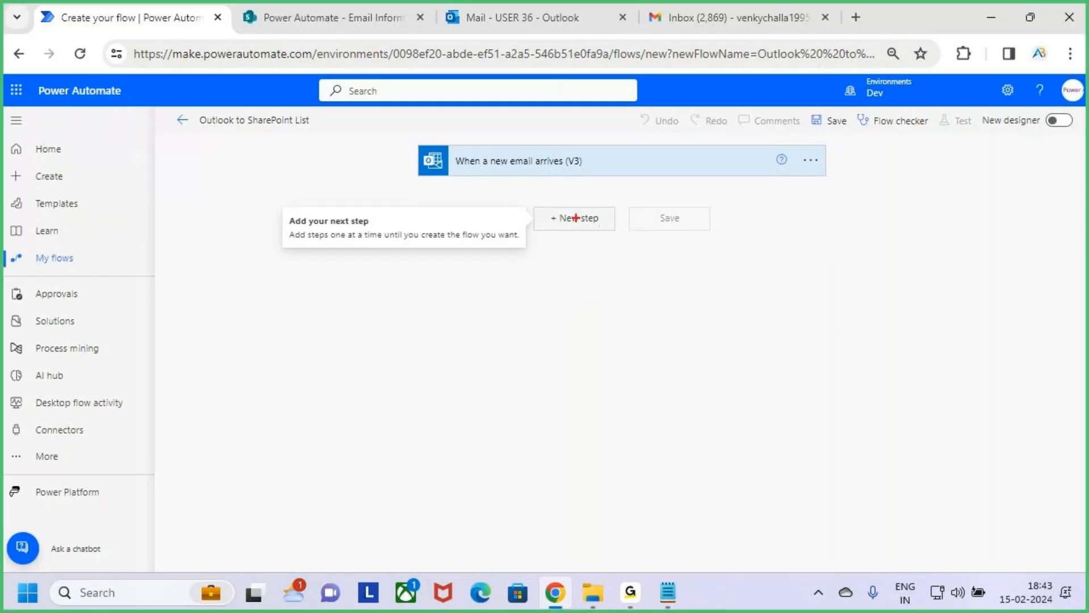
mouse_move(527, 201)
left_mouse_down()
mouse_move(635, 237)
mouse_move(620, 231)
left_mouse_up()
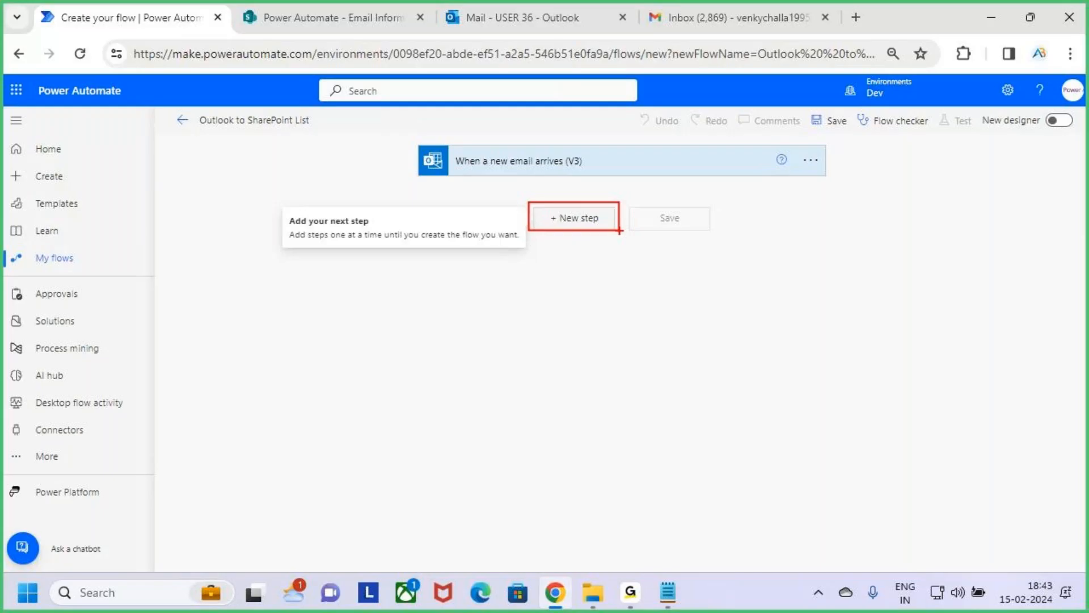
left_click(602, 223)
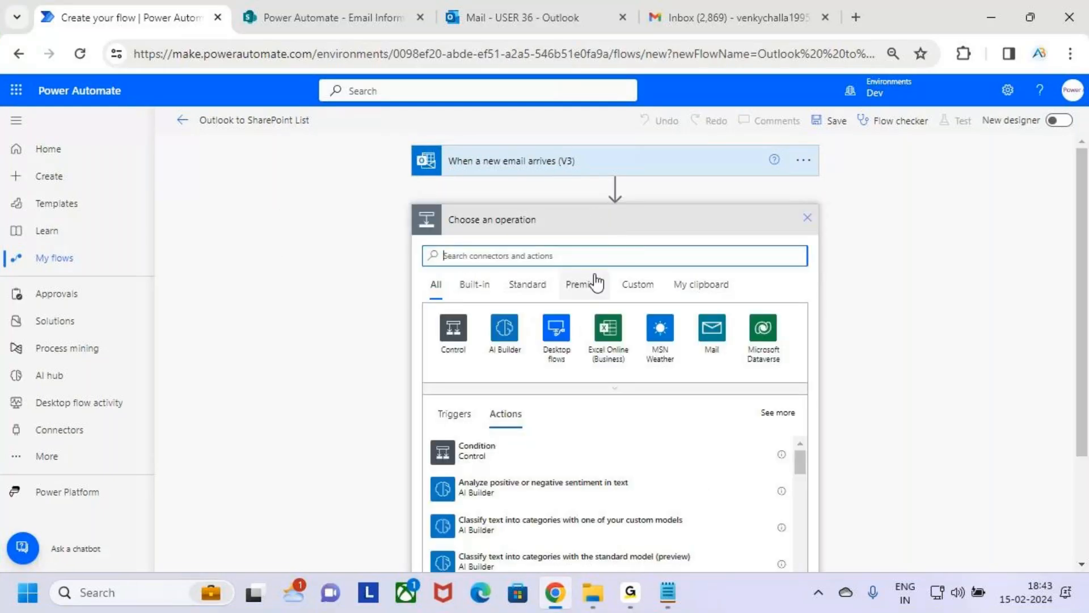
key("ctrl+2")
left_click_drag(405, 136, 831, 185)
left_click_drag(683, 98, 684, 138)
mouse_move(674, 126)
left_mouse_down()
mouse_move(697, 139)
mouse_move(714, 121)
left_mouse_up()
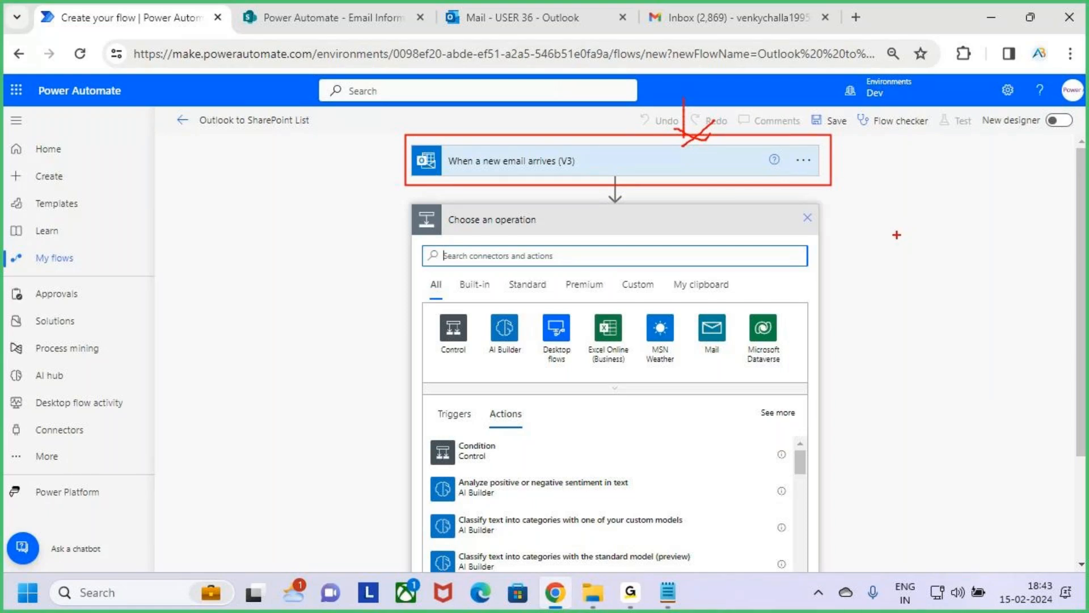
key("Escape")
Step: Search the connectors and actions for "SharePoint" to find the operation for the new step
left_click(464, 254)
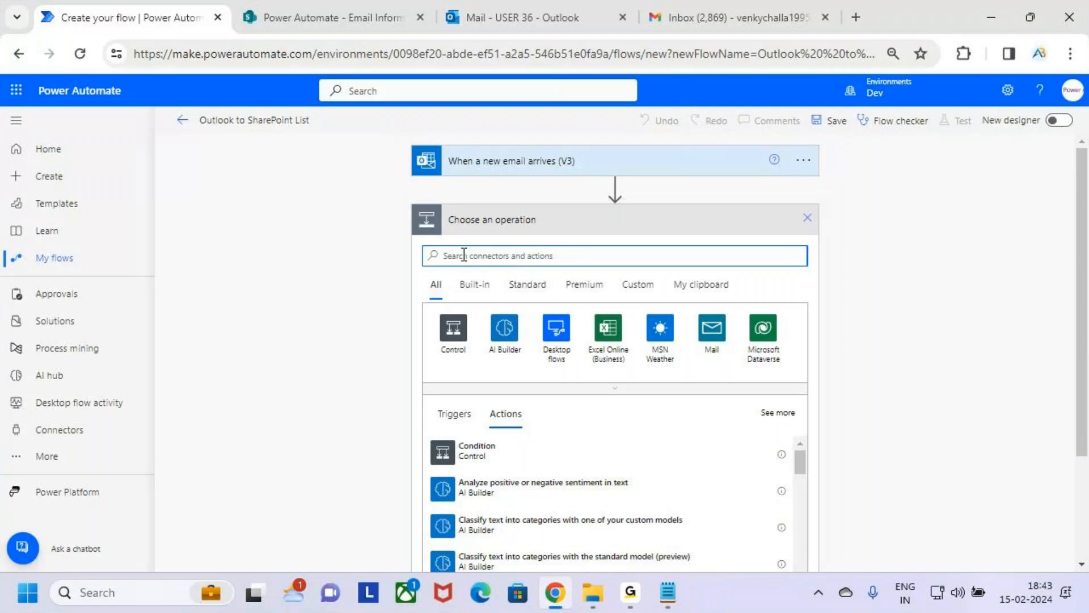
type("SharePoint")
double_click(486, 255)
left_click(493, 255)
left_click_drag(517, 256, 421, 274)
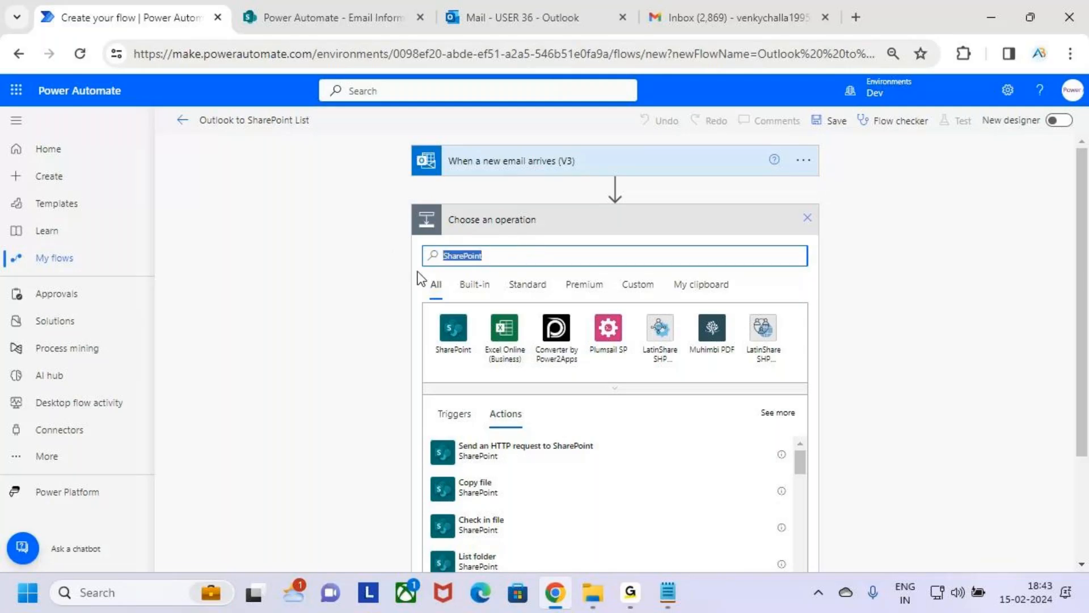
left_click(507, 256)
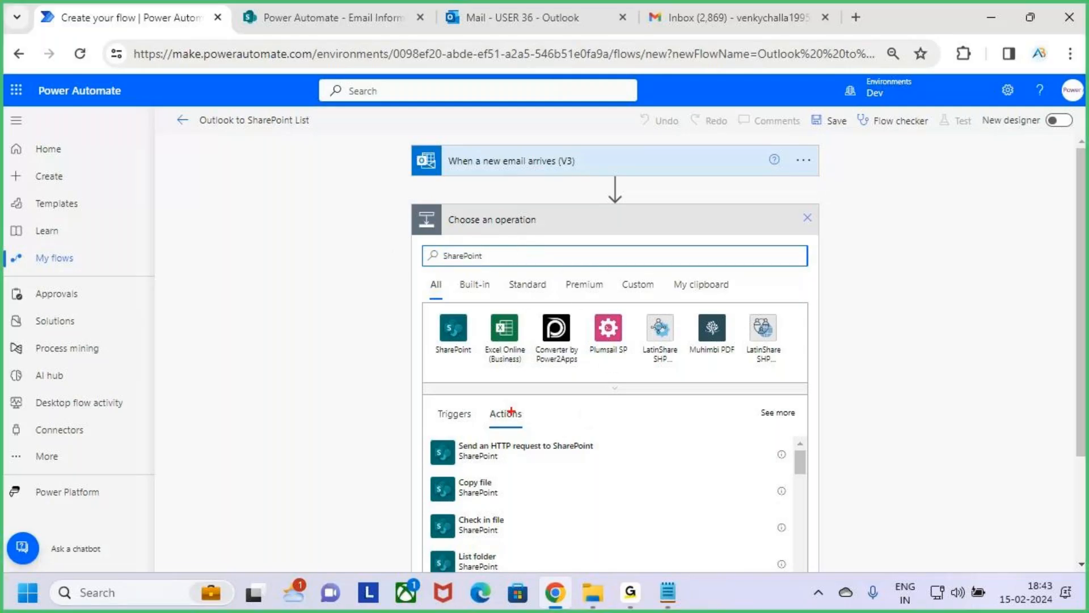
mouse_move(512, 407)
left_mouse_down()
mouse_move(484, 403)
mouse_move(514, 418)
left_mouse_up()
mouse_move(451, 241)
left_mouse_down()
mouse_move(489, 268)
mouse_move(439, 277)
mouse_move(452, 281)
left_mouse_up()
key("Escape")
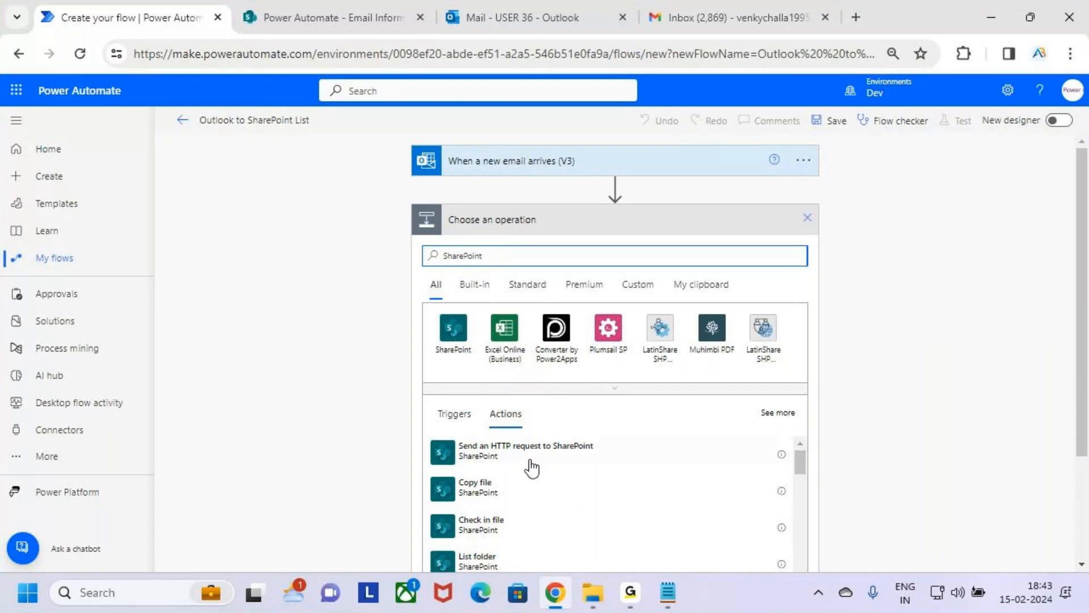
Step: Look through the full list of available SharePoint actions for one that adds an entry to a list
scroll(601, 420, "down", 3)
scroll(621, 402, "down", 3)
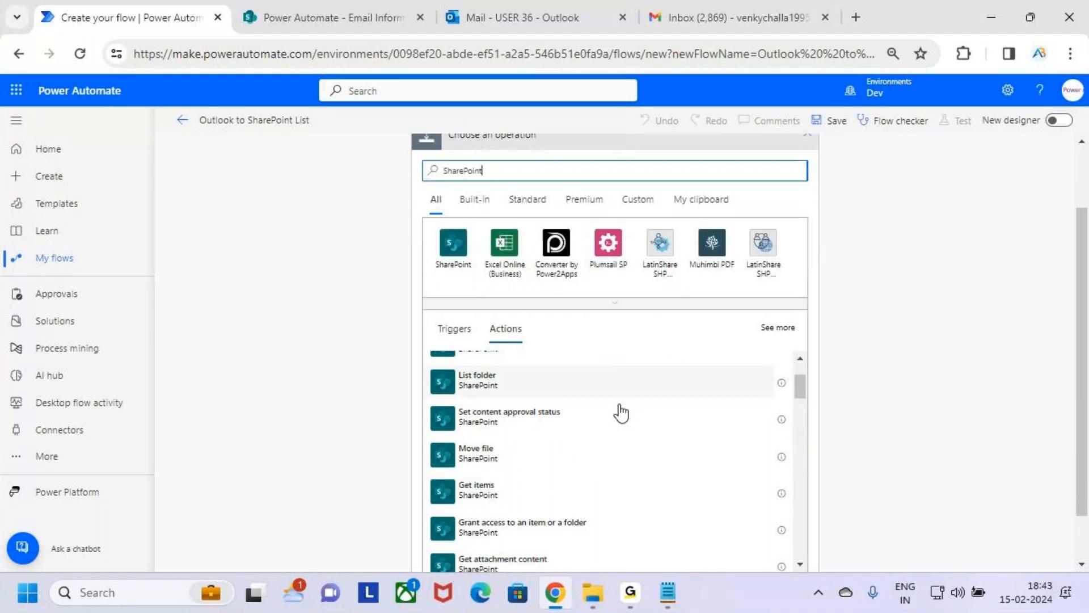
scroll(621, 413, "down", 3)
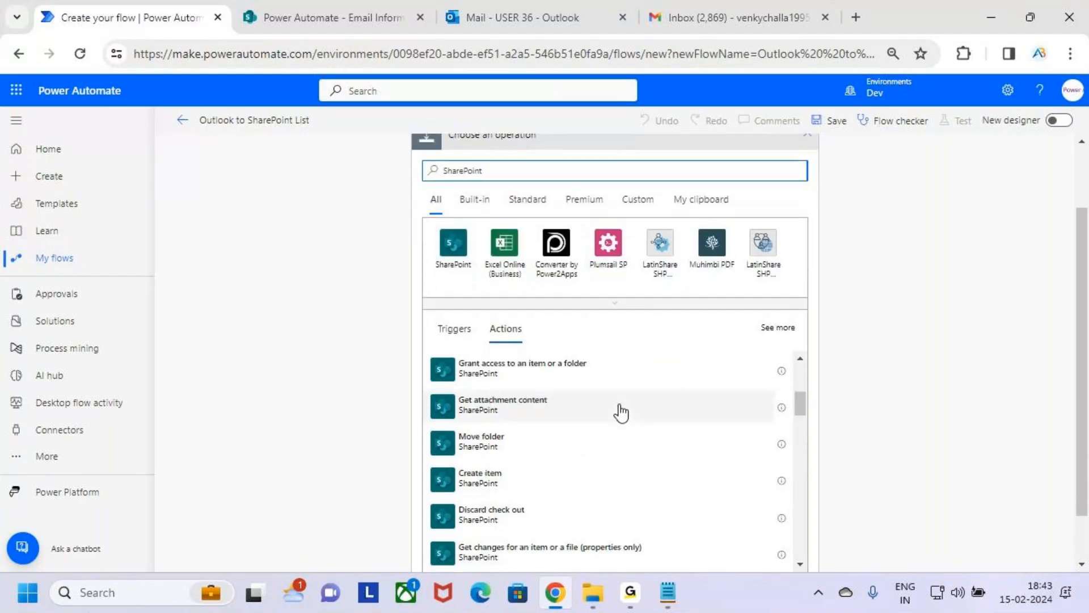
scroll(625, 426, "down", 3)
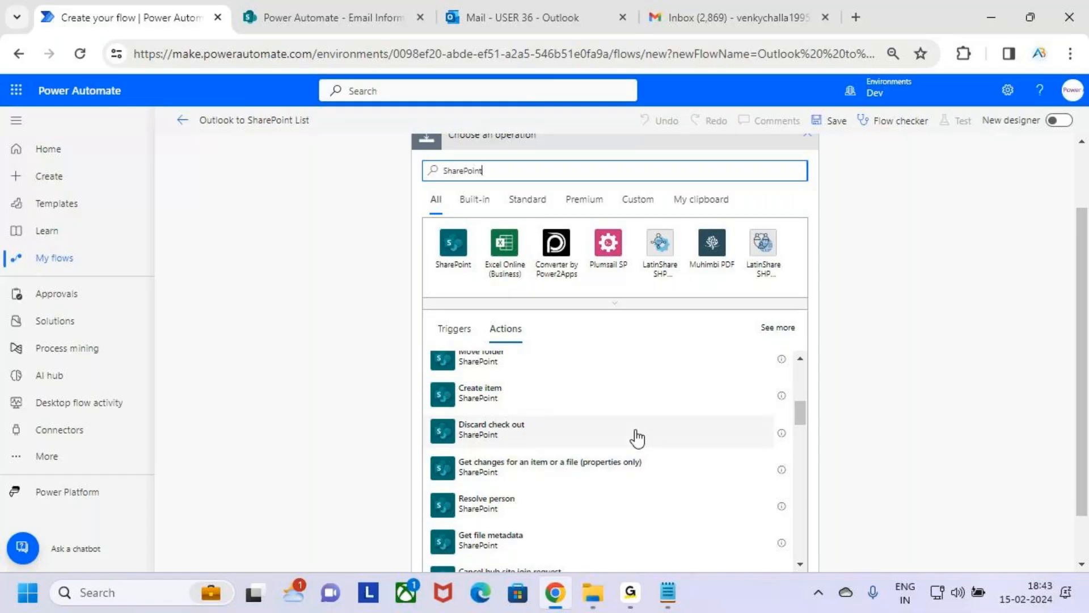
scroll(638, 438, "down", 3)
scroll(637, 438, "down", 3)
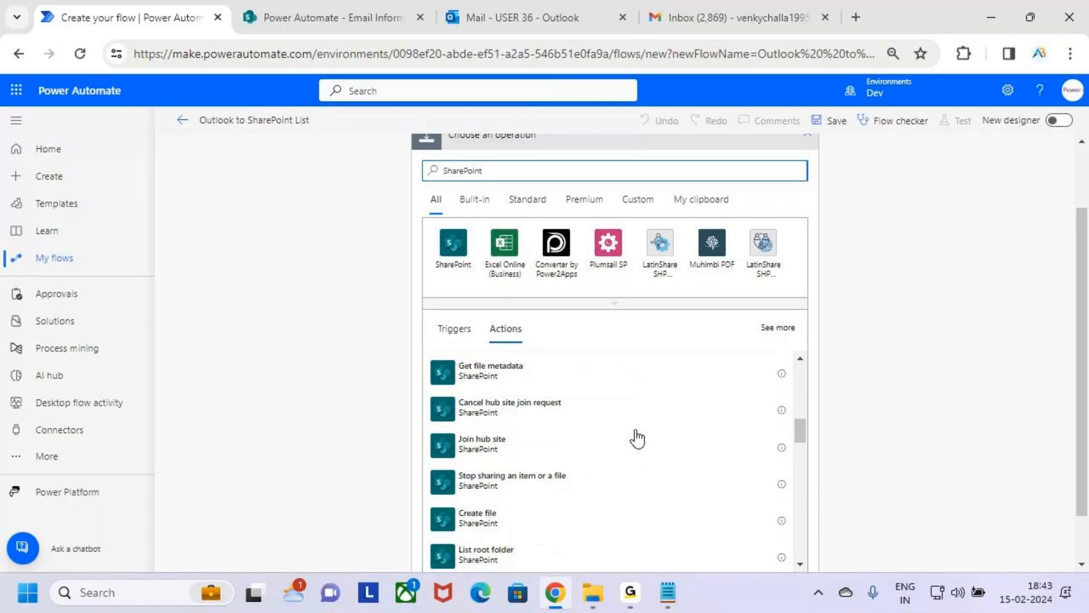
scroll(637, 438, "down", 3)
scroll(638, 438, "down", 3)
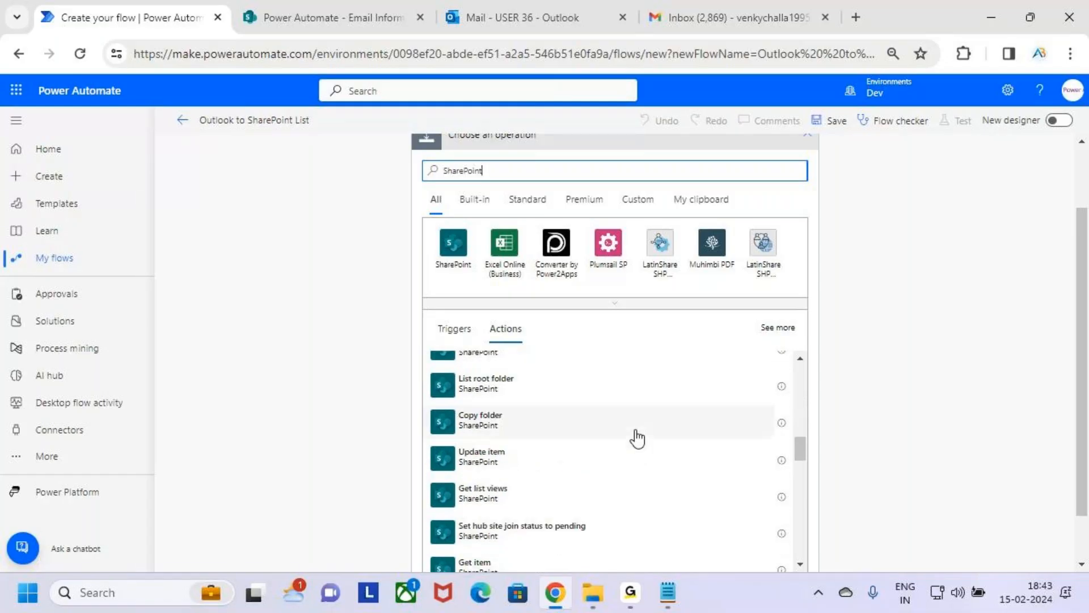
scroll(638, 438, "down", 6)
scroll(643, 435, "down", 3)
scroll(643, 435, "down", 3)
scroll(642, 436, "down", 2)
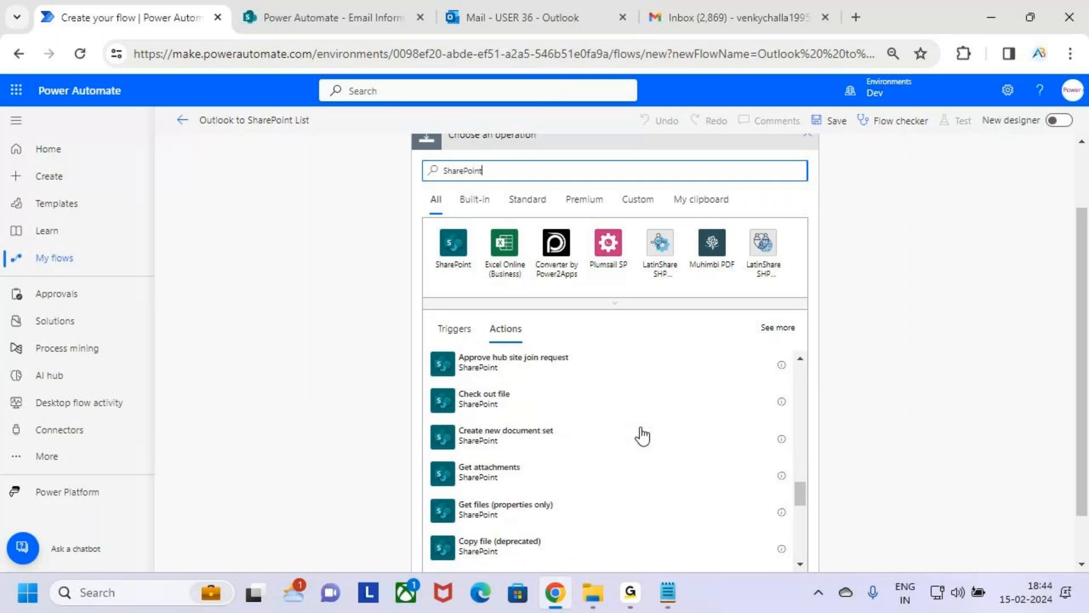
scroll(643, 436, "down", 3)
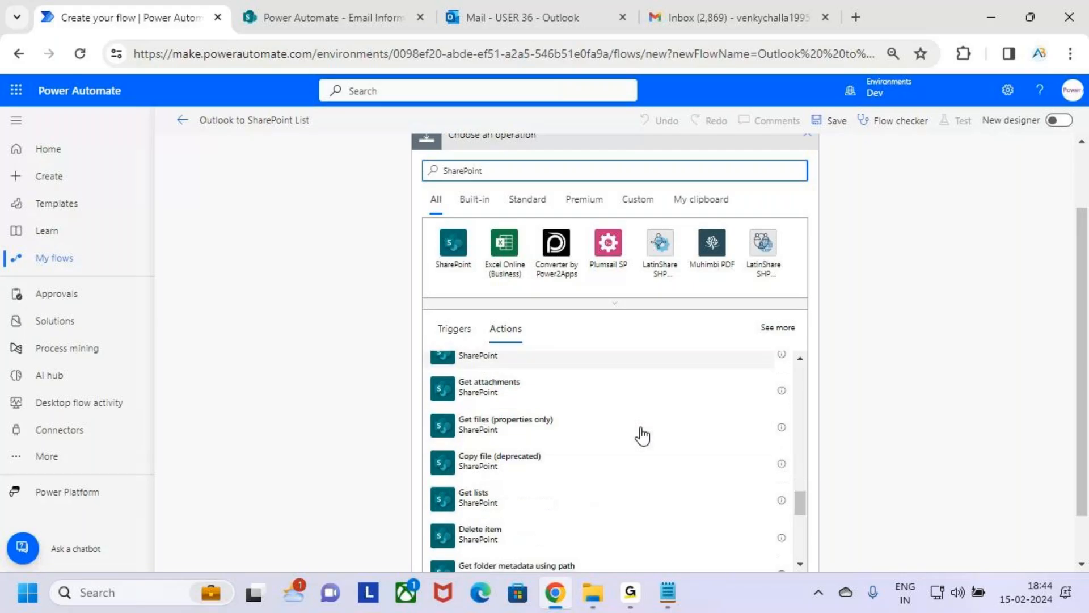
scroll(643, 435, "down", 3)
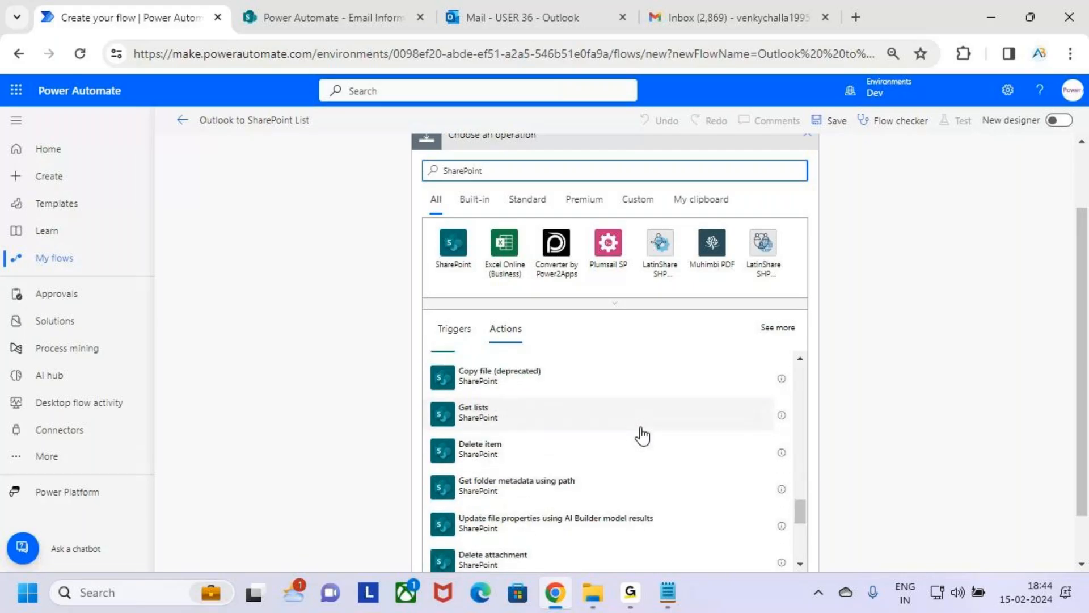
scroll(643, 436, "down", 3)
scroll(643, 436, "down", 3)
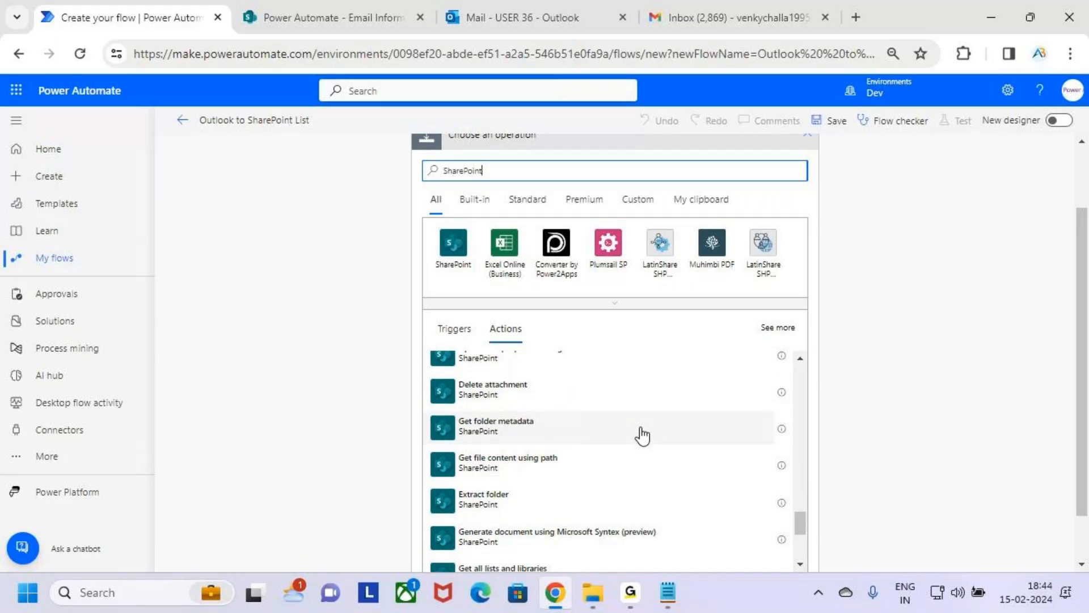
scroll(641, 434, "down", 3)
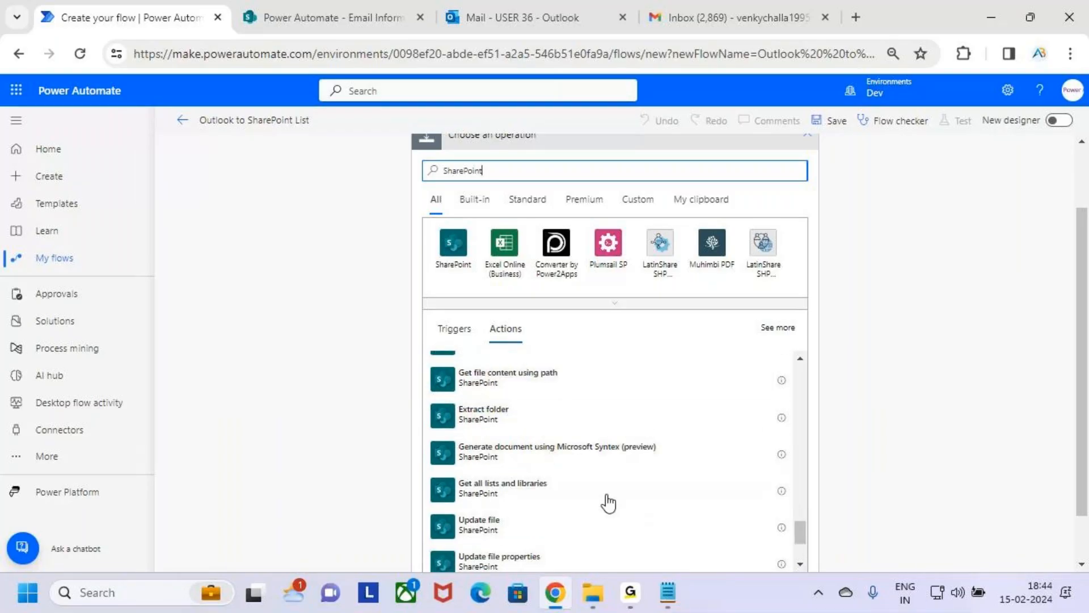
scroll(620, 446, "down", 2)
scroll(624, 445, "down", 5)
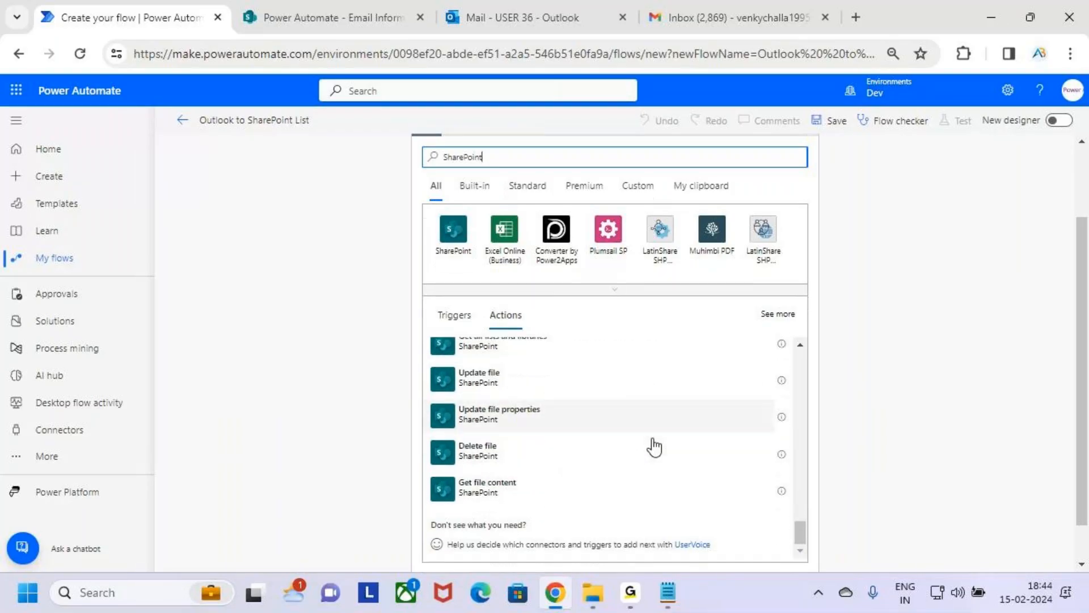
Step: Choose the SharePoint Create item action as the flow's next step
scroll(650, 428, "up", 4)
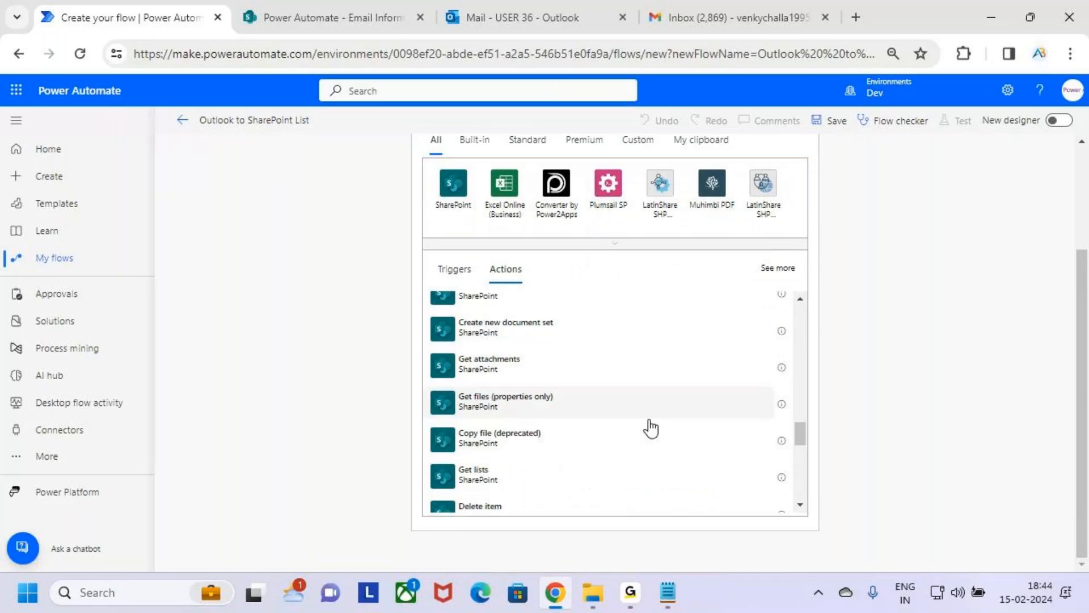
scroll(488, 397, "up", 7)
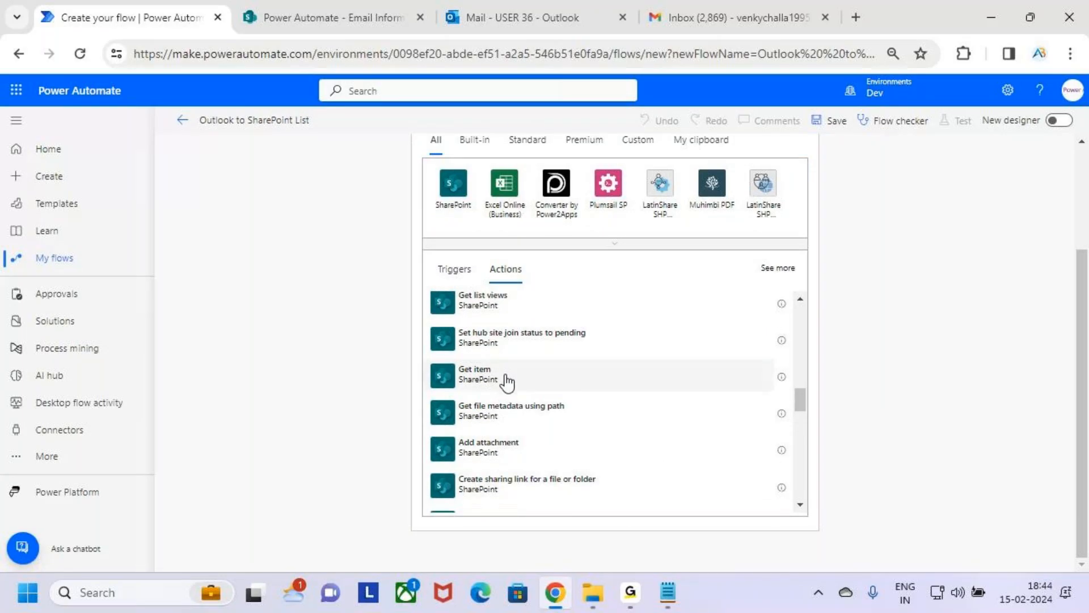
scroll(507, 383, "up", 7)
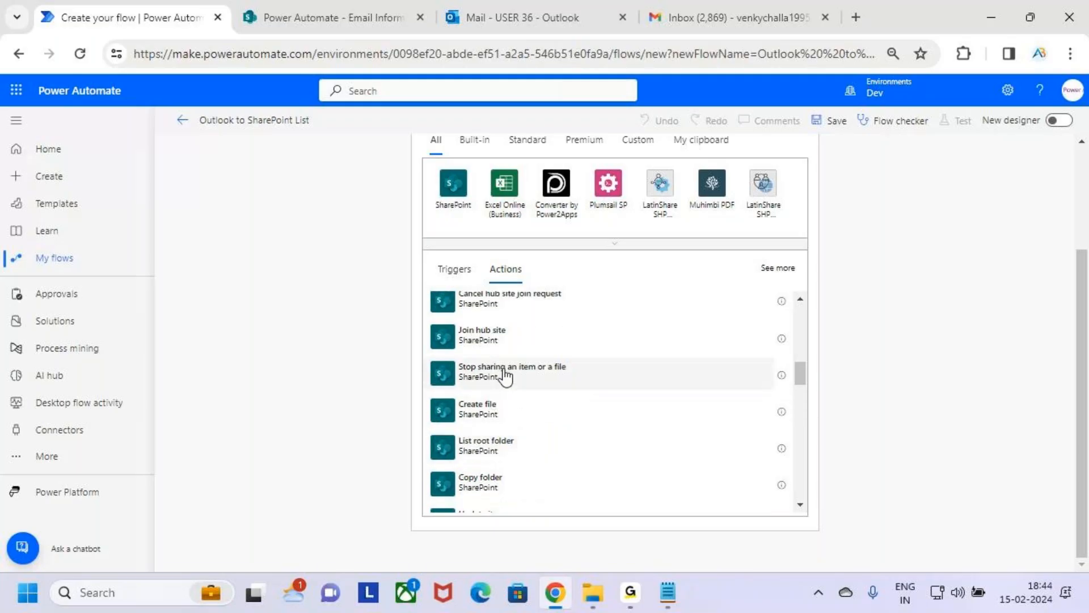
scroll(505, 374, "up", 2)
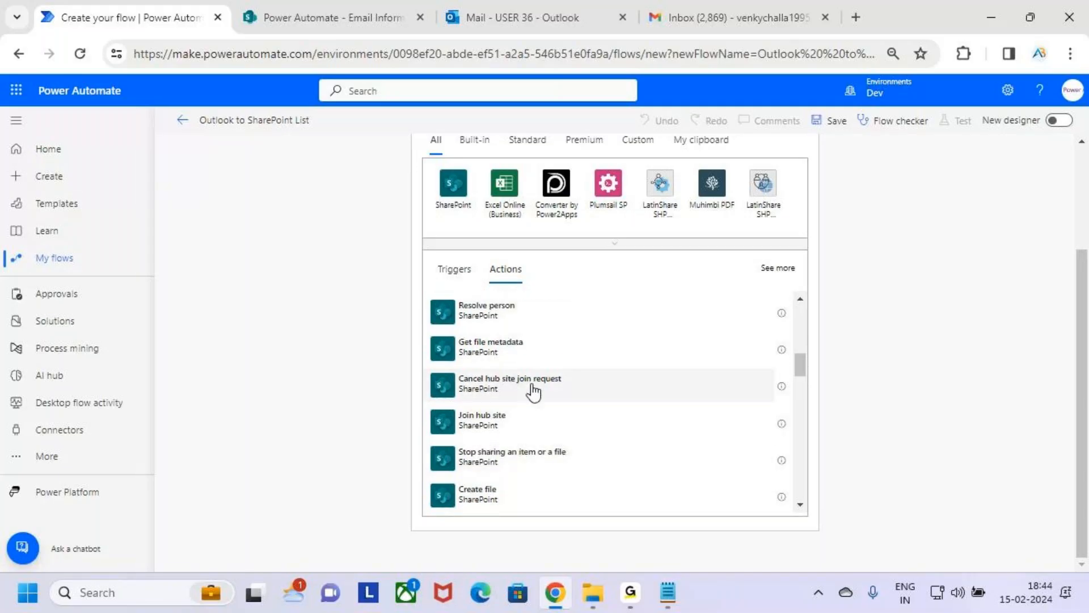
scroll(544, 393, "up", 2)
scroll(543, 394, "up", 3)
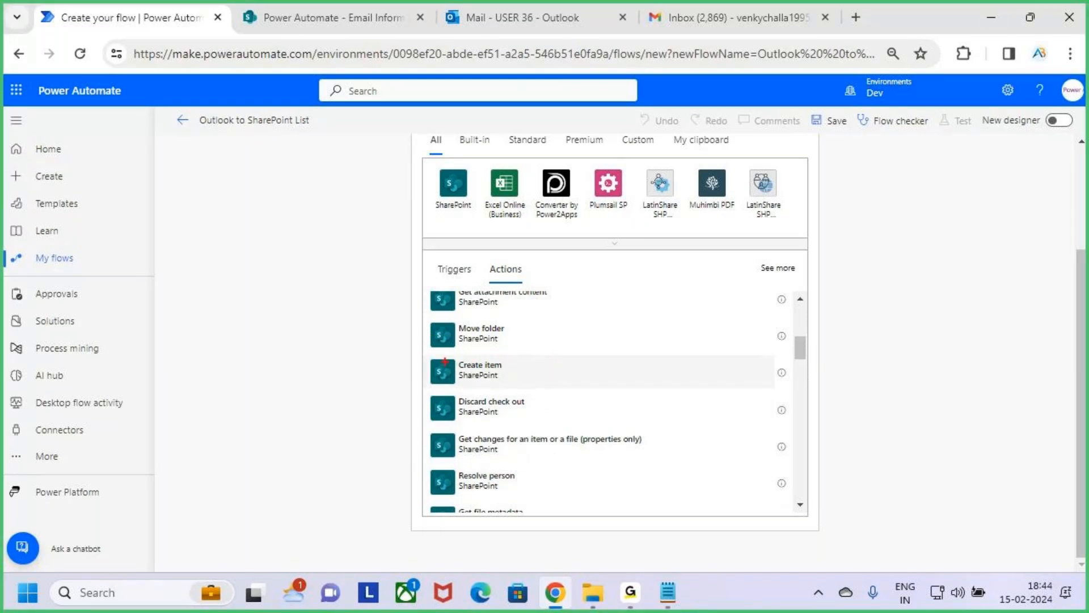
mouse_move(430, 356)
left_mouse_down()
mouse_move(486, 383)
mouse_move(573, 392)
mouse_move(779, 388)
left_mouse_up()
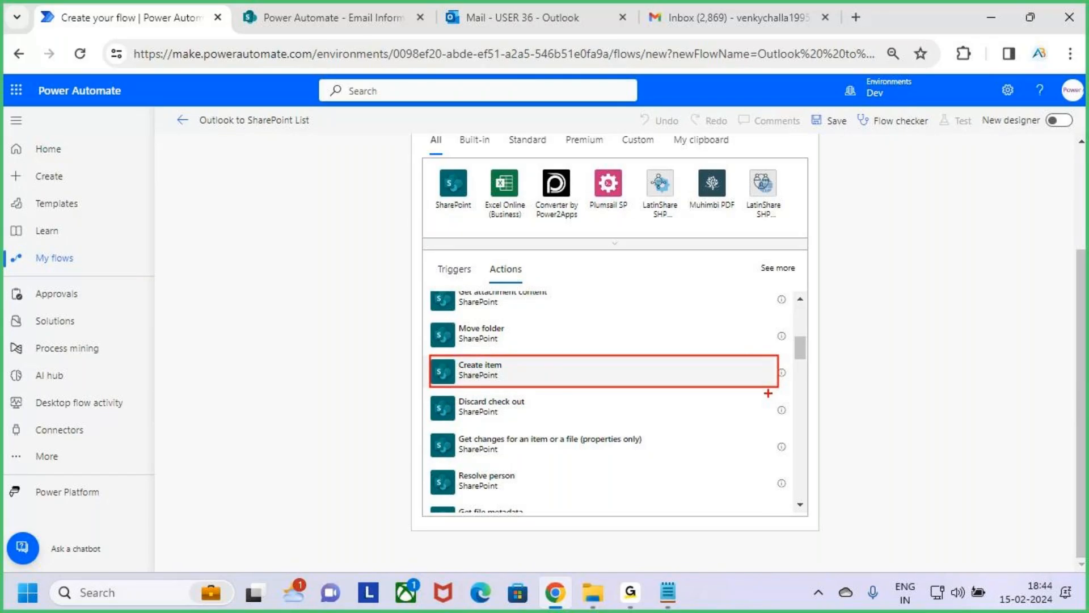
mouse_move(578, 324)
left_mouse_down()
mouse_move(578, 355)
mouse_move(564, 352)
left_mouse_up()
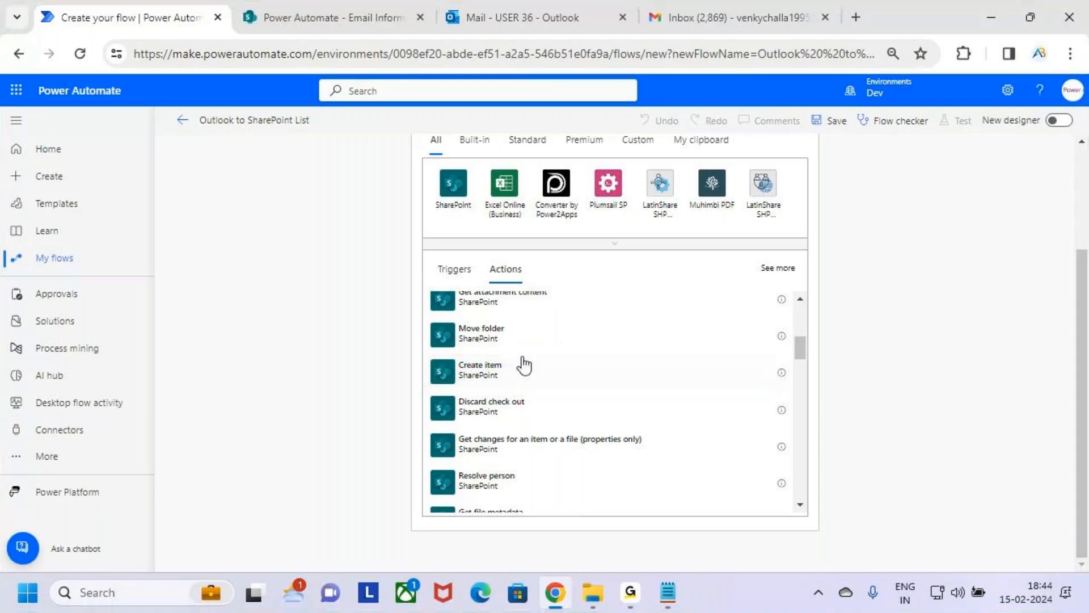
left_click(727, 376)
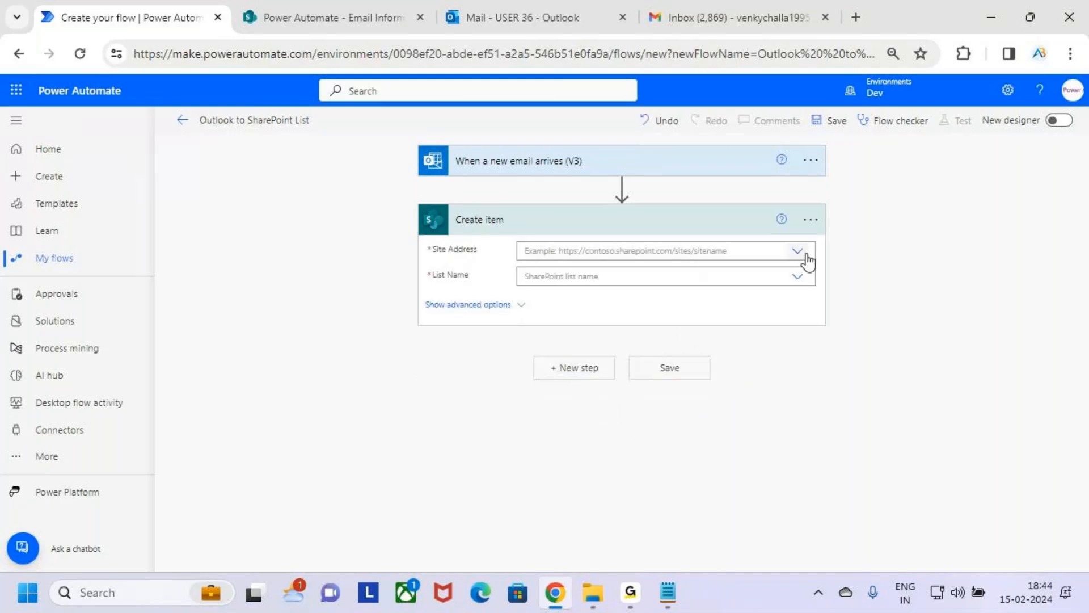
Step: Check which connection the Create item action uses, and collapse and reopen its card
left_click(811, 219)
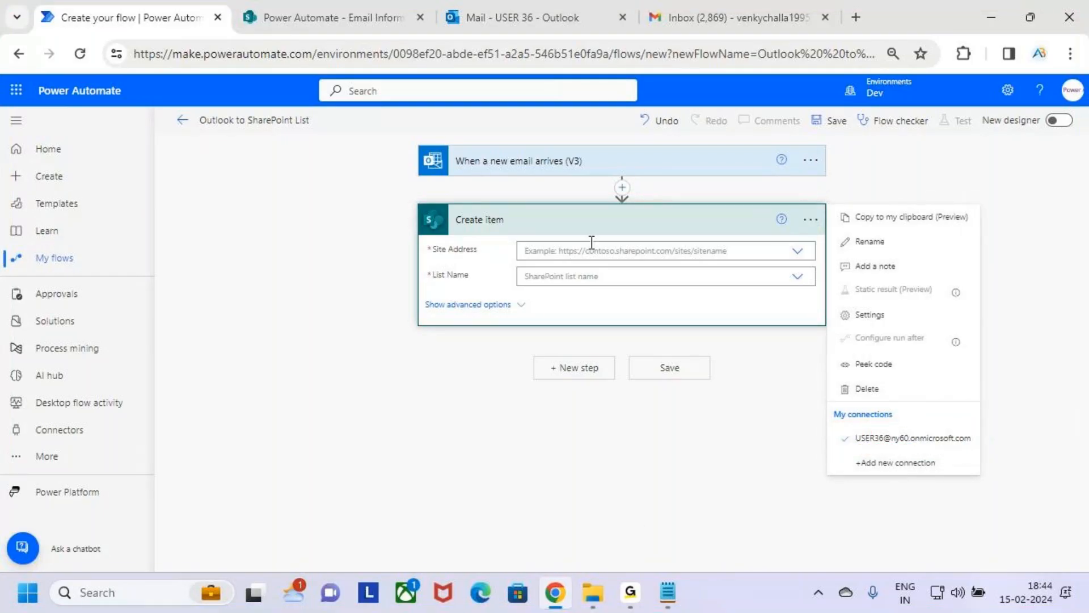
left_click(728, 230)
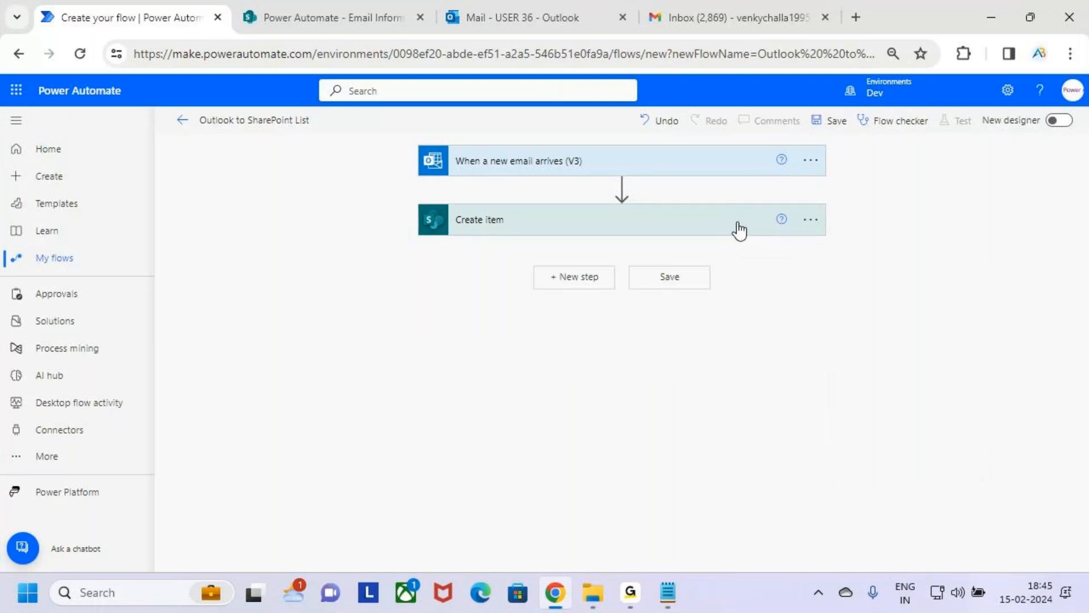
left_click(739, 230)
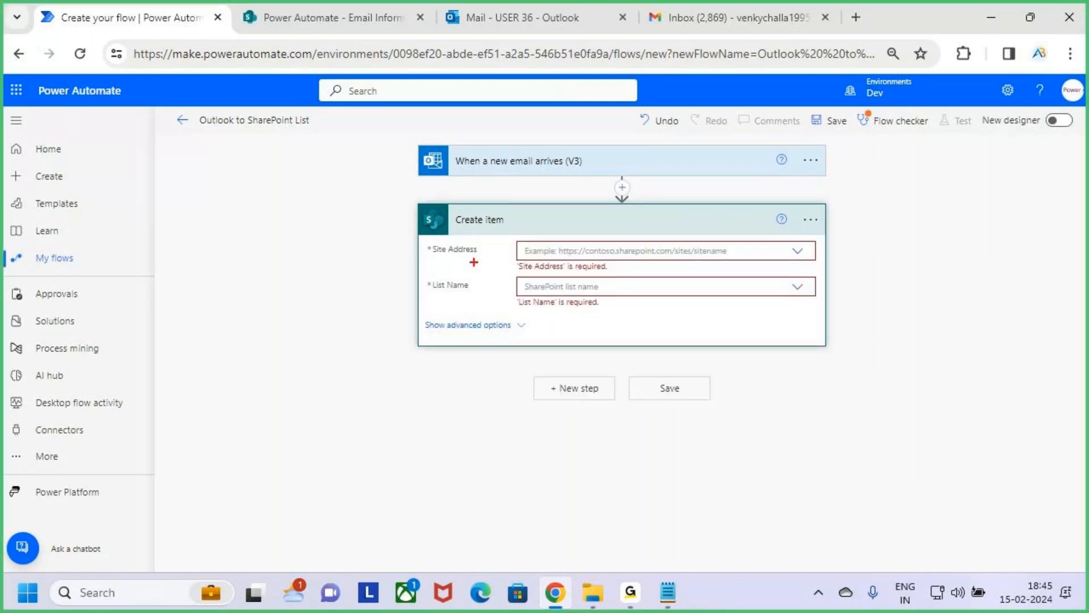
Step: Check the site name on the SharePoint Email Information list page and open the Site Address choices of the Create item action
left_click_drag(415, 242, 501, 263)
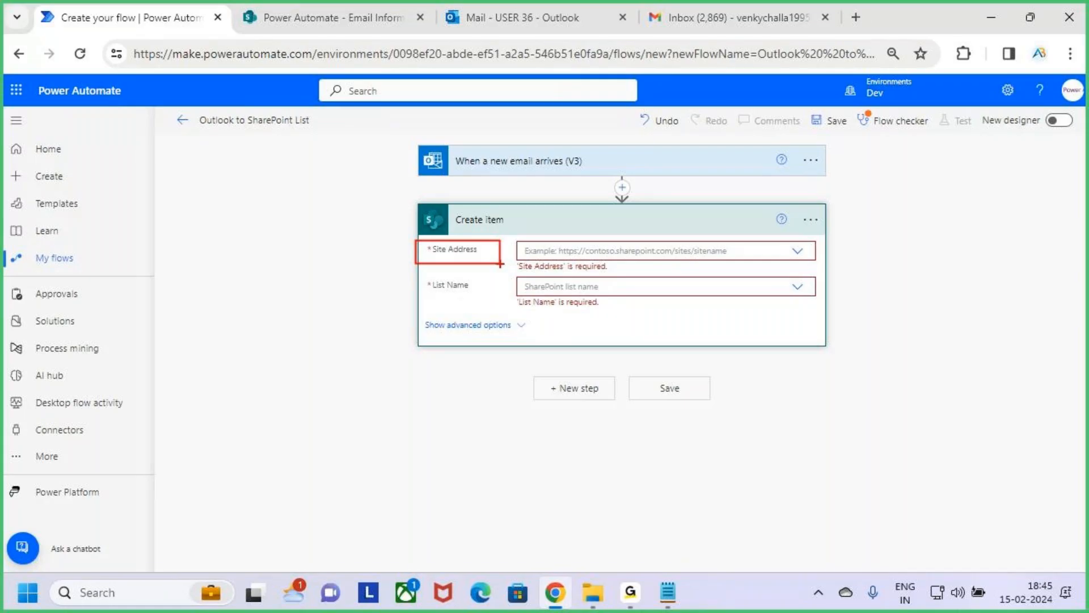
left_click(263, 13)
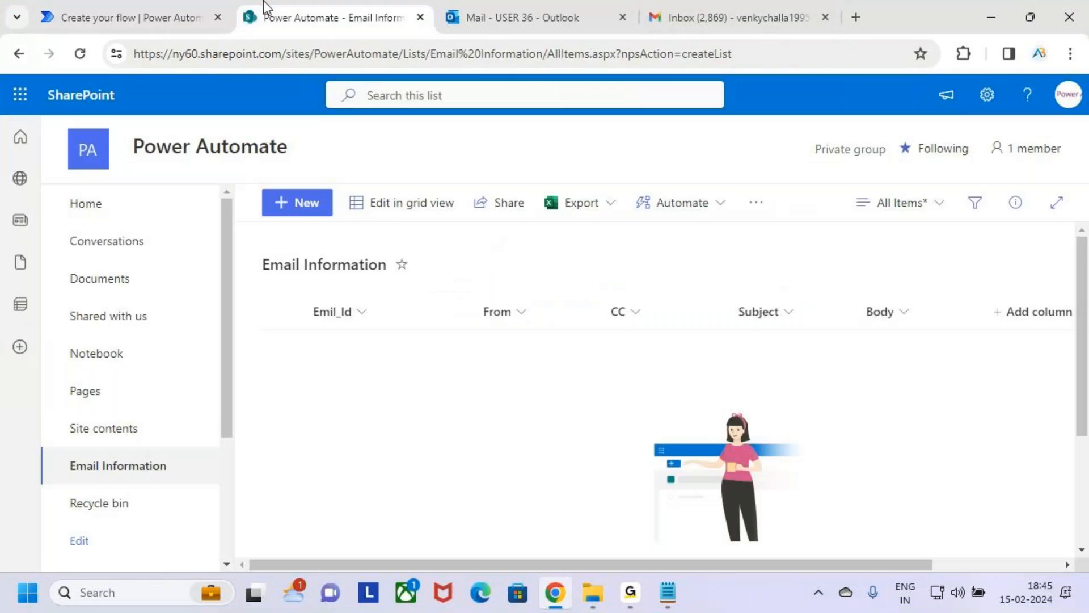
left_click_drag(121, 128, 335, 164)
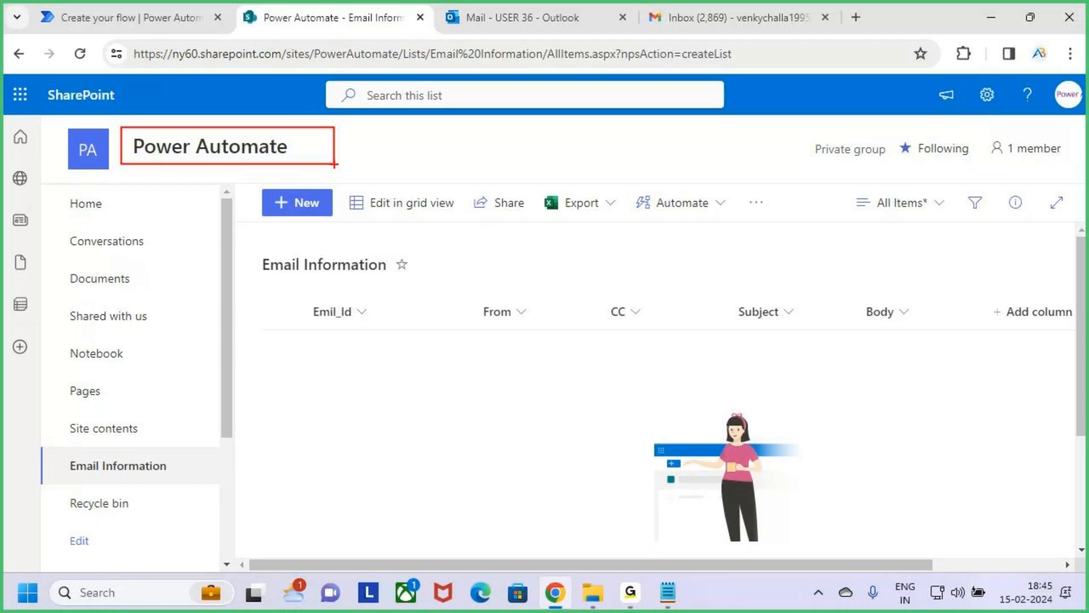
left_click(186, 19)
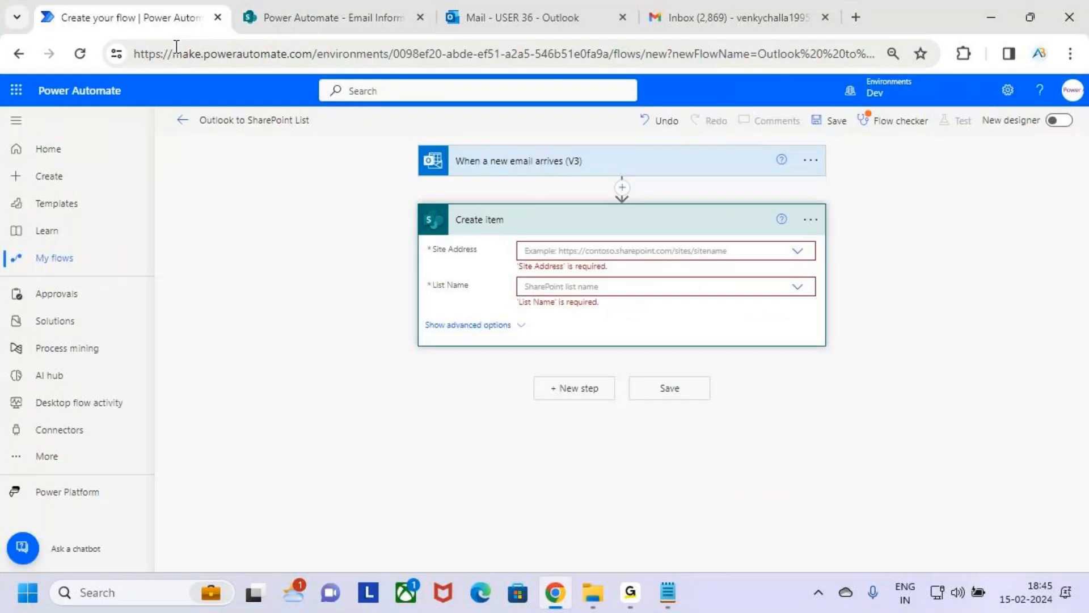
left_click(797, 252)
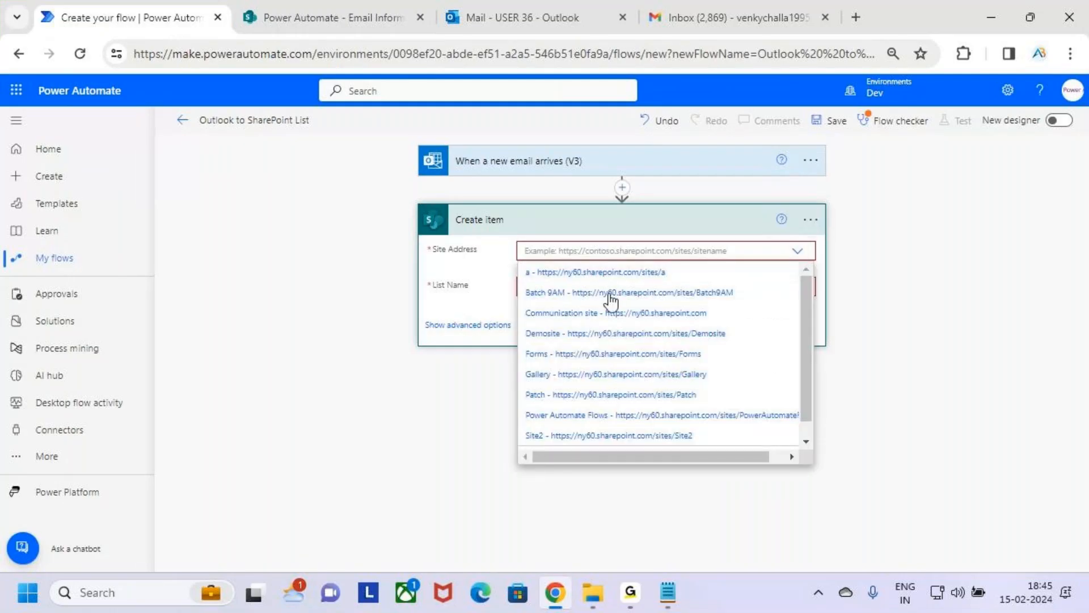
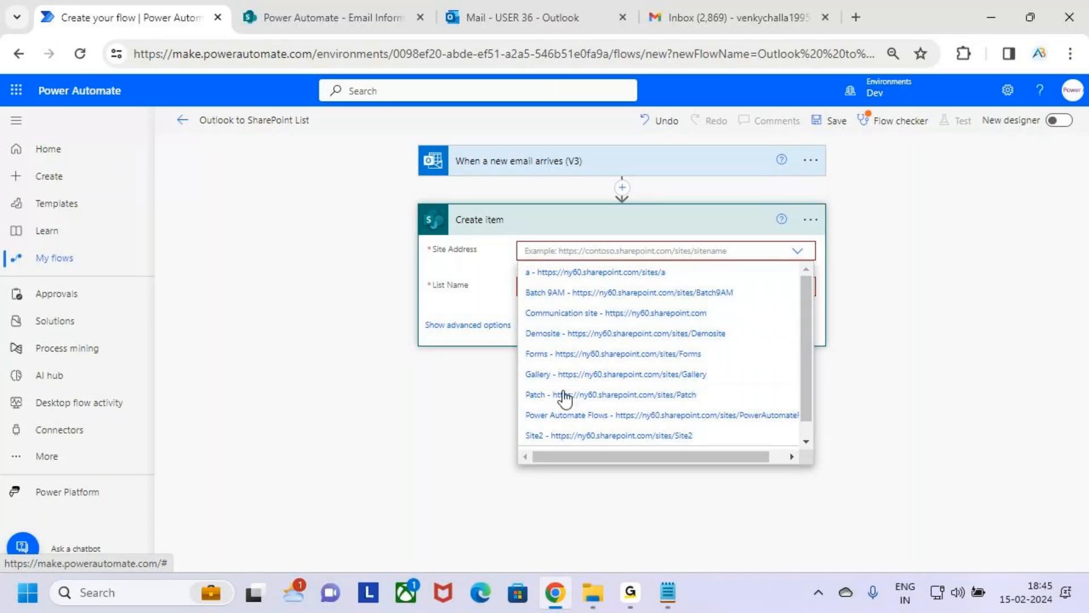
Step: Look through the Site Address choices of the Create item action for the Power Automate site
scroll(591, 425, "down", 1)
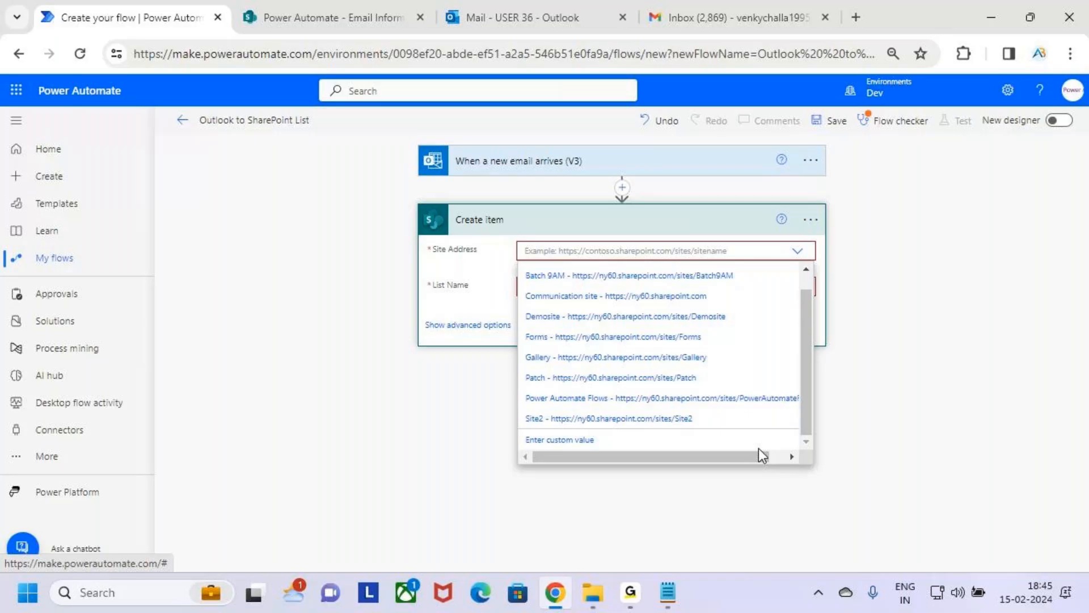
scroll(676, 417, "up", 1)
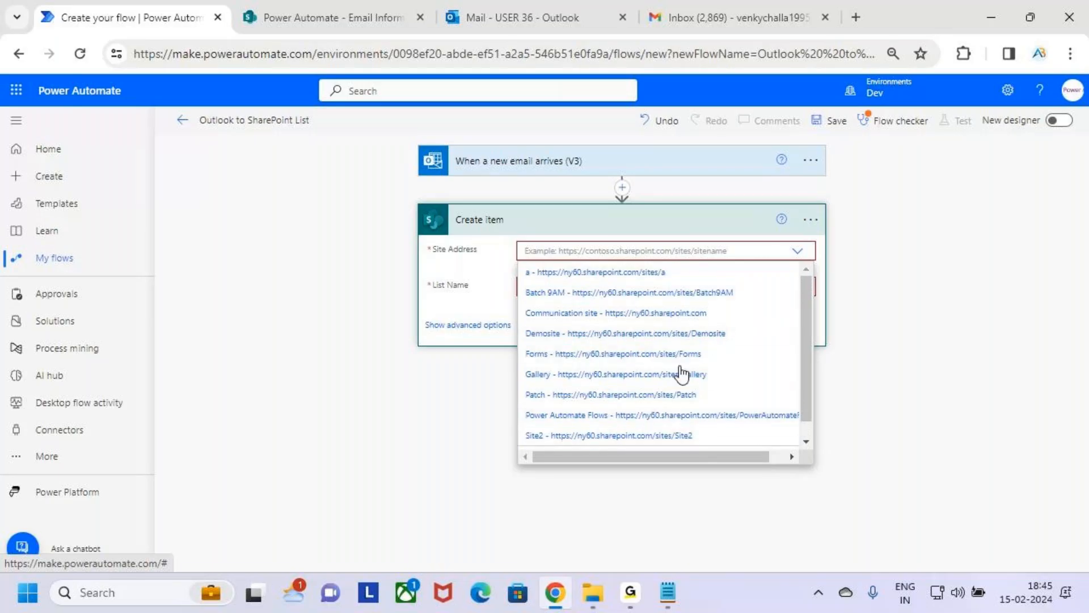
left_click(942, 329)
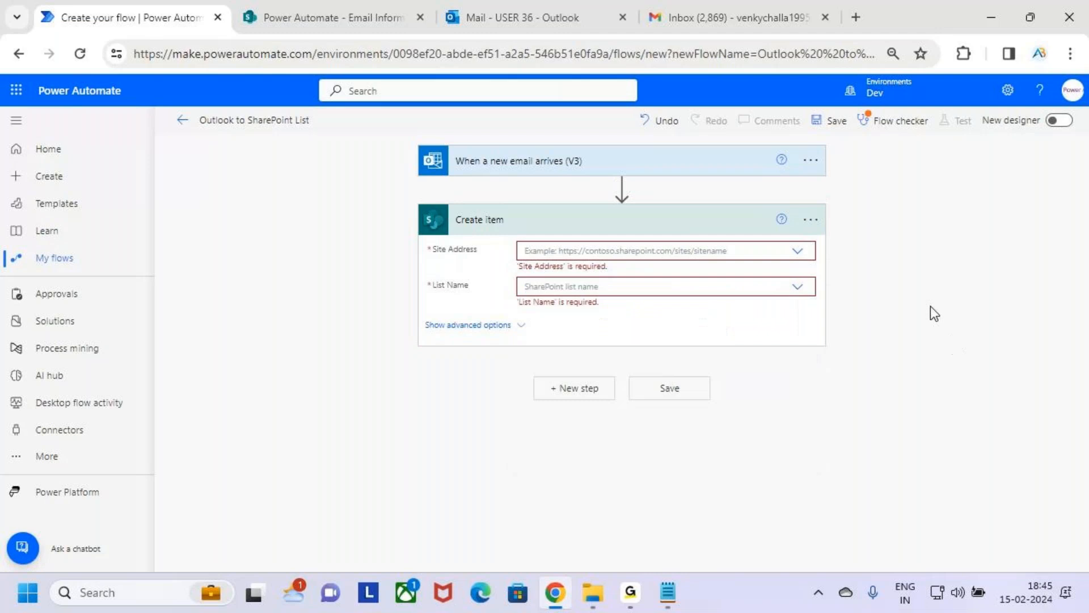
Step: Switch to the SharePoint Email Information list and open the Power Automate site's home page
left_click(314, 17)
left_click(236, 151)
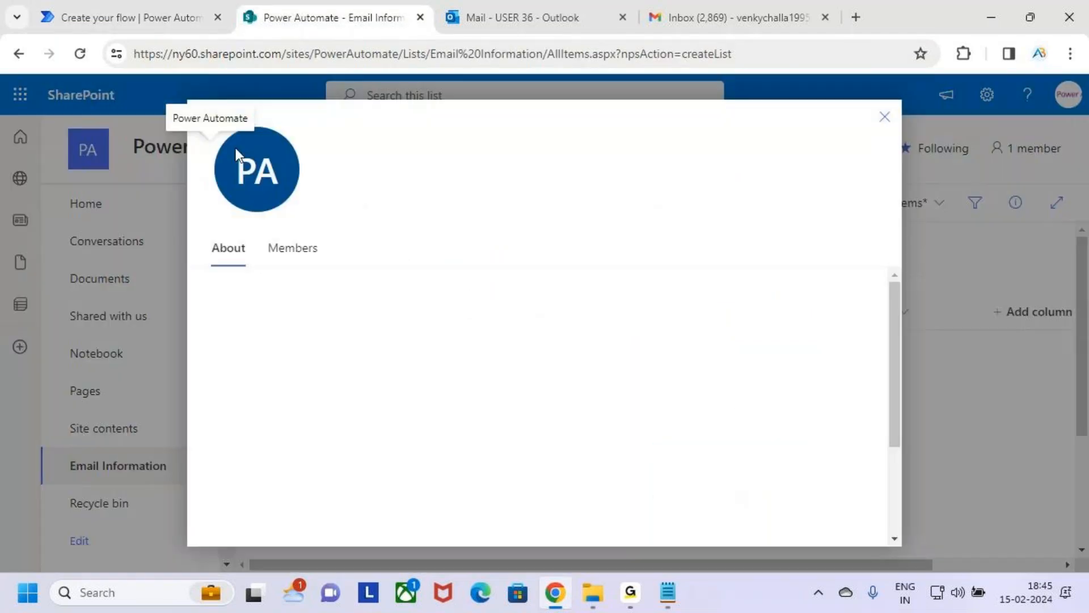
left_click(885, 117)
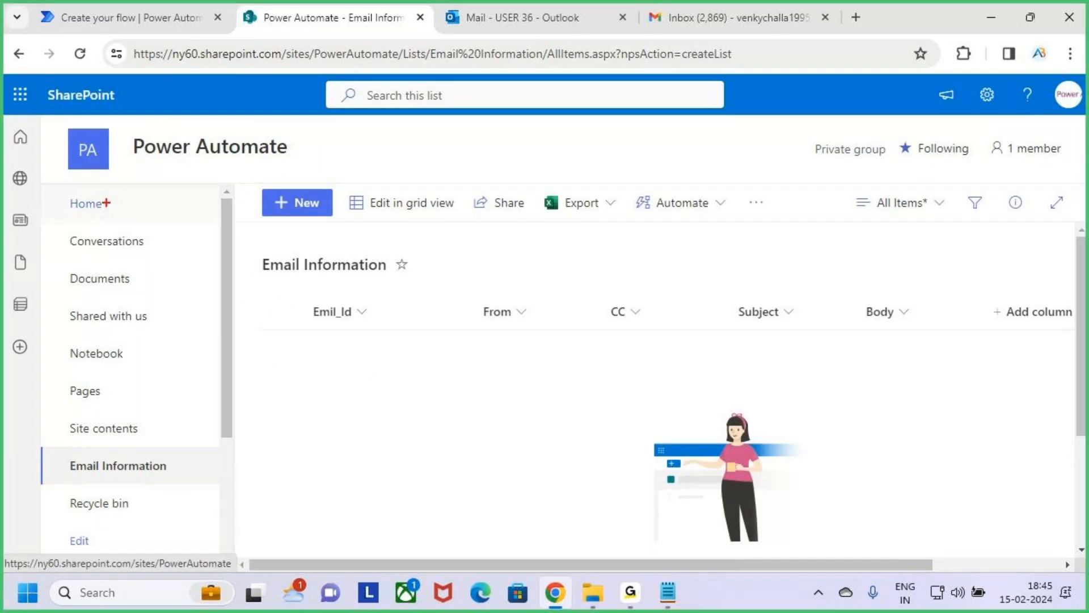
left_click_drag(181, 219, 189, 221)
left_click_drag(171, 210, 193, 181)
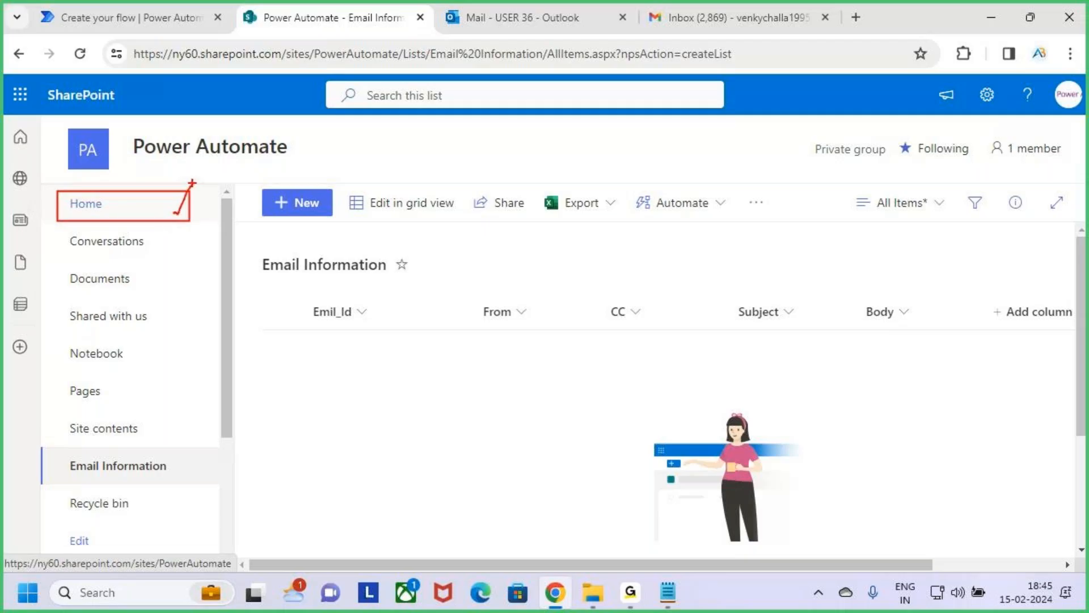
key("Escape")
left_click(103, 204)
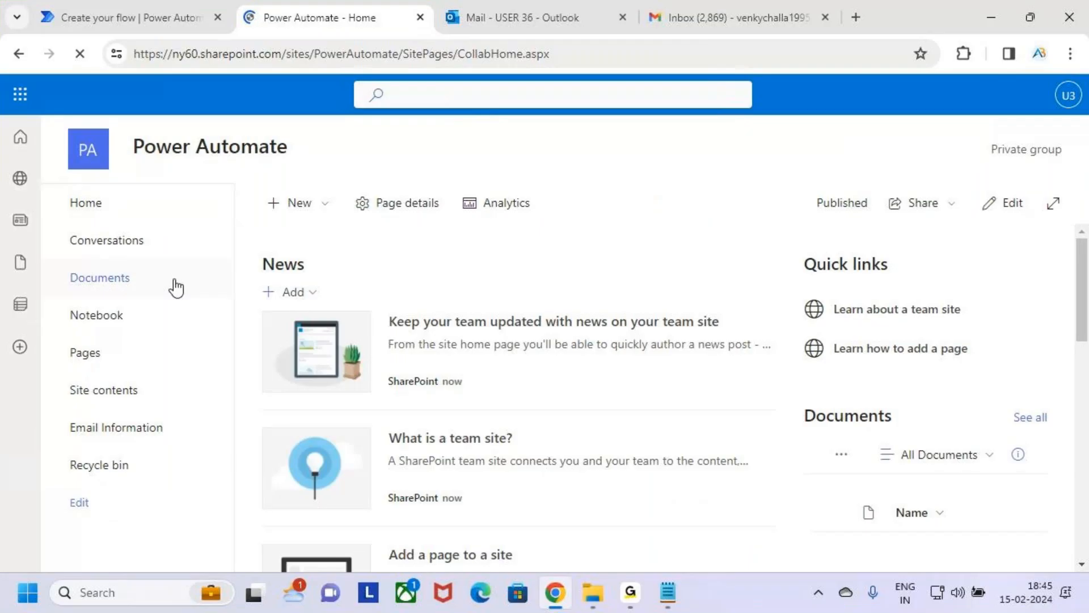
left_click(599, 50)
left_click(612, 55)
key("Left")
key("Left")
key("Left")
key("Left")
key("Left")
key("Left")
key("Left")
key("Left")
key("Left")
left_click_drag(399, 53, 128, 59)
key("ctrl+c")
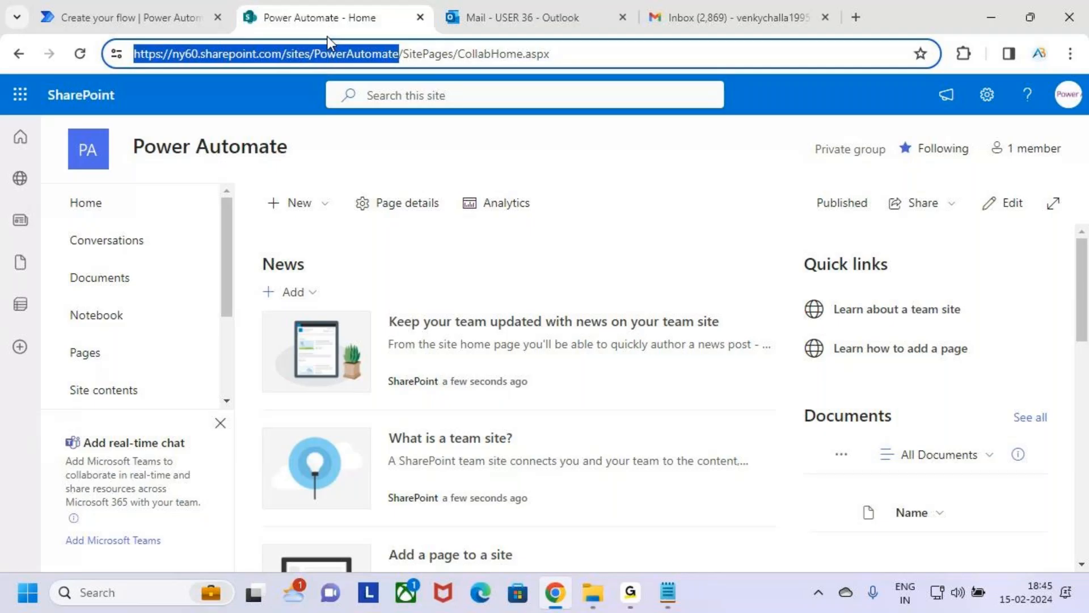
left_click(143, 11)
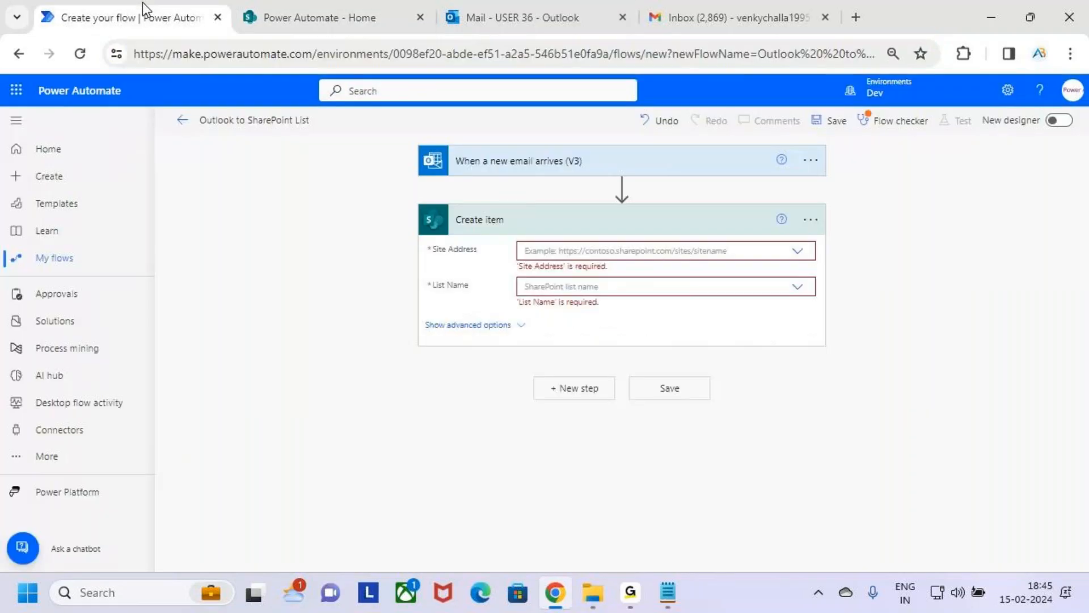
Step: Try to paste the copied site address directly into the Create item action's Site Address
left_click(628, 252)
key("ctrl+v")
left_click(930, 301)
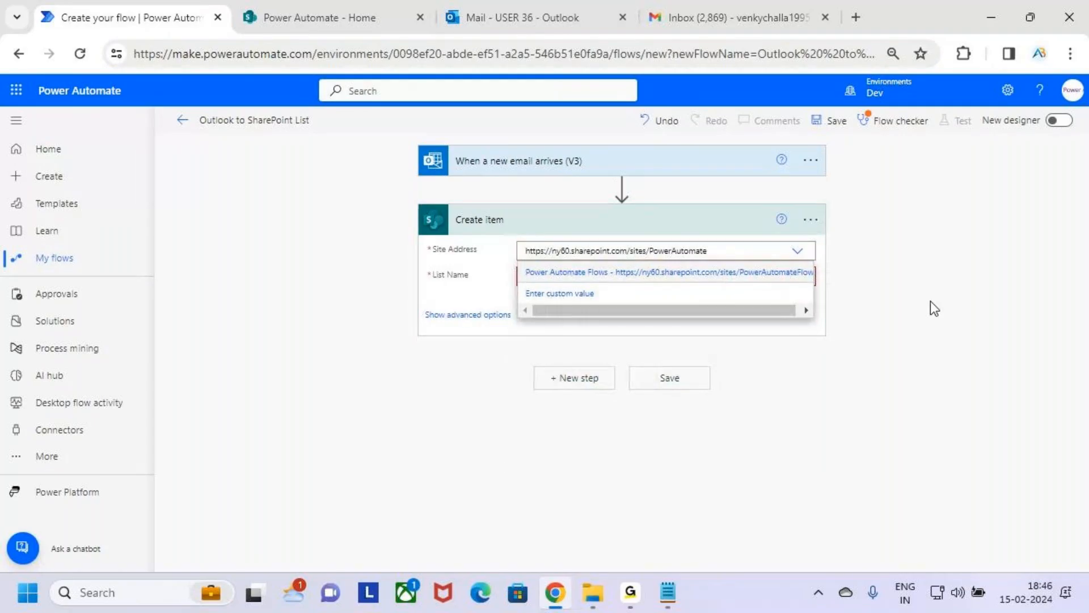
left_click(599, 252)
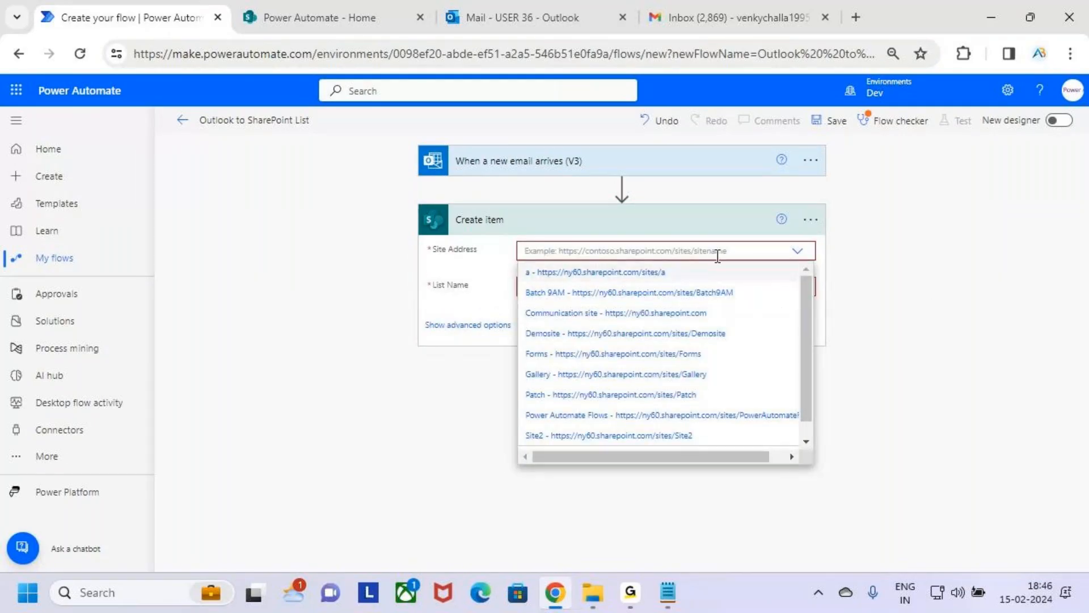
key("ctrl+v")
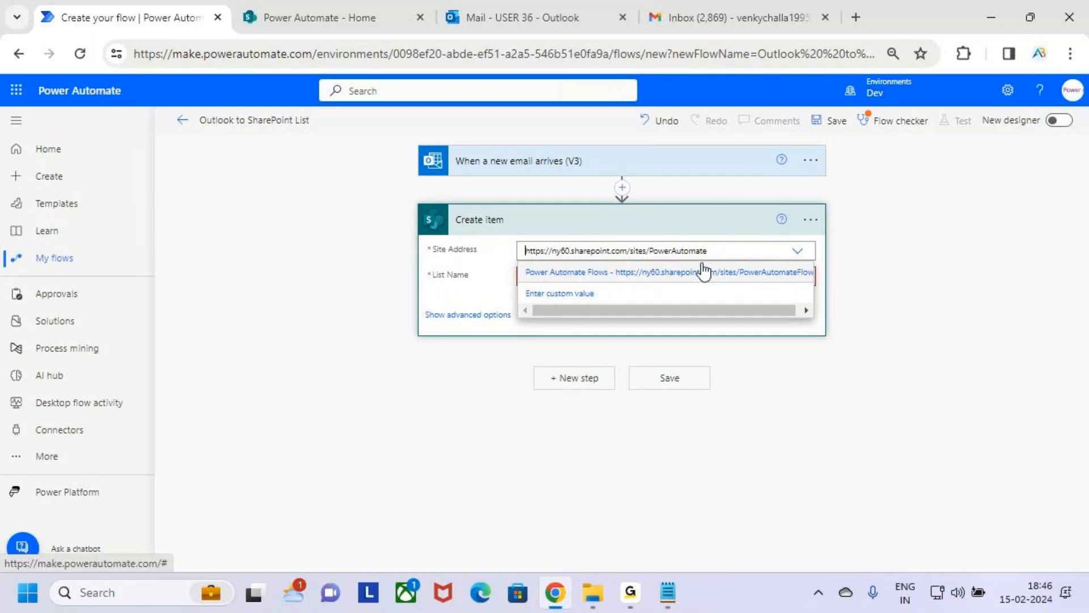
left_click(731, 250)
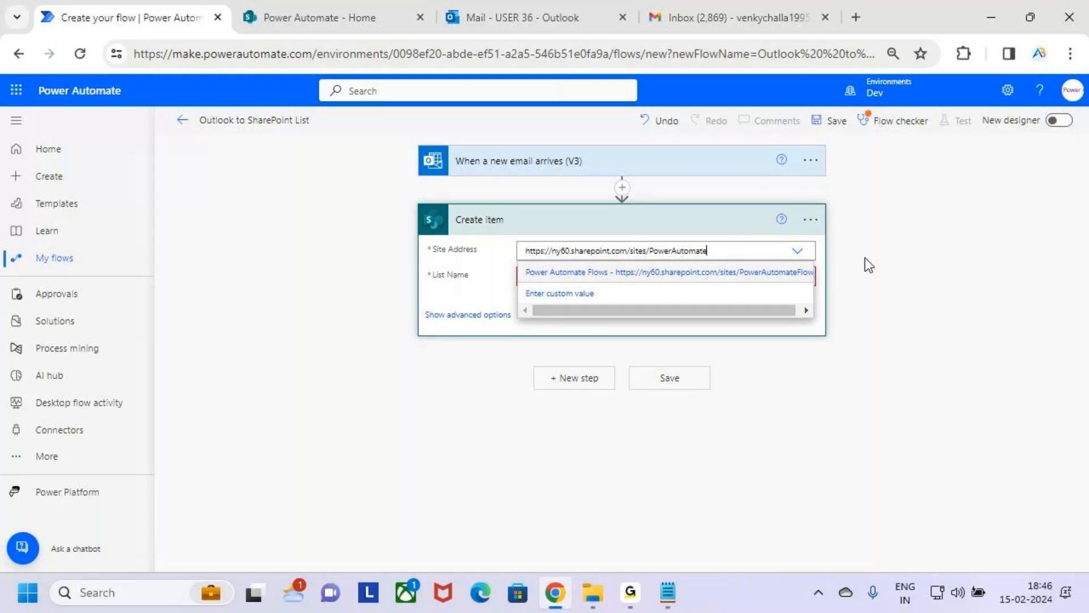
left_click(812, 380)
left_click(769, 252)
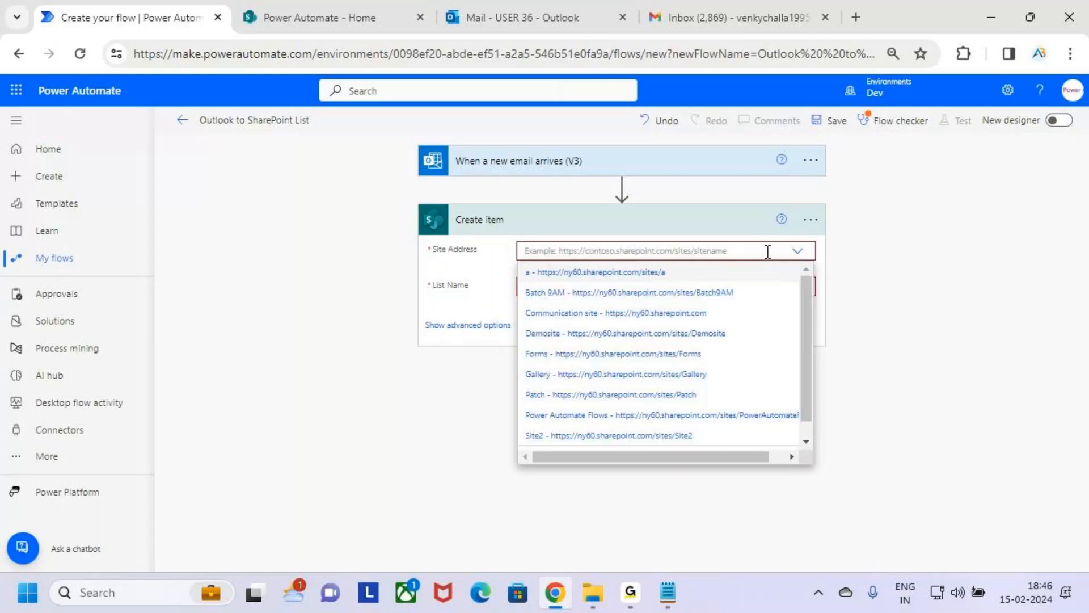
key("ctrl+v")
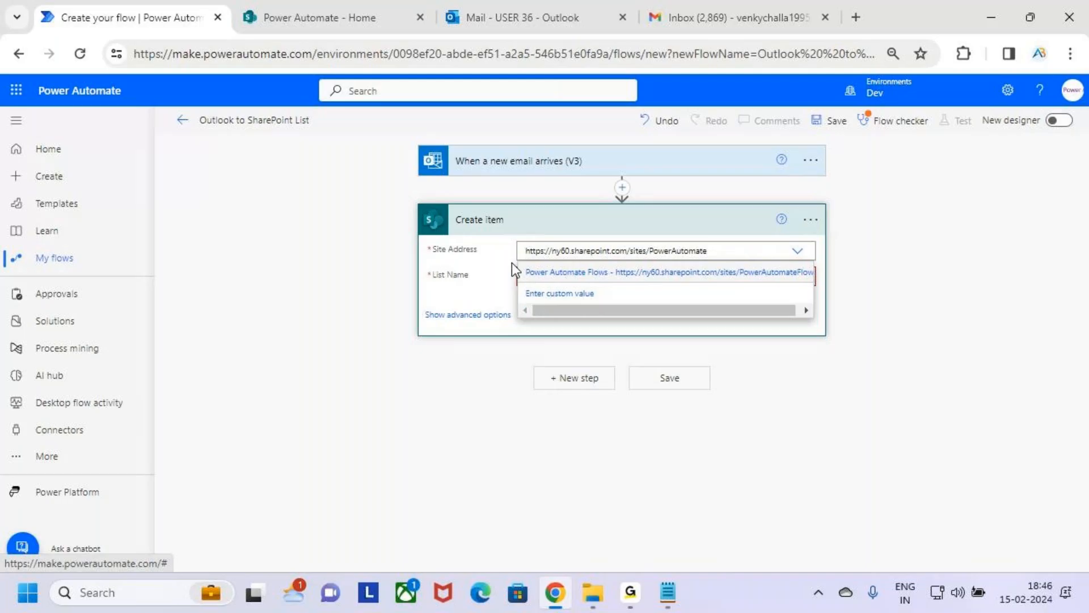
left_click(569, 295)
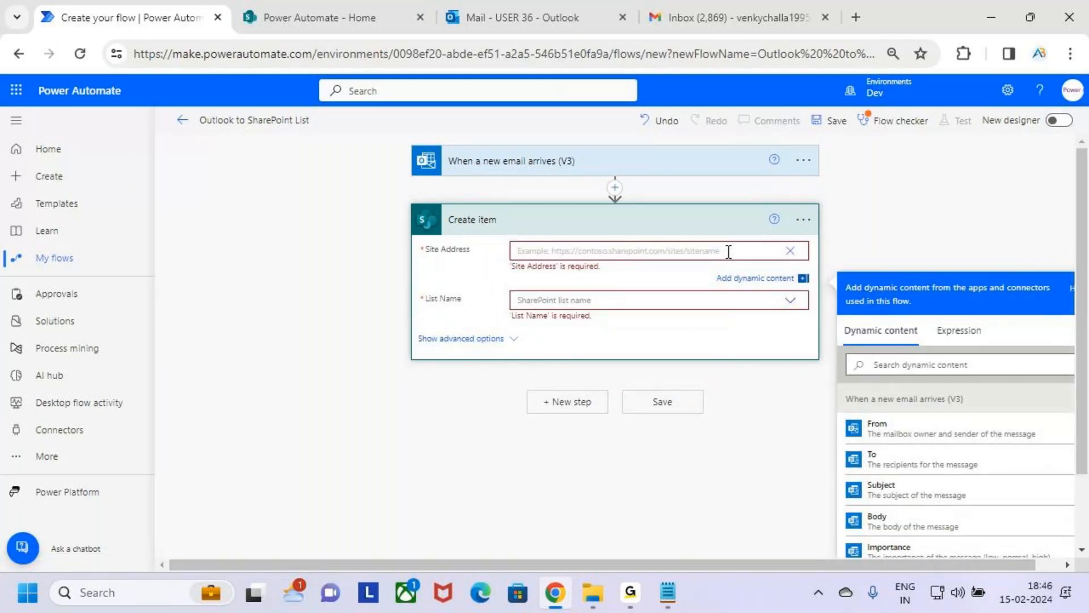
key("ctrl+v")
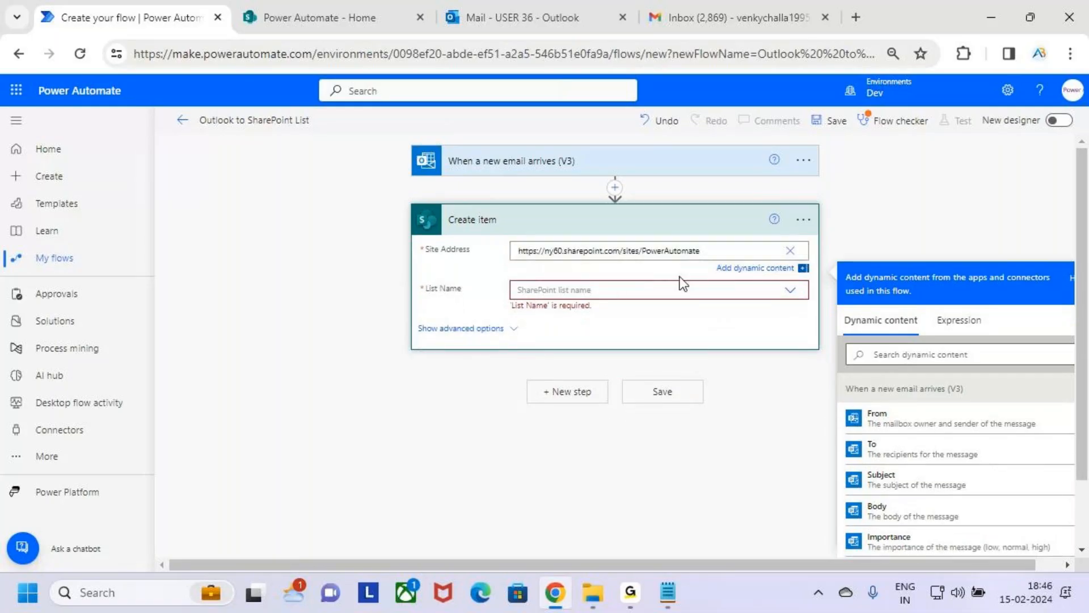
left_click(773, 400)
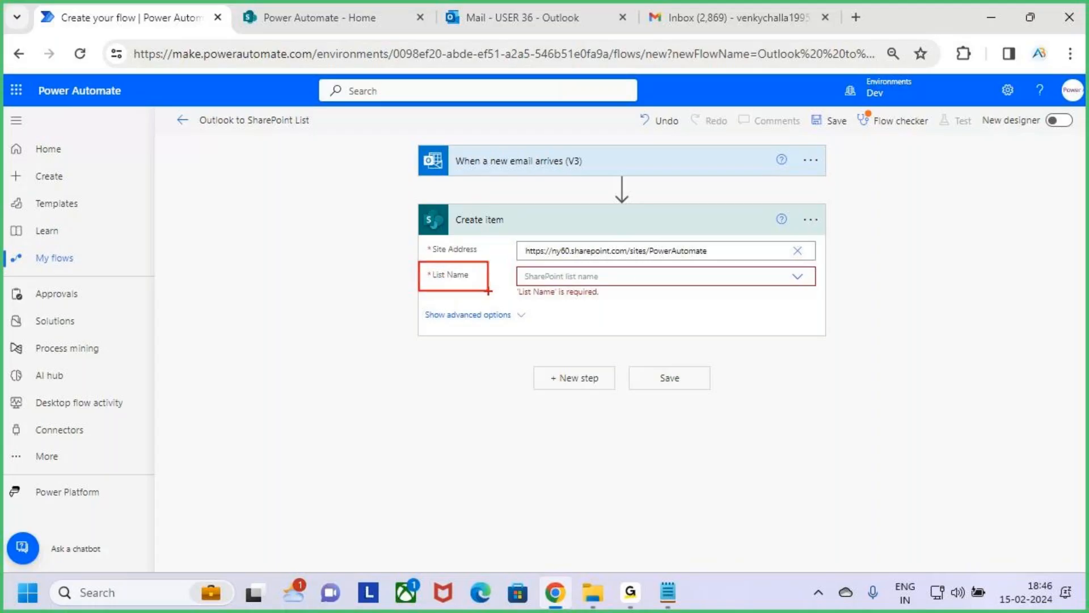
Step: Open the Email Information list on the SharePoint site to check the list name
key("Escape")
left_click(393, 15)
key("ctrl+2")
left_click_drag(127, 122, 308, 185)
key("Escape")
scroll(116, 363, "down", 1)
scroll(115, 363, "down", 2)
left_click(144, 345)
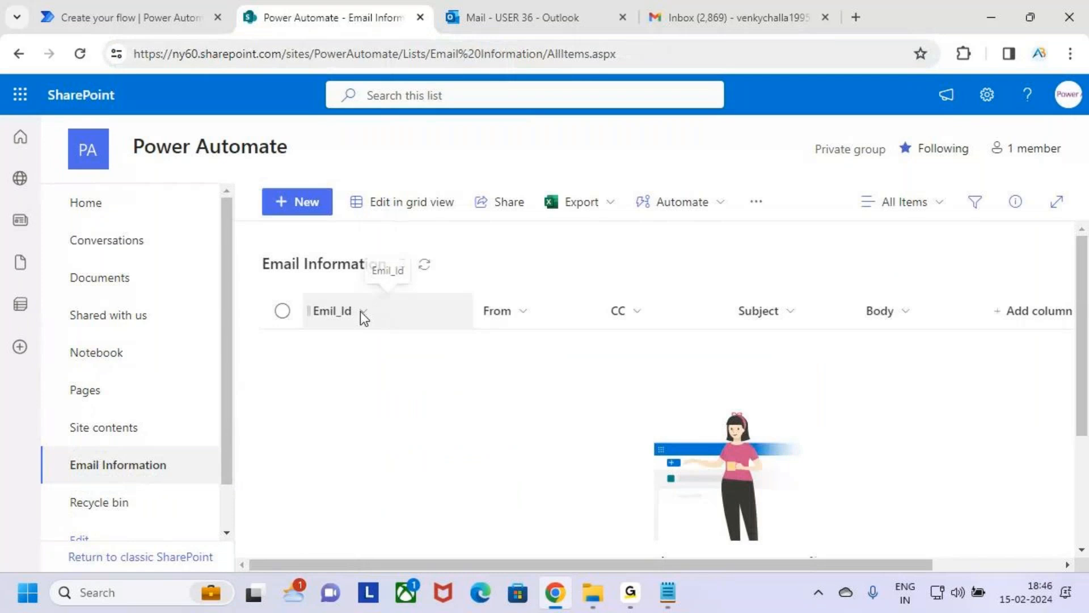
Step: Return to the flow and set the Create item action's List Name to Email Information
left_click(122, 10)
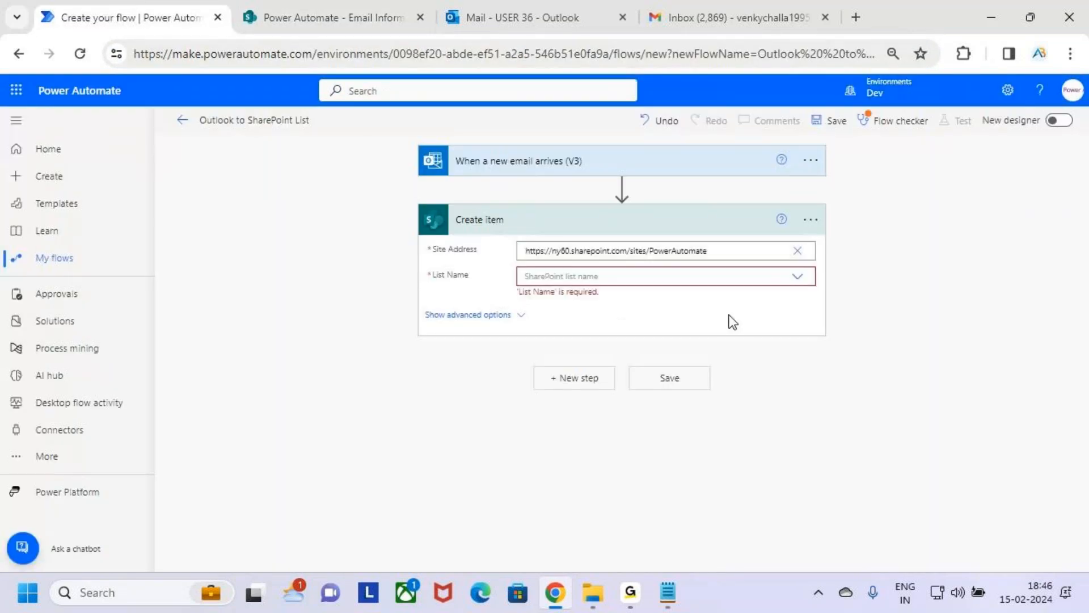
left_click(797, 277)
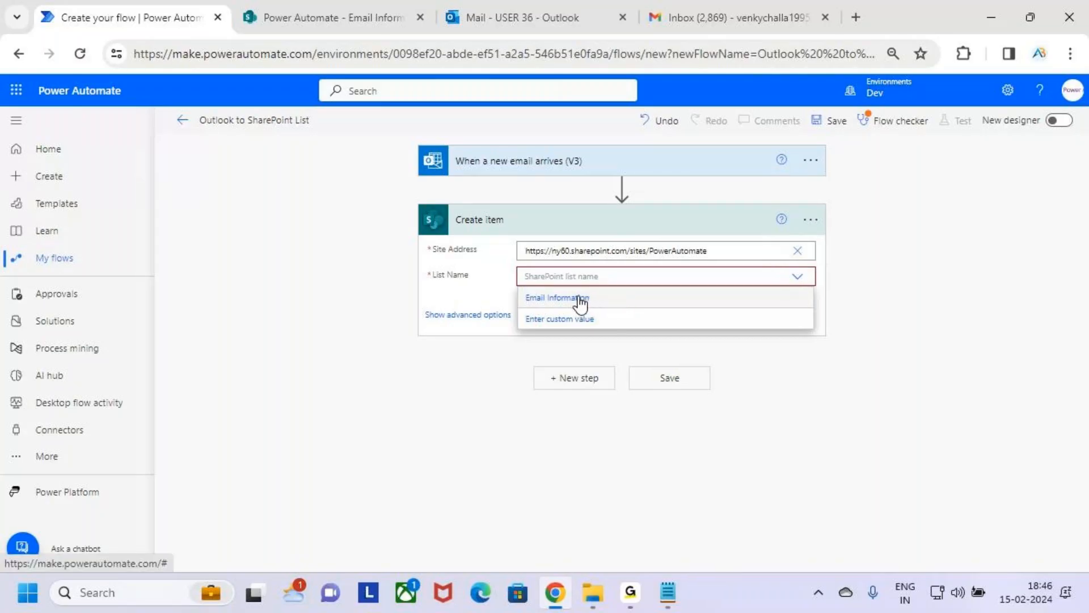
left_click(651, 302)
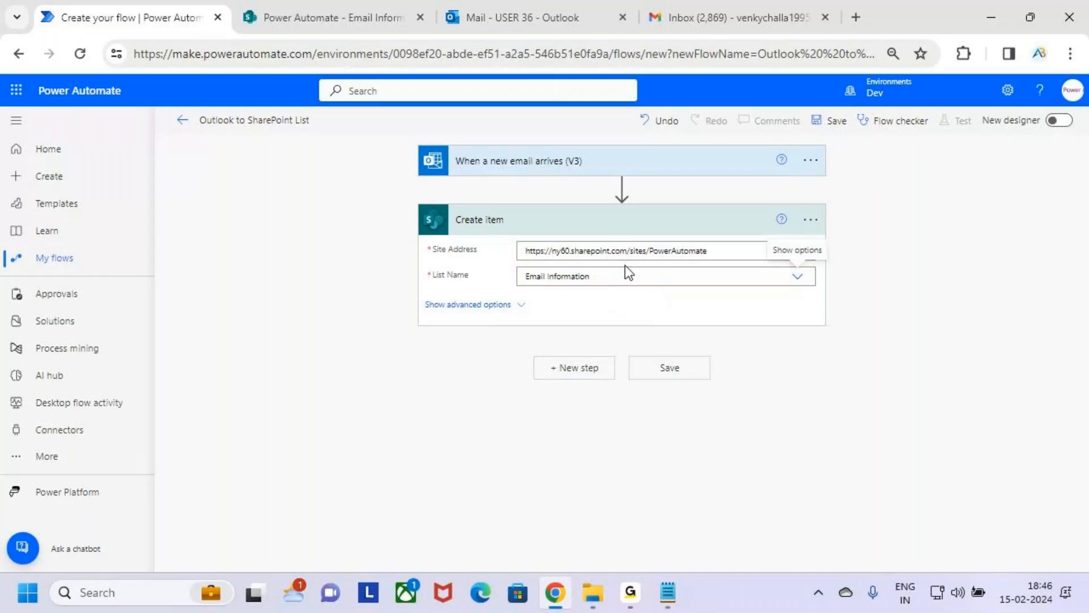
key("ctrl+2")
left_click_drag(440, 202, 539, 235)
left_click_drag(441, 254, 487, 257)
left_click_drag(655, 256, 693, 255)
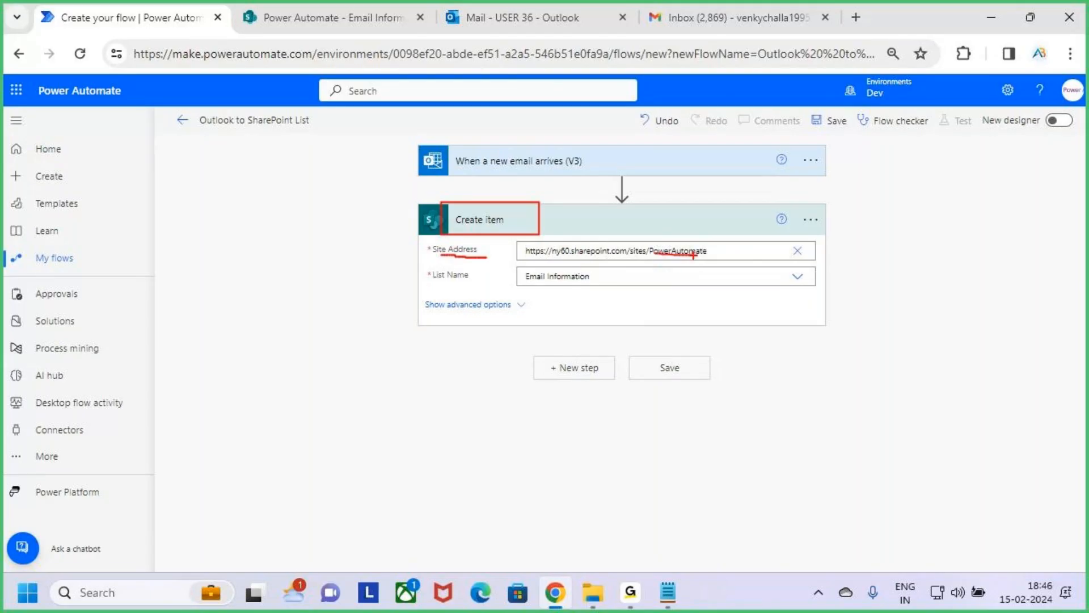
left_click_drag(534, 286, 609, 291)
key("Escape")
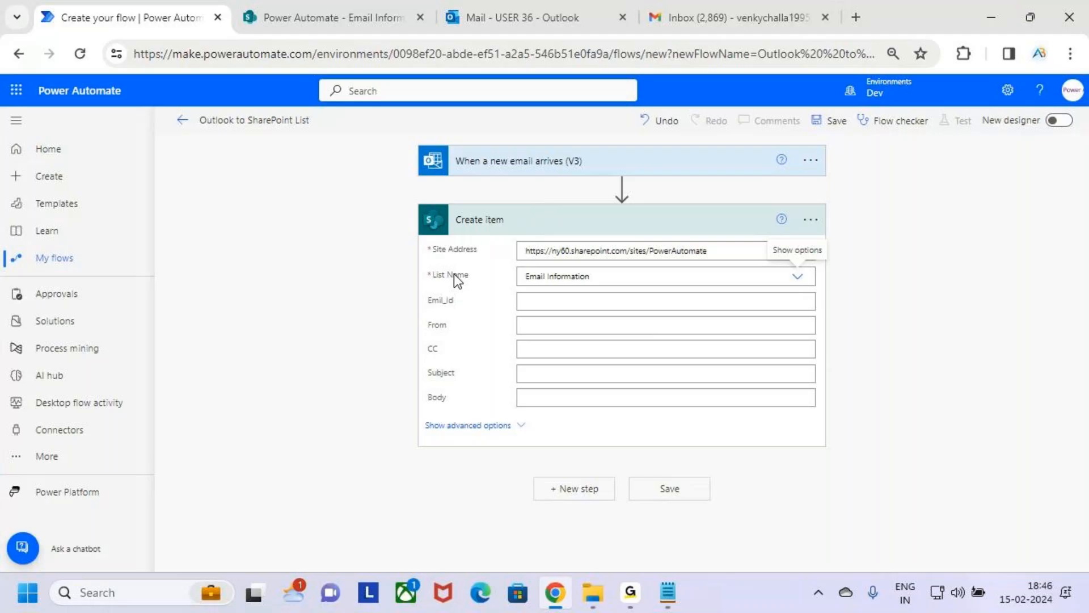
Step: Compare the Create item action's fields with the columns of the SharePoint Email Information list
key("ctrl+2")
mouse_move(424, 282)
left_mouse_down()
mouse_move(440, 298)
mouse_move(828, 417)
left_mouse_up()
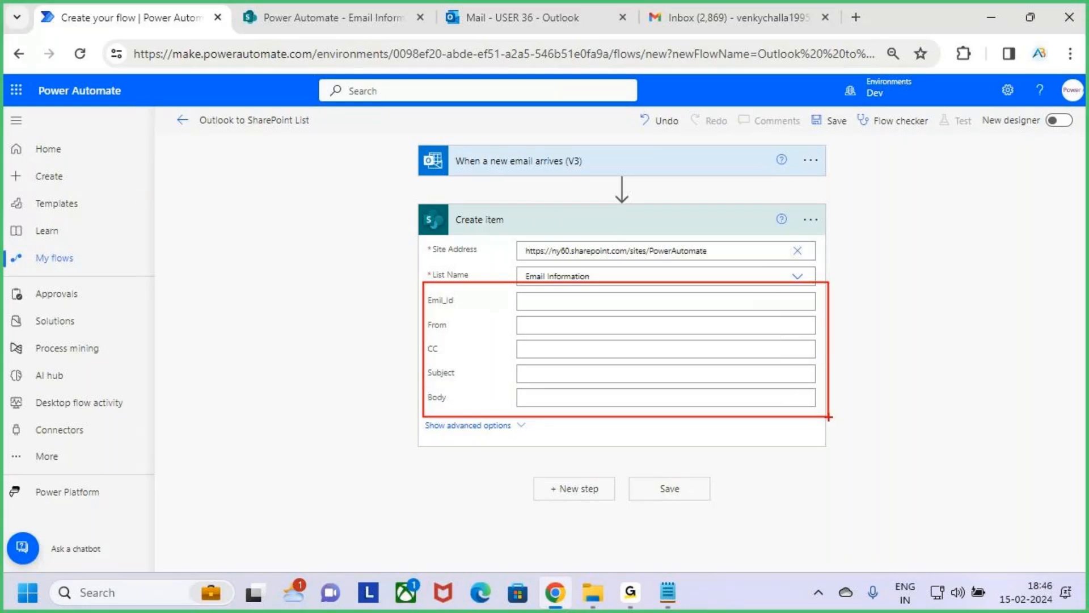
key("Escape")
left_click(343, 2)
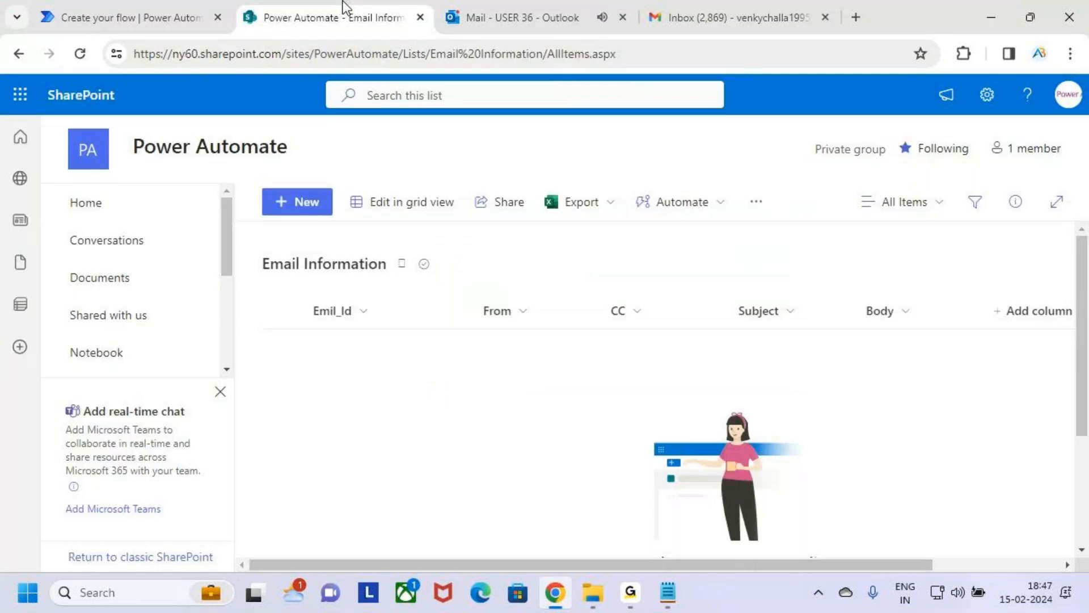
key("ctrl+2")
mouse_move(292, 293)
left_mouse_down()
mouse_move(871, 355)
mouse_move(933, 343)
left_mouse_up()
left_click_drag(320, 316, 365, 316)
left_click_drag(498, 328, 802, 332)
left_click_drag(870, 325, 930, 326)
key("Escape")
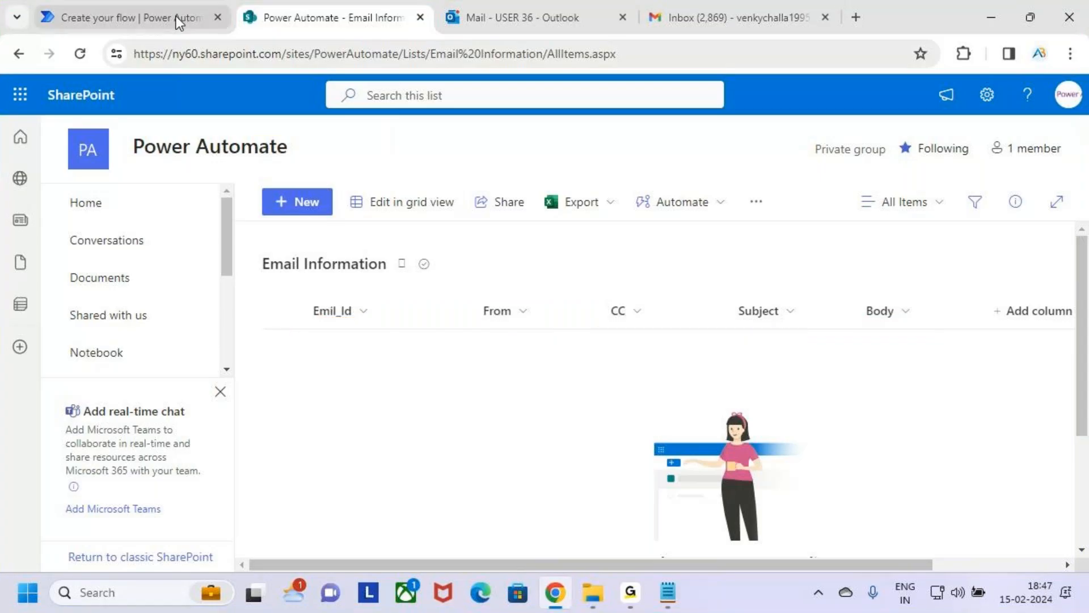
left_click(147, 13)
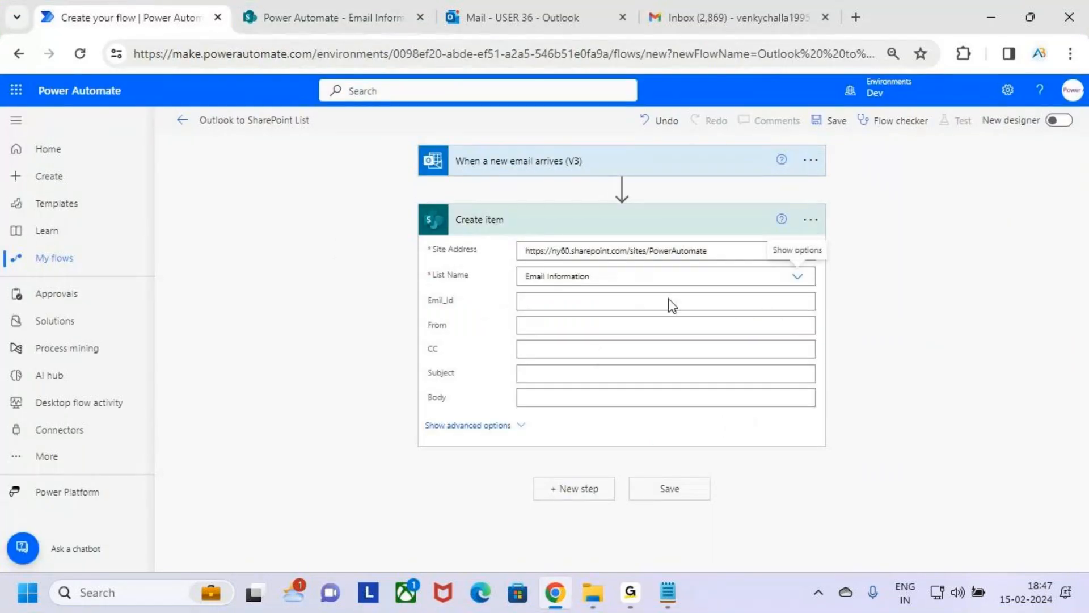
key("ctrl+2")
left_click_drag(429, 308, 467, 310)
left_click_drag(532, 302, 597, 303)
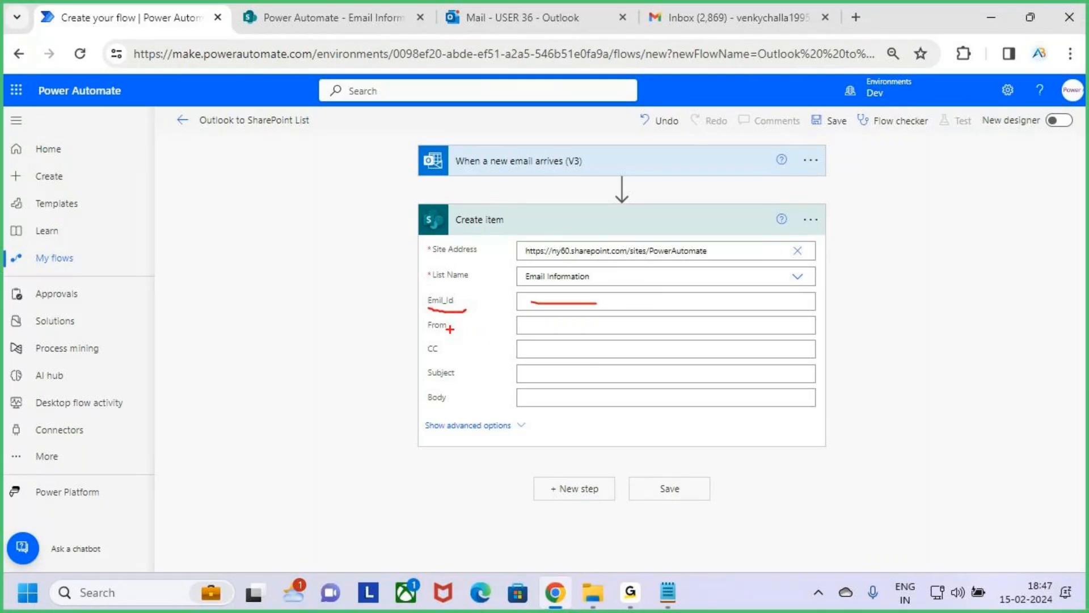
left_click_drag(428, 333, 458, 334)
left_click_drag(526, 323, 573, 324)
left_click_drag(424, 354, 466, 354)
left_click_drag(534, 353, 572, 357)
left_click_drag(435, 379, 472, 382)
left_click_drag(546, 377, 605, 376)
left_click_drag(417, 411, 460, 410)
left_click_drag(569, 401, 620, 401)
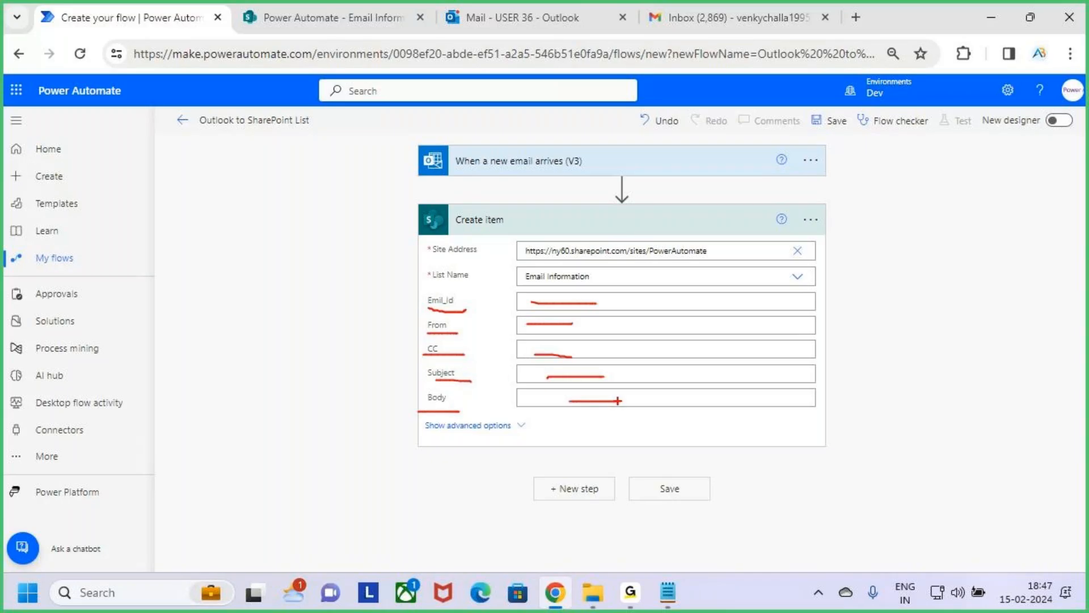
key("Escape")
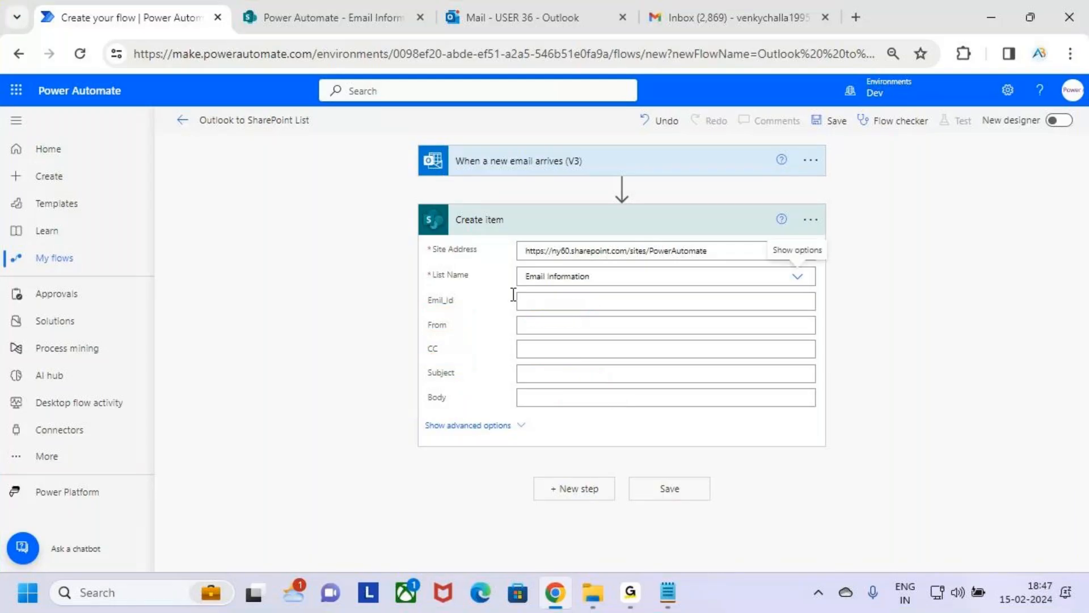
Step: Map the Create item action's Emil_Id field to the email trigger's Message Id dynamic content
left_click(581, 304)
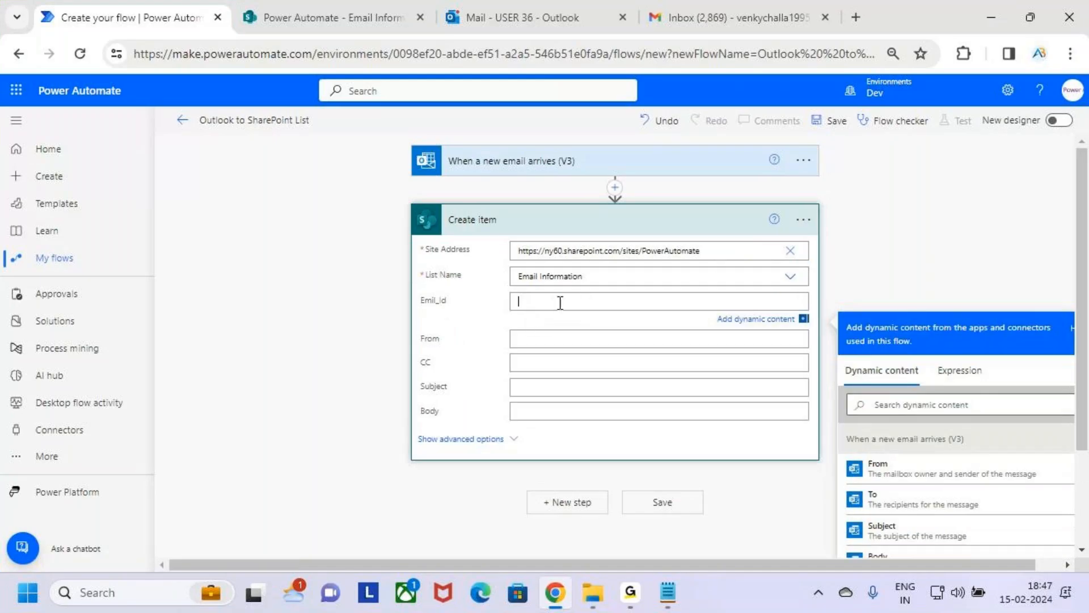
key("ctrl+2")
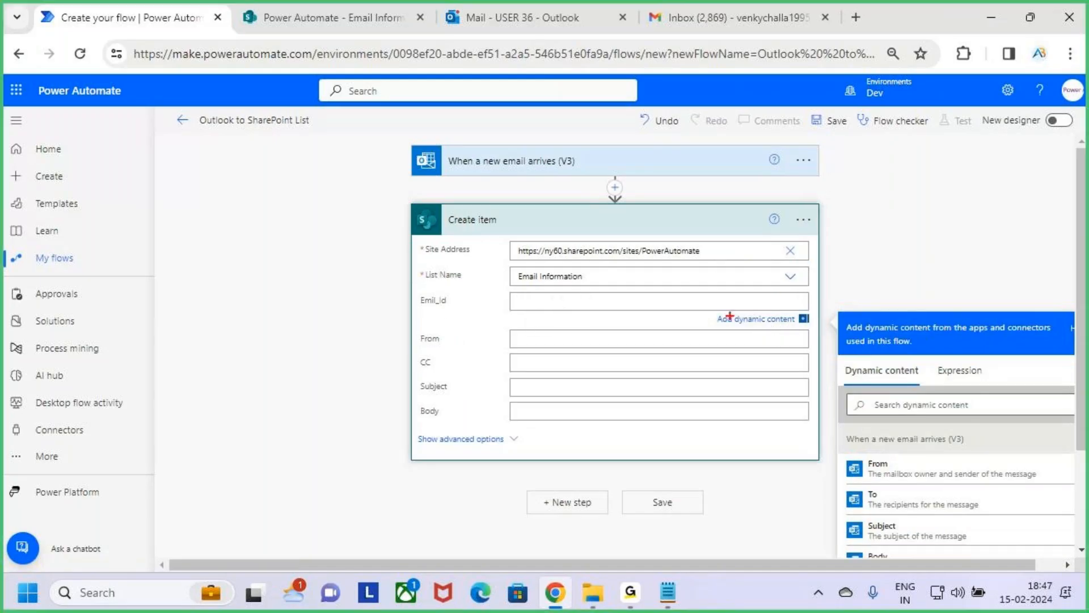
left_click_drag(712, 308, 812, 336)
key("Escape")
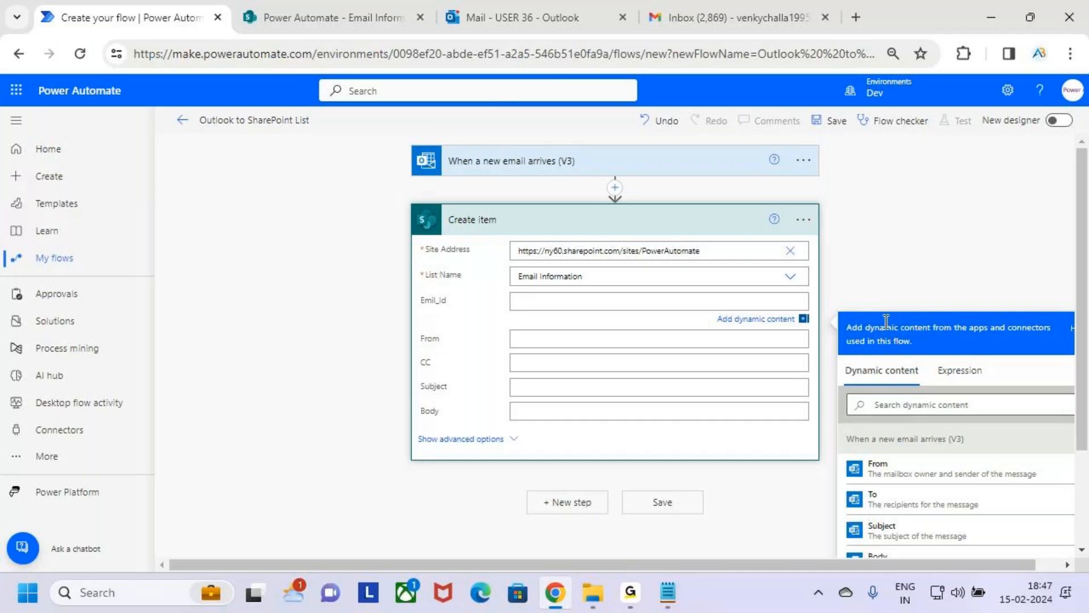
scroll(941, 274, "down", 2)
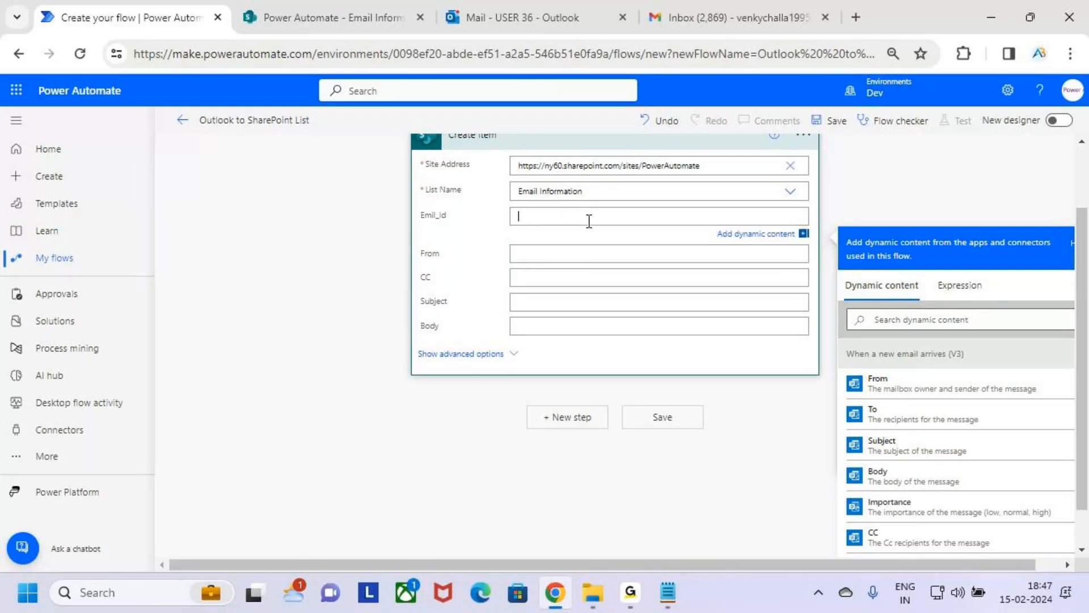
scroll(938, 486, "down", 2)
scroll(937, 486, "down", 3)
key("ctrl+2")
mouse_move(848, 390)
left_mouse_down()
mouse_move(1030, 431)
mouse_move(1070, 424)
left_mouse_up()
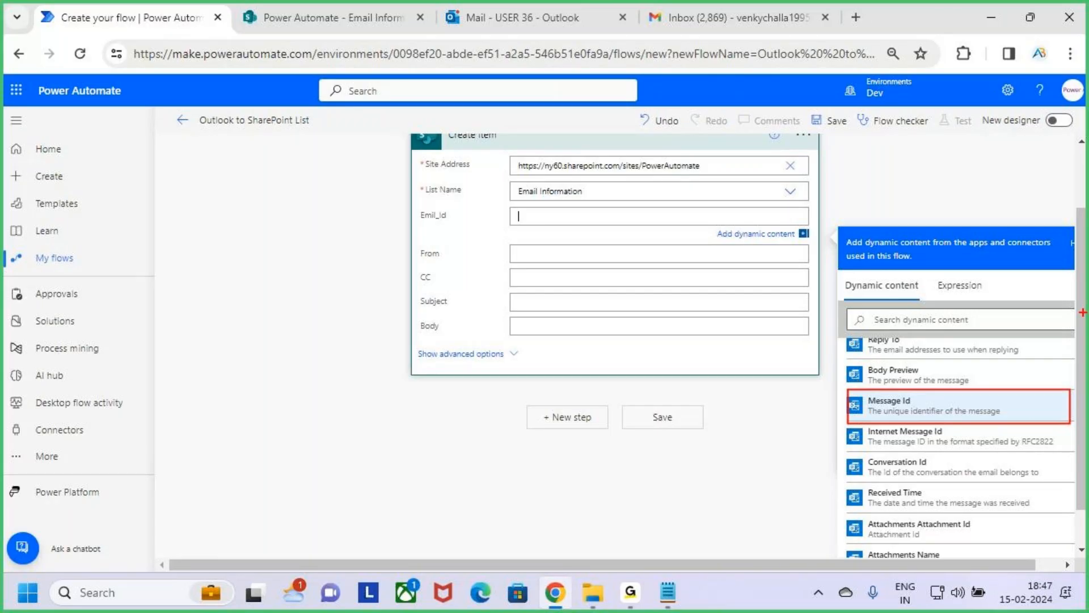
left_click_drag(528, 216, 562, 221)
left_click_drag(919, 412, 987, 359)
left_click(942, 411)
Step: Map the Create item action's From field to the email trigger's From dynamic content
left_click(553, 257)
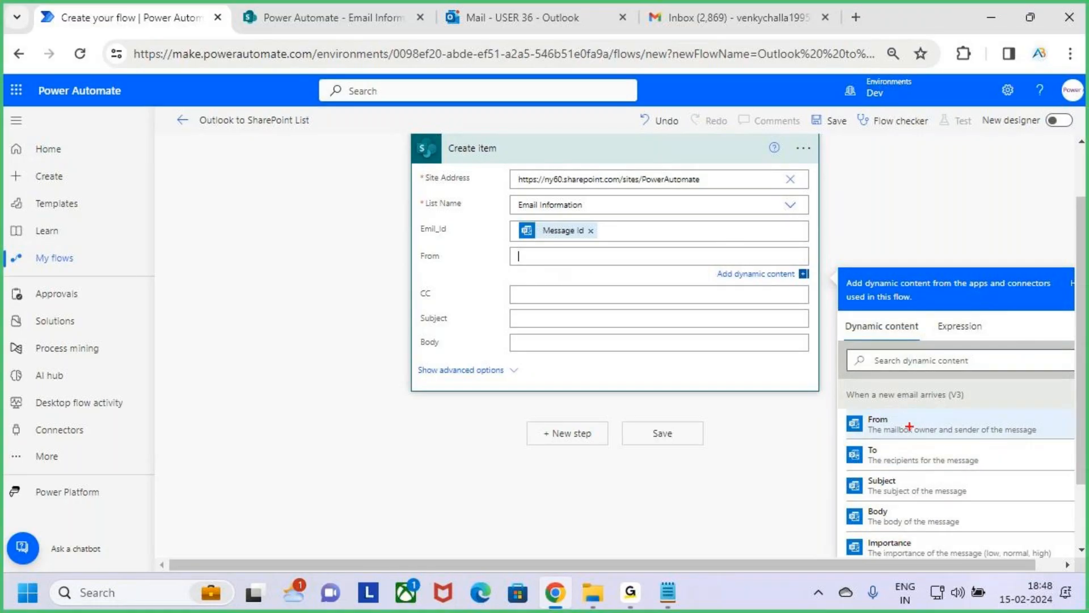
left_click_drag(974, 437, 1054, 439)
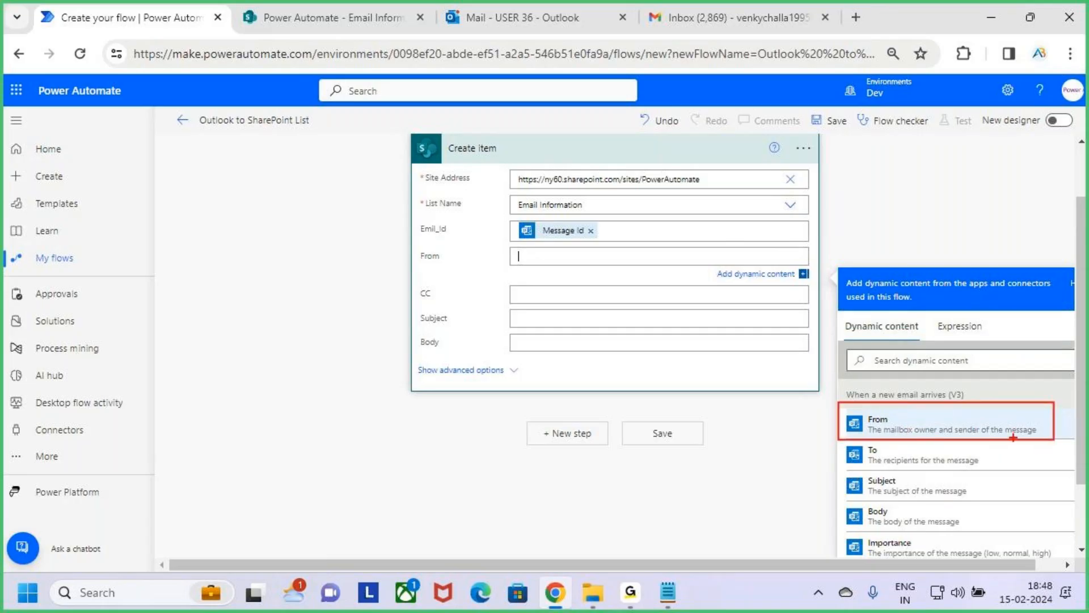
left_click_drag(901, 426, 963, 372)
left_click(908, 425)
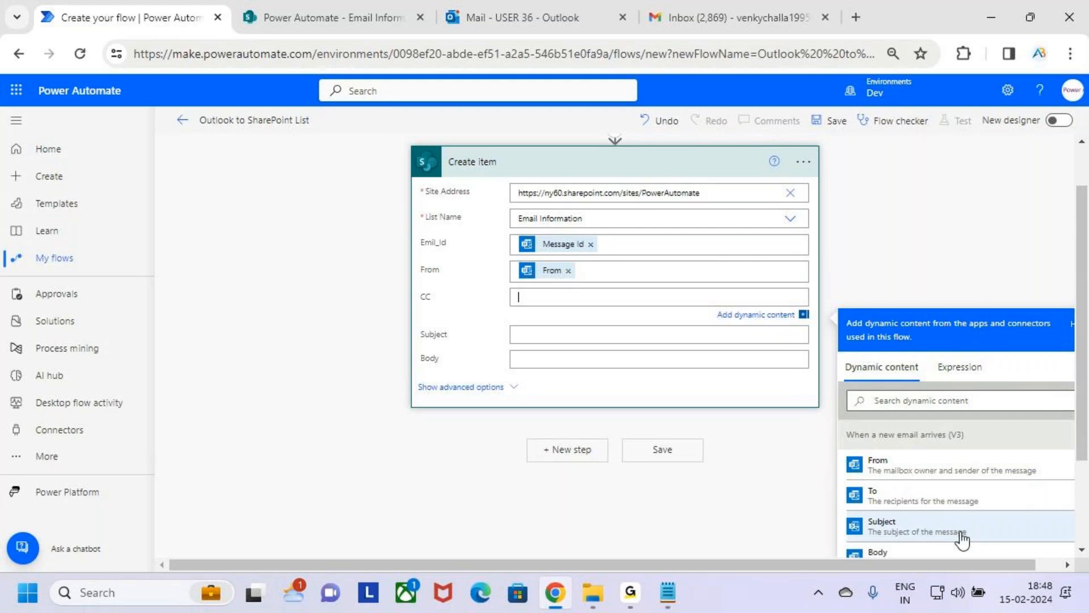
Step: Fill the Create item action's CC field with the CC dynamic content from the email trigger
scroll(959, 505, "down", 2)
scroll(962, 514, "down", 2)
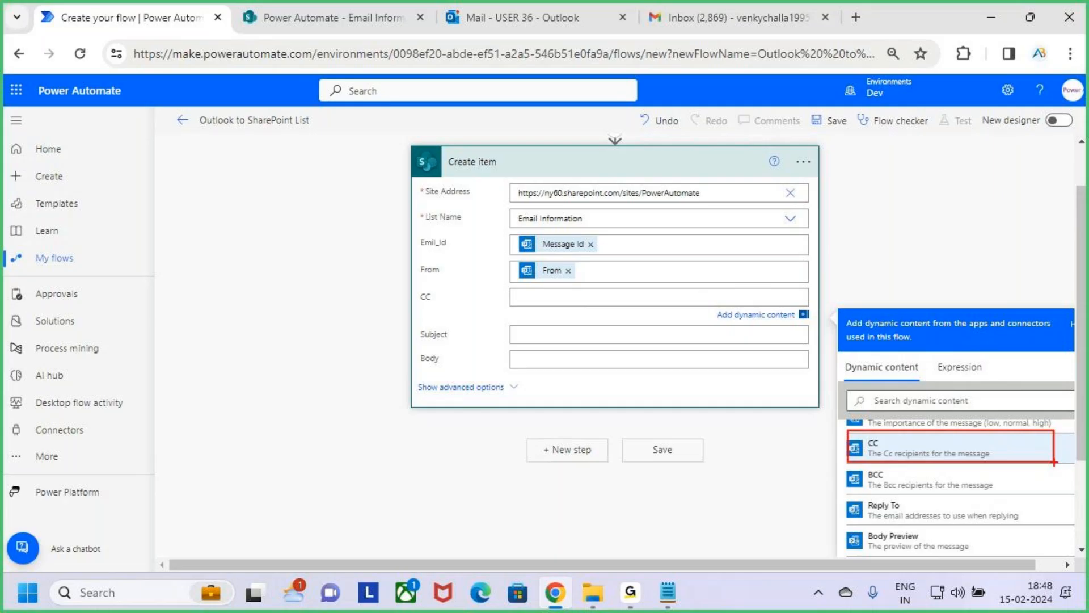
left_click(1016, 452)
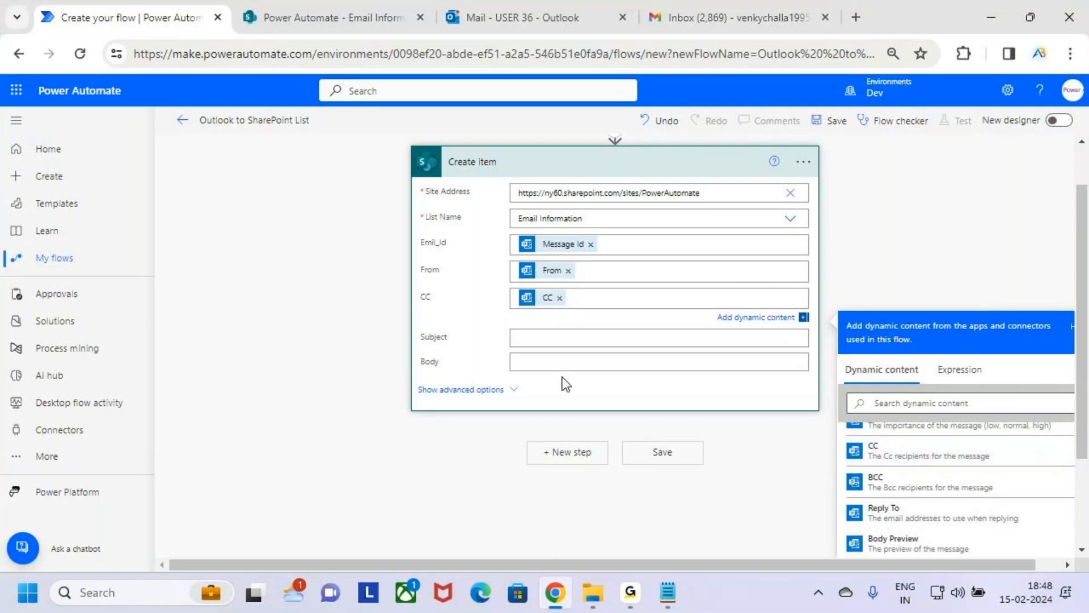
Step: Fill the Create item action's Subject field with the Subject dynamic content from the email trigger
left_click(555, 337)
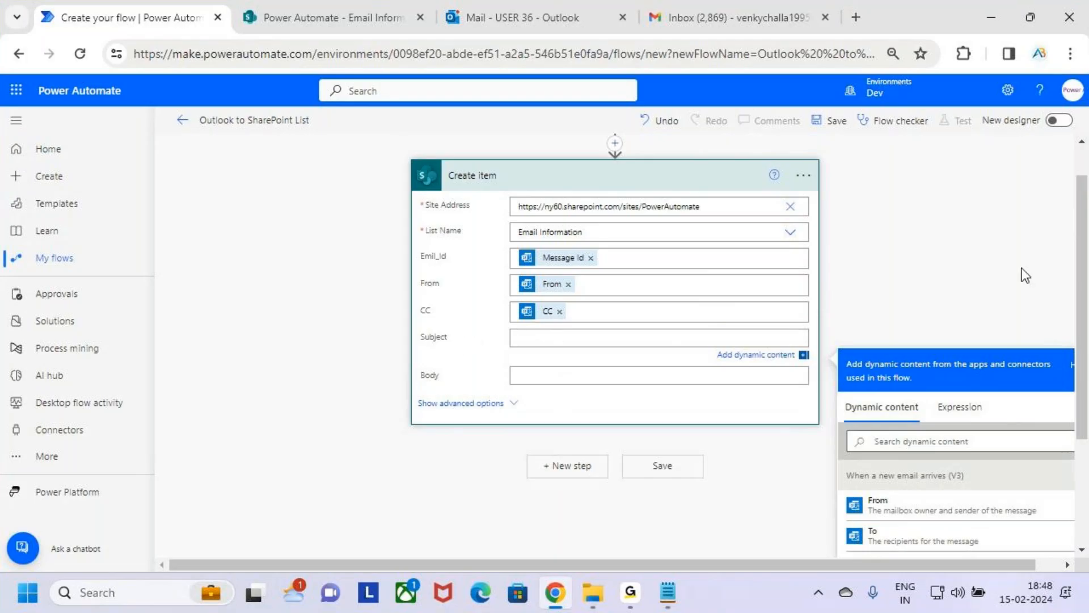
scroll(1022, 270, "down", 2)
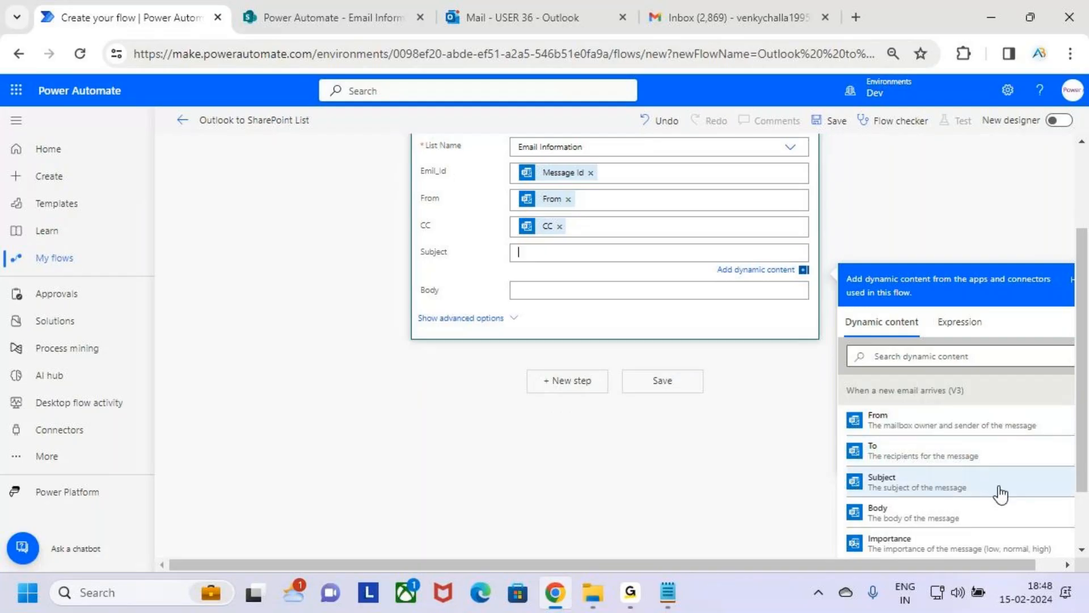
mouse_move(844, 466)
left_mouse_down()
mouse_move(973, 497)
mouse_move(1049, 499)
left_mouse_up()
left_click_drag(1011, 476, 1043, 449)
key("Escape")
left_click(964, 487)
Step: Select the Create item action's Body field, check the message body in the Outlook mailbox, and return to the flow
left_click(587, 286)
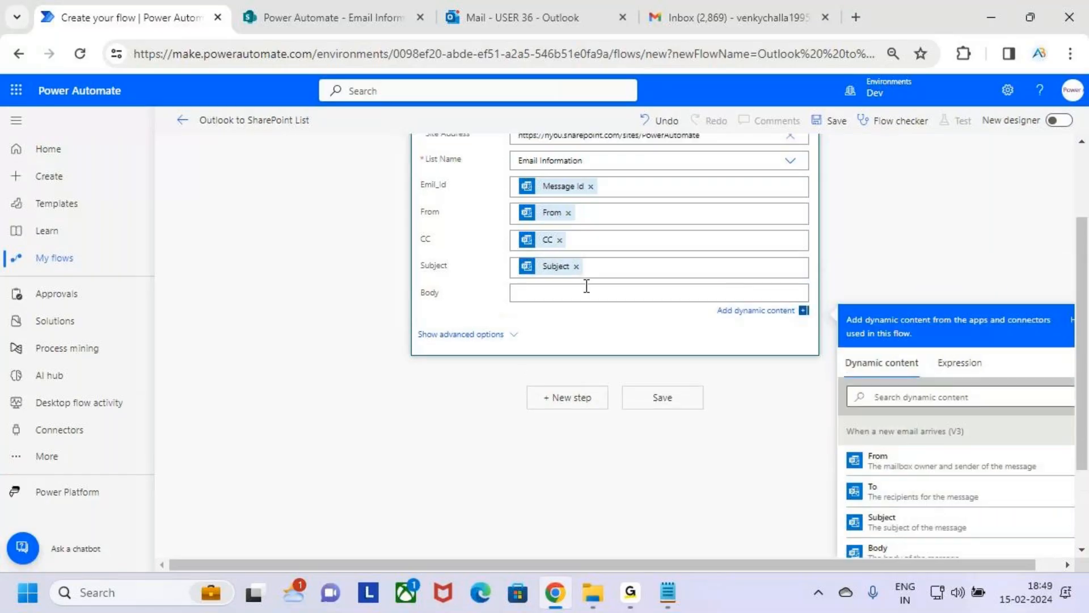
left_click(499, 14)
key("ctrl+2")
mouse_move(585, 289)
left_mouse_down()
mouse_move(680, 400)
mouse_move(861, 421)
left_mouse_up()
key("Escape")
left_click(97, 15)
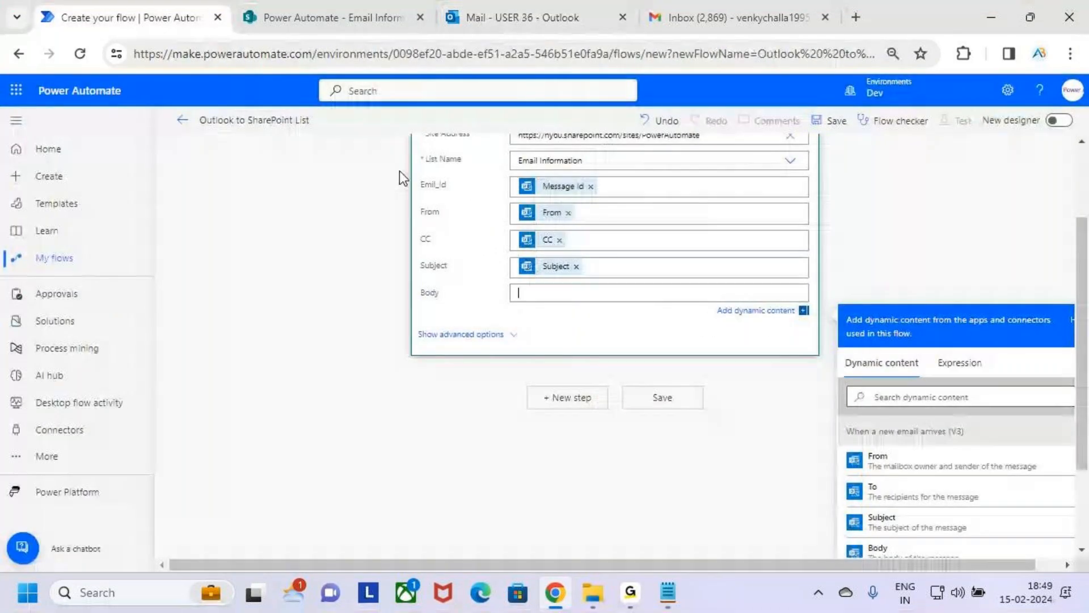
Step: Map the Create item action's Body field to the email trigger's Body dynamic content
key("ctrl+2")
left_click_drag(415, 307, 469, 306)
key("Escape")
scroll(940, 471, "down", 2)
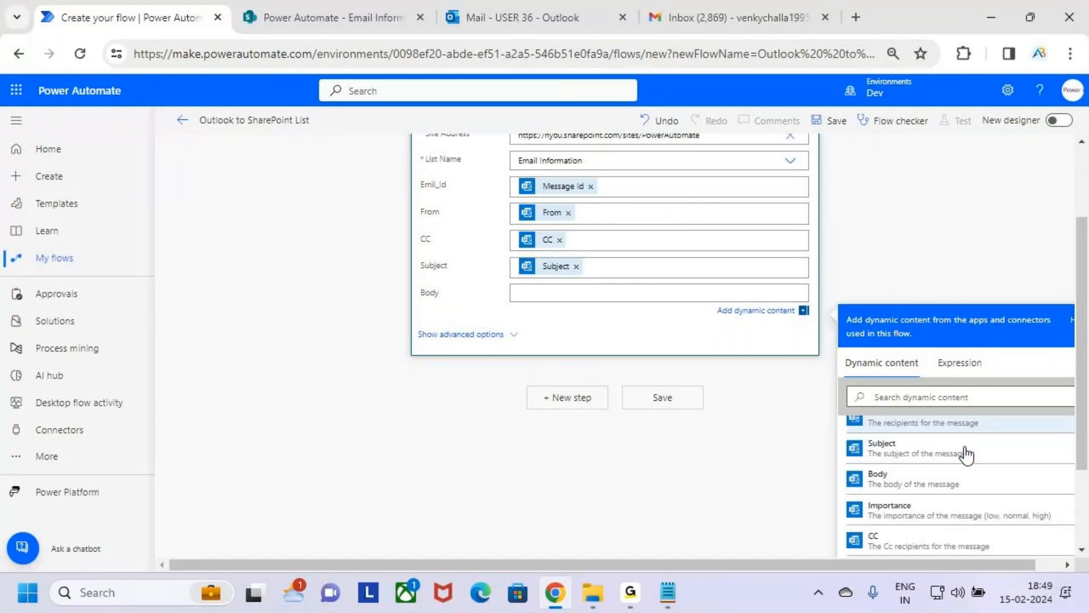
scroll(949, 455, "up", 2)
scroll(981, 462, "down", 2)
key("ctrl+2")
mouse_move(838, 440)
left_mouse_down()
mouse_move(1016, 483)
mouse_move(1085, 486)
mouse_move(1027, 477)
left_mouse_up()
key("Escape")
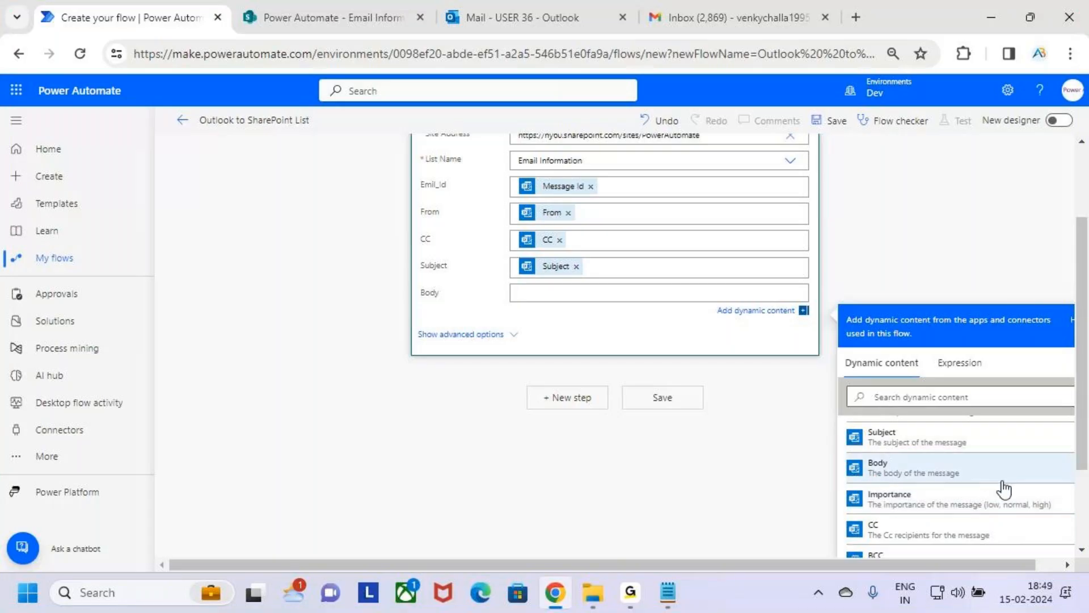
left_click(1003, 482)
scroll(642, 403, "up", 1)
scroll(643, 403, "up", 2)
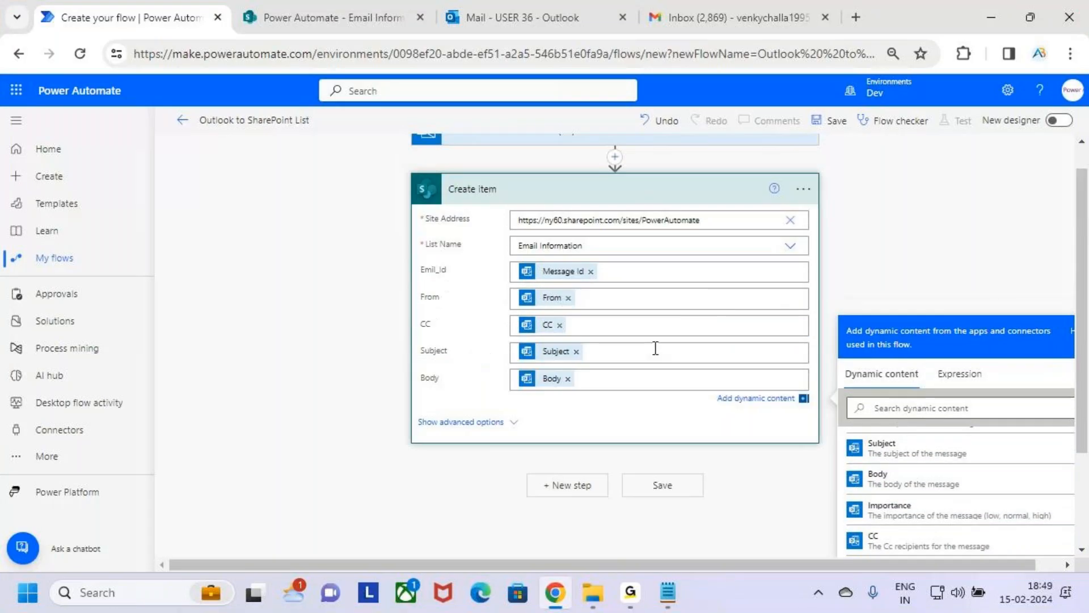
Step: Review the Create item action's list columns and the folder setting of the new email trigger
key("ctrl+2")
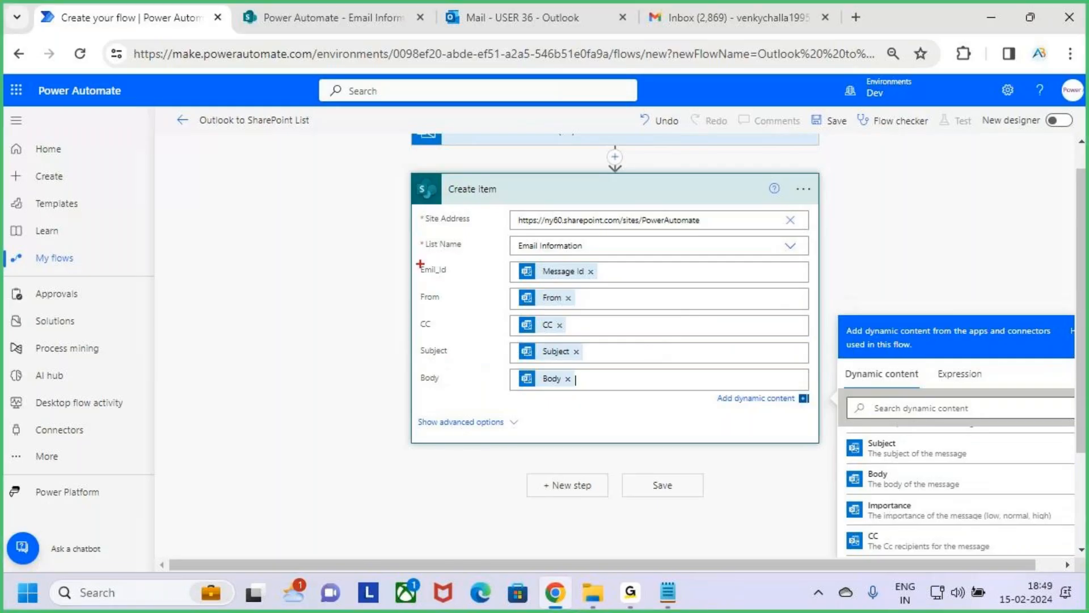
left_click_drag(413, 256, 459, 417)
left_click_drag(518, 247, 569, 248)
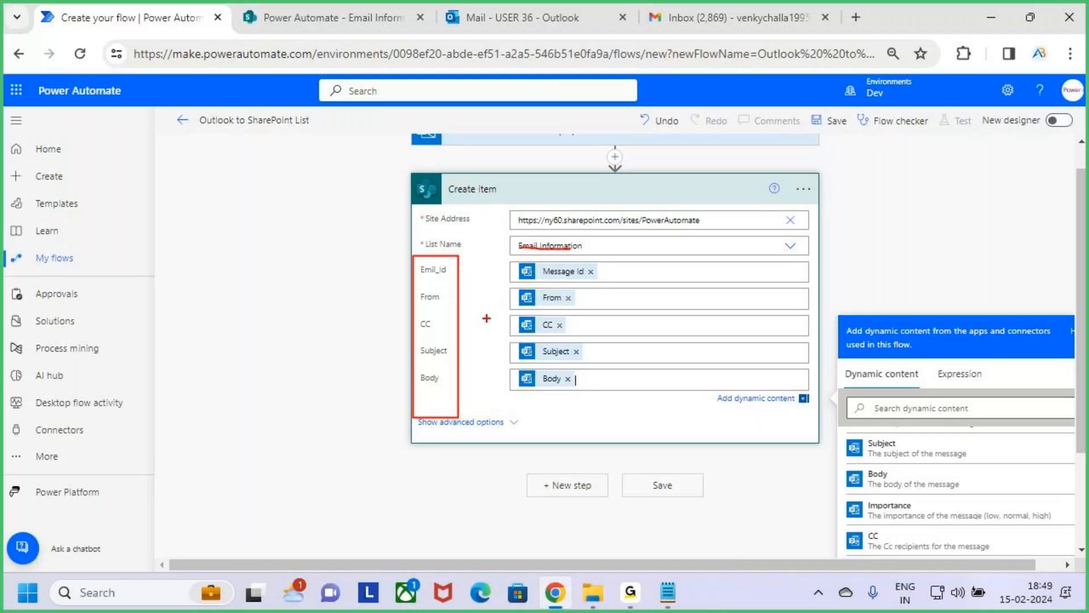
key("Escape")
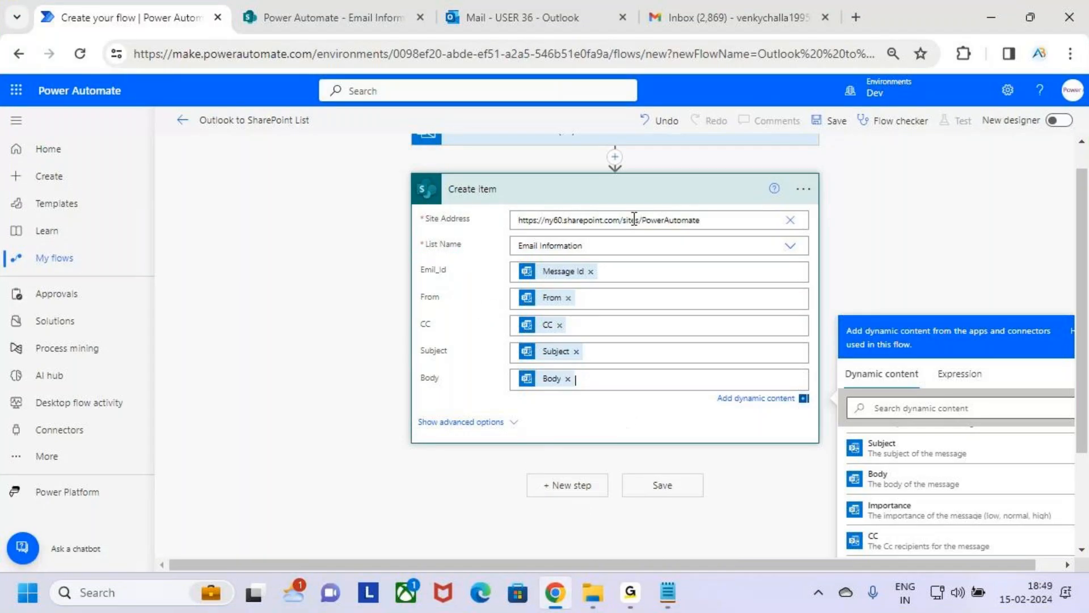
left_click(639, 193)
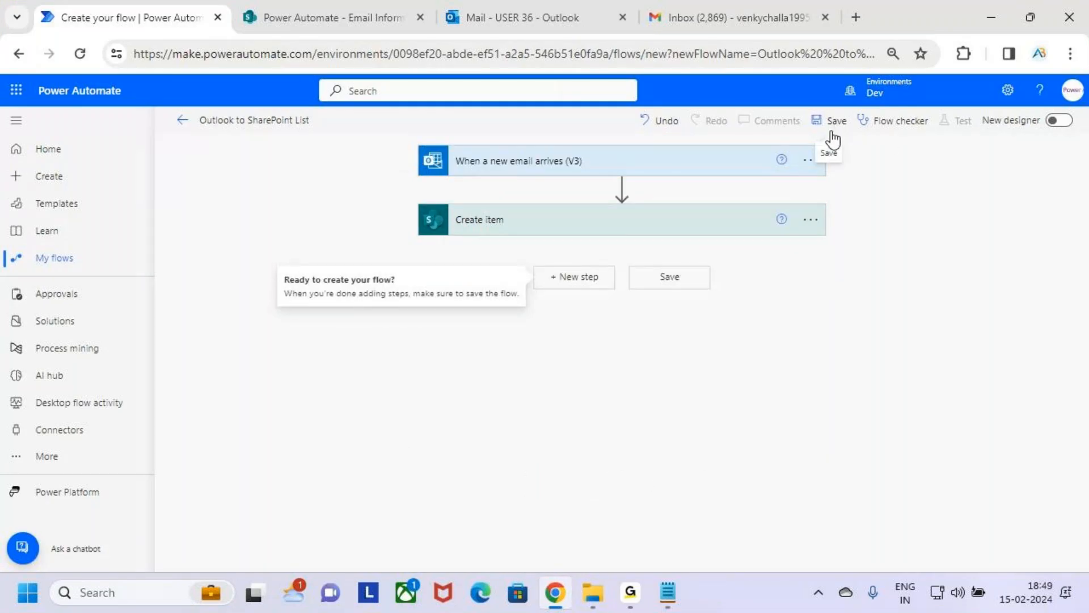
left_click(689, 166)
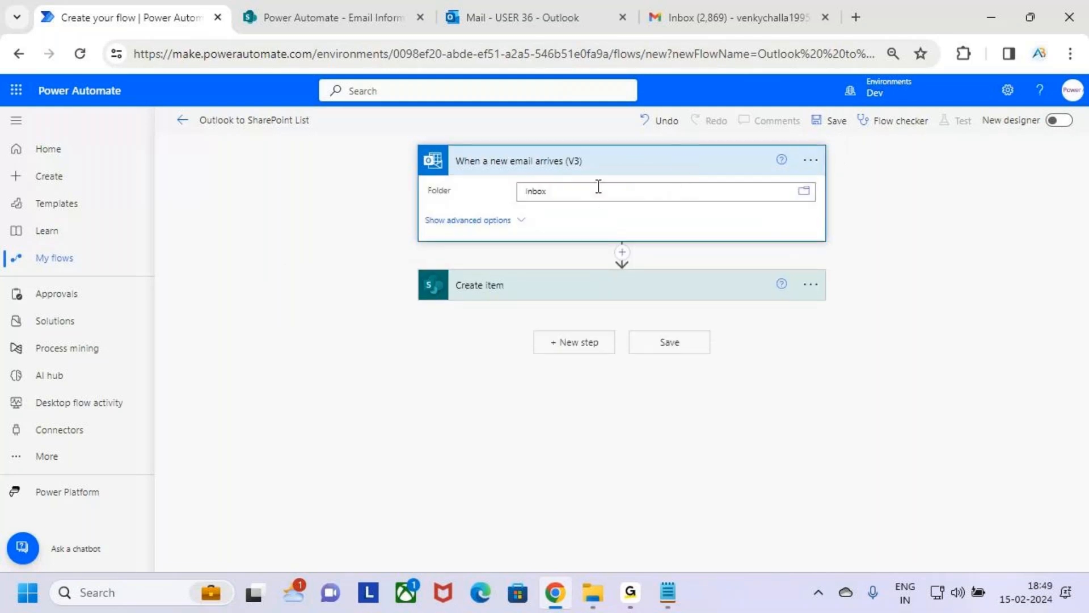
left_click(682, 164)
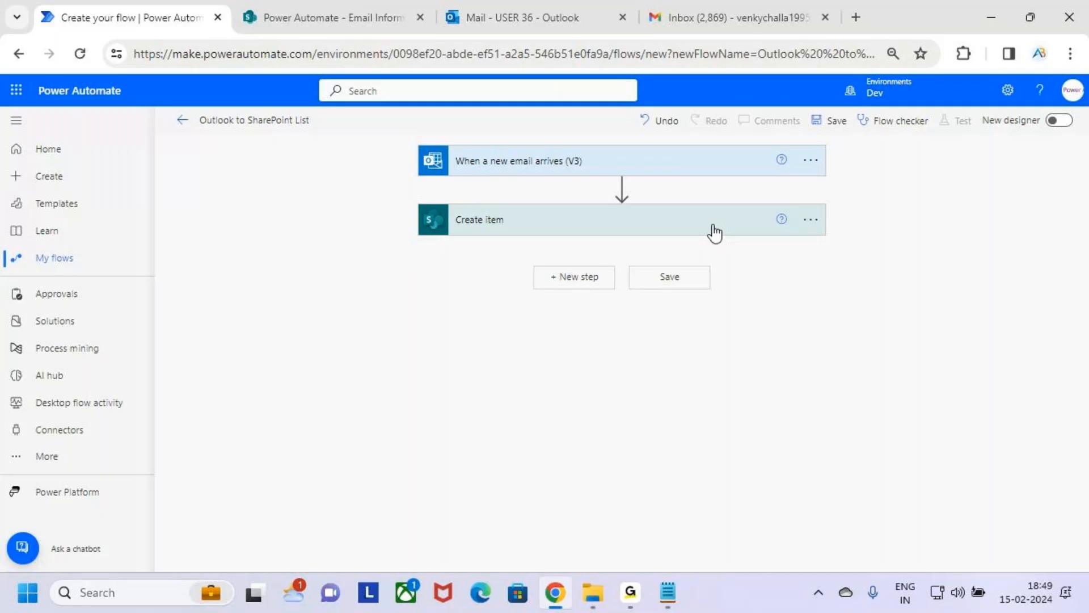
Step: Reopen the Create item action and examine its site address, list name and the dynamic content mapped to each column
left_click(713, 232)
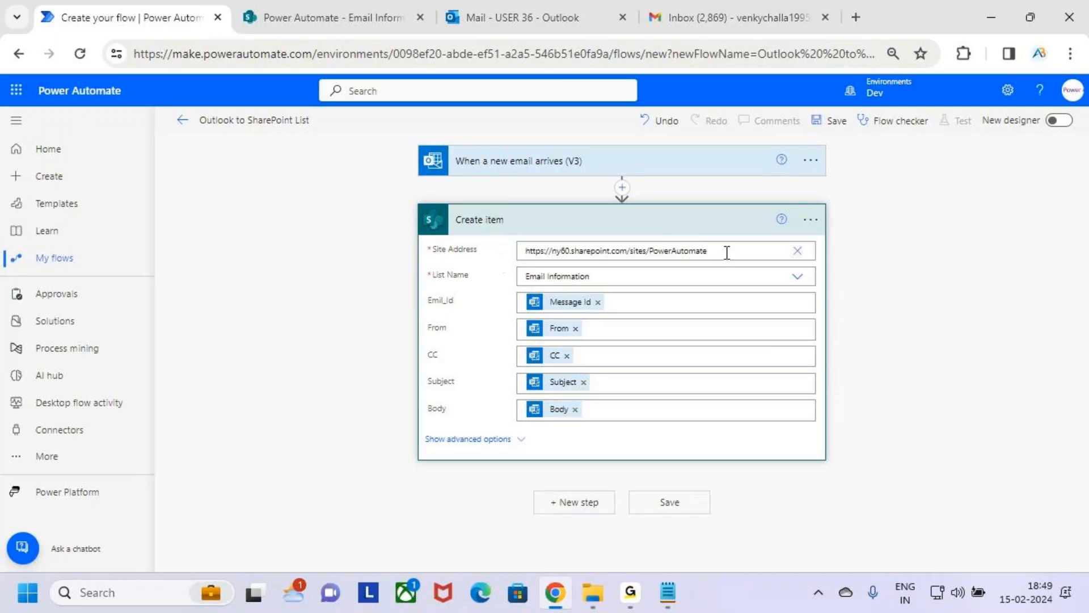
left_click_drag(725, 249, 651, 252)
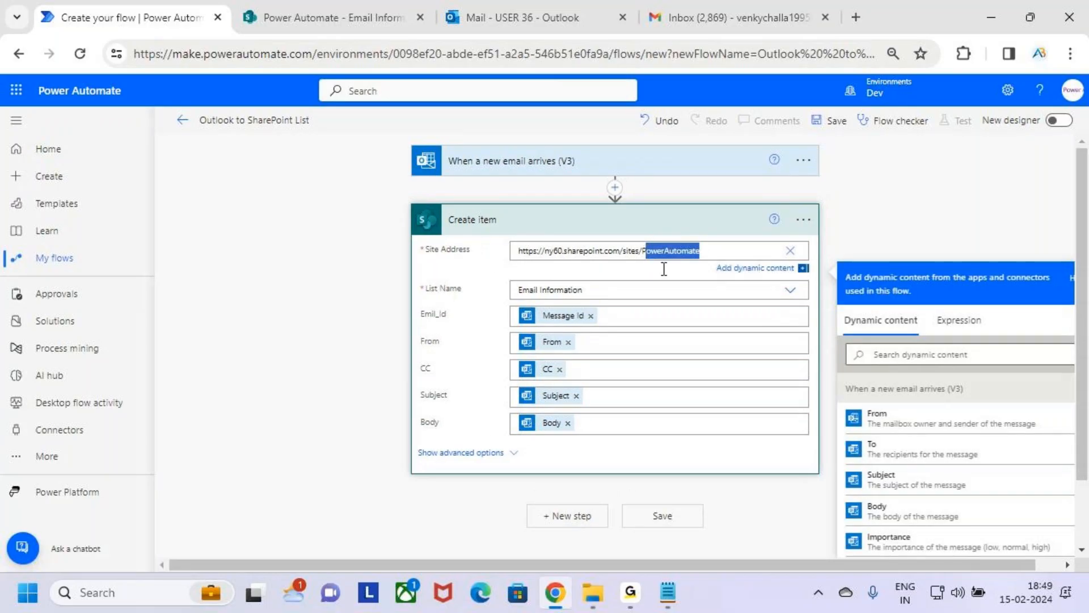
left_click(650, 281)
key("ctrl+2")
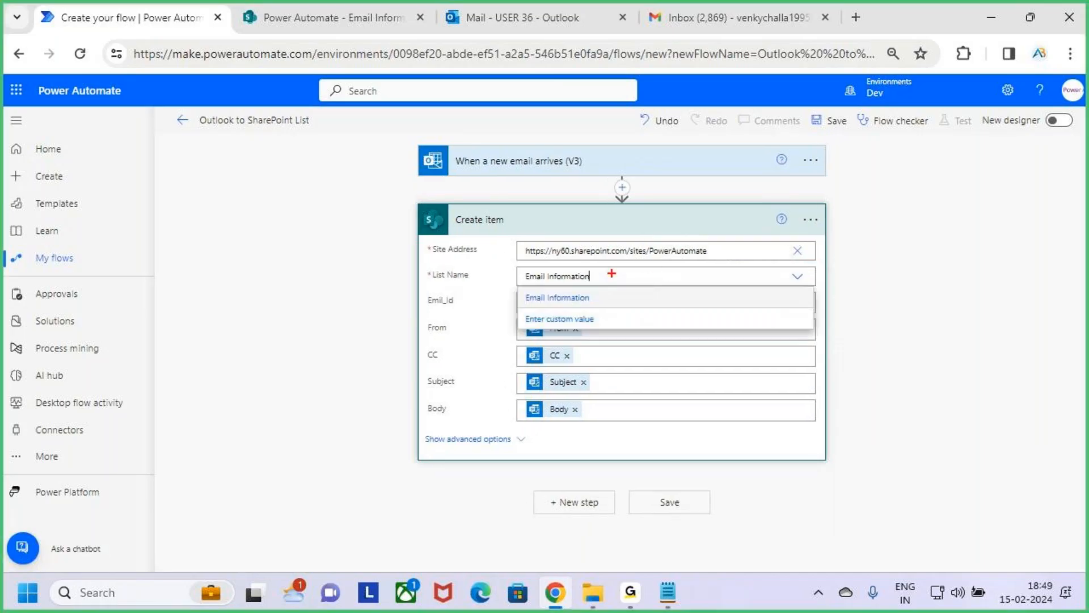
left_click_drag(608, 275, 674, 237)
key("Escape")
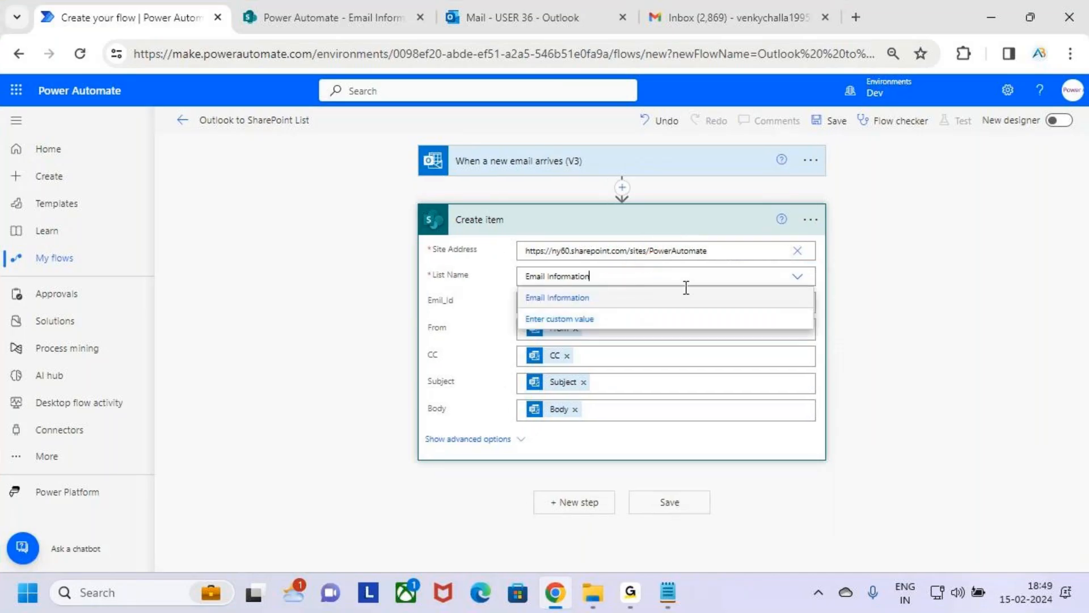
left_click(619, 292)
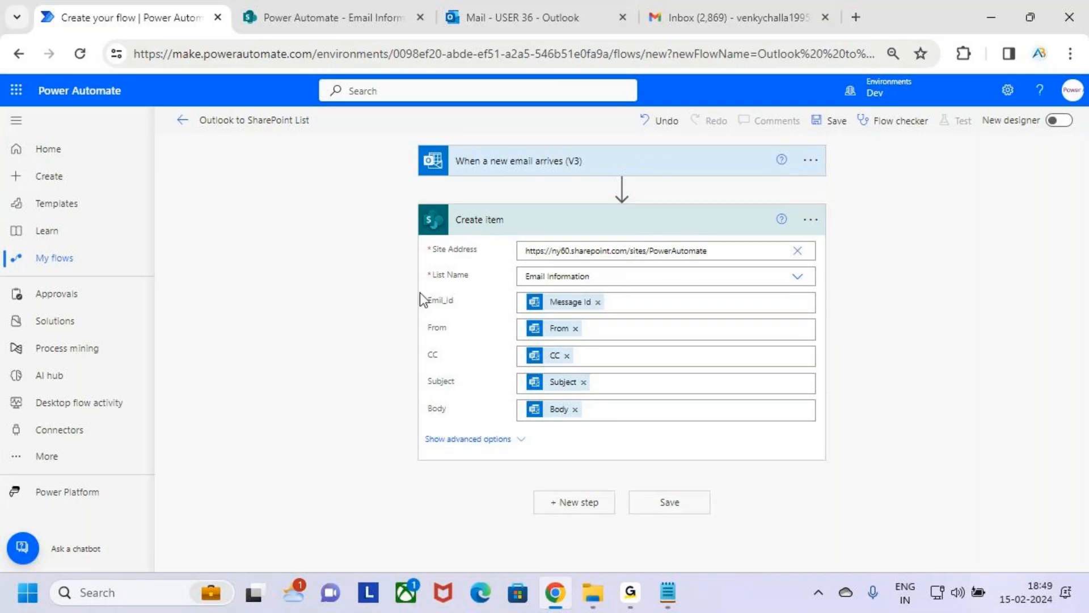
key("ctrl+2")
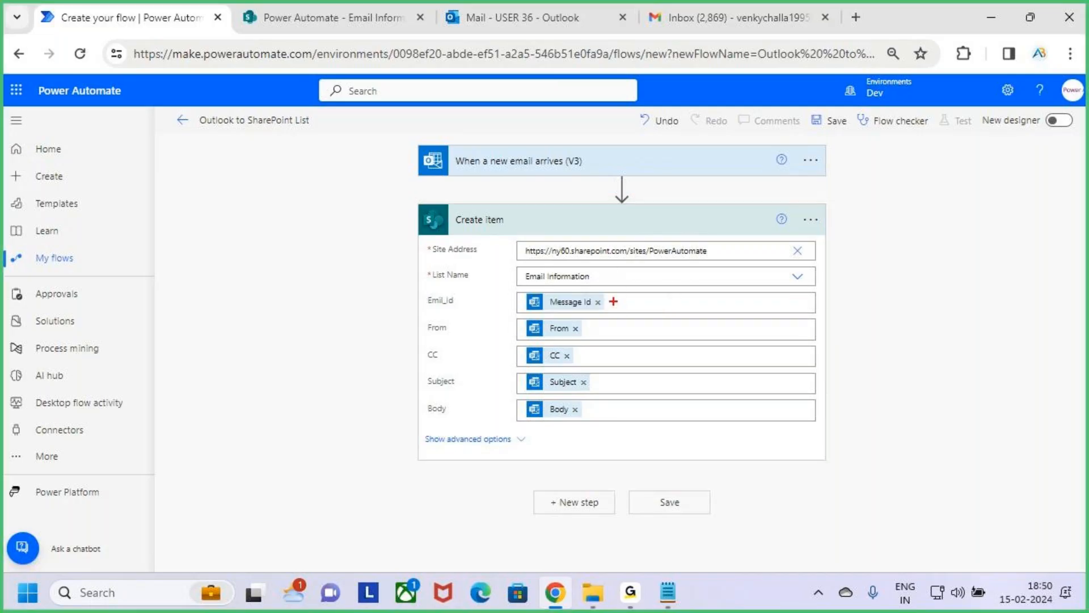
left_click_drag(613, 301, 645, 292)
left_click_drag(601, 327, 625, 319)
left_click_drag(593, 356, 617, 346)
left_click_drag(603, 386, 630, 372)
left_click_drag(602, 409, 622, 396)
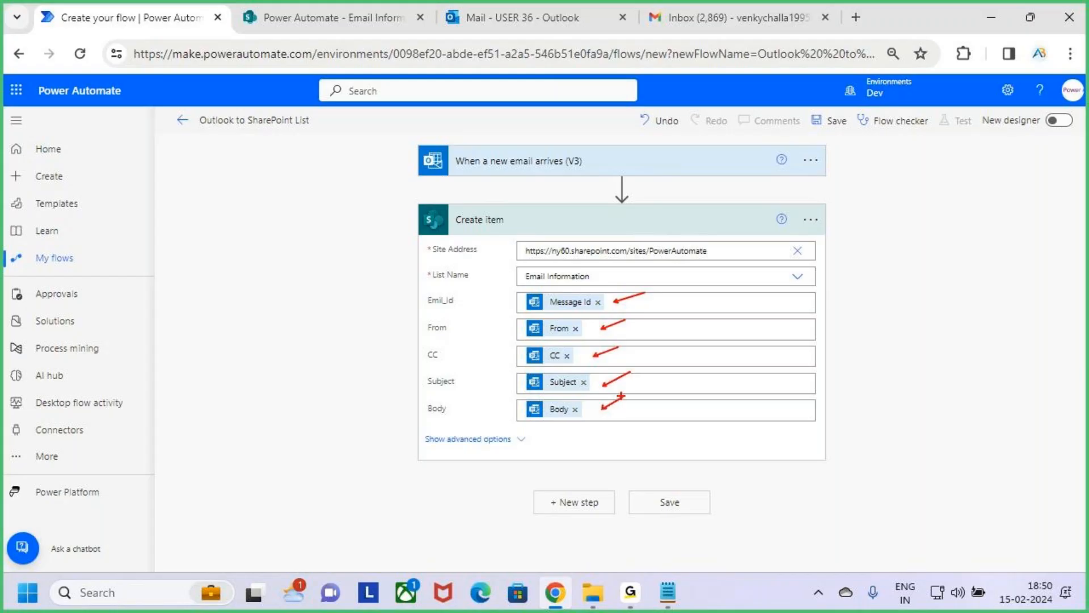
key("Escape")
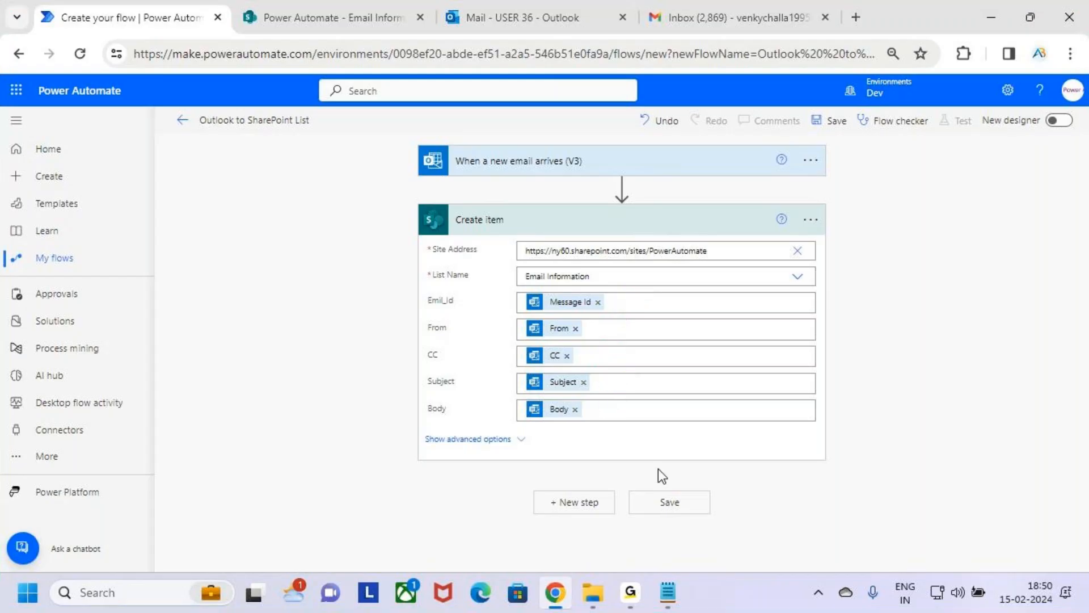
Step: Collapse the Create item action and save the Outlook to SharePoint List flow
left_click(686, 227)
key("ctrl+2")
left_click_drag(796, 105, 874, 137)
key("Escape")
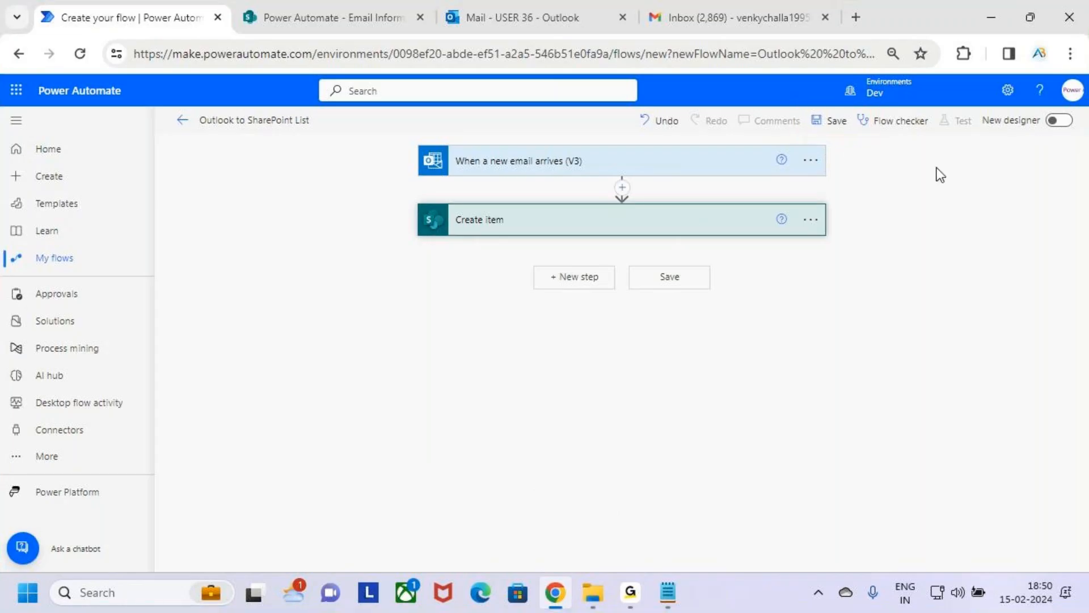
left_click(823, 123)
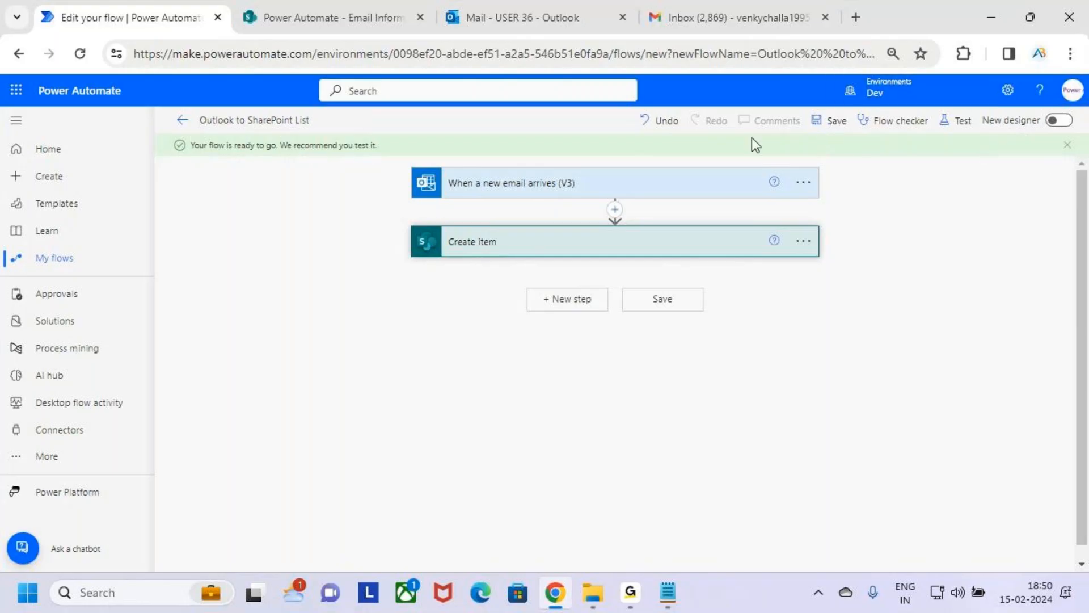
left_click_drag(260, 149, 396, 157)
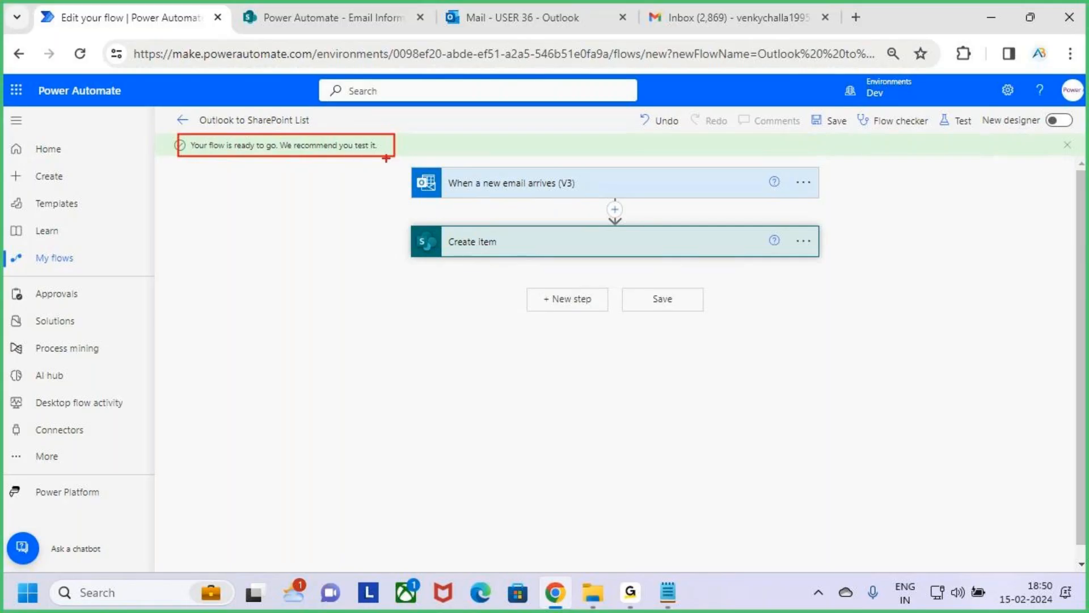
Step: Start a manual test of the Outlook to SharePoint List flow
left_click_drag(269, 111, 265, 136)
key("Escape")
key("ctrl+2")
left_click_drag(926, 105, 994, 145)
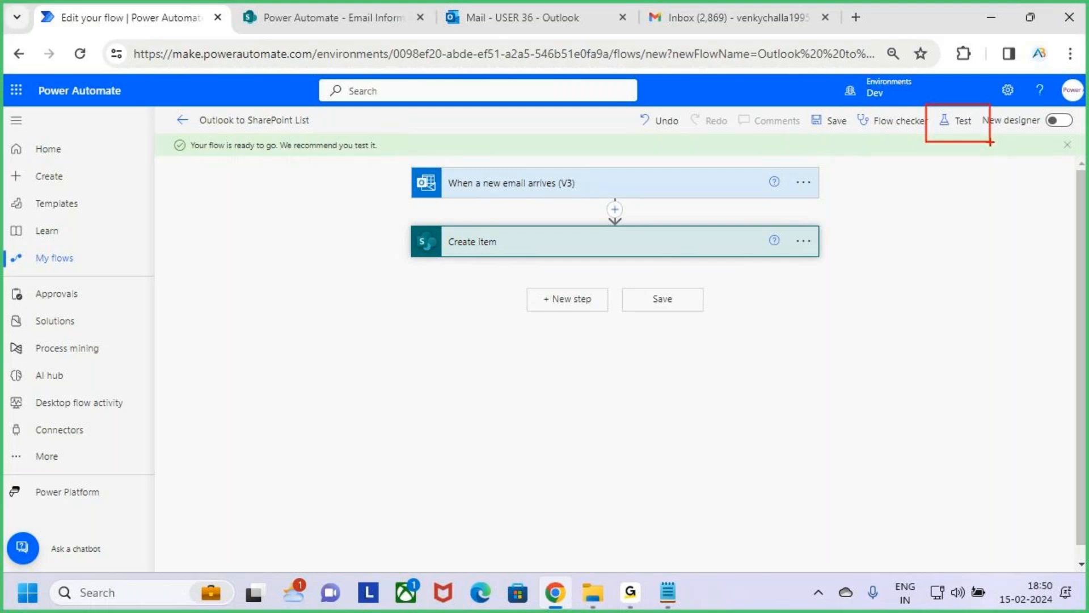
key("Escape")
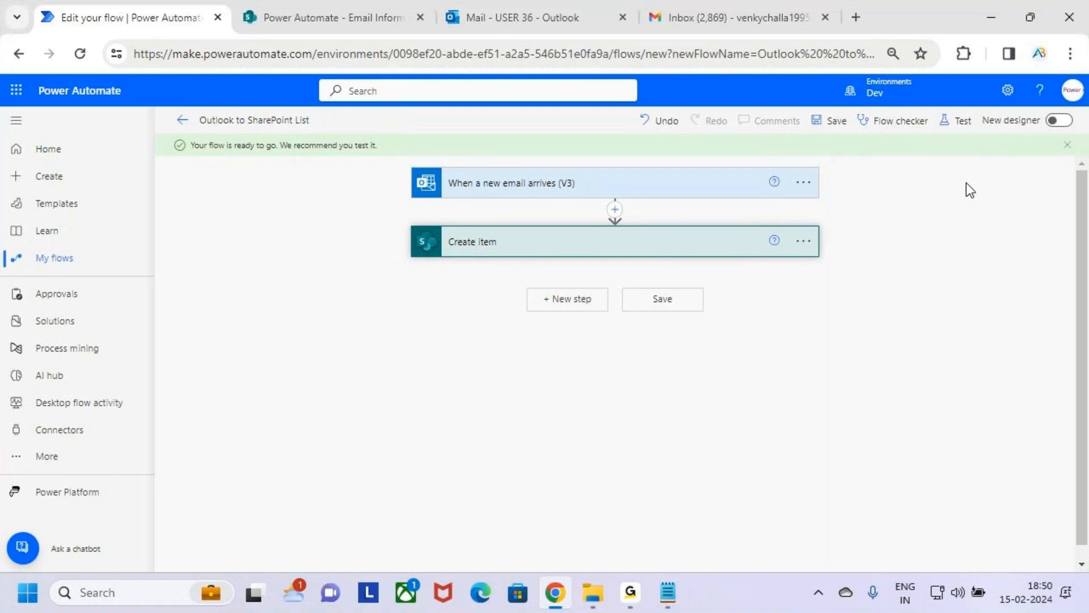
left_click(958, 126)
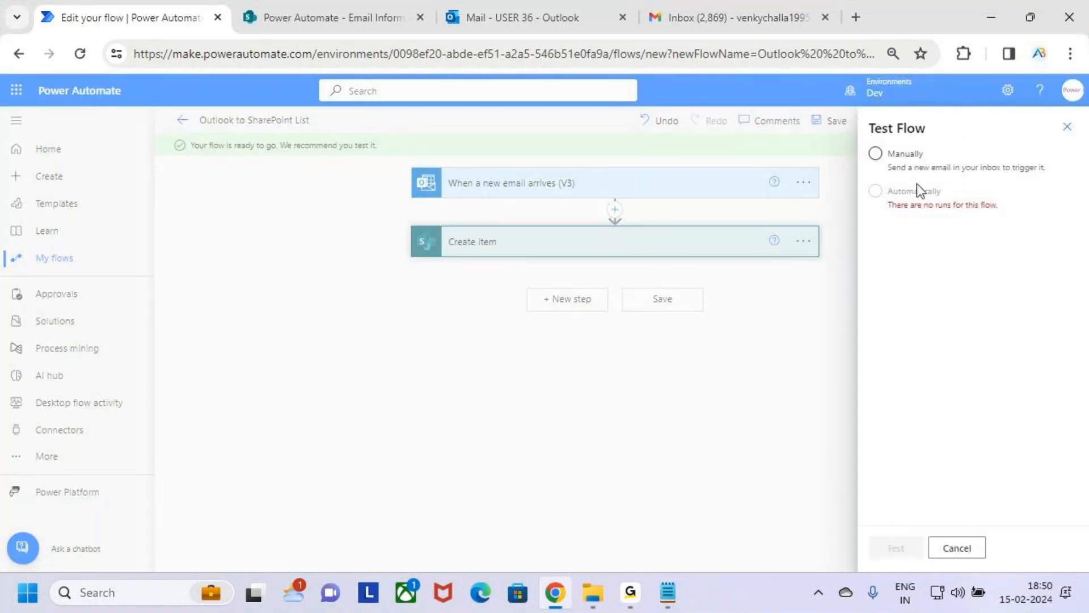
left_click(886, 159)
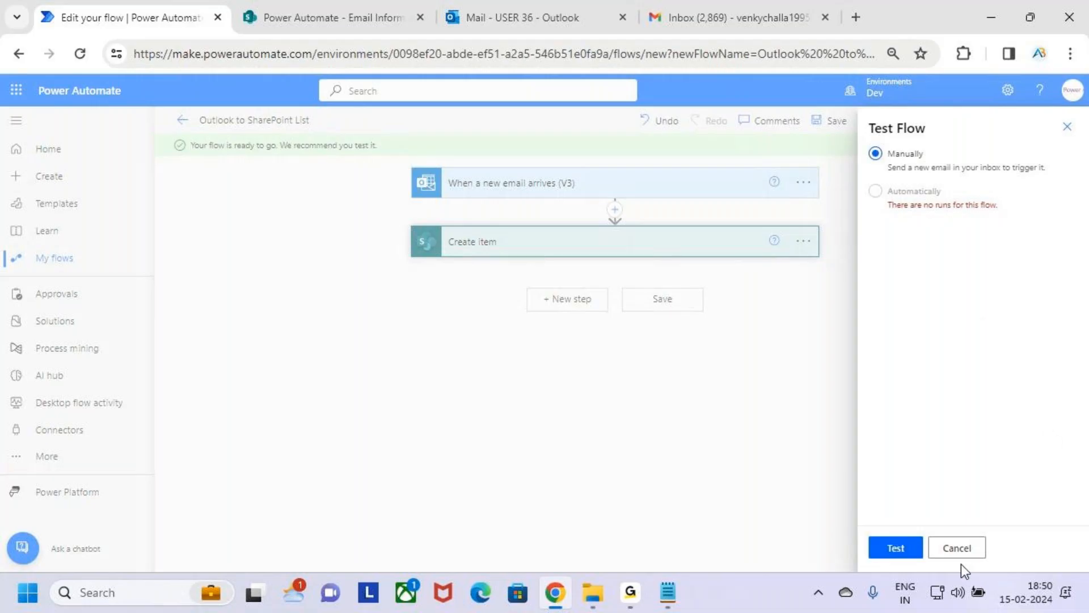
left_click(885, 549)
left_click_drag(866, 535, 923, 558)
left_click_drag(898, 549, 928, 512)
key("Escape")
left_click(923, 549)
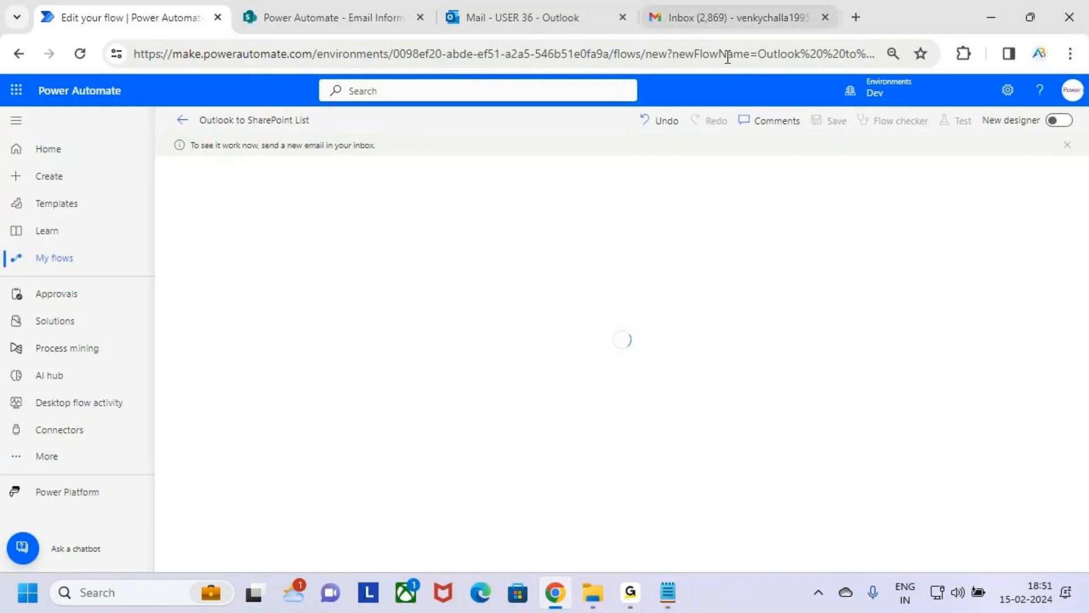
Step: Switch to Gmail and compose a new enlarged message addressed to the USER 36 Outlook mailbox
left_click(736, 1)
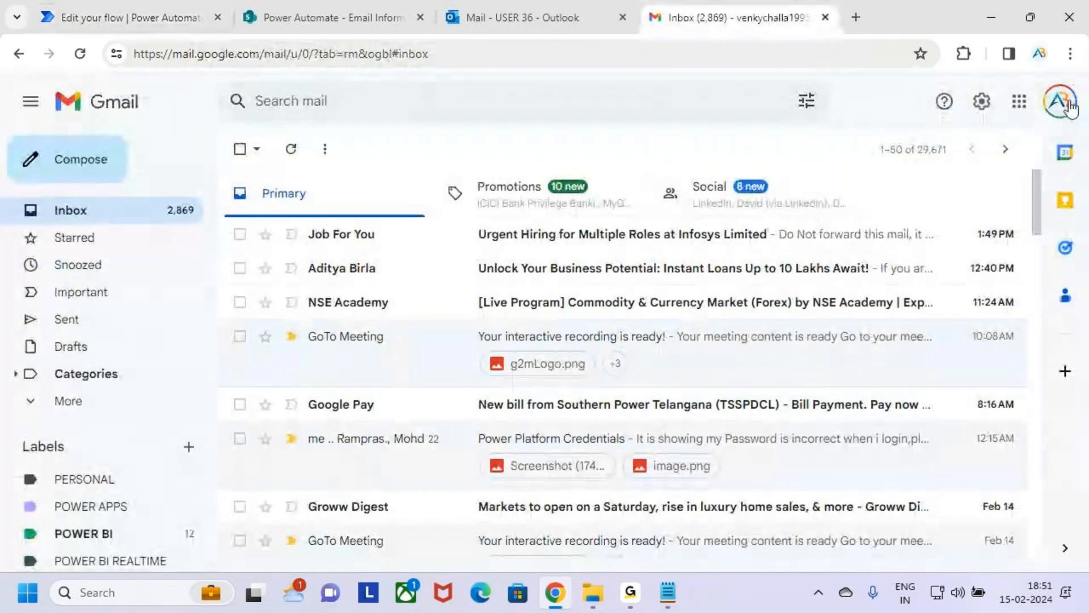
left_click(100, 170)
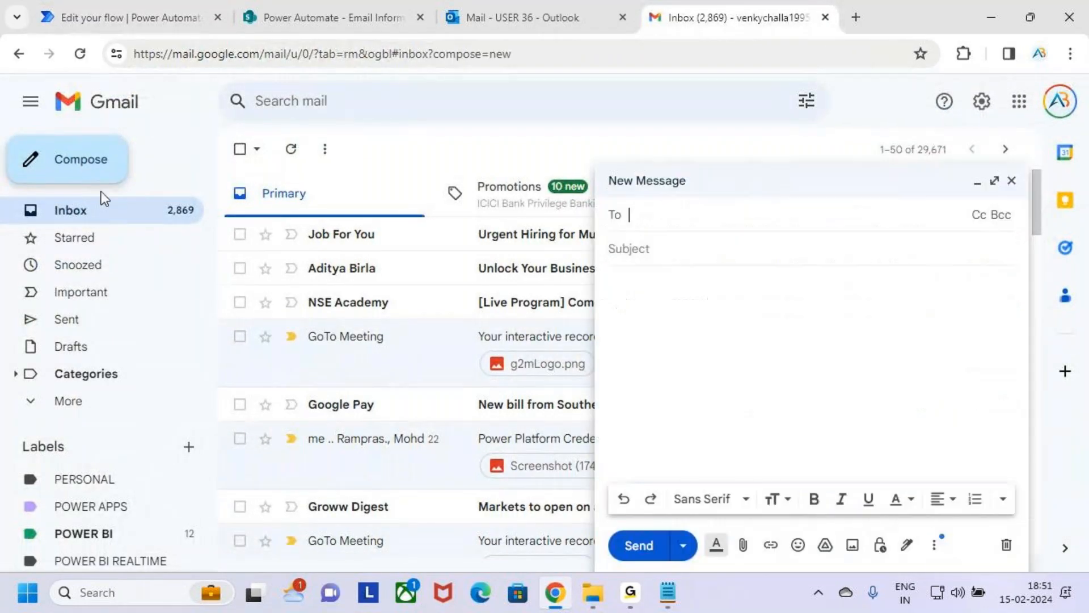
left_click(994, 181)
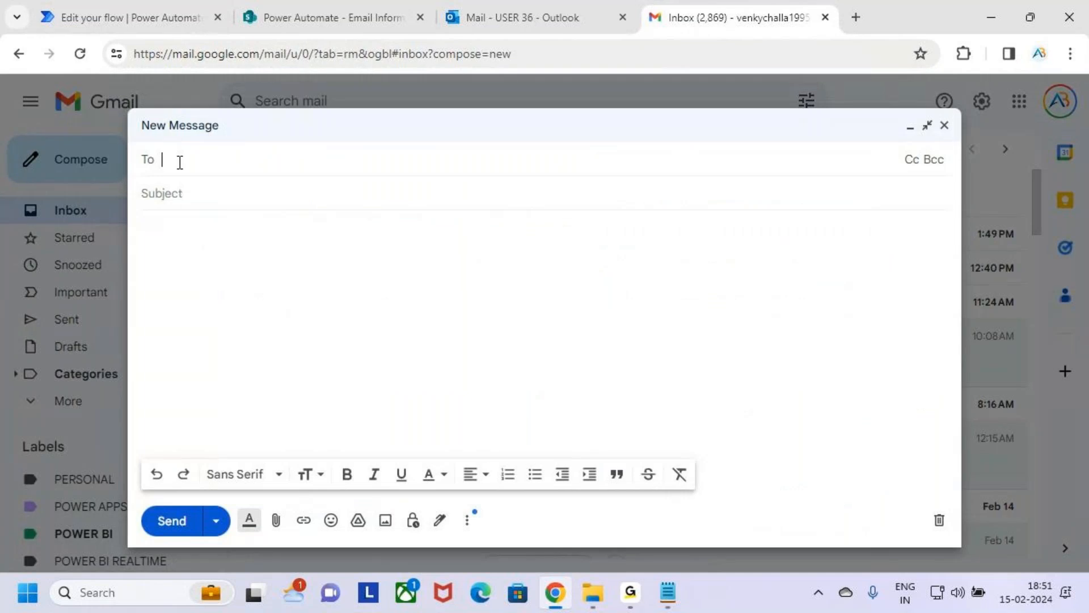
type("user")
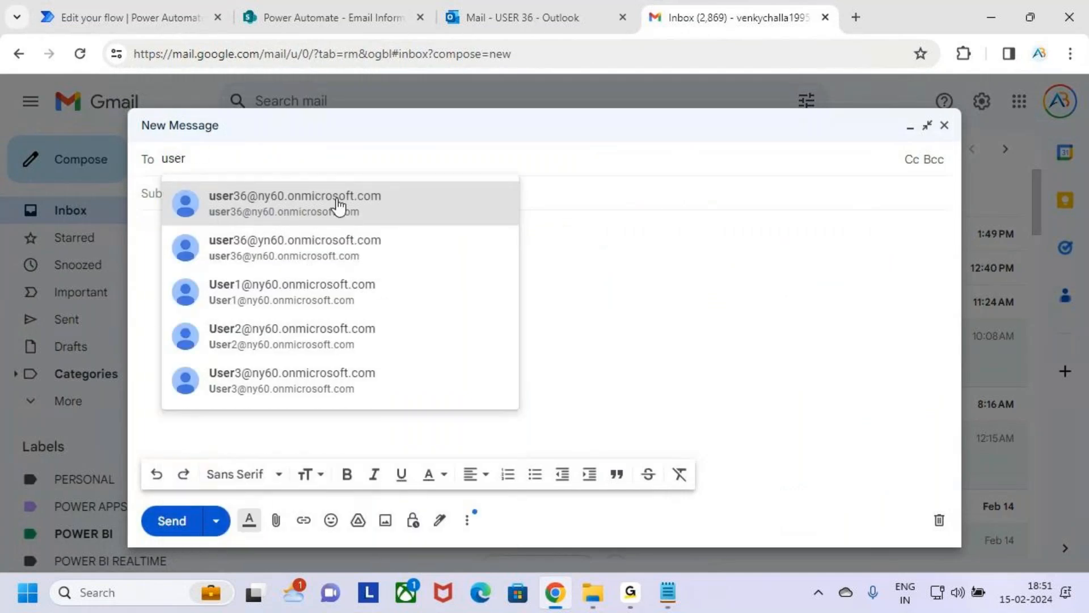
left_click(340, 209)
left_click(242, 223)
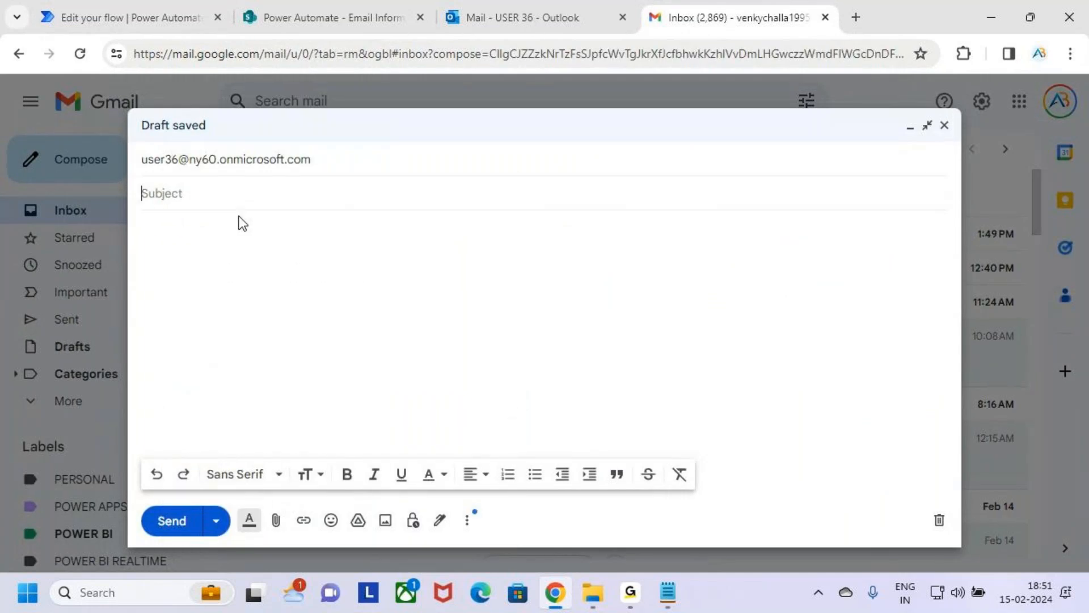
Step: Enter the email subject "Save Email Information in SharePoint", correcting the misspelled word
type("Save")
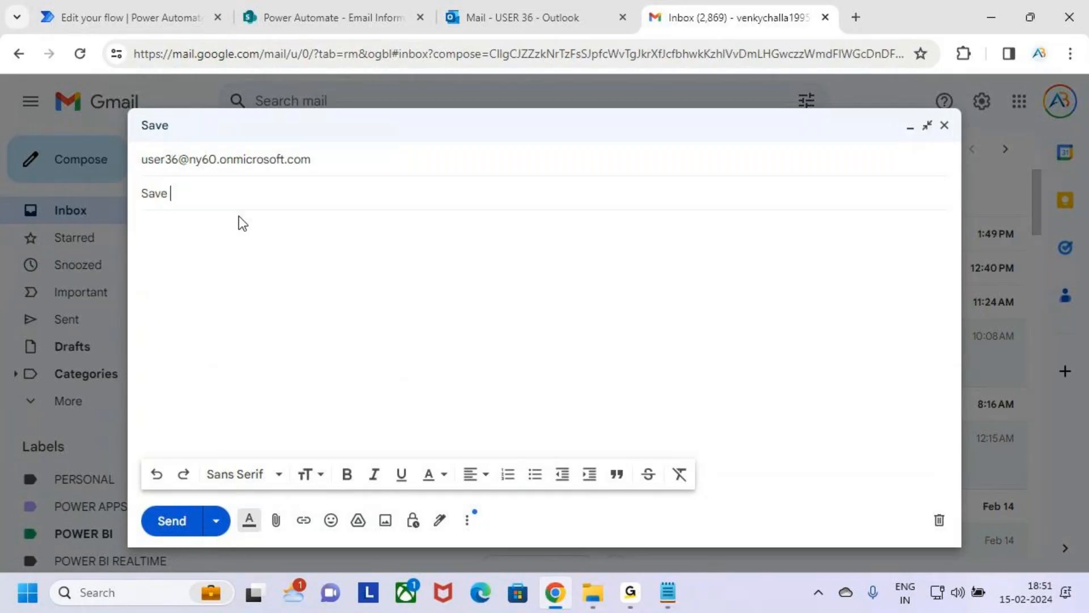
type("Email Infromation ")
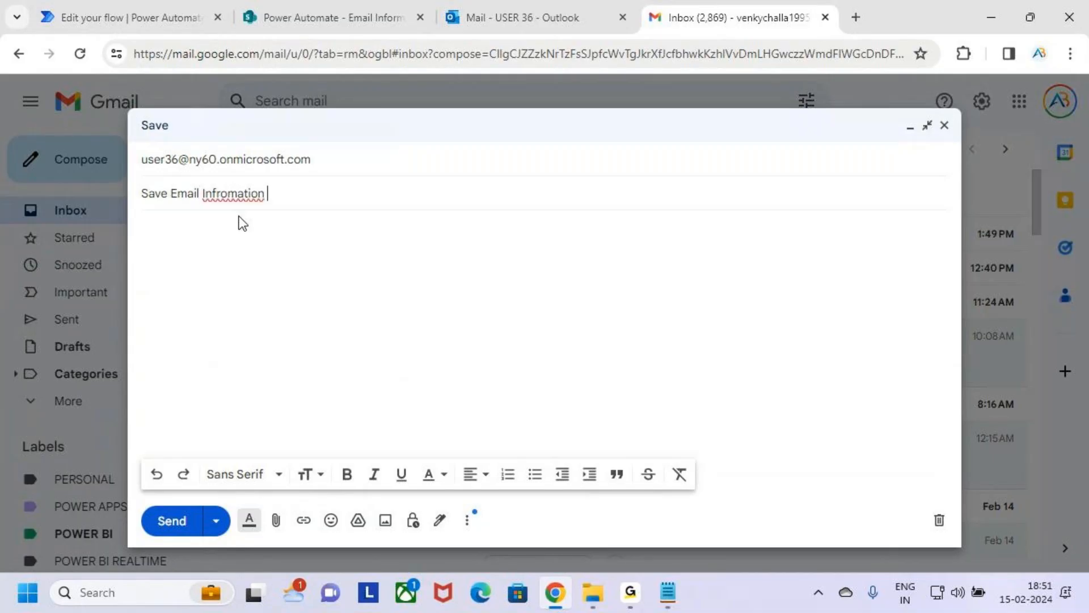
type("in")
left_click(237, 195)
right_click(215, 192)
left_click(265, 211)
key("BackSpace")
key("BackSpace")
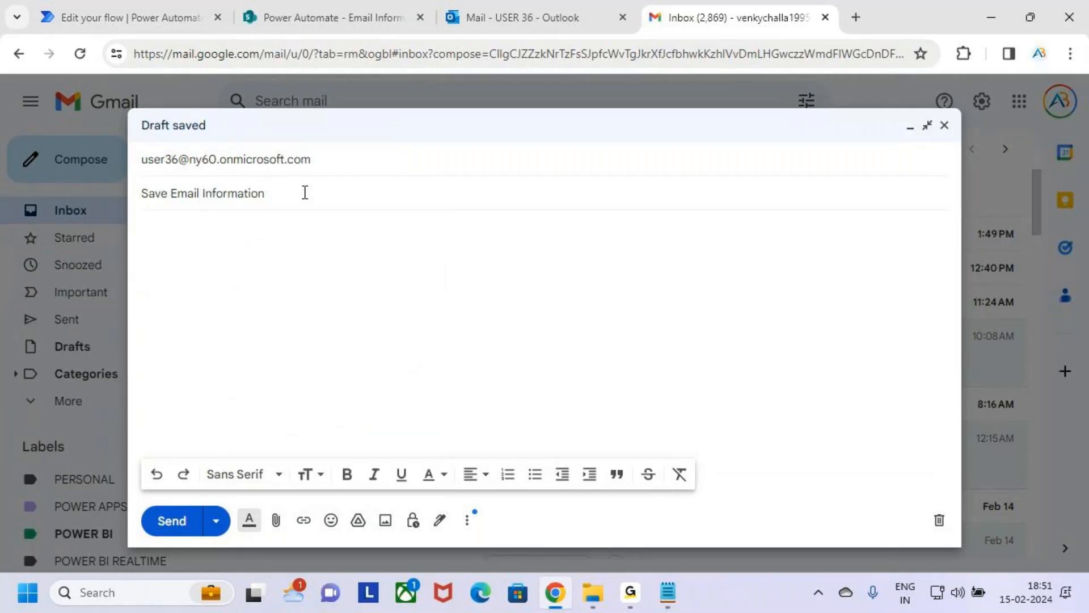
type("in Sh")
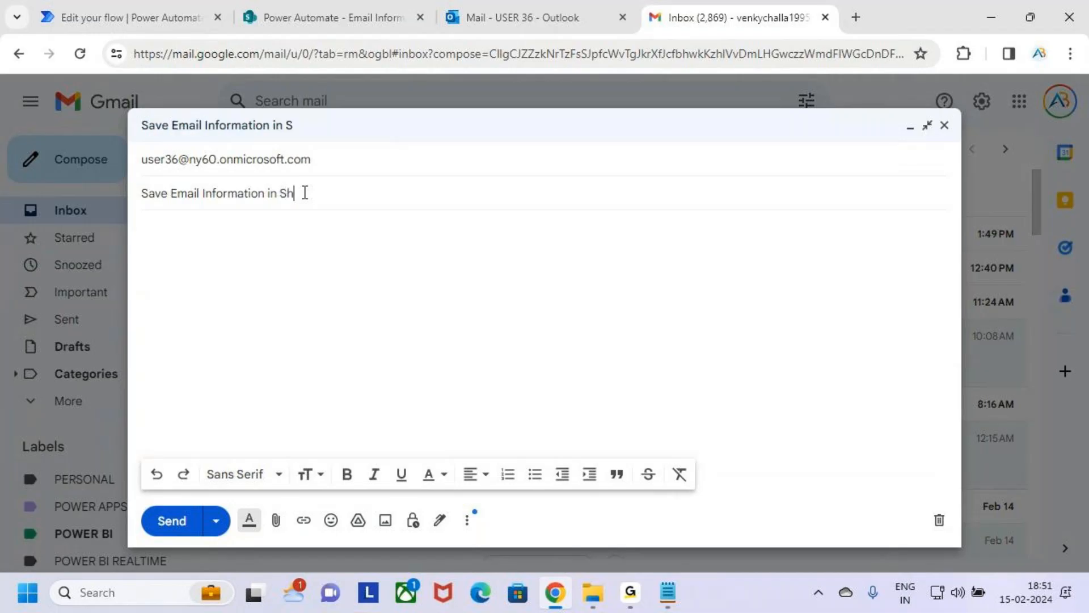
type("arePoint")
Step: Begin the message body with the greeting "Hii" and the recipient's first name, followed by a blank line
left_click(298, 233)
type("Hii")
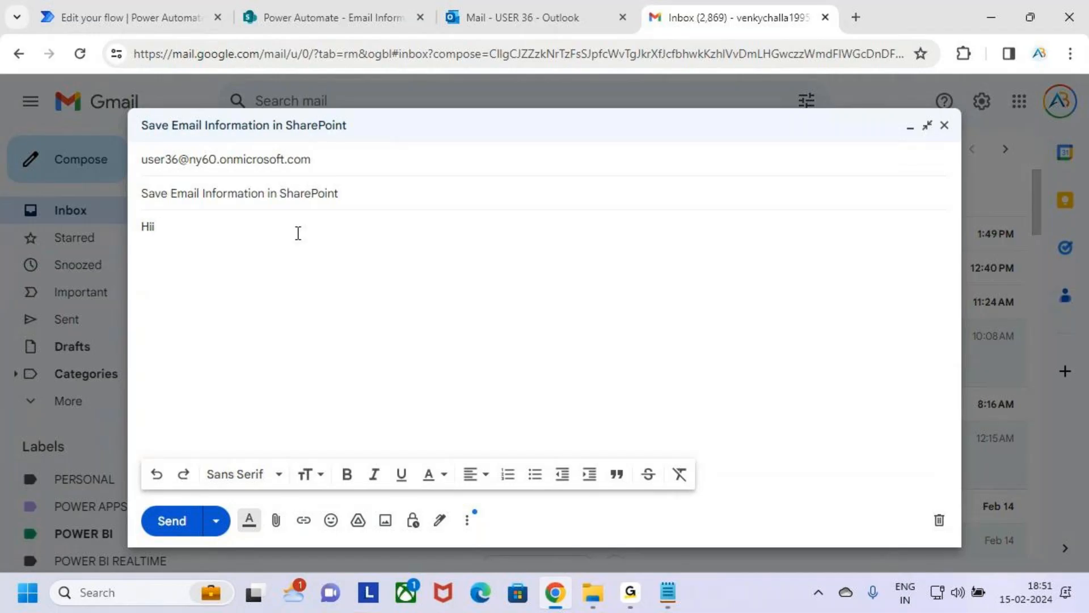
type(" Venkat")
key("BackSpace")
key("BackSpace")
key("BackSpace")
type("ky")
key("Return")
key("Return")
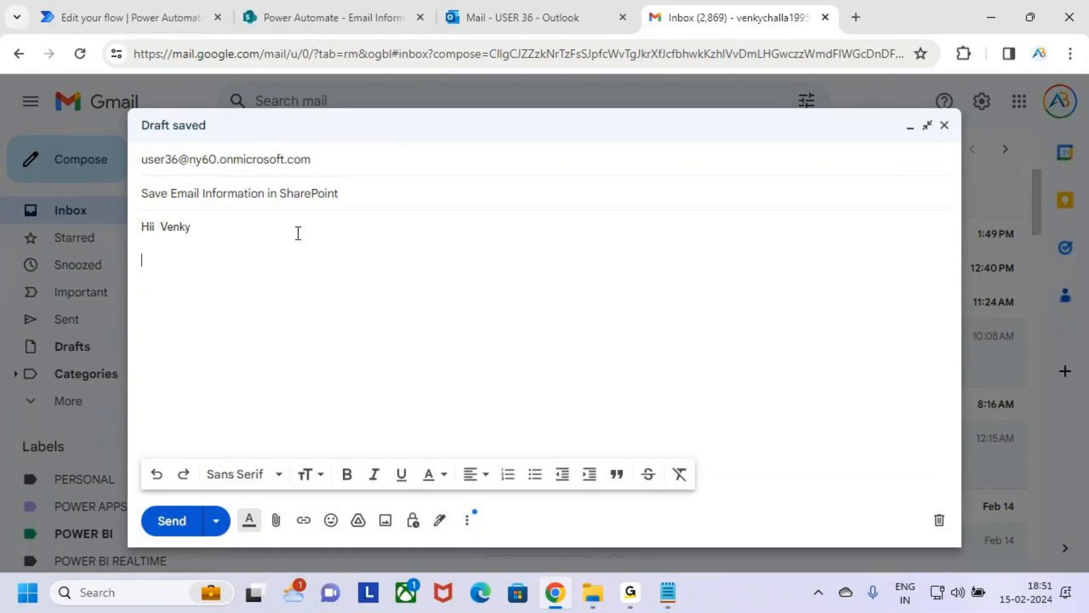
Step: Add the body line "Test the Power Automate Flow is Working or not" below the greeting
type("Test the Power")
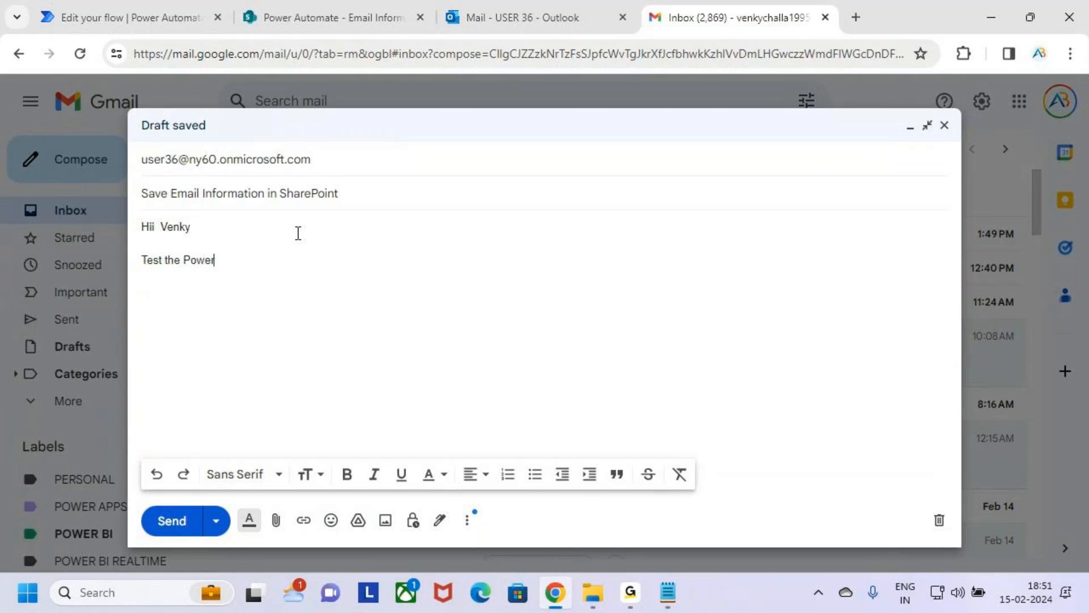
type(" Ay")
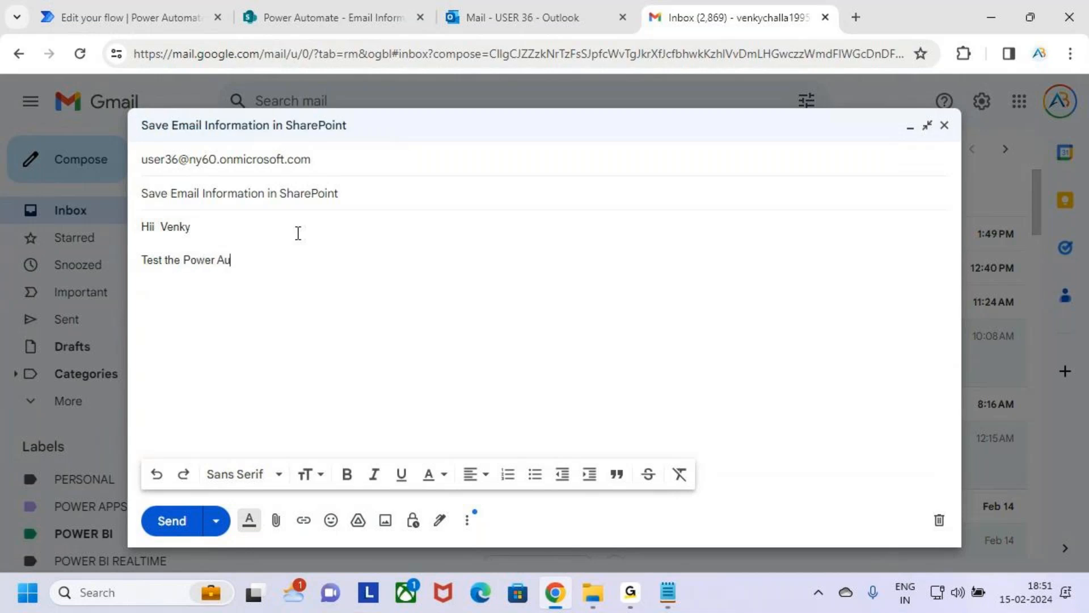
type("tromate")
key("BackSpace")
key("BackSpace")
key("BackSpace")
key("BackSpace")
key("BackSpace")
key("BackSpace")
key("BackSpace")
key("BackSpace")
key("BackSpace")
key("BackSpace")
key("BackSpace")
type("er Automate Floews (")
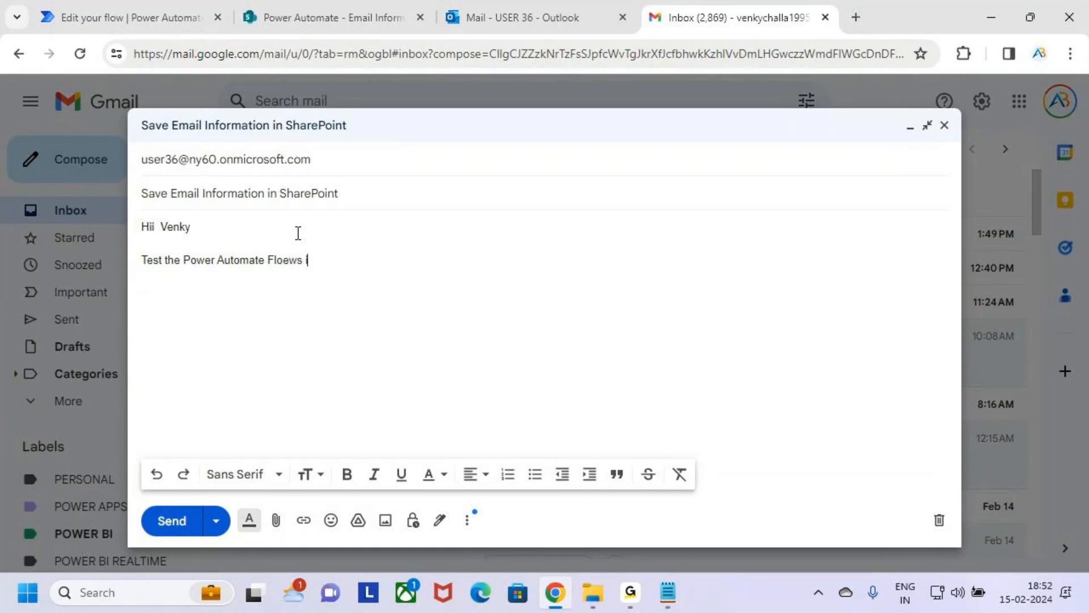
key("BackSpace")
key("BackSpace")
key("BackSpace")
key("BackSpace")
key("BackSpace")
key("BackSpace")
key("BackSpace")
type("Flow is Working ot")
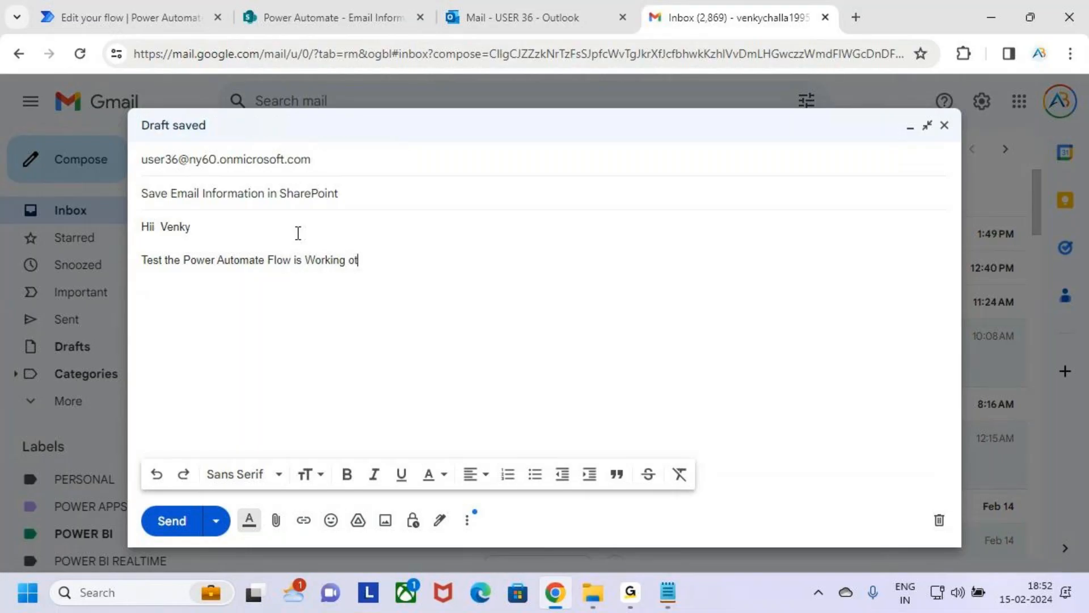
type("or n n")
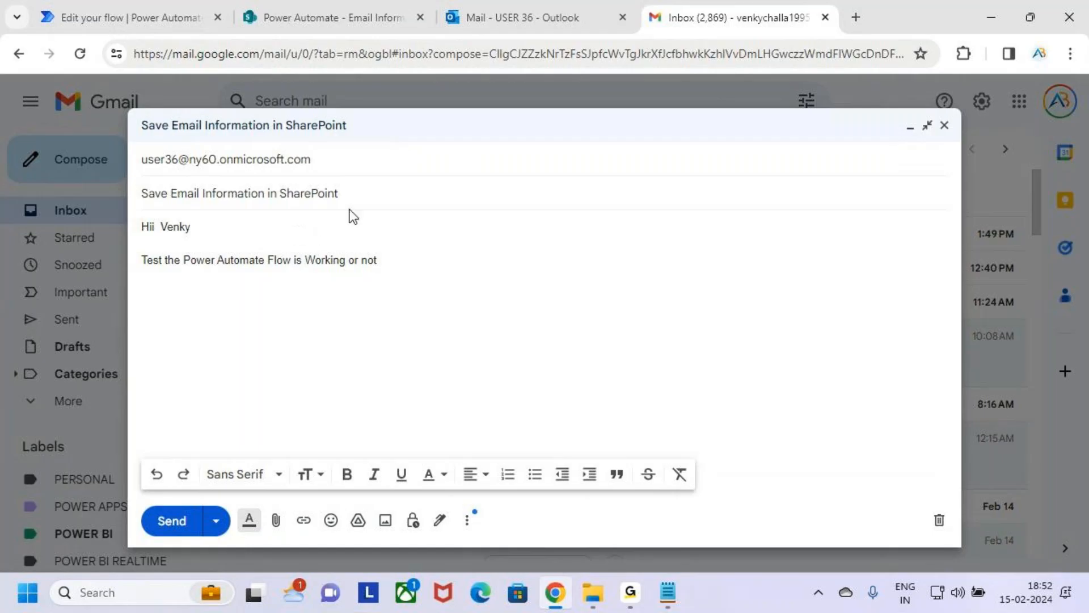
Step: Copy the subject text into the message body as a separate line below the test sentence
left_click_drag(352, 194, 116, 204)
key("ctrl+c")
left_click(205, 299)
key("ctrl+v")
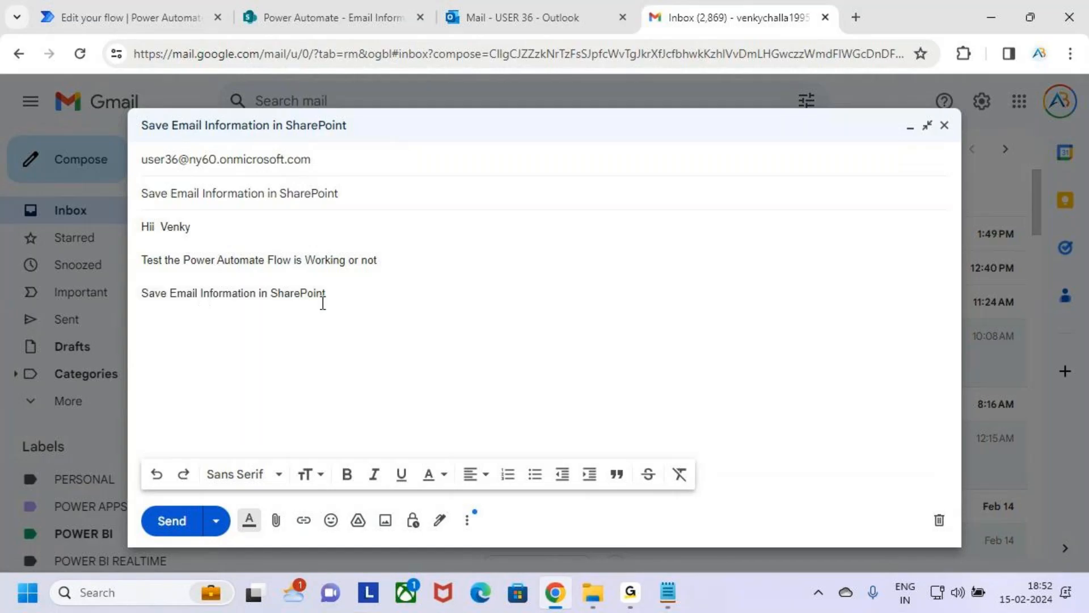
Step: Close the message body with "Thank You" and the sender's full name on the line below
key("Return")
key("Return")
type("Thank You")
key("Return")
type("Venkatese")
key("BackSpace")
key("BackSpace")
key("BackSpace")
key("BackSpace")
key("BackSpace")
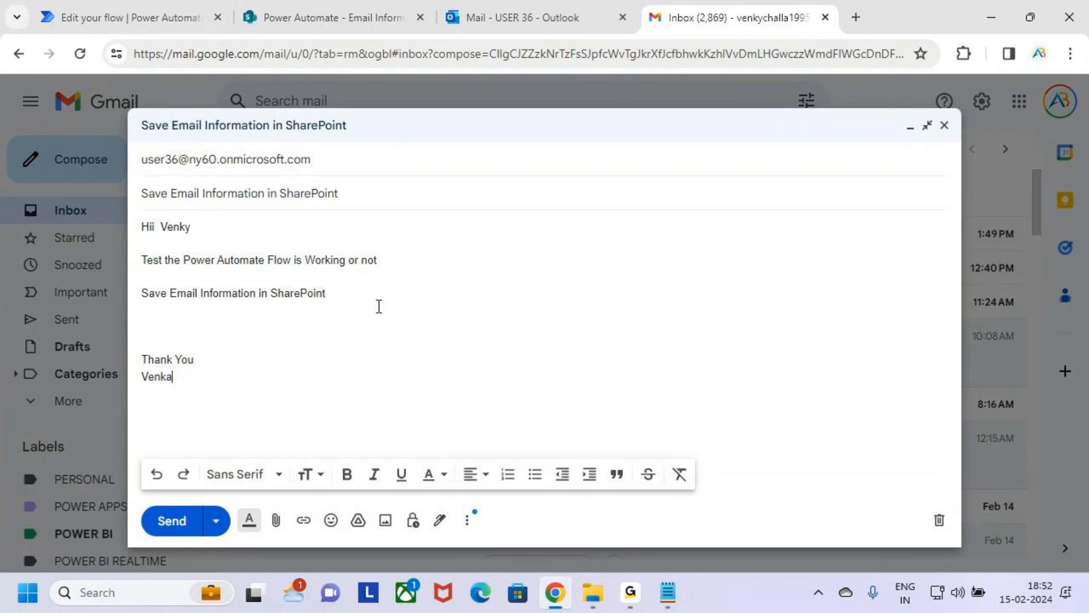
type("kate")
type("se")
type("a")
type("l")
key("BackSpace")
type("rlu")
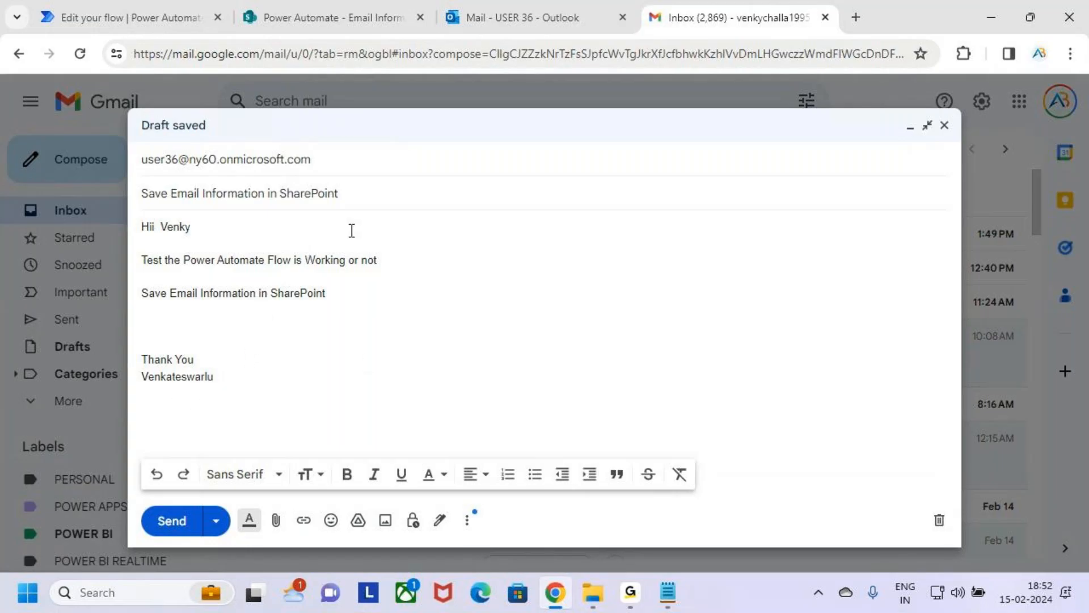
key("BackSpace")
key("BackSpace")
type("lu Challa")
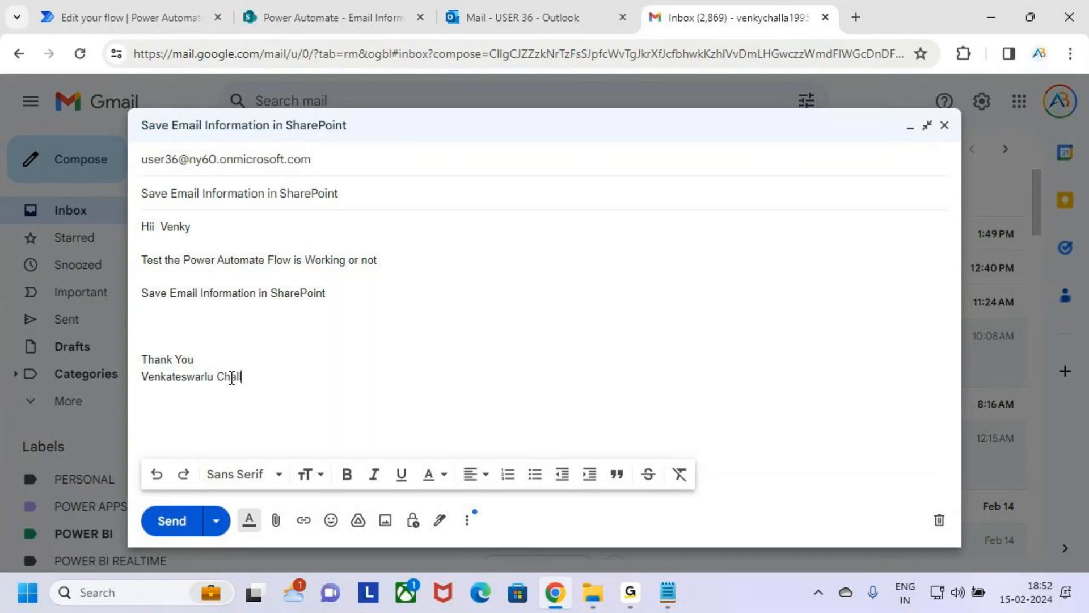
Step: Add the sender's own address and the AB trainings hub address as Cc recipients
left_click(364, 161)
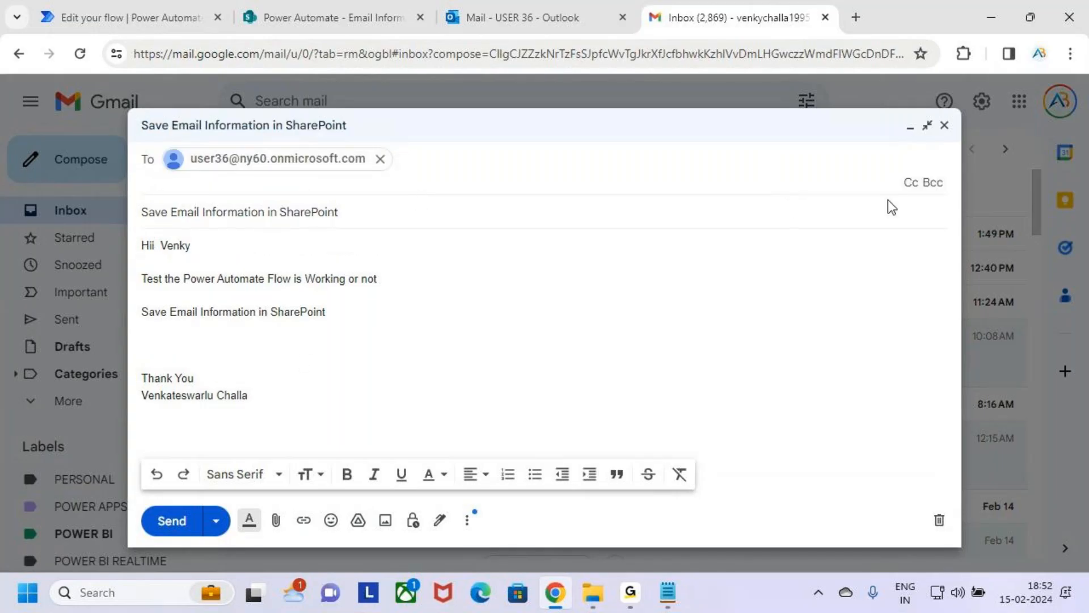
left_click(911, 184)
type("venky")
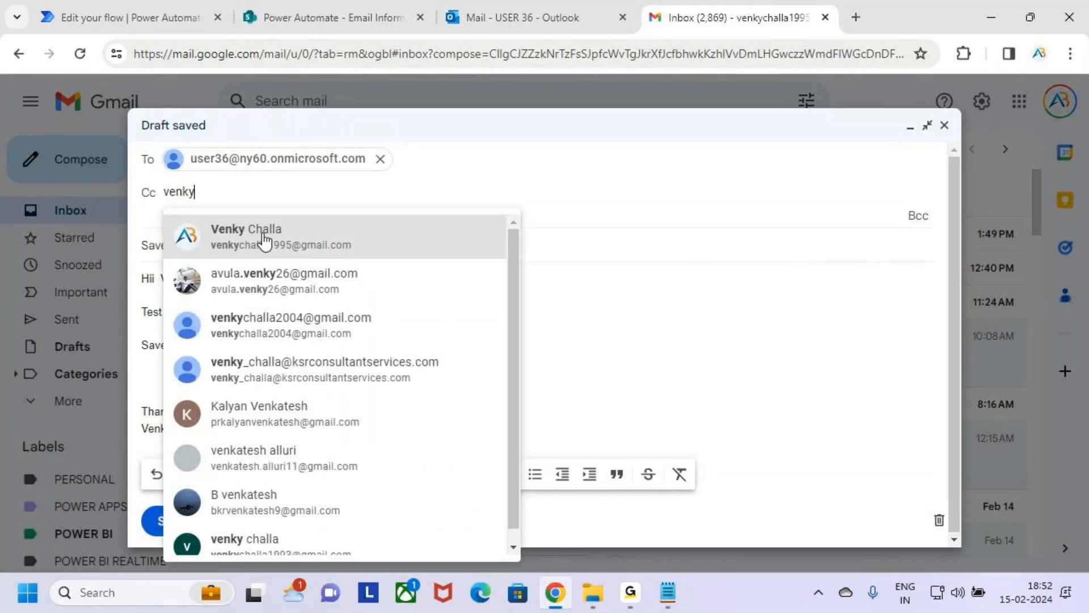
left_click(264, 241)
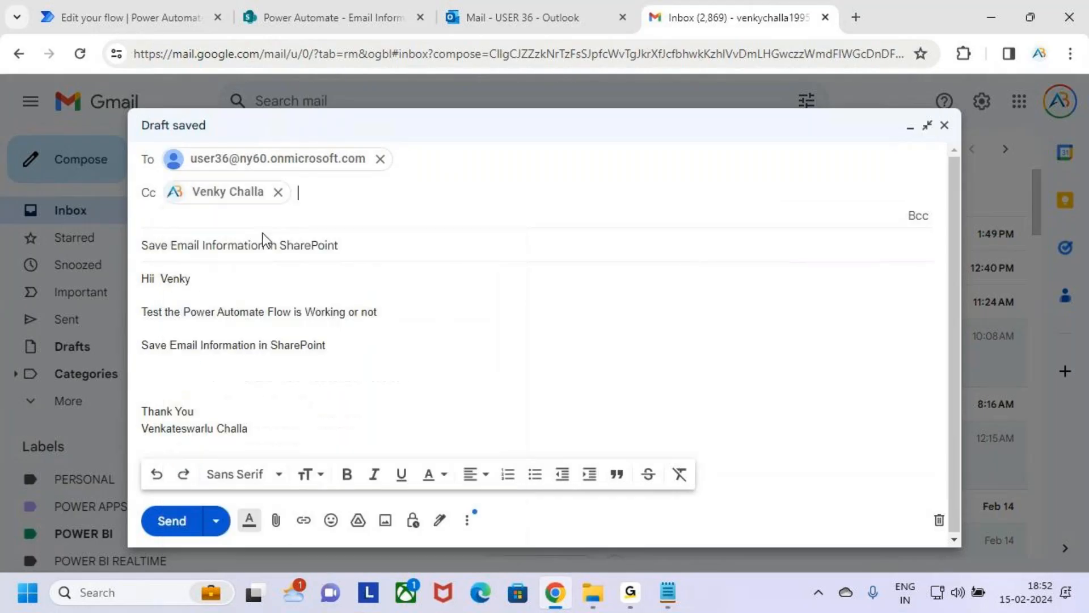
type("abt")
left_click(485, 244)
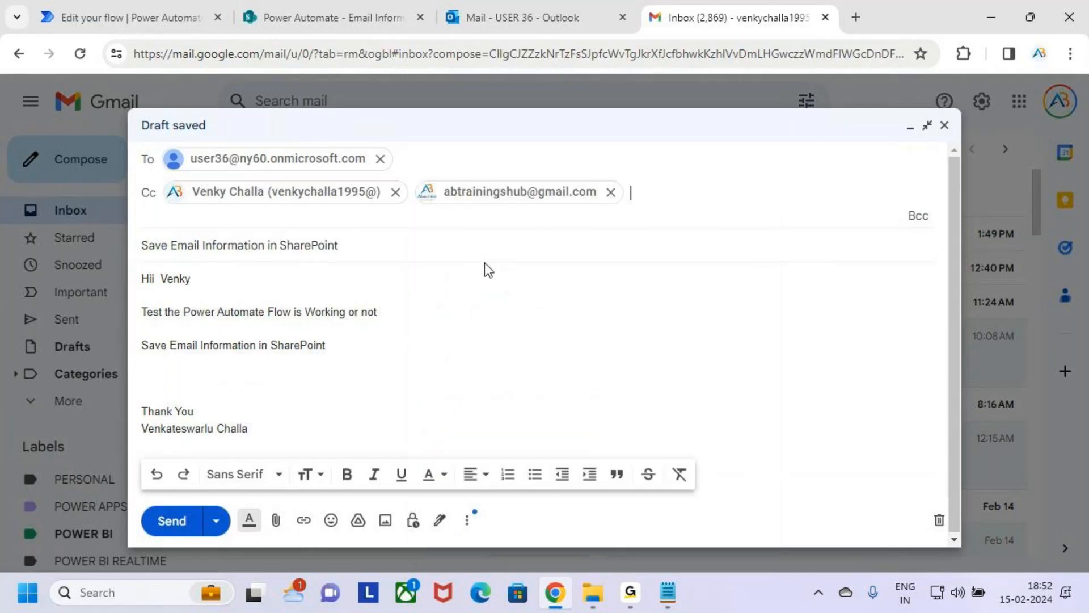
left_click(468, 355)
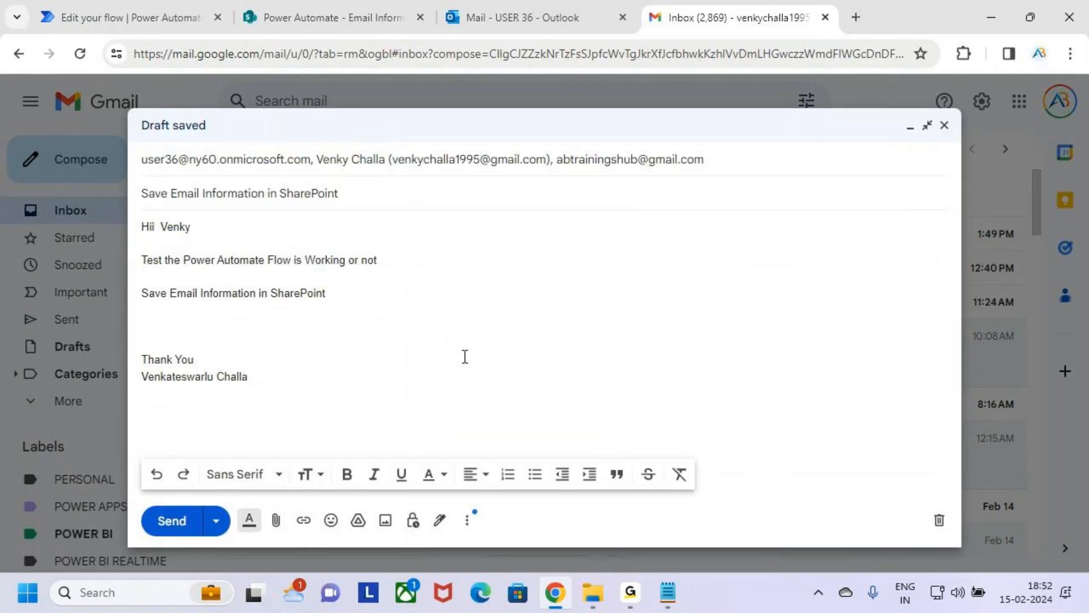
Step: Check the message body and recipient, and send the test email
left_click_drag(126, 213, 494, 381)
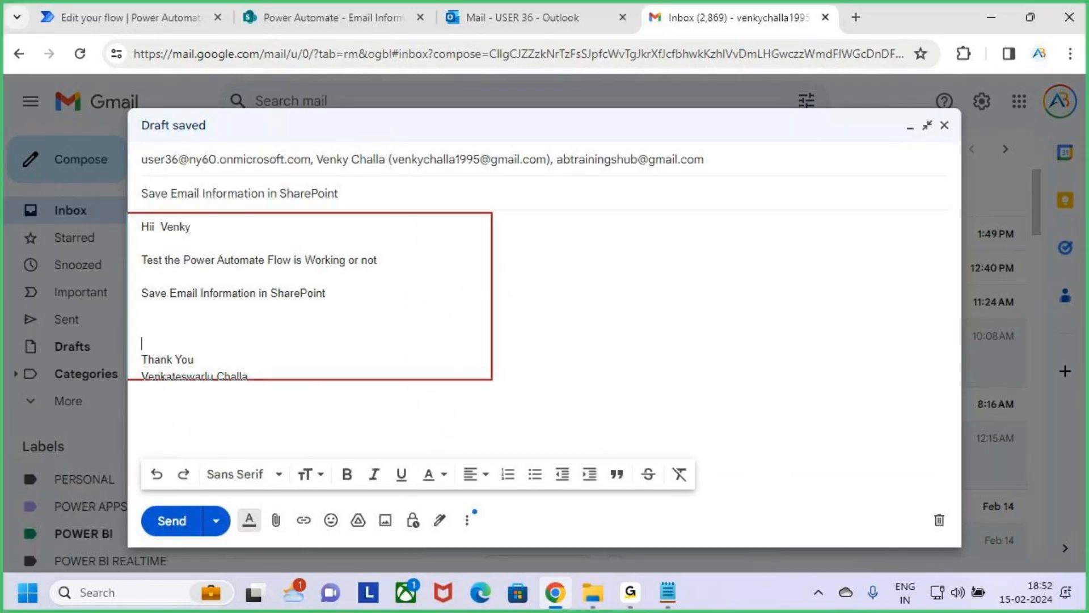
key("Escape")
left_click(331, 423)
left_click(182, 527)
key("ctrl+2")
left_click_drag(136, 141, 327, 180)
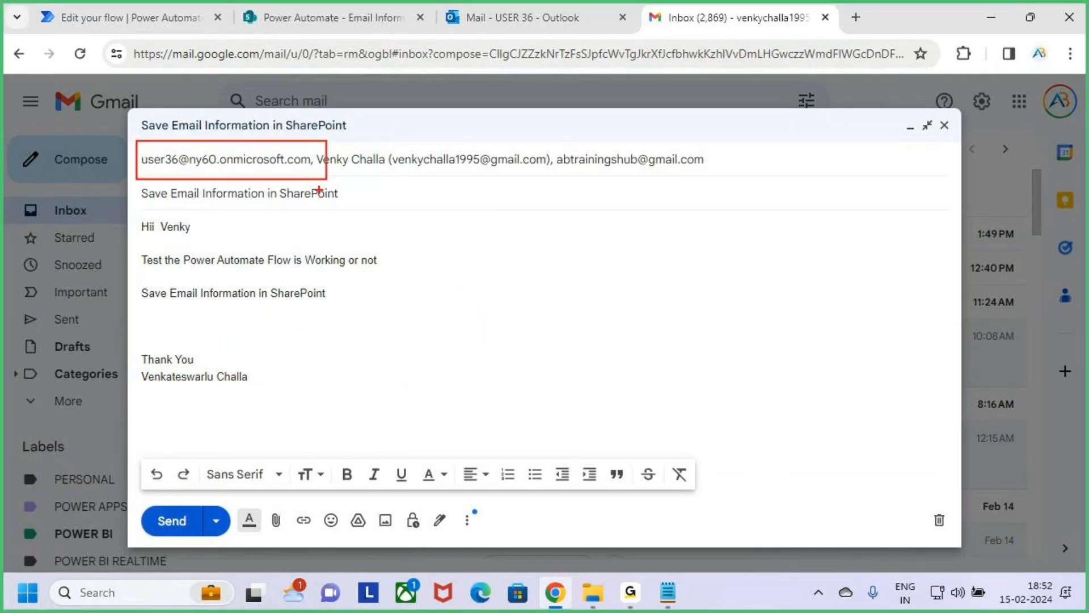
key("Escape")
left_click(170, 521)
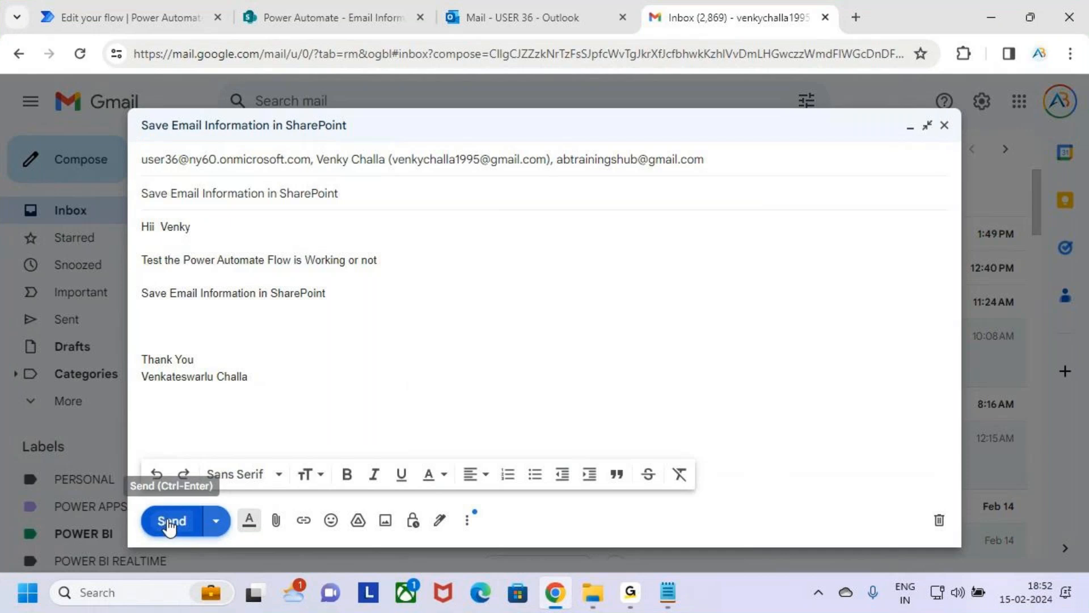
Step: Switch to Outlook to check the inbox for the test email, and return to the flow test in Power Automate
left_click(529, 7)
left_click(349, 256)
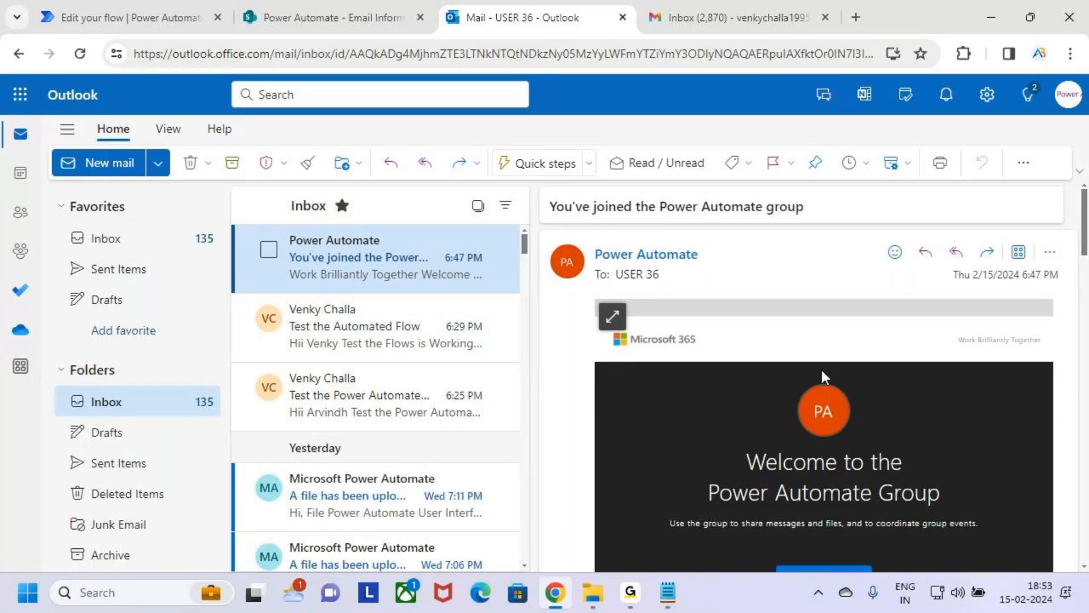
left_click(84, 3)
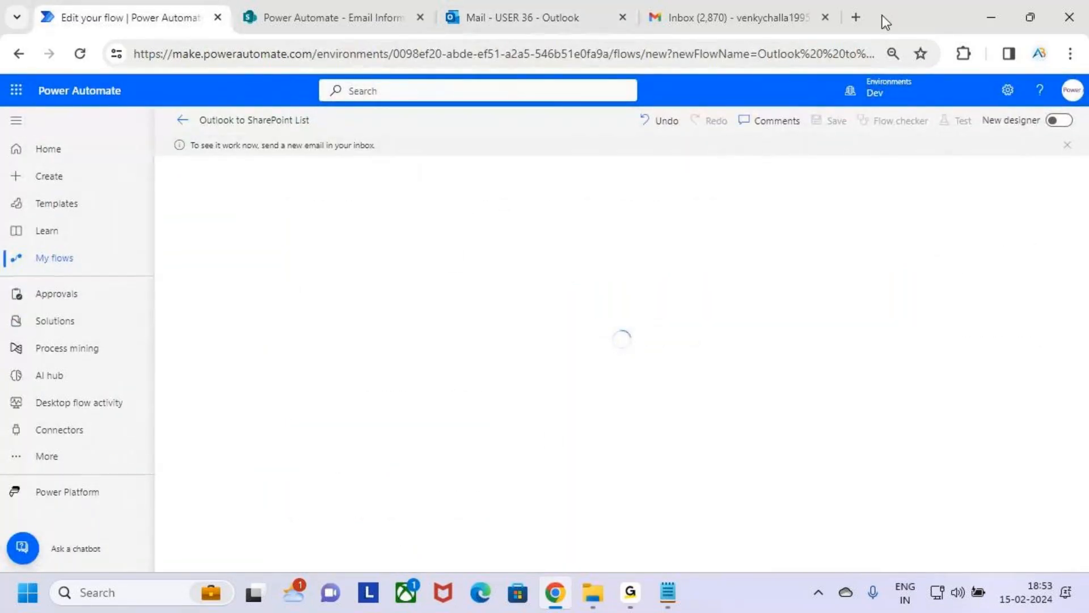
Step: Switch to Outlook, open the newly received "Save Email Information in SharePoint" email and check its subject
left_click(325, 11)
left_click(545, 17)
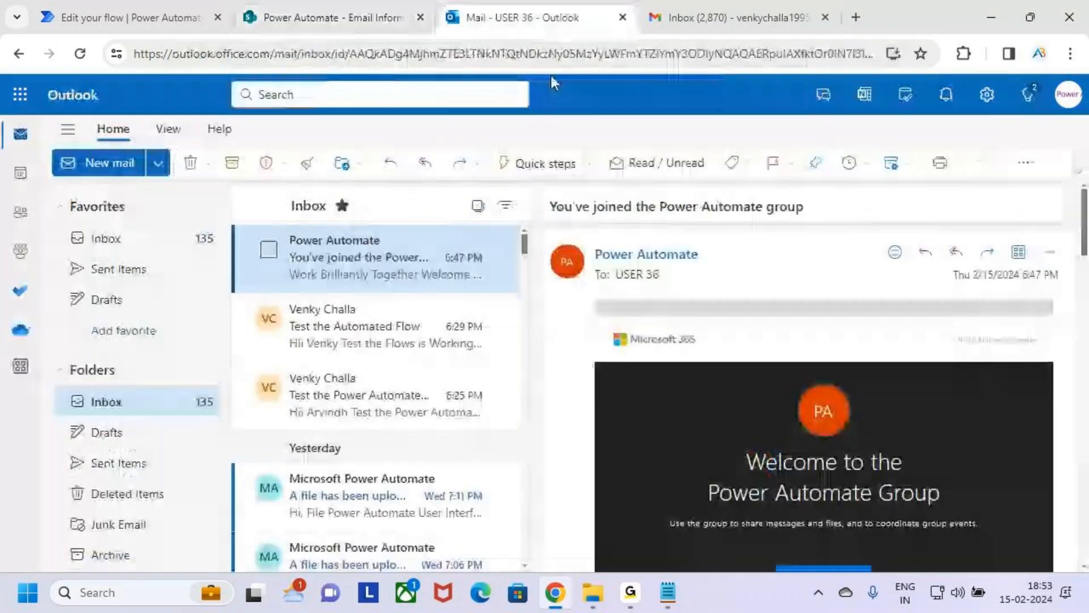
left_click(370, 326)
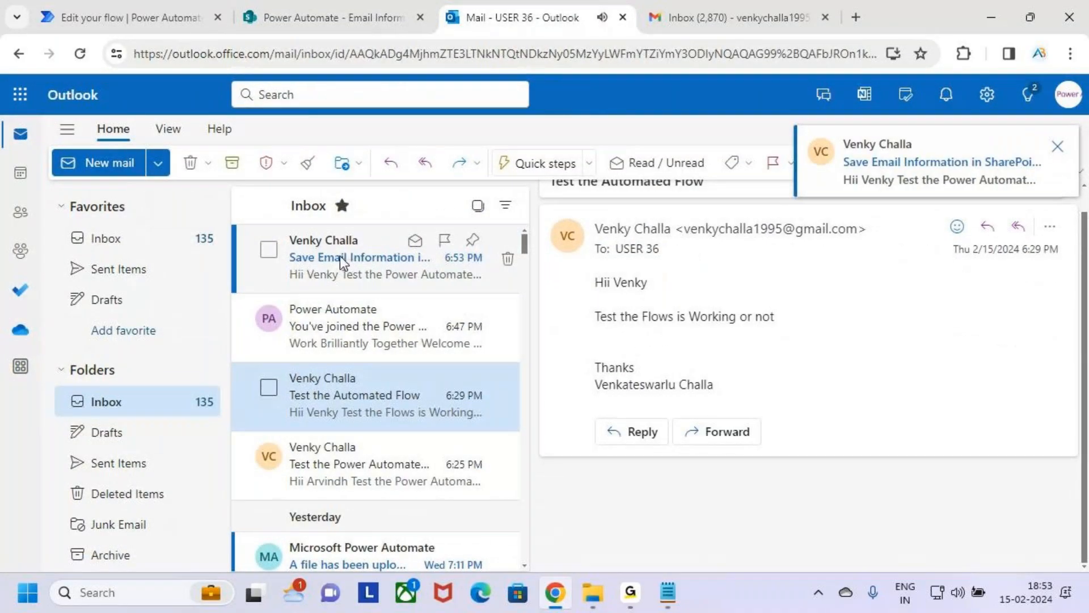
left_click(339, 257)
key("ctrl+2")
left_click_drag(548, 196, 789, 217)
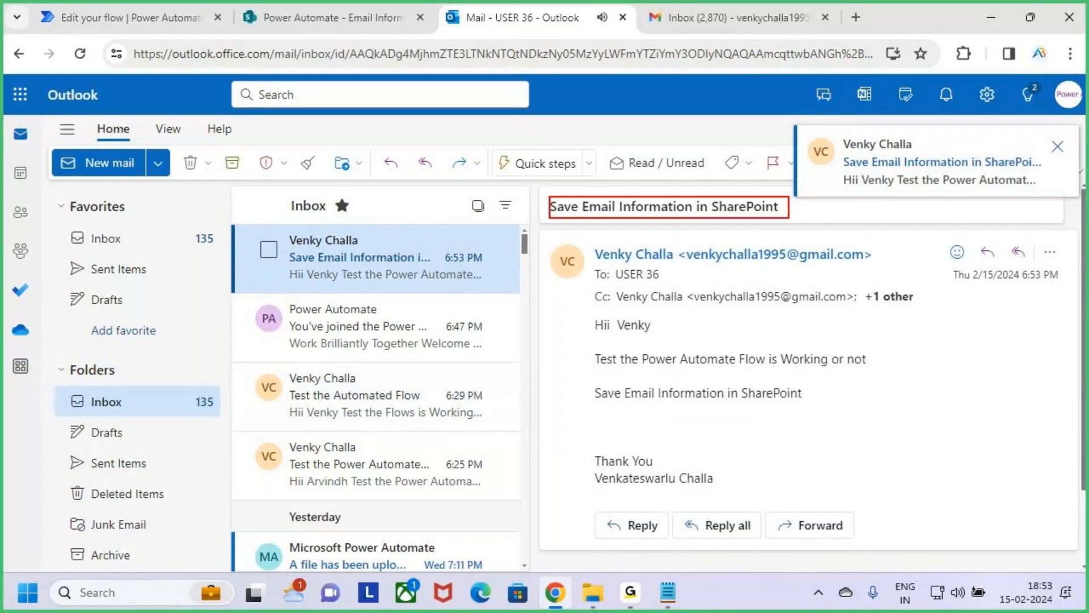
key("Escape")
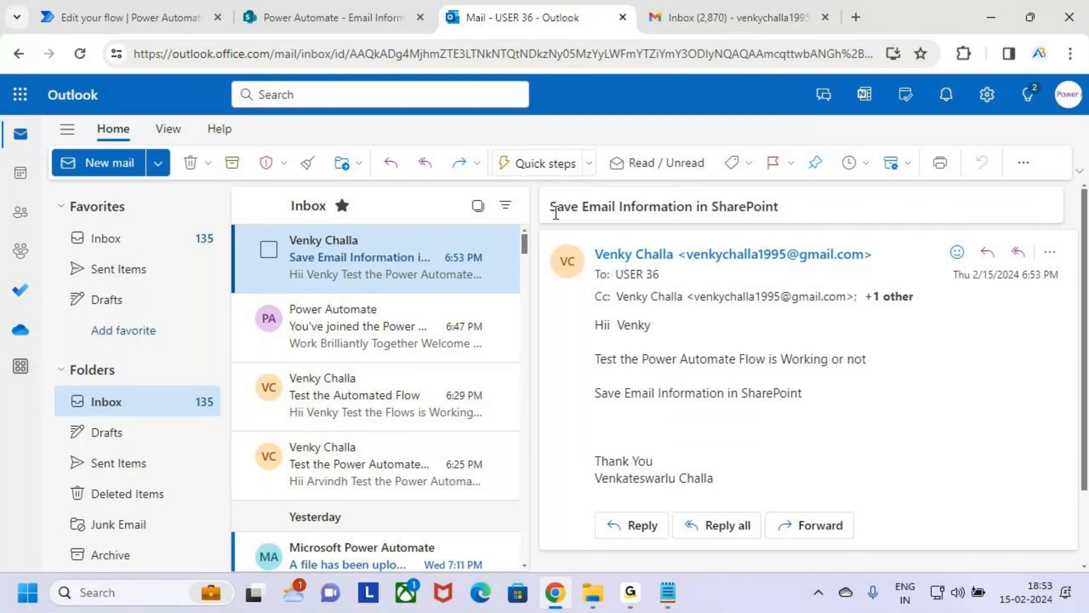
Step: Check the message body and Cc recipients of the received test email
key("ctrl+2")
mouse_move(584, 315)
left_mouse_down()
mouse_move(761, 404)
mouse_move(874, 422)
left_mouse_up()
left_click_drag(609, 306, 788, 301)
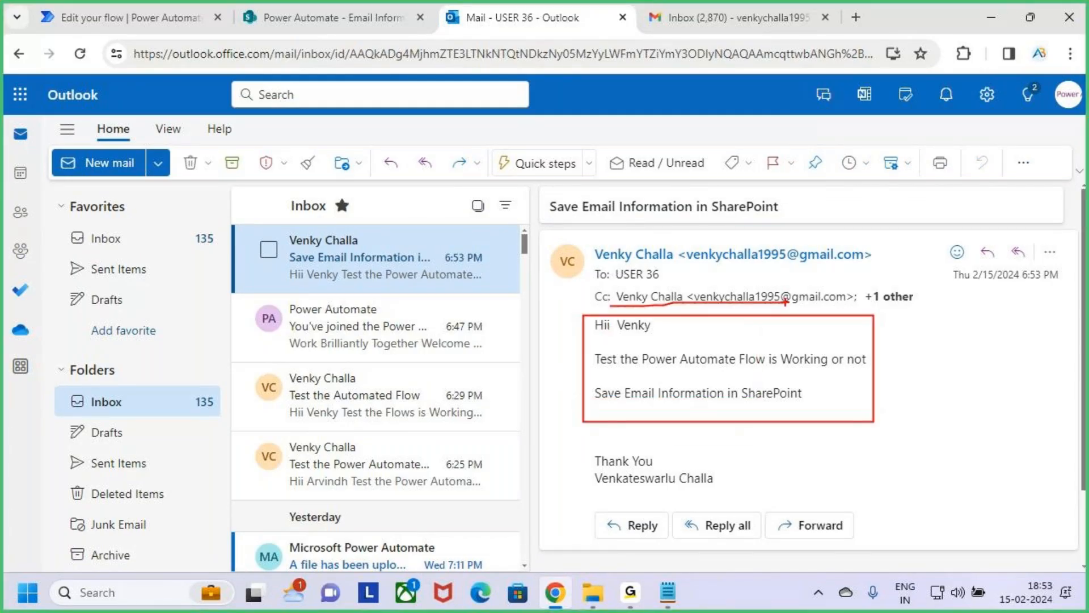
key("Escape")
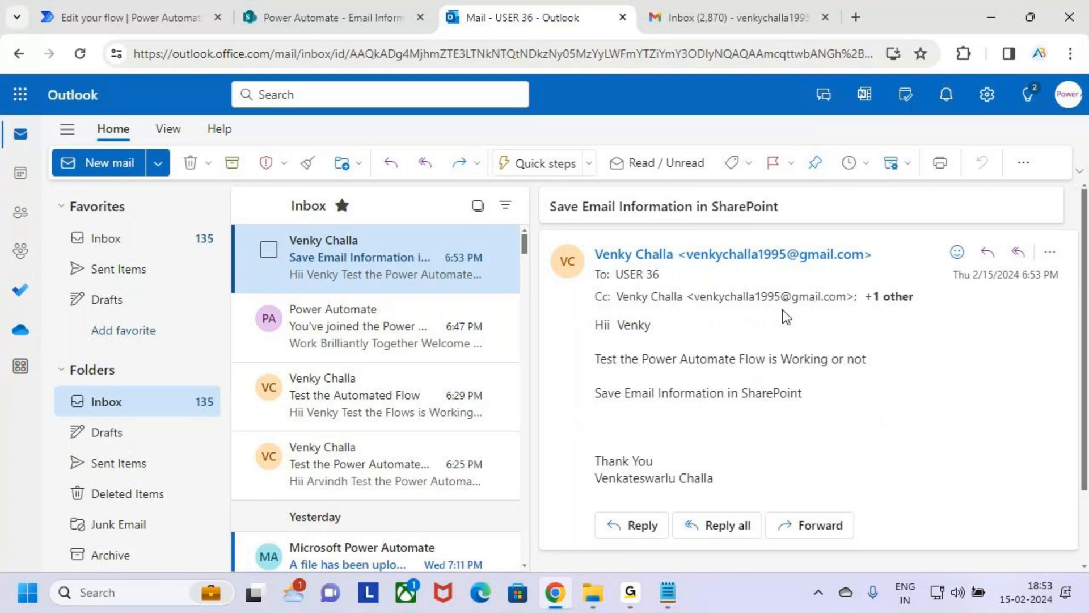
Step: Check the flow's test run in Power Automate, and refresh the Email Information list in SharePoint
left_click(130, 17)
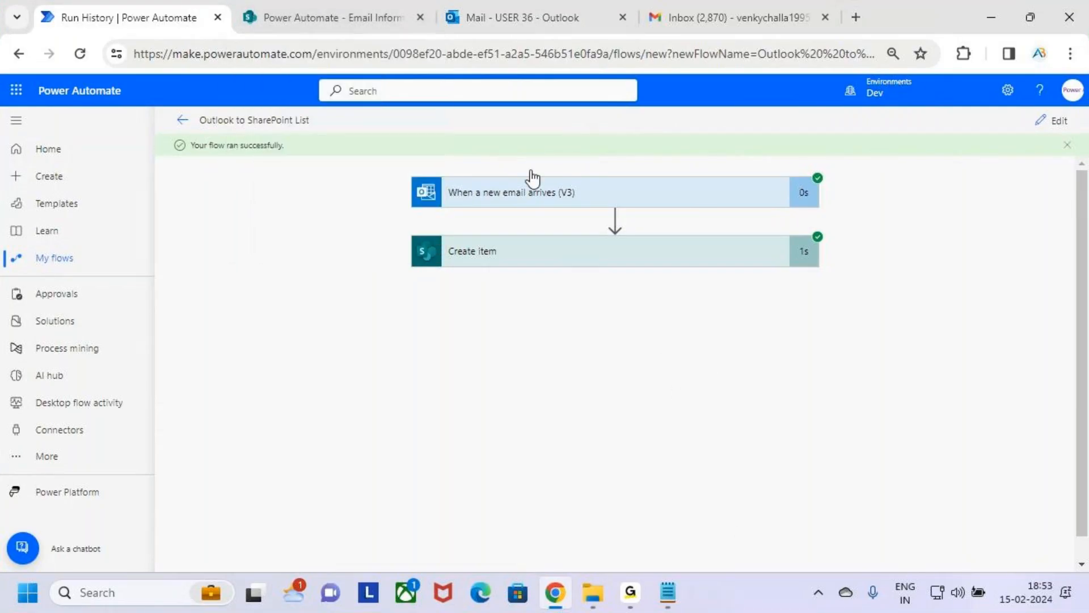
left_click(342, 19)
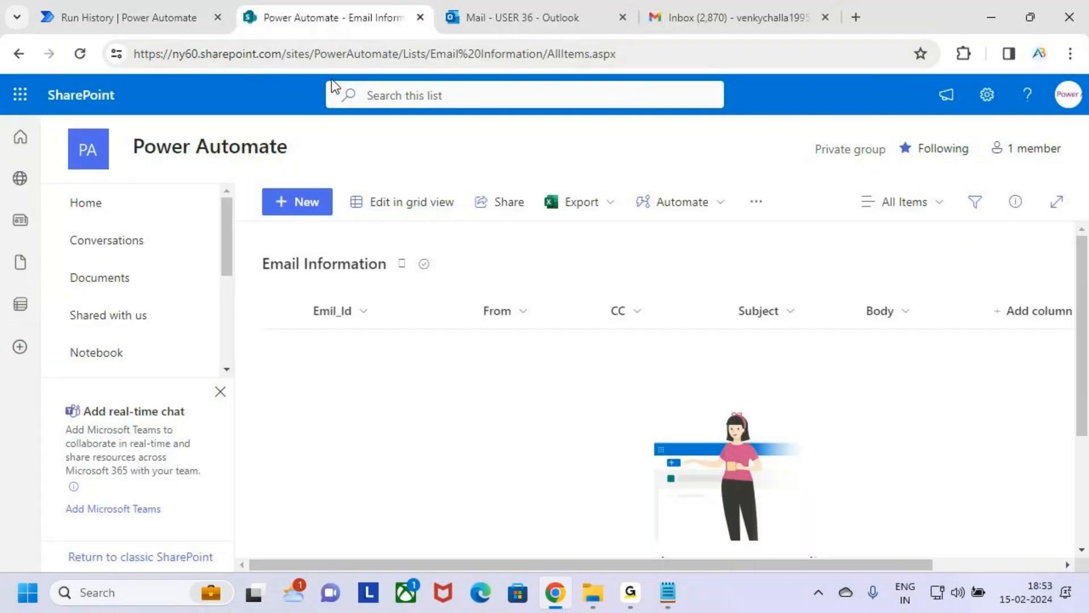
left_click(80, 53)
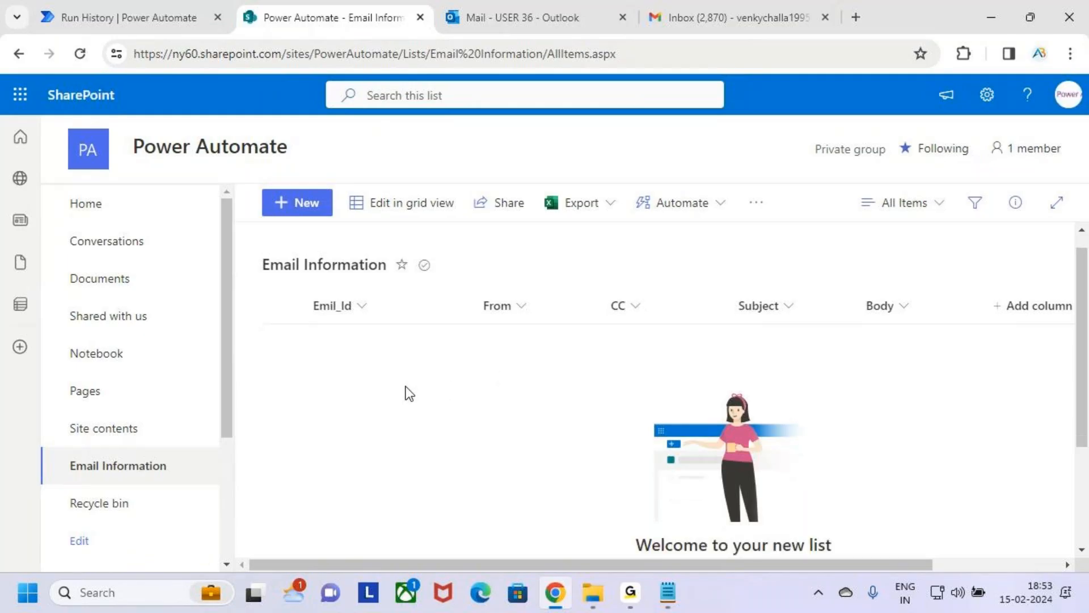
left_click(81, 53)
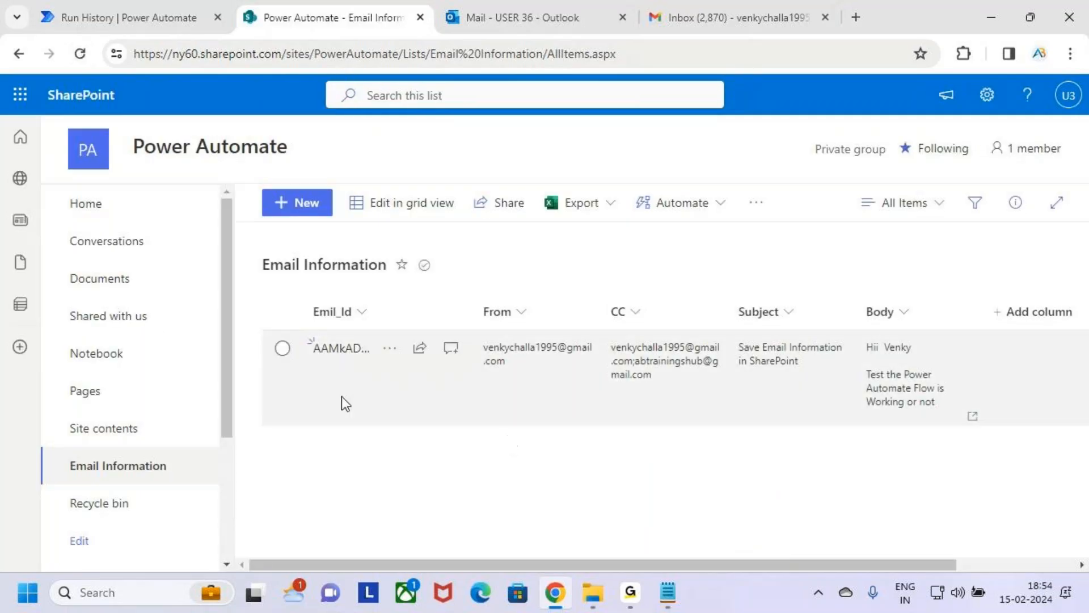
Step: Examine the Emil_Id and From values of the item in the Email Information list
key("ctrl+2")
left_click_drag(302, 330, 469, 375)
mouse_move(399, 277)
left_mouse_down()
mouse_move(405, 321)
mouse_move(425, 312)
mouse_move(412, 328)
left_mouse_up()
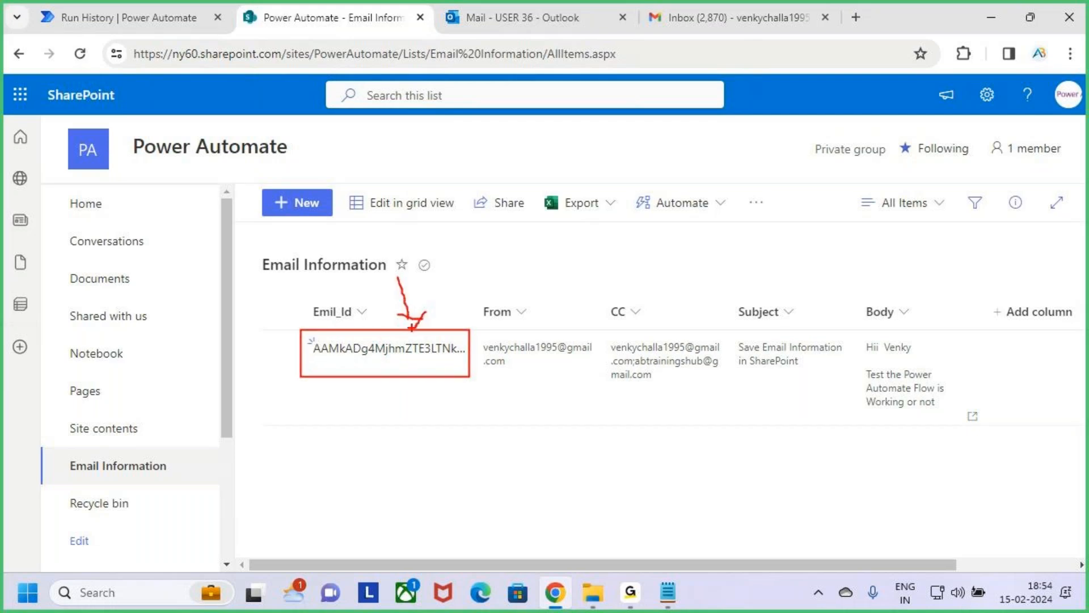
key("Escape")
key("ctrl+2")
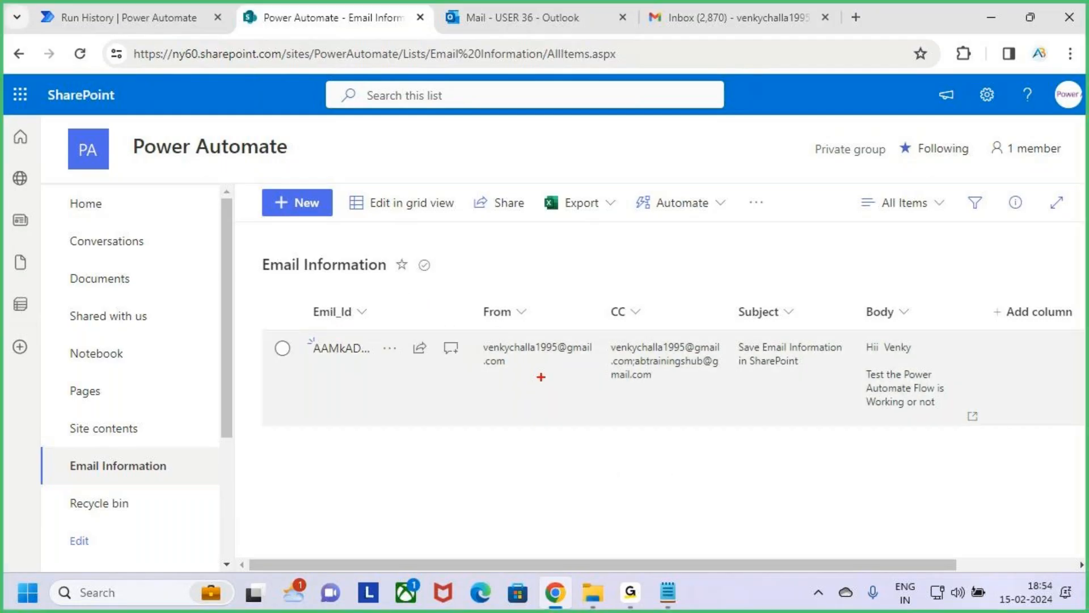
mouse_move(471, 335)
left_mouse_down()
mouse_move(540, 367)
mouse_move(606, 379)
left_mouse_up()
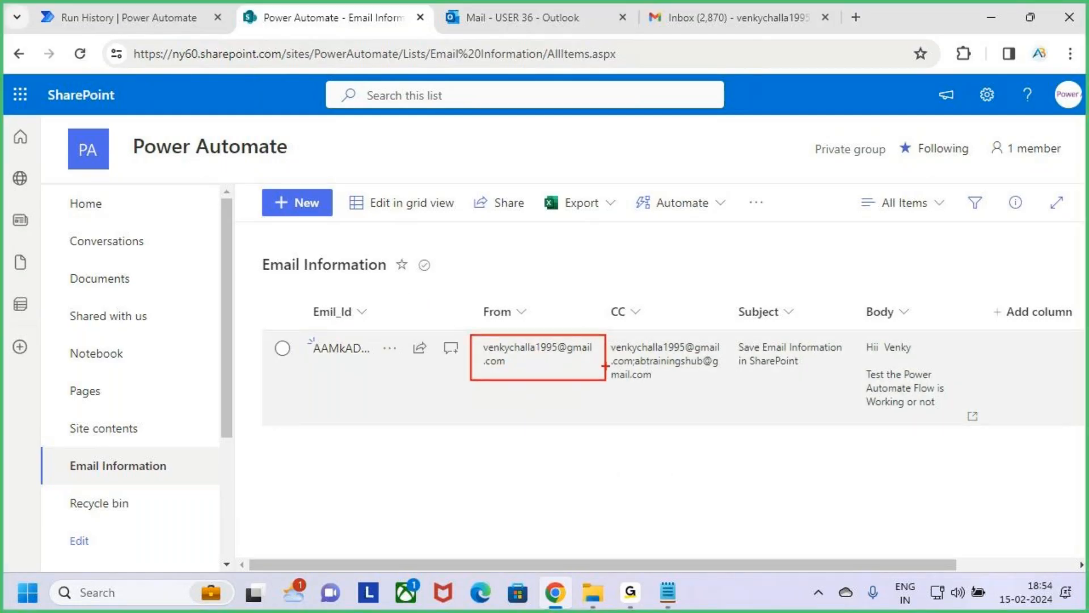
key("Escape")
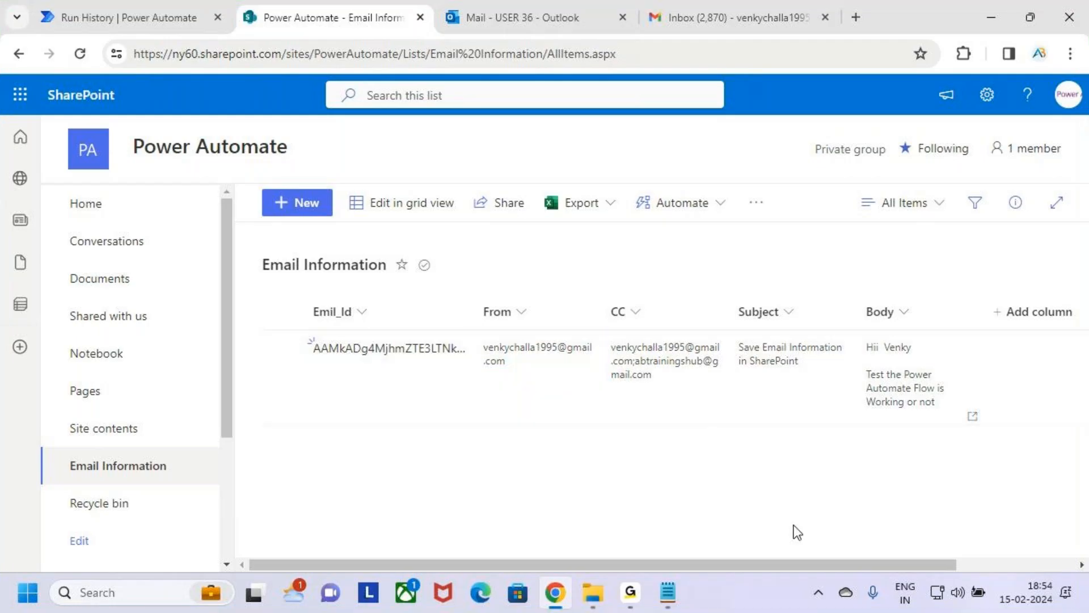
Step: Examine the CC and Subject values of the Email Information list item
key("ctrl+2")
mouse_move(607, 340)
left_mouse_down()
mouse_move(711, 356)
mouse_move(686, 369)
left_mouse_up()
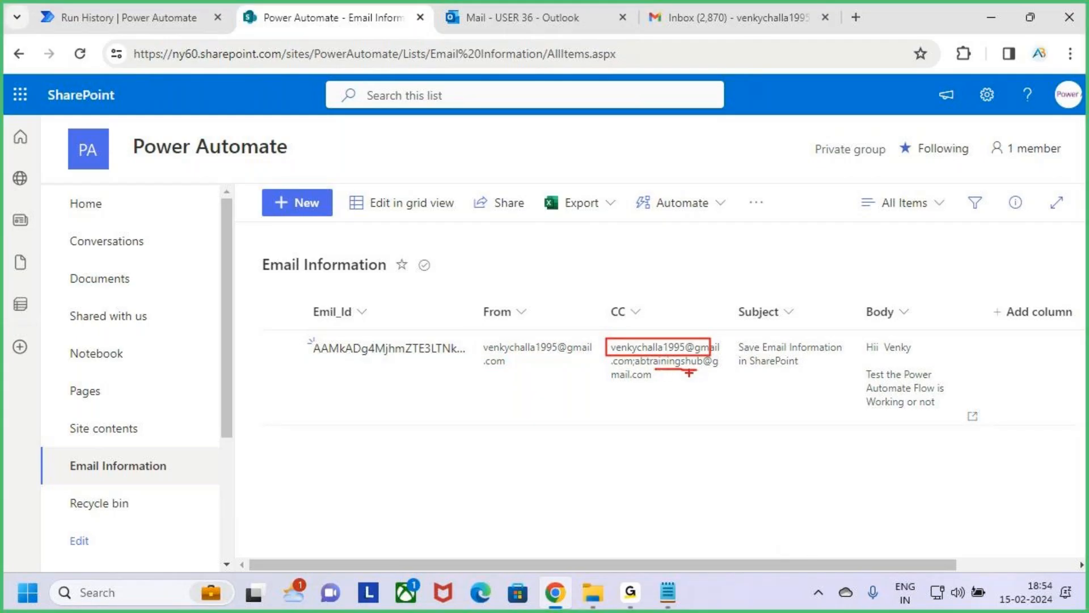
key("Escape")
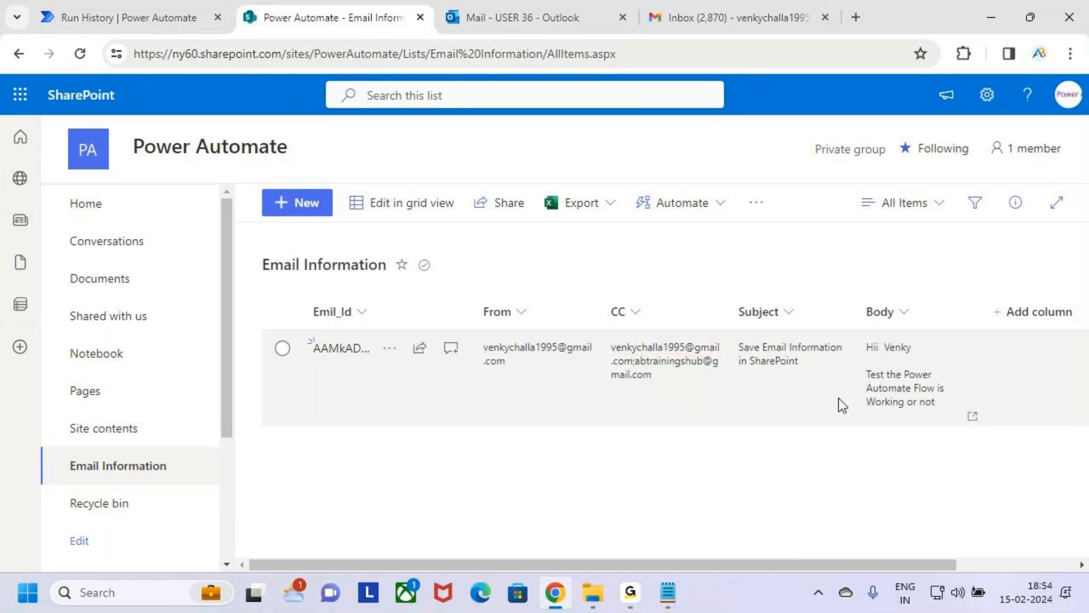
key("ctrl+2")
left_click_drag(732, 337, 850, 376)
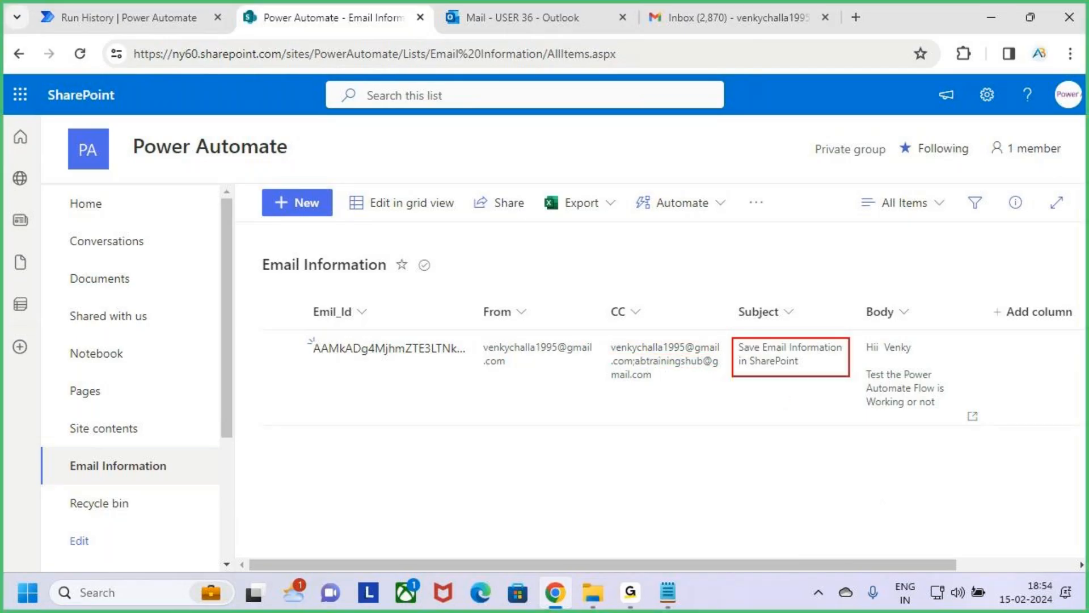
key("Escape")
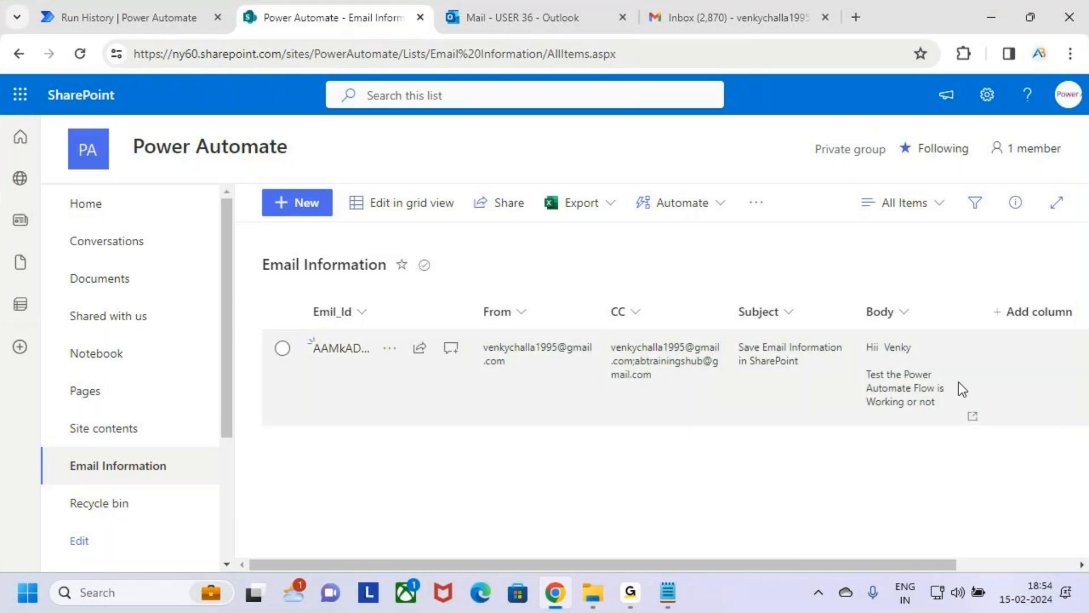
Step: Show the Email Information list in grid view to read the item's full Body text, and leave grid view
left_click(925, 387)
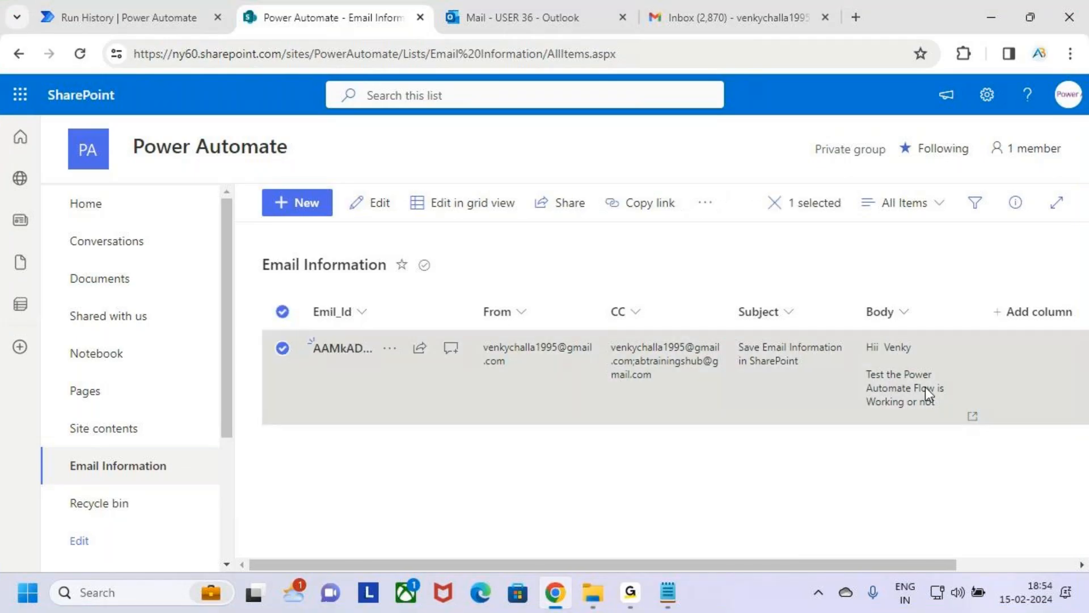
left_click(450, 207)
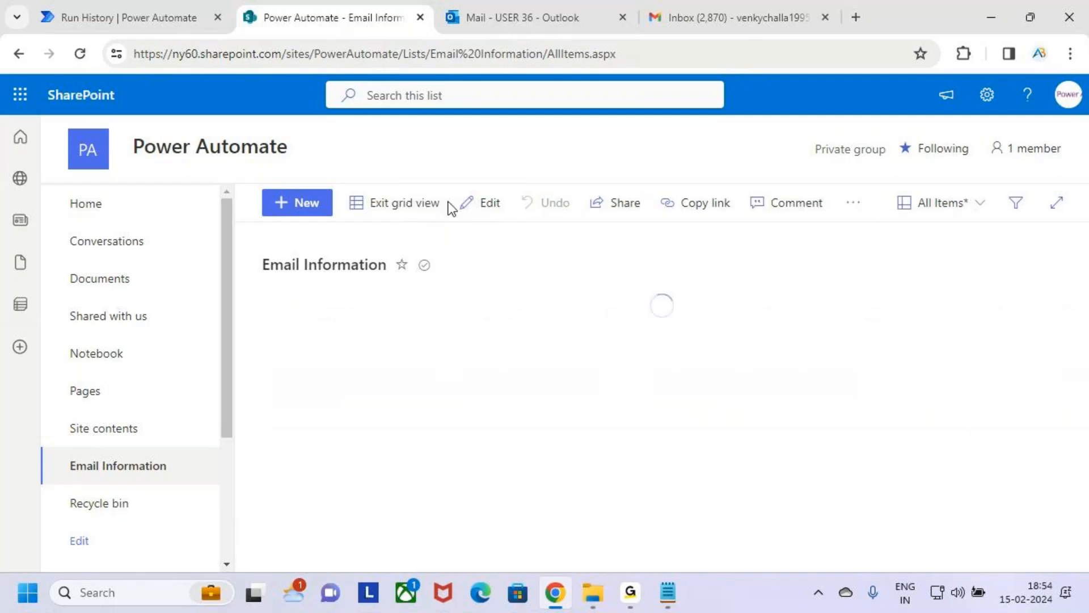
key("ctrl+2")
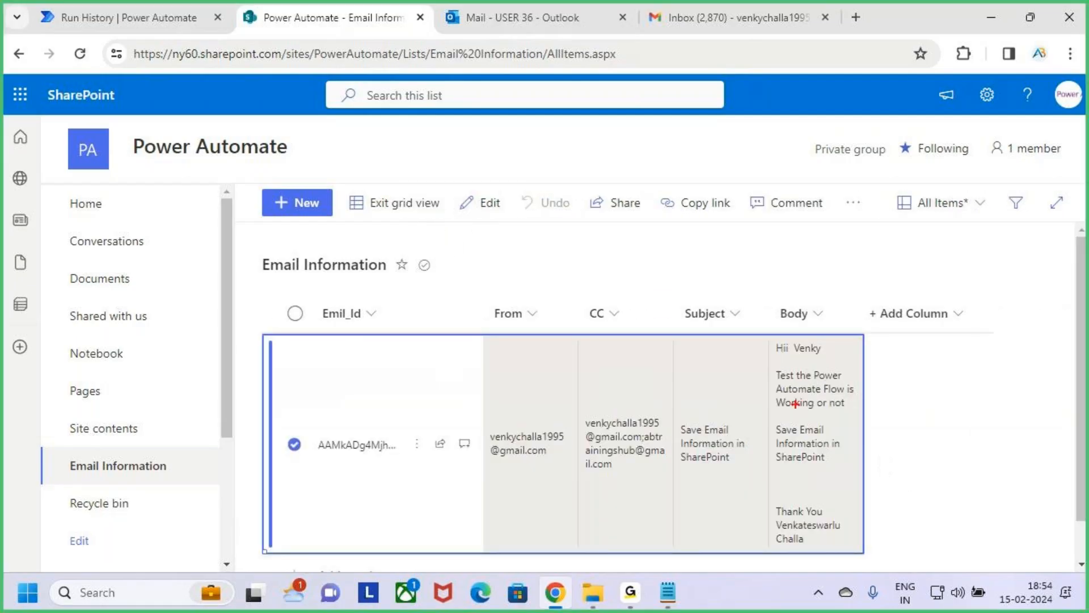
mouse_move(777, 356)
left_mouse_down()
mouse_move(818, 357)
mouse_move(861, 417)
left_mouse_up()
mouse_move(766, 419)
left_mouse_down()
mouse_move(848, 472)
mouse_move(872, 472)
left_mouse_up()
mouse_move(776, 497)
left_mouse_down()
mouse_move(863, 541)
mouse_move(921, 467)
left_mouse_up()
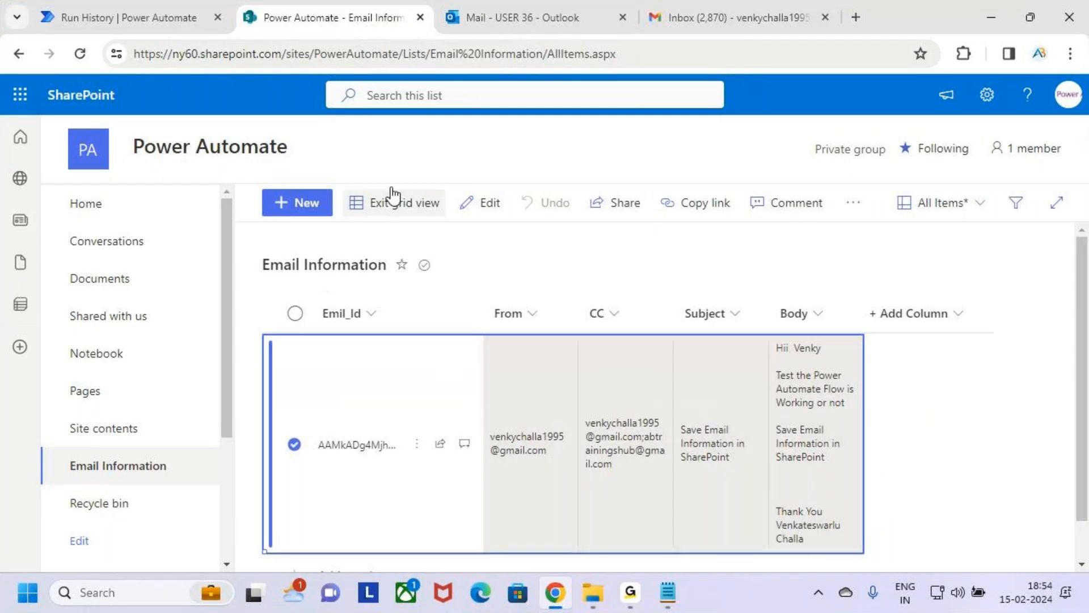
left_click(414, 203)
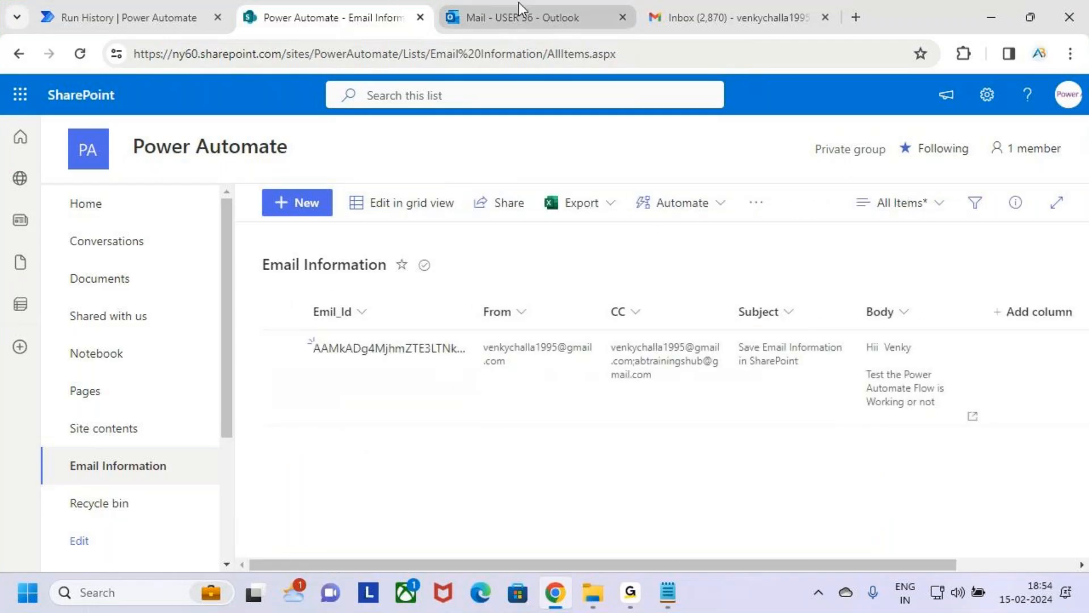
Step: Return to the Power Automate run and review its email-arrival trigger and Create item action
left_click(518, 3)
left_click(131, 17)
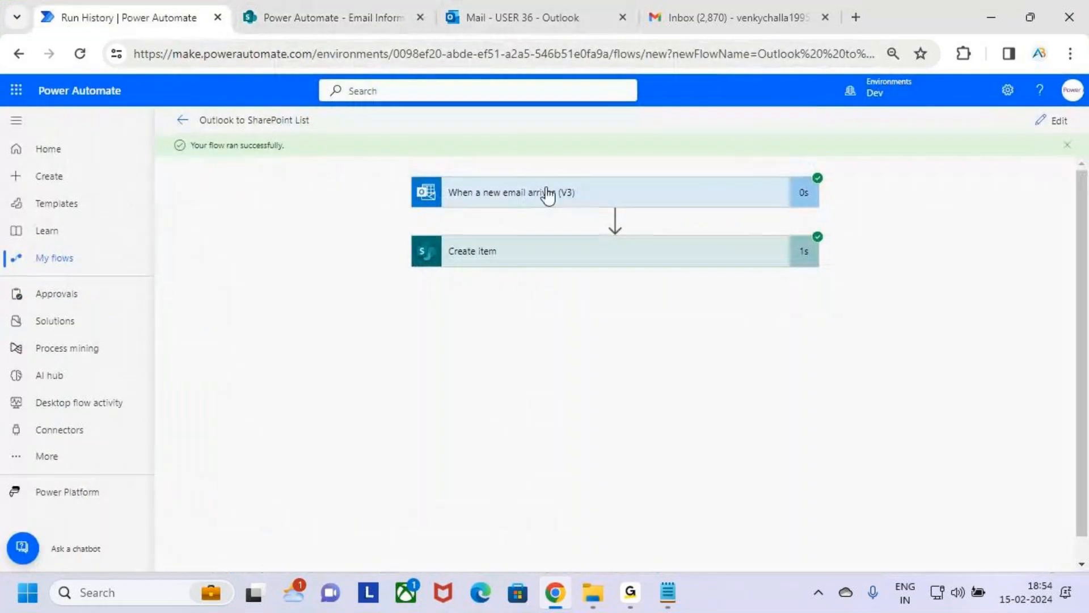
key("ctrl+2")
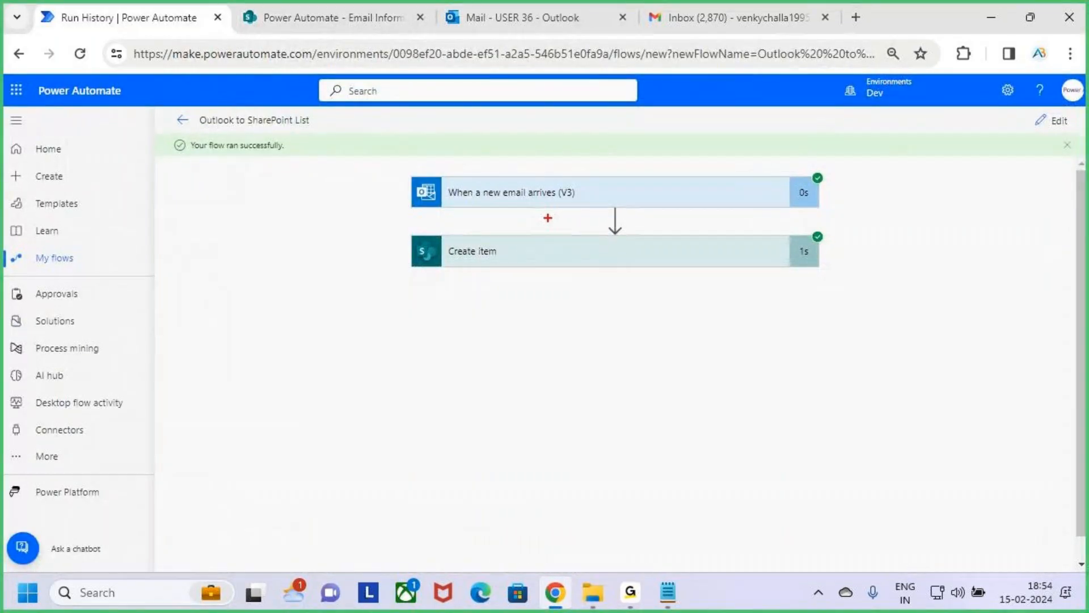
left_click_drag(597, 149, 596, 187)
left_click_drag(586, 168, 602, 201)
left_click_drag(583, 258, 619, 230)
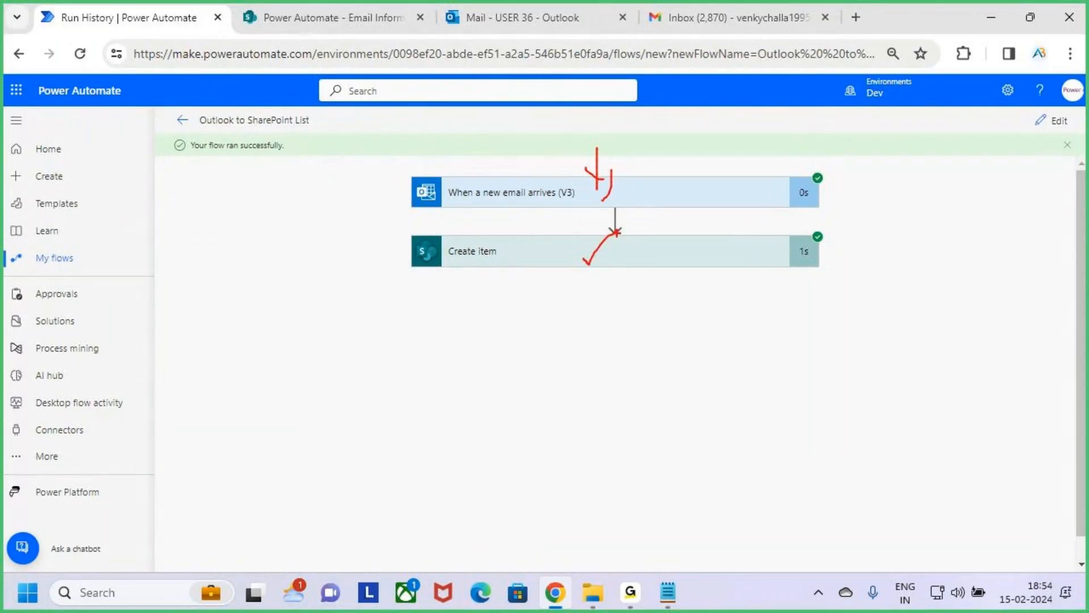
Step: Look over the SharePoint list, and review item 5 on SharePoint List / Sql Server Tables in the Cloud Flows notes
left_click(345, 18)
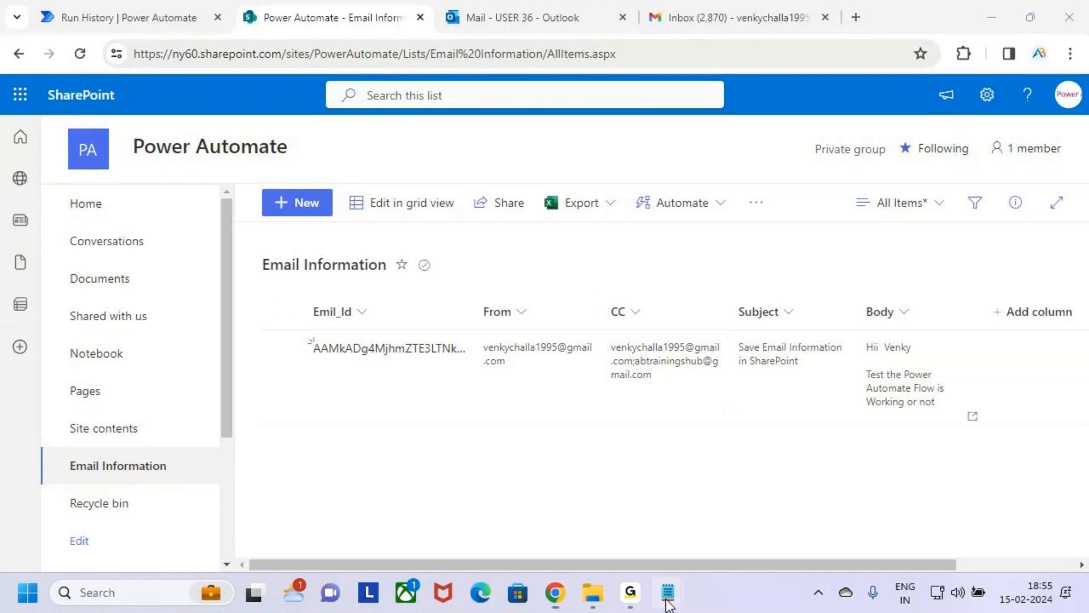
left_click(594, 502)
left_click_drag(59, 270, 301, 271)
left_click_drag(401, 276, 474, 278)
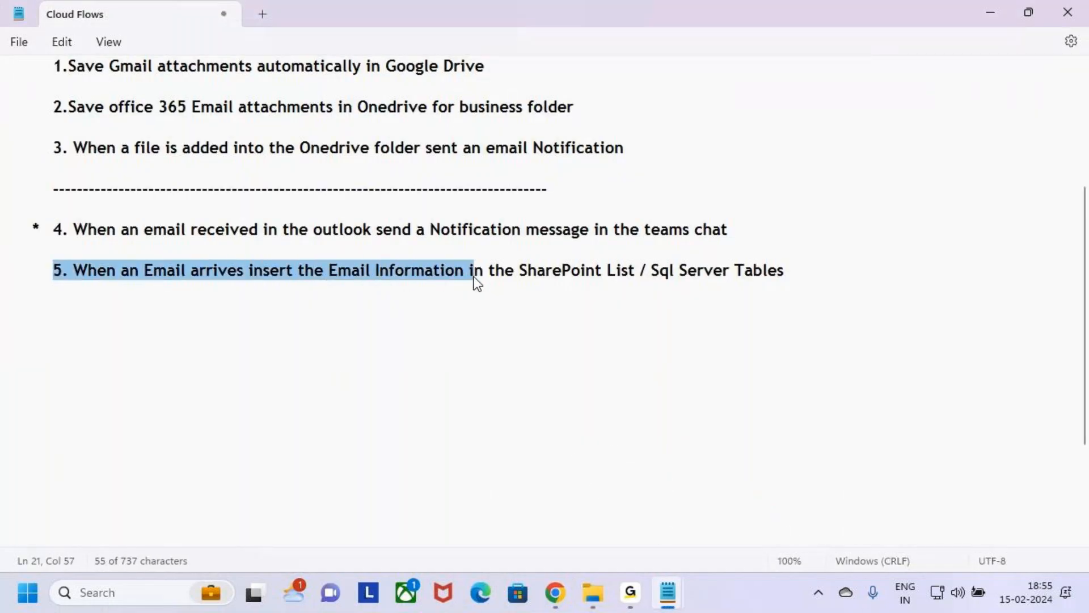
left_click_drag(559, 276, 810, 283)
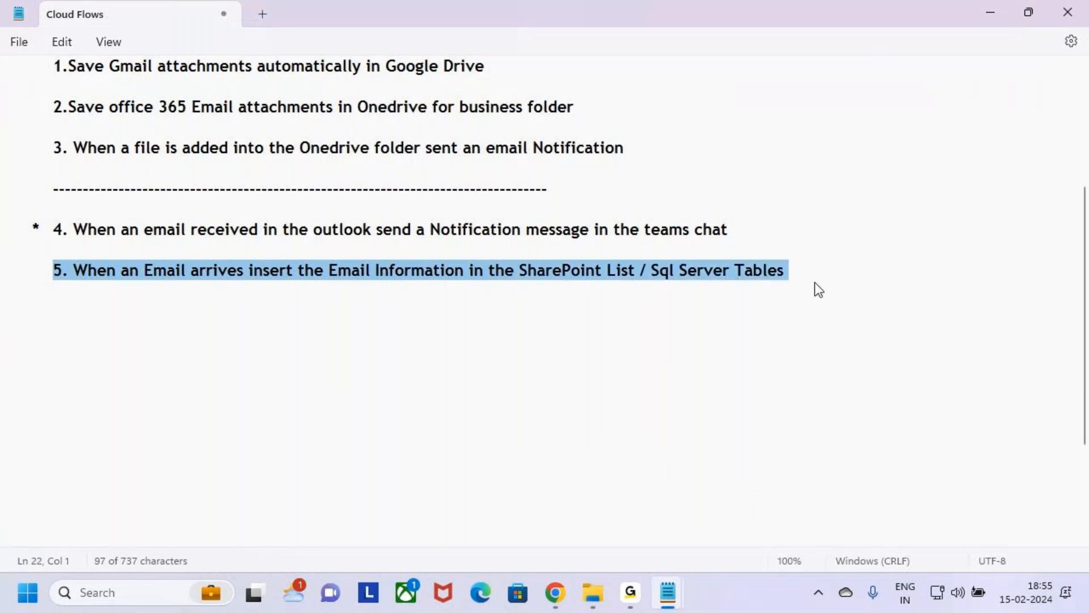
left_click(822, 340)
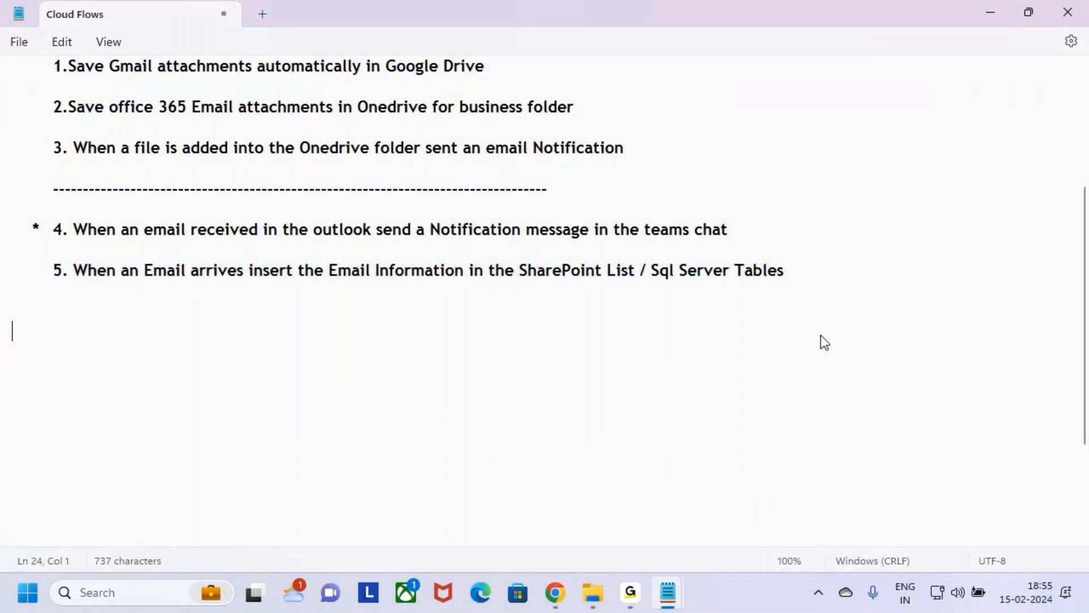
left_click(991, 15)
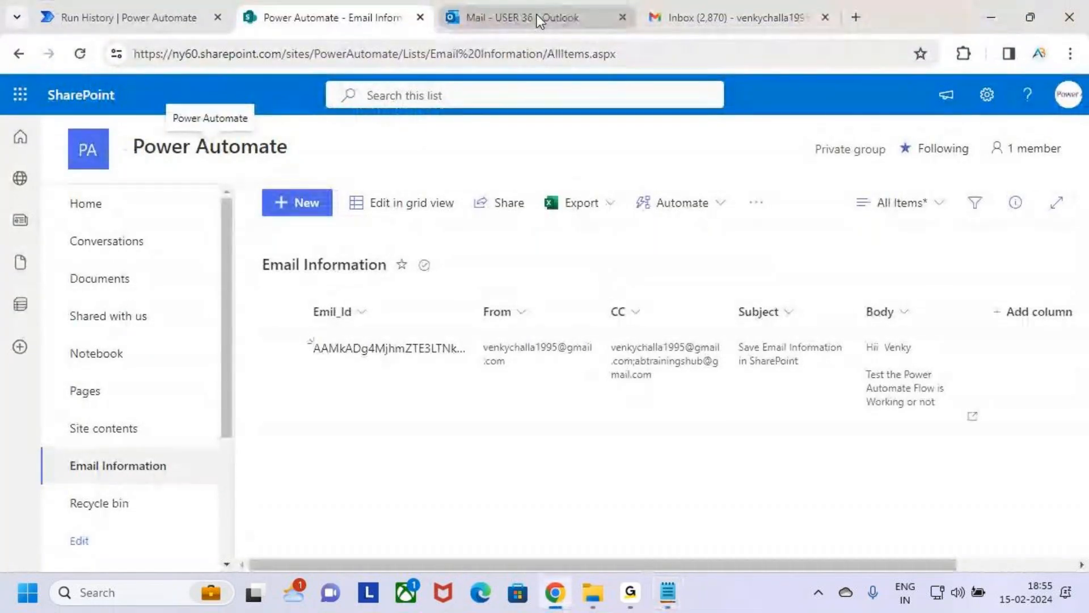
Step: Show the My flows list in Power Automate, and look at the "Save Email Information in SharePoint" email in the Outlook inbox
left_click(101, 17)
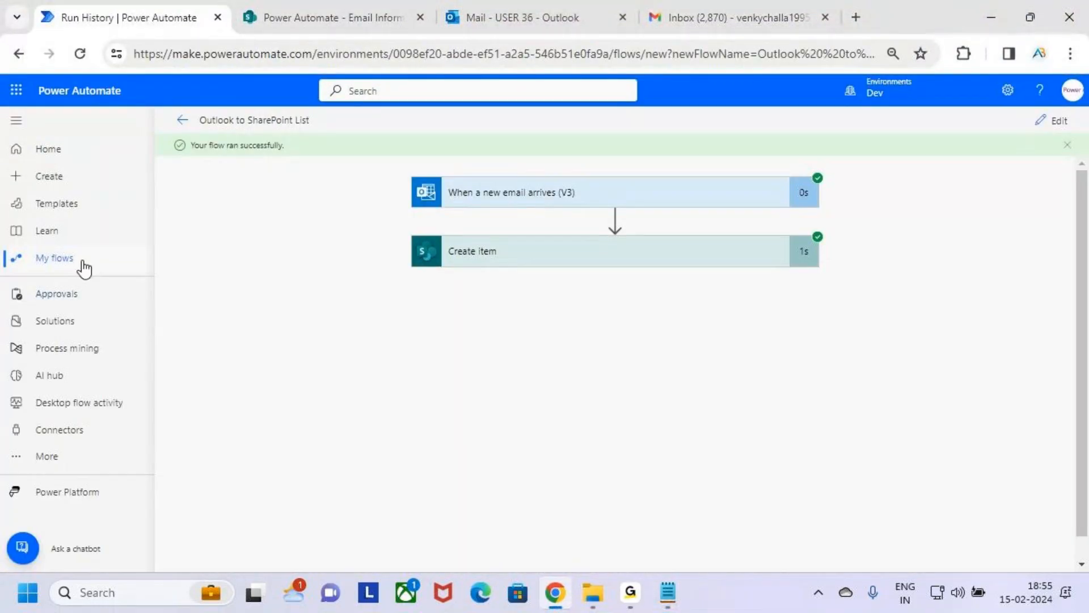
left_click(78, 261)
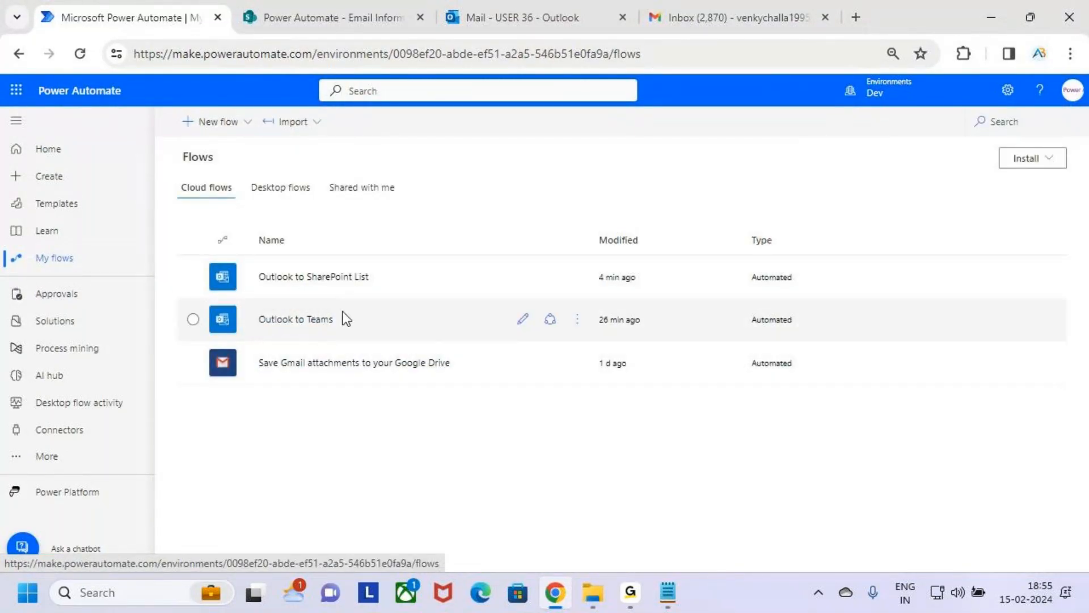
left_click(523, 16)
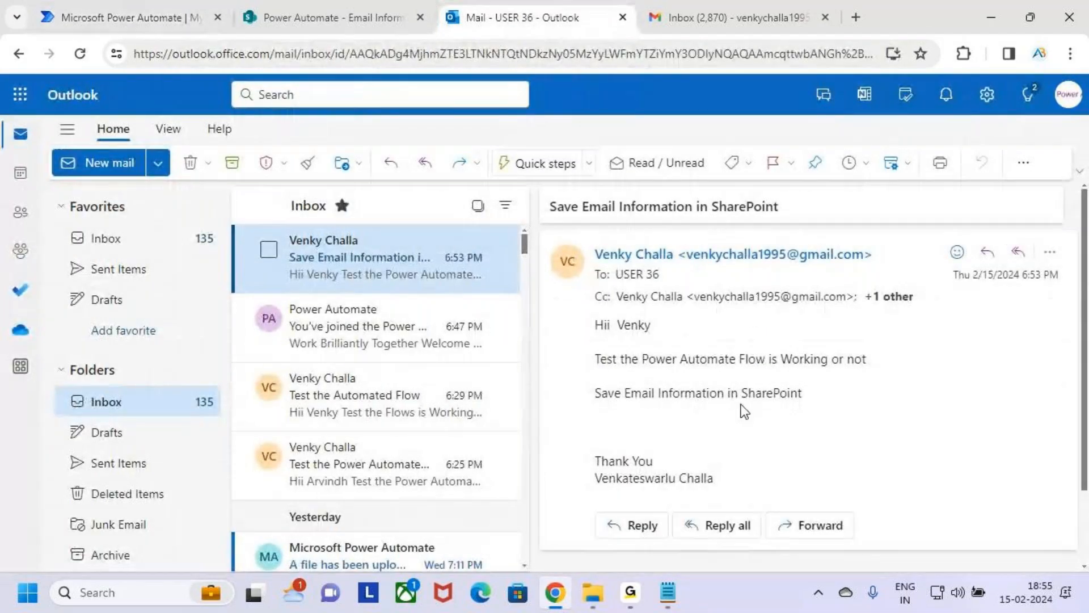
key("ctrl+2")
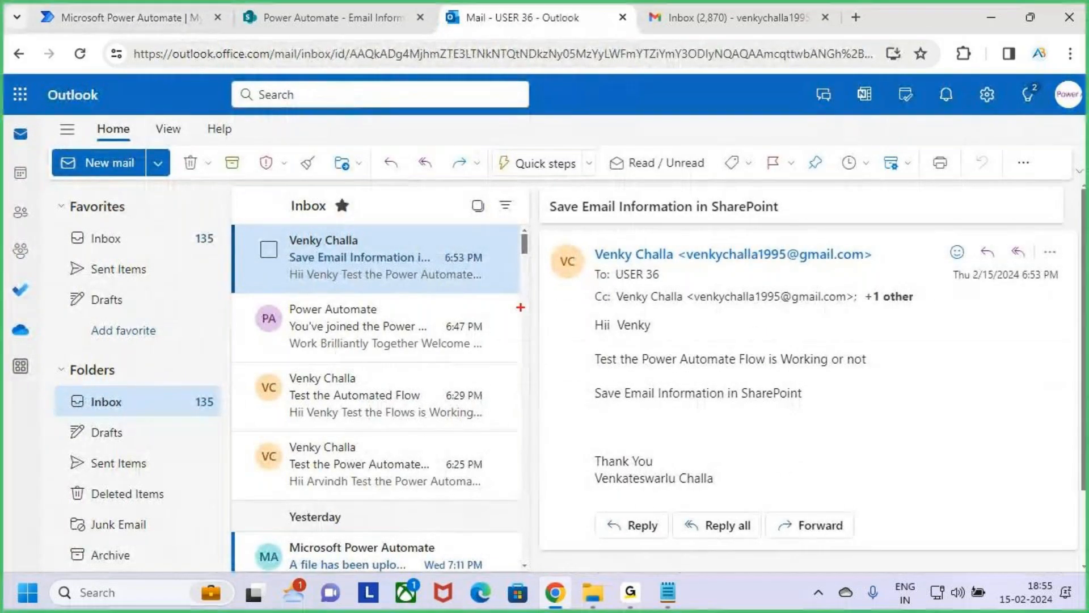
left_click_drag(279, 235, 421, 282)
key("Escape")
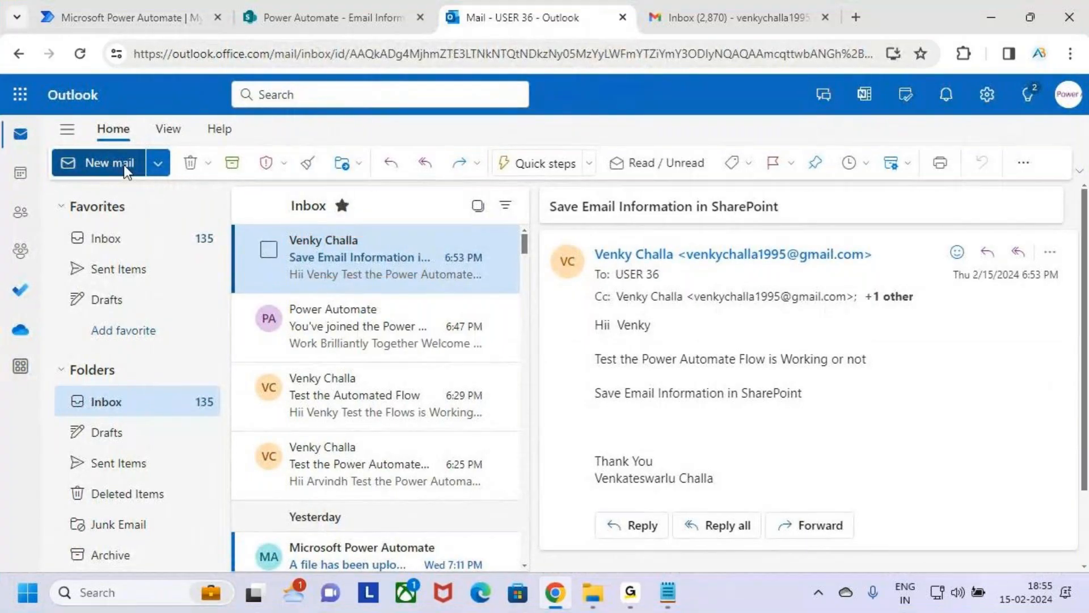
Step: Open Microsoft Teams from Outlook and examine the sender, subject and body in the latest Workflows chat notification
left_click(20, 94)
left_click(188, 318)
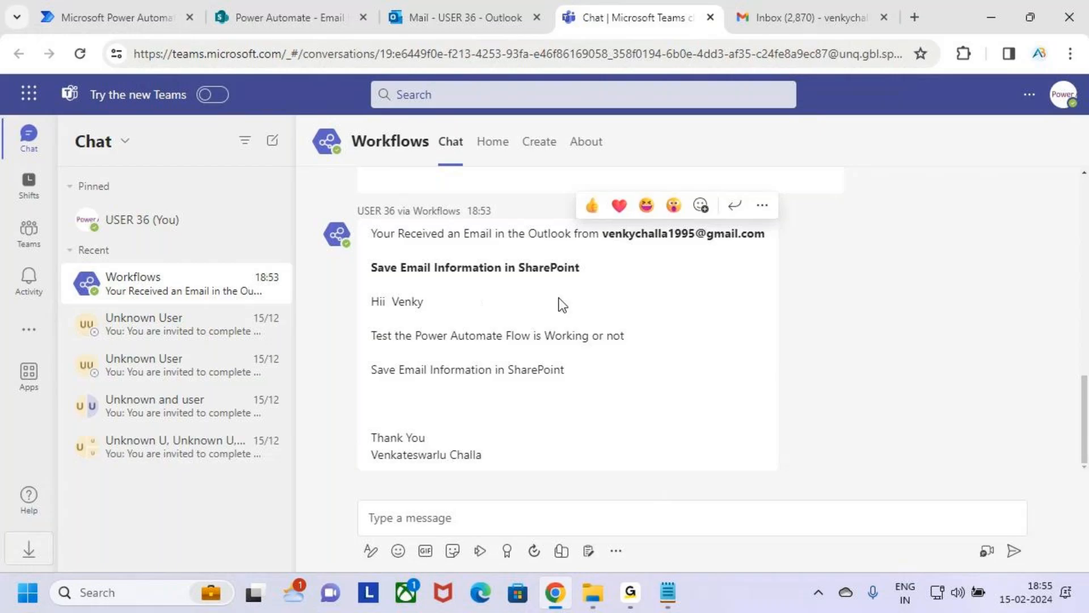
key("ctrl+2")
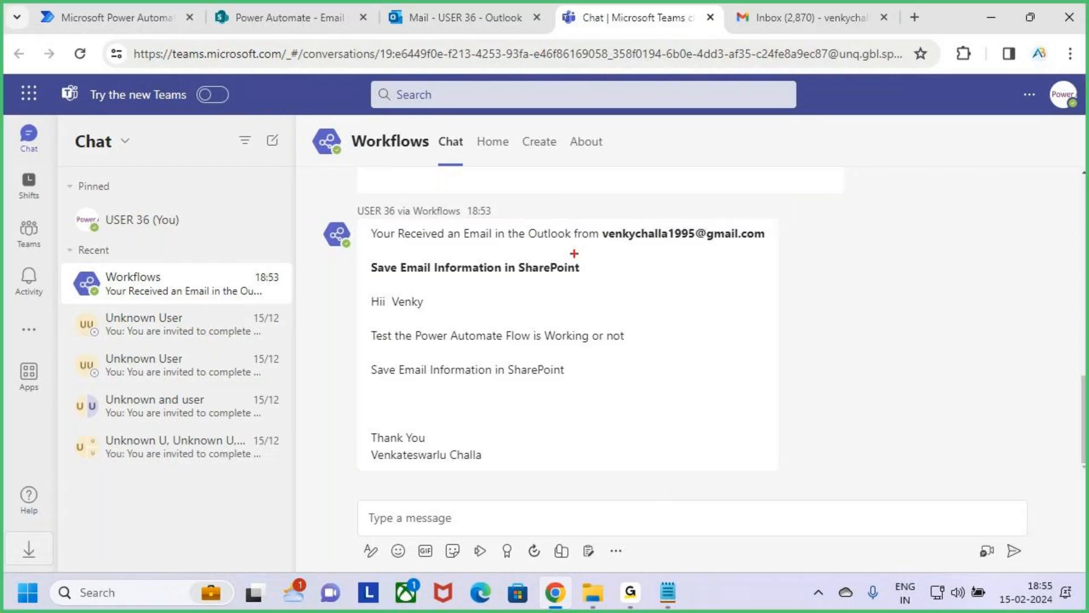
mouse_move(364, 219)
left_mouse_down()
mouse_move(573, 244)
mouse_move(775, 246)
left_mouse_up()
mouse_move(680, 180)
left_mouse_down()
mouse_move(694, 217)
mouse_move(685, 225)
left_mouse_up()
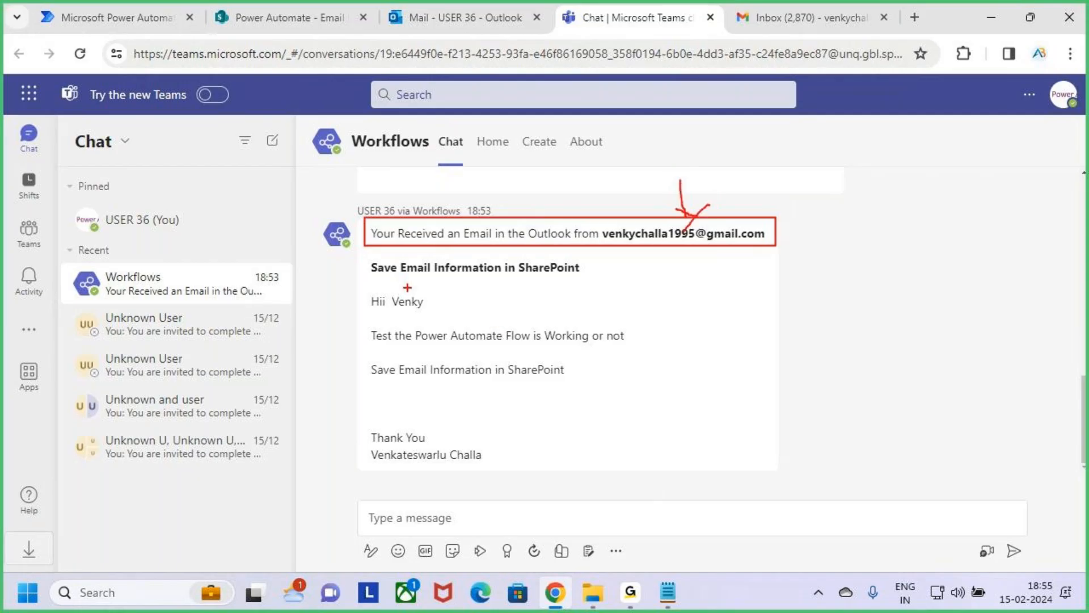
mouse_move(362, 255)
left_mouse_down()
mouse_move(445, 273)
mouse_move(614, 282)
left_mouse_up()
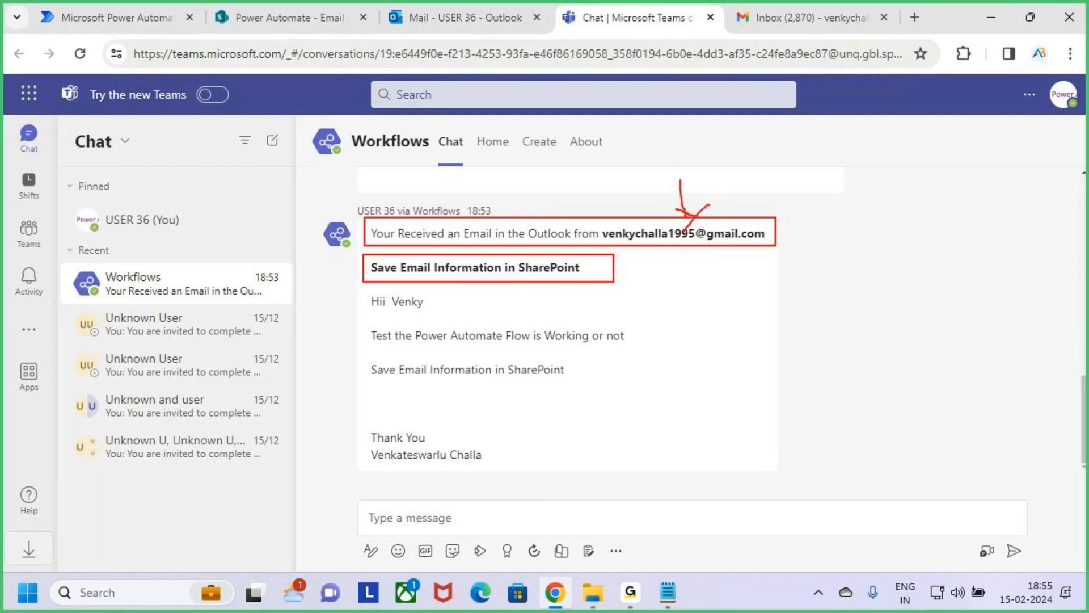
mouse_move(365, 290)
left_mouse_down()
mouse_move(434, 322)
mouse_move(628, 348)
mouse_move(639, 389)
left_mouse_up()
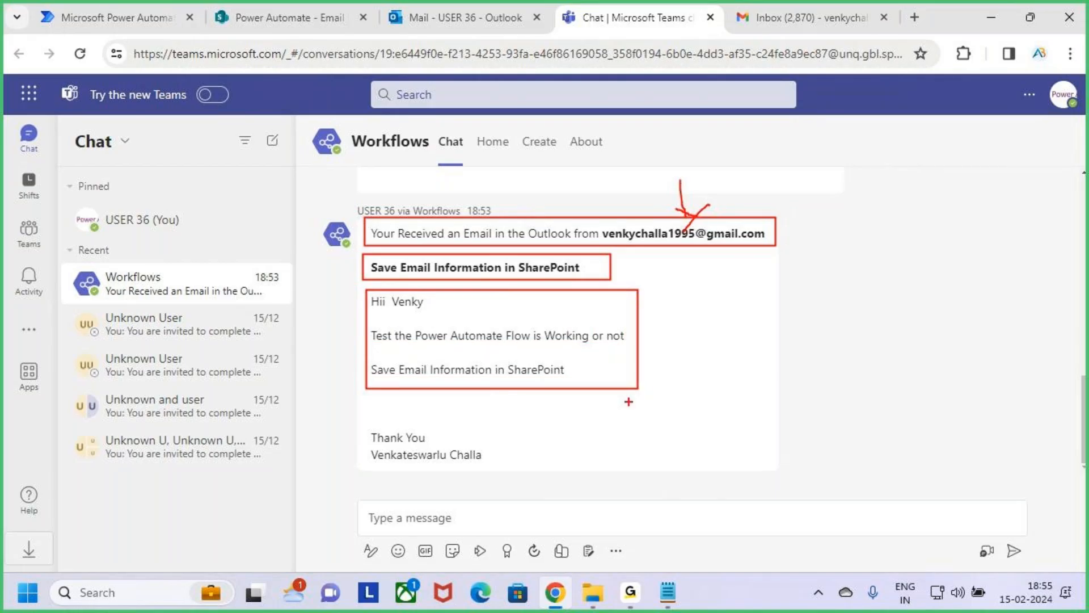
key("Escape")
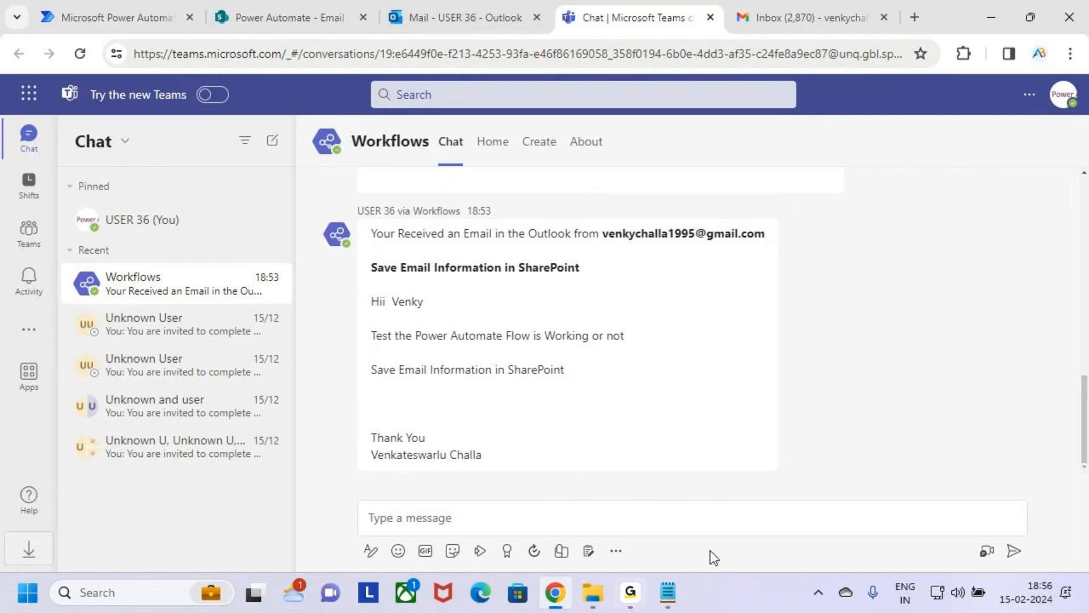
Step: Compare the Email Information list item in SharePoint with the Outlook email and the Teams notification
left_click(288, 5)
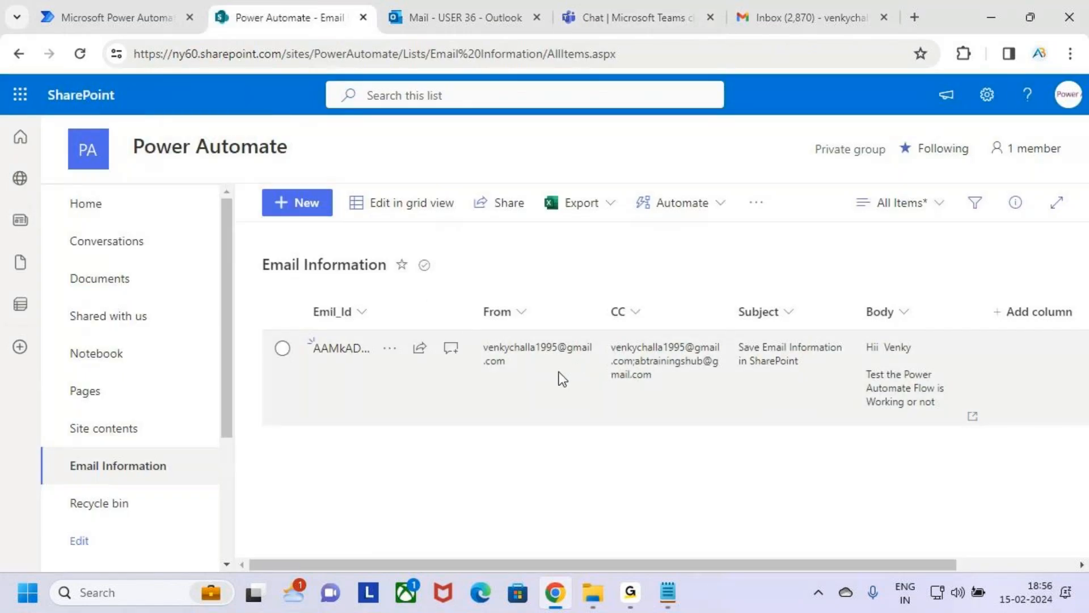
left_click(468, 11)
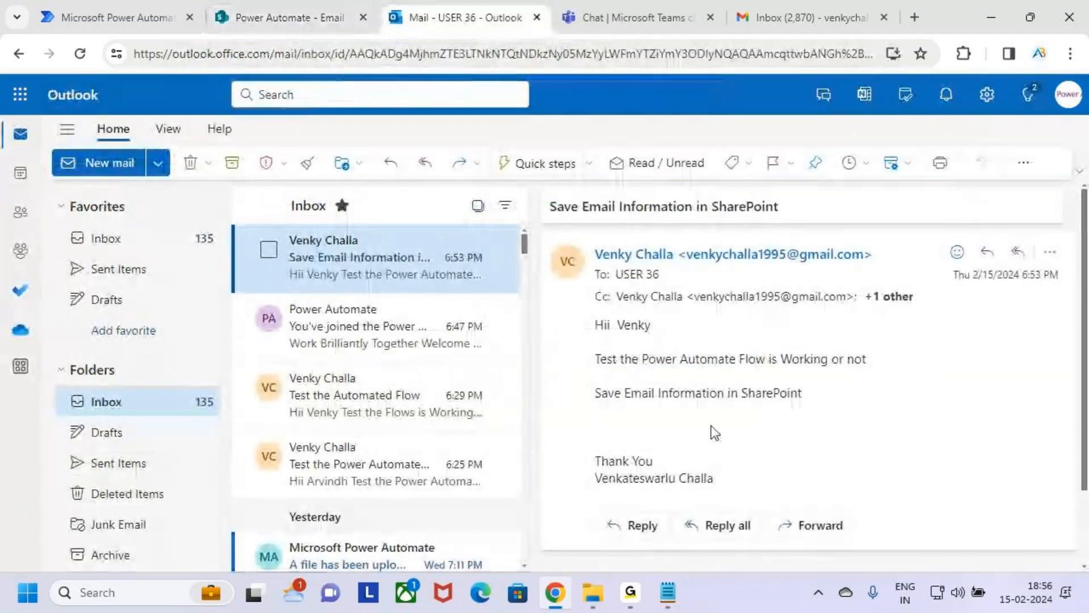
left_click(644, 10)
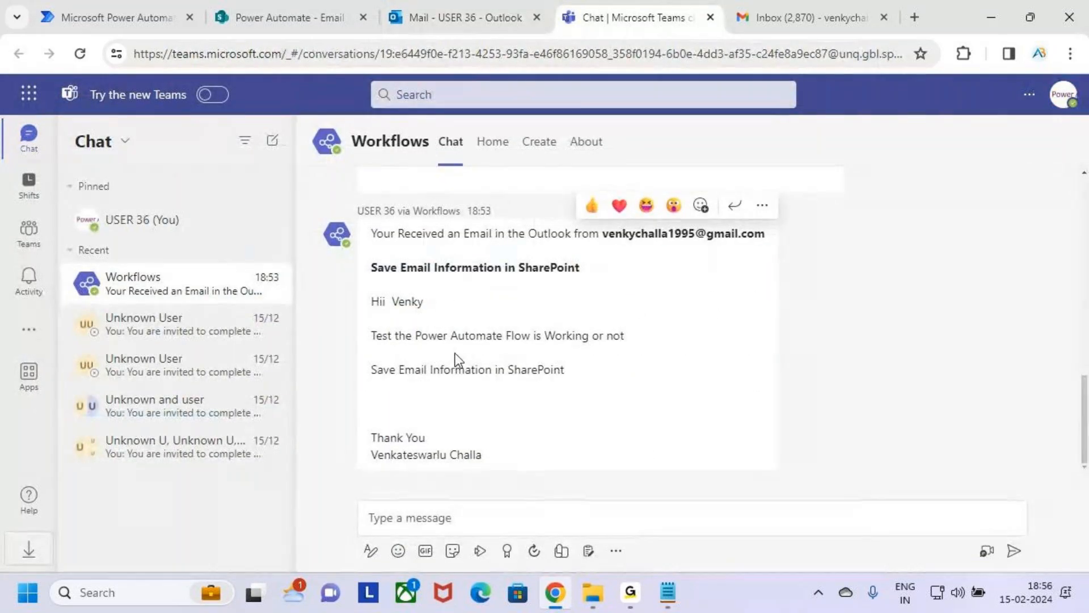
left_click(471, 12)
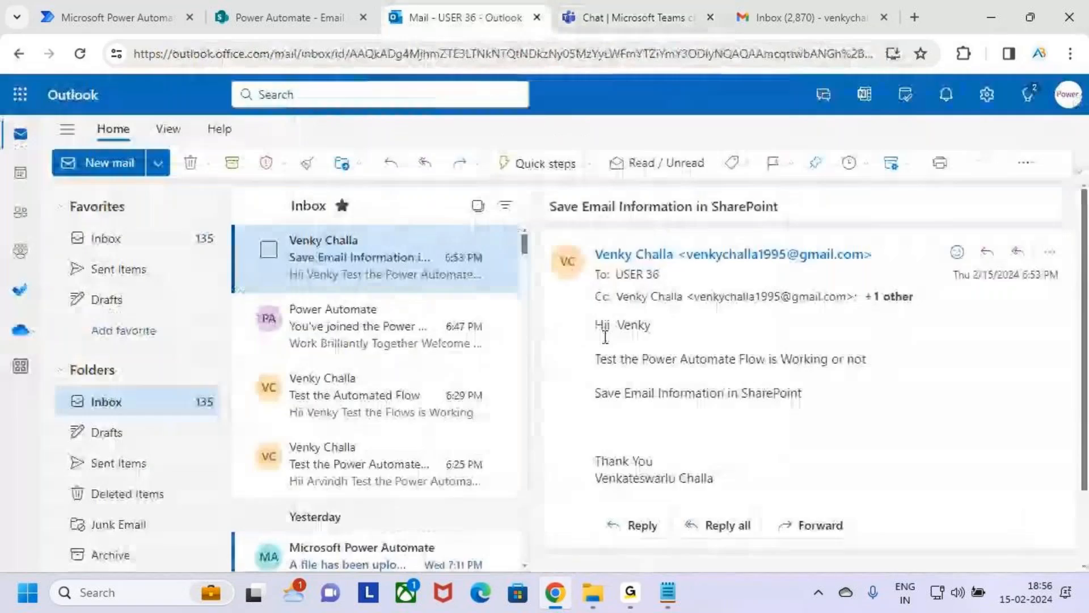
left_click(305, 16)
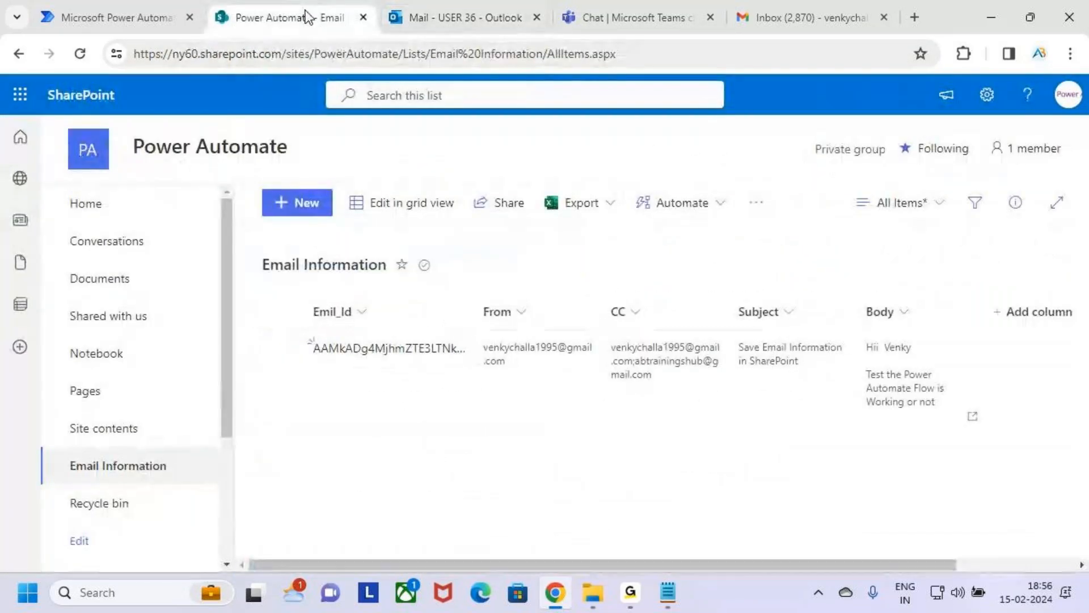
Step: Switch to the Cloud Flows notes in Notepad and review item 4 on Teams chat notifications and item 5 on SharePoint List insertion
left_click(983, 23)
left_click(165, 370)
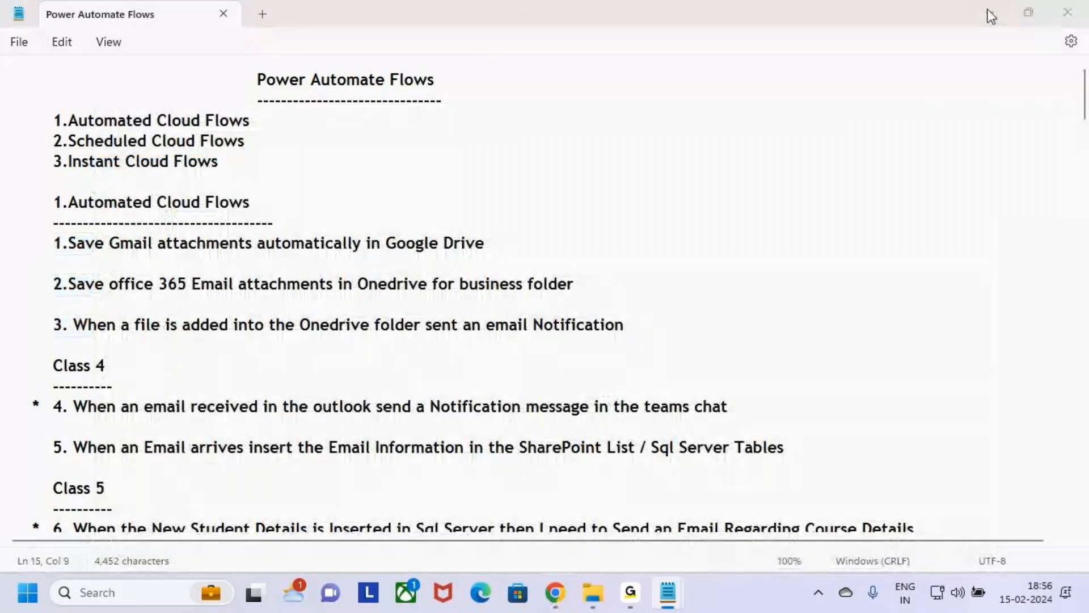
left_click(990, 14)
mouse_move(668, 592)
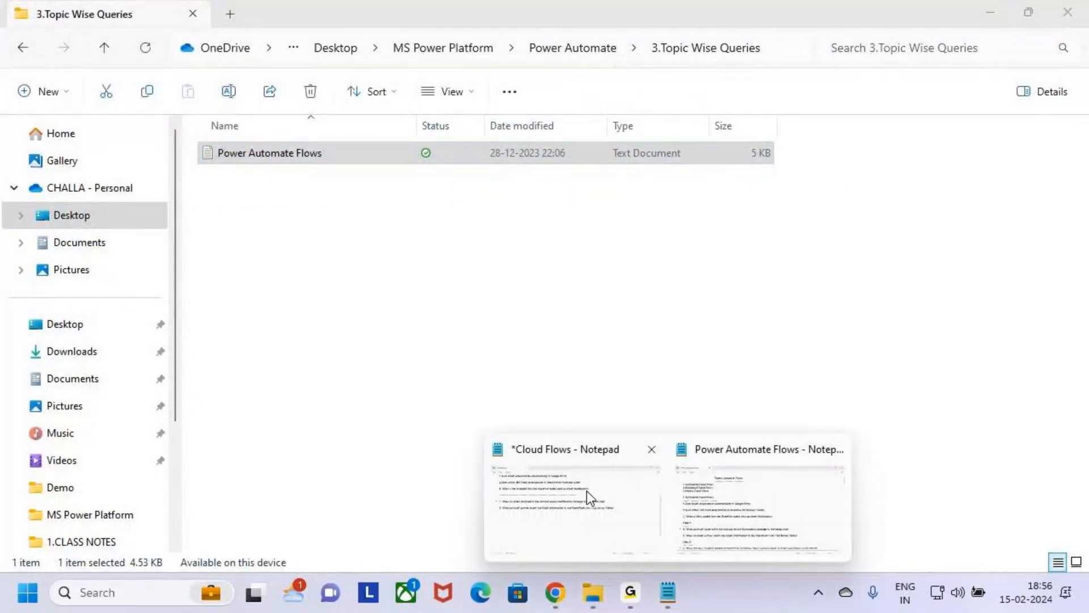
left_click(590, 498)
left_click_drag(315, 230, 729, 230)
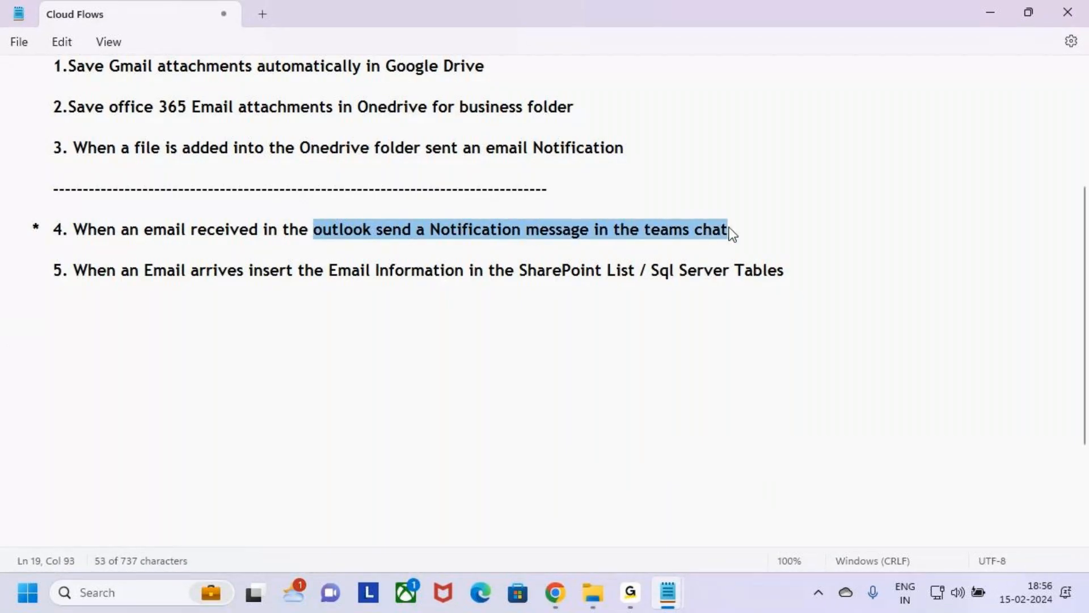
left_click_drag(89, 270, 384, 273)
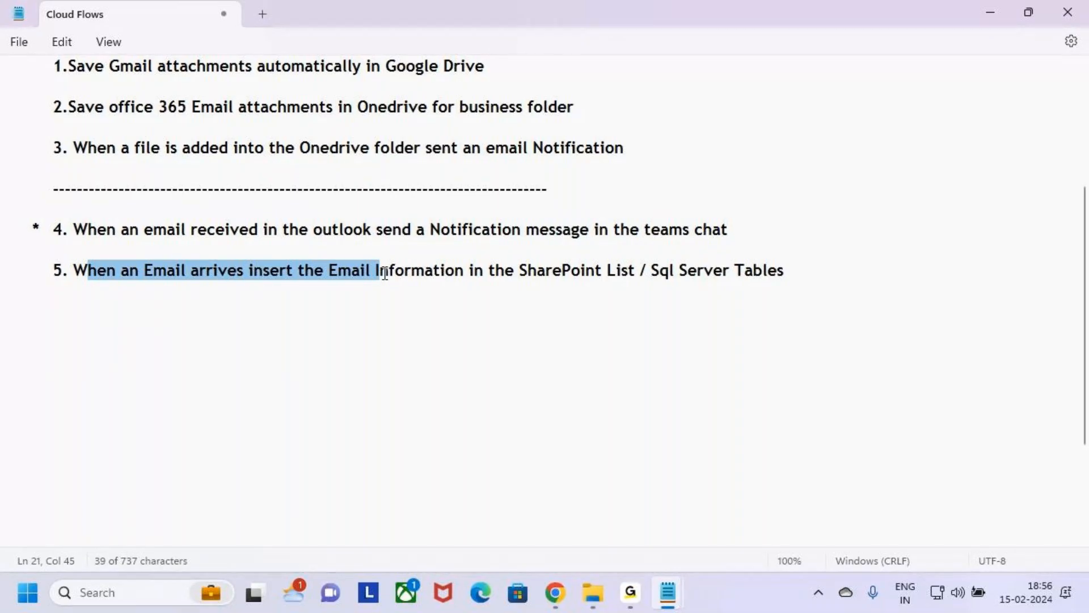
left_click(114, 301)
left_click(91, 280)
left_click(93, 290)
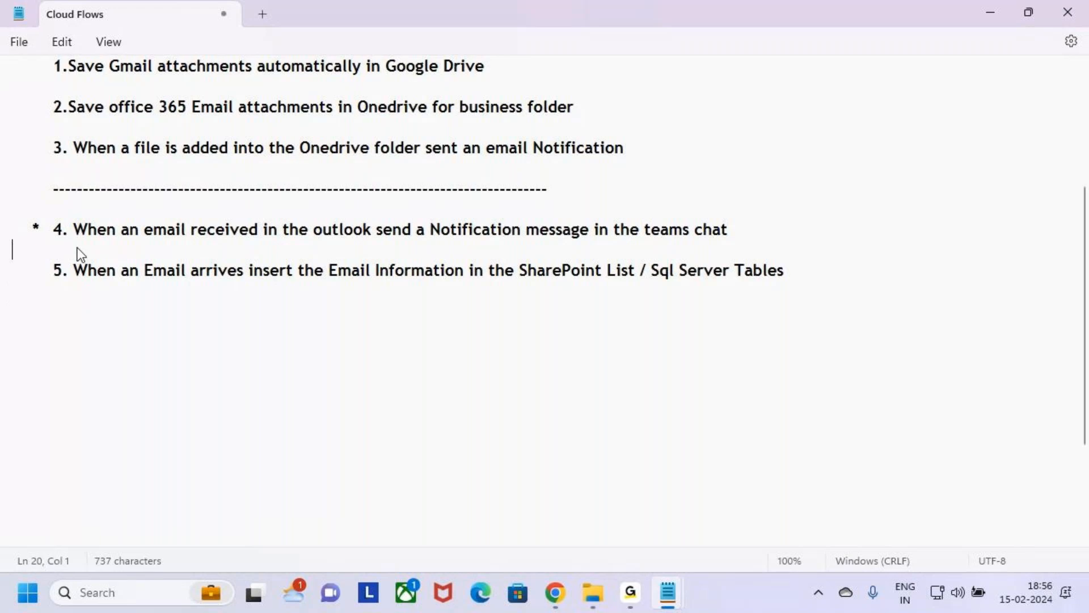
left_click_drag(99, 289, 2, 231)
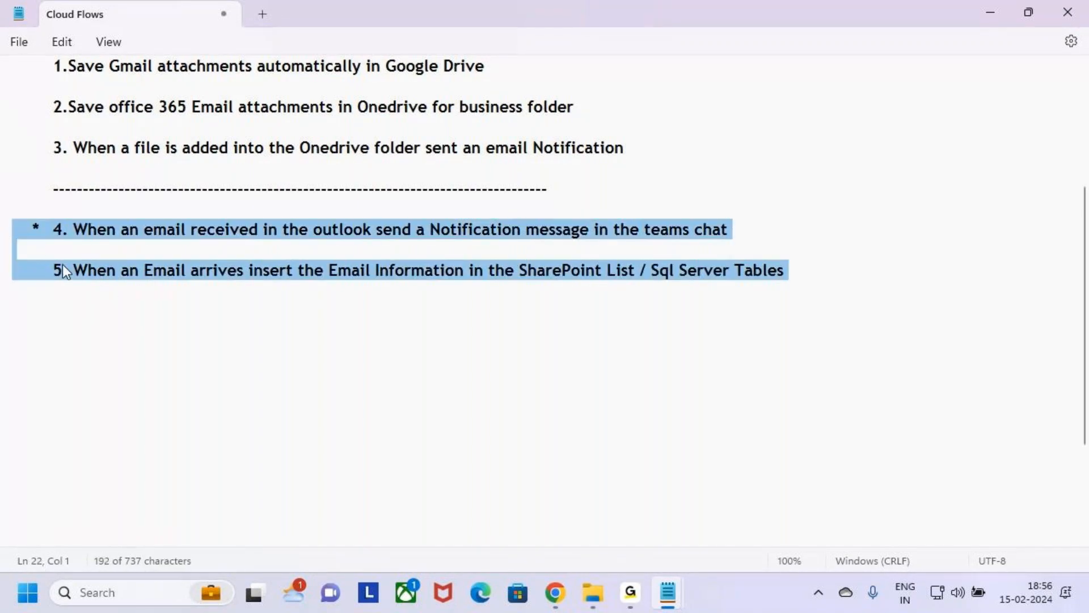
left_click(121, 293)
Step: Switch to the Power Automate Flows notes and review Class 5 items 6 to 9 and the Automated Cloud Flows heading
mouse_move(683, 590)
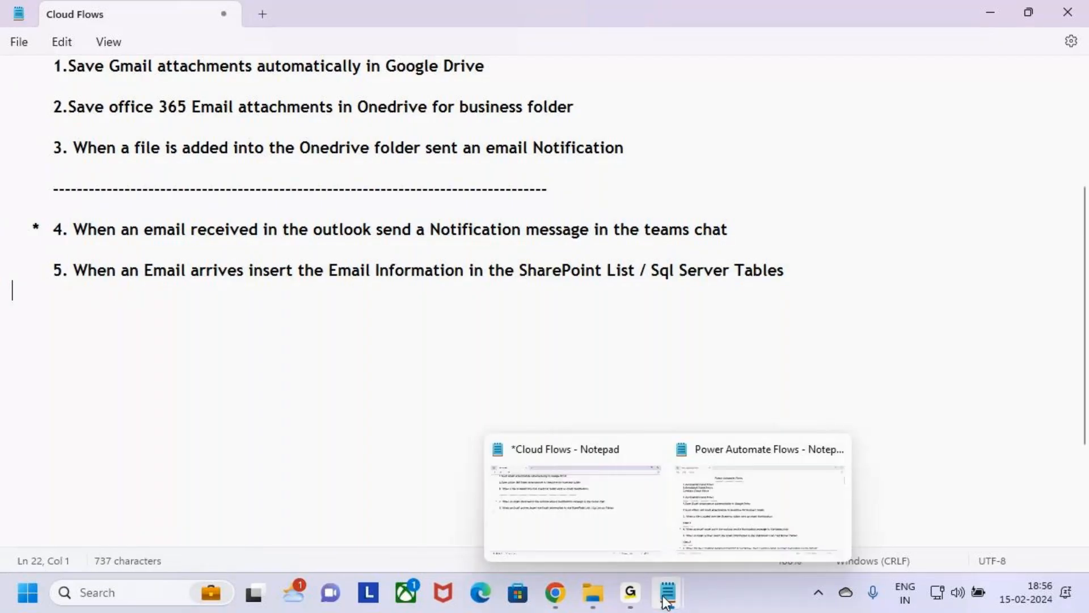
left_click(760, 494)
scroll(163, 394, "down", 3)
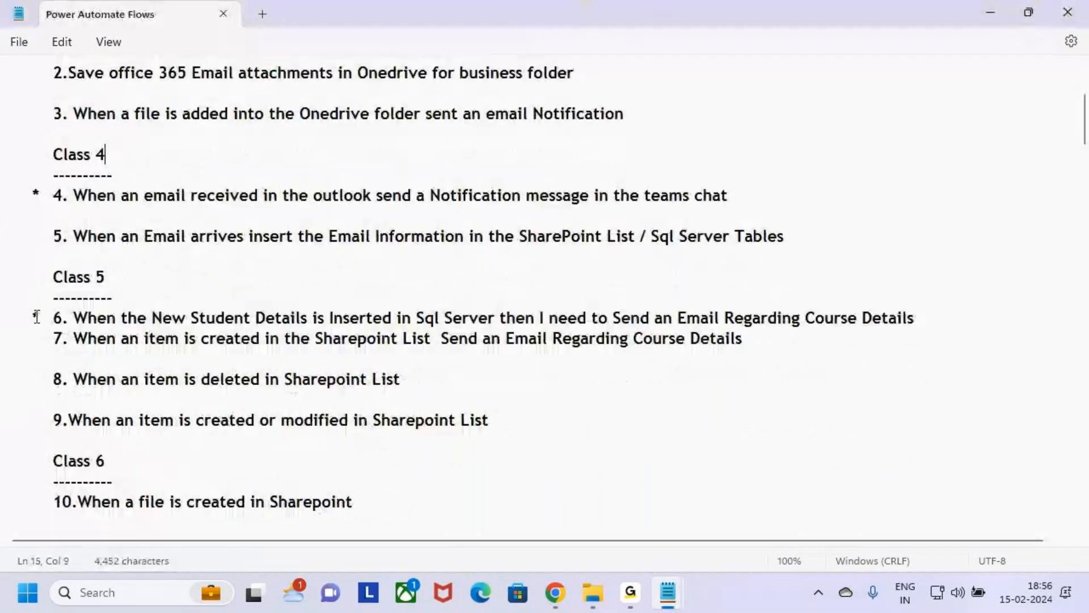
left_click_drag(32, 275, 4, 291)
left_click(528, 420)
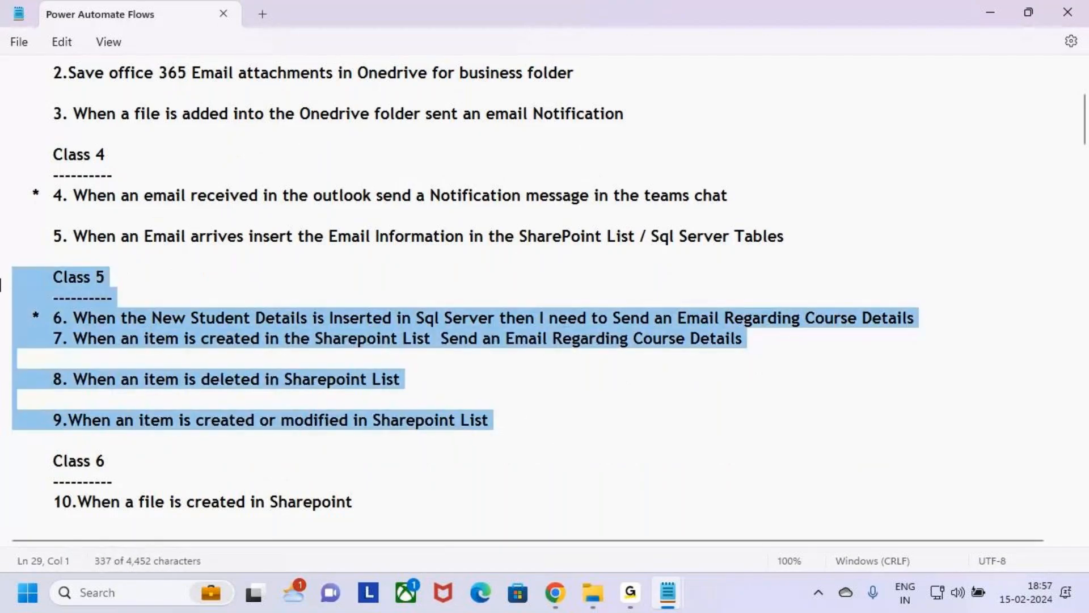
left_click(442, 318)
scroll(297, 284, "up", 3)
left_click_drag(52, 174, 252, 176)
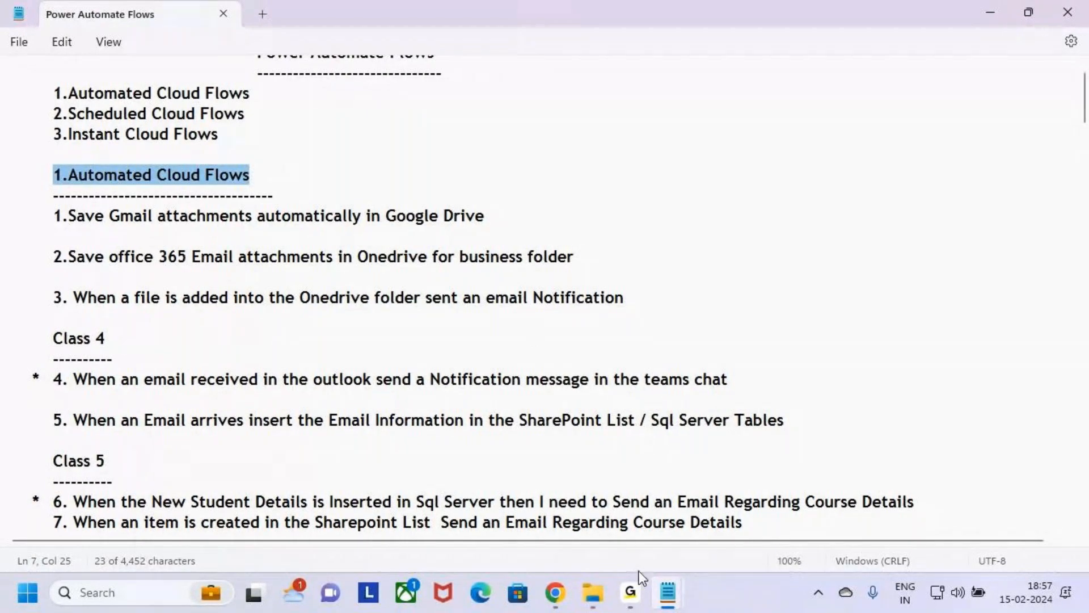
left_click(630, 592)
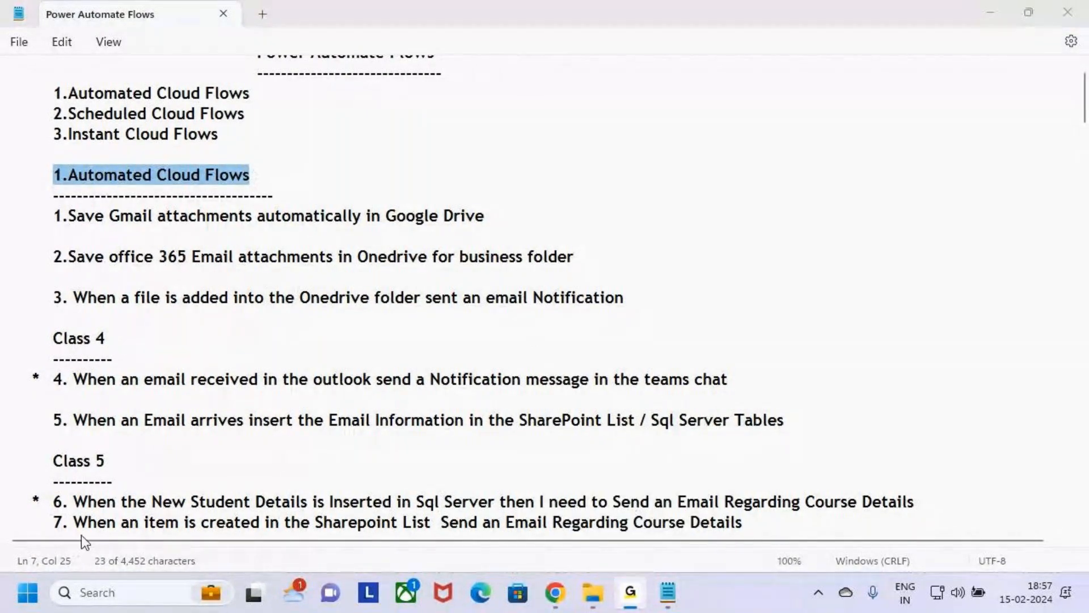